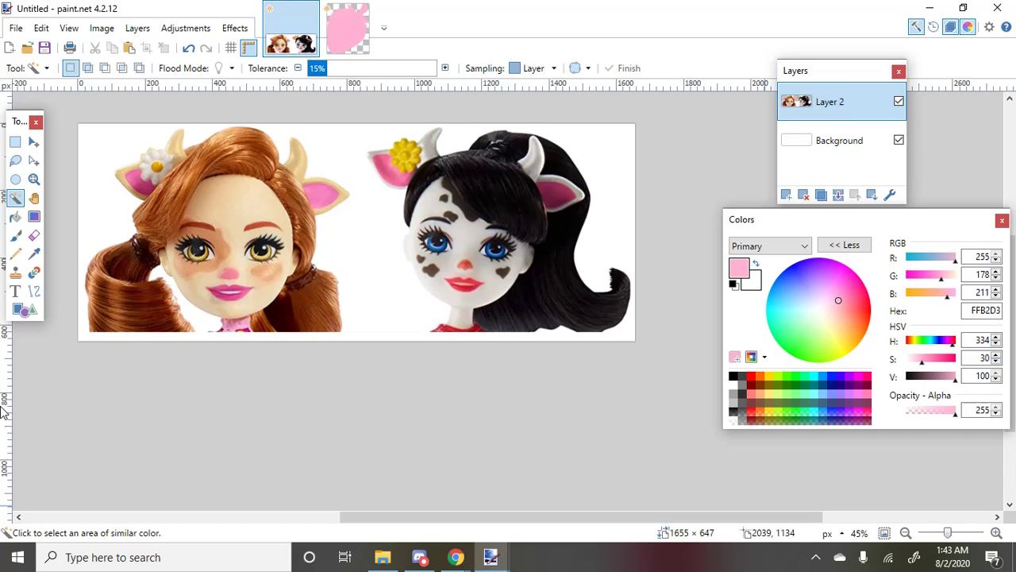
Select the black-haired doll's half of the picture and enlarge it to about 886 × 704 px
click(15, 141)
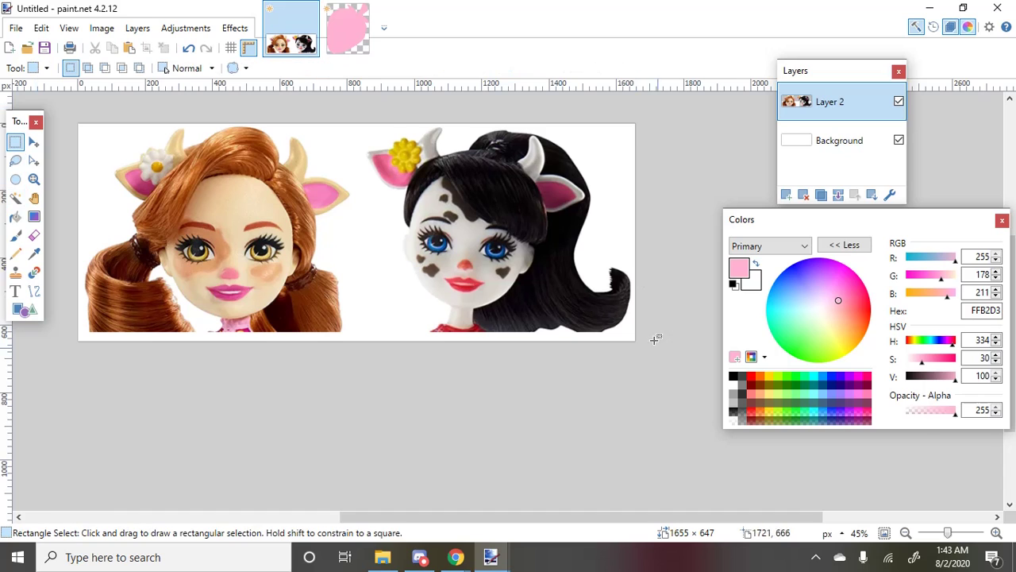
drag(655, 340, 362, 4)
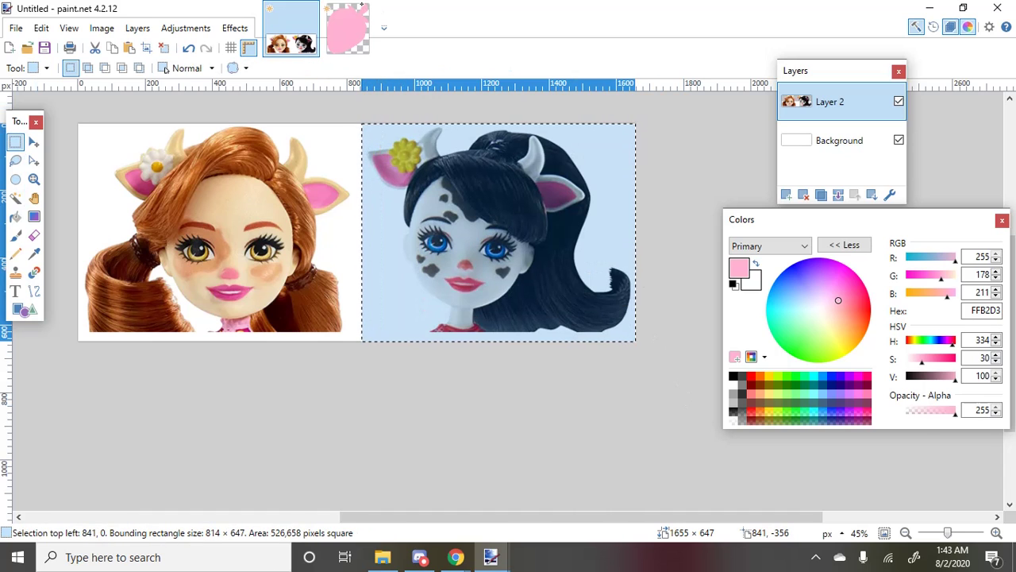
key(m)
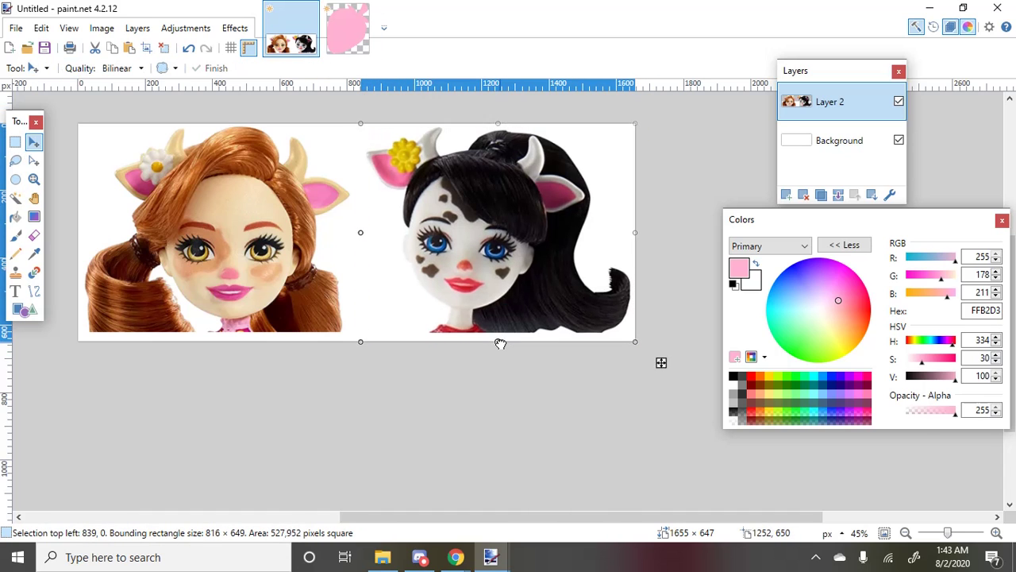
drag(500, 343, 495, 362)
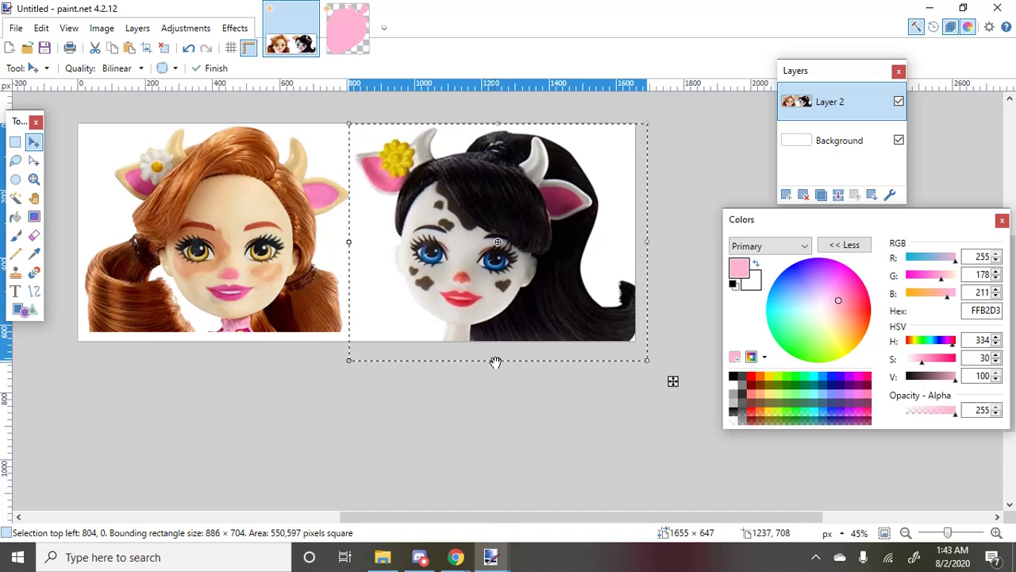
Nudge the enlarged black-haired doll slightly to the right and deselect it
key(Right)
key(Right)
key(Right)
key(Right)
key(Right)
key(Right)
key(Right)
key(Right)
key(Right)
key(Right)
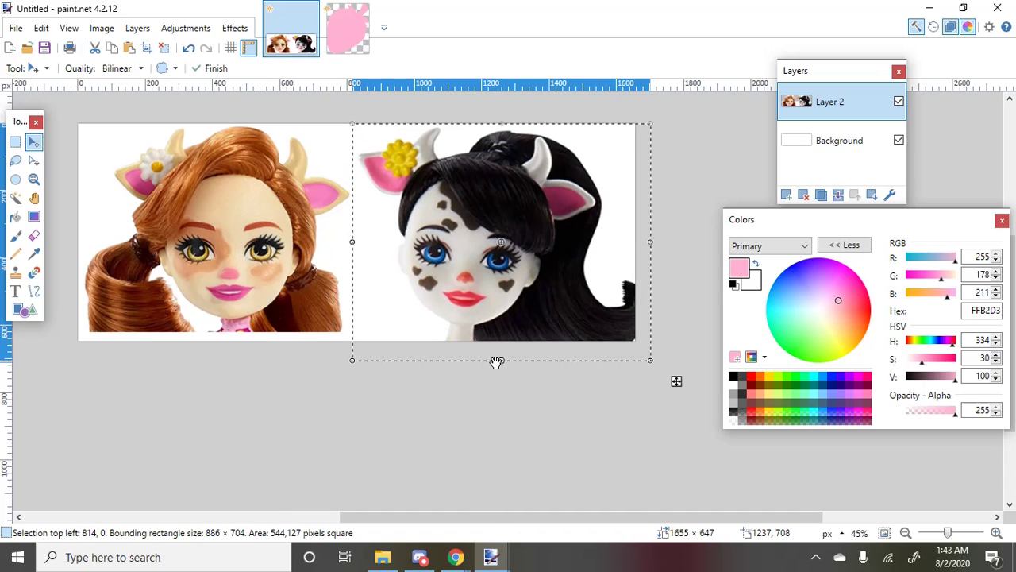
key(ctrl+d)
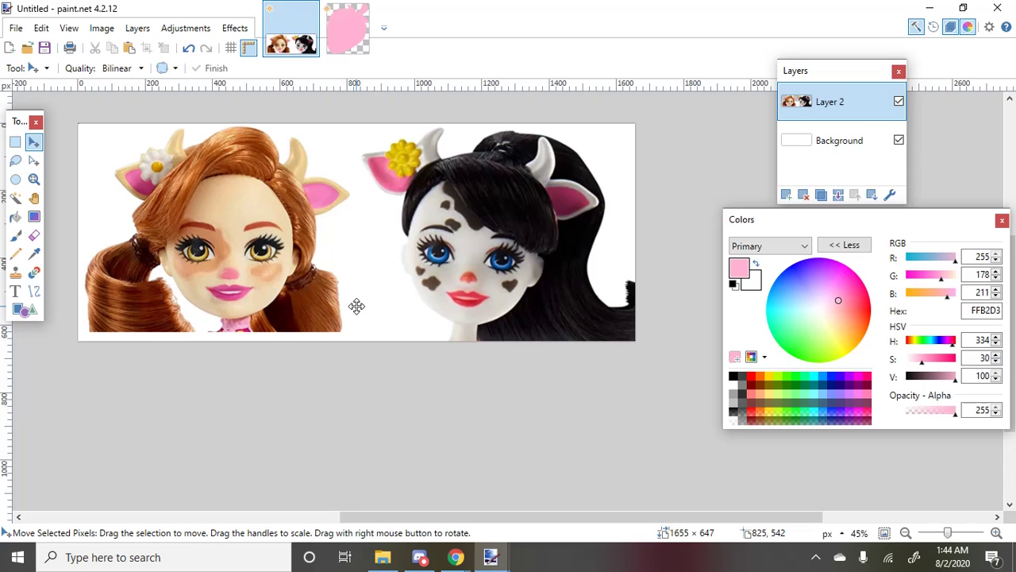
key(ctrl+a)
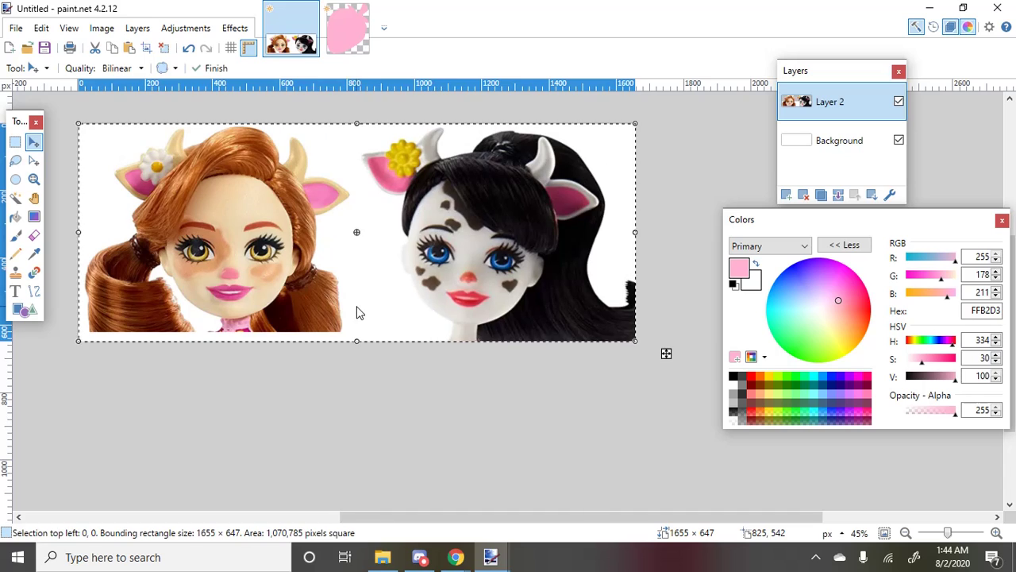
key(ctrl+Down)
key(ctrl+Down)
key(ctrl+Down)
key(ctrl+Up)
key(ctrl+Up)
key(ctrl+Up)
key(ctrl+d)
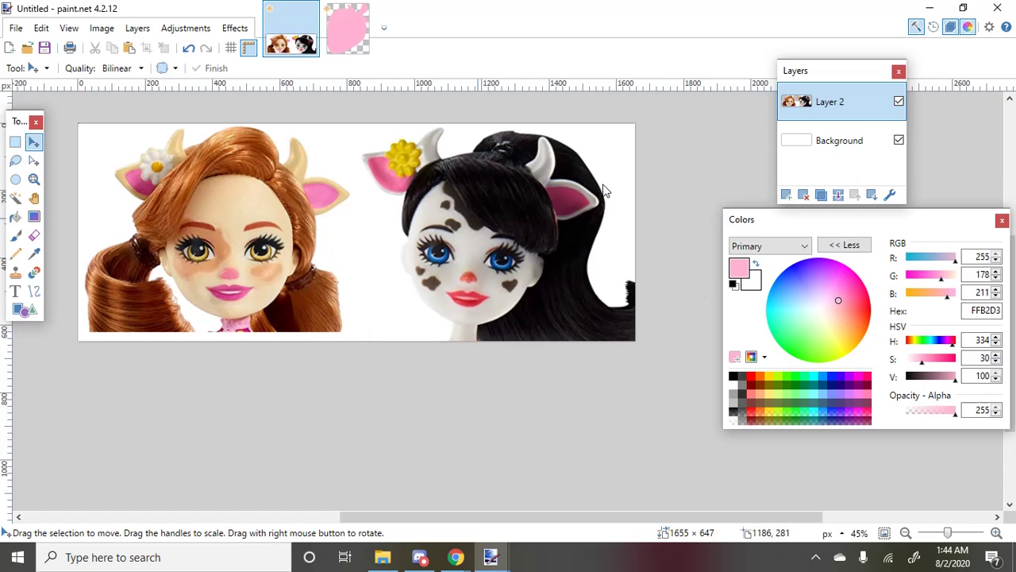
Add a new empty layer above the doll picture's layer
click(787, 195)
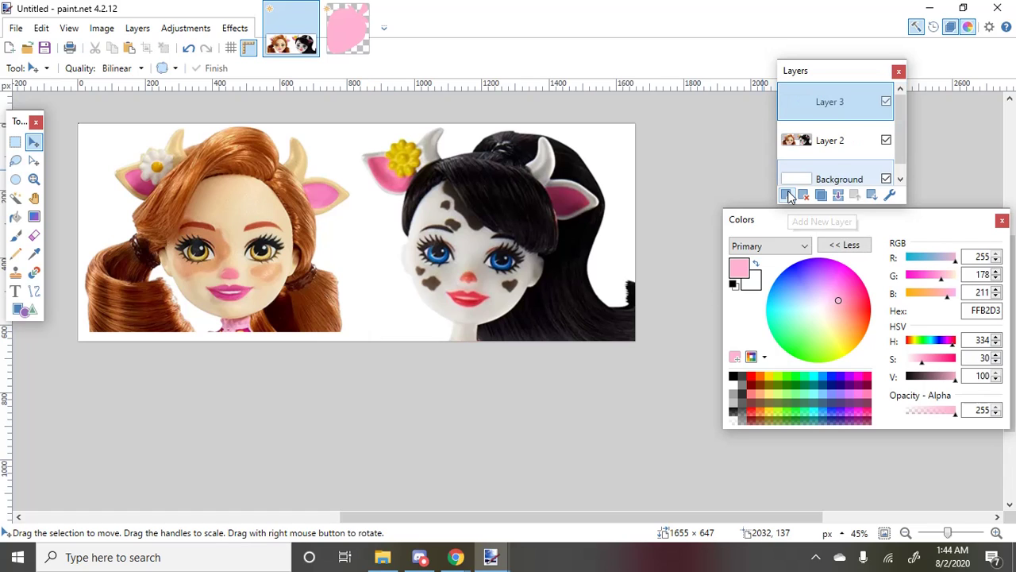
key(ctrl+z)
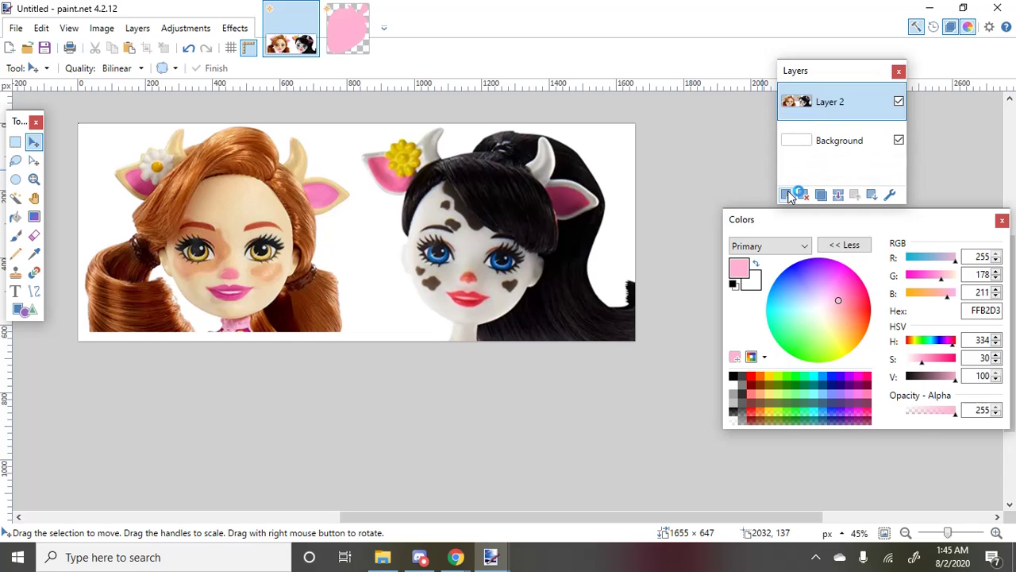
click(787, 195)
Sample the skin colour from the orange-haired doll's forehead with the Color Picker set to Image sampling, keeping Layer 3 active
scroll(205, 290, up, 3)
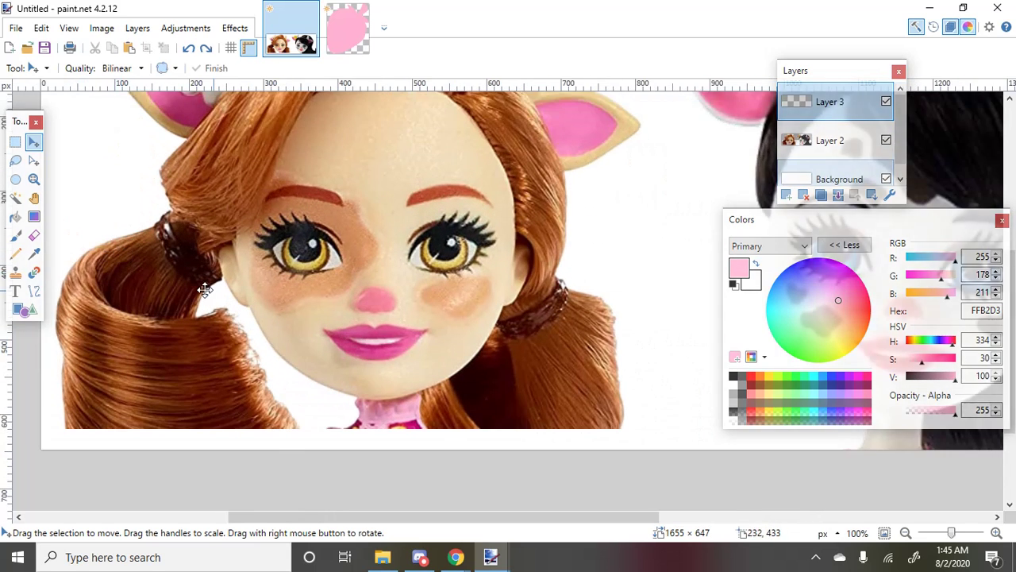
scroll(205, 290, up, 1)
click(35, 253)
scroll(409, 189, up, 2)
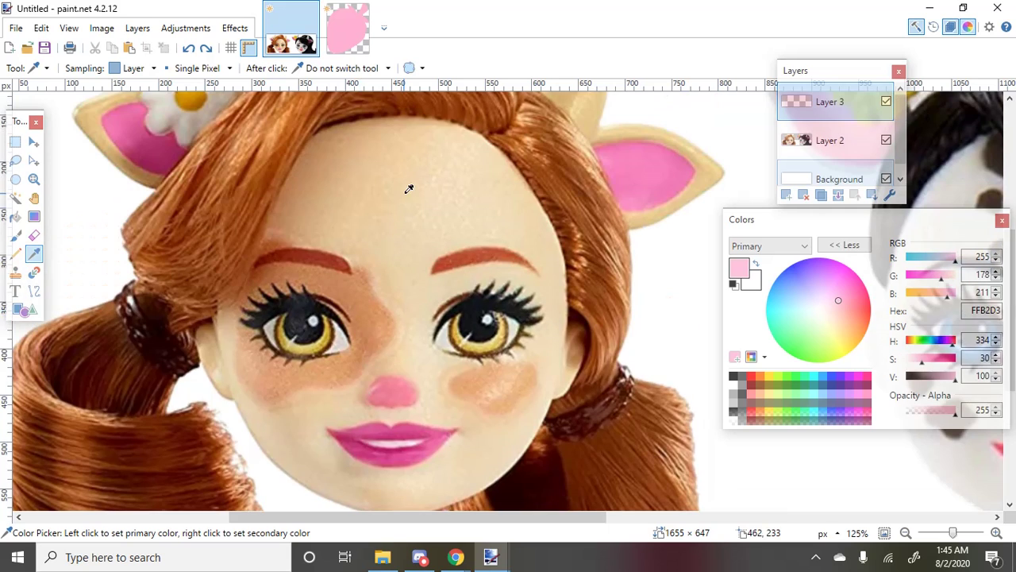
click(411, 191)
click(821, 140)
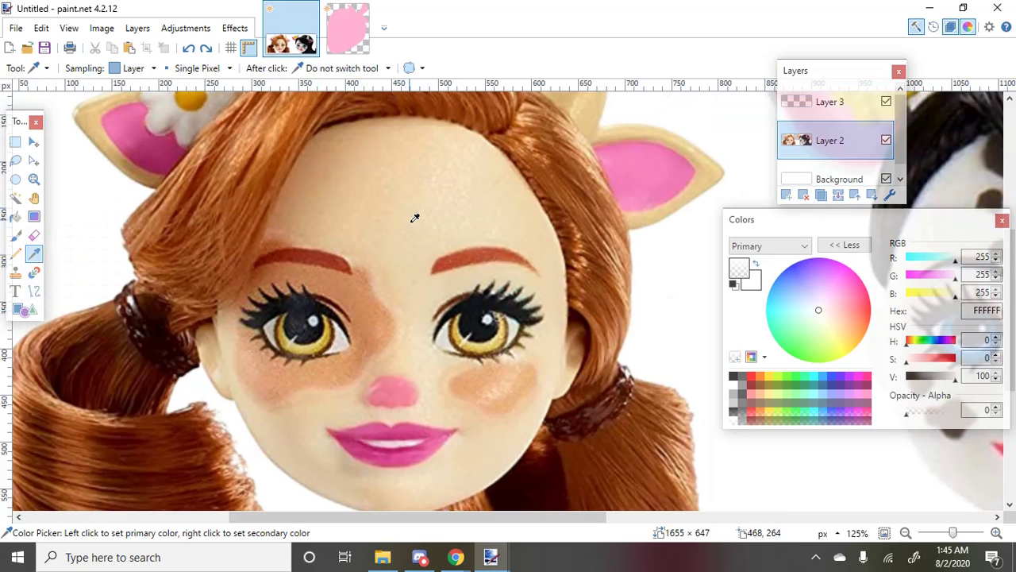
click(826, 116)
click(133, 67)
click(137, 103)
click(417, 180)
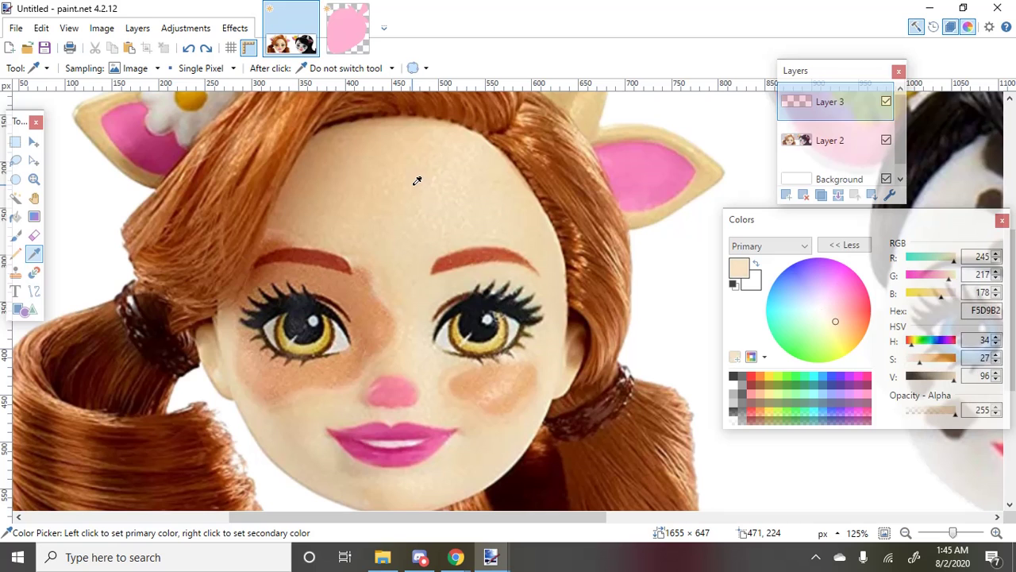
Set up the Paintbrush with a width of 50 and a colour opacity of 113
scroll(413, 194, down, 1)
click(15, 235)
scroll(365, 255, up, 1)
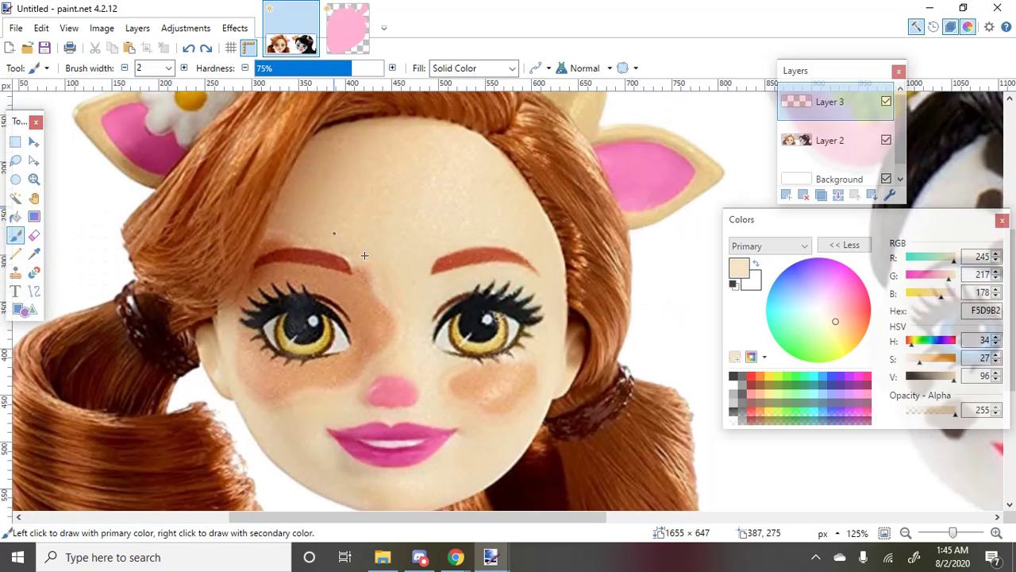
click(168, 68)
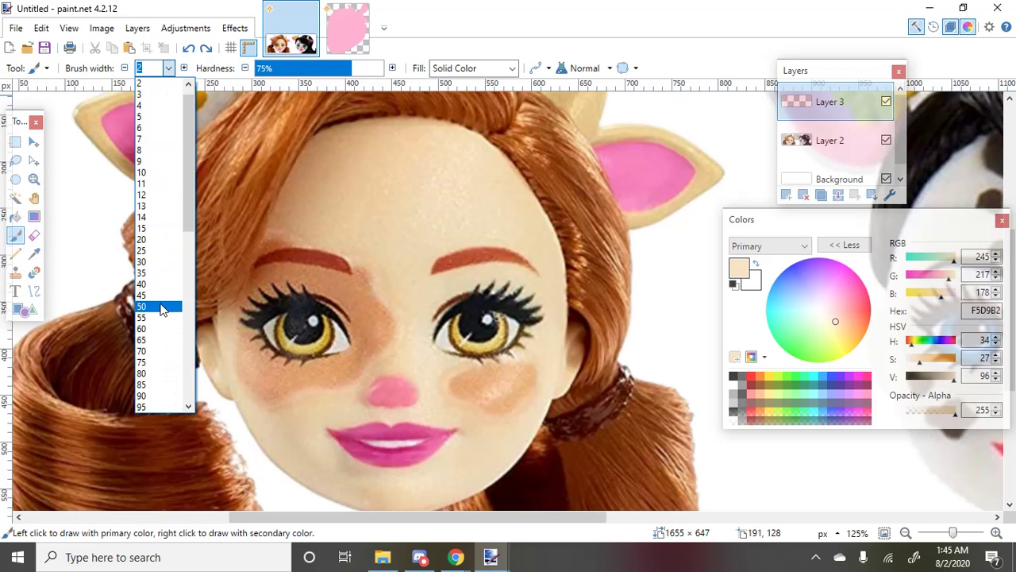
click(161, 306)
scroll(186, 284, down, 3)
click(927, 413)
scroll(587, 353, up, 2)
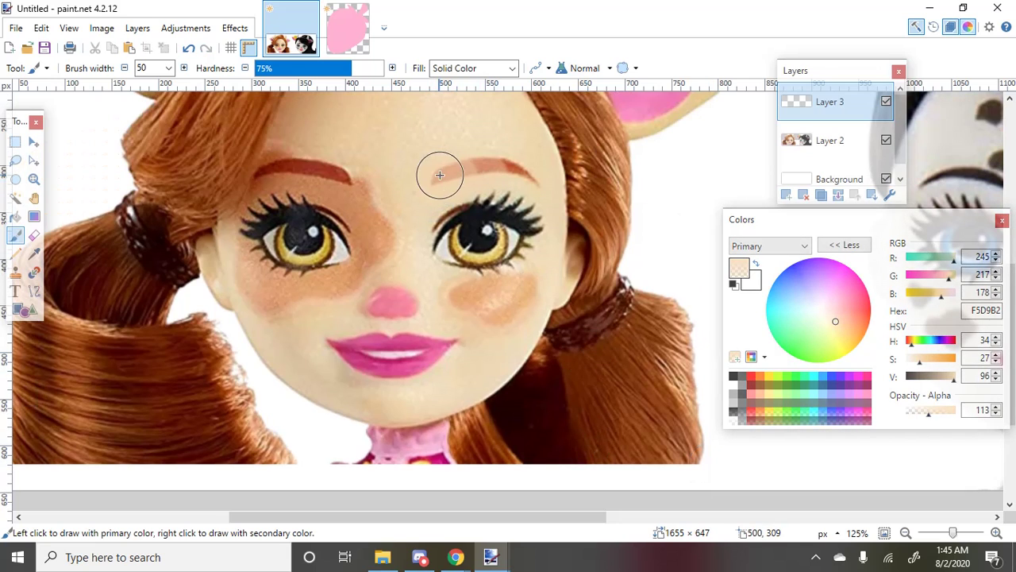
Paint skin colour over the orange-haired doll's right-hand eyebrow, eye and brown cheek spot on Layer 3
drag(440, 174, 501, 169)
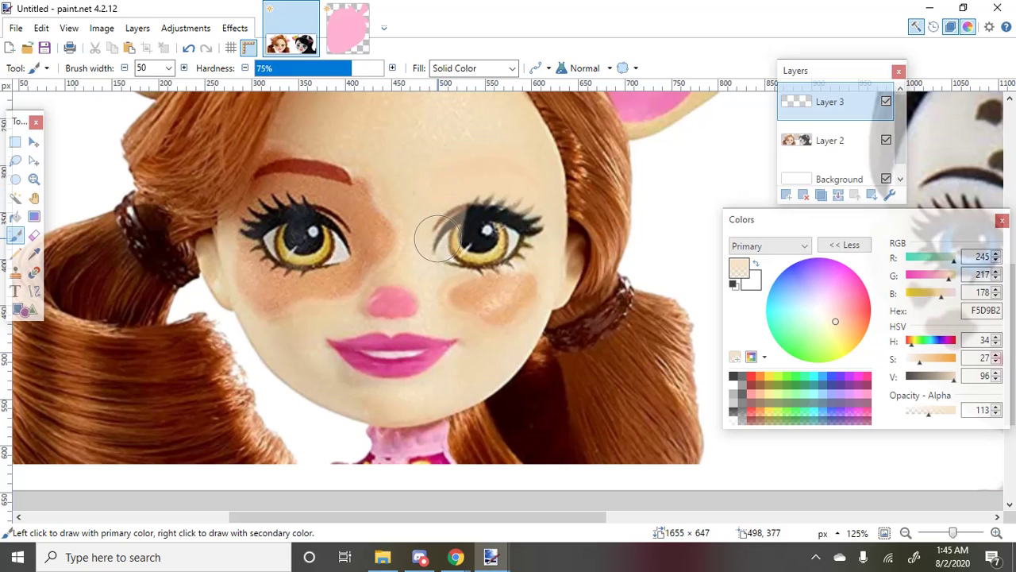
scroll(461, 265, up, 2)
mouse_move(437, 245)
mouse_down()
mouse_move(501, 233)
mouse_move(451, 244)
mouse_move(498, 217)
mouse_move(447, 223)
mouse_move(500, 201)
mouse_move(439, 214)
mouse_move(507, 203)
mouse_move(449, 216)
mouse_move(524, 212)
mouse_move(457, 249)
mouse_move(517, 244)
mouse_move(452, 251)
mouse_move(518, 241)
mouse_move(486, 250)
mouse_move(539, 220)
mouse_move(471, 262)
mouse_move(537, 236)
mouse_move(524, 240)
mouse_move(557, 215)
mouse_move(494, 256)
mouse_move(556, 211)
mouse_move(448, 206)
mouse_move(526, 201)
mouse_move(456, 193)
mouse_move(418, 209)
mouse_move(453, 278)
mouse_move(465, 335)
mouse_move(452, 292)
mouse_move(474, 324)
mouse_move(472, 272)
mouse_move(495, 336)
mouse_move(498, 280)
mouse_move(508, 321)
mouse_move(533, 277)
mouse_move(526, 312)
mouse_move(503, 322)
mouse_move(500, 274)
mouse_move(473, 309)
mouse_up()
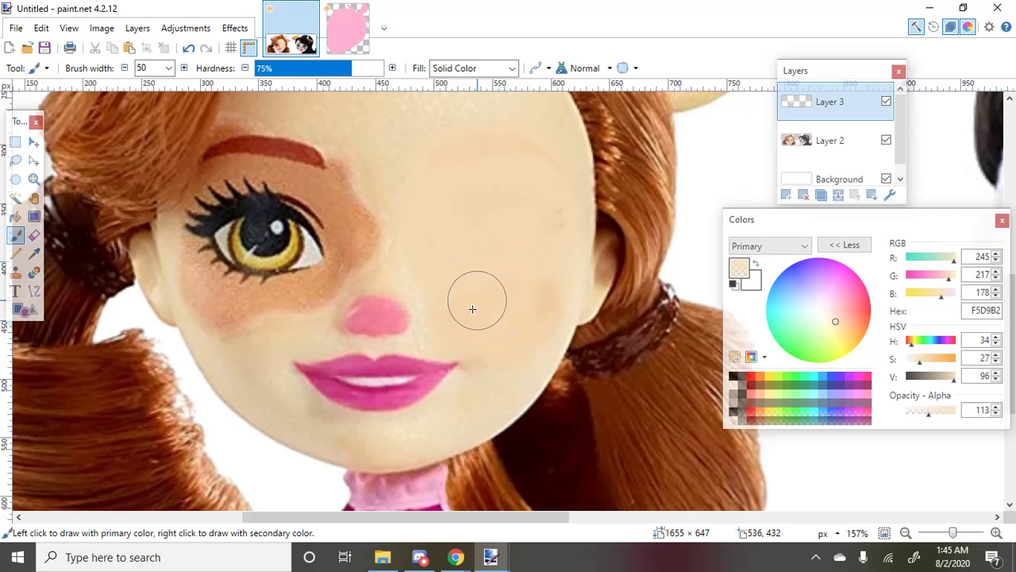
scroll(472, 309, down, 1)
scroll(506, 243, down, 1)
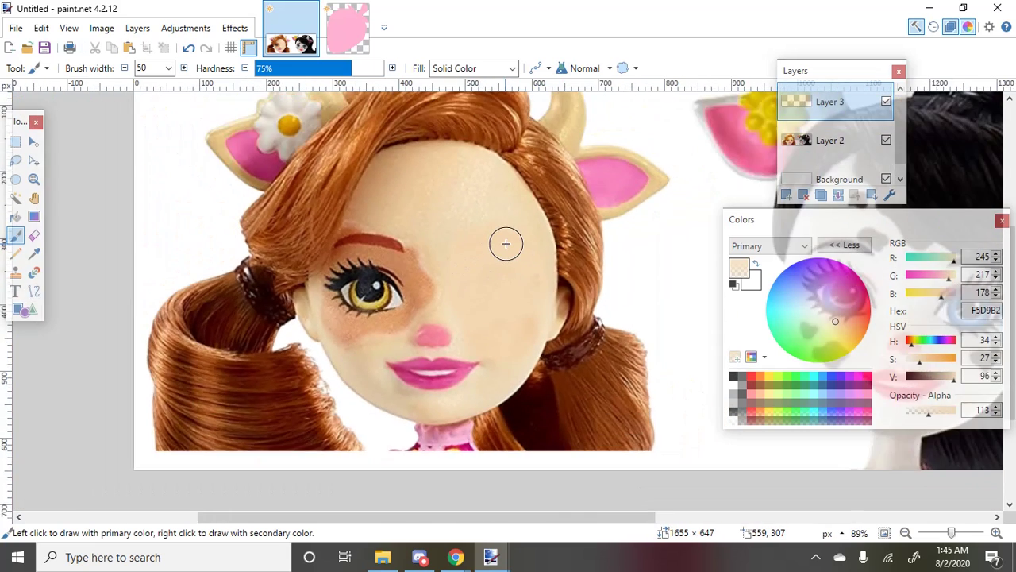
scroll(506, 244, down, 3)
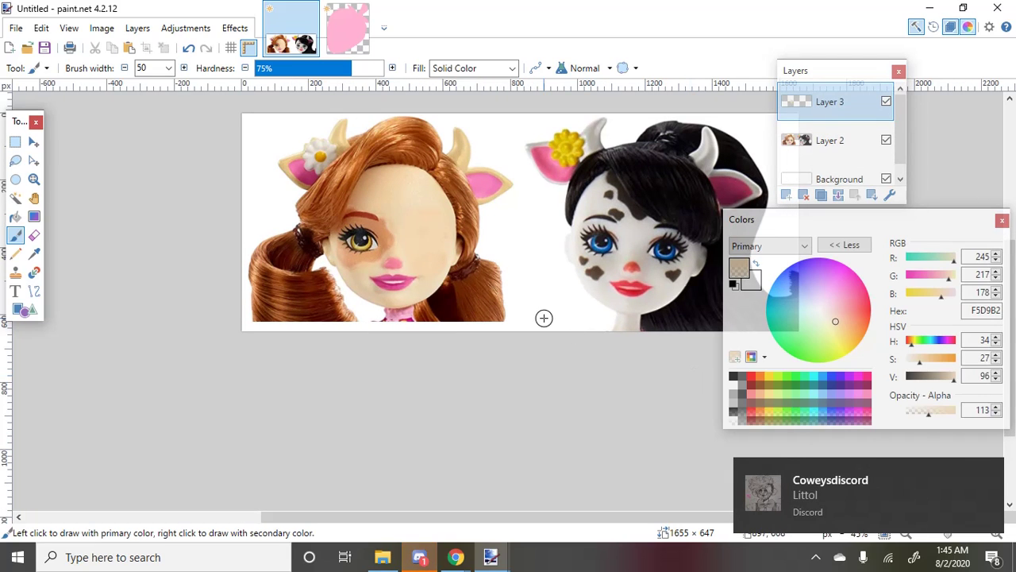
Sample the slightly darker skin tone EAD4AB from the doll's face and set its opacity to 105 for the Paintbrush
scroll(389, 218, up, 5)
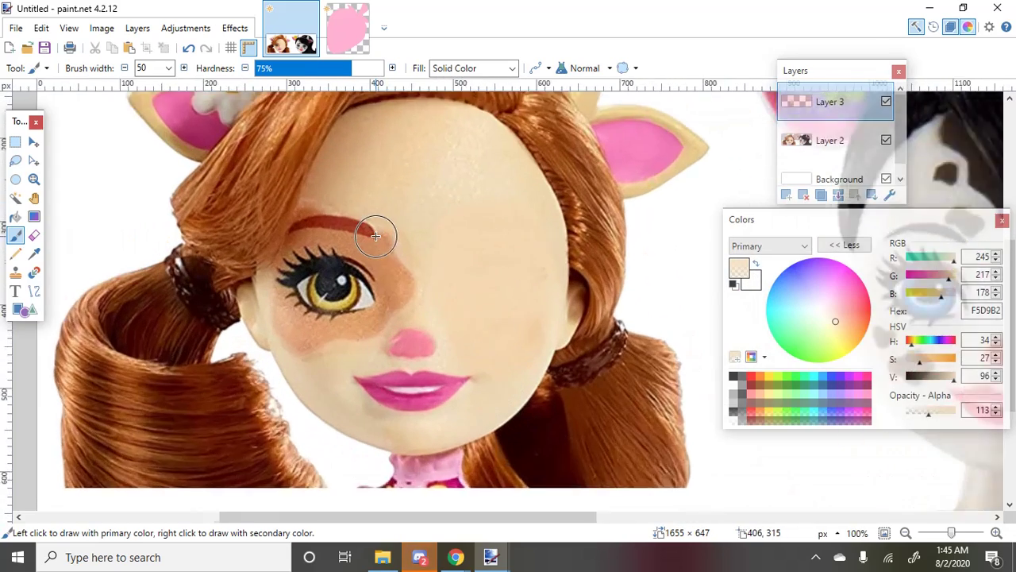
click(34, 253)
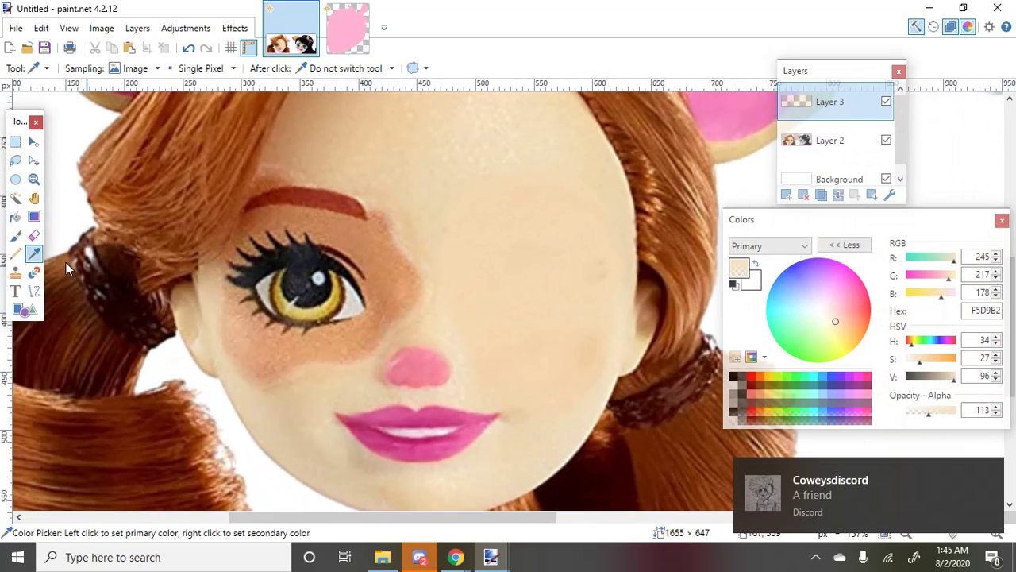
click(15, 235)
scroll(143, 191, down, 5)
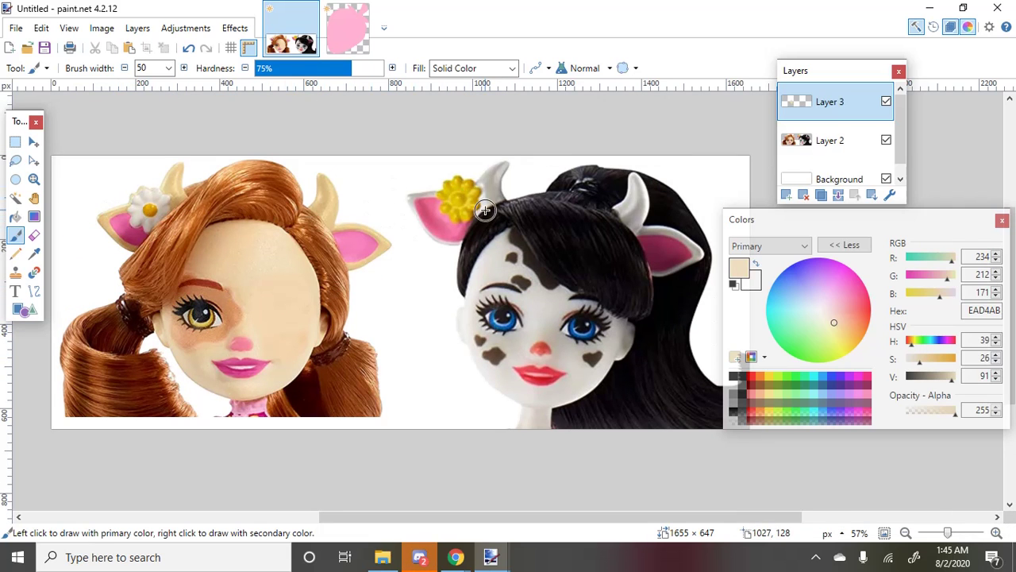
scroll(161, 367, up, 6)
Paint the skin tone over the orange-haired doll's remaining eyebrow, eye and brown patch up to the hairline
mouse_move(316, 262)
mouse_down()
mouse_move(311, 206)
mouse_move(333, 263)
mouse_move(302, 211)
mouse_move(410, 276)
mouse_move(318, 194)
mouse_move(353, 272)
mouse_move(305, 215)
mouse_move(339, 300)
mouse_move(300, 197)
mouse_move(326, 361)
mouse_move(301, 242)
mouse_move(309, 295)
mouse_move(316, 282)
mouse_move(273, 323)
mouse_move(323, 283)
mouse_move(241, 376)
mouse_move(285, 331)
mouse_move(266, 334)
mouse_move(256, 346)
mouse_move(303, 308)
mouse_move(318, 317)
mouse_move(210, 383)
mouse_up()
key(ctrl+z)
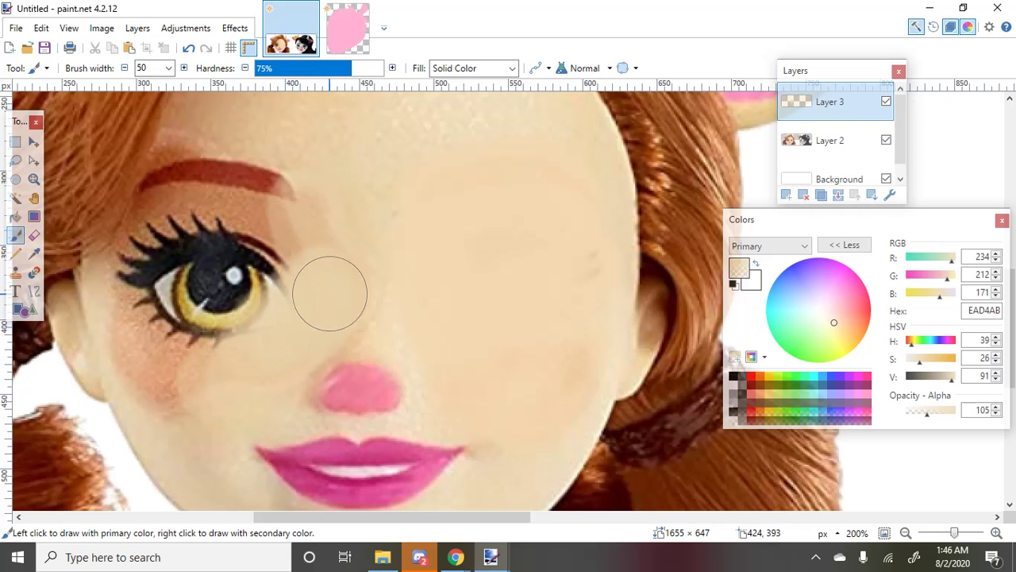
mouse_move(329, 294)
mouse_down()
mouse_move(204, 339)
mouse_move(250, 255)
mouse_move(224, 340)
mouse_move(272, 206)
mouse_move(246, 314)
mouse_move(282, 198)
mouse_move(300, 255)
mouse_move(299, 208)
mouse_move(293, 271)
mouse_move(252, 191)
mouse_move(237, 308)
mouse_move(225, 185)
mouse_move(226, 314)
mouse_move(238, 187)
mouse_move(232, 292)
mouse_move(263, 197)
mouse_move(204, 185)
mouse_move(294, 212)
mouse_move(197, 184)
mouse_move(206, 179)
mouse_move(196, 309)
mouse_move(193, 209)
mouse_move(179, 334)
mouse_move(164, 243)
mouse_move(179, 387)
mouse_move(200, 201)
mouse_move(172, 354)
mouse_move(196, 207)
mouse_move(183, 296)
mouse_up()
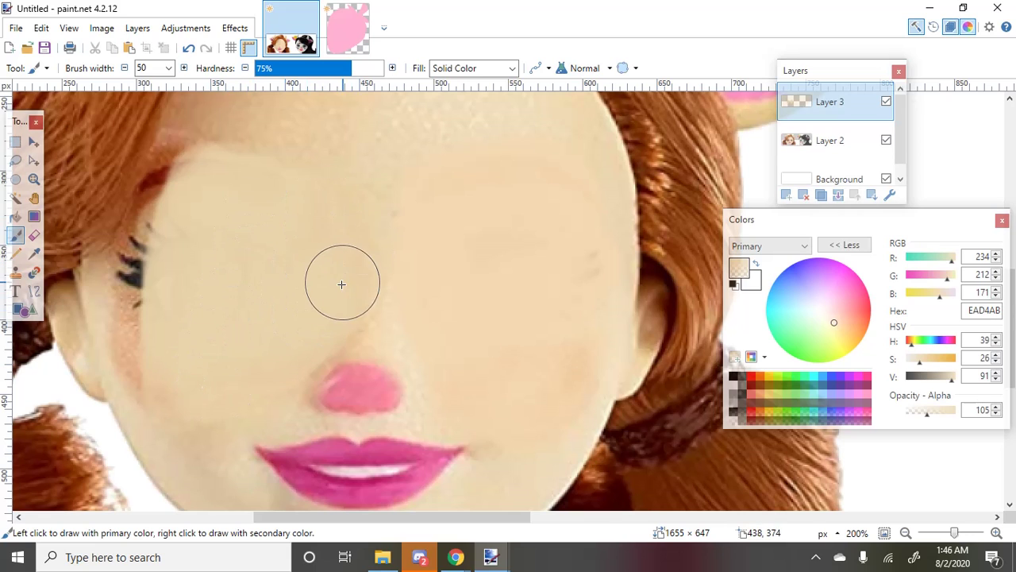
mouse_move(242, 172)
mouse_down()
mouse_move(185, 175)
mouse_move(263, 169)
mouse_up()
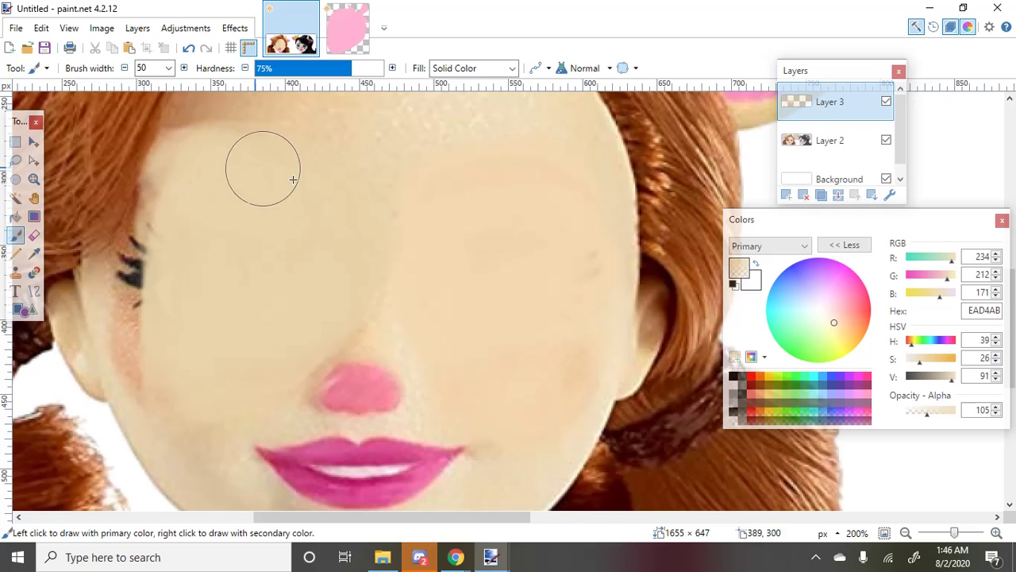
mouse_move(199, 159)
mouse_down()
mouse_move(164, 237)
mouse_move(167, 200)
mouse_move(141, 293)
mouse_move(147, 252)
mouse_move(144, 334)
mouse_move(154, 379)
mouse_move(135, 269)
mouse_move(142, 302)
mouse_up()
drag(154, 369, 137, 319)
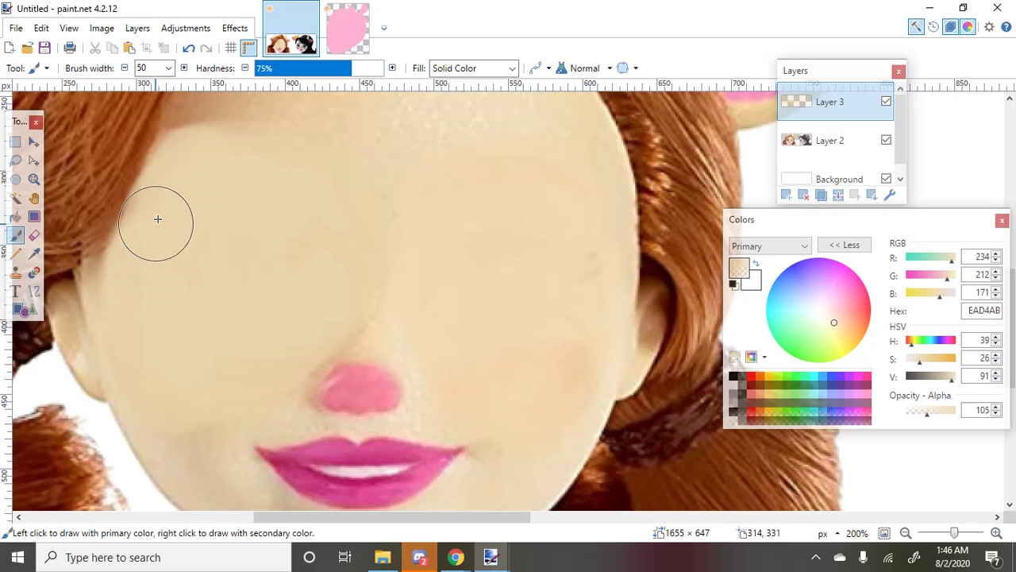
Lower the brush hardness to 29% and blend the edges of the painted skin across the forehead, nose bridge and cheeks
scroll(201, 250, up, 2)
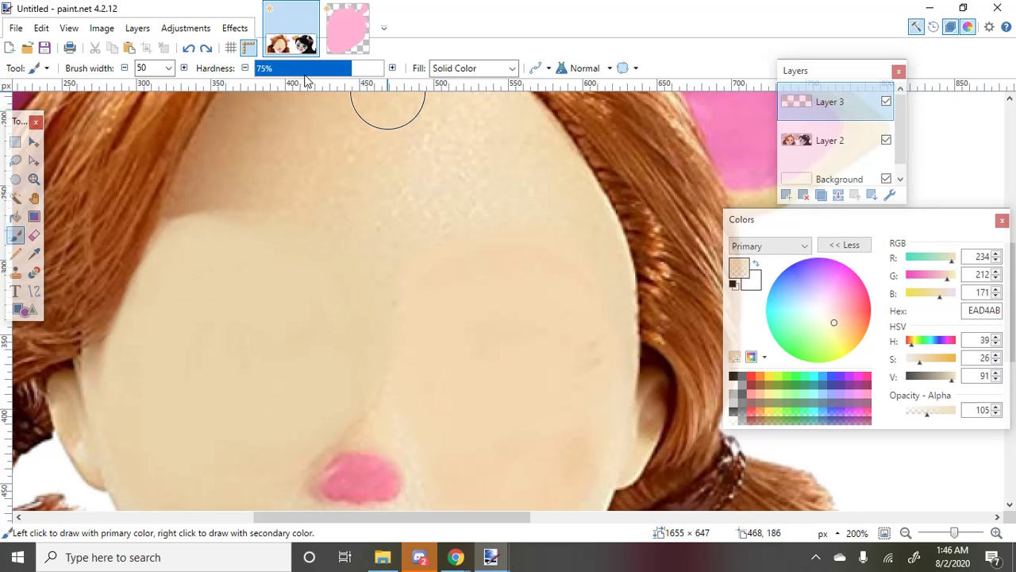
scroll(203, 286, up, 2)
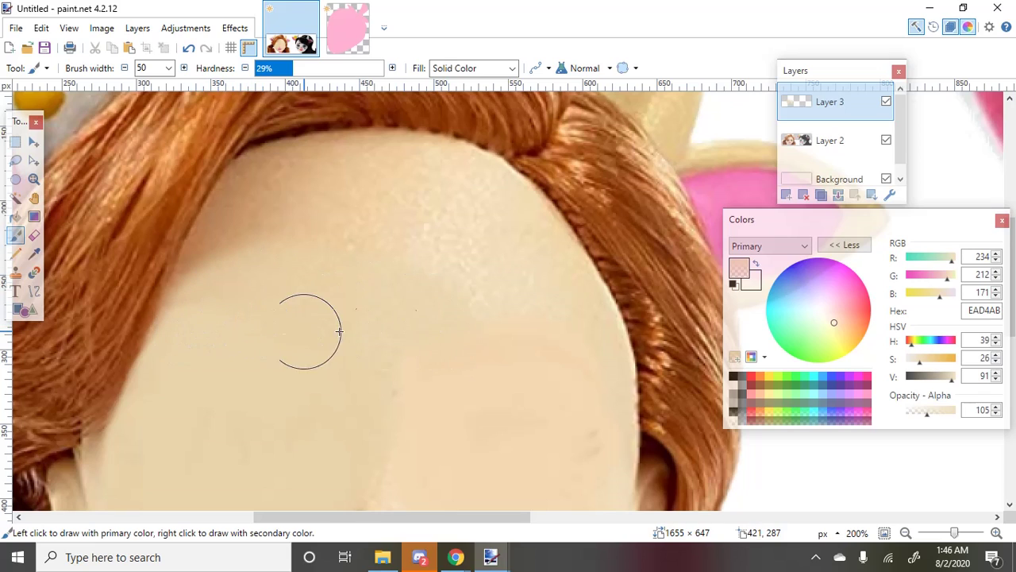
scroll(339, 331, down, 4)
scroll(281, 315, up, 3)
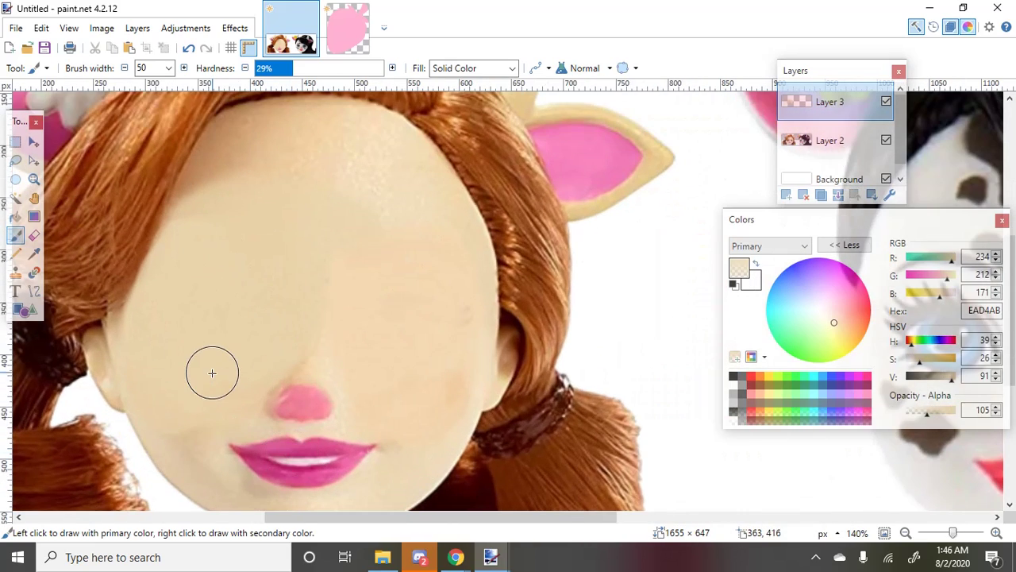
scroll(208, 357, up, 2)
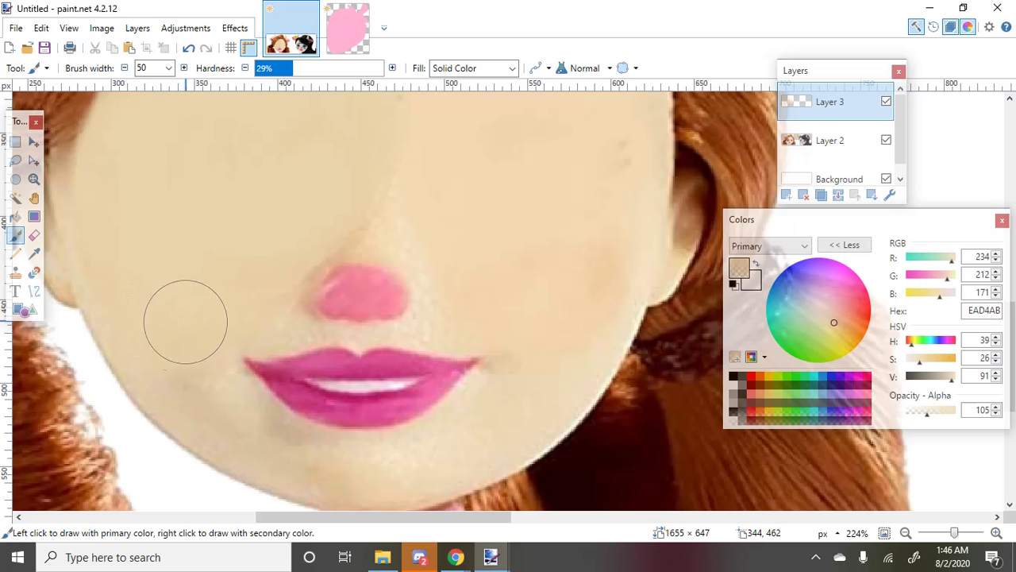
scroll(483, 250, right, 2)
scroll(483, 249, up, 1)
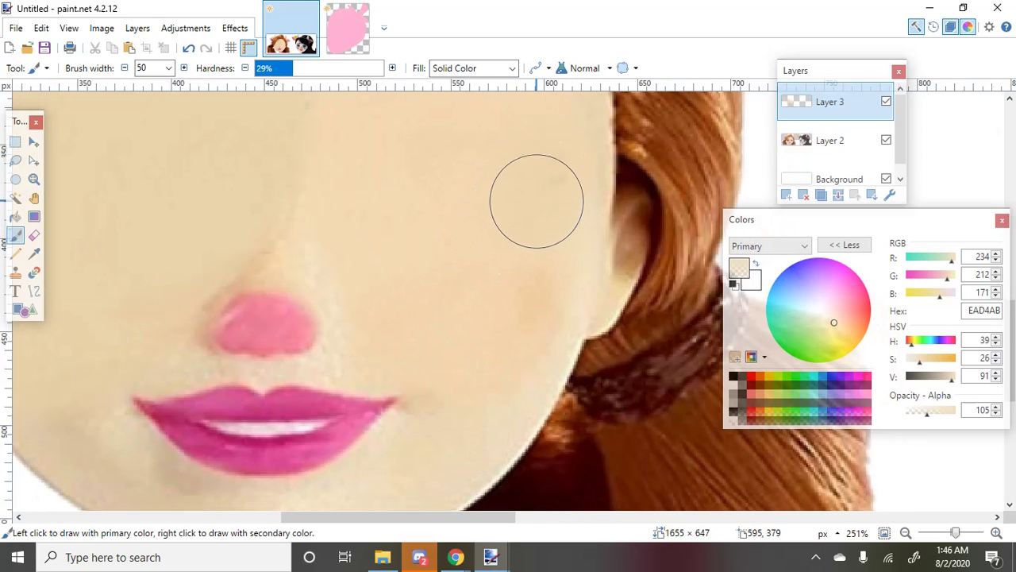
scroll(350, 227, up, 3)
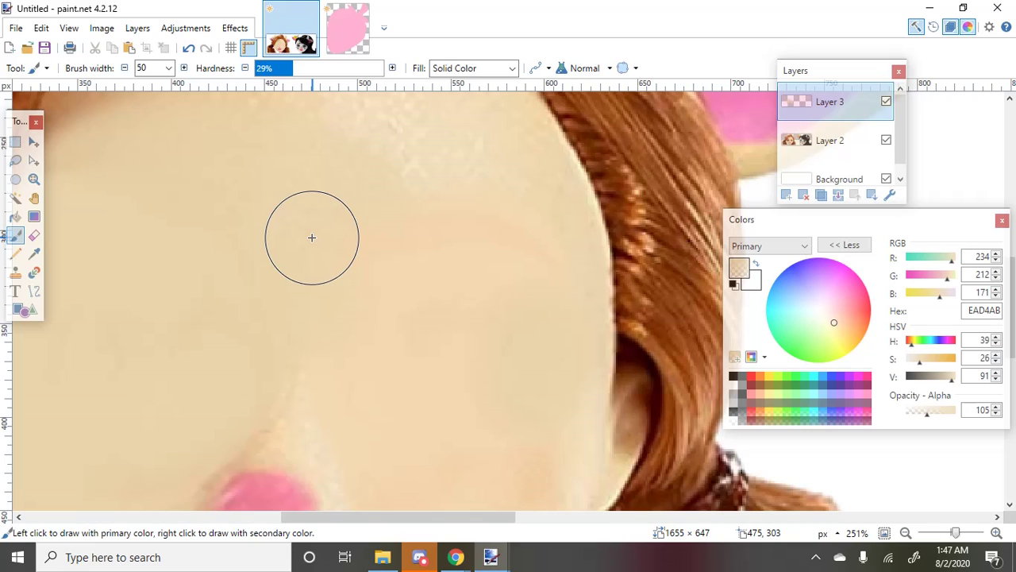
ctrl+scroll(290, 267, down, 5)
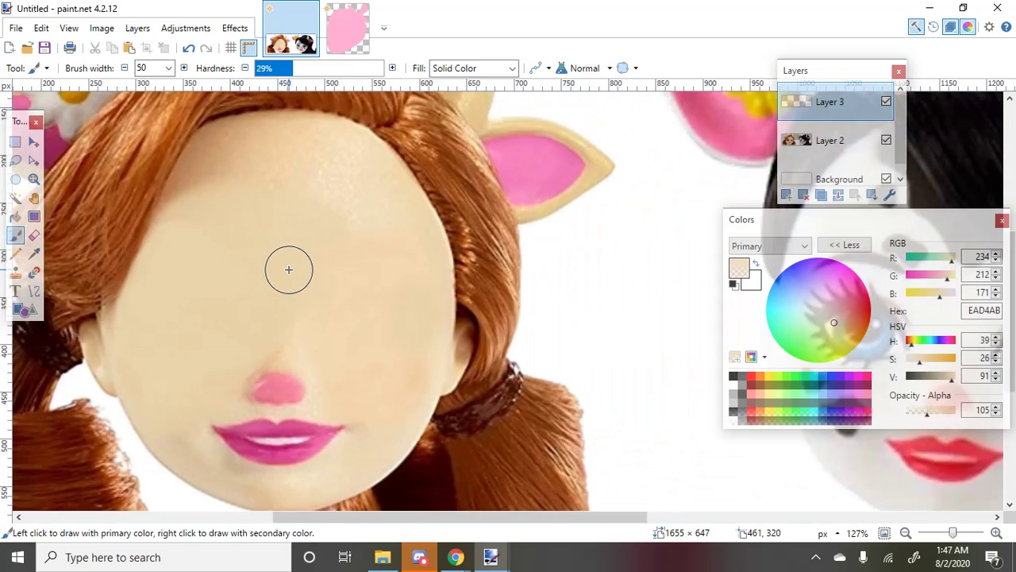
Reduce the brush width to 25 and paint the skin tone over the orange-haired doll's pink nose
ctrl+scroll(261, 386, up, 2)
ctrl+scroll(300, 279, up, 2)
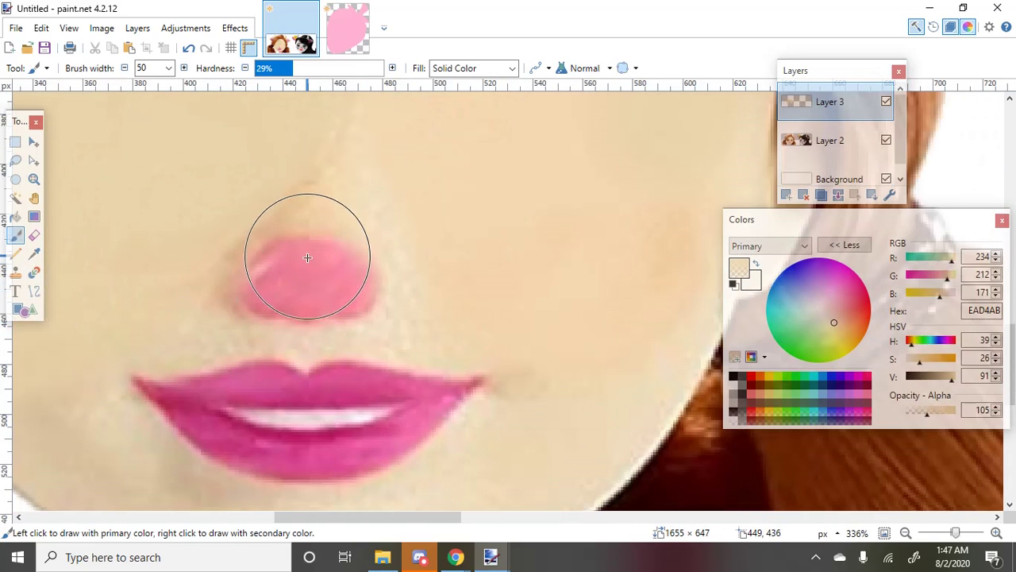
ctrl+scroll(306, 254, up, 2)
click(170, 67)
click(153, 92)
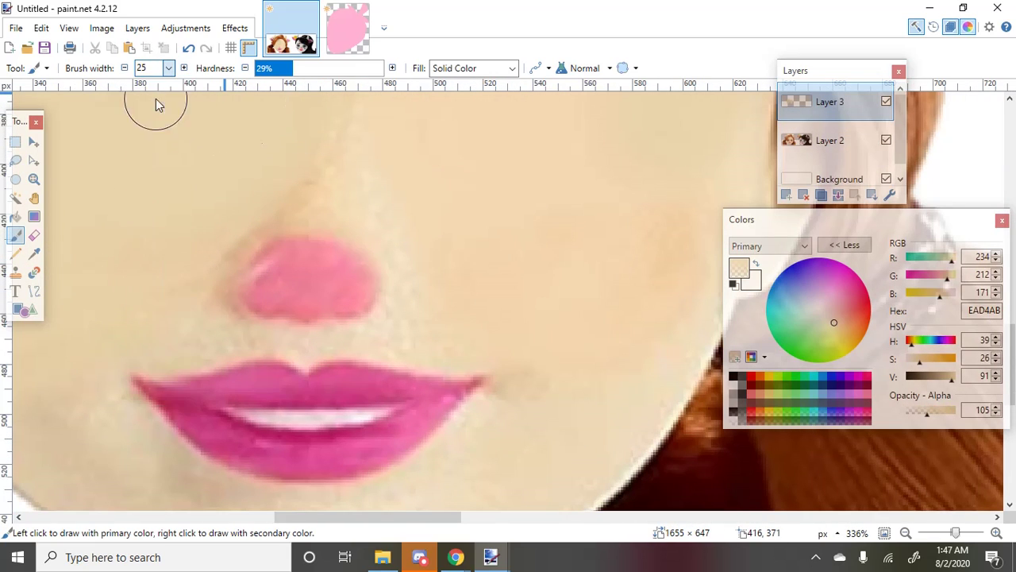
ctrl+scroll(281, 271, up, 2)
mouse_move(282, 271)
mouse_down()
mouse_move(315, 253)
mouse_move(299, 240)
mouse_move(281, 243)
mouse_move(349, 252)
mouse_move(271, 234)
mouse_move(353, 243)
mouse_move(285, 215)
mouse_move(358, 238)
mouse_move(291, 223)
mouse_move(360, 255)
mouse_move(383, 271)
mouse_move(374, 275)
mouse_move(389, 266)
mouse_move(345, 222)
mouse_move(383, 258)
mouse_move(363, 272)
mouse_move(290, 278)
mouse_move(327, 279)
mouse_move(322, 289)
mouse_move(259, 269)
mouse_move(250, 277)
mouse_move(370, 278)
mouse_move(373, 269)
mouse_move(344, 261)
mouse_move(263, 272)
mouse_move(296, 274)
mouse_up()
scroll(574, 340, down, 3)
scroll(431, 279, up, 3)
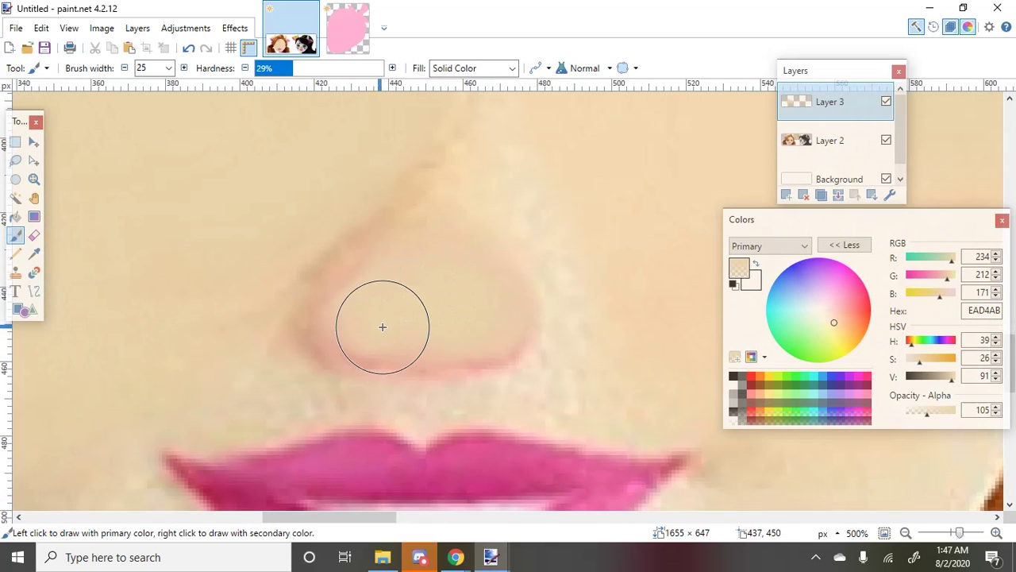
Soften the crease beside the nose bridge by blending it into the surrounding skin with the skin tone
scroll(333, 242, down, 3)
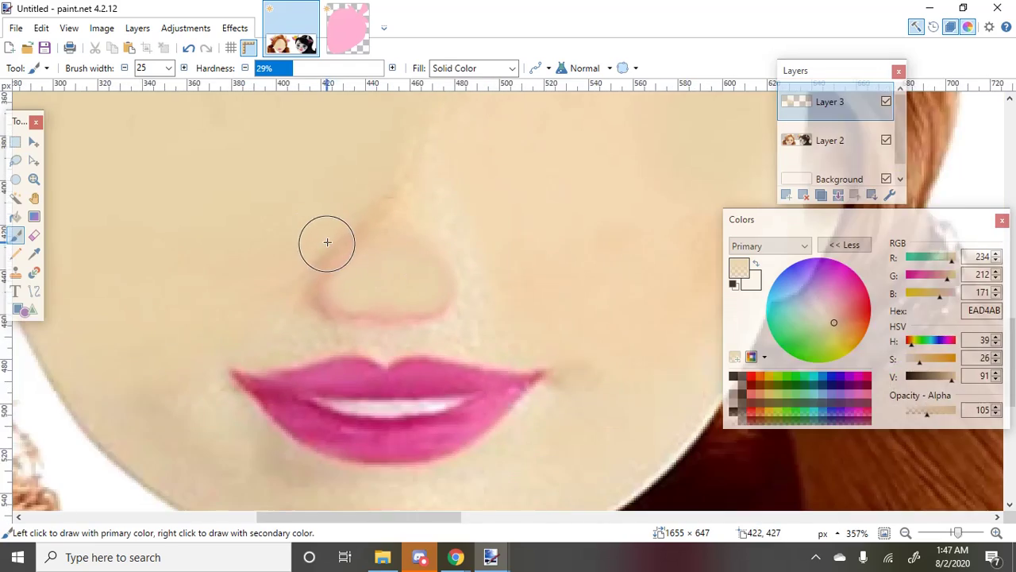
scroll(342, 241, up, 3)
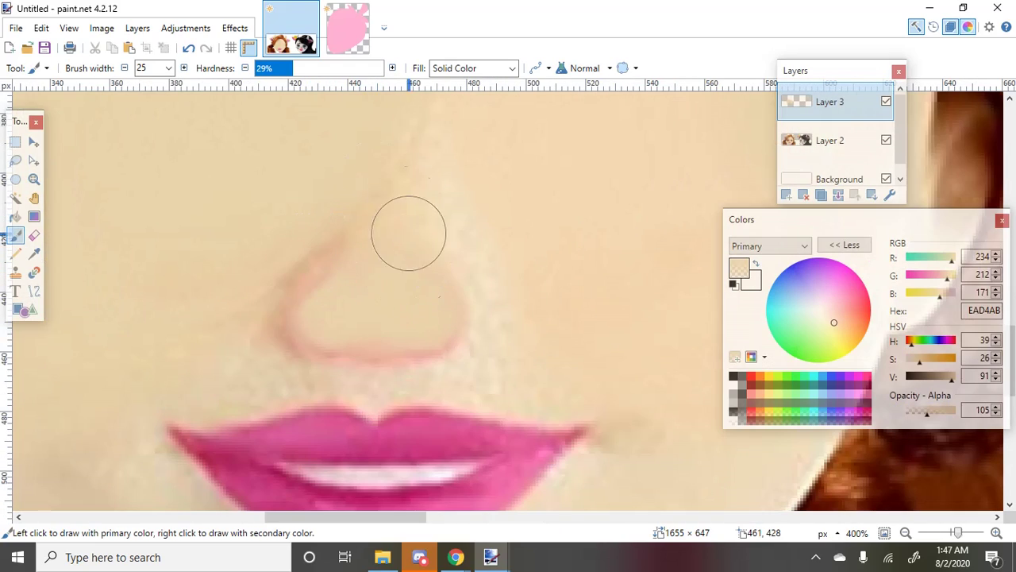
scroll(381, 383, down, 4)
scroll(346, 301, up, 4)
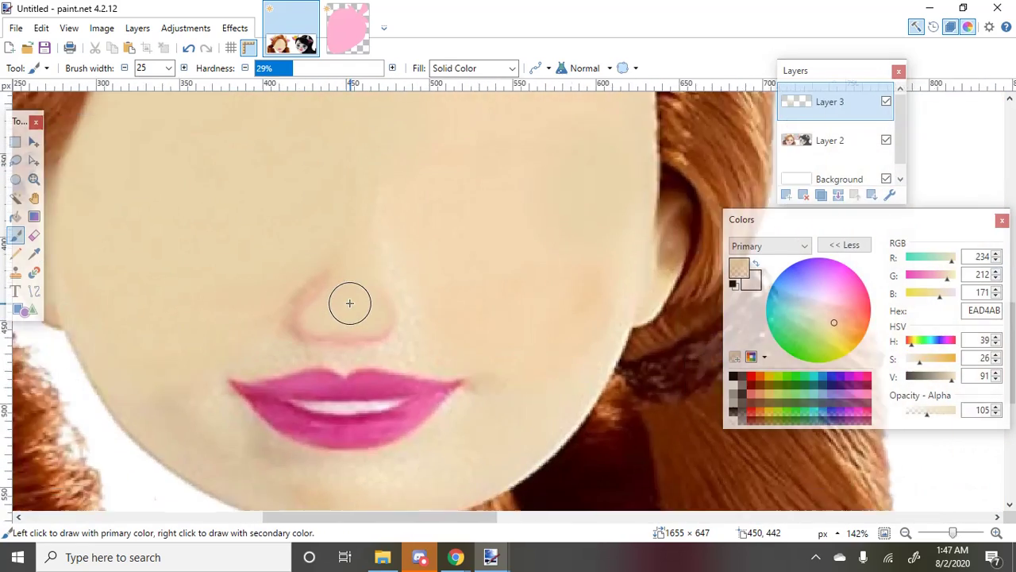
scroll(340, 347, down, 4)
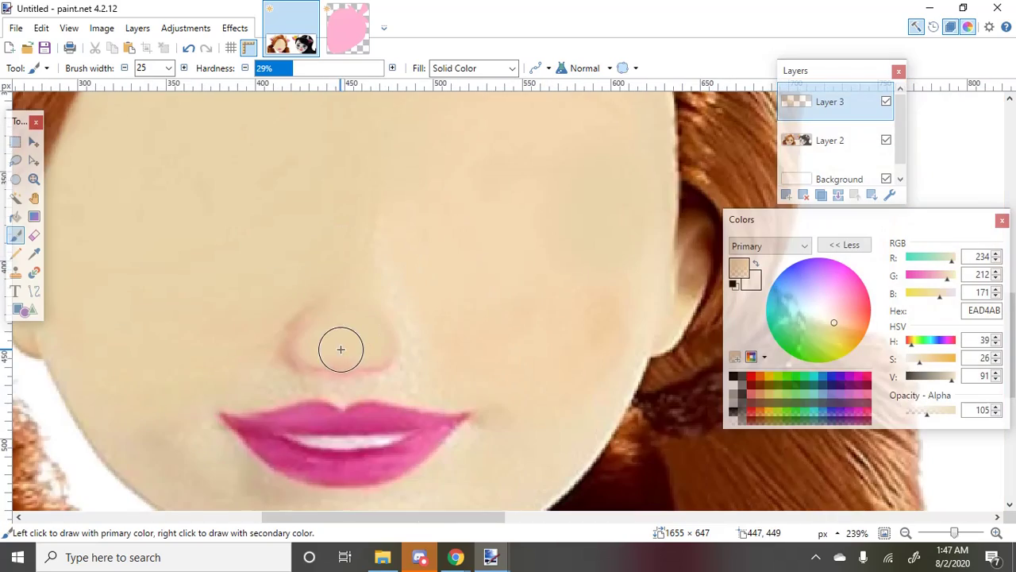
scroll(466, 381, up, 2)
scroll(430, 316, up, 2)
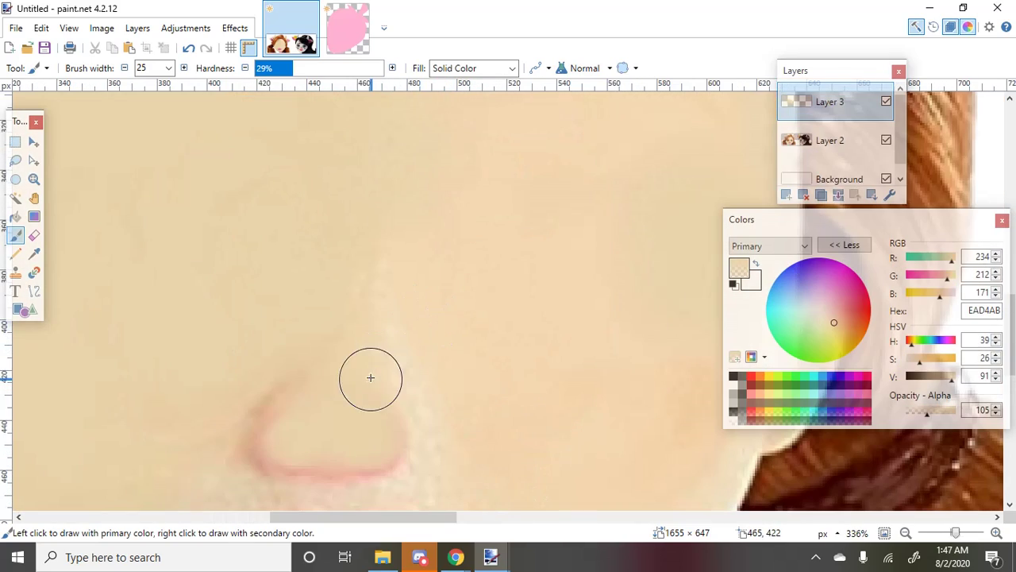
scroll(433, 271, down, 5)
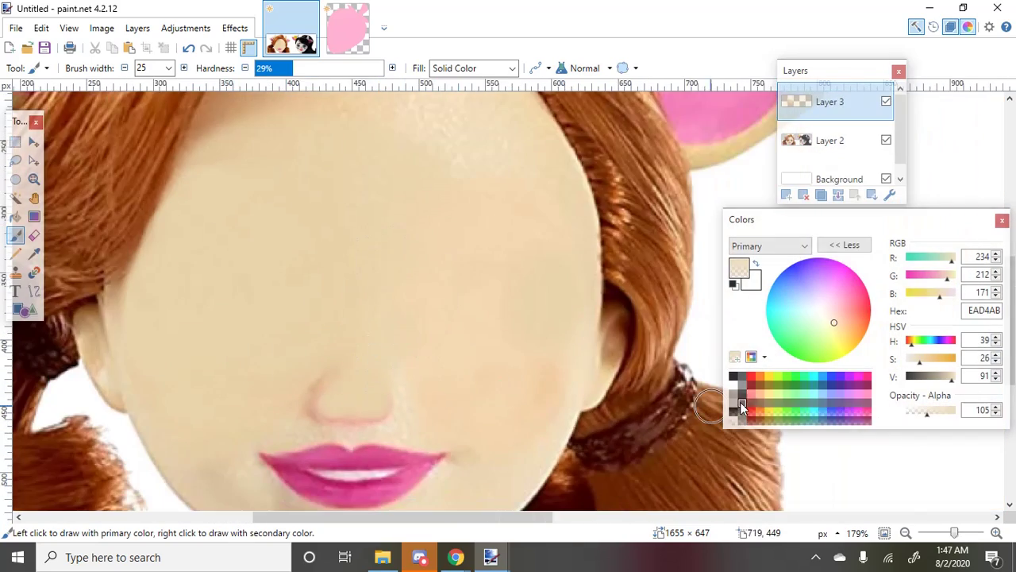
scroll(492, 381, up, 5)
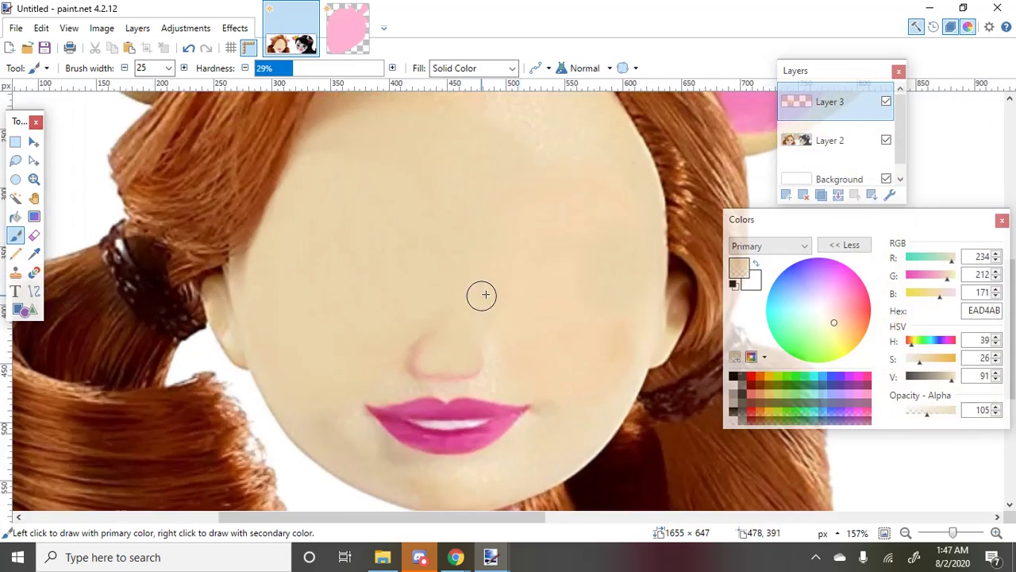
scroll(408, 325, up, 2)
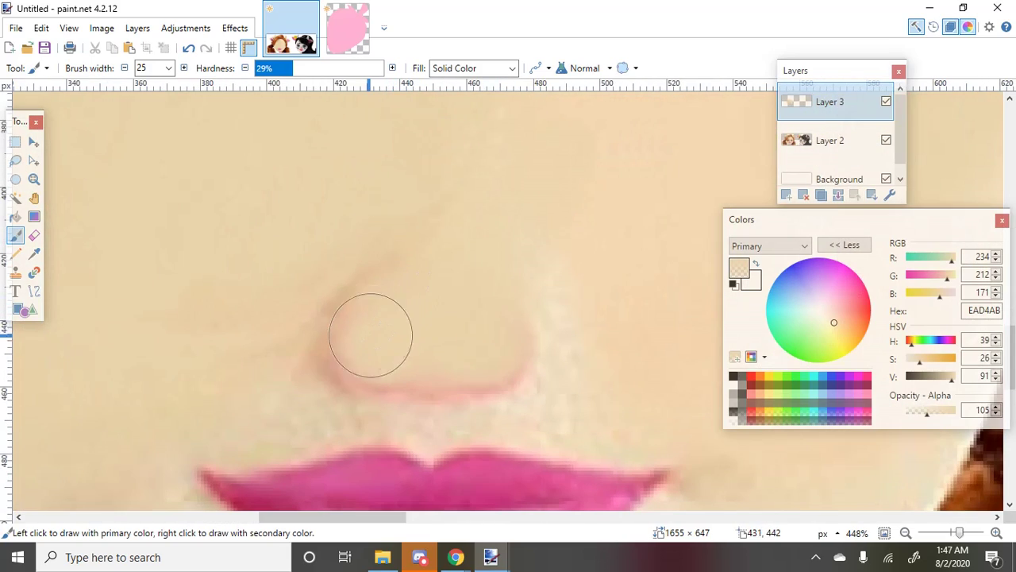
scroll(429, 365, down, 6)
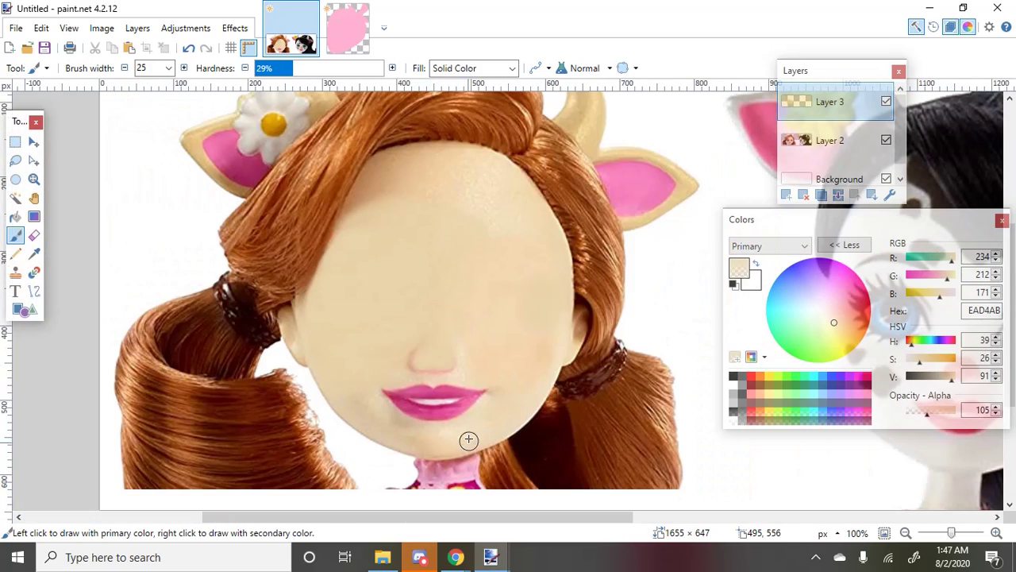
scroll(468, 440, up, 4)
scroll(295, 342, down, 5)
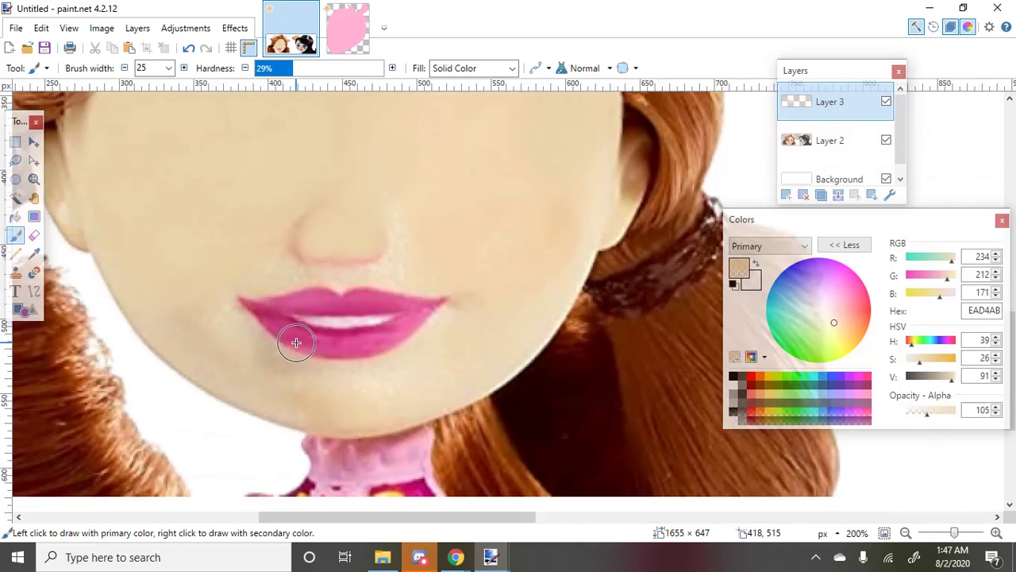
Try to shorten the crease beside the nose by painting the skin tone over its upper end
scroll(306, 279, up, 5)
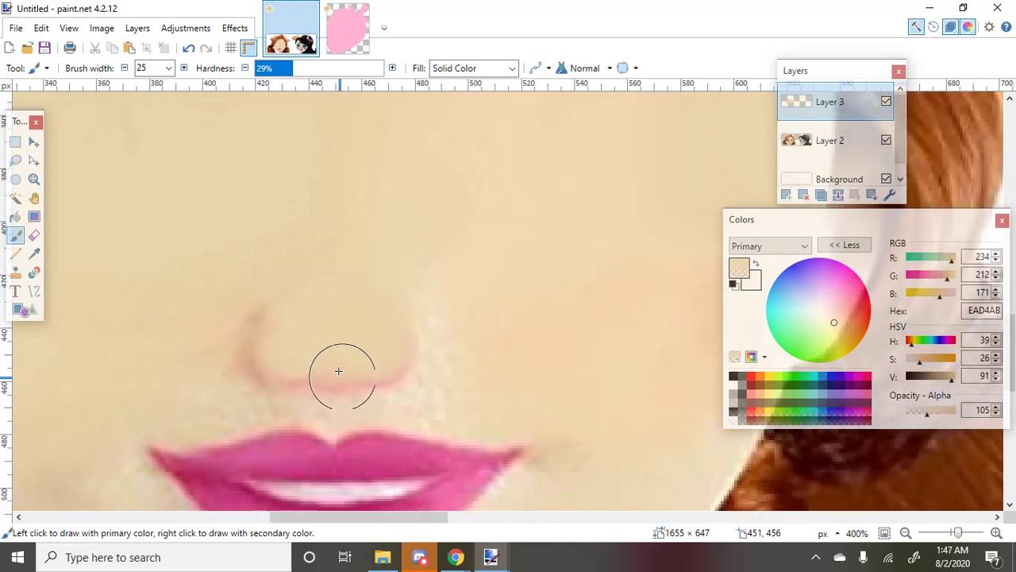
scroll(454, 358, down, 5)
scroll(424, 334, down, 1)
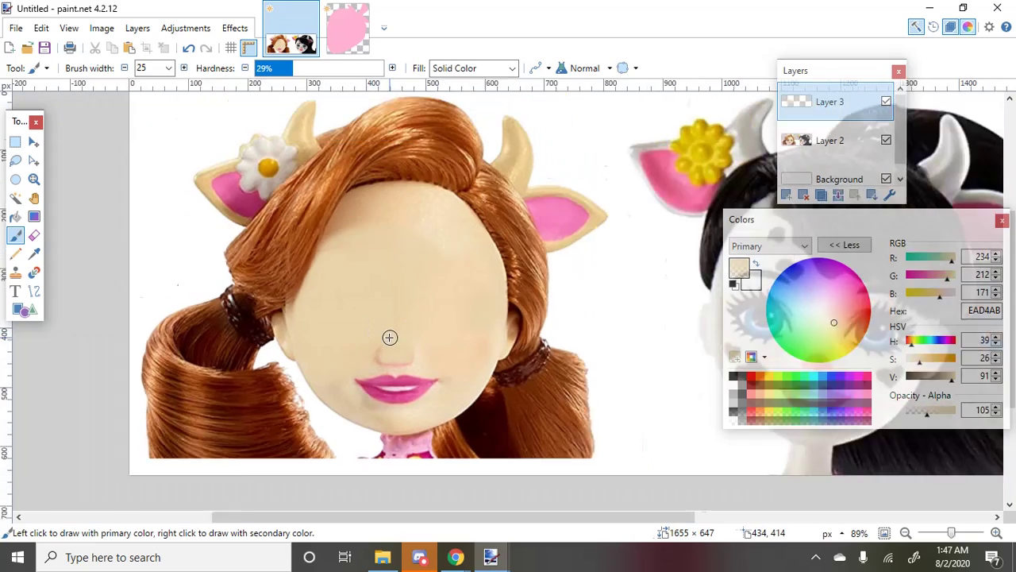
Try covering the orange-haired doll's lower lip from corner to corner with the skin tone
scroll(406, 408, up, 6)
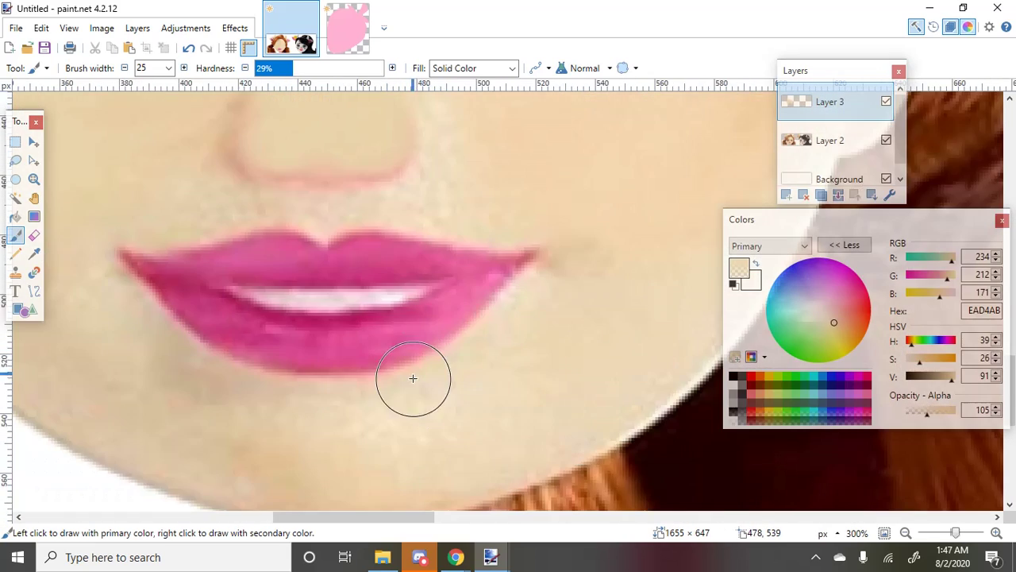
mouse_move(483, 302)
mouse_down()
mouse_move(511, 273)
mouse_move(417, 334)
mouse_move(515, 270)
mouse_move(386, 352)
mouse_move(403, 345)
mouse_move(402, 330)
mouse_move(246, 358)
mouse_move(351, 360)
mouse_move(364, 348)
mouse_move(192, 357)
mouse_move(344, 367)
mouse_move(359, 349)
mouse_move(190, 351)
mouse_move(192, 336)
mouse_move(372, 332)
mouse_move(170, 341)
mouse_up()
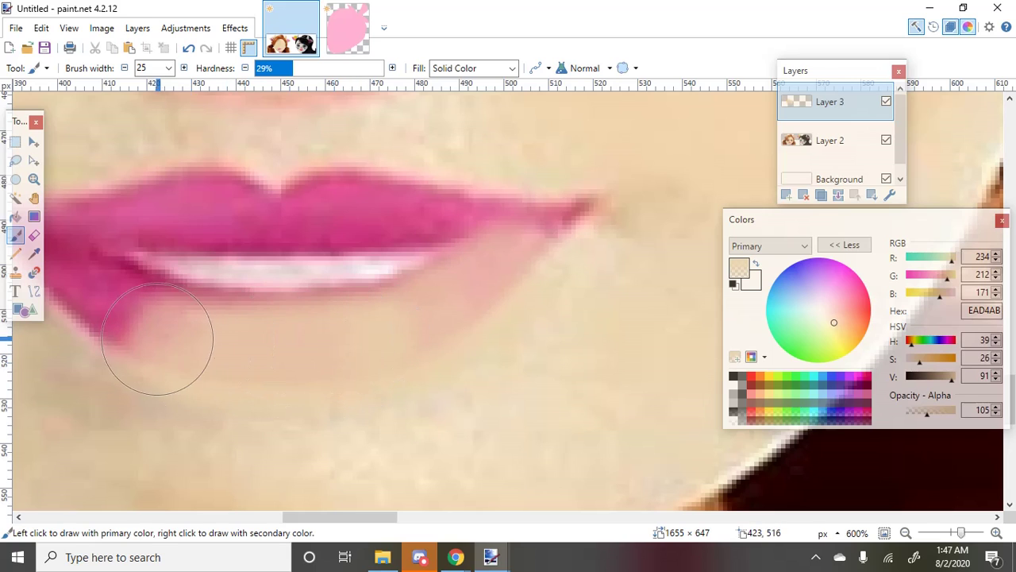
scroll(310, 328, down, 5)
scroll(333, 329, up, 8)
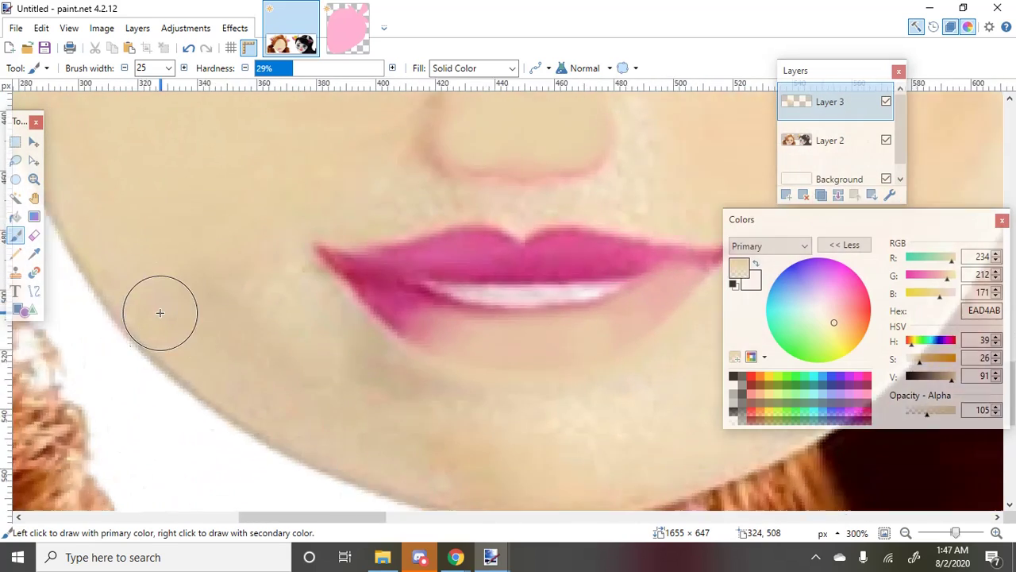
mouse_move(417, 303)
mouse_down()
mouse_move(466, 327)
mouse_move(341, 262)
mouse_move(327, 245)
mouse_move(460, 317)
mouse_move(430, 273)
mouse_up()
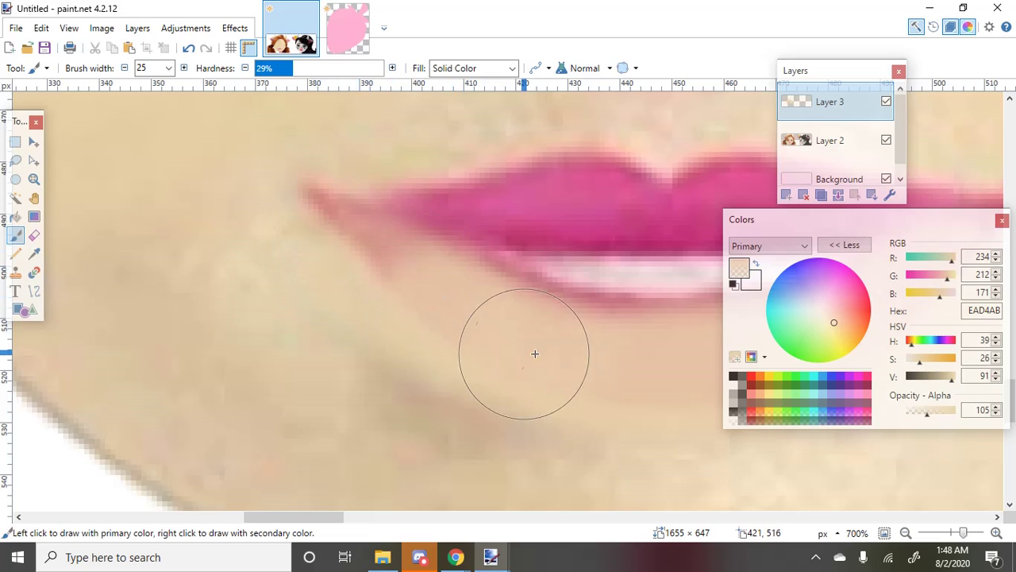
Try covering the orange-haired doll's upper lip with the same skin tone, leaving the teeth unpainted
scroll(410, 219, down, 4)
scroll(614, 229, up, 4)
scroll(531, 273, down, 2)
scroll(531, 272, down, 1)
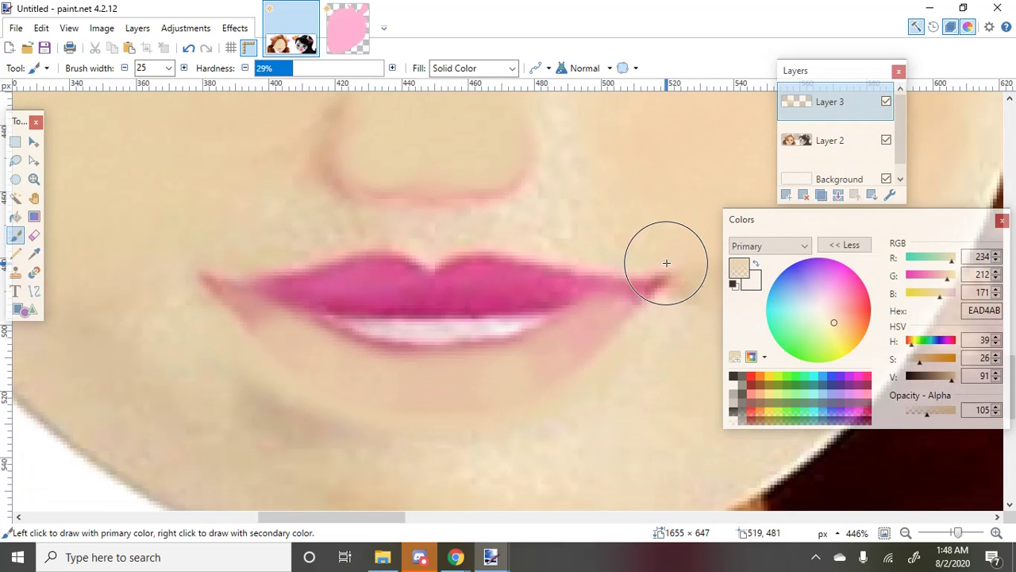
mouse_move(665, 261)
mouse_down()
mouse_move(627, 300)
mouse_move(639, 265)
mouse_move(610, 276)
mouse_move(491, 257)
mouse_move(576, 263)
mouse_move(552, 278)
mouse_move(447, 277)
mouse_move(587, 281)
mouse_move(427, 269)
mouse_move(414, 281)
mouse_move(350, 279)
mouse_move(396, 274)
mouse_move(280, 286)
mouse_move(351, 272)
mouse_up()
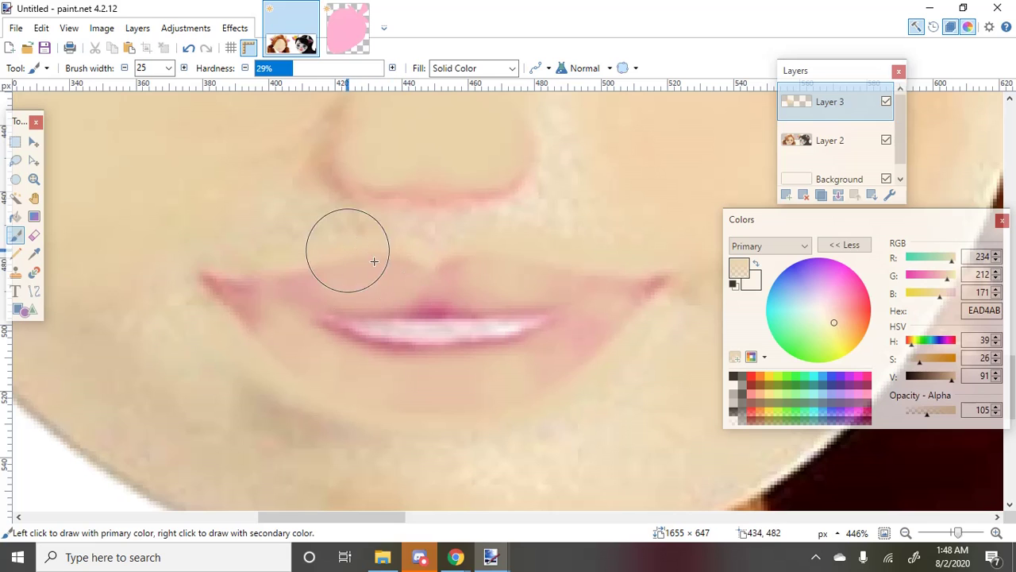
Reduce the brush width to 8 and the colour opacity to 62, and paint over the mouth's left-hand corner
click(169, 68)
click(159, 83)
scroll(280, 338, up, 2)
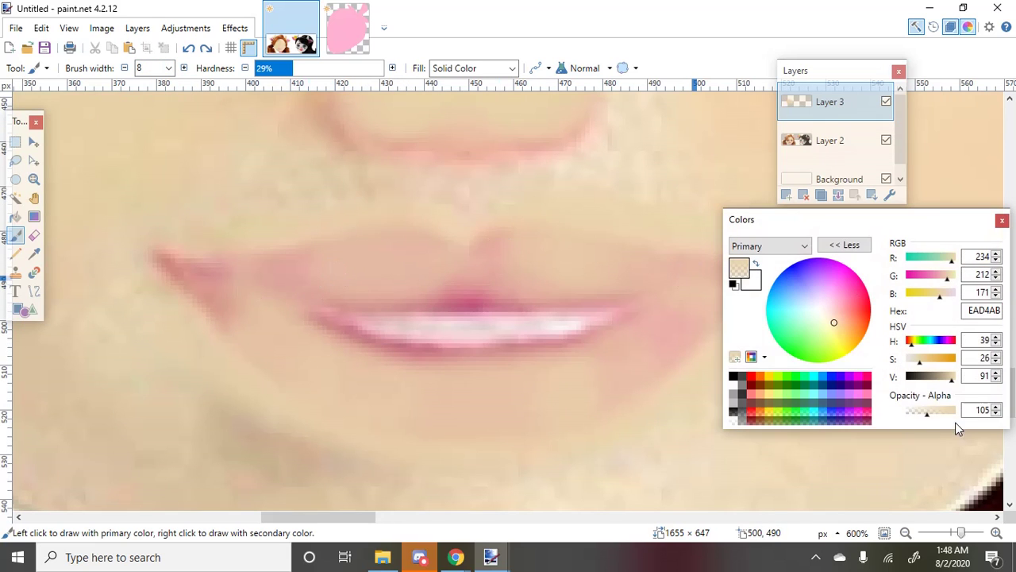
click(918, 413)
scroll(268, 267, up, 1)
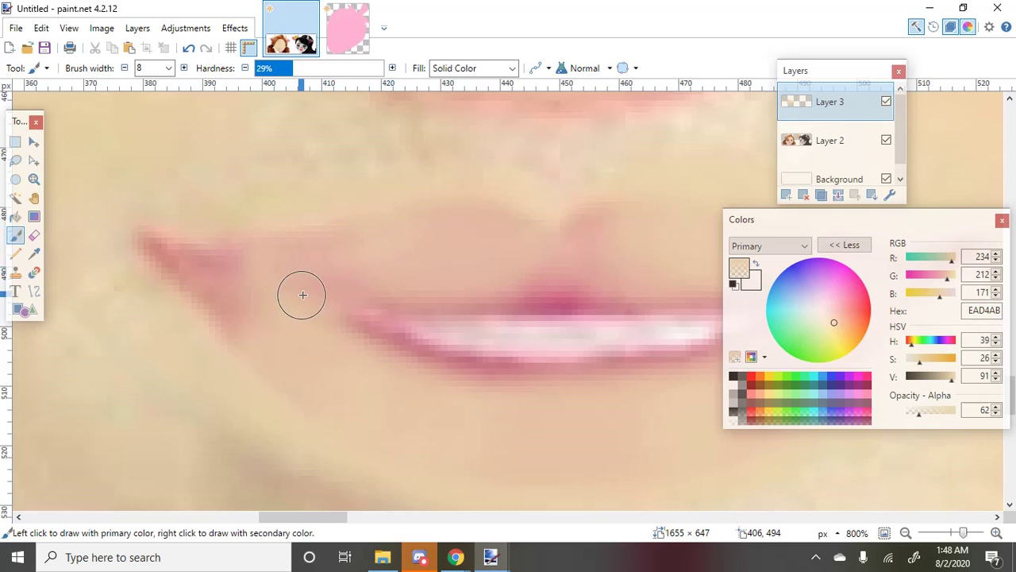
drag(185, 283, 258, 339)
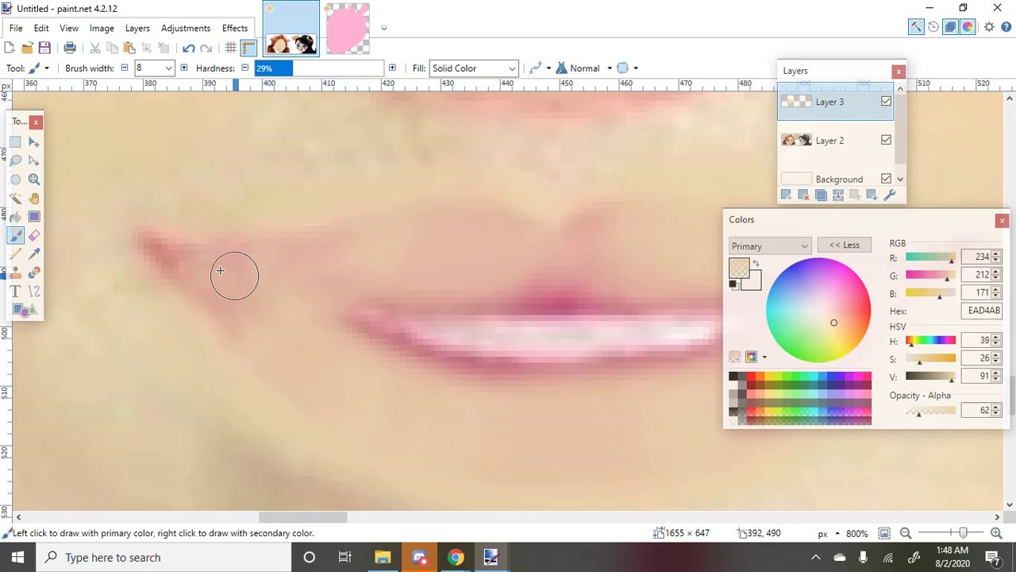
Try fading the dark spot at the centre of the upper lip and both mouth corners with the fine brush
scroll(281, 301, down, 4)
scroll(293, 294, up, 3)
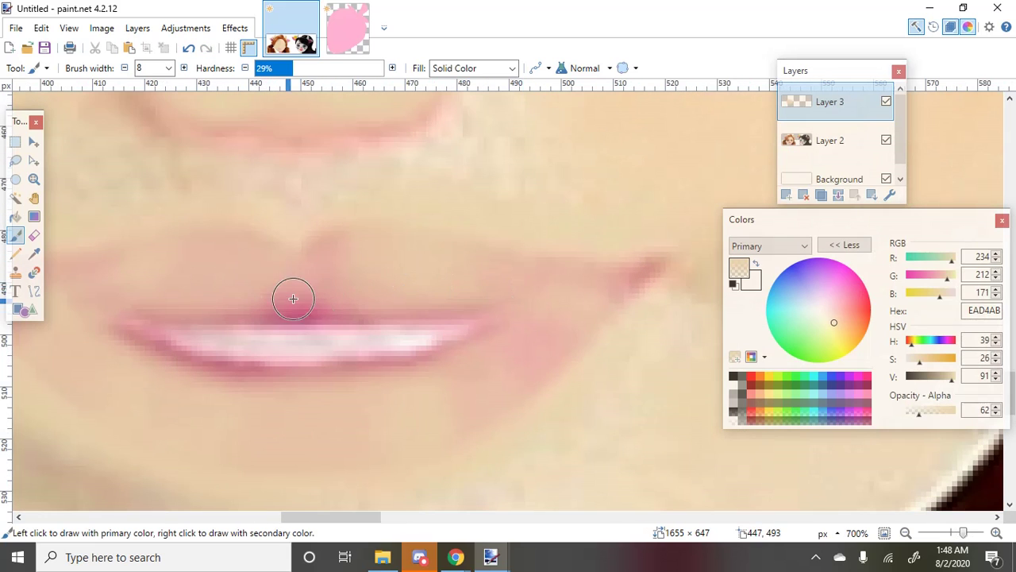
drag(249, 305, 332, 305)
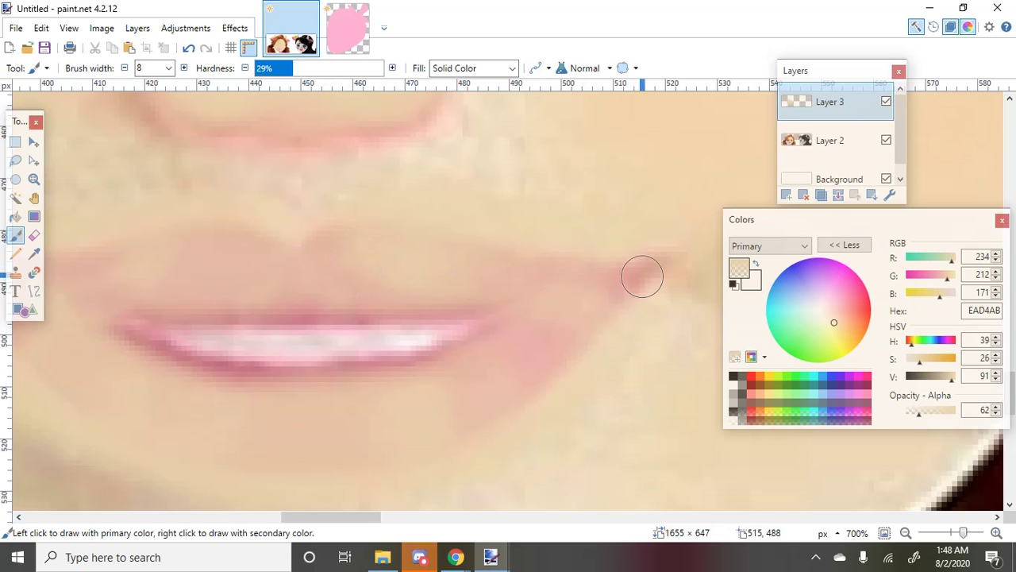
scroll(508, 349, down, 4)
scroll(347, 333, up, 3)
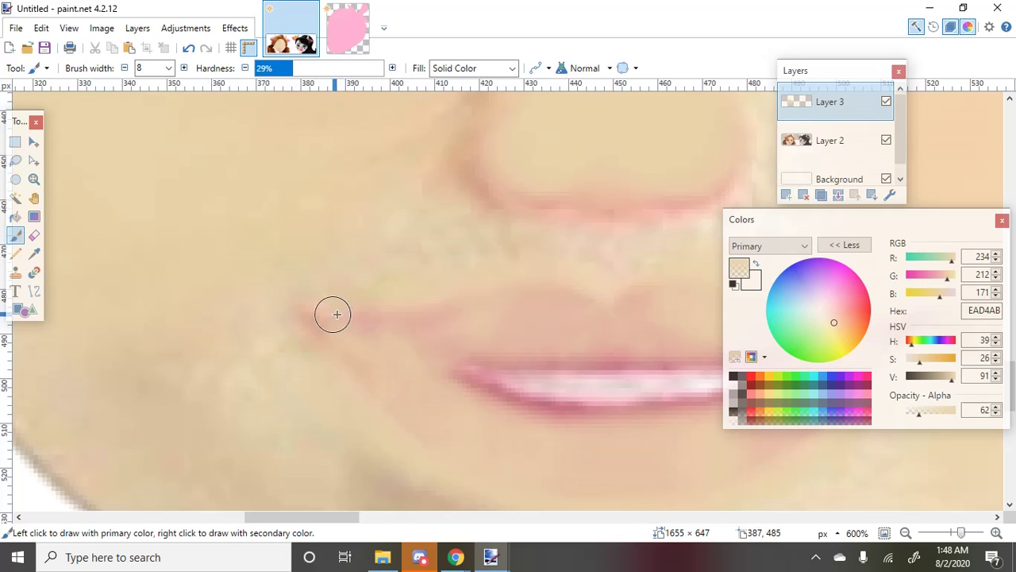
scroll(191, 314, down, 3)
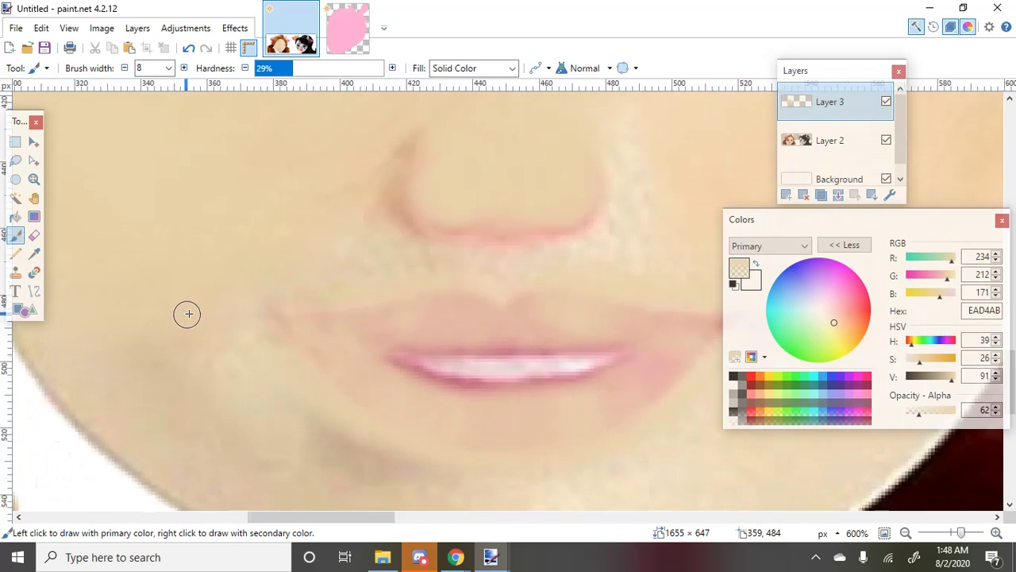
scroll(401, 323, up, 3)
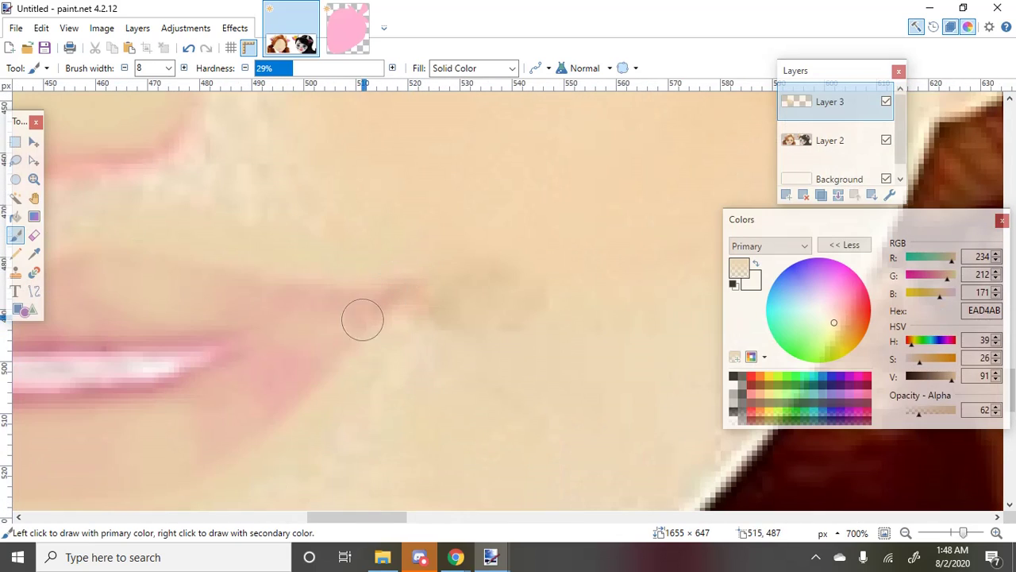
Undo the skin-tone painting over the orange-haired doll's lips until the original magenta mouth is restored
scroll(363, 320, down, 8)
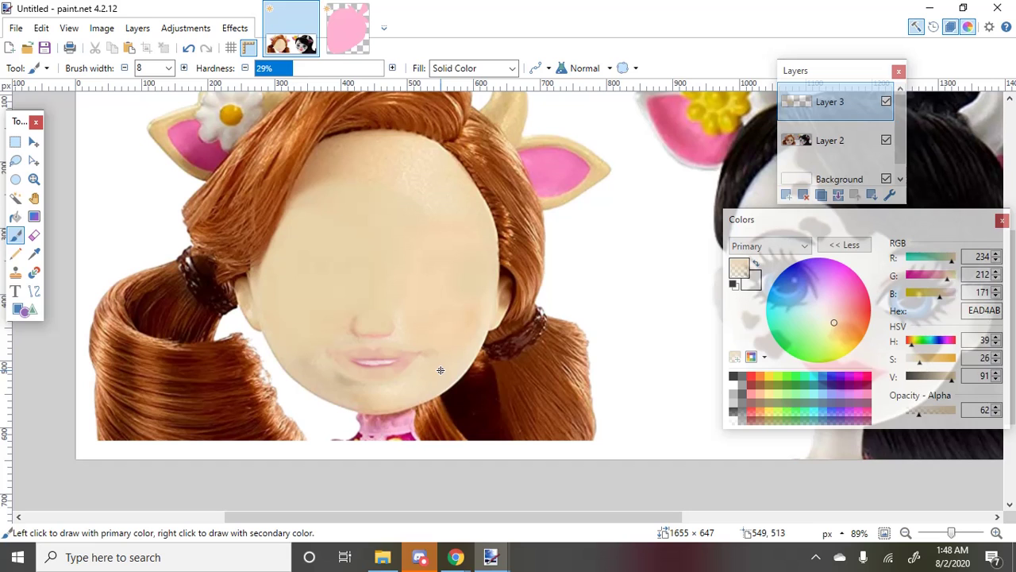
scroll(387, 375, up, 6)
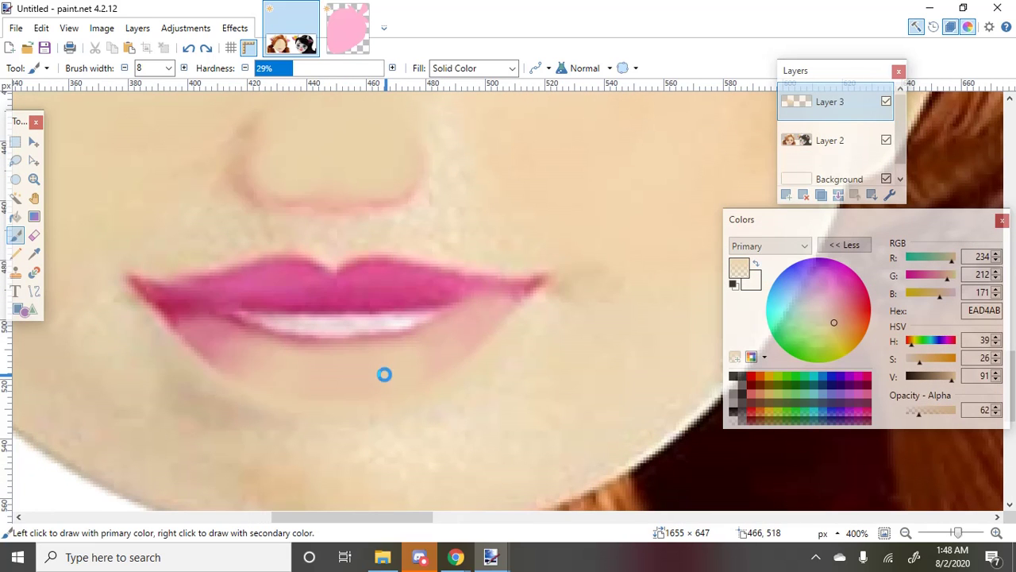
scroll(199, 358, down, 5)
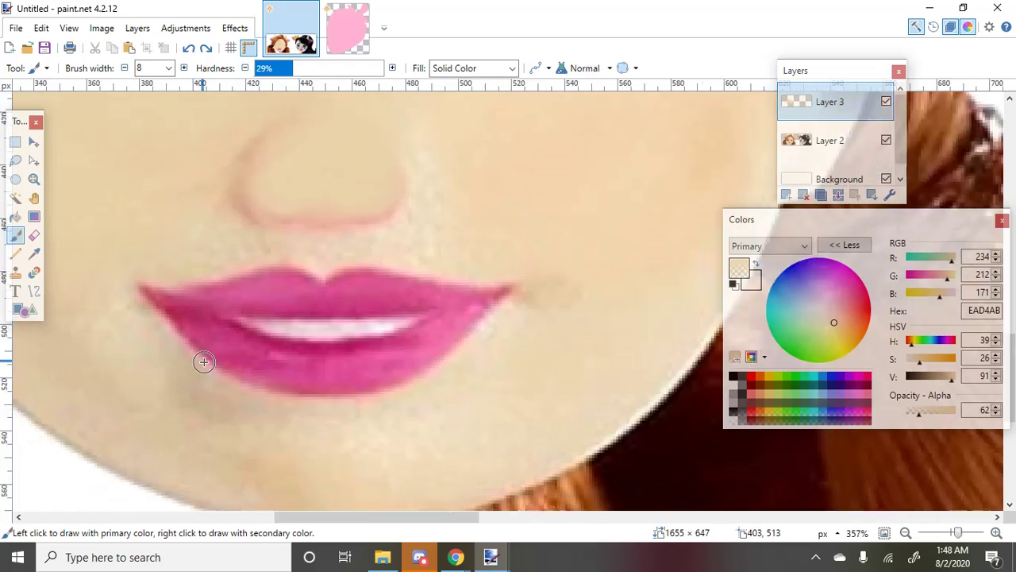
scroll(185, 356, up, 3)
scroll(149, 348, down, 4)
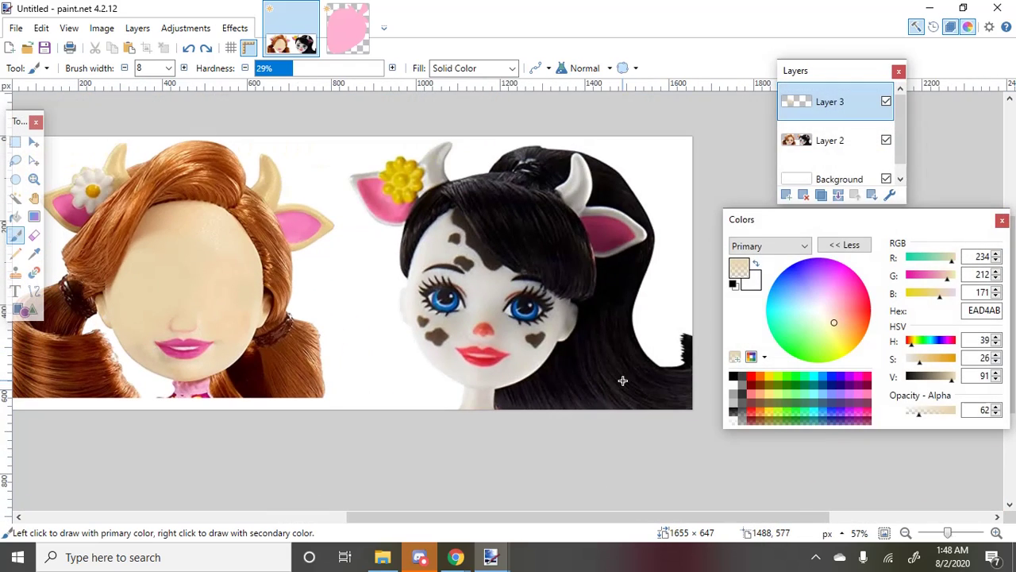
Sample the pale skin colour D8D4D1 from the black-haired doll's face with the Color Picker
click(34, 253)
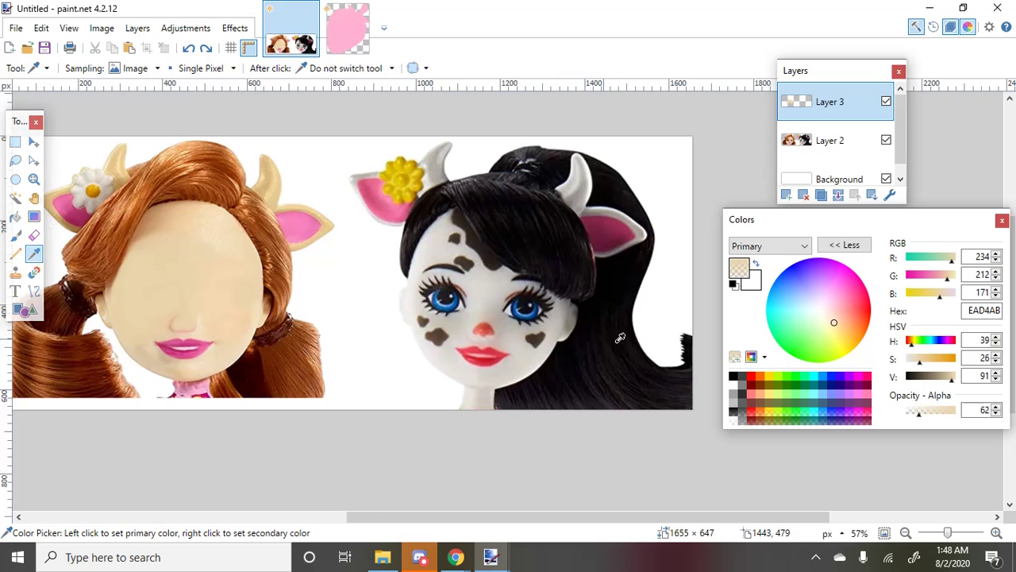
scroll(435, 262, up, 6)
click(436, 261)
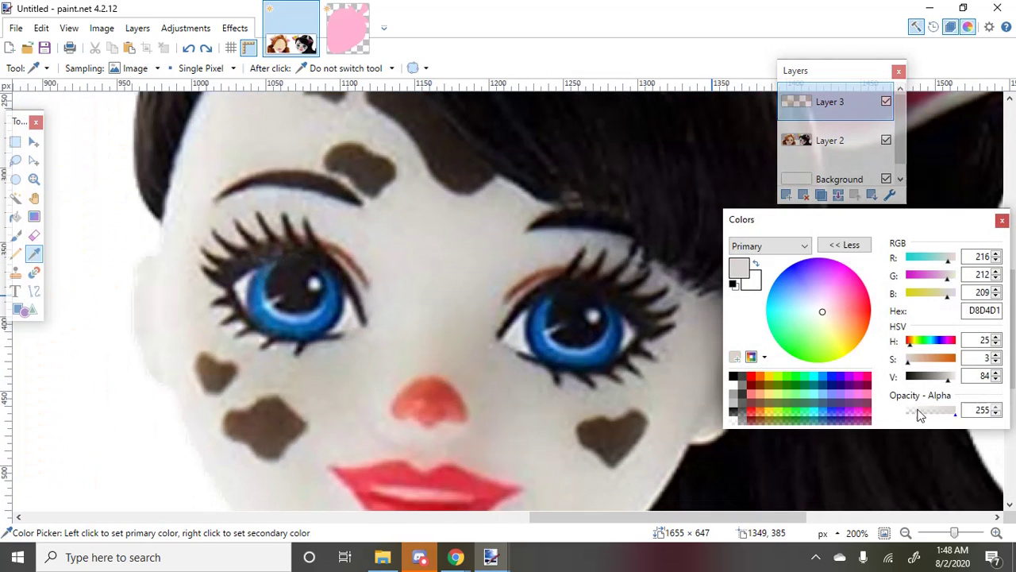
Paint over the black-haired doll's left-hand eye and lashes with a 40-wide brush at opacity 113
click(16, 235)
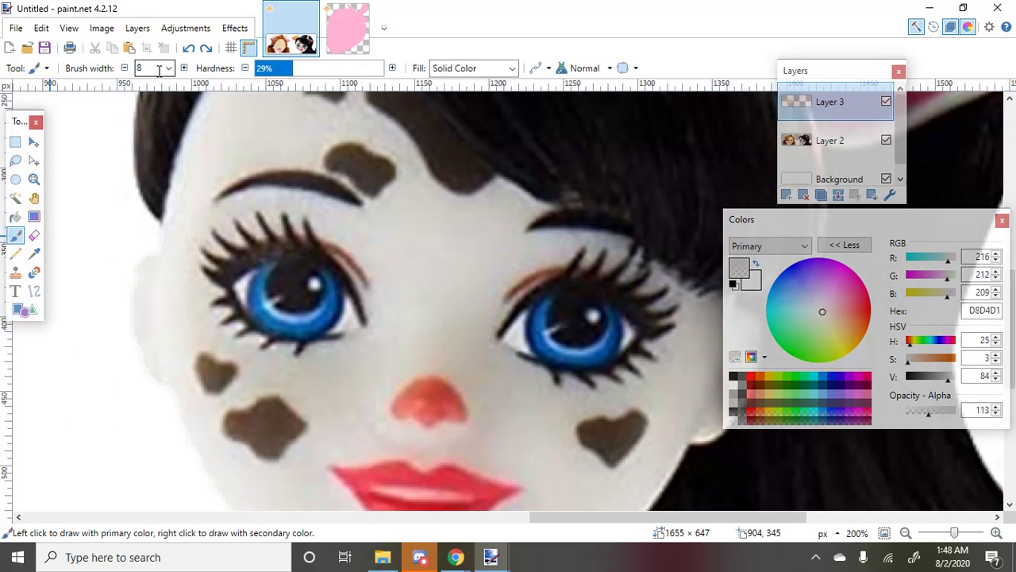
click(168, 68)
click(163, 216)
mouse_move(273, 243)
mouse_down()
mouse_move(260, 295)
mouse_move(273, 306)
mouse_move(250, 235)
mouse_move(273, 308)
mouse_move(236, 244)
mouse_move(256, 318)
mouse_move(221, 222)
mouse_move(245, 324)
mouse_move(218, 232)
mouse_move(244, 323)
mouse_move(238, 247)
mouse_move(300, 339)
mouse_move(310, 241)
mouse_move(320, 324)
mouse_move(347, 264)
mouse_move(345, 333)
mouse_move(344, 269)
mouse_move(343, 327)
mouse_move(322, 252)
mouse_move(318, 323)
mouse_move(287, 291)
mouse_move(296, 269)
mouse_move(306, 273)
mouse_move(281, 239)
mouse_move(279, 302)
mouse_up()
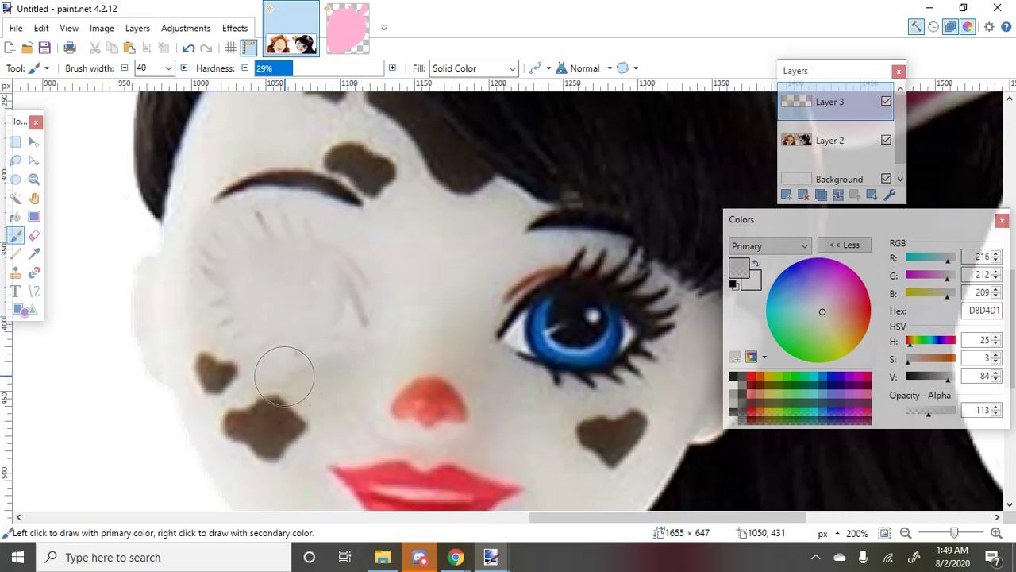
drag(284, 375, 295, 350)
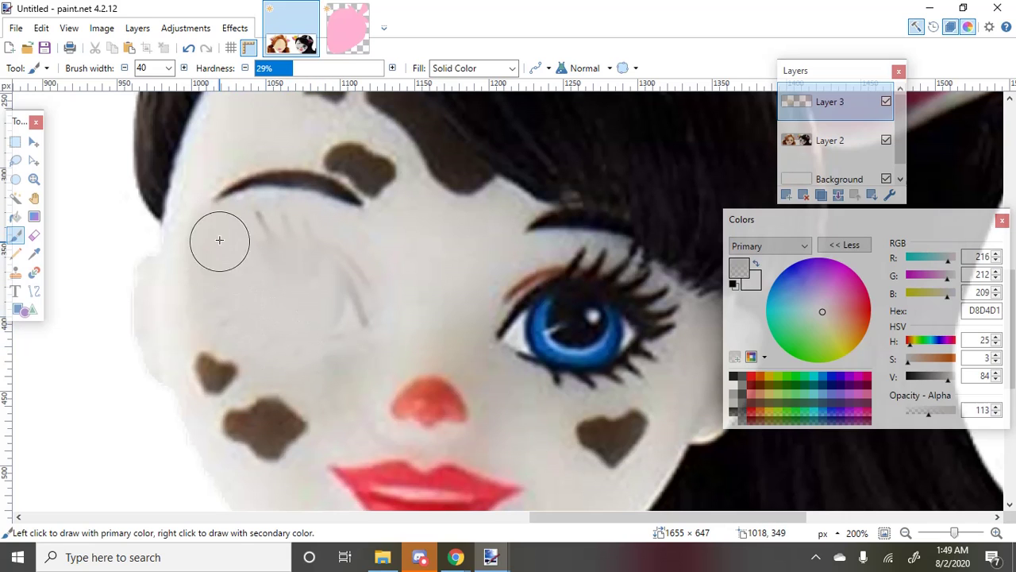
mouse_move(254, 215)
mouse_down()
mouse_move(303, 226)
mouse_move(279, 225)
mouse_move(313, 239)
mouse_move(287, 241)
mouse_move(351, 315)
mouse_up()
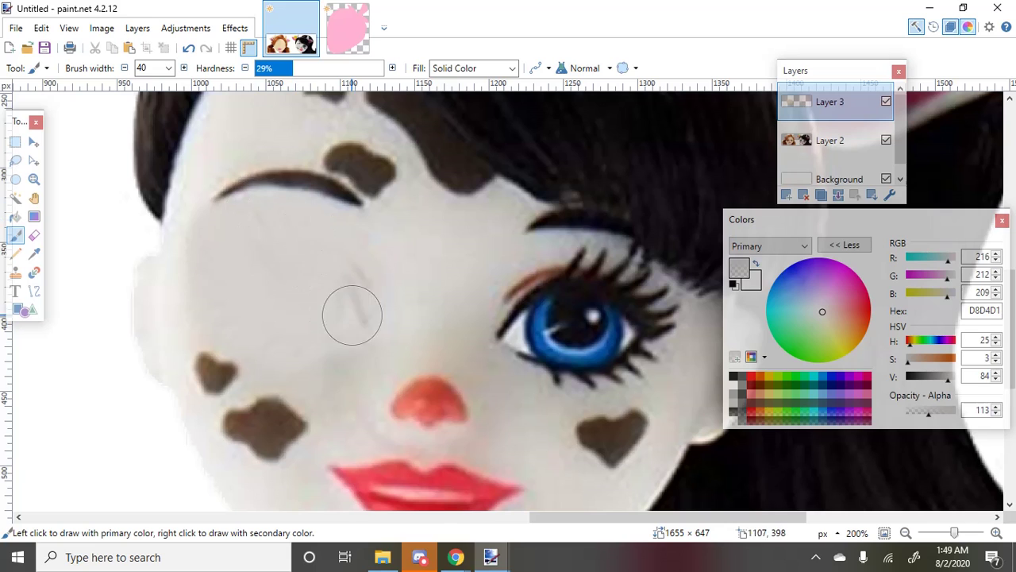
Cover the left-hand eyebrow and the brown forehead patches up to the hairline with the pale skin colour
mouse_move(341, 272)
mouse_down()
mouse_move(345, 166)
mouse_move(356, 217)
mouse_move(369, 164)
mouse_move(373, 200)
mouse_move(377, 180)
mouse_move(235, 214)
mouse_move(274, 186)
mouse_move(329, 194)
mouse_move(243, 206)
mouse_move(350, 183)
mouse_move(227, 203)
mouse_move(336, 172)
mouse_move(384, 180)
mouse_move(325, 162)
mouse_move(377, 157)
mouse_move(333, 151)
mouse_move(350, 161)
mouse_move(333, 170)
mouse_move(371, 173)
mouse_move(233, 194)
mouse_up()
scroll(264, 240, up, 3)
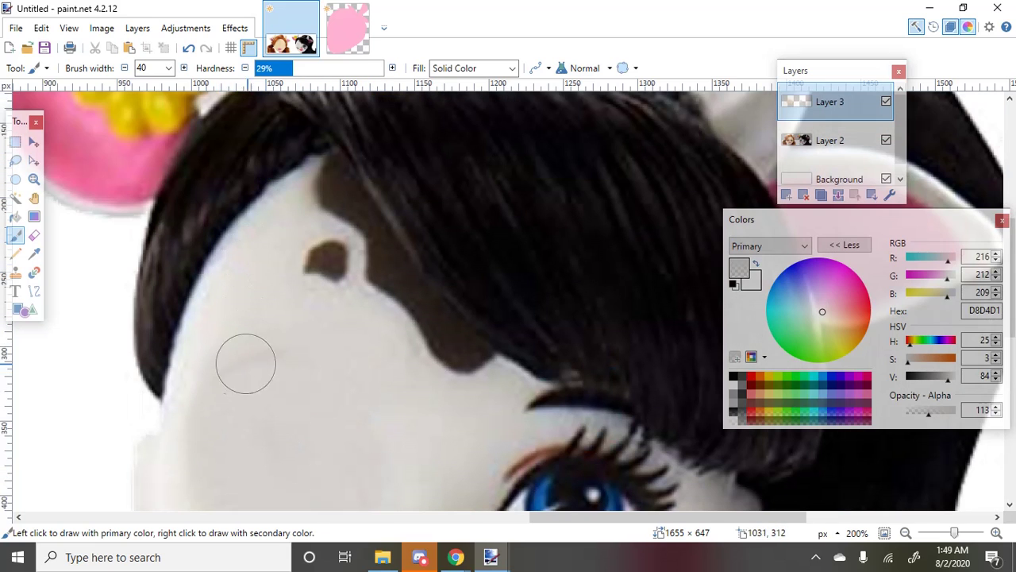
mouse_move(450, 356)
mouse_down()
mouse_move(474, 360)
mouse_move(408, 333)
mouse_move(474, 365)
mouse_move(411, 323)
mouse_move(499, 392)
mouse_move(390, 303)
mouse_move(476, 370)
mouse_move(381, 311)
mouse_move(461, 365)
mouse_move(363, 266)
mouse_move(395, 315)
mouse_move(359, 248)
mouse_move(380, 288)
mouse_move(347, 251)
mouse_move(319, 287)
mouse_move(331, 248)
mouse_move(310, 281)
mouse_move(346, 230)
mouse_move(325, 183)
mouse_move(375, 270)
mouse_move(327, 215)
mouse_move(362, 259)
mouse_move(319, 184)
mouse_move(372, 284)
mouse_move(318, 182)
mouse_move(354, 272)
mouse_move(347, 251)
mouse_move(396, 306)
mouse_move(428, 329)
mouse_move(358, 256)
mouse_move(445, 329)
mouse_move(399, 296)
mouse_move(373, 259)
mouse_up()
key(ctrl+z)
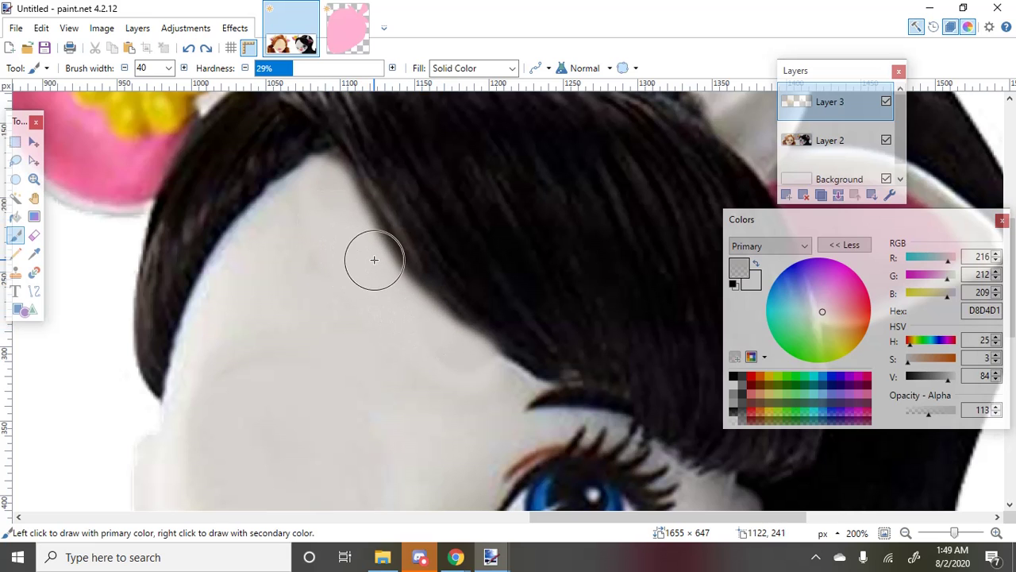
Try painting over the inner corner of the remaining blue eye with the same colour, and undo the stroke
scroll(326, 286, down, 3)
scroll(311, 163, down, 2)
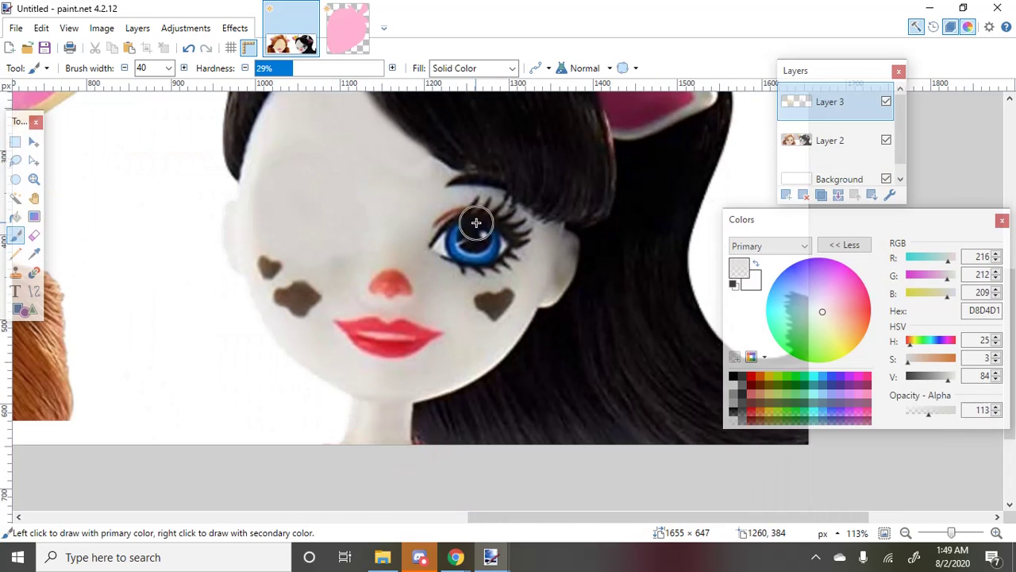
scroll(476, 223, up, 3)
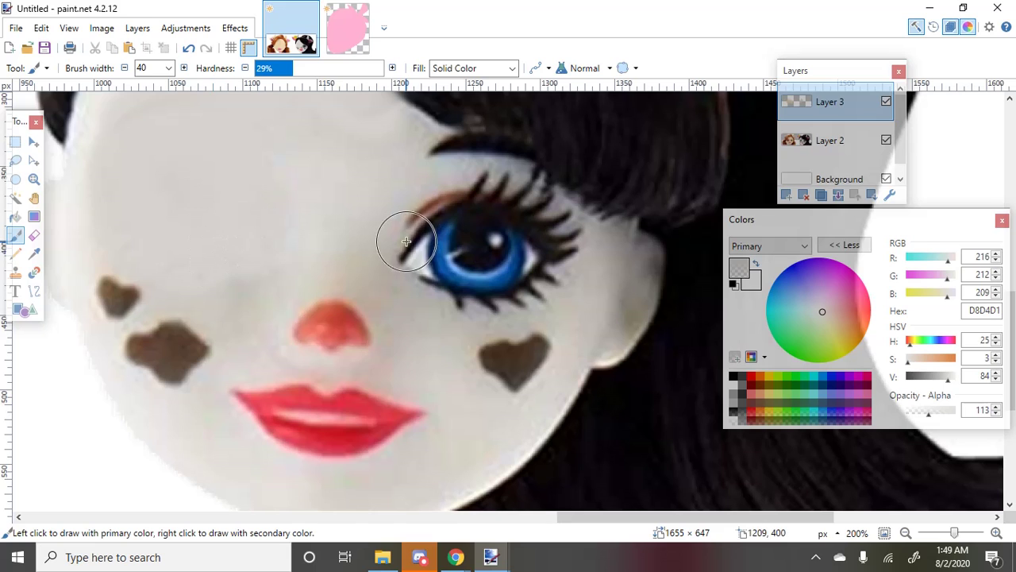
mouse_move(405, 242)
mouse_down()
mouse_move(425, 270)
mouse_move(420, 262)
mouse_move(464, 286)
mouse_up()
key(ctrl+z)
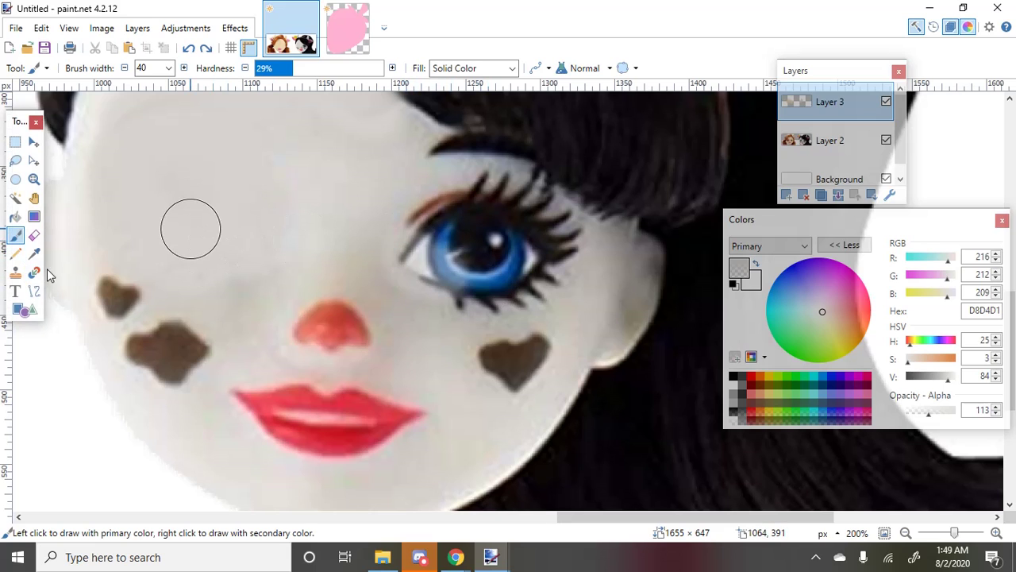
Sample the greyer skin colour C9C8C3 beside the remaining eye, lower its opacity to 109, and paint over the eye's lower half
key(k)
click(408, 177)
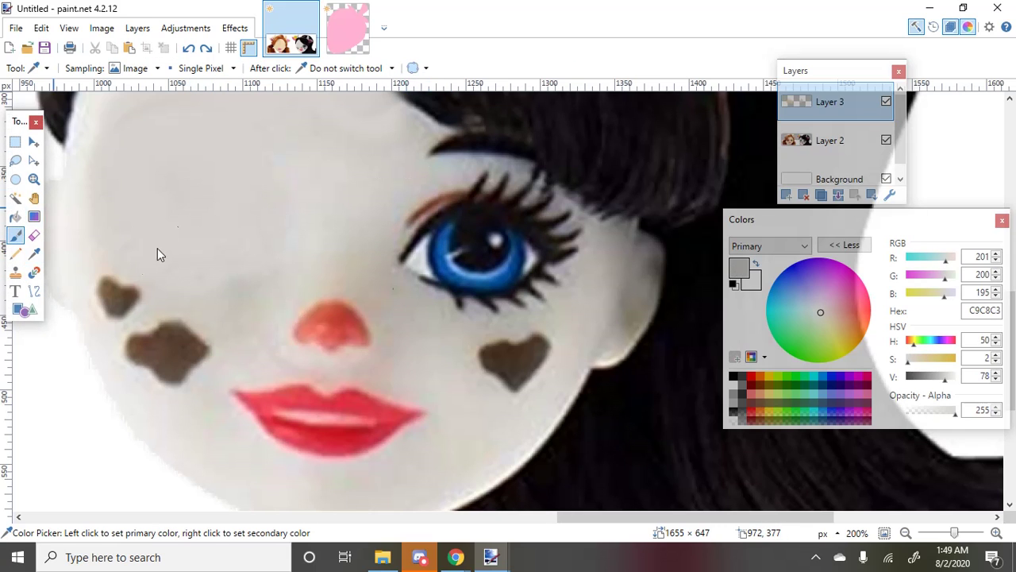
key(b)
click(929, 411)
mouse_move(407, 238)
mouse_down()
mouse_move(421, 262)
mouse_move(468, 262)
mouse_move(488, 274)
mouse_move(431, 267)
mouse_move(483, 249)
mouse_move(442, 277)
mouse_move(451, 292)
mouse_move(485, 295)
mouse_move(463, 250)
mouse_move(434, 249)
mouse_move(469, 310)
mouse_up()
mouse_move(519, 283)
mouse_down()
mouse_move(565, 257)
mouse_move(495, 277)
mouse_up()
scroll(464, 289, up, 2)
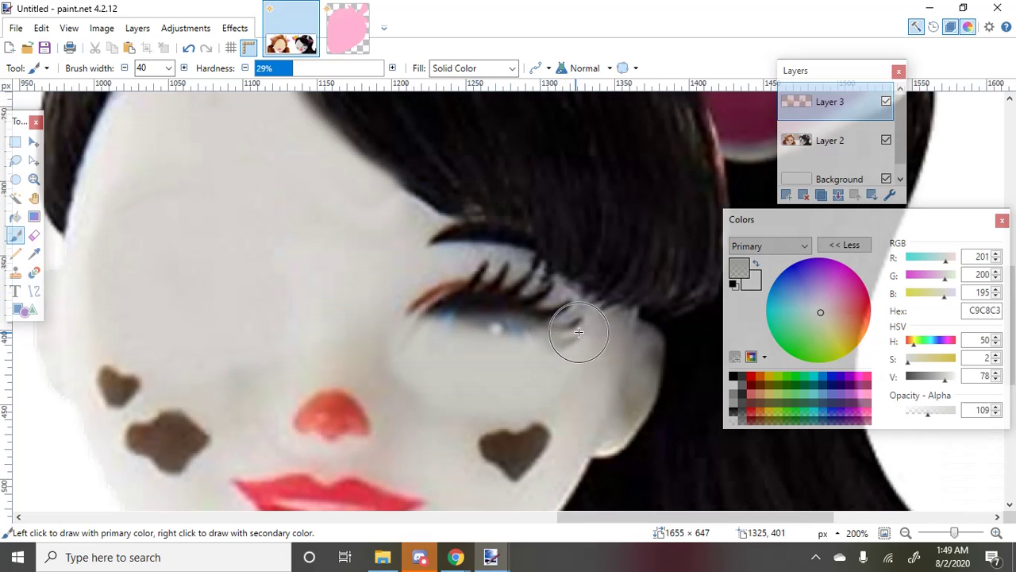
Paint over the remaining upper lashes, eyelid and right-hand eyebrow up to the hairline
mouse_move(579, 336)
mouse_down()
mouse_move(435, 325)
mouse_move(480, 315)
mouse_move(524, 331)
mouse_move(551, 324)
mouse_move(556, 340)
mouse_up()
mouse_move(408, 345)
mouse_down()
mouse_move(428, 305)
mouse_move(478, 299)
mouse_move(427, 310)
mouse_move(464, 291)
mouse_move(502, 290)
mouse_move(402, 317)
mouse_move(549, 303)
mouse_move(479, 295)
mouse_move(404, 324)
mouse_move(537, 289)
mouse_move(469, 278)
mouse_move(517, 276)
mouse_move(548, 305)
mouse_up()
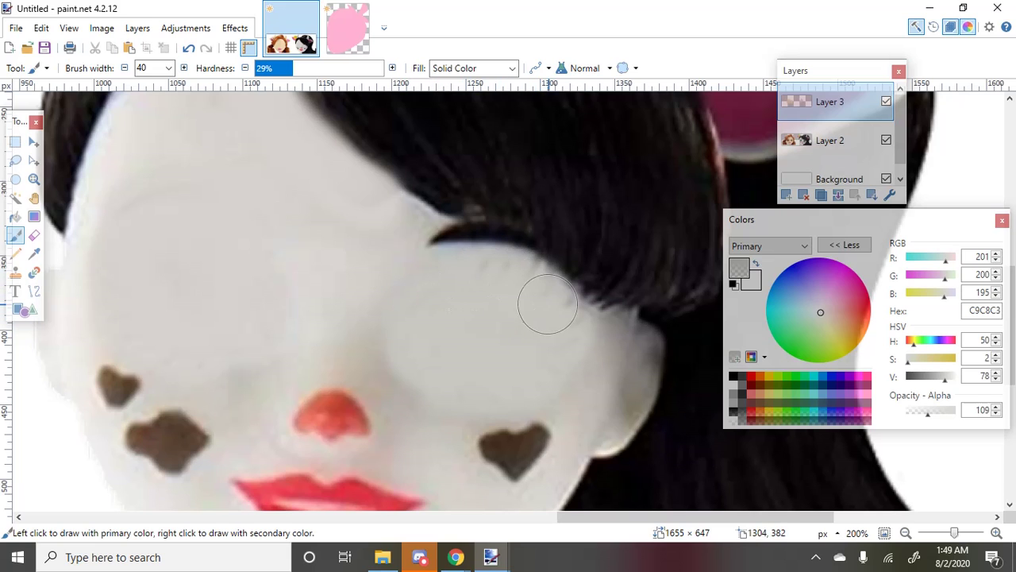
mouse_move(473, 278)
mouse_down()
mouse_move(440, 248)
mouse_move(485, 253)
mouse_move(443, 242)
mouse_move(524, 271)
mouse_move(452, 255)
mouse_up()
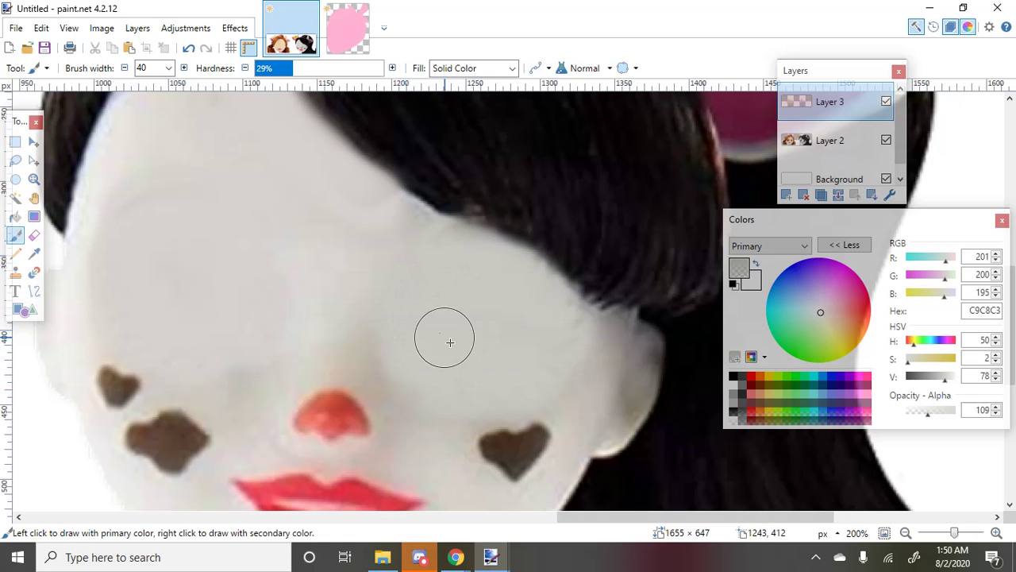
Paint over the red nose and the heart-shaped brown spot on the right-hand cheek
scroll(449, 342, down, 2)
scroll(347, 304, up, 3)
mouse_move(347, 304)
mouse_down()
mouse_move(355, 310)
mouse_move(331, 320)
mouse_move(400, 341)
mouse_move(344, 317)
mouse_move(373, 323)
mouse_move(376, 303)
mouse_up()
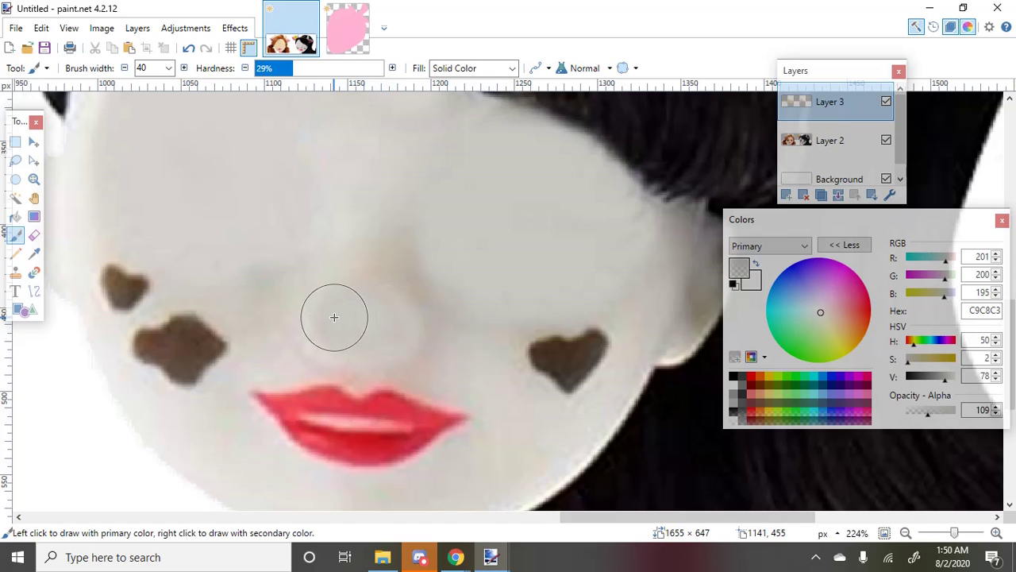
scroll(521, 291, down, 3)
scroll(356, 275, up, 3)
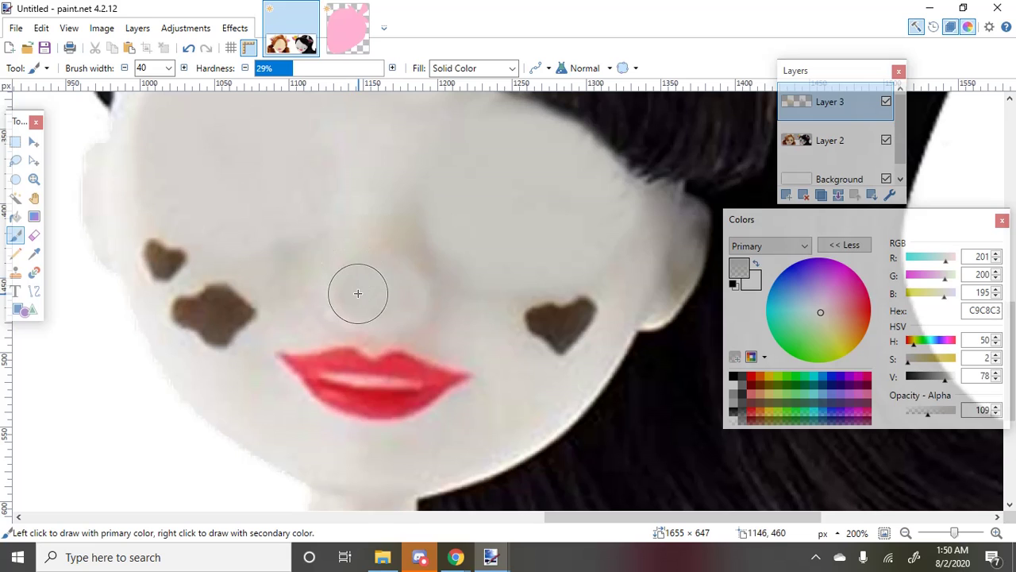
mouse_move(580, 309)
mouse_down()
mouse_move(552, 300)
mouse_move(546, 337)
mouse_move(540, 302)
mouse_move(549, 352)
mouse_move(578, 304)
mouse_move(537, 323)
mouse_move(560, 343)
mouse_move(582, 310)
mouse_up()
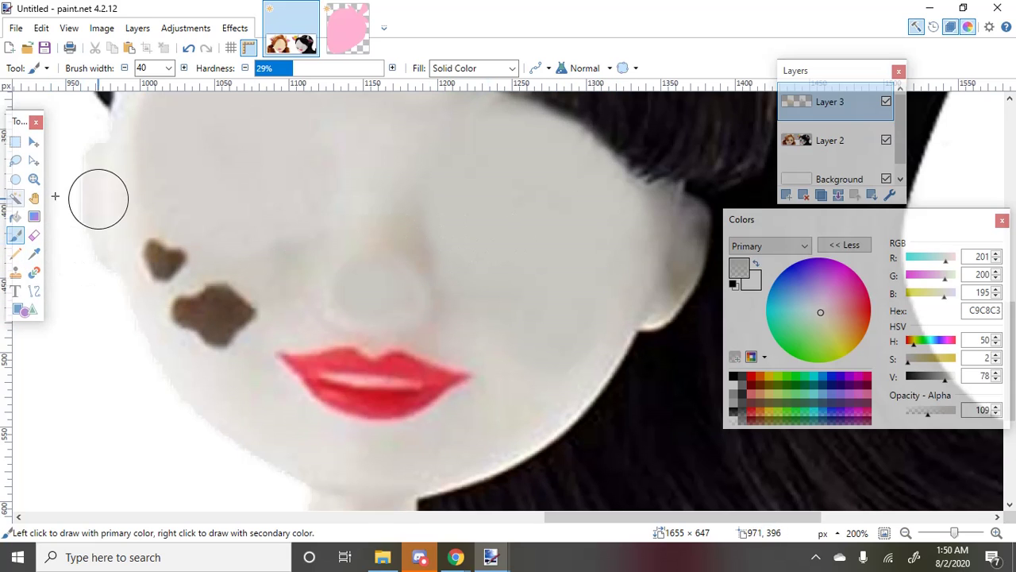
Sample the shadow colour B8ACA4 beside the nose and shade the nose contour with a 12-wide brush at opacity 74
click(34, 254)
click(426, 249)
click(15, 235)
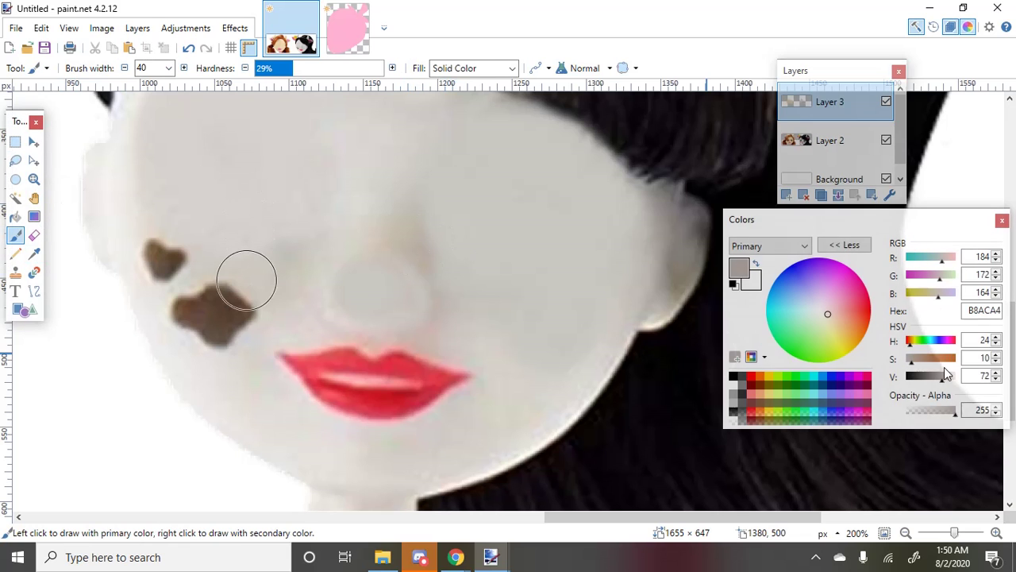
ctrl+scroll(624, 320, up, 2)
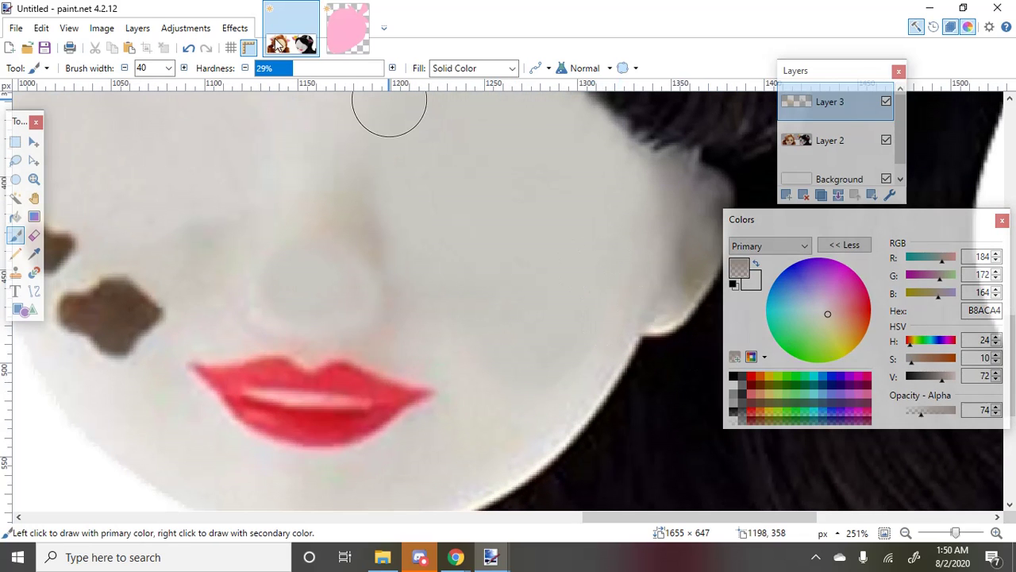
click(169, 68)
click(151, 89)
ctrl+scroll(372, 251, up, 2)
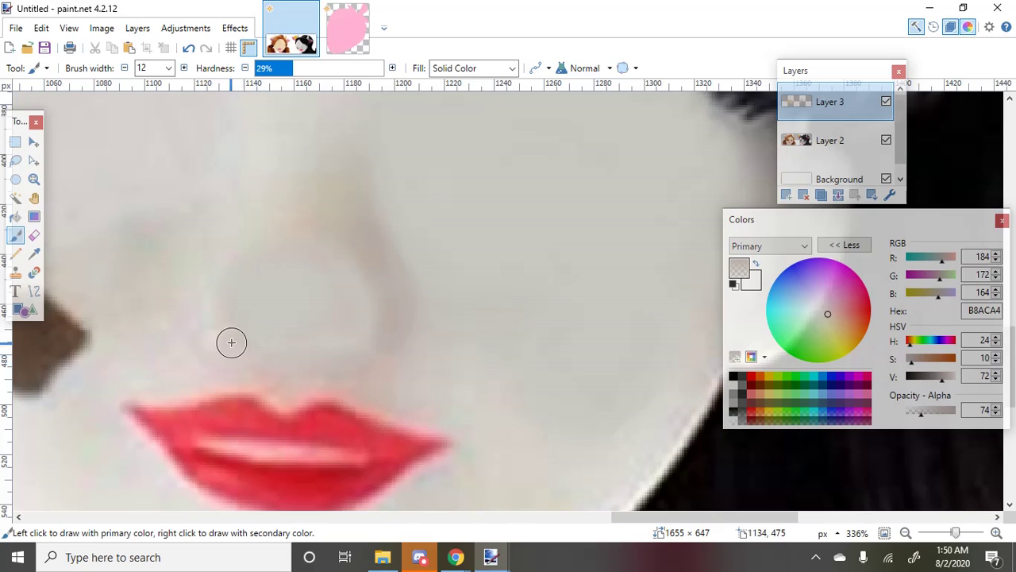
ctrl+scroll(675, 363, down, 4)
ctrl+scroll(681, 429, up, 3)
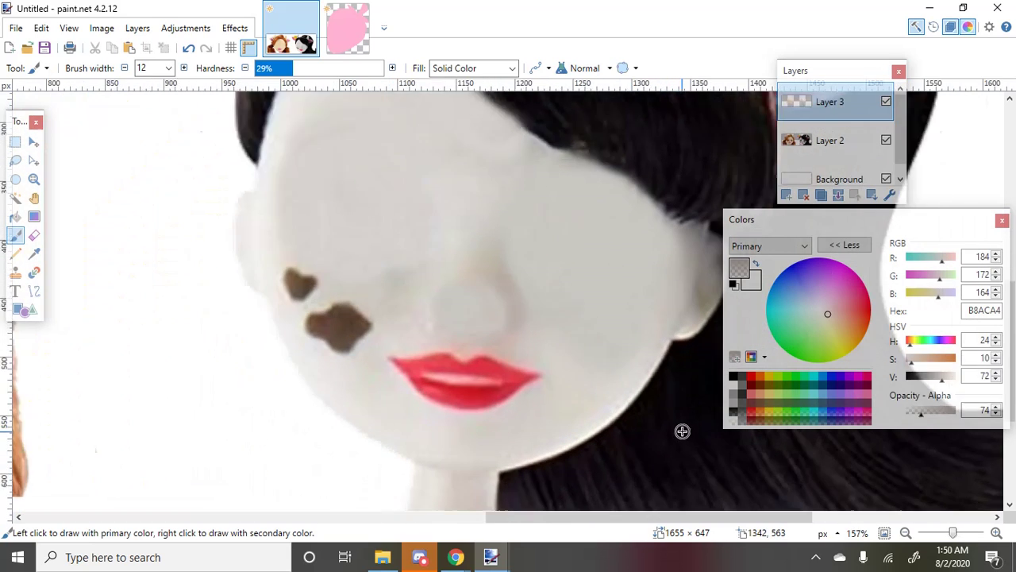
Sample skin colour D7D3D0 and cover both brown spots on the left-hand cheek with a 25-wide brush at opacity 132
click(15, 254)
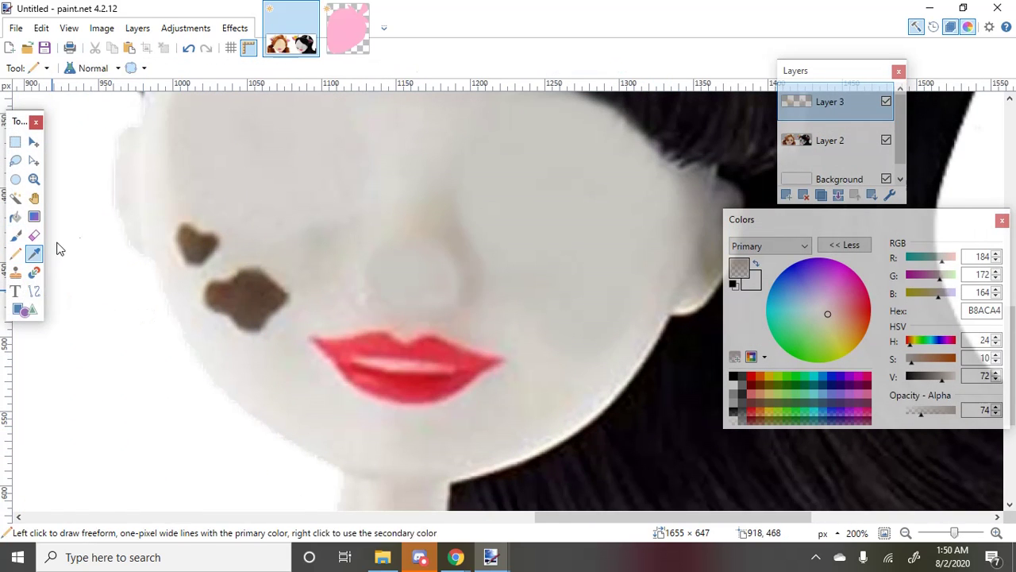
click(34, 253)
click(234, 195)
click(15, 235)
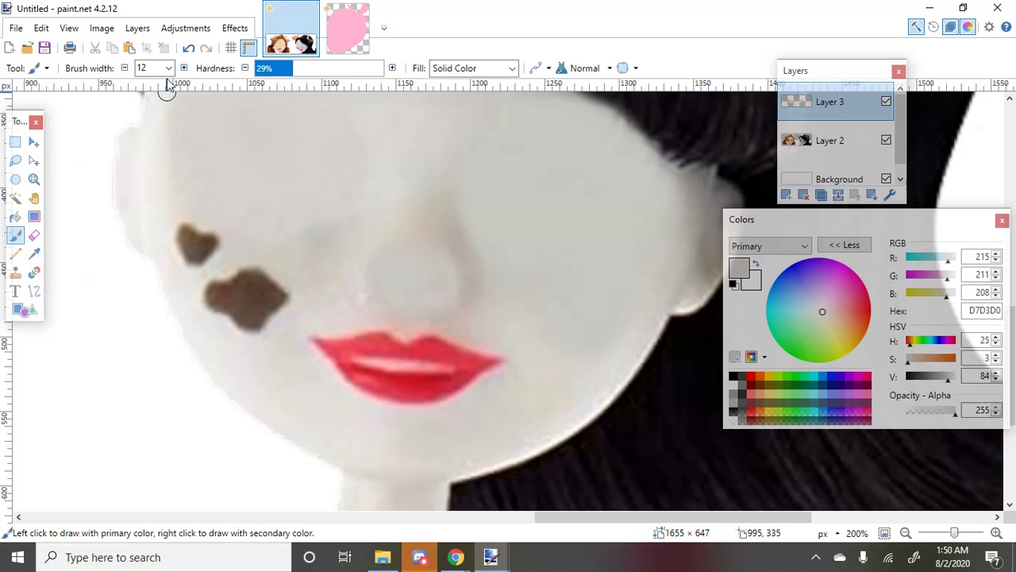
click(168, 68)
click(168, 140)
ctrl+scroll(186, 227, up, 1)
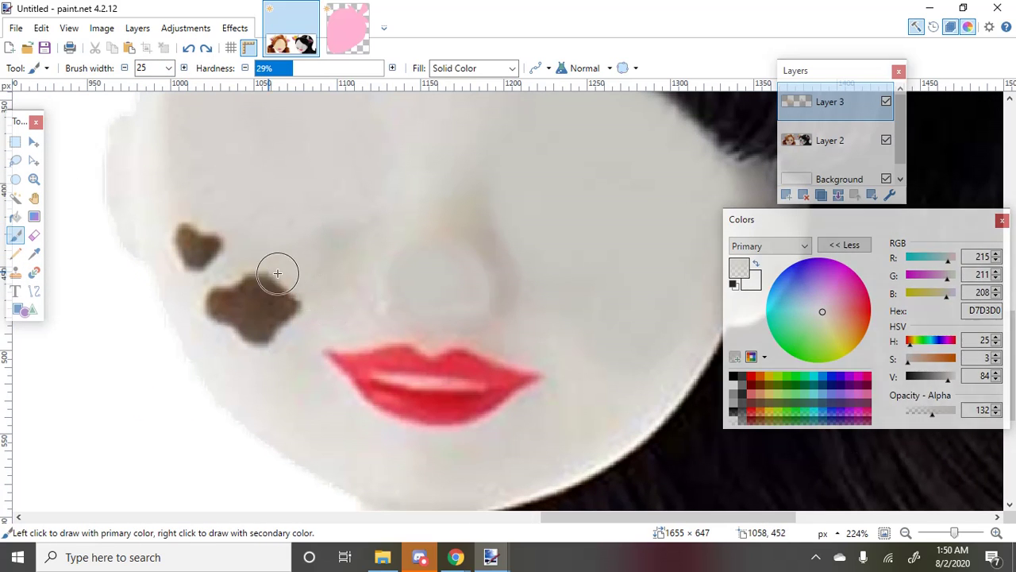
mouse_move(203, 245)
mouse_down()
mouse_move(180, 224)
mouse_move(204, 274)
mouse_move(181, 219)
mouse_move(223, 268)
mouse_move(227, 260)
mouse_move(200, 254)
mouse_move(240, 300)
mouse_move(213, 229)
mouse_move(227, 293)
mouse_move(201, 239)
mouse_move(240, 328)
mouse_move(212, 264)
mouse_move(231, 314)
mouse_move(196, 273)
mouse_move(229, 326)
mouse_move(202, 283)
mouse_move(262, 331)
mouse_move(243, 271)
mouse_move(284, 332)
mouse_move(259, 271)
mouse_move(264, 321)
mouse_move(241, 278)
mouse_move(281, 303)
mouse_move(268, 267)
mouse_up()
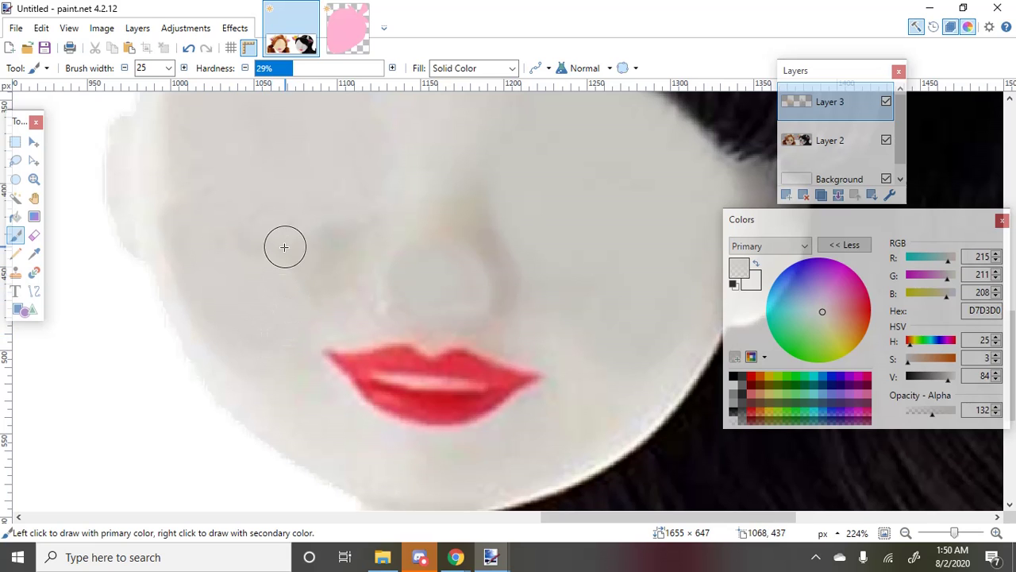
Compare both dolls' blanked faces at different magnifications, checking the skin blending and leftover marks
scroll(285, 247, down, 5)
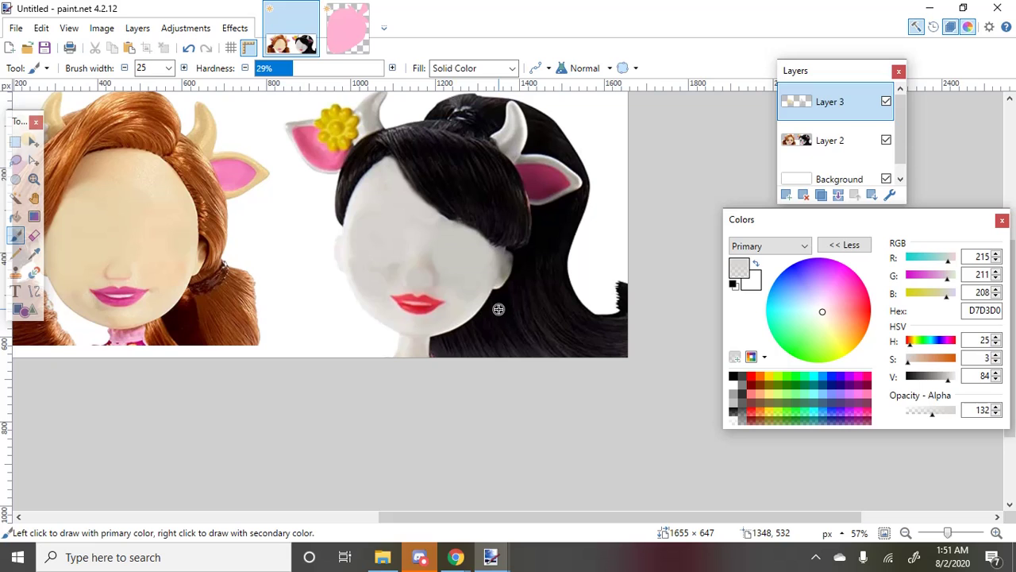
scroll(499, 309, down, 1)
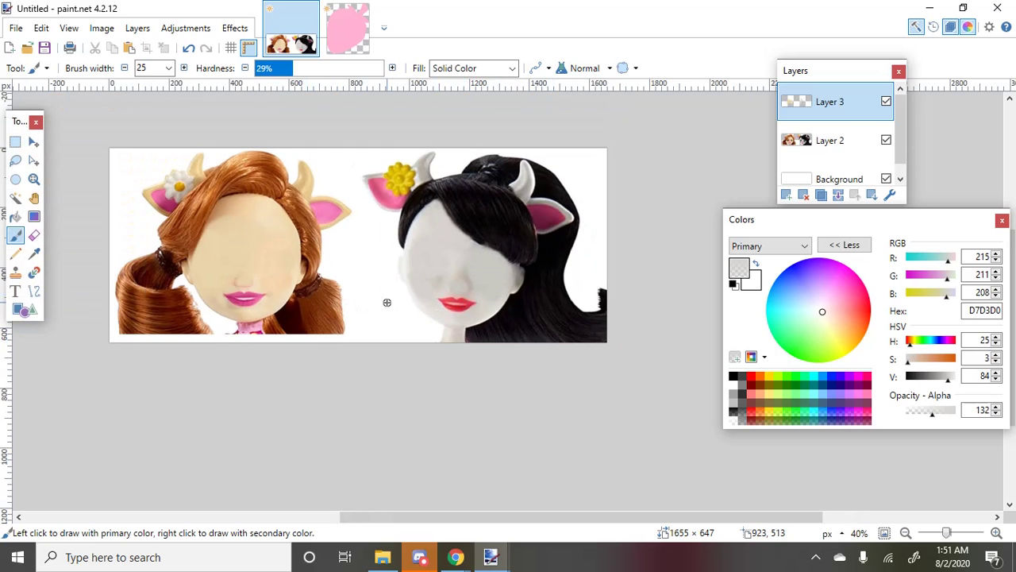
scroll(300, 261, up, 5)
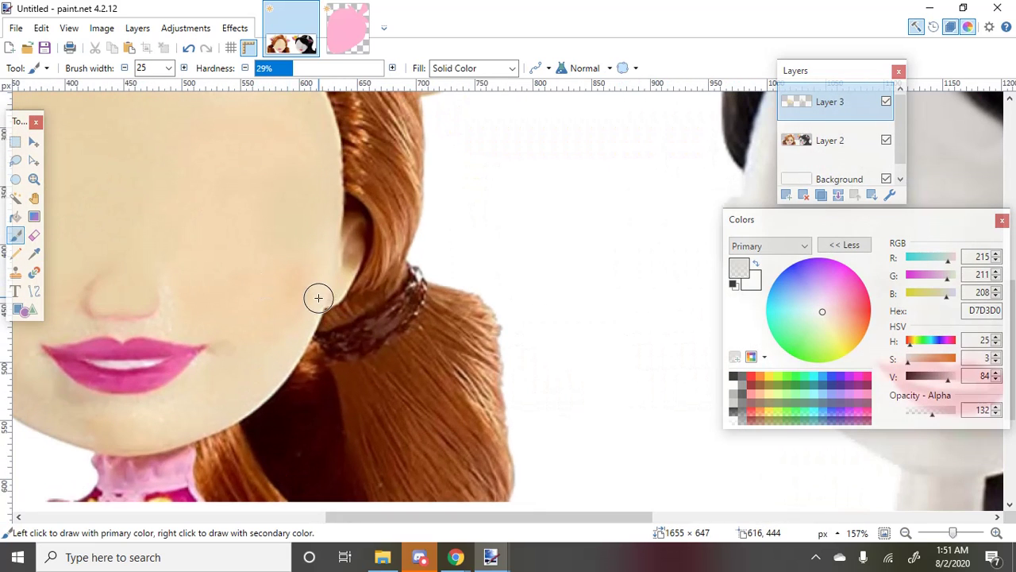
scroll(383, 273, down, 2)
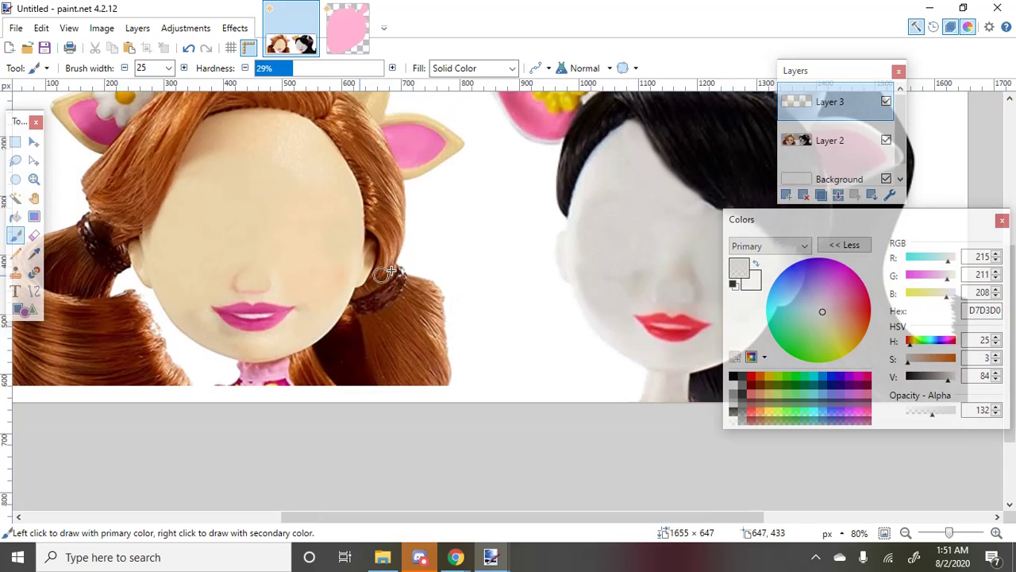
scroll(147, 324, up, 2)
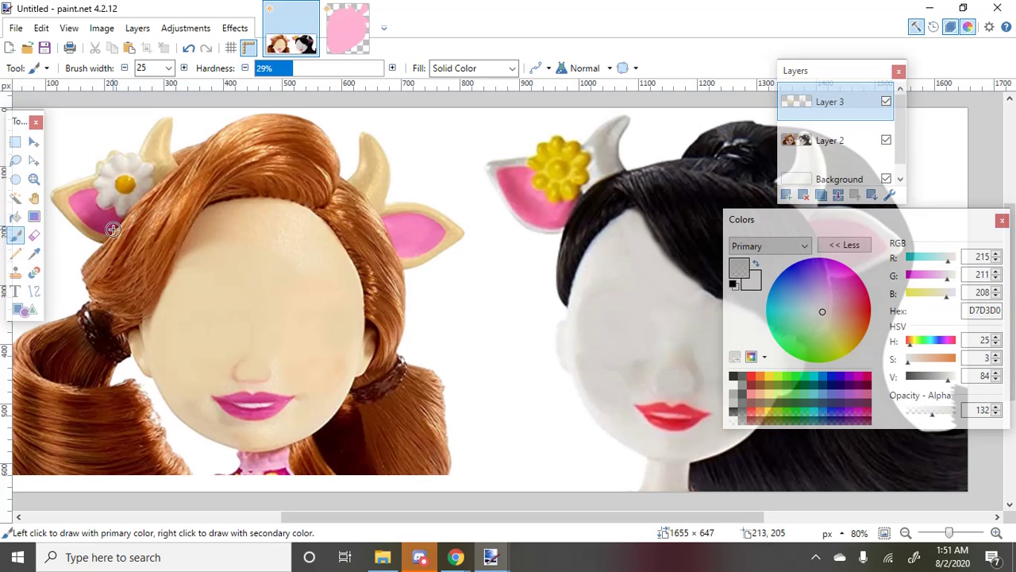
scroll(286, 321, down, 3)
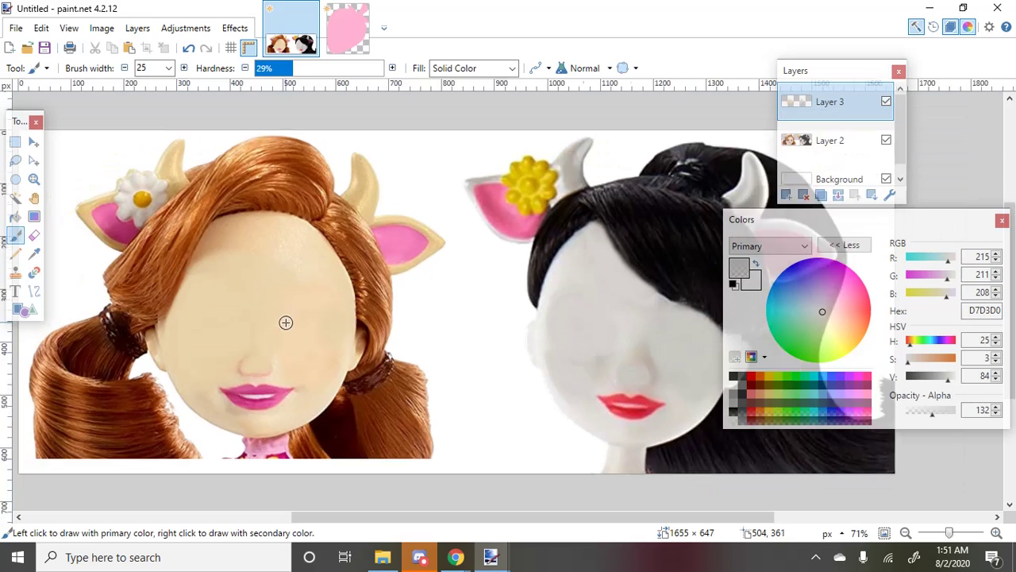
scroll(558, 402, up, 4)
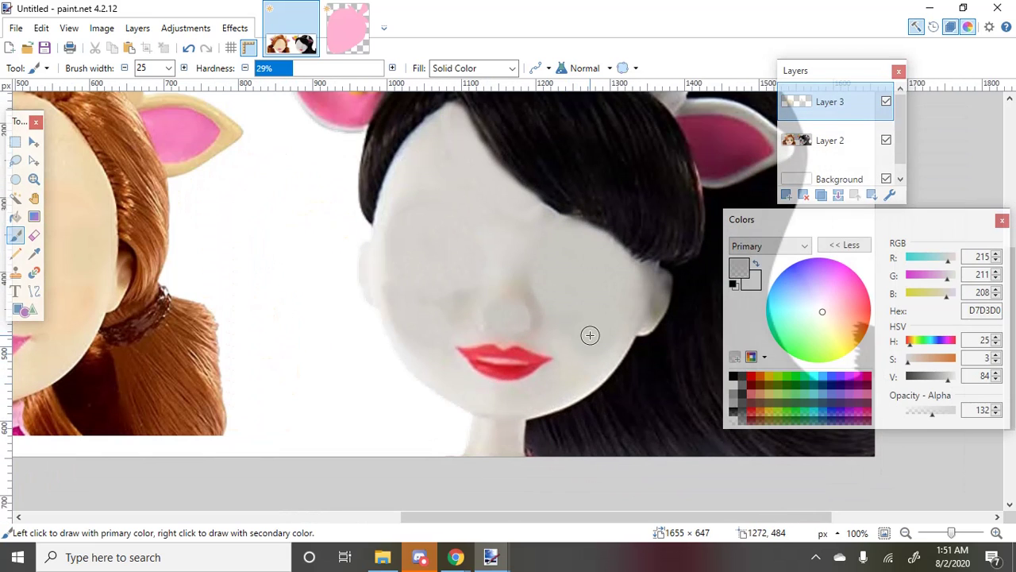
click(34, 253)
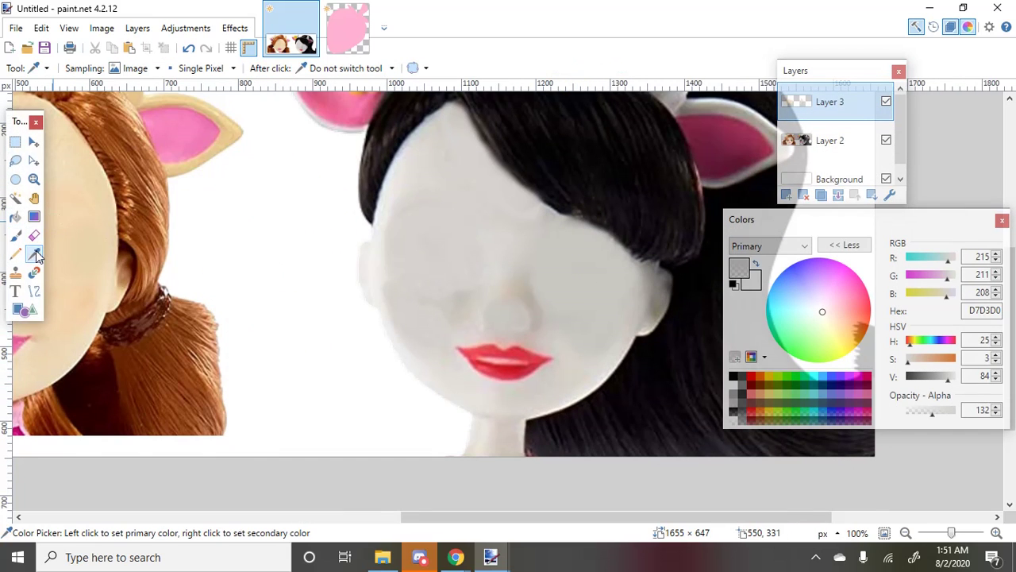
scroll(211, 284, down, 2)
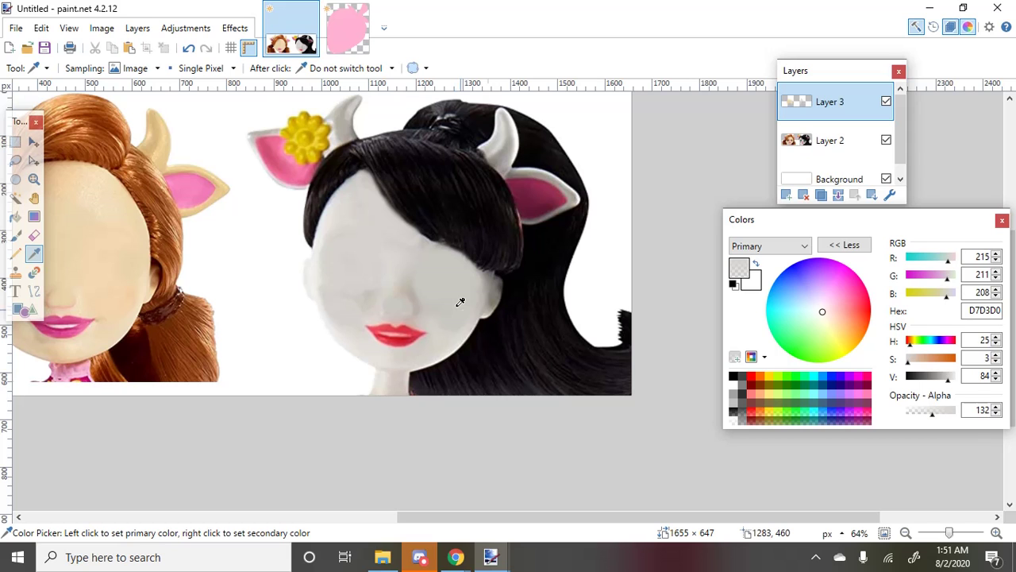
scroll(460, 302, up, 3)
Erase the excess skin paint around the edge of the black-haired doll's face with a 60-wide eraser at 29% hardness
click(34, 236)
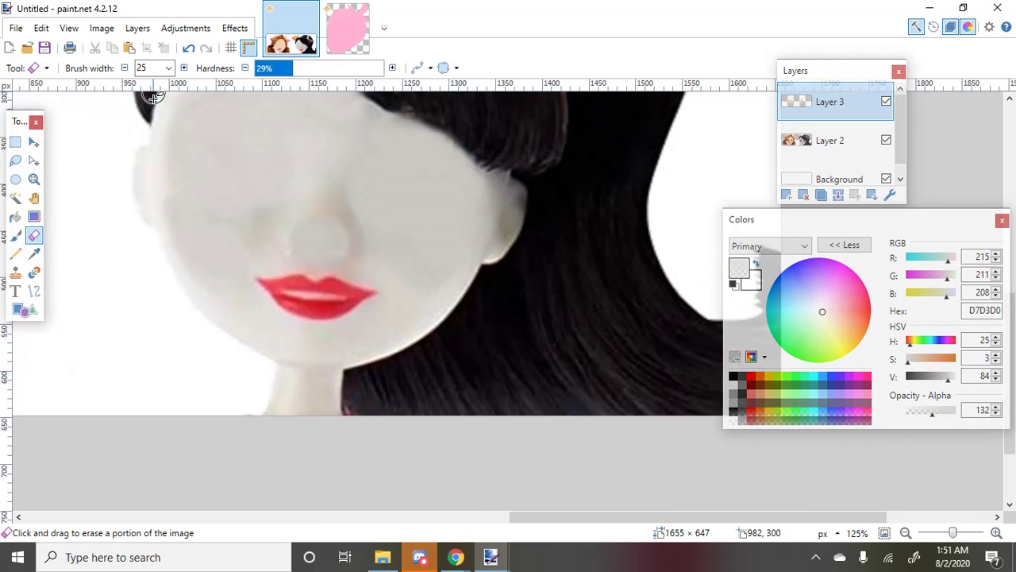
click(169, 67)
click(147, 127)
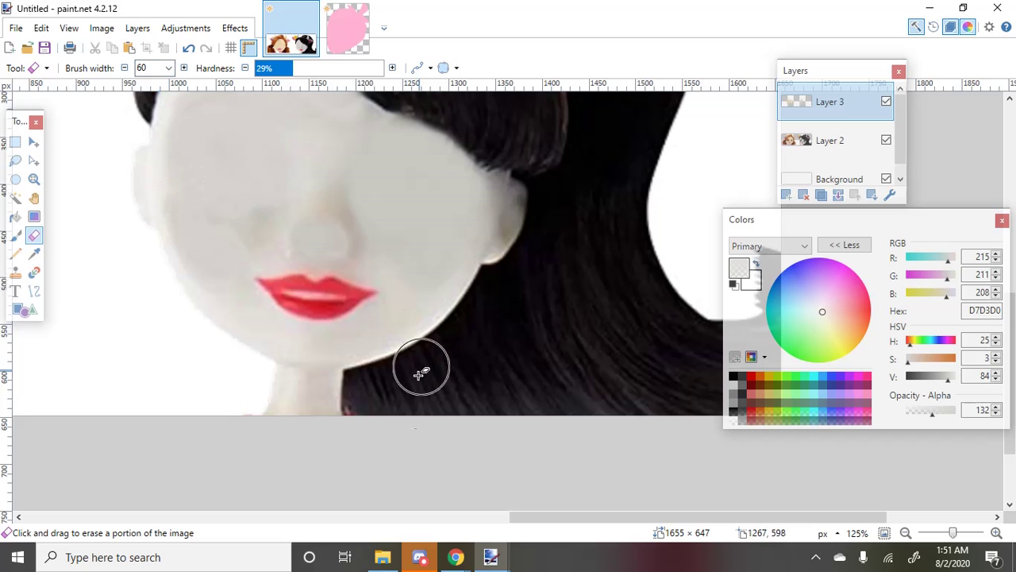
scroll(388, 430, up, 1)
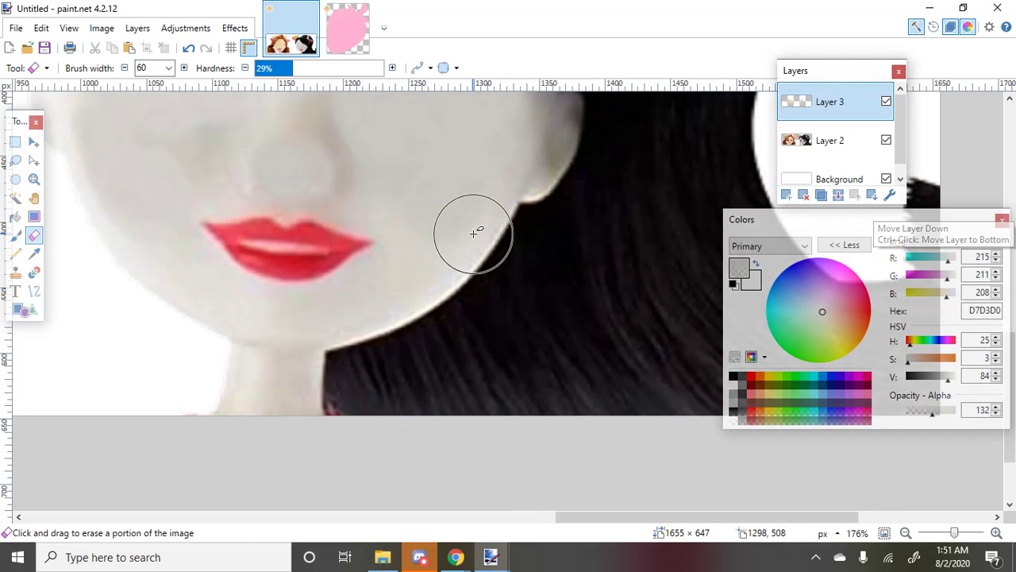
scroll(474, 233, down, 3)
scroll(474, 233, up, 2)
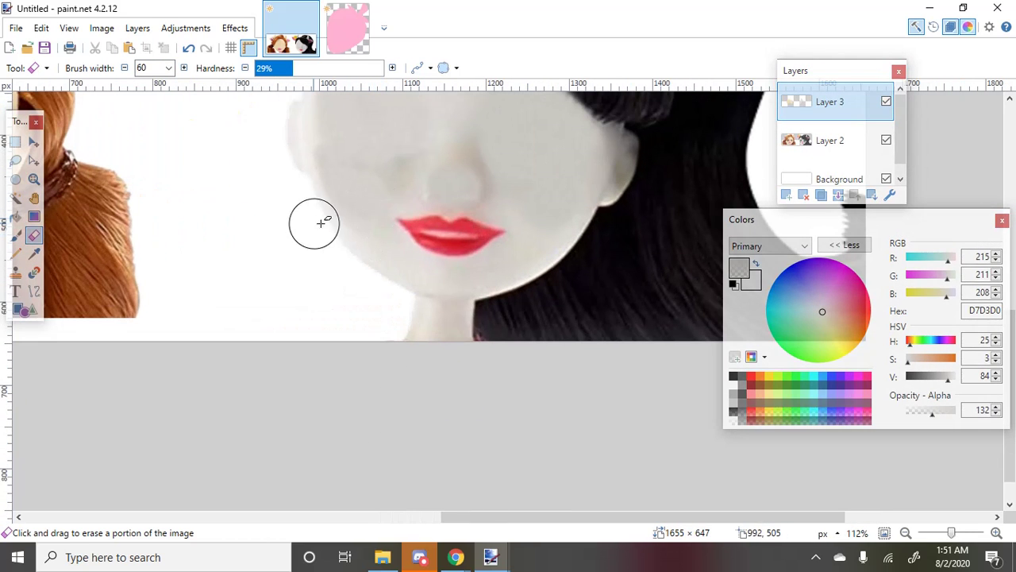
Sample skin colour D4D0CD and blend the black-haired doll's left-hand cheek with a 60-wide brush at opacity 101
click(34, 272)
click(34, 254)
scroll(410, 188, up, 2)
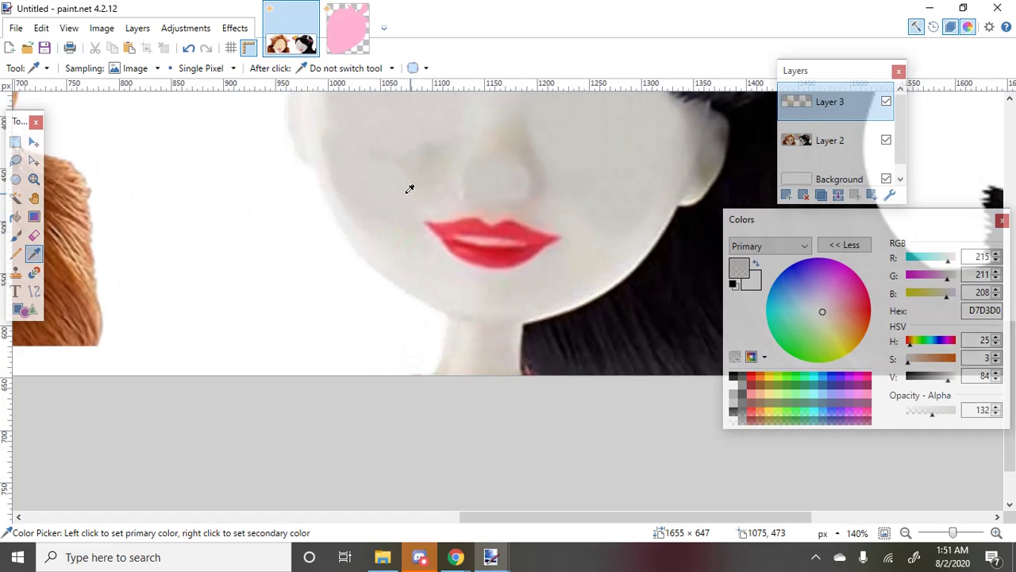
click(15, 234)
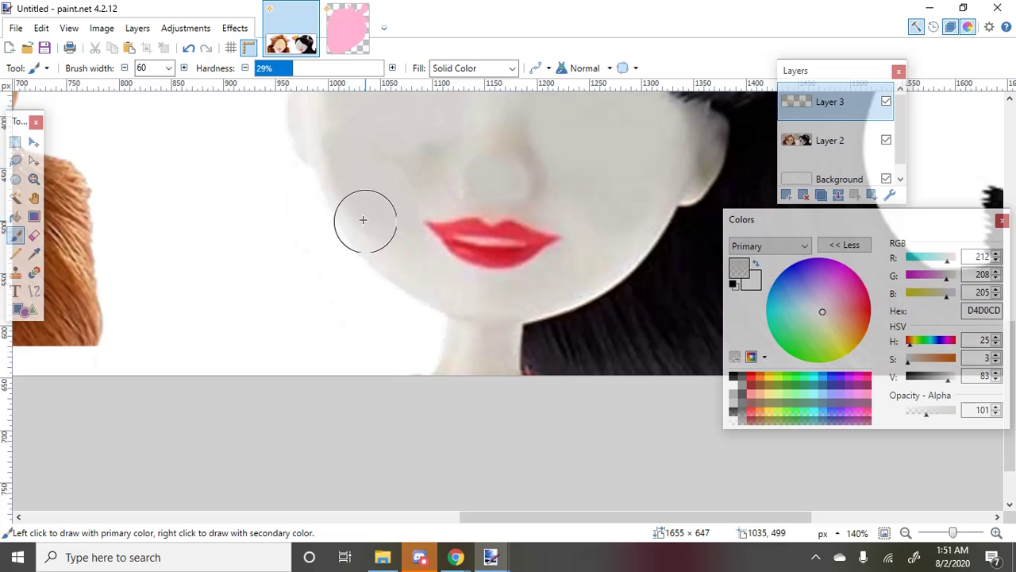
scroll(363, 219, up, 1)
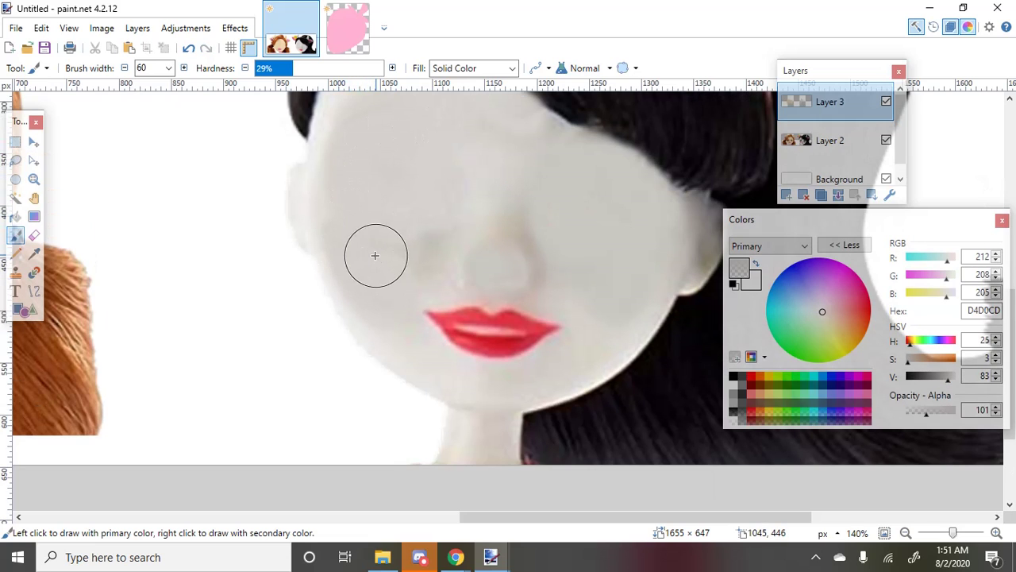
scroll(413, 265, up, 1)
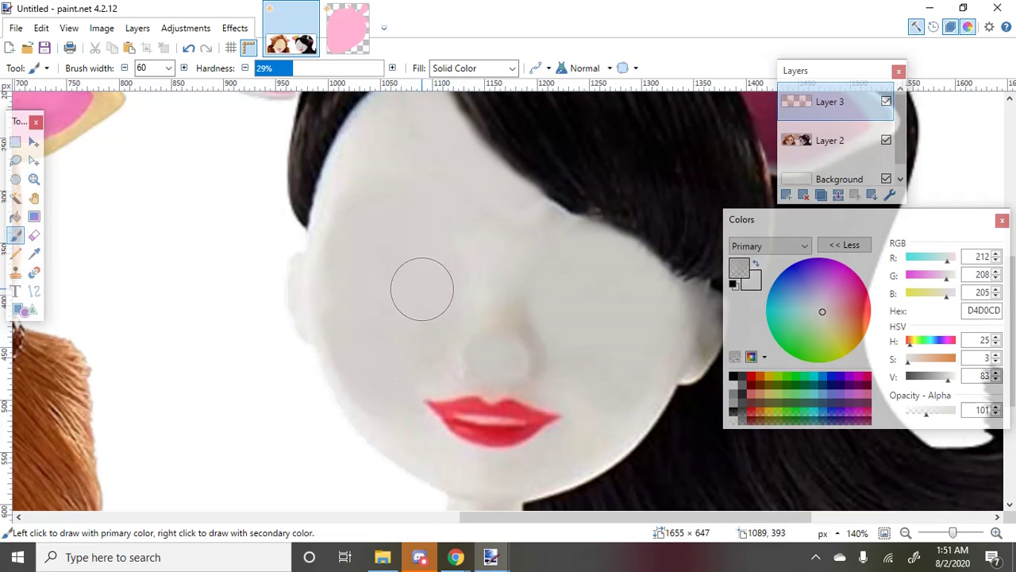
ctrl+scroll(421, 289, down, 5)
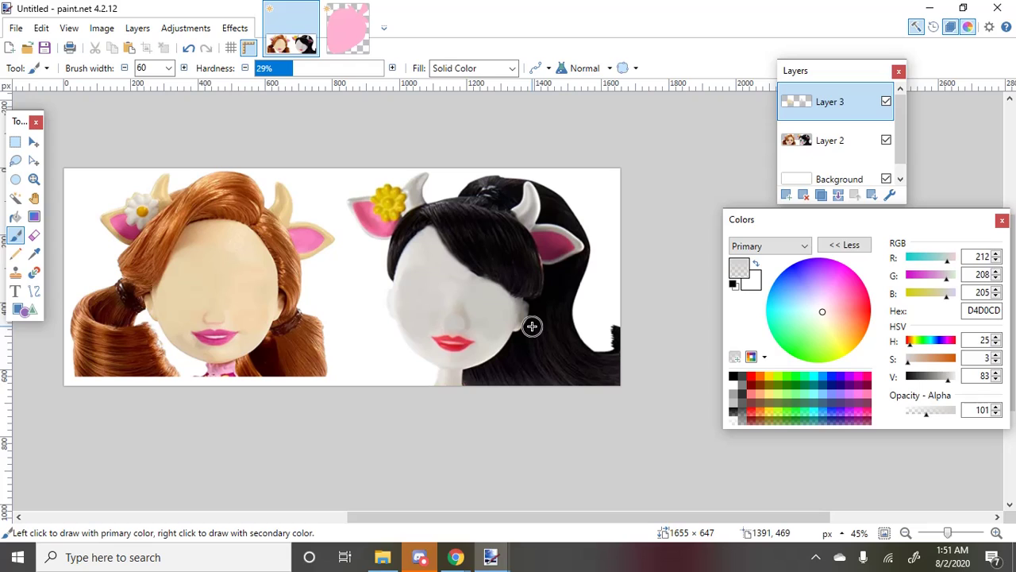
Merge the painted skin layer down into Layer 2 and add a new empty layer above it
key(ctrl+z)
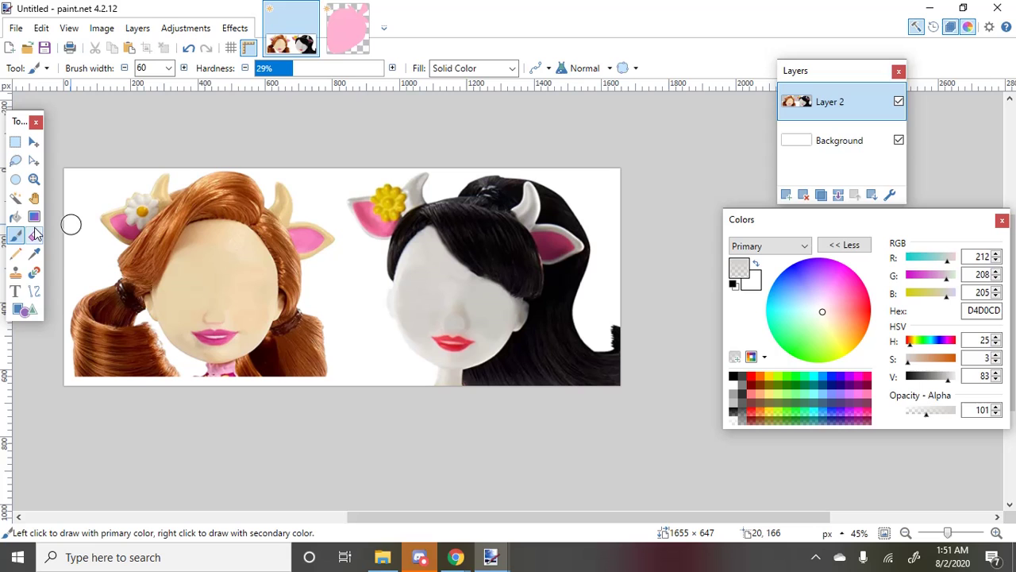
click(15, 141)
key(ctrl+shift+n)
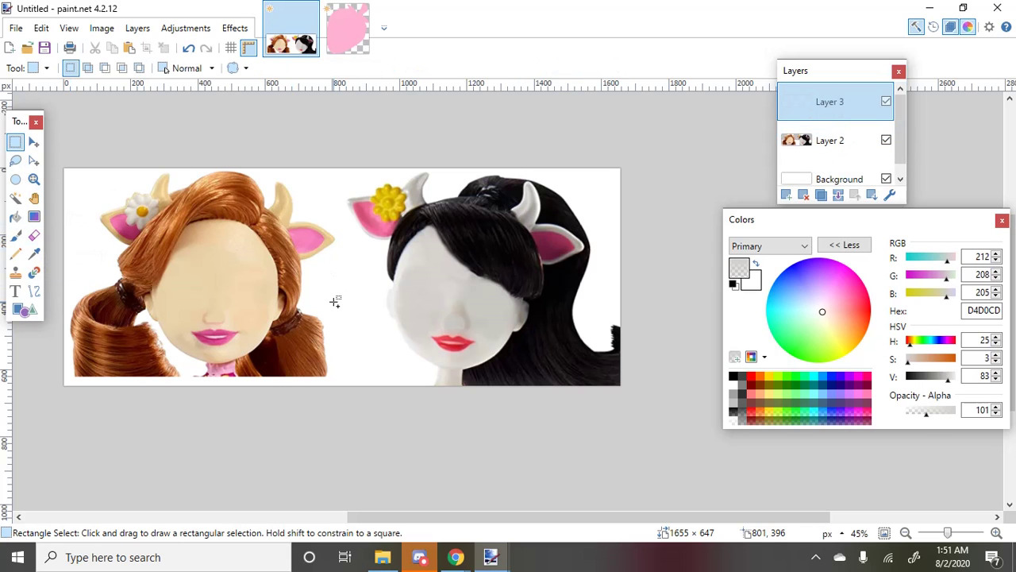
Select rectangles around both dolls' mouths on Layer 2 and copy them onto Layer 3
click(827, 142)
scroll(215, 318, up, 4)
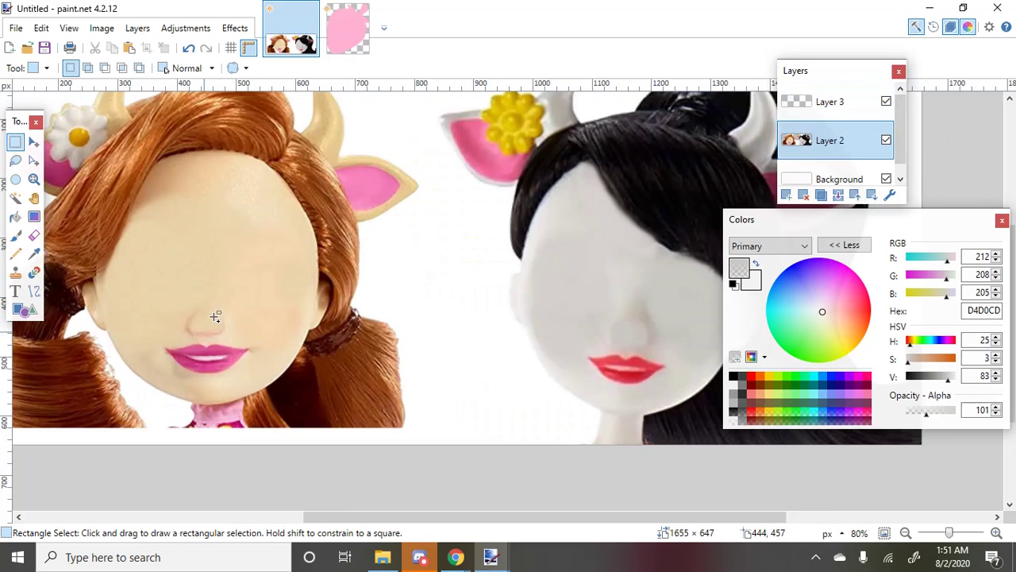
drag(121, 332, 412, 427)
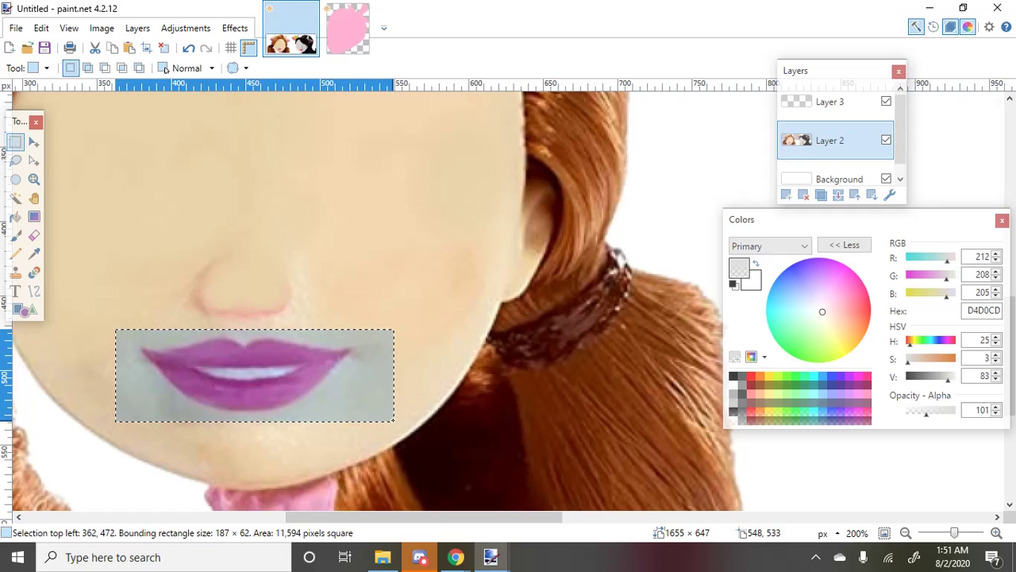
scroll(484, 329, down, 5)
scroll(311, 286, up, 5)
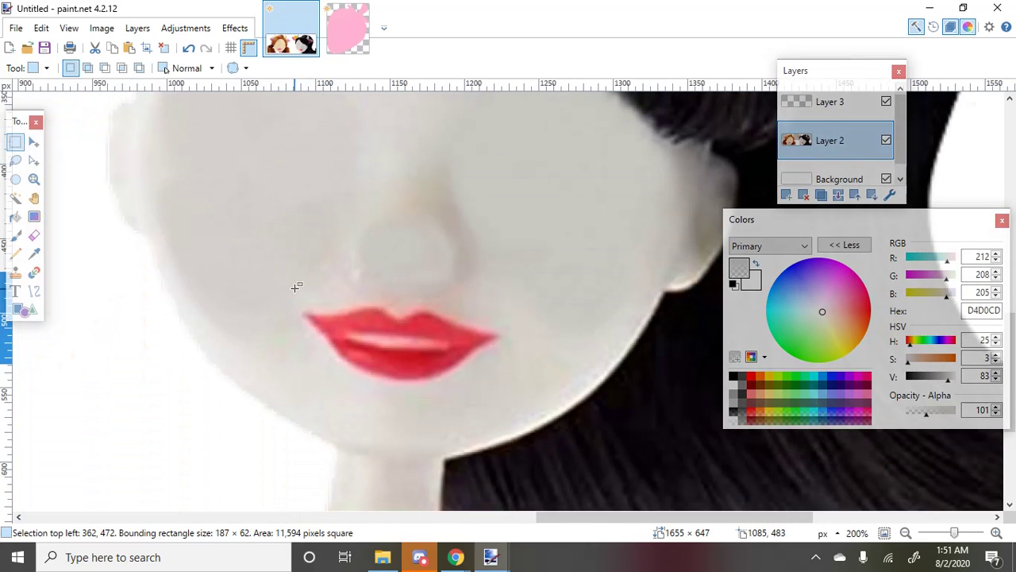
drag(293, 287, 538, 411)
scroll(474, 373, down, 6)
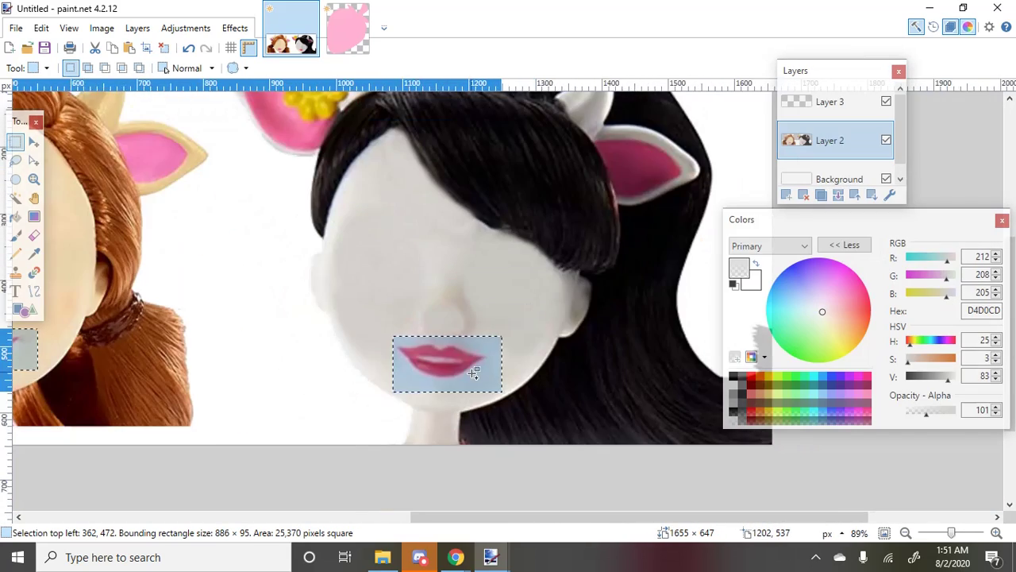
click(821, 103)
key(m)
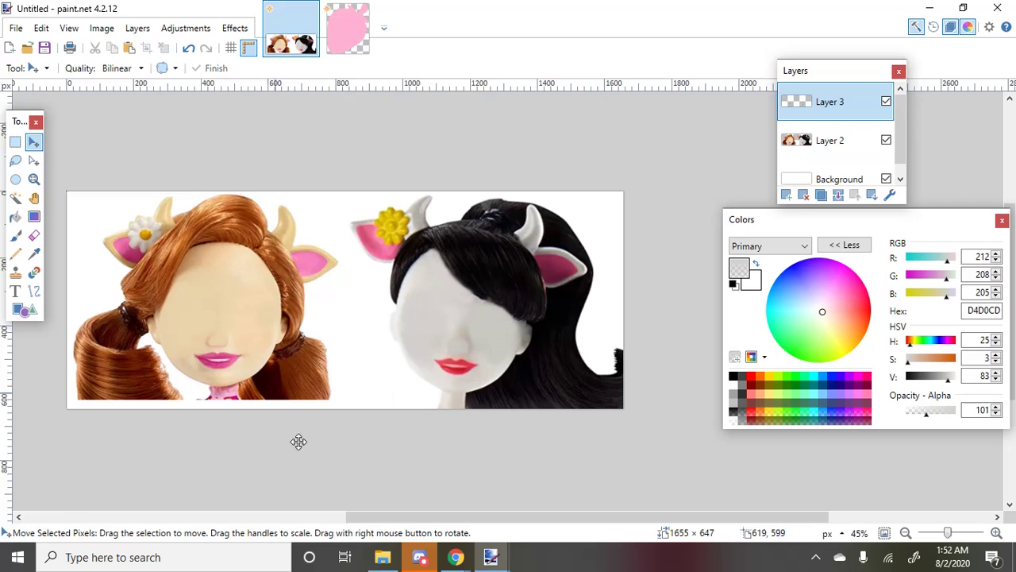
Select the area around the red-haired doll's mouth on Layer 3 and convert the mouth to black and white
scroll(193, 391, up, 4)
scroll(193, 392, down, 3)
scroll(163, 283, up, 2)
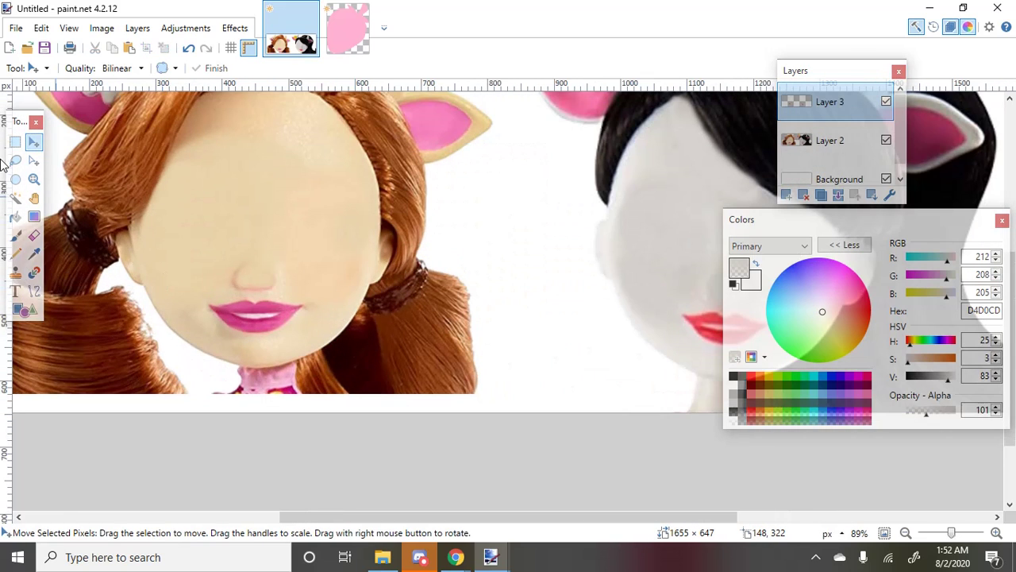
click(16, 142)
drag(135, 209, 398, 401)
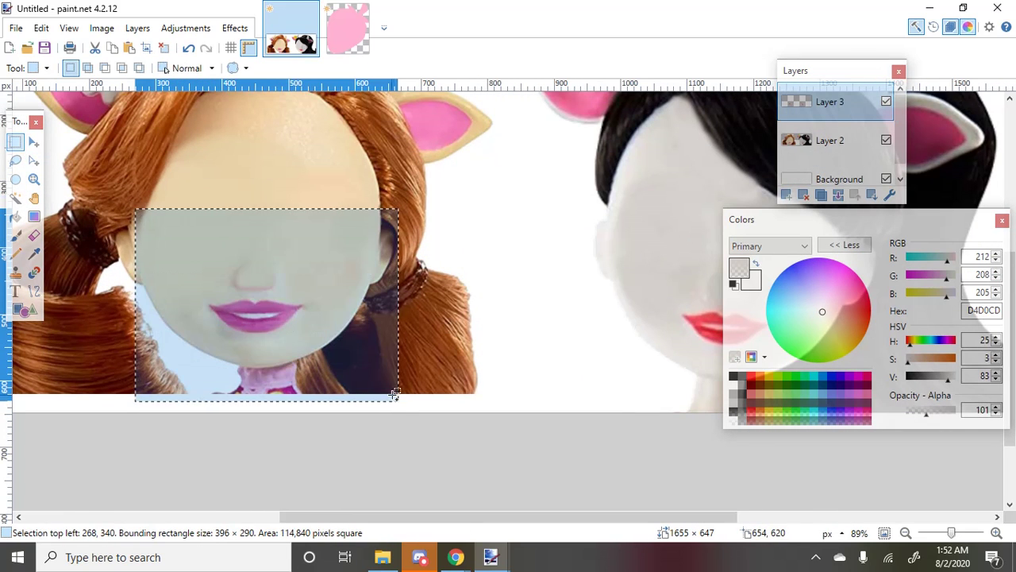
scroll(420, 375, down, 2)
Select the area around the black-haired doll's mouth, convert it to black and white, and deselect
drag(479, 273, 608, 365)
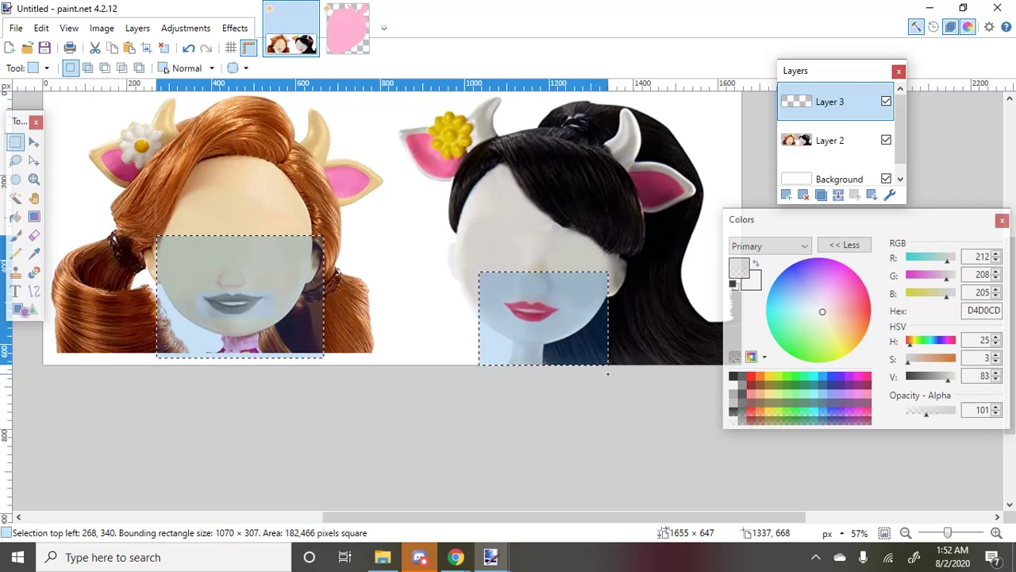
key(ctrl+shift+g)
key(ctrl+z)
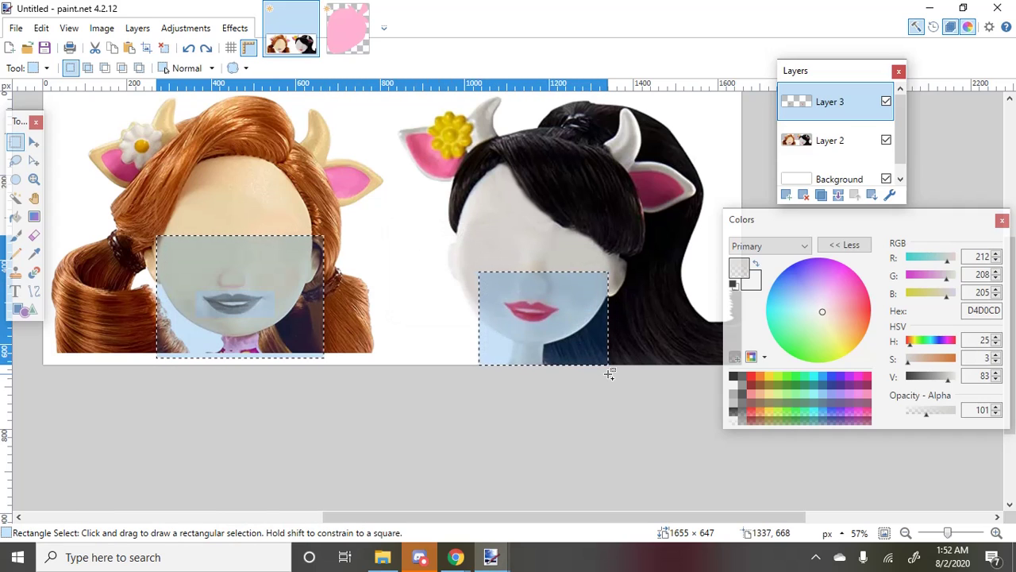
key(ctrl+d)
drag(482, 262, 611, 367)
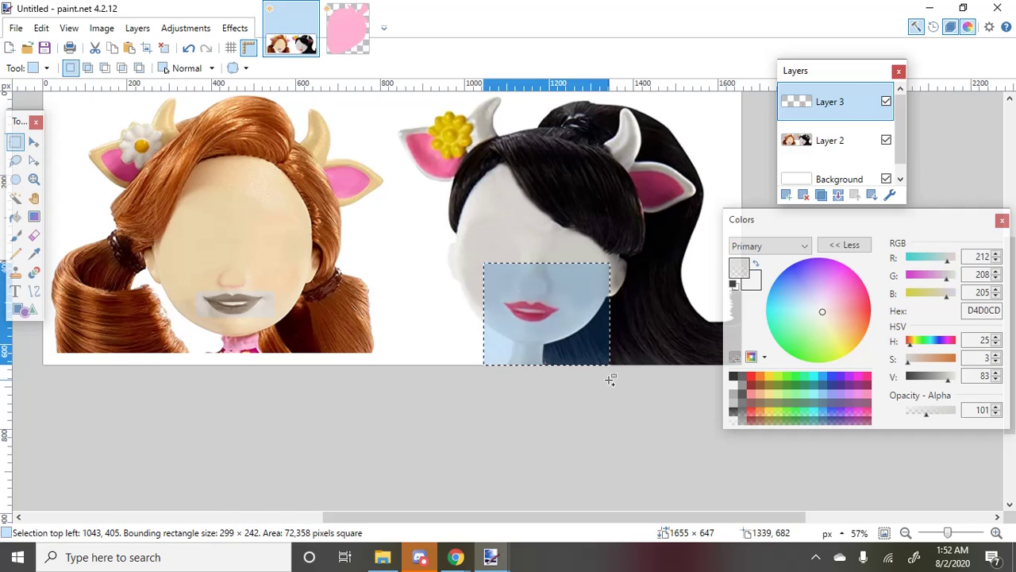
key(ctrl+shift+g)
key(ctrl+d)
scroll(318, 321, up, 3)
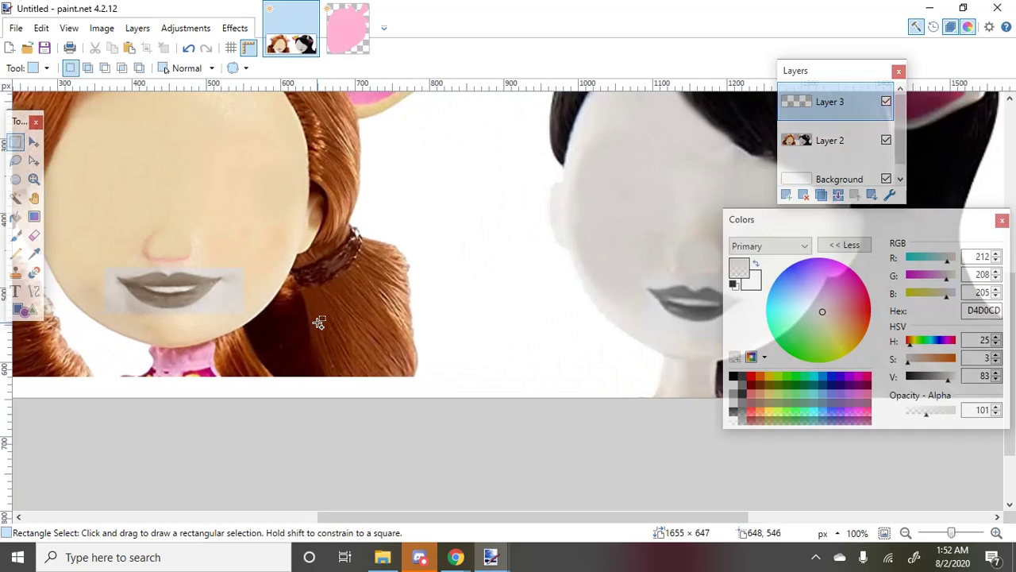
Select around the red-haired doll's grey mouth and sample the skin colour E9D3AA and the mouth shade AFA091 for comparison
scroll(318, 322, down, 2)
scroll(314, 314, up, 4)
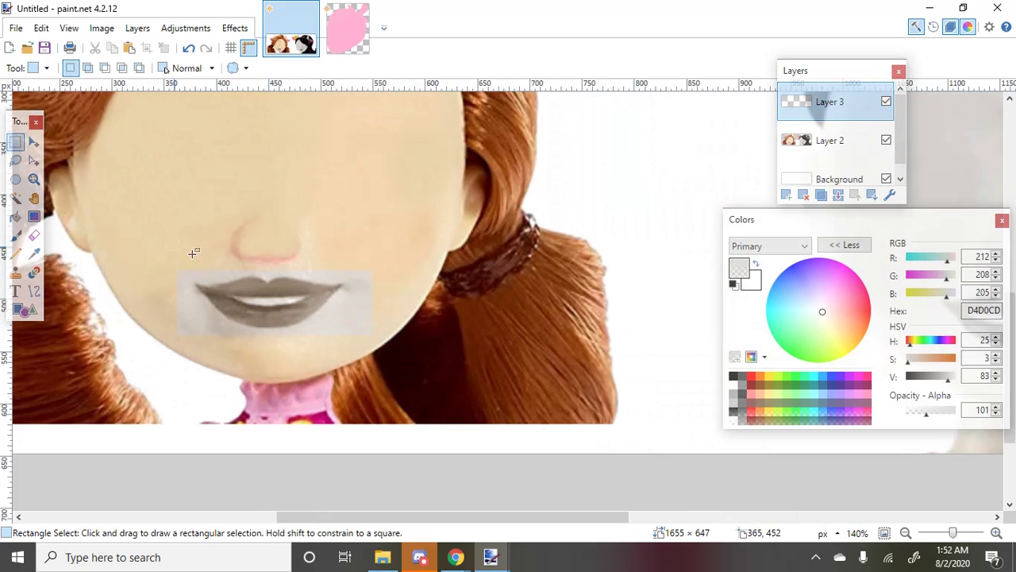
drag(155, 239, 469, 399)
key(ctrl+shift+u)
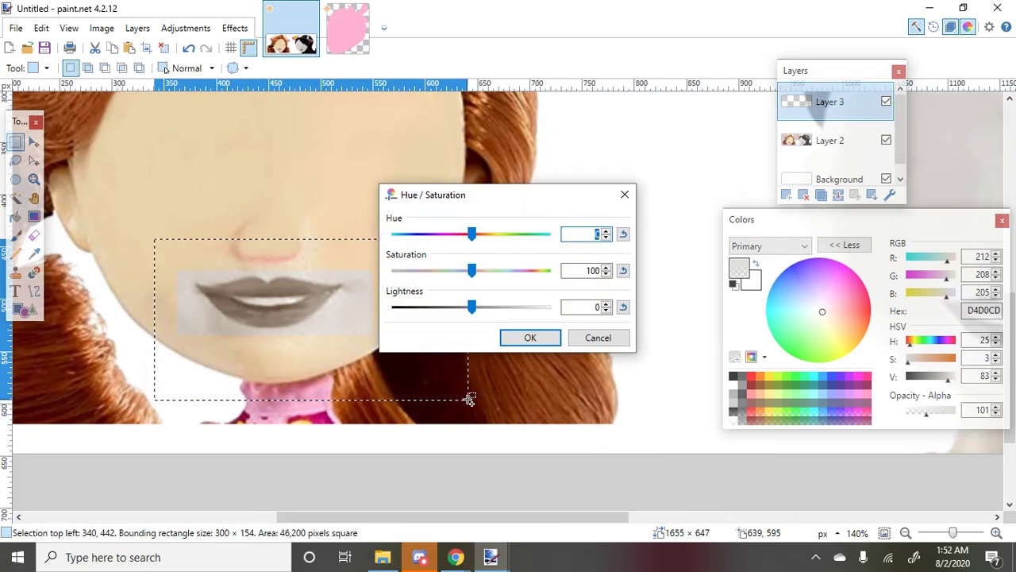
key(Return)
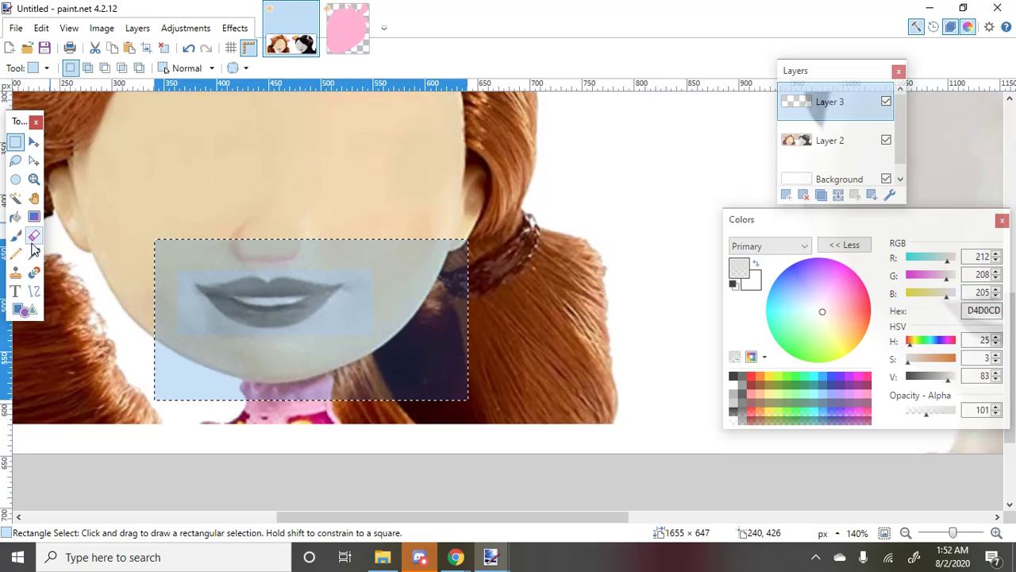
click(34, 255)
click(416, 167)
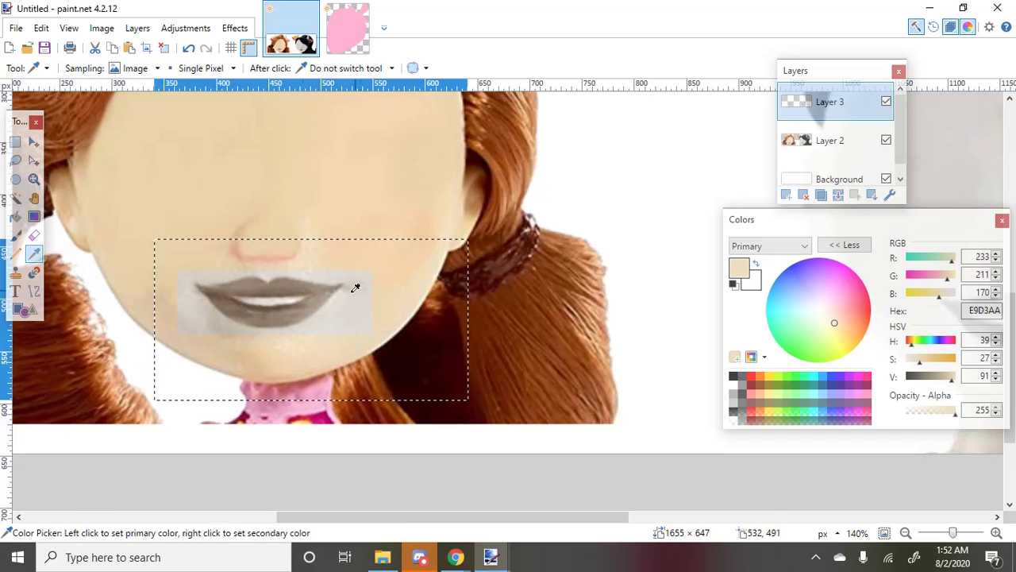
click(315, 304)
Tint the selected mouth with Hue / Saturation at hue 10, saturation 167 and lightness 3
key(ctrl+shift+u)
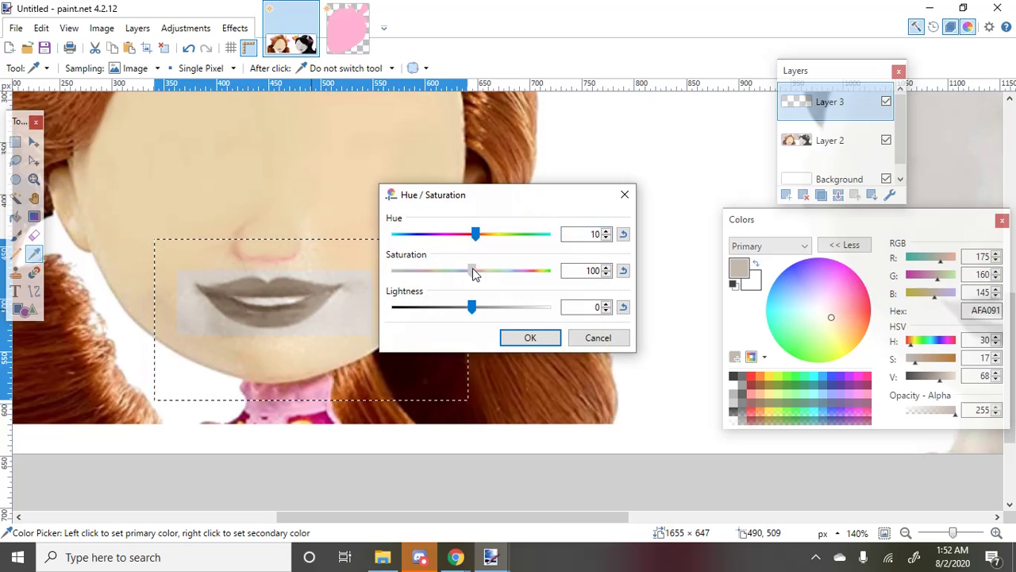
drag(474, 272, 533, 270)
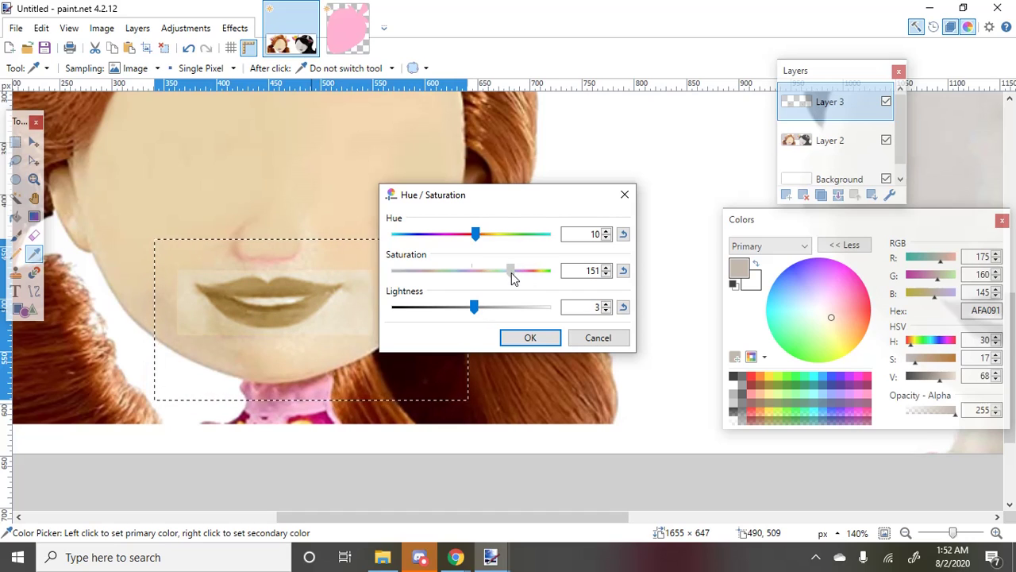
drag(513, 277, 524, 277)
click(533, 332)
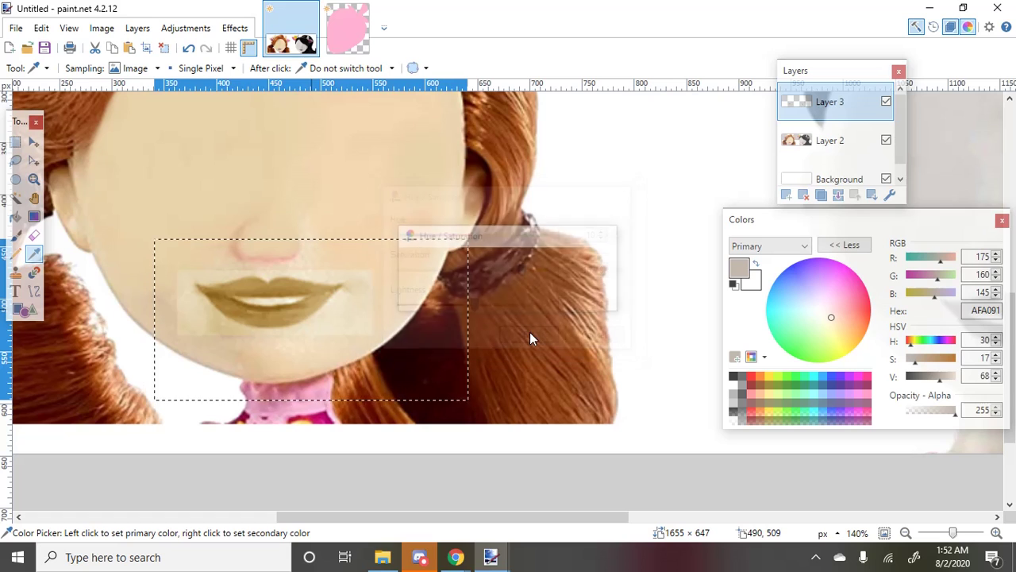
Match the mouth patch to the skin with Brightness / Contrast at brightness 28 and contrast -39
key(ctrl+shift+u)
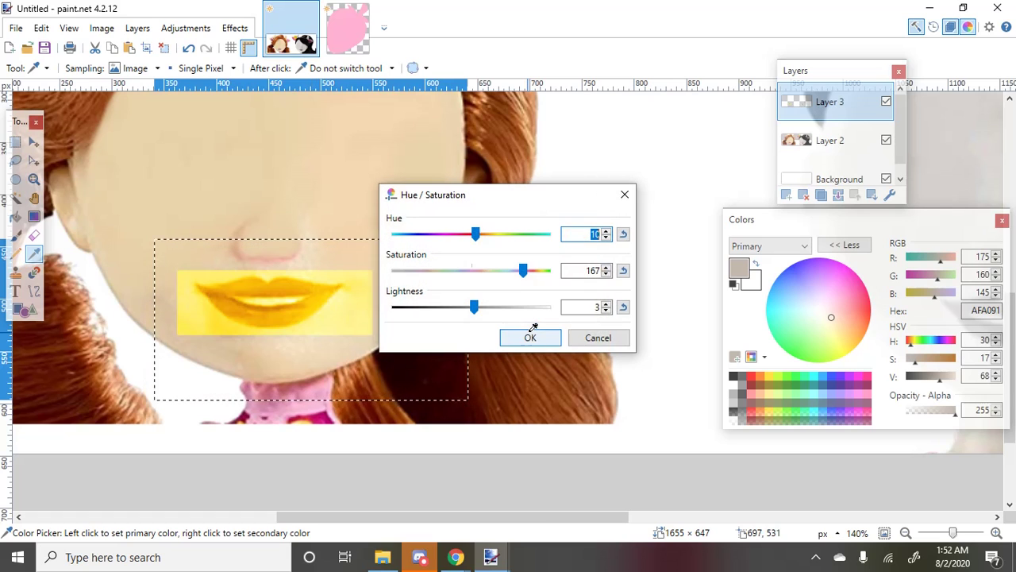
click(597, 338)
click(186, 28)
click(218, 81)
drag(472, 289, 441, 289)
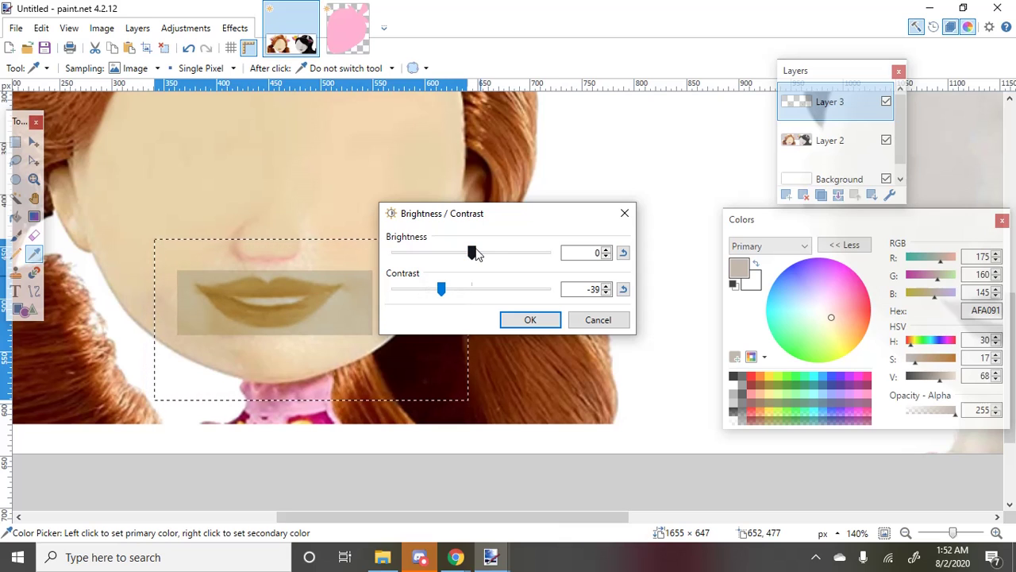
drag(475, 252, 497, 254)
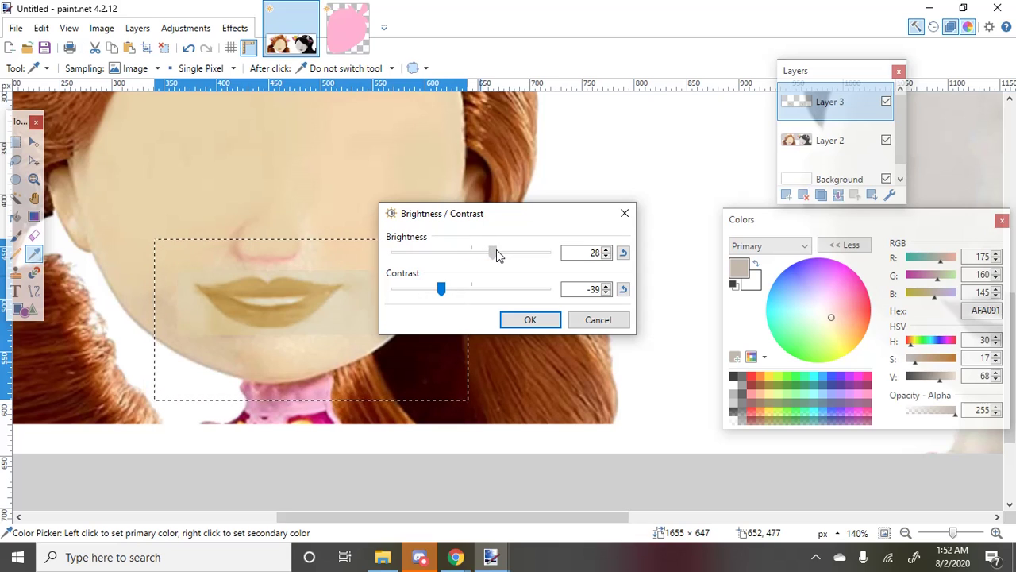
click(578, 325)
Erase the visible rectangular patch around the red-haired doll's recoloured lips with the 60-wide eraser
click(33, 235)
scroll(321, 331, up, 2)
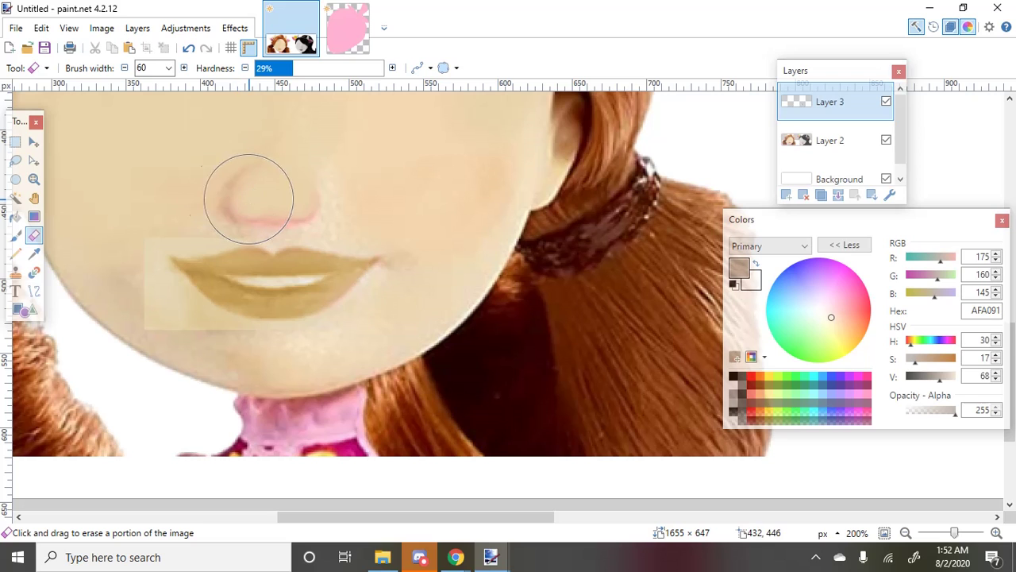
mouse_move(120, 272)
mouse_down()
mouse_move(196, 352)
mouse_move(228, 367)
mouse_up()
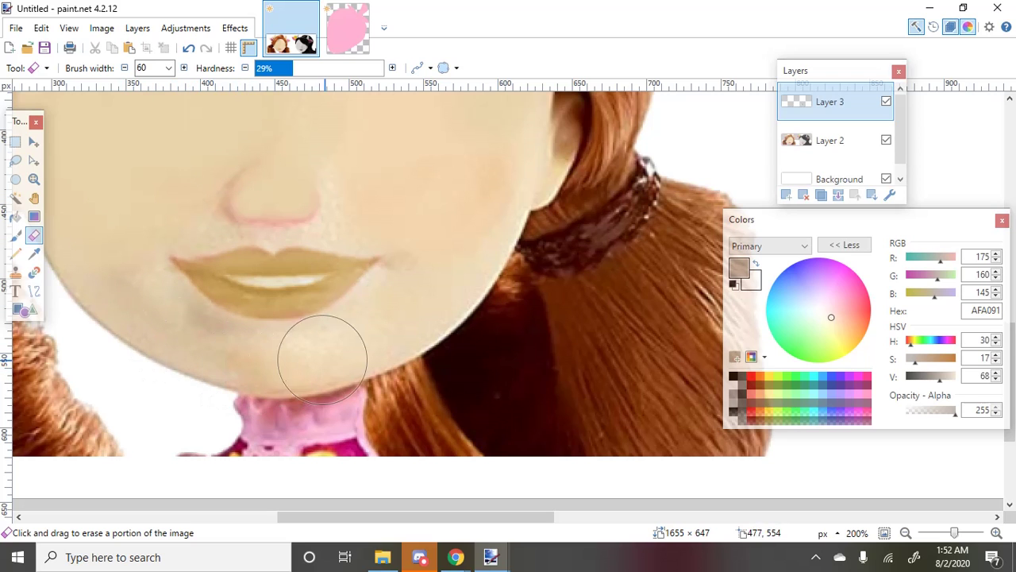
ctrl+scroll(198, 336, down, 5)
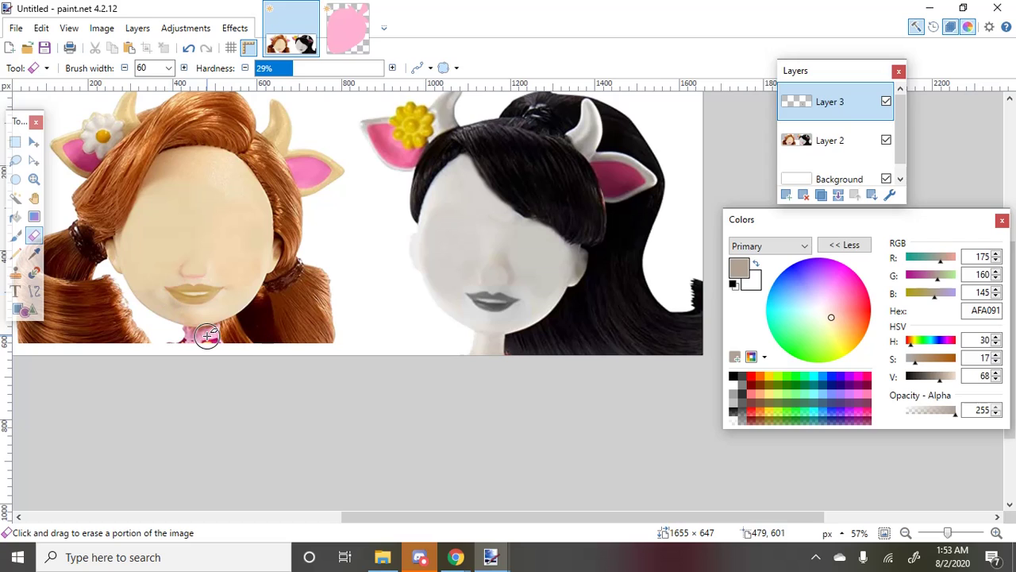
Select around the black-haired doll's dark grey mouth and raise its lightness with Hue / Saturation
ctrl+scroll(199, 318, up, 3)
ctrl+scroll(174, 310, down, 3)
ctrl+scroll(548, 302, up, 2)
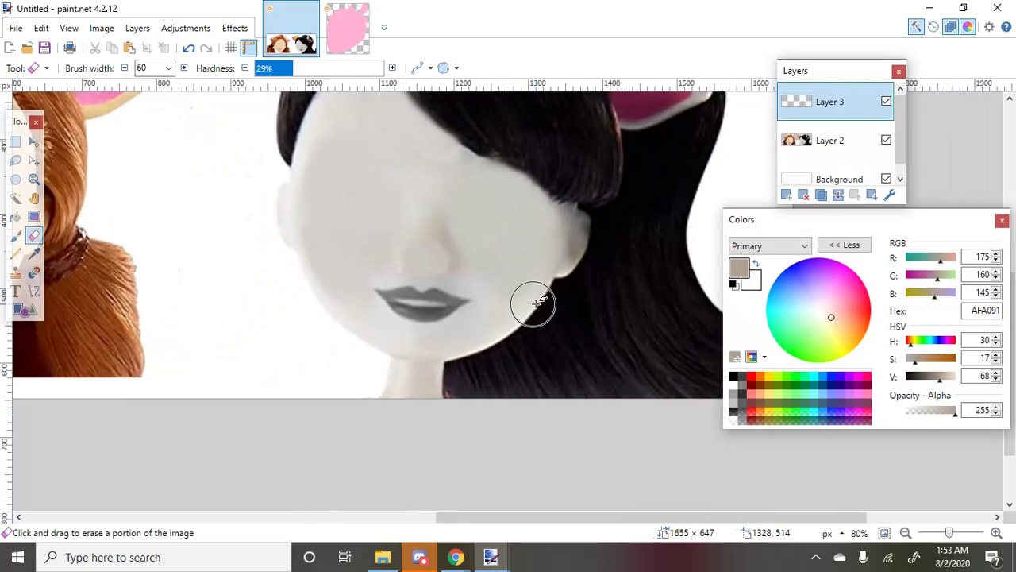
ctrl+scroll(533, 301, up, 2)
click(15, 141)
drag(284, 230, 507, 379)
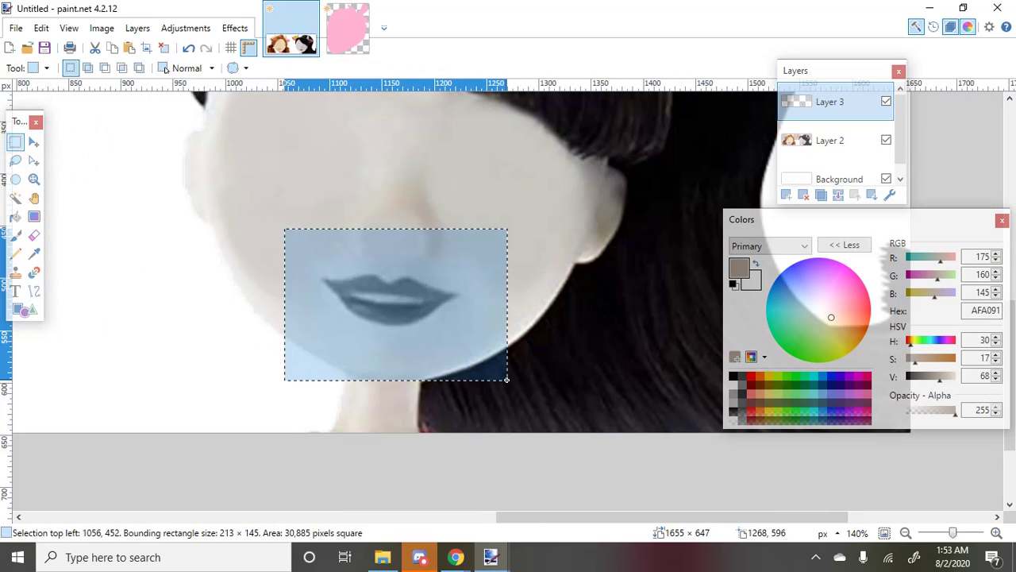
key(ctrl+shift+u)
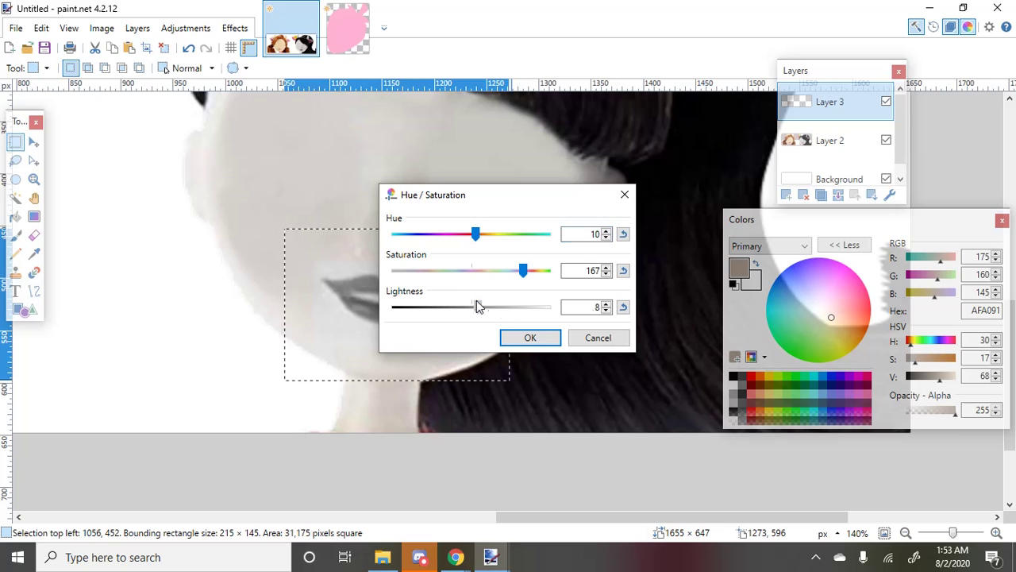
drag(476, 306, 506, 310)
click(521, 337)
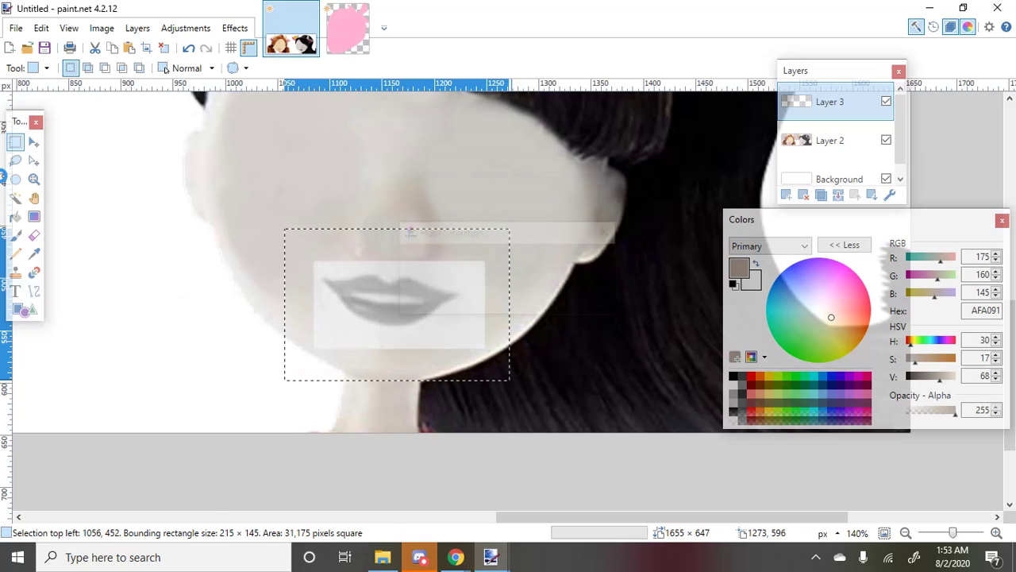
Clear the selection and erase the pale rectangular patch around the black-haired doll's lips with the 60-wide eraser
click(34, 235)
scroll(342, 363, up, 2)
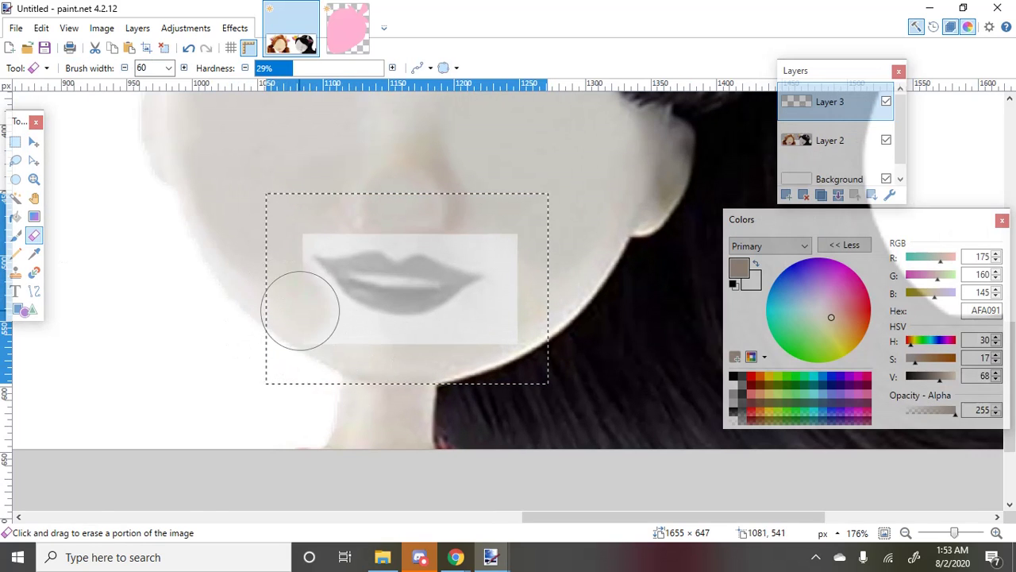
key(ctrl+d)
mouse_move(333, 347)
mouse_down()
mouse_move(356, 341)
mouse_move(411, 354)
mouse_move(465, 329)
mouse_up()
key(ctrl+z)
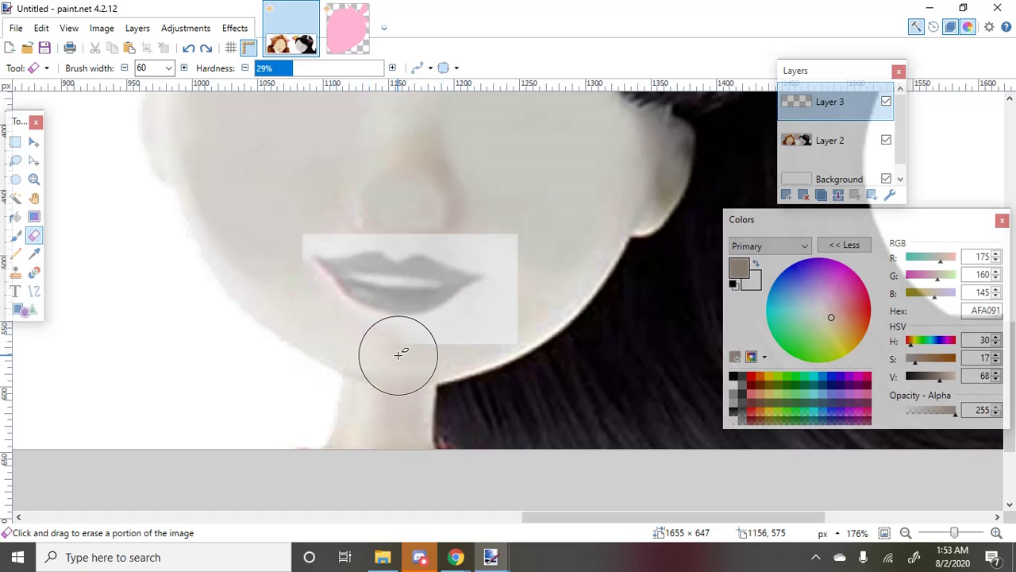
mouse_move(399, 355)
mouse_down()
mouse_move(470, 343)
mouse_move(523, 307)
mouse_up()
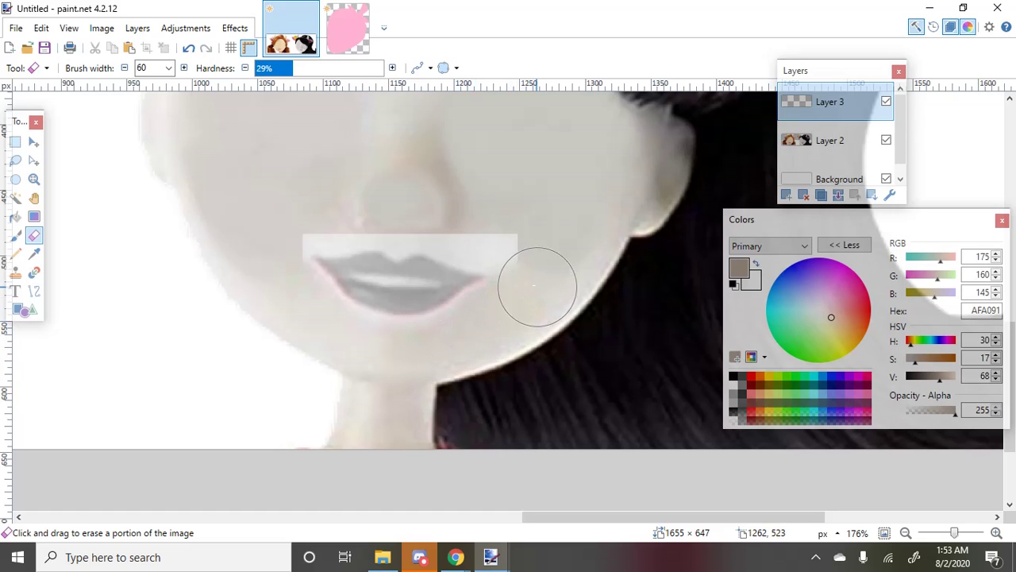
mouse_move(513, 237)
mouse_down()
mouse_move(508, 320)
mouse_move(477, 338)
mouse_move(510, 316)
mouse_move(528, 276)
mouse_up()
mouse_move(519, 240)
mouse_down()
mouse_move(420, 204)
mouse_move(402, 212)
mouse_up()
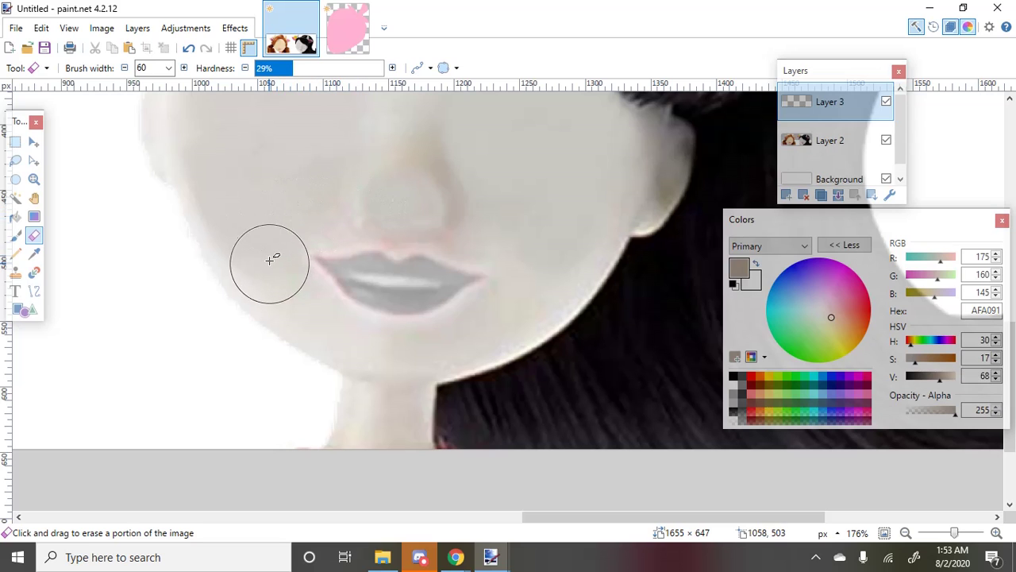
Merge Layer 3 with the recoloured lips down into Layer 2
scroll(516, 317, down, 4)
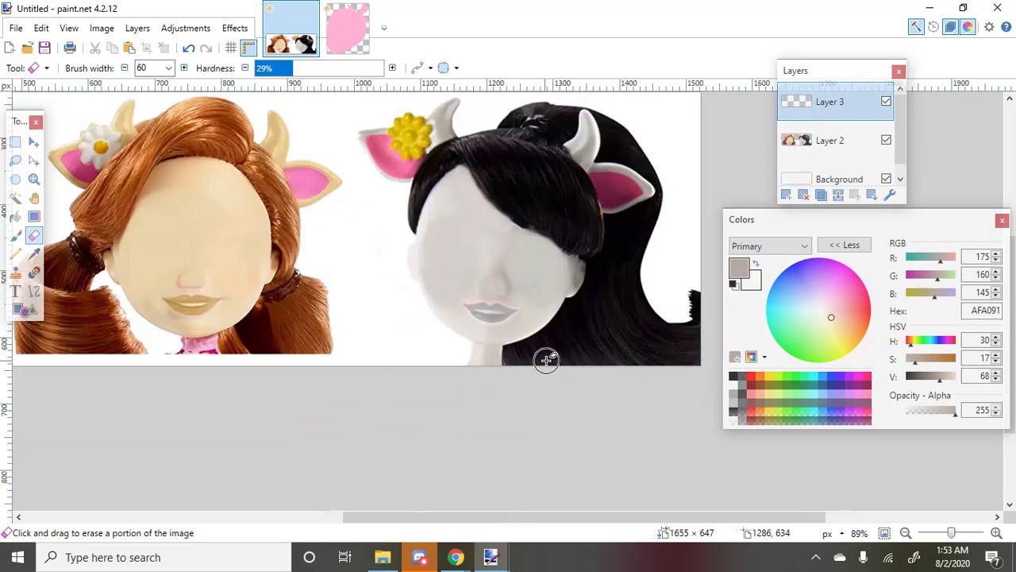
scroll(474, 312, up, 4)
scroll(474, 312, up, 2)
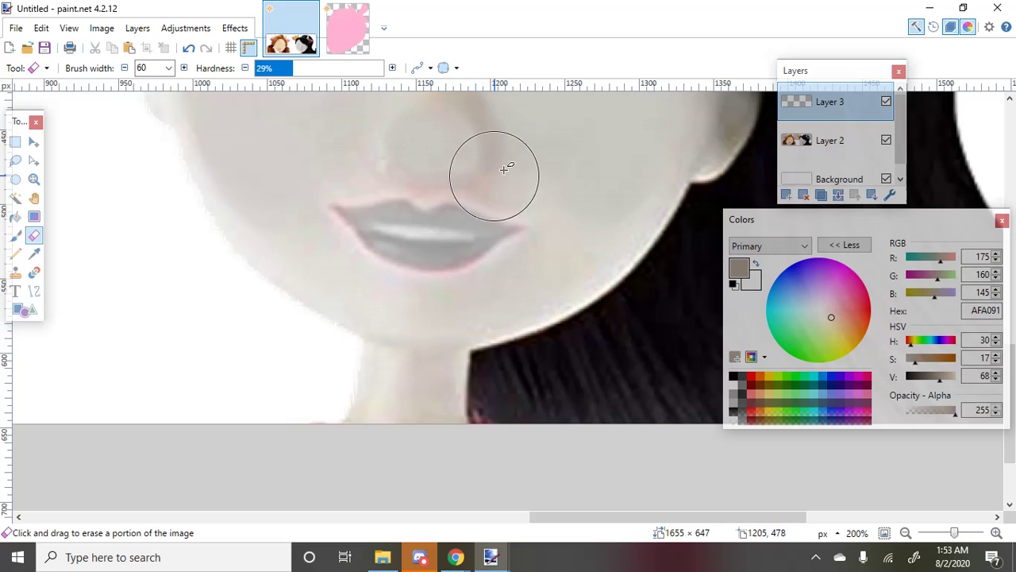
scroll(505, 168, down, 5)
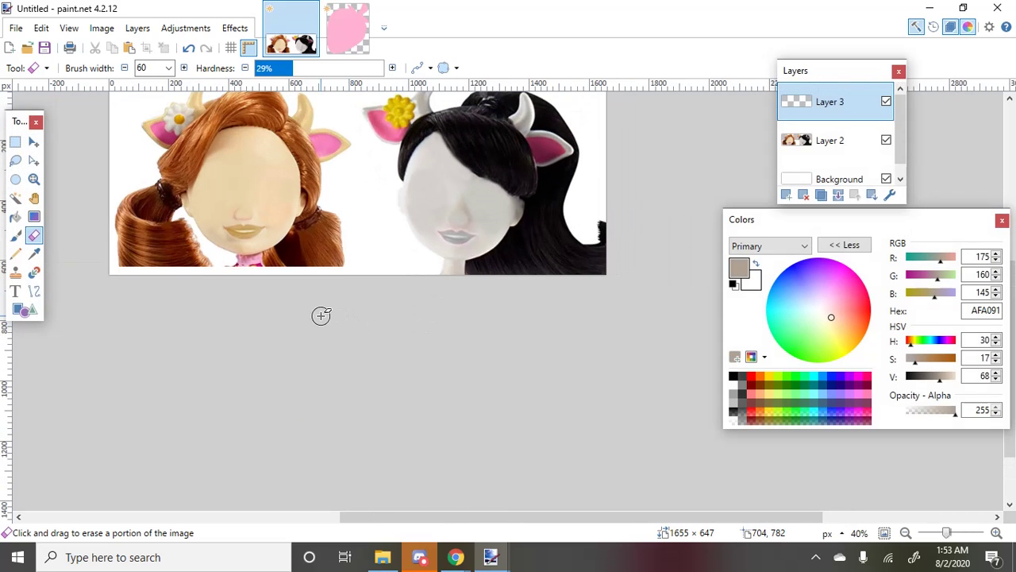
key(ctrl+z)
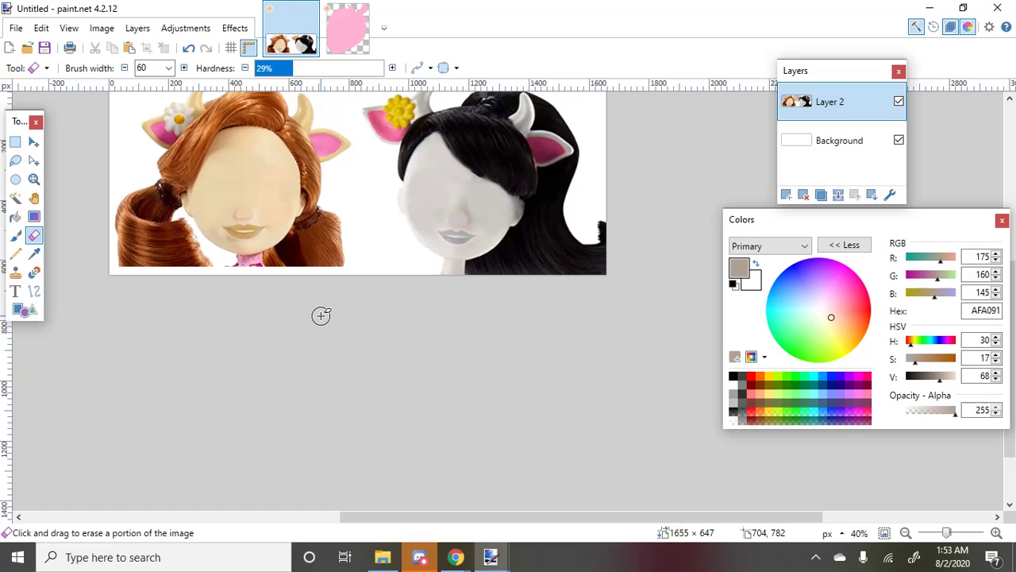
scroll(321, 315, up, 2)
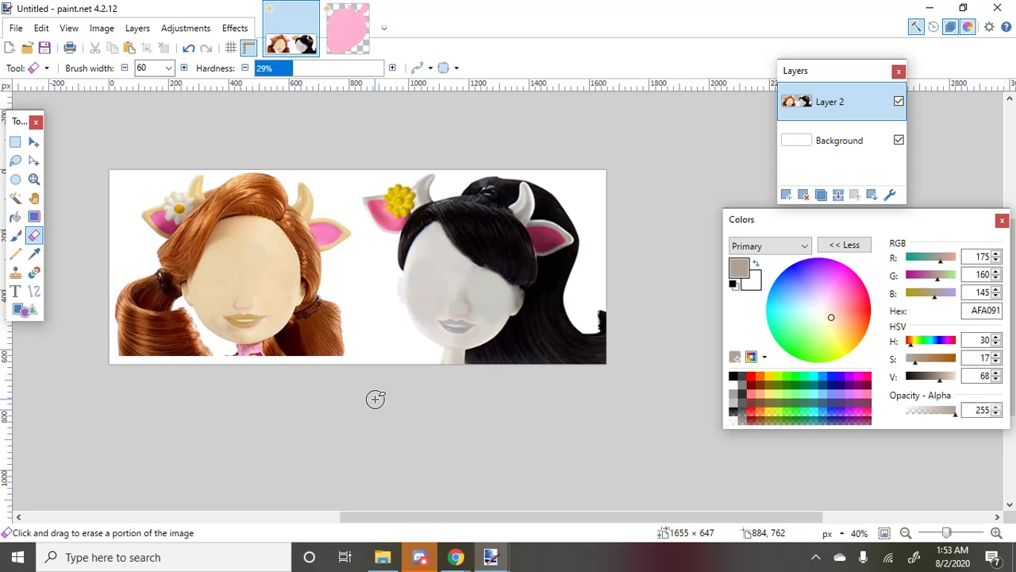
Sample the white background FFFFFF as the primary colour
scroll(226, 336, up, 3)
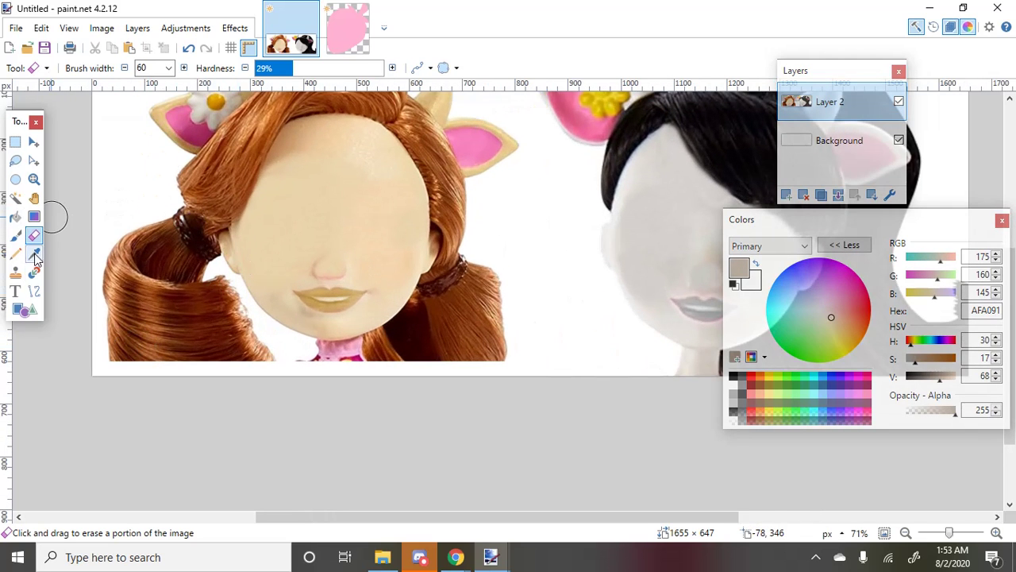
click(35, 253)
scroll(229, 267, up, 2)
click(49, 254)
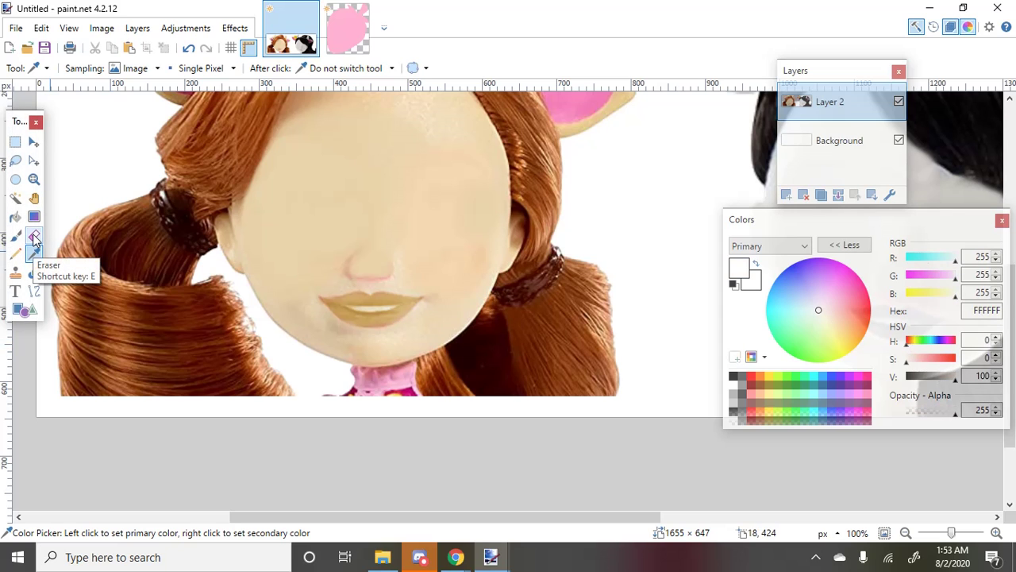
Set the eraser hardness to 62% and erase the red-haired doll's ear and curled pigtail on the face's left side
click(34, 238)
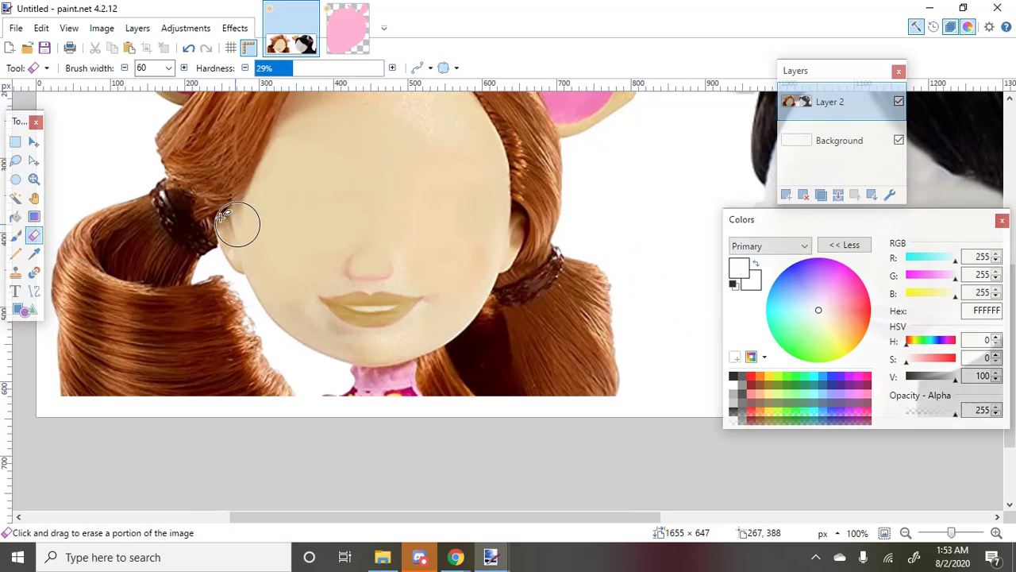
scroll(222, 238, up, 4)
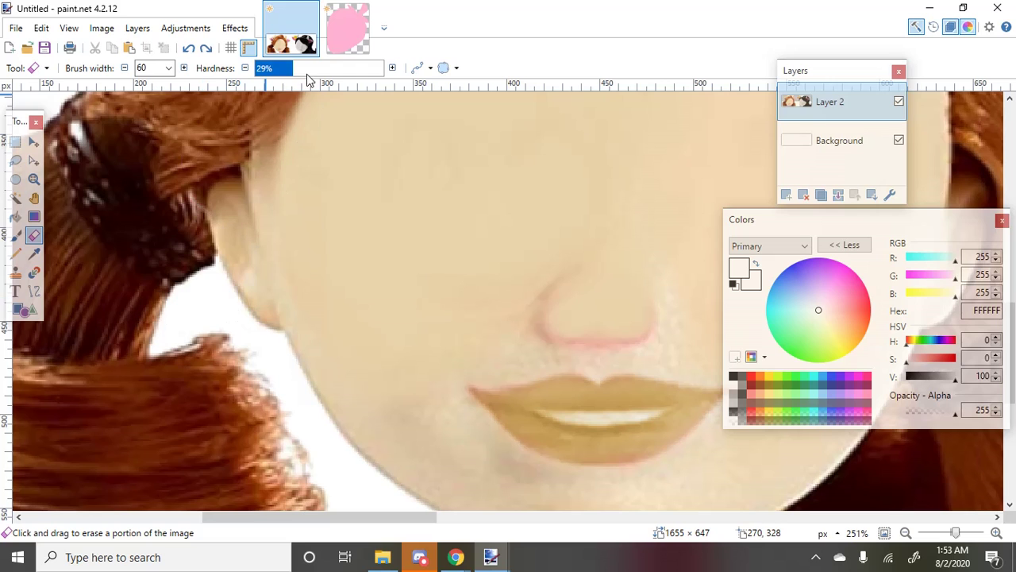
click(333, 70)
drag(224, 332, 182, 184)
scroll(209, 288, down, 3)
scroll(289, 310, up, 3)
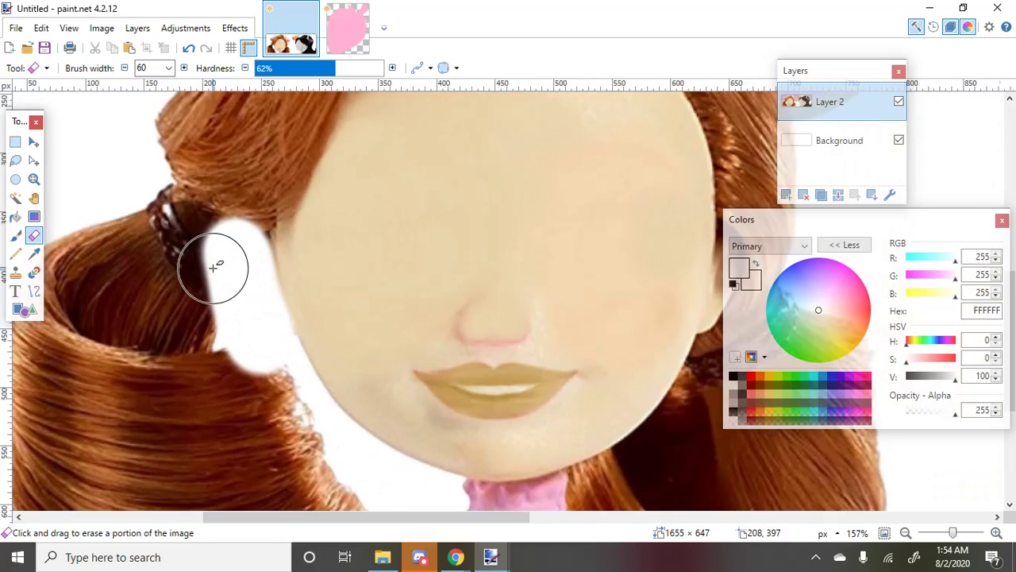
mouse_move(212, 250)
mouse_down()
mouse_move(225, 246)
mouse_move(102, 176)
mouse_move(104, 164)
mouse_move(170, 215)
mouse_move(204, 268)
mouse_up()
scroll(231, 338, down, 5)
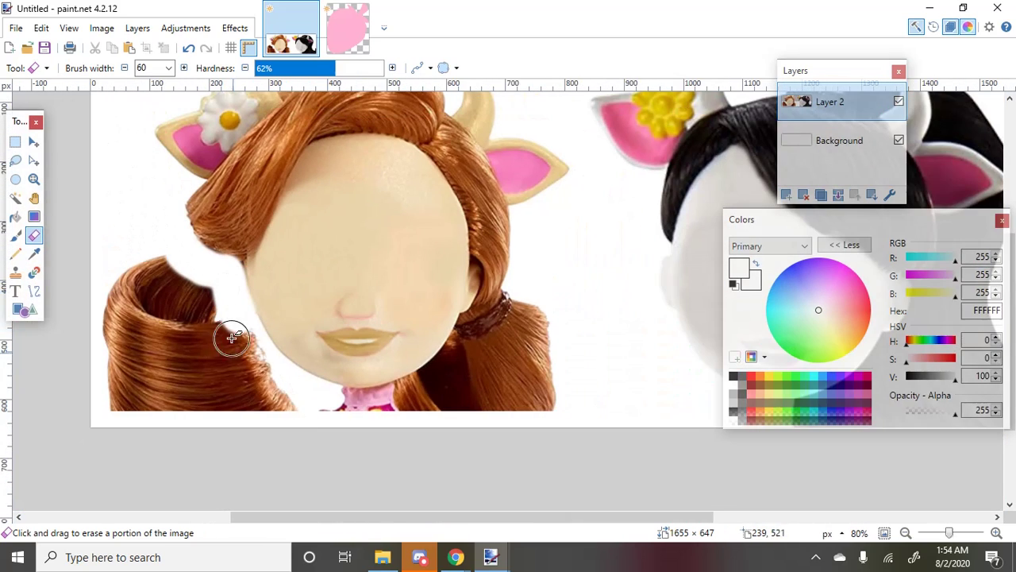
mouse_move(230, 306)
mouse_down()
mouse_move(283, 418)
mouse_move(215, 341)
mouse_move(224, 371)
mouse_move(205, 384)
mouse_move(200, 295)
mouse_move(156, 260)
mouse_move(124, 284)
mouse_move(114, 327)
mouse_move(141, 408)
mouse_move(117, 395)
mouse_move(144, 346)
mouse_move(149, 295)
mouse_up()
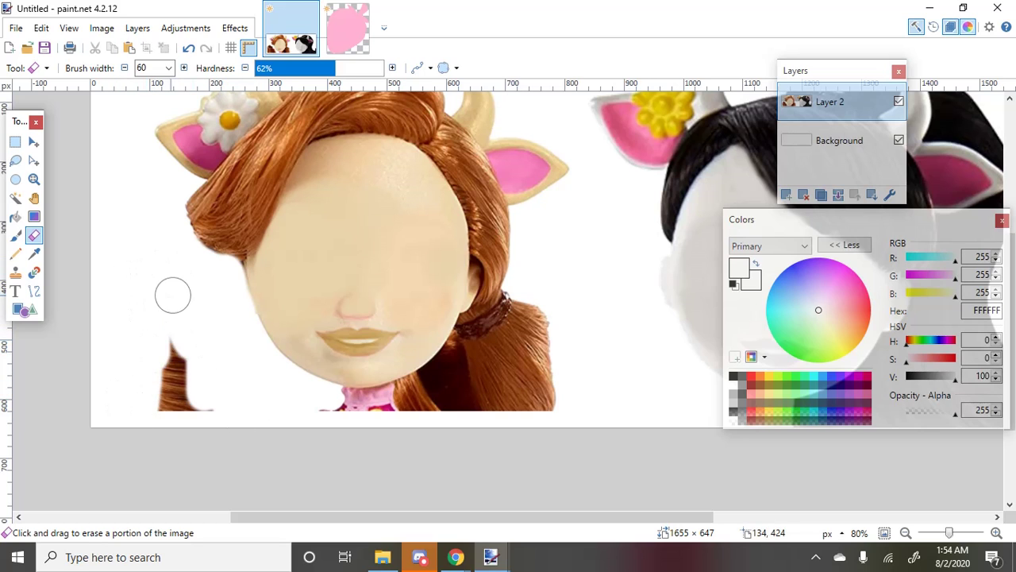
Erase the red-haired doll's neck, collar and the pigtail on the face's right side
scroll(238, 419, down, 2)
scroll(254, 421, up, 4)
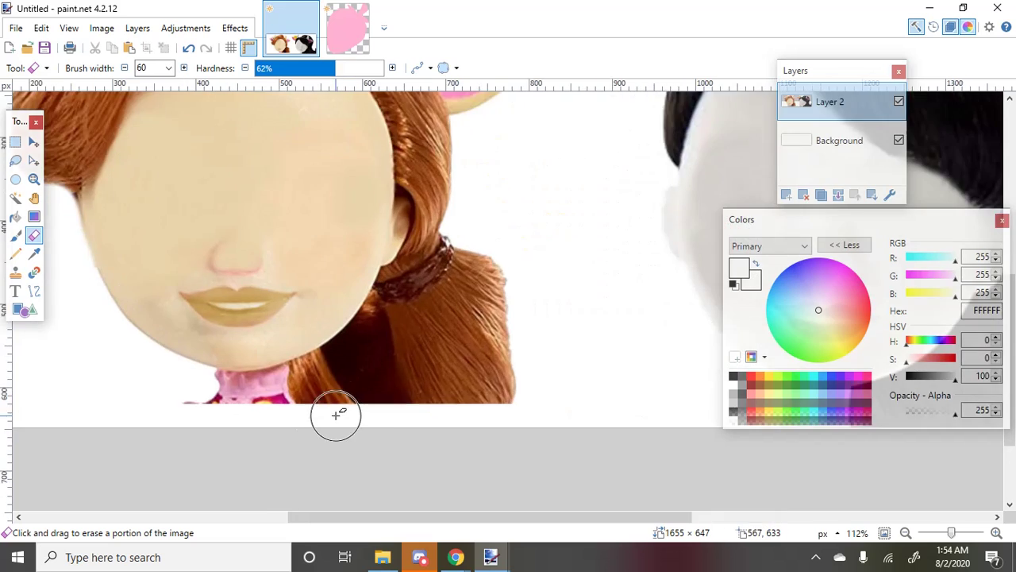
mouse_move(127, 416)
mouse_down()
mouse_move(188, 401)
mouse_move(174, 390)
mouse_move(208, 403)
mouse_move(318, 388)
mouse_move(242, 404)
mouse_move(210, 405)
mouse_move(328, 388)
mouse_move(328, 378)
mouse_move(697, 383)
mouse_up()
scroll(340, 362, up, 1)
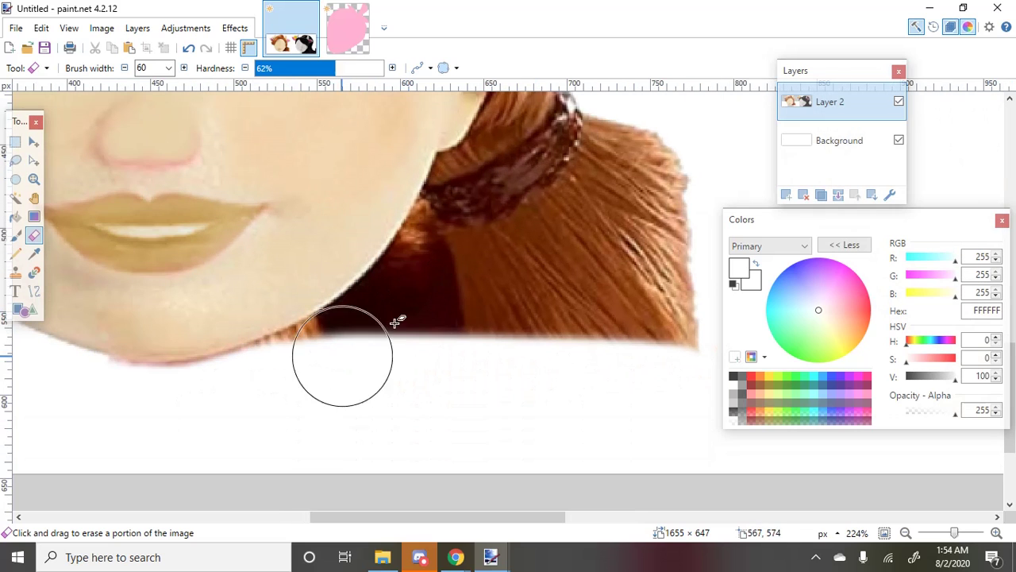
mouse_move(345, 357)
mouse_down()
mouse_move(407, 323)
mouse_move(393, 324)
mouse_move(431, 284)
mouse_move(380, 330)
mouse_move(454, 256)
mouse_move(477, 249)
mouse_up()
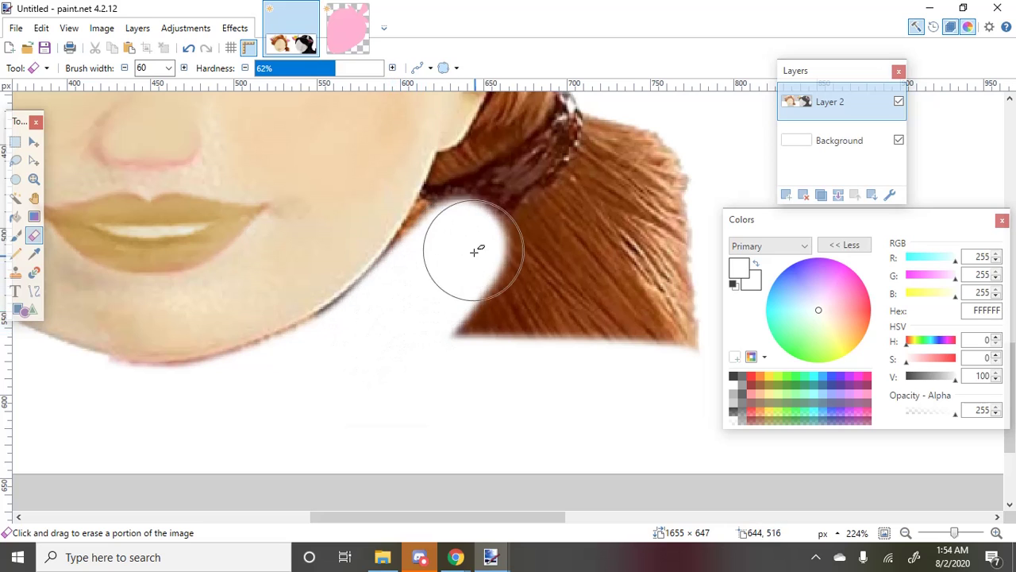
scroll(453, 325, up, 2)
mouse_move(453, 325)
mouse_down()
mouse_move(474, 281)
mouse_move(424, 372)
mouse_move(434, 410)
mouse_move(473, 384)
mouse_move(670, 405)
mouse_move(635, 358)
mouse_move(621, 392)
mouse_move(589, 247)
mouse_move(580, 344)
mouse_move(569, 333)
mouse_move(610, 267)
mouse_move(655, 342)
mouse_move(680, 328)
mouse_up()
Rename Layer 2 as Base
double_click(817, 108)
text(Base)
key(Return)
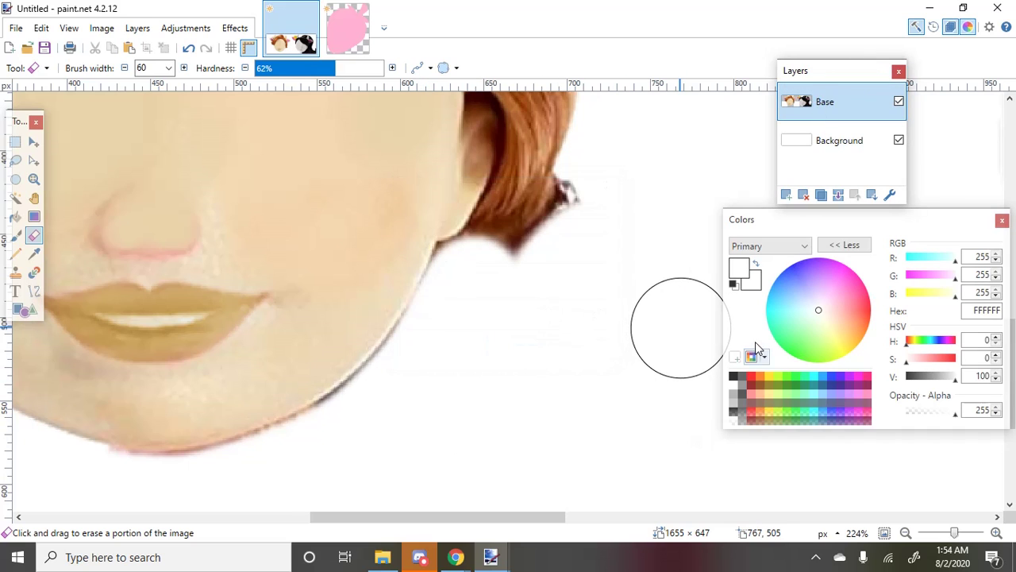
Trim the leftover hairband and hair tip beside the red-haired doll's remaining ear, undoing the last excess erasing
scroll(555, 318, up, 3)
mouse_move(486, 373)
mouse_down()
mouse_move(533, 309)
mouse_move(554, 215)
mouse_move(565, 261)
mouse_up()
scroll(565, 262, up, 3)
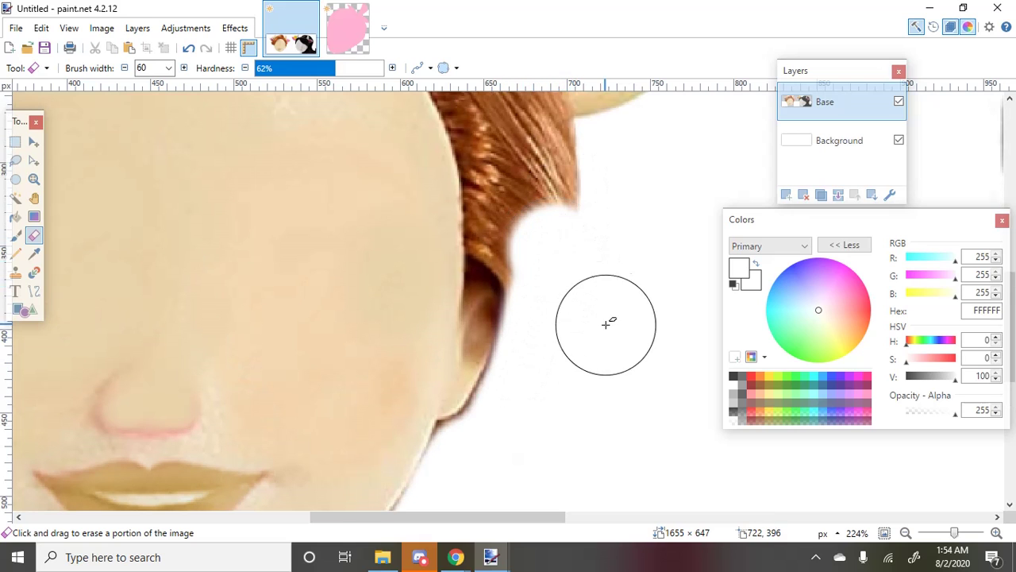
key(ctrl+z)
Try to erase the red-haired doll's remaining ear together with the hair hanging below the right cow ear
mouse_move(587, 371)
mouse_down()
mouse_move(536, 450)
mouse_move(516, 463)
mouse_move(491, 455)
mouse_move(562, 402)
mouse_move(615, 312)
mouse_move(572, 383)
mouse_move(492, 421)
mouse_move(485, 447)
mouse_move(511, 350)
mouse_move(511, 290)
mouse_move(510, 316)
mouse_move(527, 274)
mouse_move(580, 235)
mouse_up()
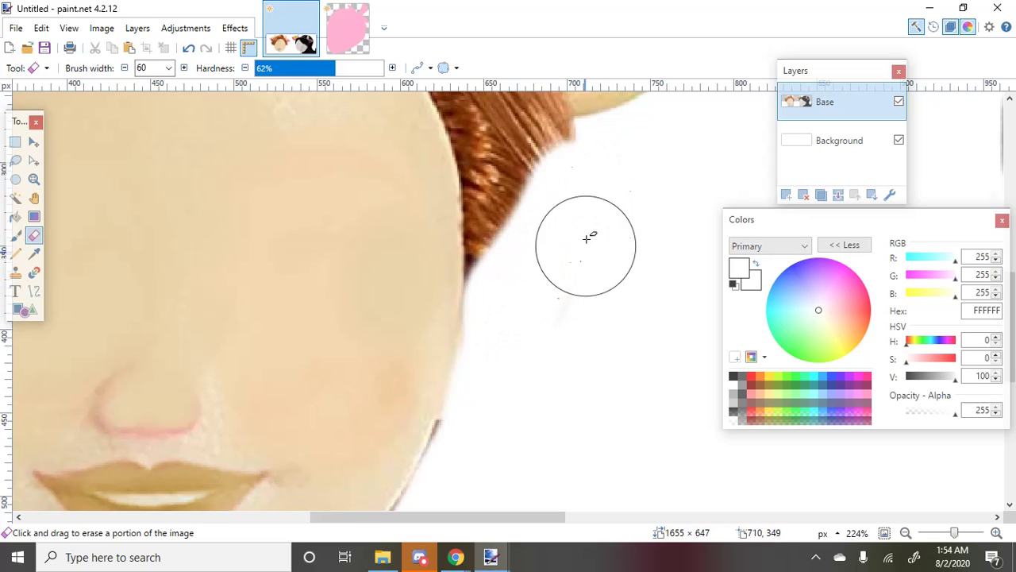
scroll(569, 347, up, 5)
mouse_move(570, 360)
mouse_down()
mouse_move(601, 347)
mouse_move(565, 356)
mouse_move(578, 368)
mouse_move(578, 350)
mouse_move(536, 440)
mouse_up()
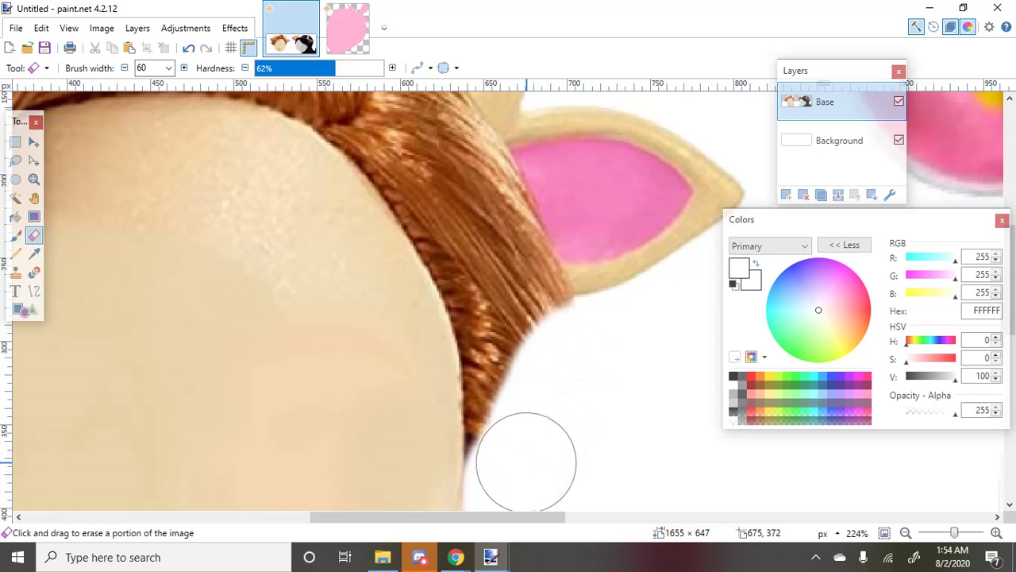
scroll(565, 390, down, 4)
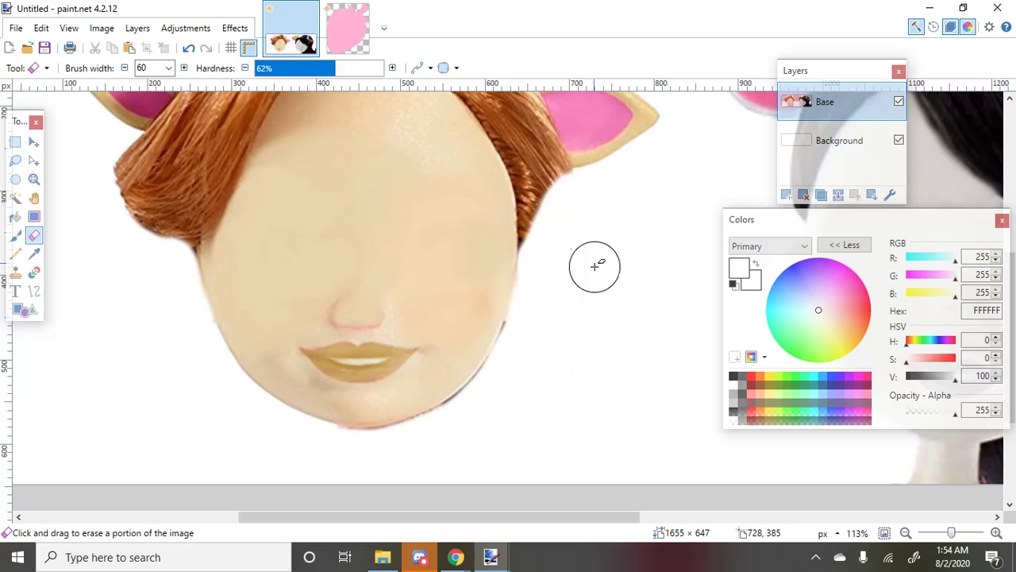
Erase the red-haired doll's remaining ear from inside the hair curl with a 15-wide eraser, reducing hardness to 14%
scroll(568, 294, up, 3)
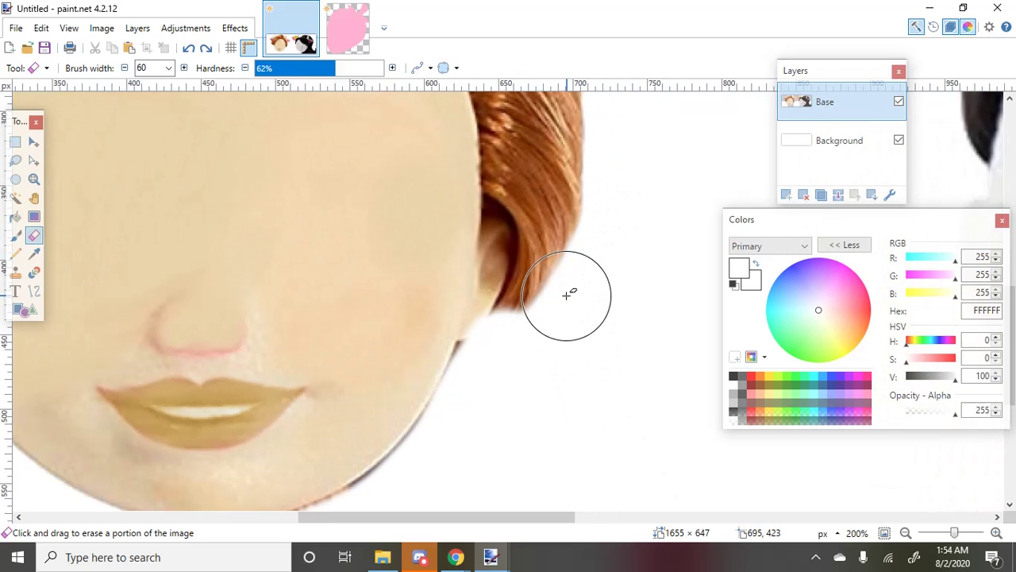
click(168, 67)
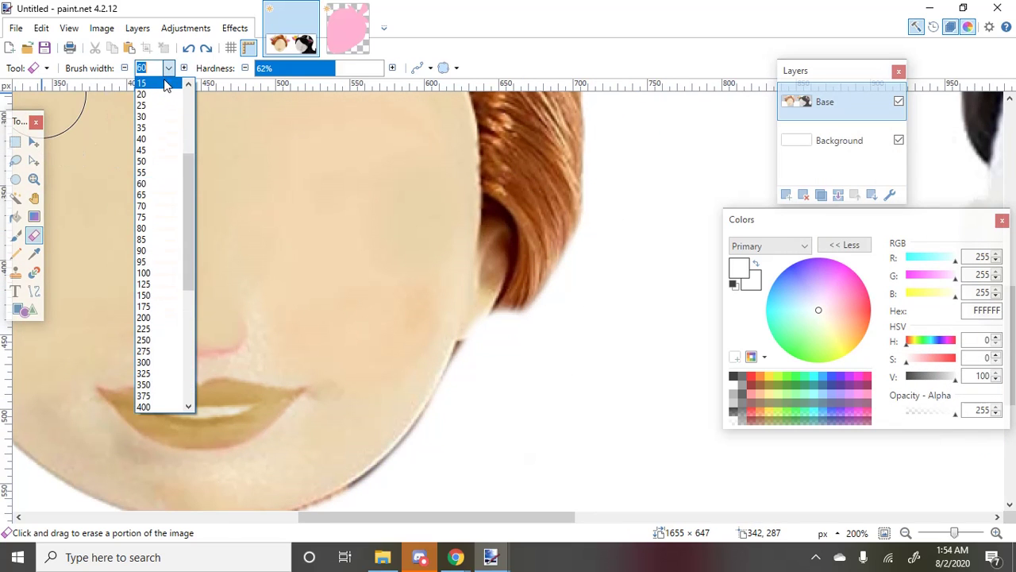
click(151, 198)
scroll(532, 233, up, 3)
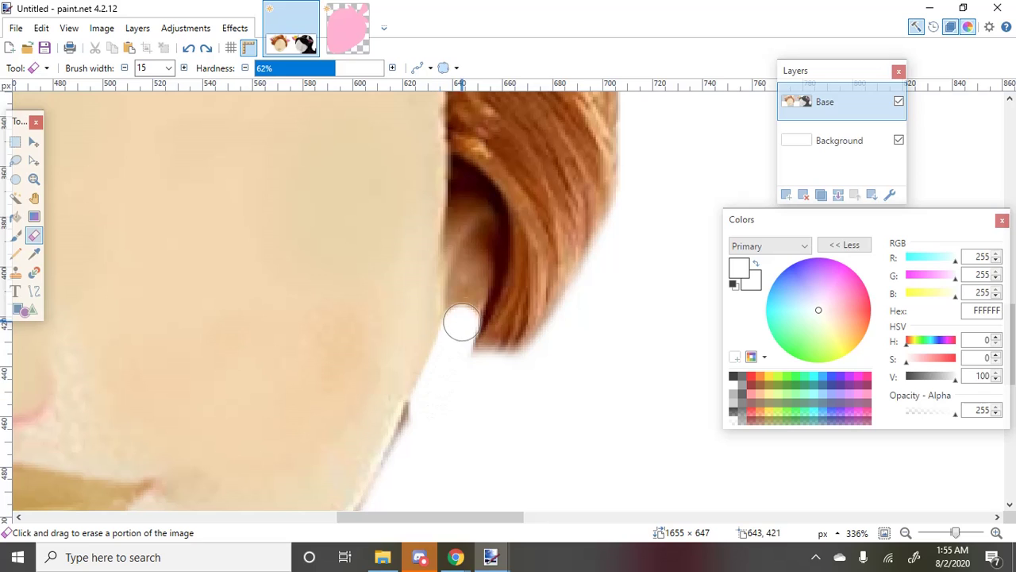
drag(449, 364, 464, 249)
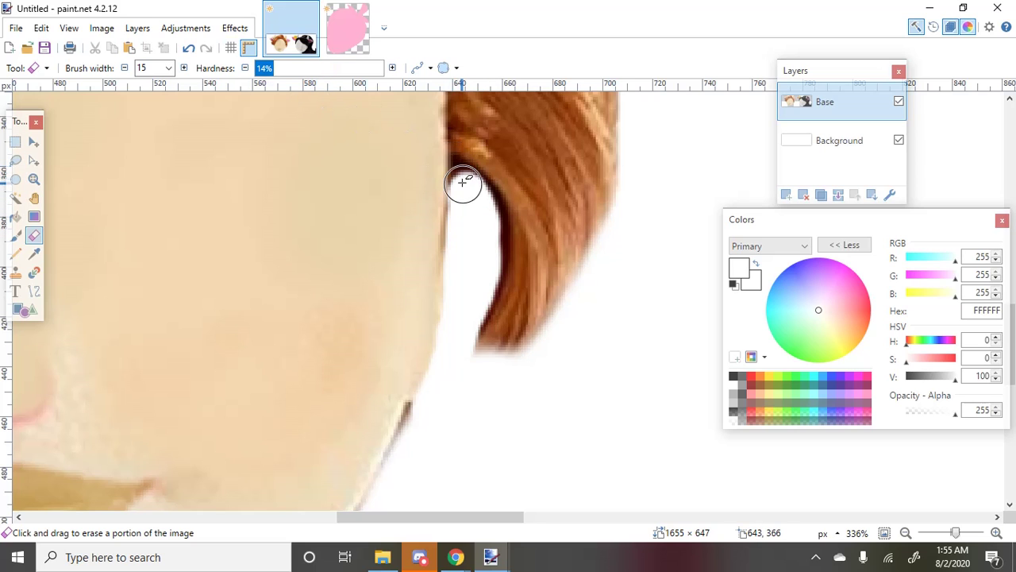
scroll(482, 264, down, 6)
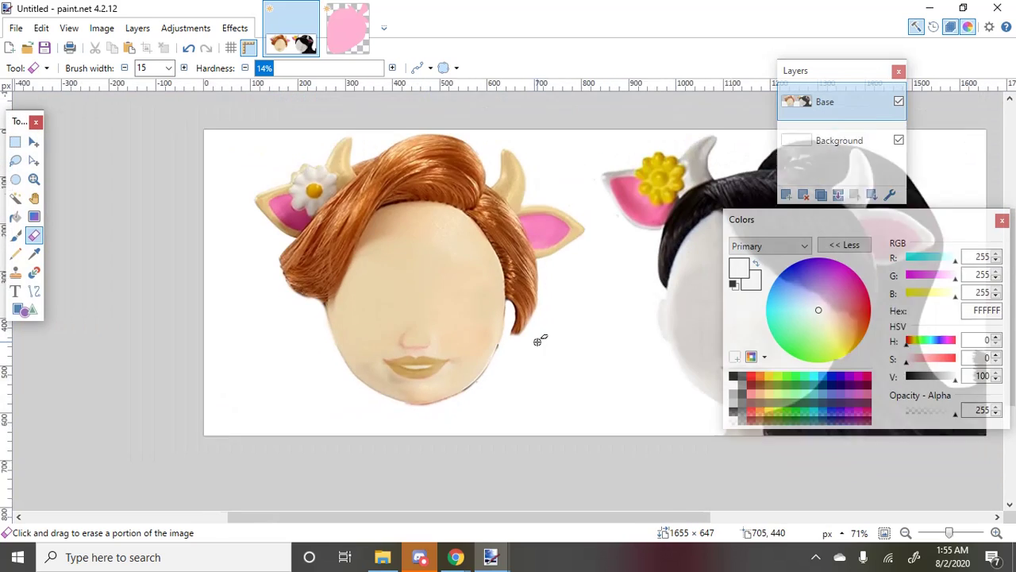
scroll(442, 320, up, 4)
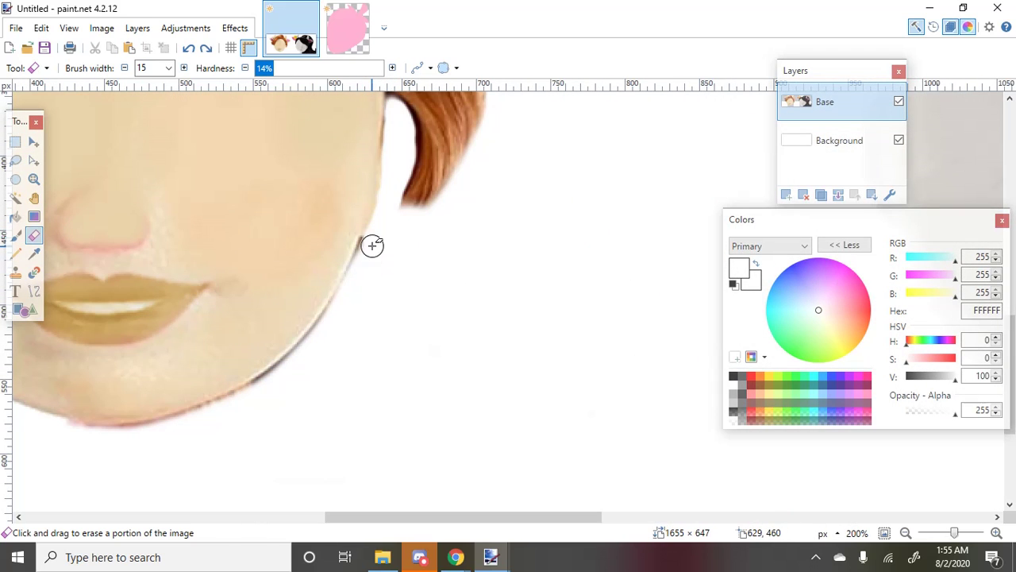
scroll(233, 265, down, 5)
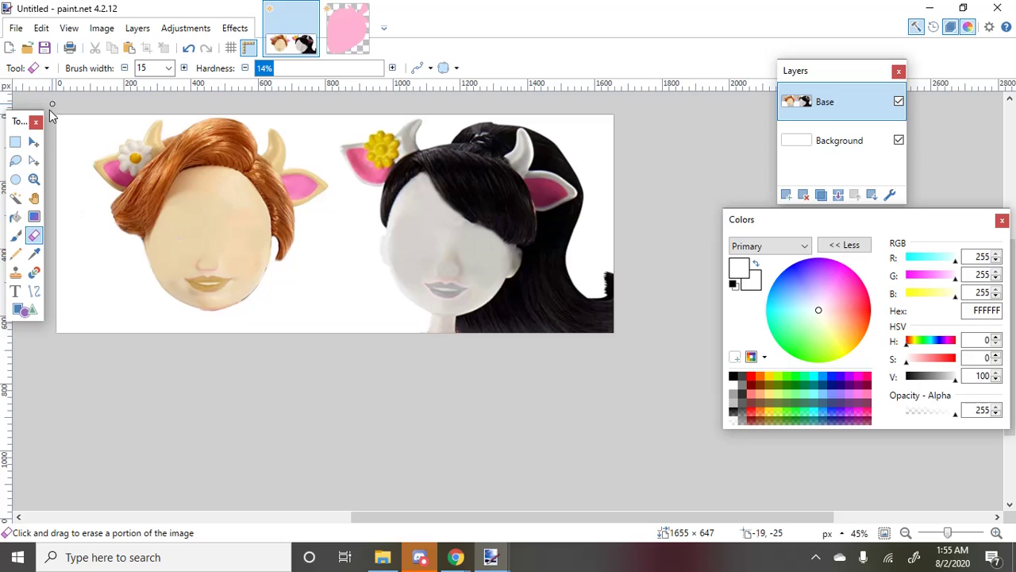
Erase the black-haired doll's neck with a 70-wide eraser at 50% hardness
click(169, 68)
click(167, 205)
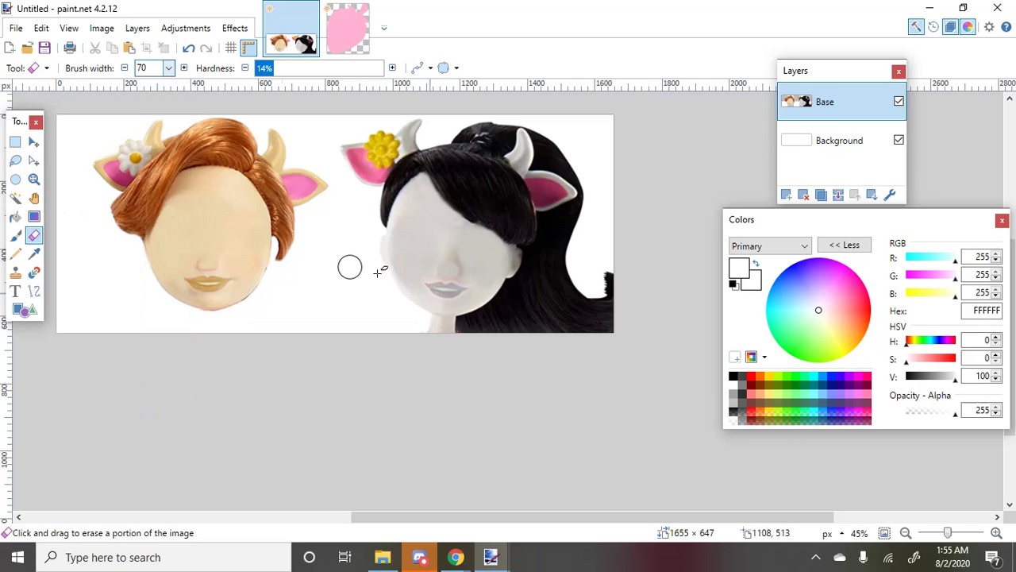
scroll(397, 222, up, 5)
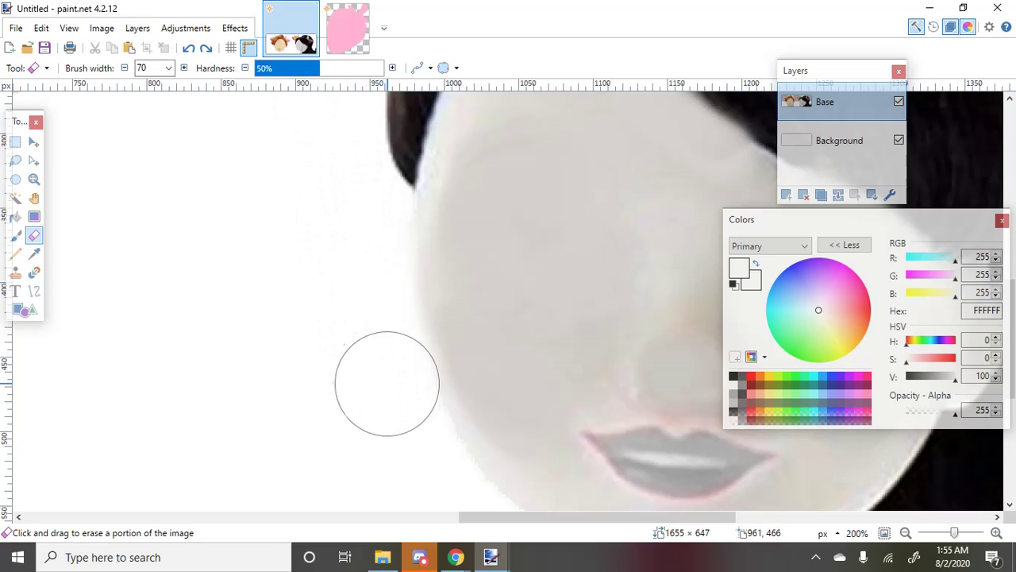
scroll(242, 319, down, 3)
scroll(215, 199, down, 2)
scroll(358, 408, up, 5)
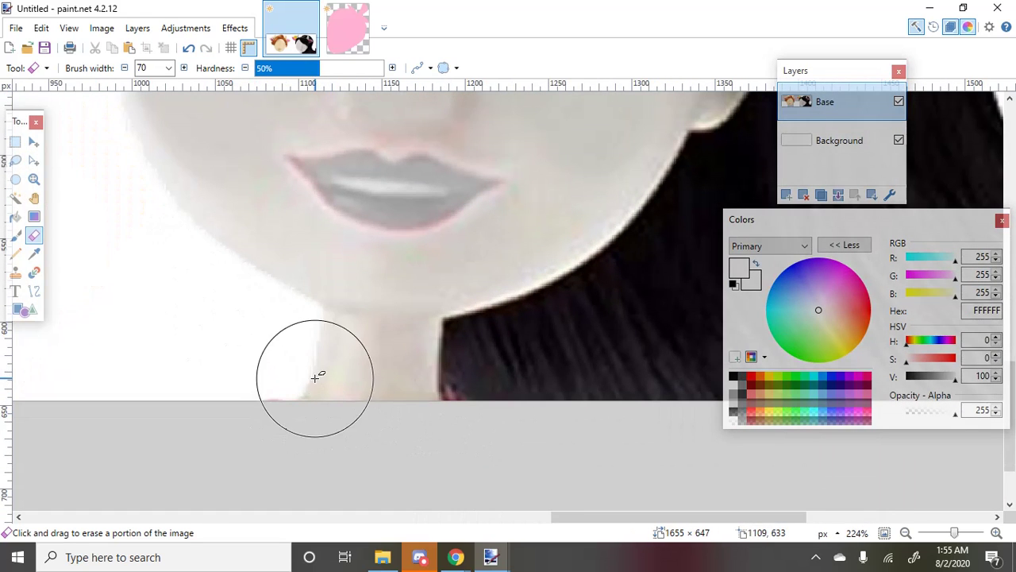
mouse_move(306, 358)
mouse_down()
mouse_move(310, 369)
mouse_move(467, 374)
mouse_move(537, 351)
mouse_move(453, 374)
mouse_move(485, 356)
mouse_move(640, 331)
mouse_up()
Erase the hair along the black-haired doll's right jawline together with her human ear
scroll(284, 335, down, 3)
scroll(386, 356, up, 4)
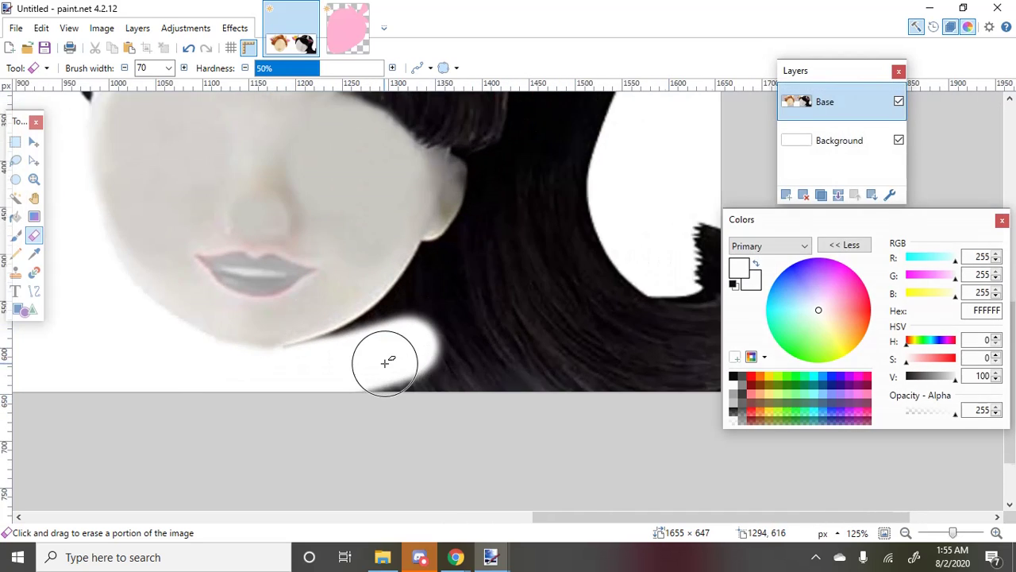
scroll(293, 376, up, 1)
drag(281, 377, 426, 304)
mouse_move(352, 340)
mouse_down()
mouse_move(420, 307)
mouse_move(458, 272)
mouse_up()
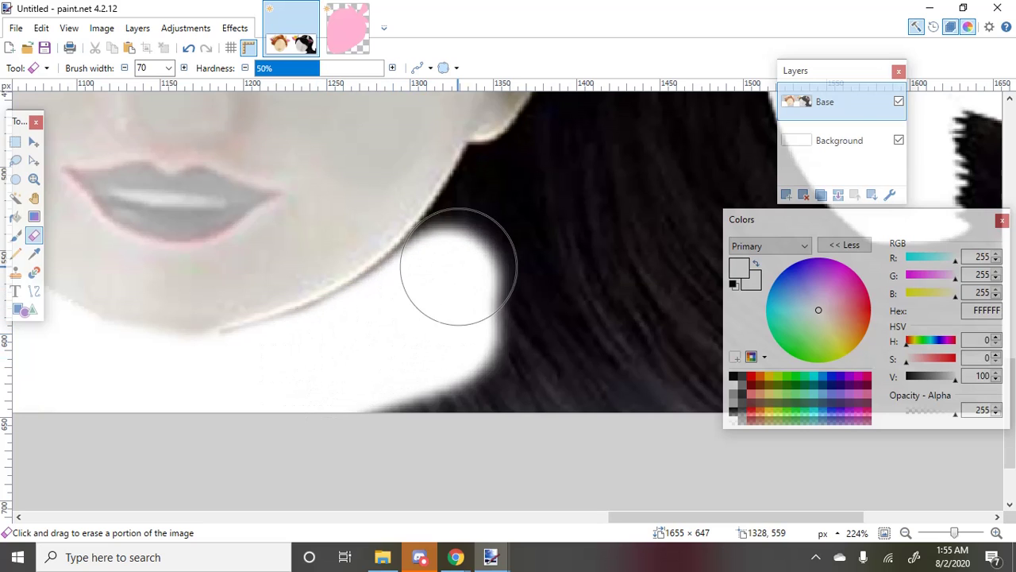
scroll(474, 288, up, 2)
mouse_move(488, 420)
mouse_down()
mouse_move(531, 319)
mouse_move(557, 225)
mouse_move(512, 350)
mouse_up()
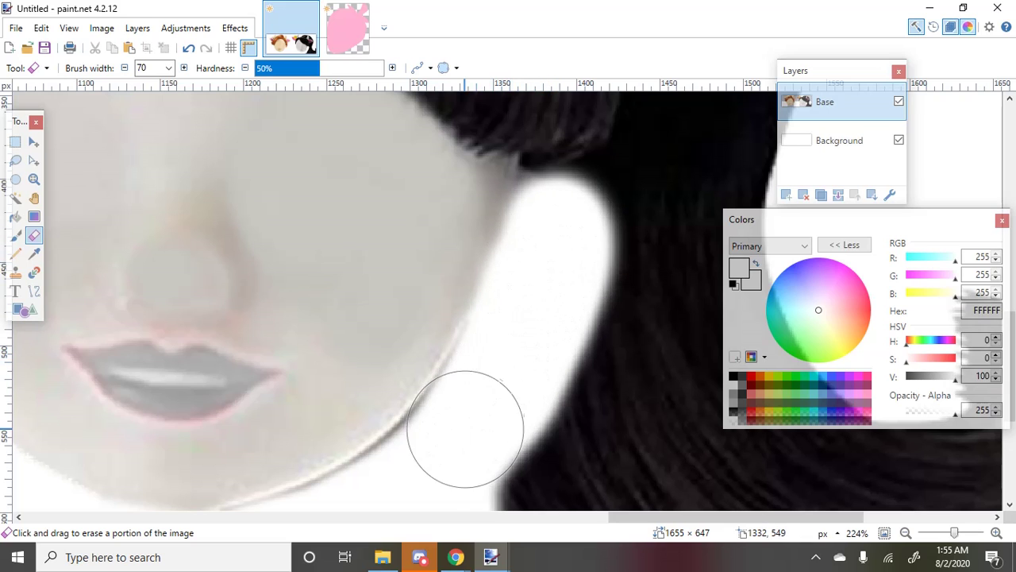
Erase the lower ponytail of the black-haired doll up to just below the right cow ear
ctrl+scroll(373, 481, down, 3)
mouse_move(440, 437)
mouse_down()
mouse_move(399, 471)
mouse_move(417, 485)
mouse_move(738, 414)
mouse_up()
mouse_move(652, 504)
mouse_down()
mouse_move(696, 285)
mouse_move(651, 409)
mouse_move(654, 345)
mouse_move(626, 365)
mouse_move(588, 424)
mouse_move(551, 444)
mouse_move(527, 400)
mouse_move(477, 389)
mouse_move(537, 414)
mouse_up()
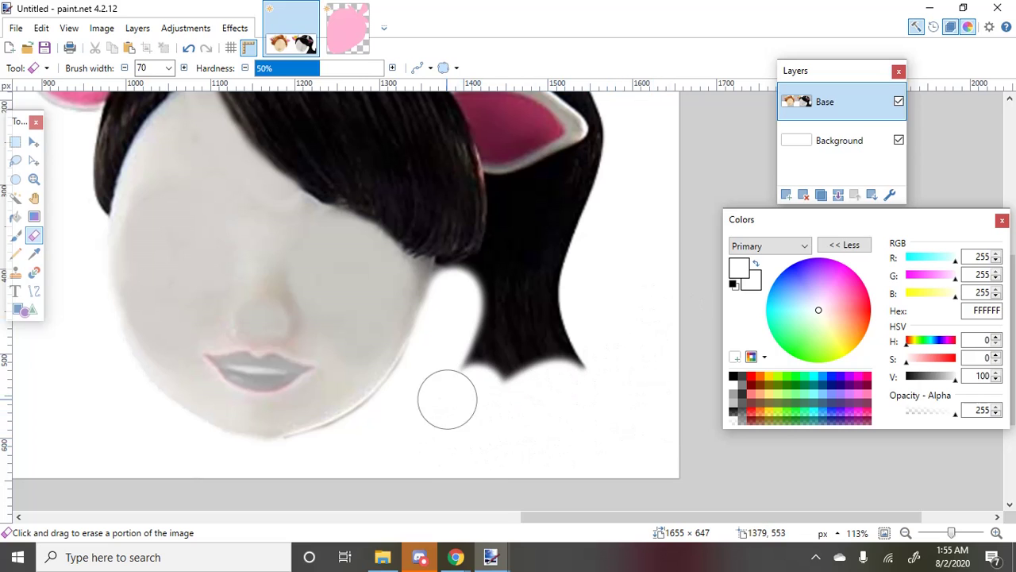
drag(446, 400, 481, 333)
scroll(495, 272, up, 3)
mouse_move(474, 294)
mouse_down()
mouse_move(563, 383)
mouse_move(520, 471)
mouse_move(703, 421)
mouse_move(620, 292)
mouse_move(562, 355)
mouse_move(507, 362)
mouse_move(563, 219)
mouse_move(631, 313)
mouse_up()
scroll(608, 334, up, 2)
scroll(624, 327, up, 2)
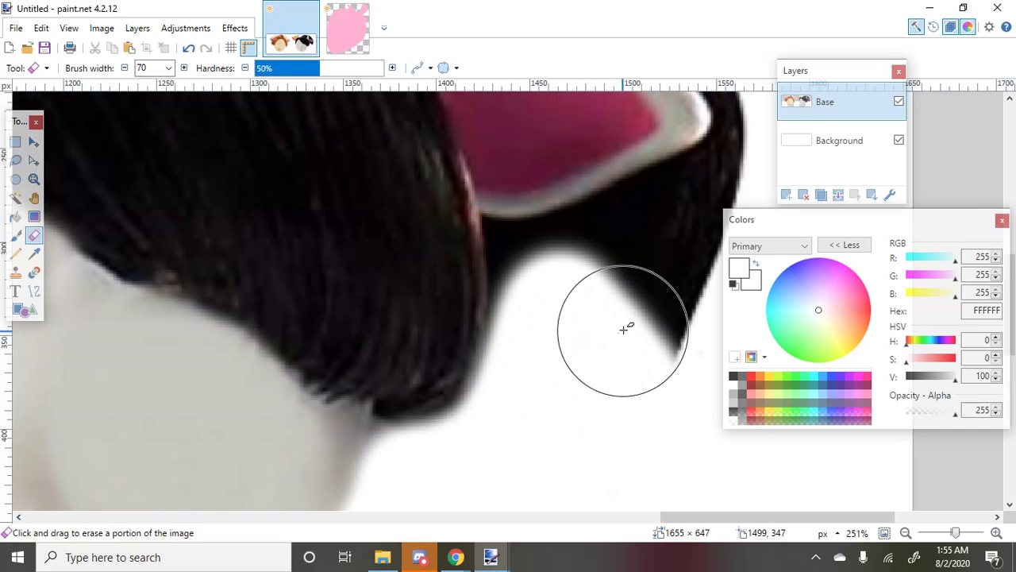
Erase the hair directly under the right cow ear with a 25-wide eraser, refining the corner by the fringe at width 8
click(168, 67)
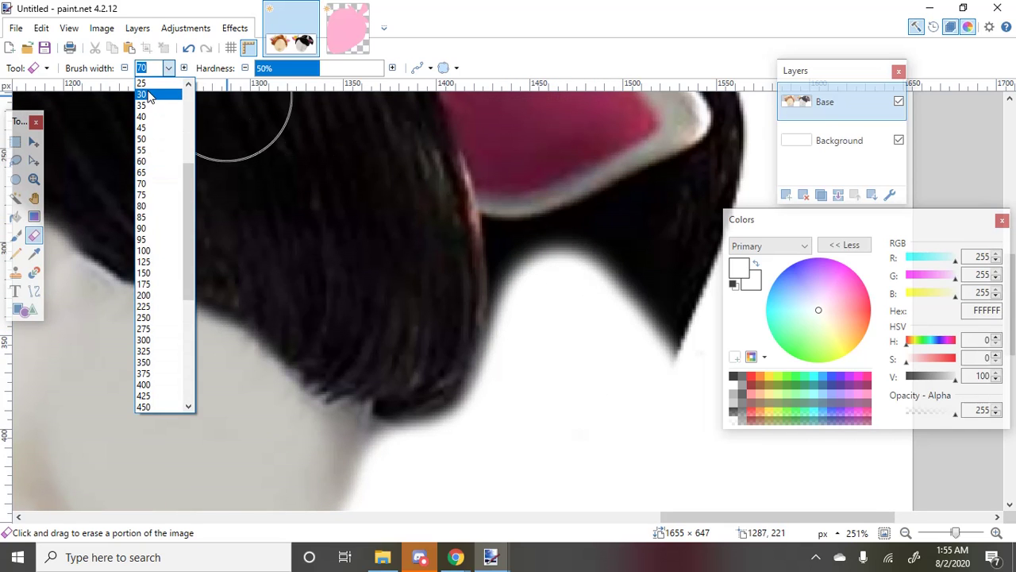
click(143, 83)
scroll(324, 156, up, 2)
mouse_move(521, 261)
mouse_down()
mouse_move(535, 277)
mouse_move(534, 425)
mouse_move(532, 254)
mouse_move(699, 208)
mouse_up()
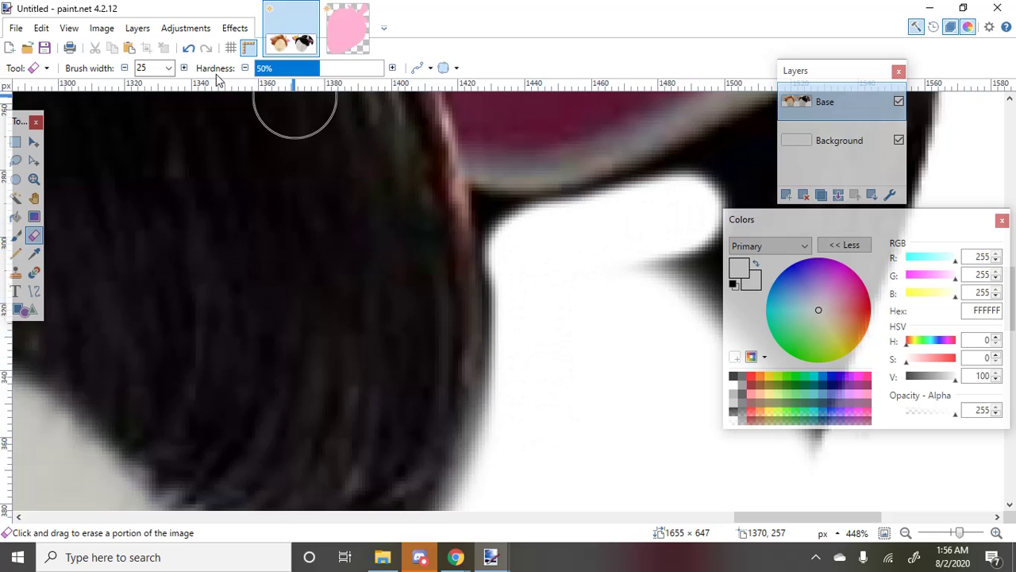
click(169, 70)
click(142, 159)
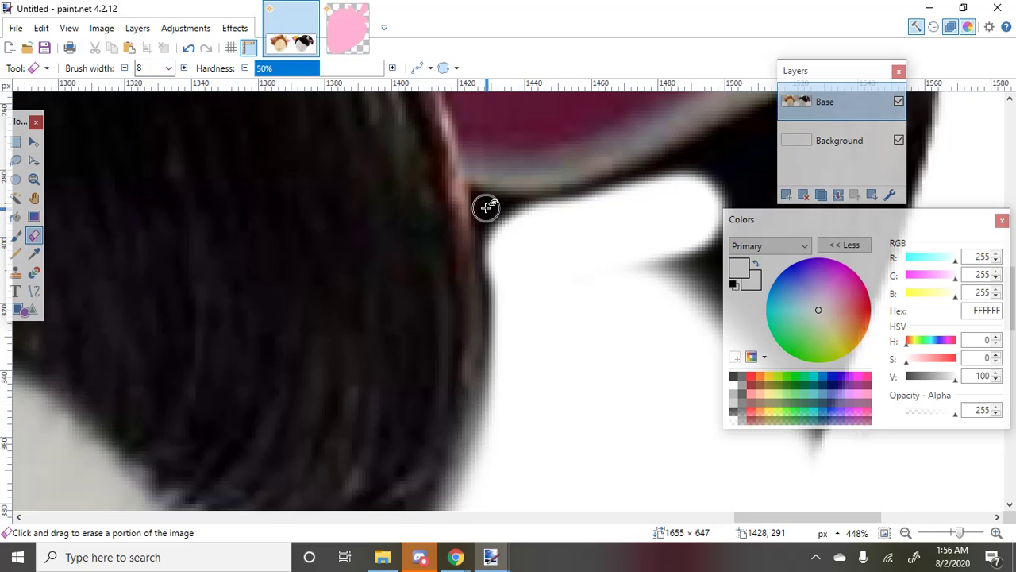
drag(487, 207, 501, 286)
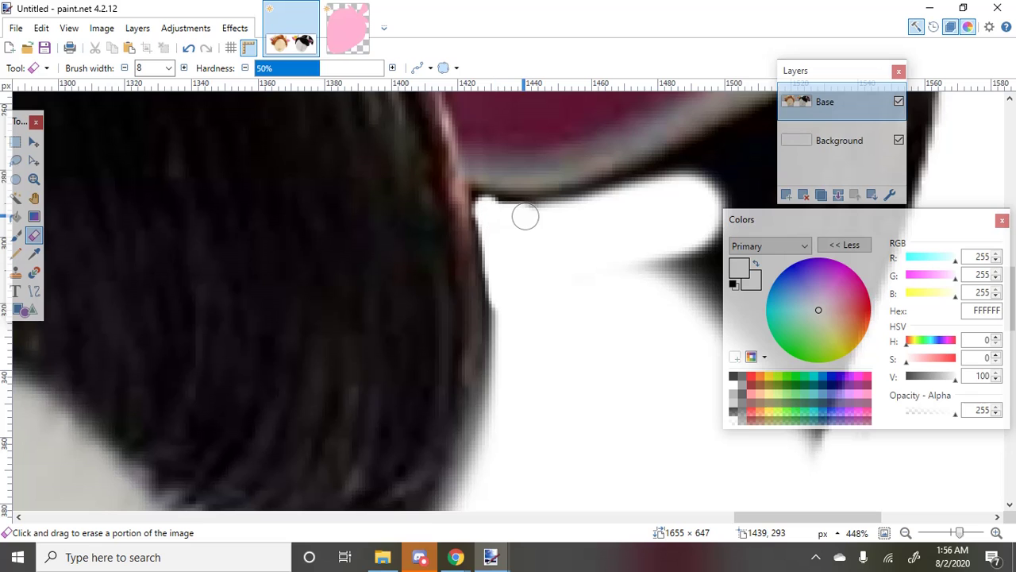
Erase the remaining ponytail hair below the right cow ear with a 35-wide eraser, following the ear's lower edge
scroll(532, 223, down, 2)
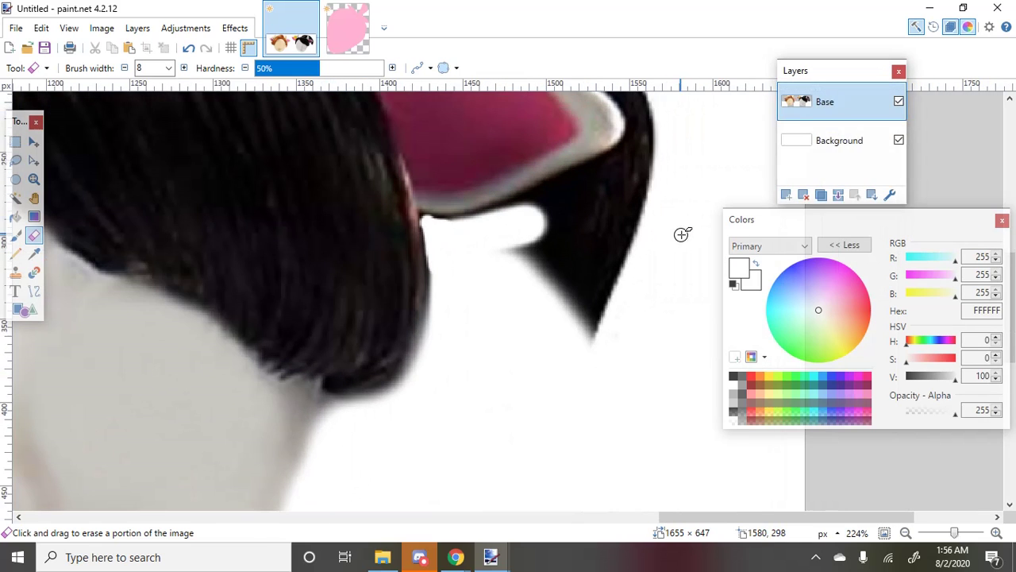
click(168, 69)
click(143, 138)
scroll(552, 220, up, 2)
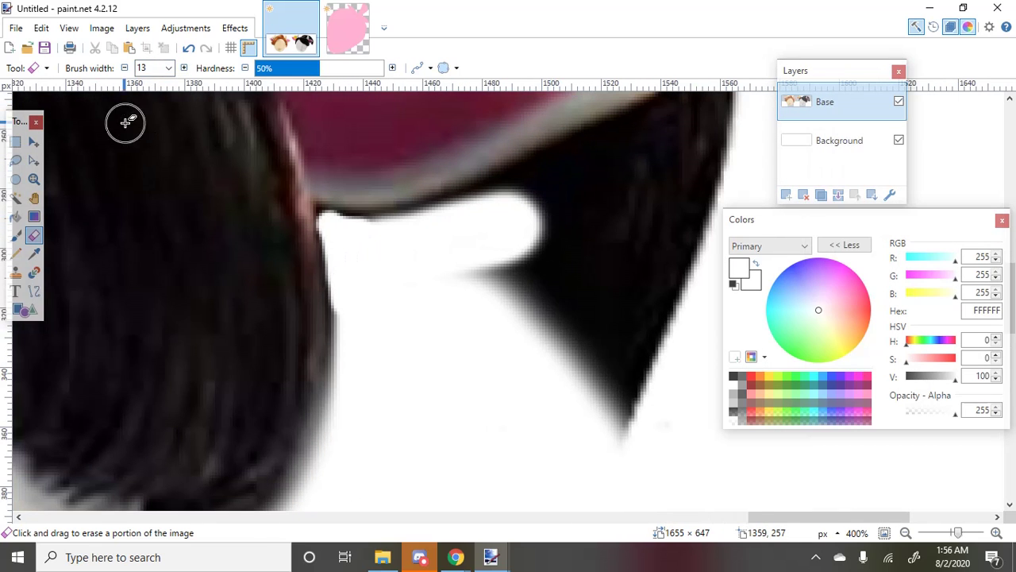
click(169, 68)
click(165, 148)
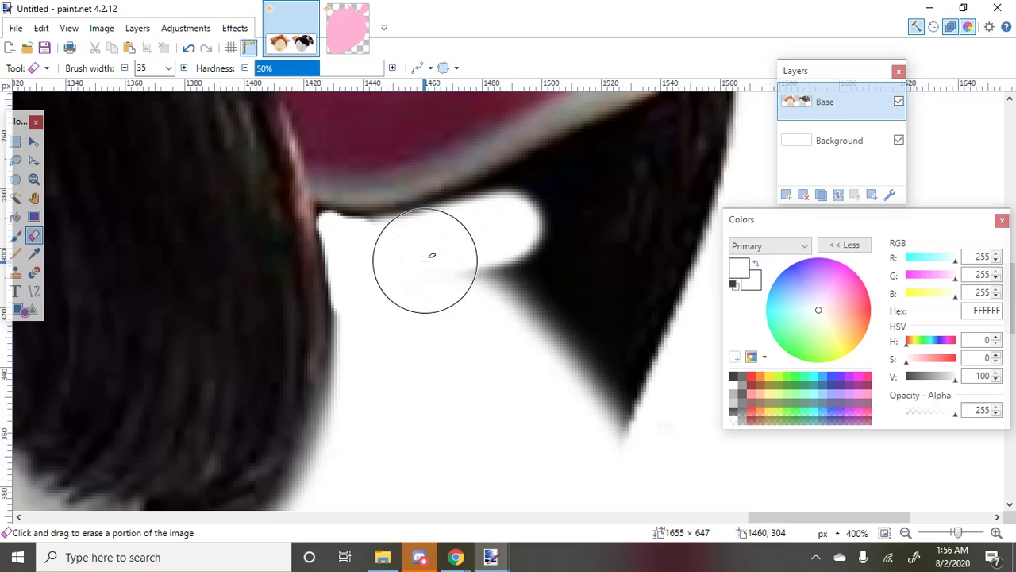
mouse_move(463, 240)
mouse_down()
mouse_move(605, 184)
mouse_move(520, 326)
mouse_move(653, 281)
mouse_move(599, 423)
mouse_move(641, 216)
mouse_move(642, 261)
mouse_up()
scroll(659, 214, down, 2)
scroll(336, 285, up, 3)
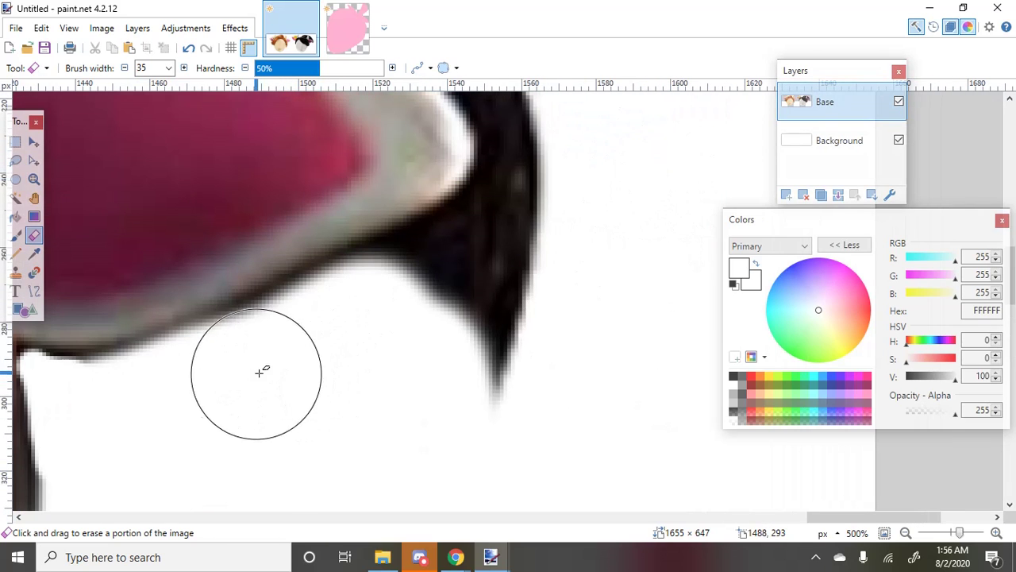
mouse_move(274, 362)
mouse_down()
mouse_move(447, 280)
mouse_move(485, 351)
mouse_up()
Erase the ponytail hair around the right cow ear's tip and along its upper edge
scroll(481, 389, up, 2)
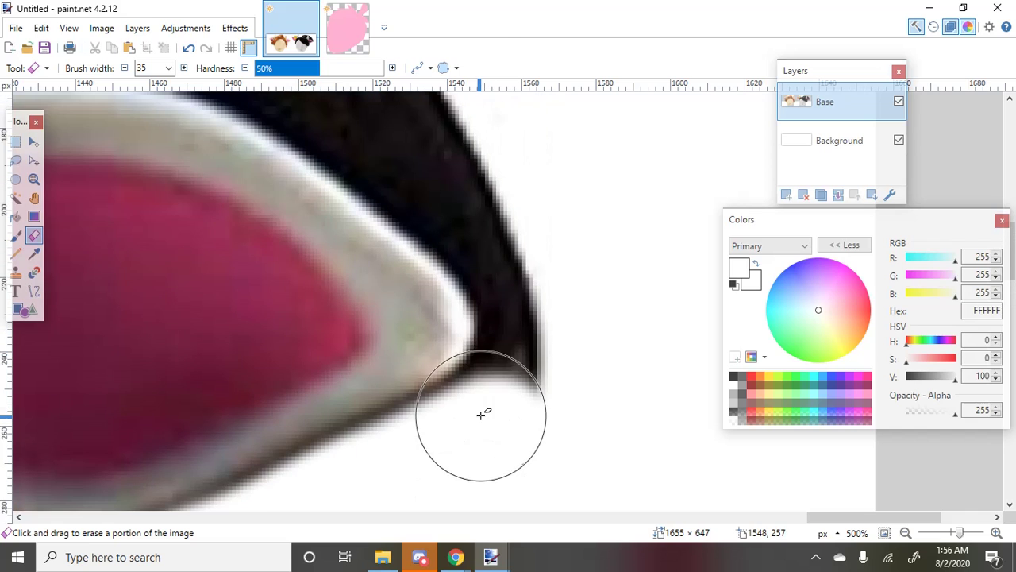
mouse_move(498, 422)
mouse_down()
mouse_move(537, 367)
mouse_move(559, 291)
mouse_move(501, 189)
mouse_move(455, 176)
mouse_up()
scroll(524, 212, down, 2)
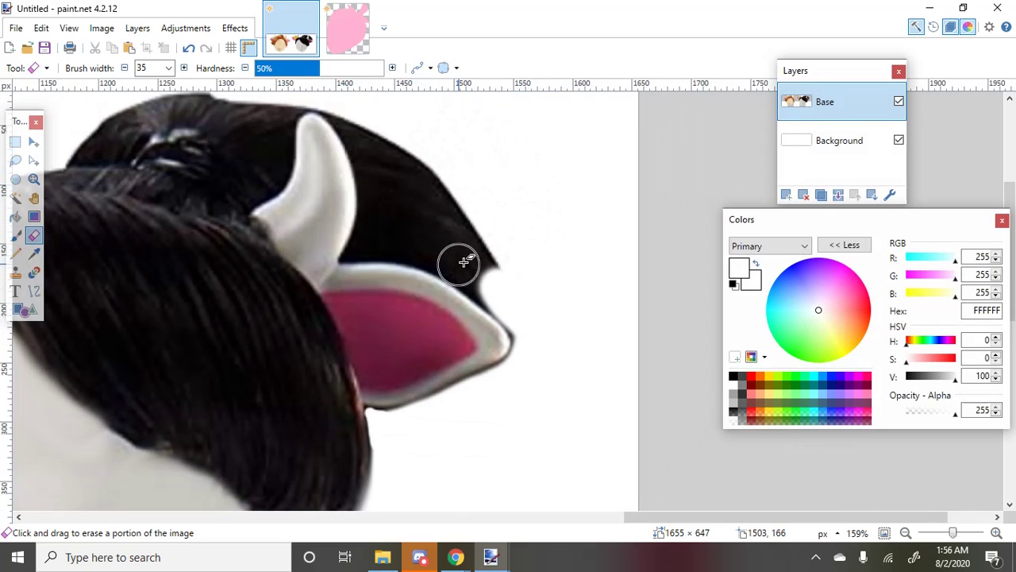
scroll(476, 265, up, 1)
scroll(556, 334, up, 4)
mouse_move(603, 356)
mouse_down()
mouse_move(510, 273)
mouse_move(419, 212)
mouse_up()
scroll(419, 212, down, 2)
scroll(290, 200, up, 1)
mouse_move(604, 225)
mouse_down()
mouse_move(651, 230)
mouse_move(453, 193)
mouse_move(376, 200)
mouse_up()
scroll(351, 211, down, 4)
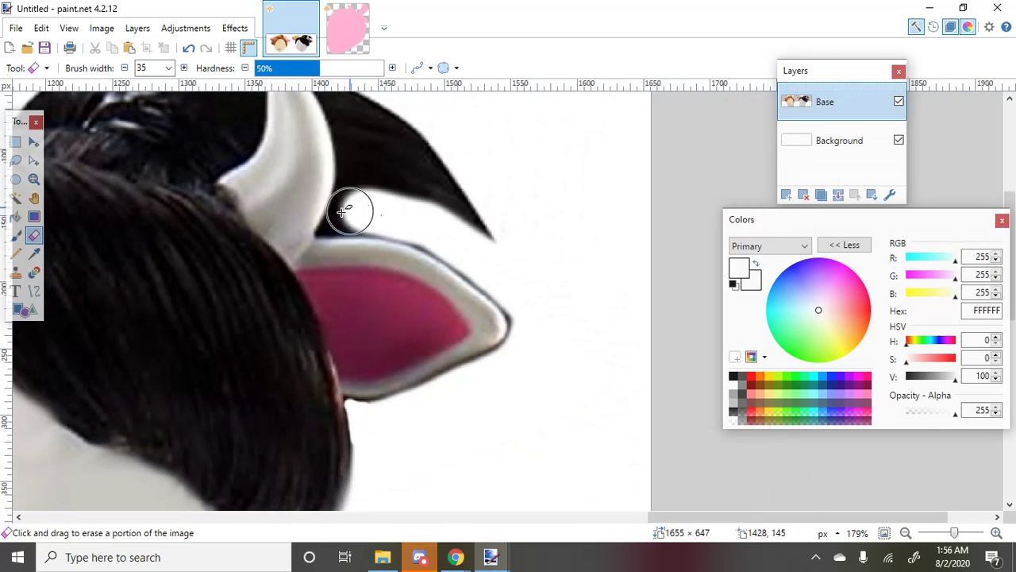
Erase a strip of ponytail hair along the outer side of the right horn, cutting through to the white background
scroll(376, 259, up, 1)
scroll(375, 258, up, 2)
scroll(369, 272, up, 2)
drag(347, 291, 349, 243)
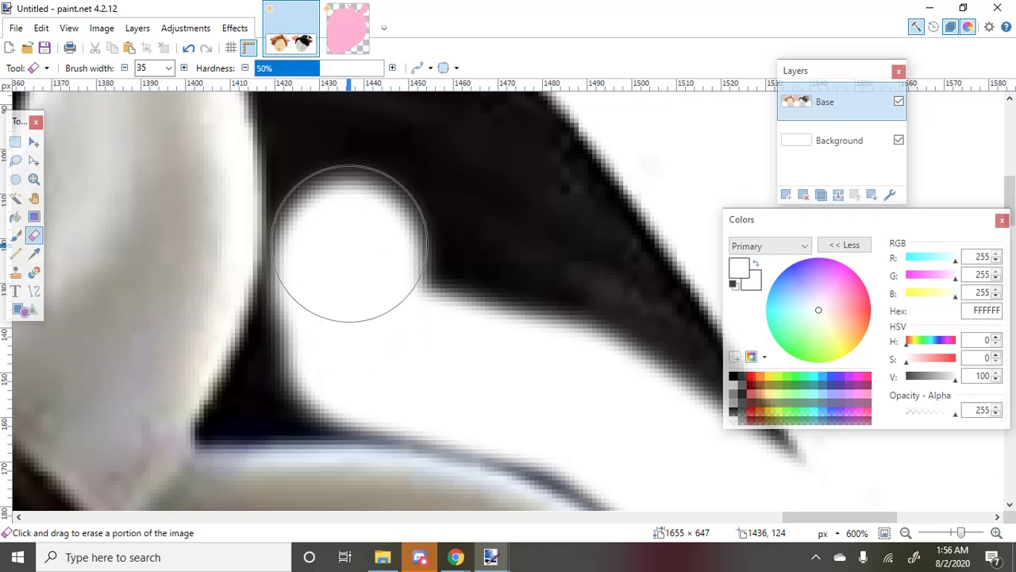
scroll(354, 242, up, 1)
drag(352, 356, 336, 225)
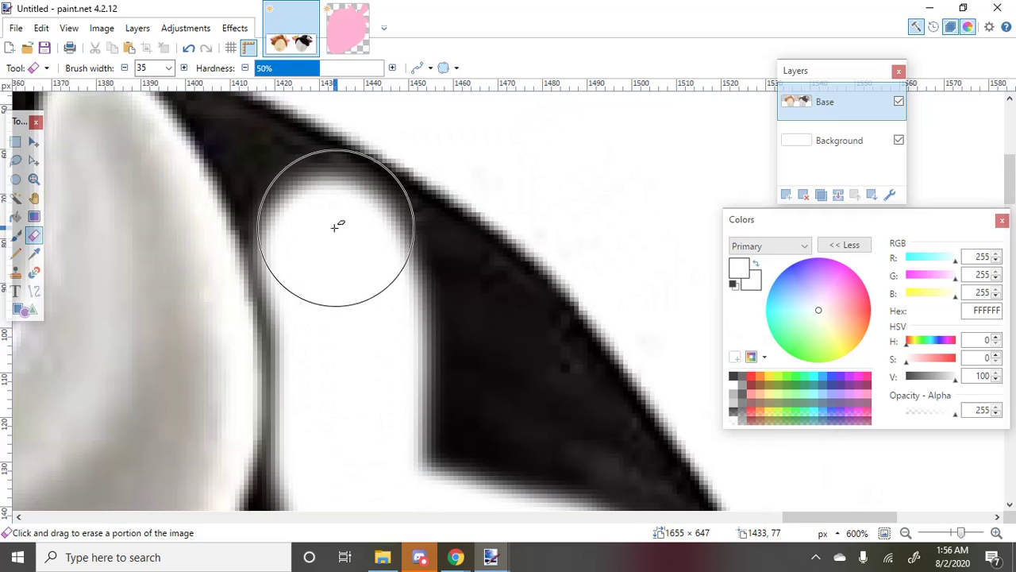
scroll(248, 210, up, 1)
scroll(390, 312, down, 1)
drag(389, 312, 445, 301)
scroll(497, 236, down, 3)
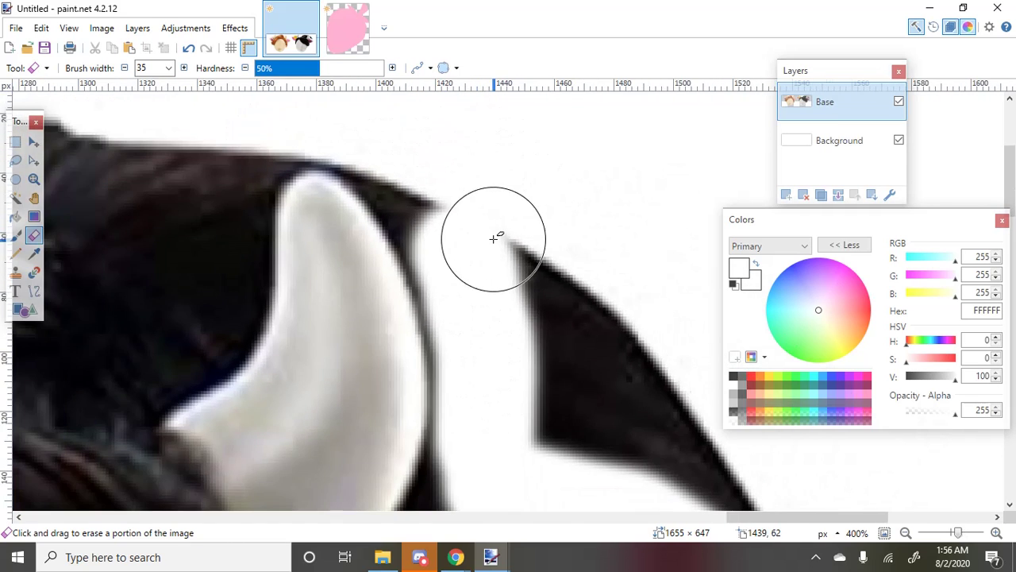
Erase the detached ponytail piece and the hair edge around the right horn's tip
scroll(268, 190, up, 4)
mouse_move(641, 318)
mouse_down()
mouse_move(578, 204)
mouse_move(553, 228)
mouse_move(567, 265)
mouse_move(470, 162)
mouse_move(249, 143)
mouse_up()
scroll(553, 228, up, 1)
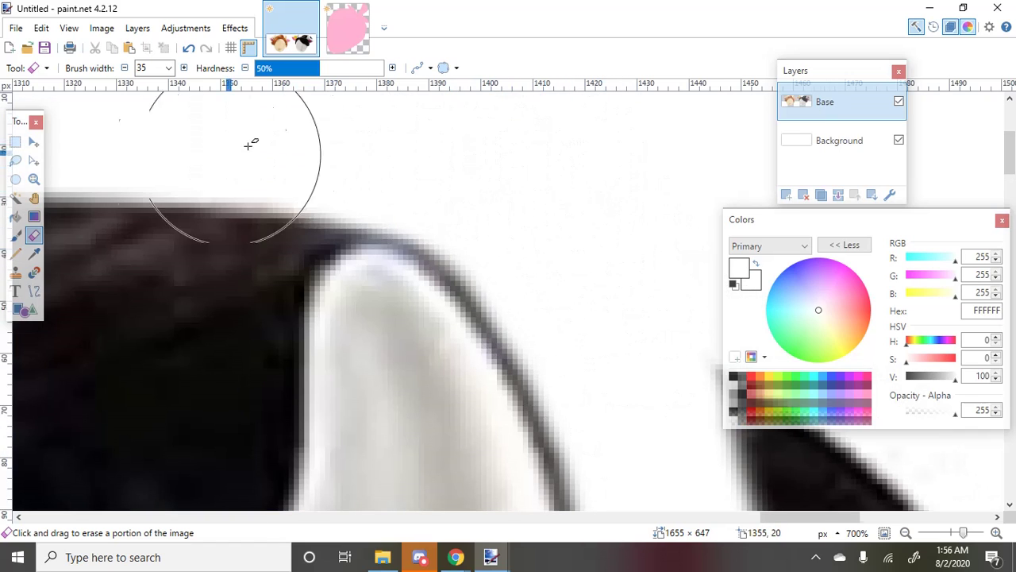
scroll(181, 209, down, 4)
mouse_move(347, 314)
mouse_down()
mouse_move(285, 215)
mouse_move(421, 346)
mouse_move(409, 355)
mouse_move(320, 294)
mouse_up()
scroll(184, 104, up, 3)
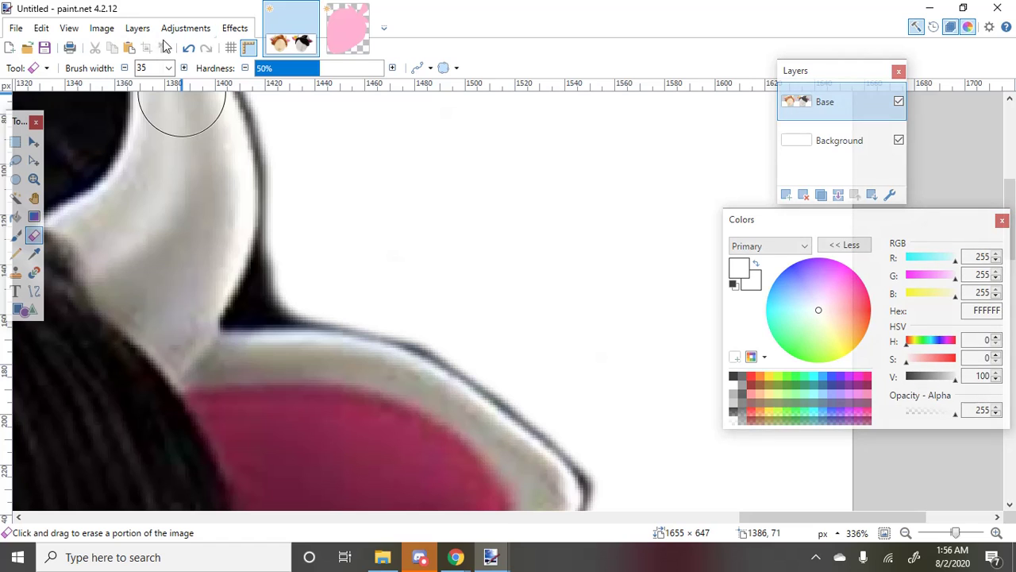
Erase the black wedge of hair between the right horn and cow ear with a 10-wide eraser
click(168, 70)
click(151, 179)
scroll(333, 304, up, 4)
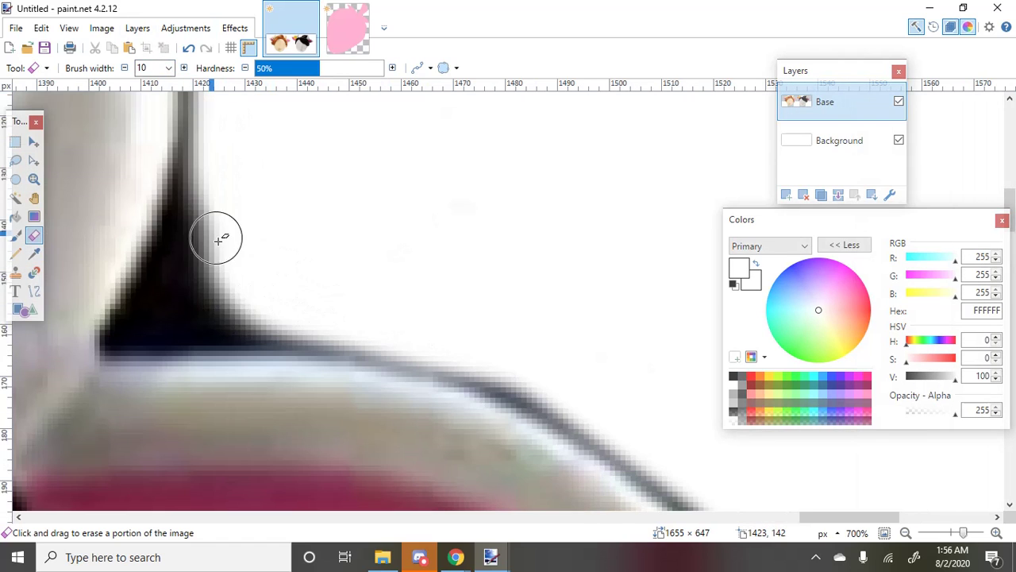
mouse_move(208, 200)
mouse_down()
mouse_move(145, 321)
mouse_move(189, 313)
mouse_move(299, 328)
mouse_move(297, 309)
mouse_move(209, 279)
mouse_move(234, 271)
mouse_move(314, 311)
mouse_move(207, 326)
mouse_move(348, 317)
mouse_move(405, 335)
mouse_move(186, 317)
mouse_move(279, 319)
mouse_up()
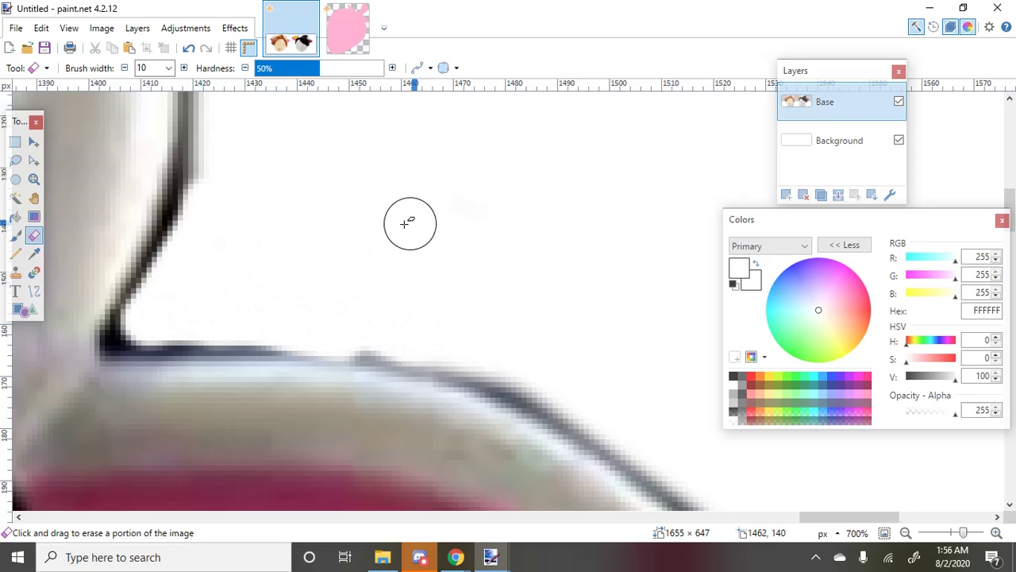
scroll(405, 223, down, 5)
scroll(266, 154, down, 3)
scroll(266, 153, up, 4)
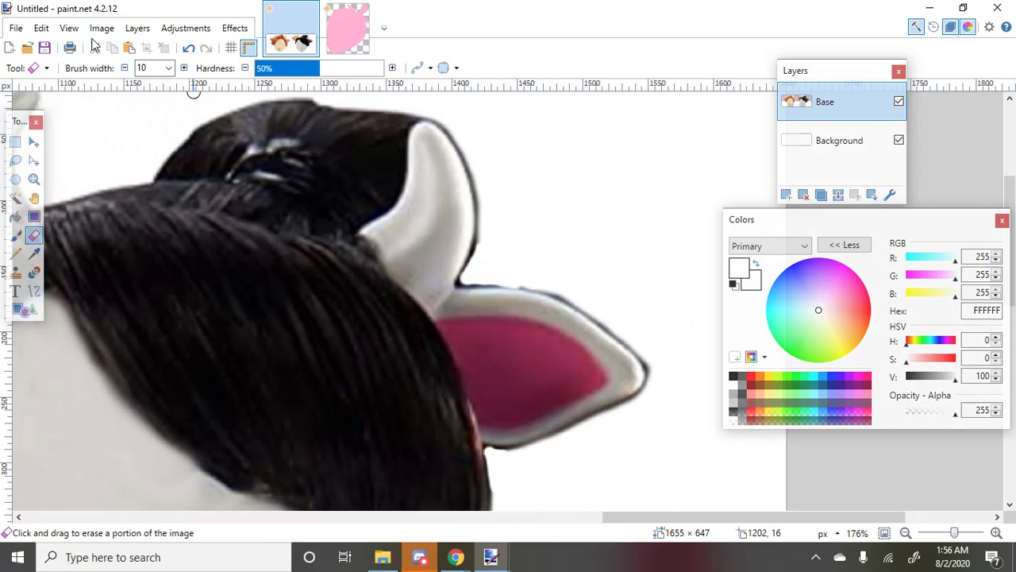
Erase a strip through the base of the black-haired doll's ponytail with a 35-wide eraser, undoing the first stroke
click(169, 67)
click(163, 139)
scroll(154, 166, up, 5)
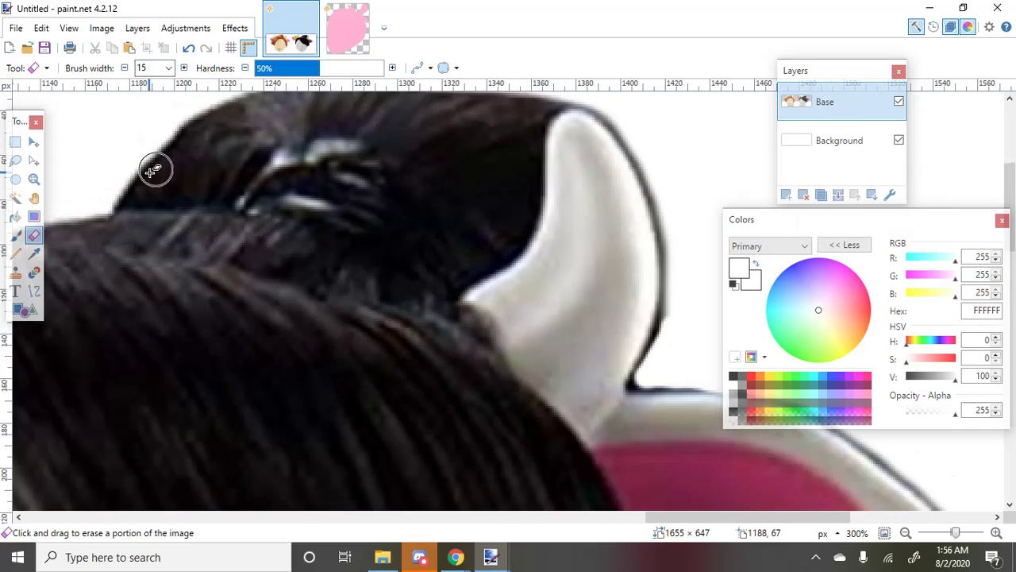
click(169, 68)
click(158, 127)
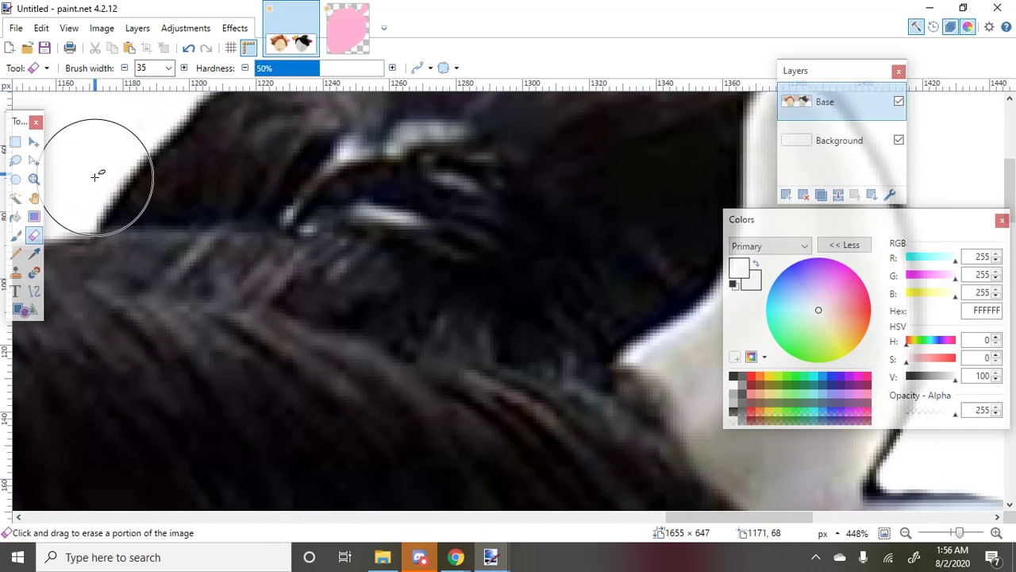
mouse_move(97, 179)
mouse_down()
mouse_move(179, 168)
mouse_move(186, 176)
mouse_up()
key(ctrl+z)
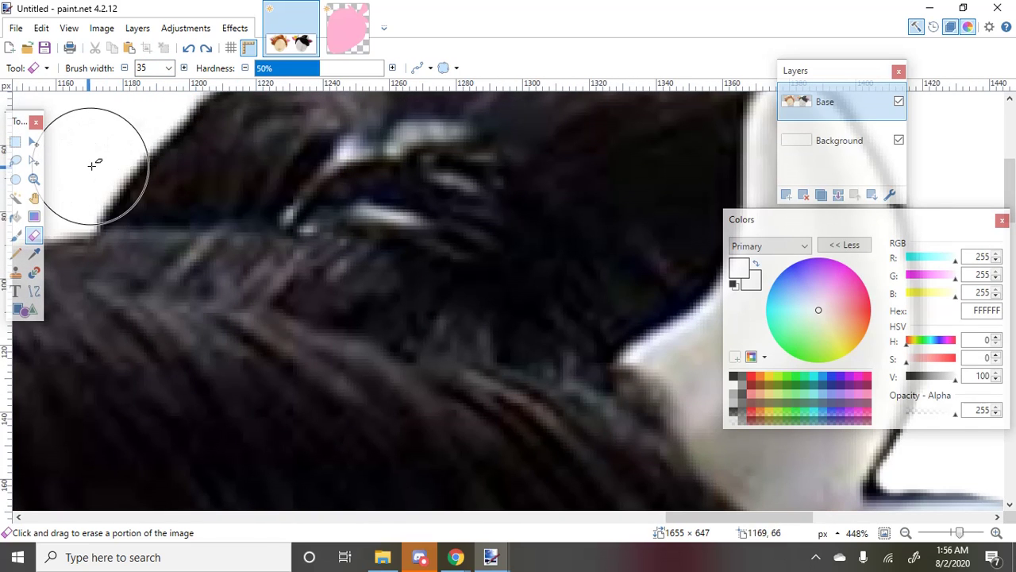
mouse_move(93, 167)
mouse_down()
mouse_move(362, 182)
mouse_move(527, 227)
mouse_move(619, 273)
mouse_move(426, 215)
mouse_up()
scroll(157, 326, down, 2)
scroll(649, 95, up, 2)
Erase the hair along the right horn's inner side and the rest of the raised ponytail above the head
mouse_move(468, 299)
mouse_down()
mouse_move(452, 293)
mouse_move(450, 195)
mouse_up()
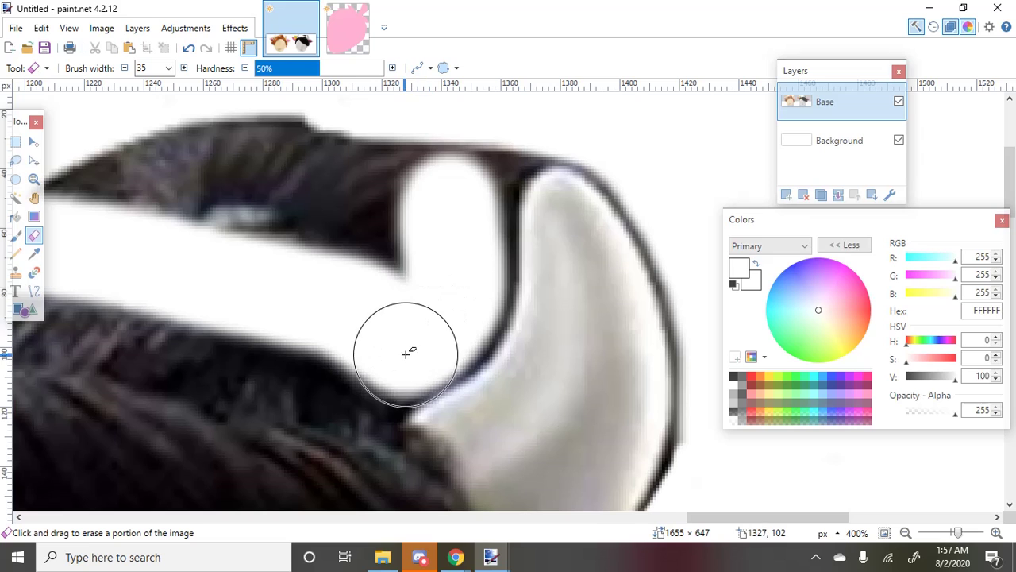
drag(456, 290, 447, 212)
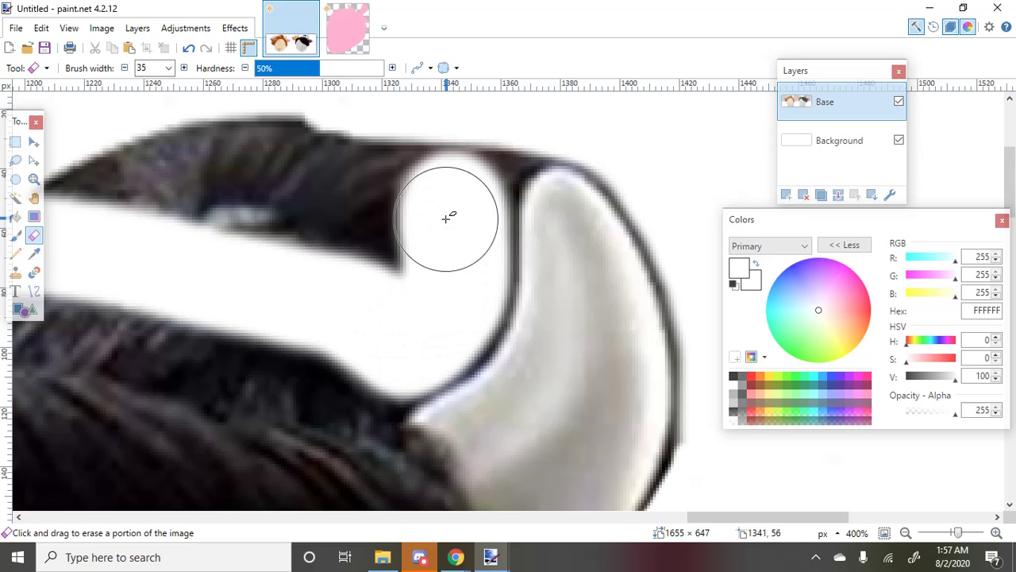
scroll(452, 227, up, 1)
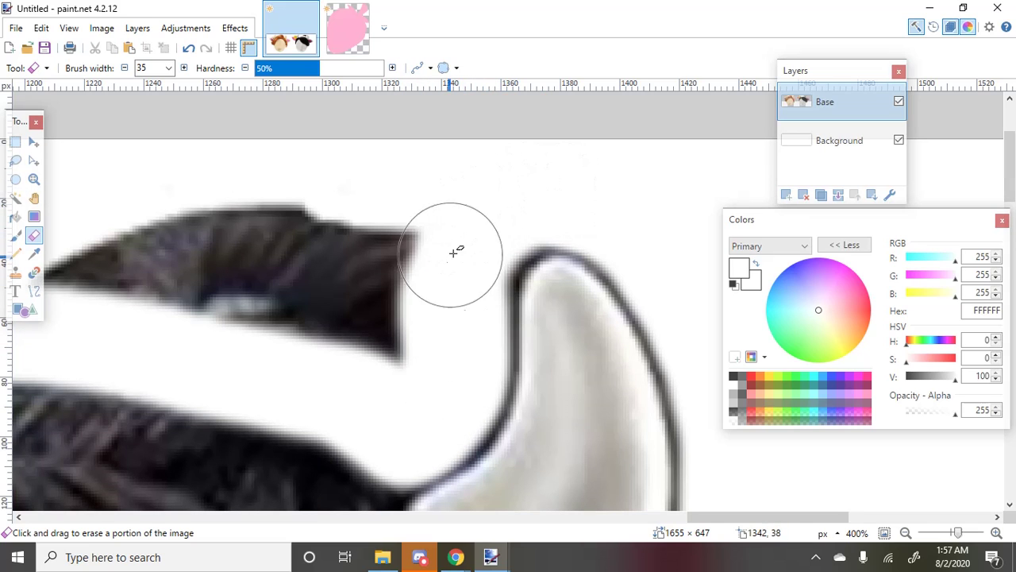
mouse_move(453, 245)
mouse_down()
mouse_move(429, 267)
mouse_move(418, 248)
mouse_move(399, 312)
mouse_move(245, 284)
mouse_move(143, 246)
mouse_move(44, 269)
mouse_move(239, 288)
mouse_up()
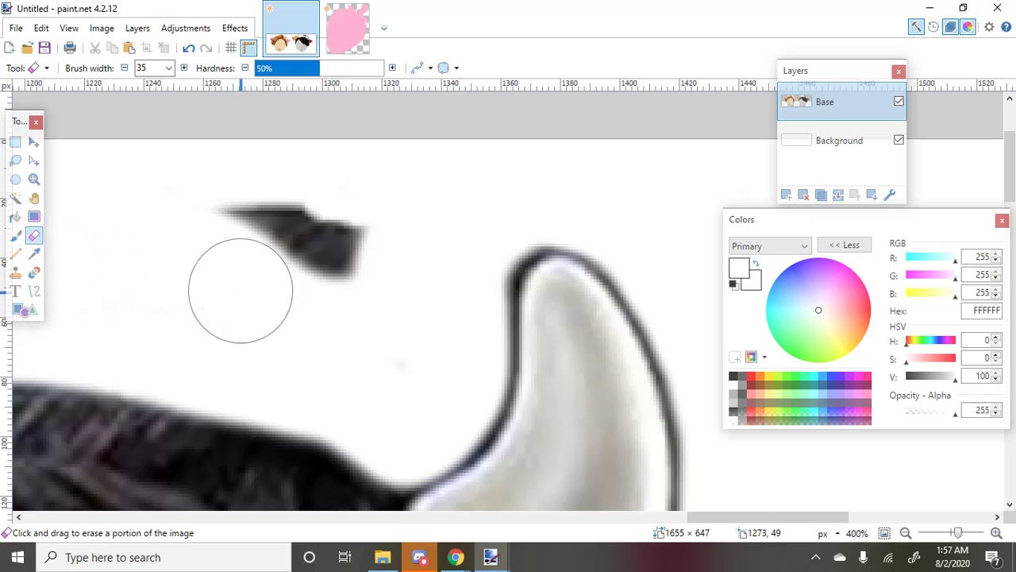
scroll(231, 285, down, 2)
mouse_move(140, 267)
mouse_down()
mouse_move(273, 230)
mouse_move(229, 233)
mouse_up()
scroll(236, 233, down, 1)
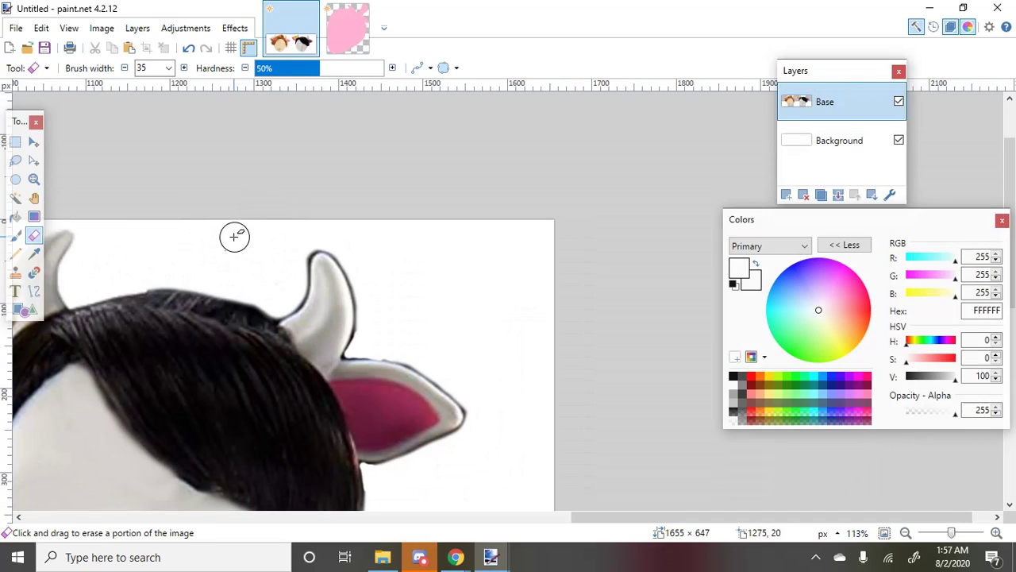
Select the entire Base layer and apply the Sepia adjustment to both doll heads
scroll(143, 229, up, 3)
scroll(222, 278, down, 8)
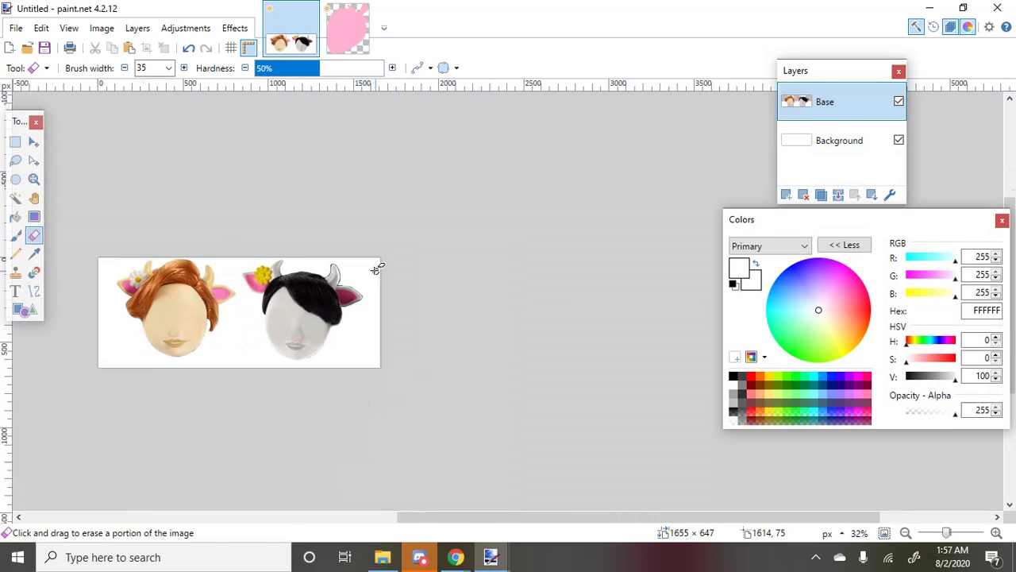
scroll(150, 357, up, 2)
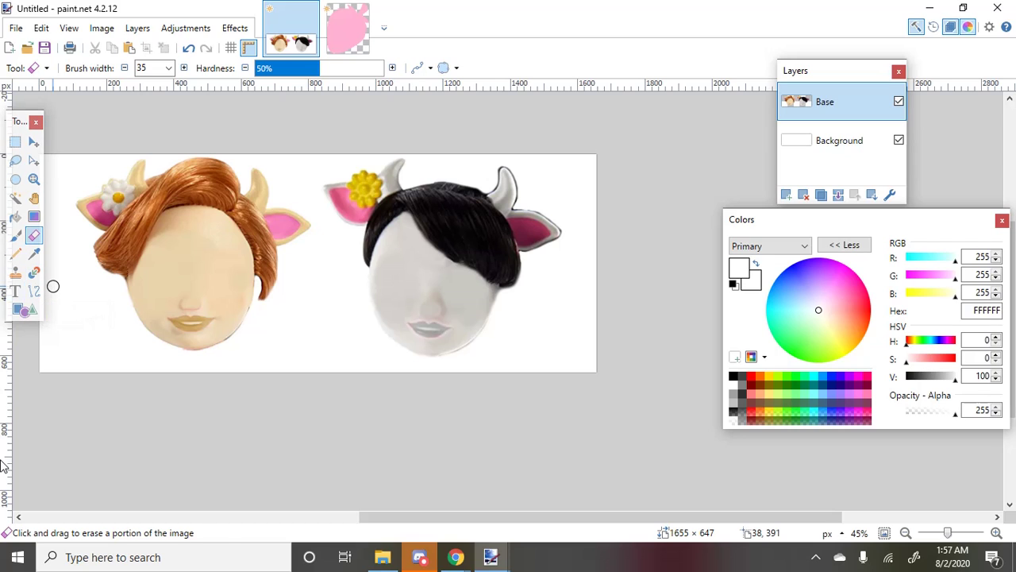
key(ctrl+a)
key(ctrl+shift+e)
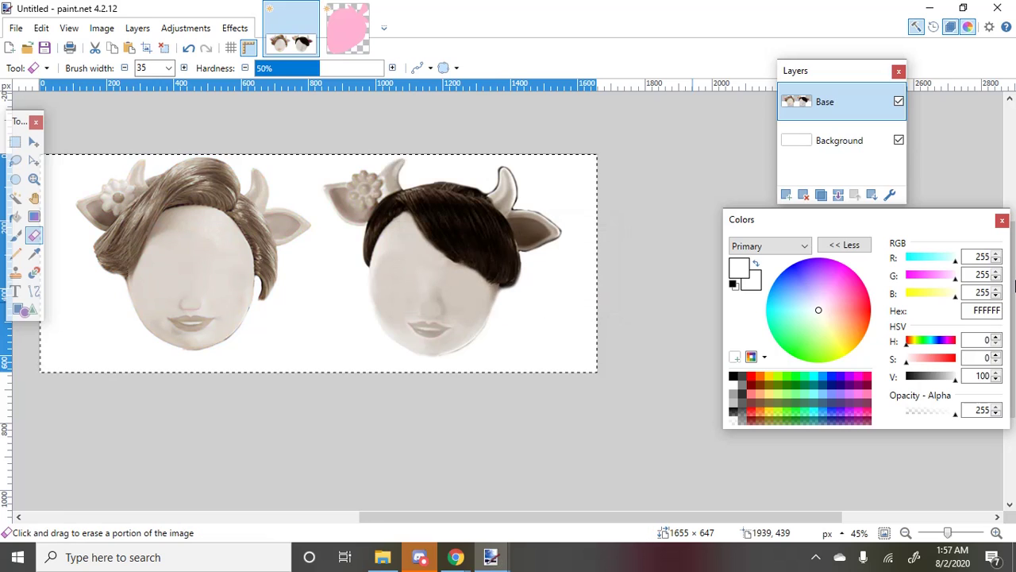
Tint both heads reddish pink with Hue / Saturation, setting hue to -28, saturation to 138 and lightness to -4
key(ctrl+shift+u)
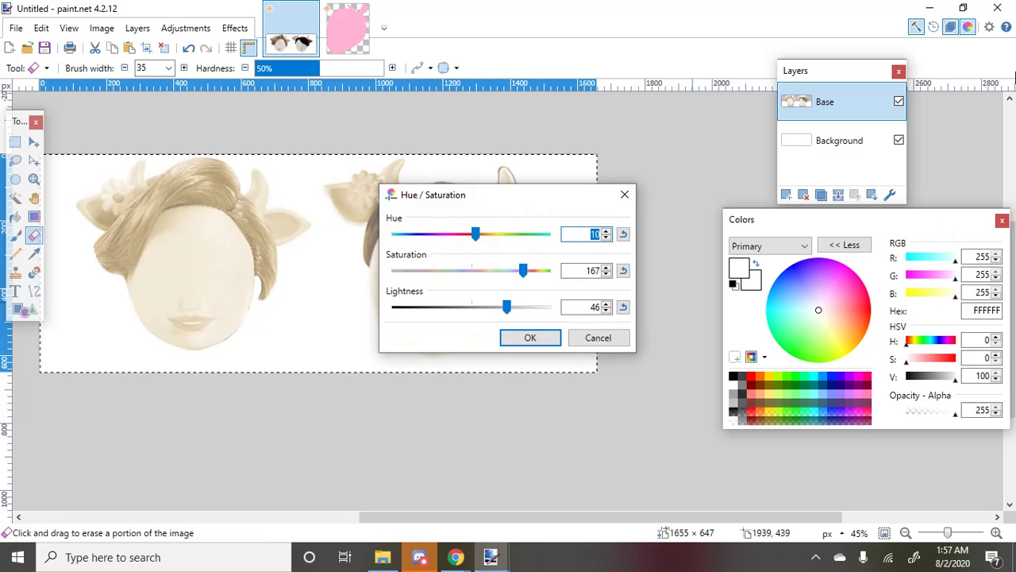
drag(511, 313, 472, 307)
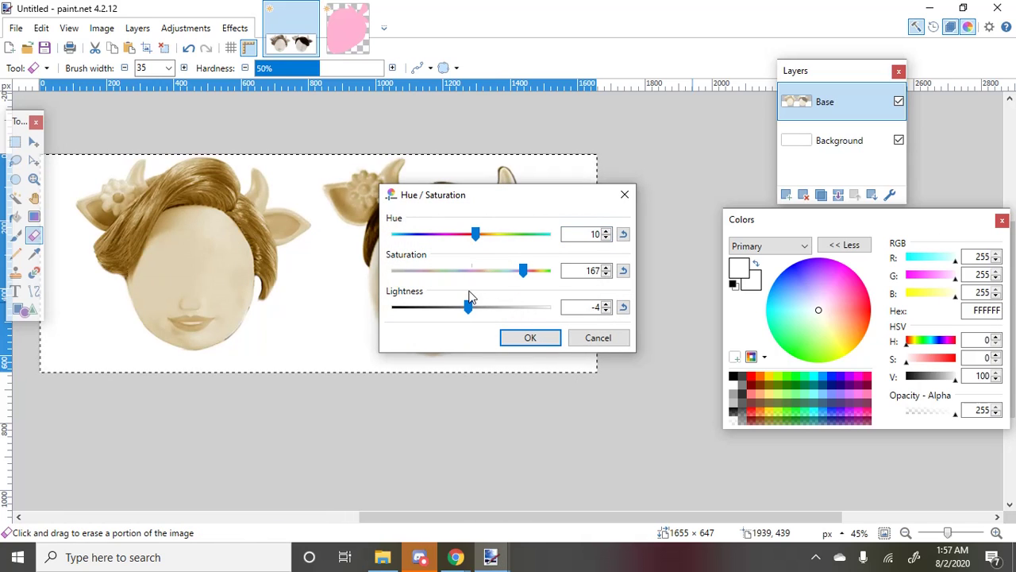
mouse_move(474, 240)
mouse_down()
mouse_move(460, 236)
mouse_move(463, 245)
mouse_up()
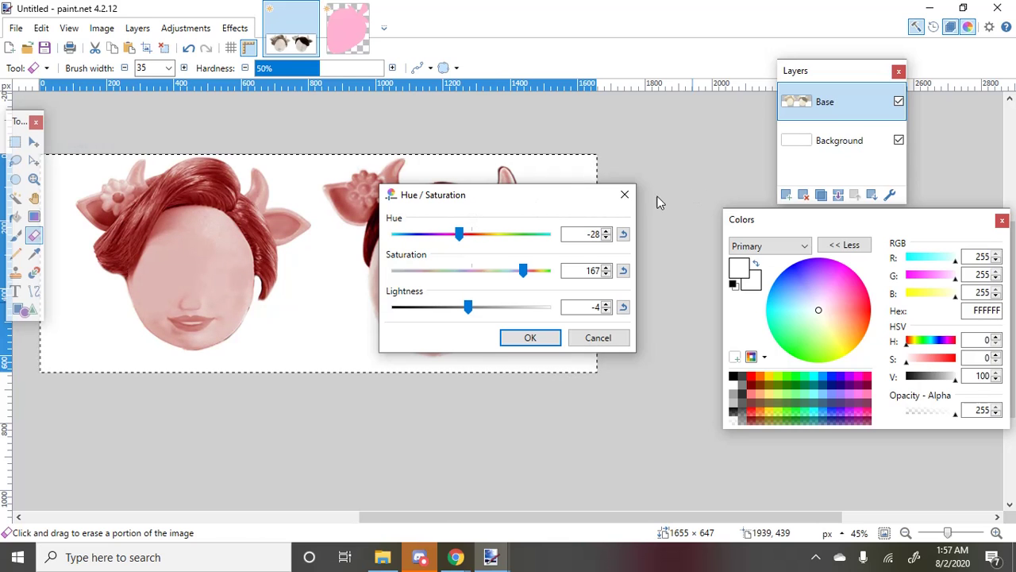
drag(544, 189, 736, 119)
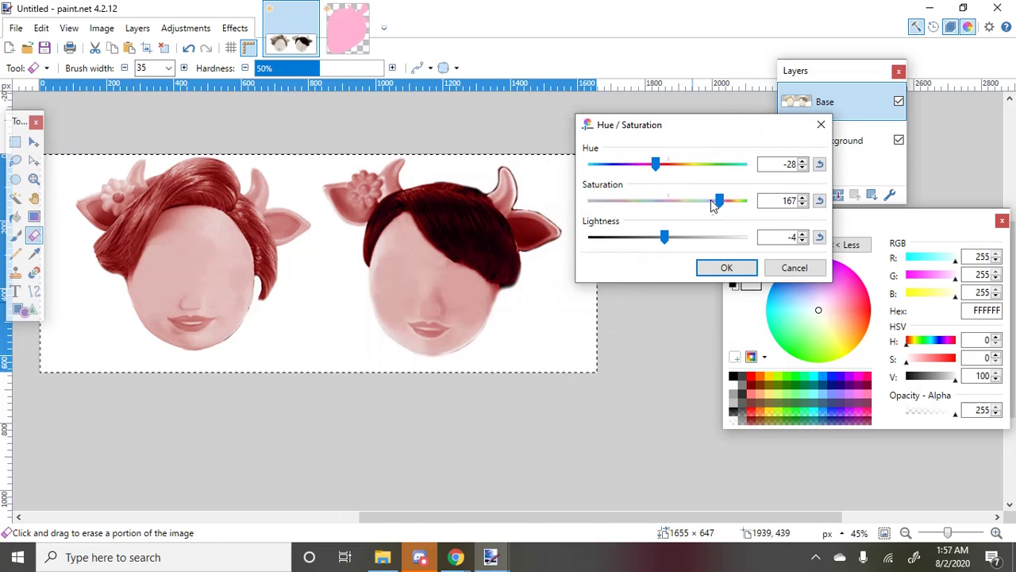
drag(719, 200, 697, 200)
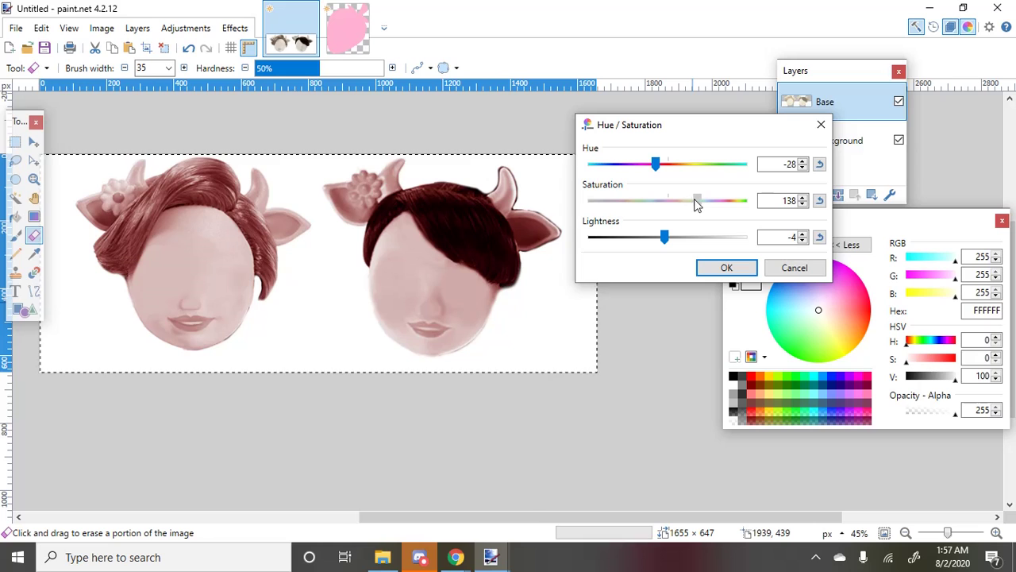
click(703, 268)
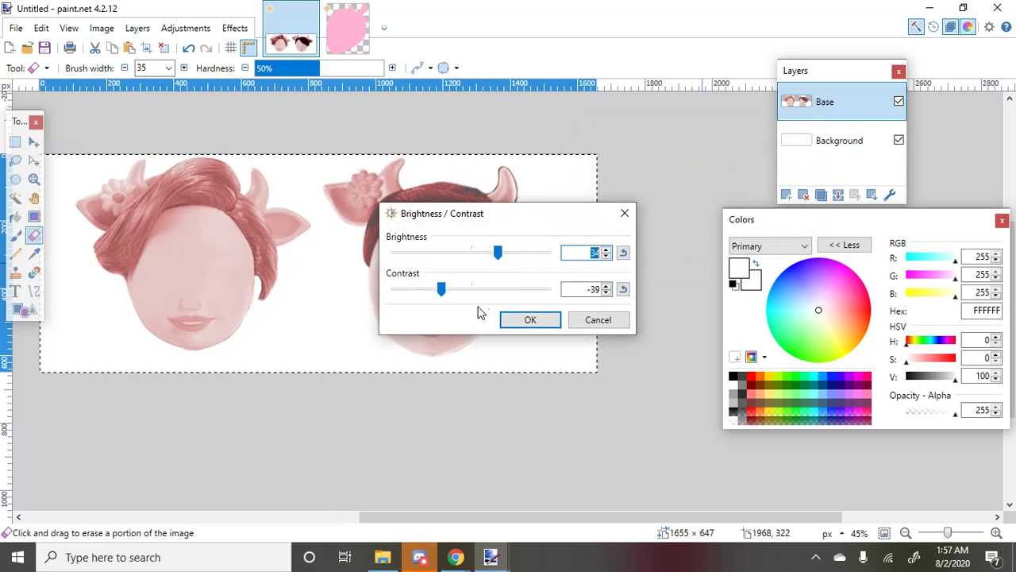
Adjust the Base layer's Brightness / Contrast, setting brightness to 32 and reducing the contrast
drag(535, 218, 719, 181)
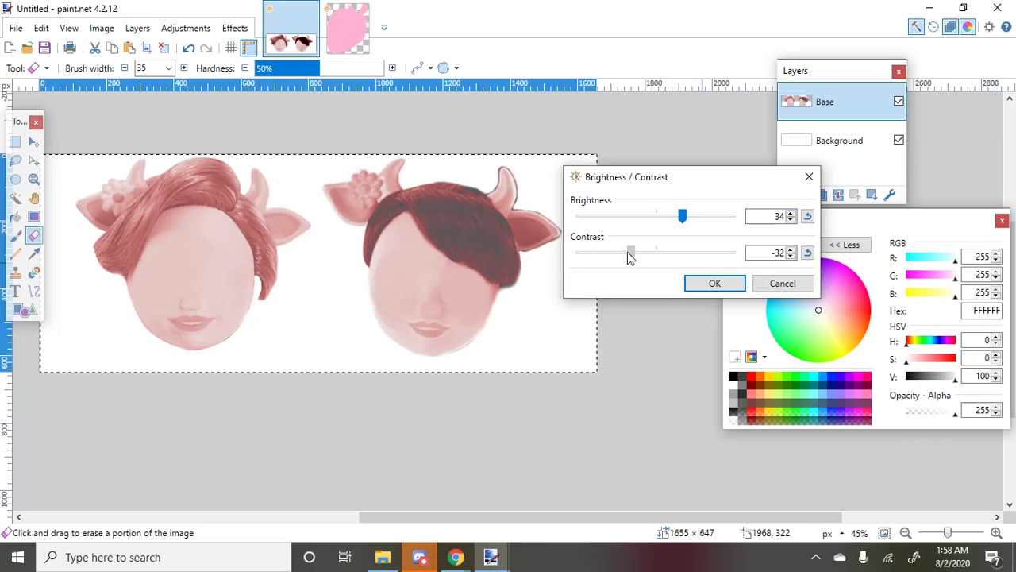
mouse_move(629, 255)
mouse_down()
mouse_move(646, 254)
mouse_move(632, 263)
mouse_up()
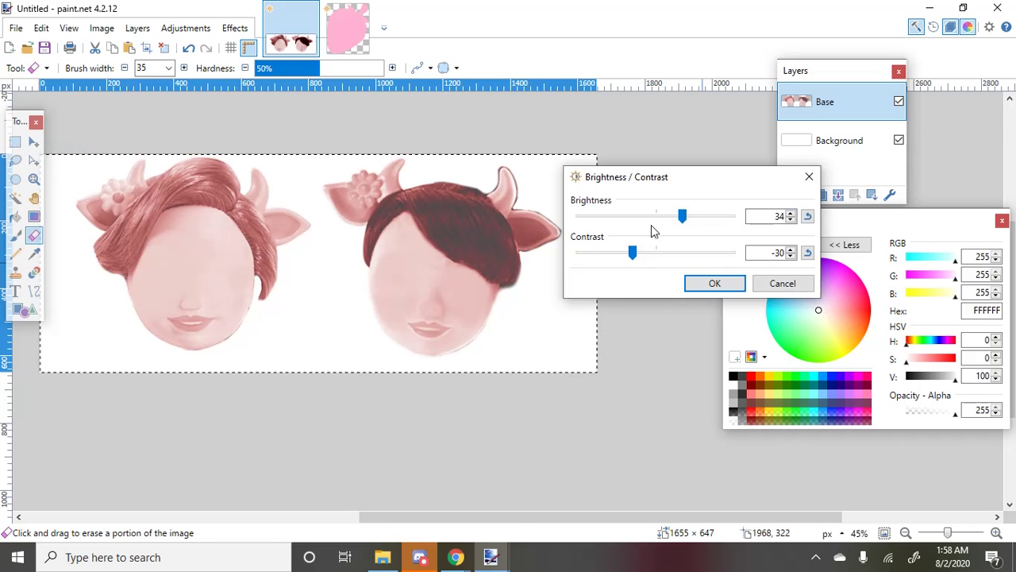
drag(687, 219, 672, 220)
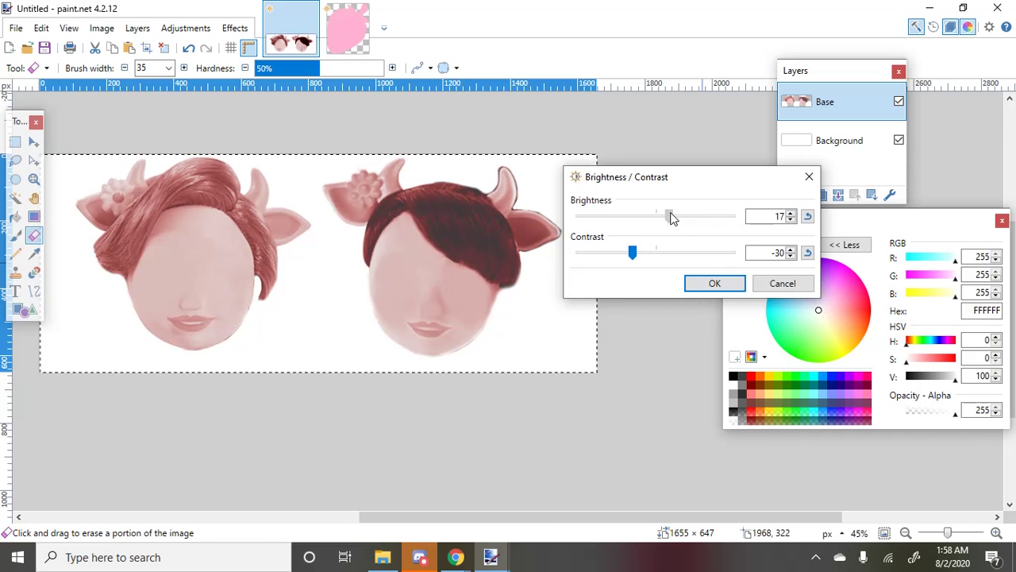
click(639, 252)
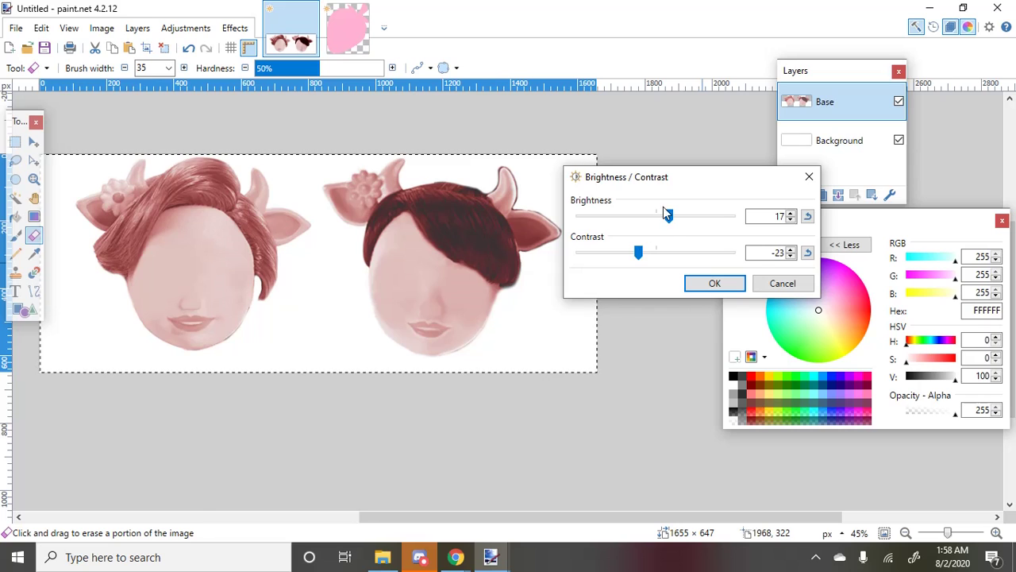
mouse_move(667, 214)
mouse_down()
mouse_move(658, 220)
mouse_move(677, 216)
mouse_up()
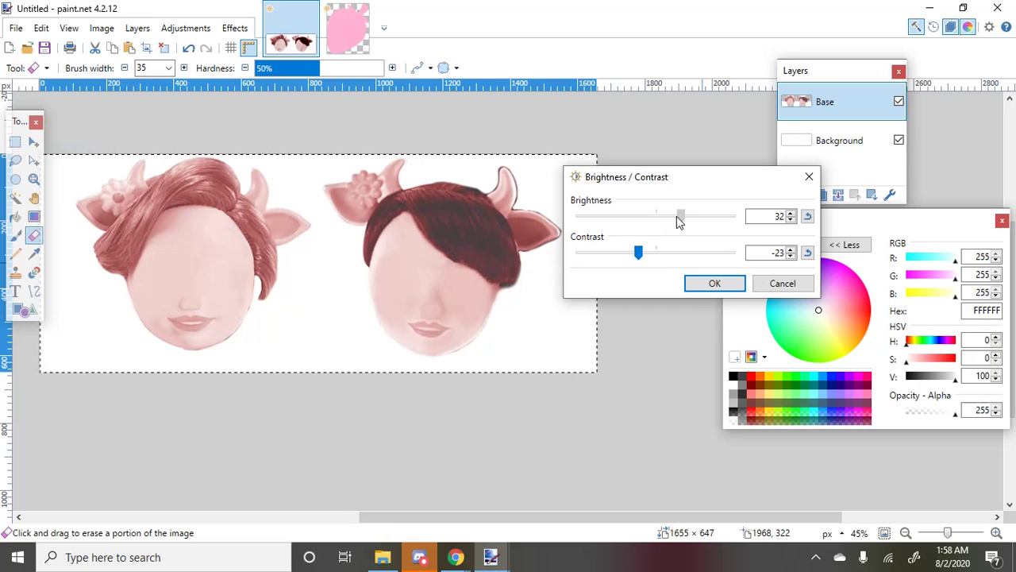
drag(637, 251, 630, 252)
click(697, 286)
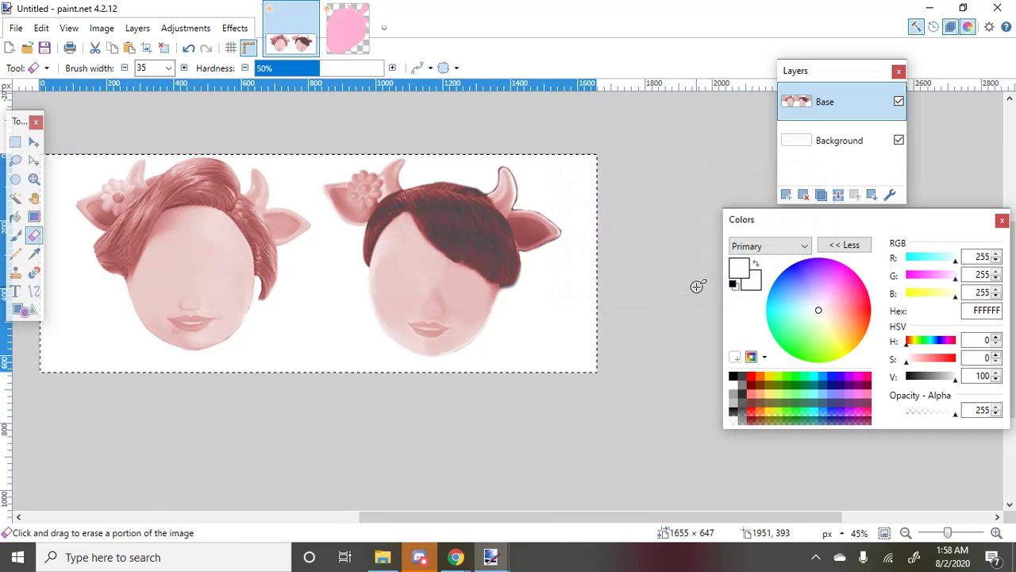
Save the image in the Downloads folder as a paint.net file named Strawberry Cows
key(ctrl+s)
text(St)
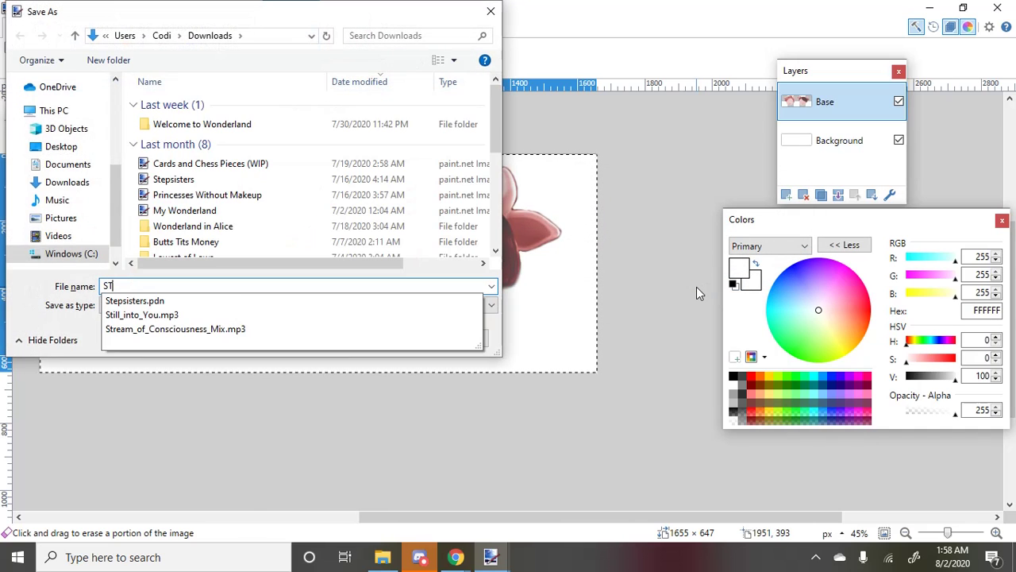
text(rawberry Cows)
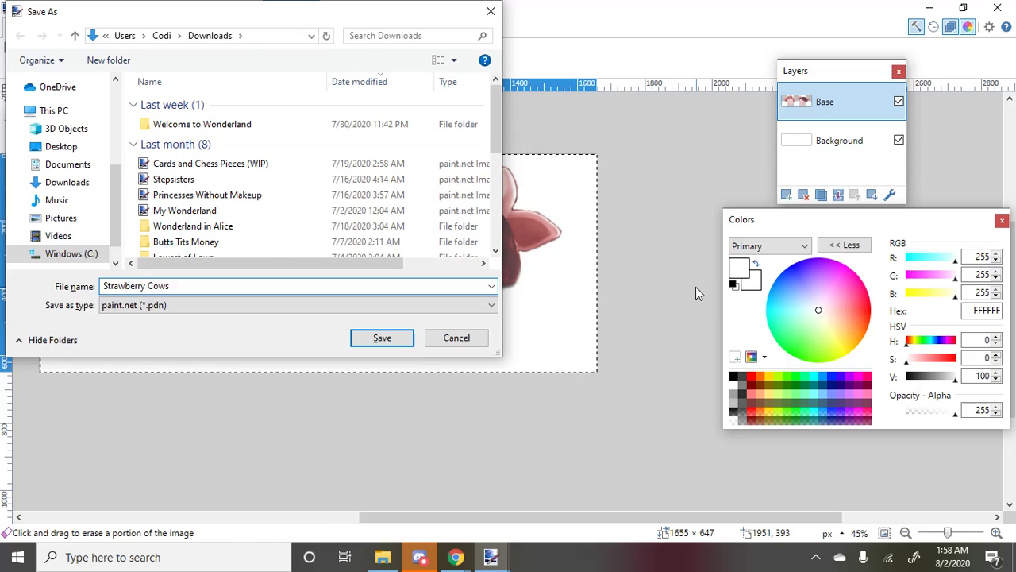
key(Return)
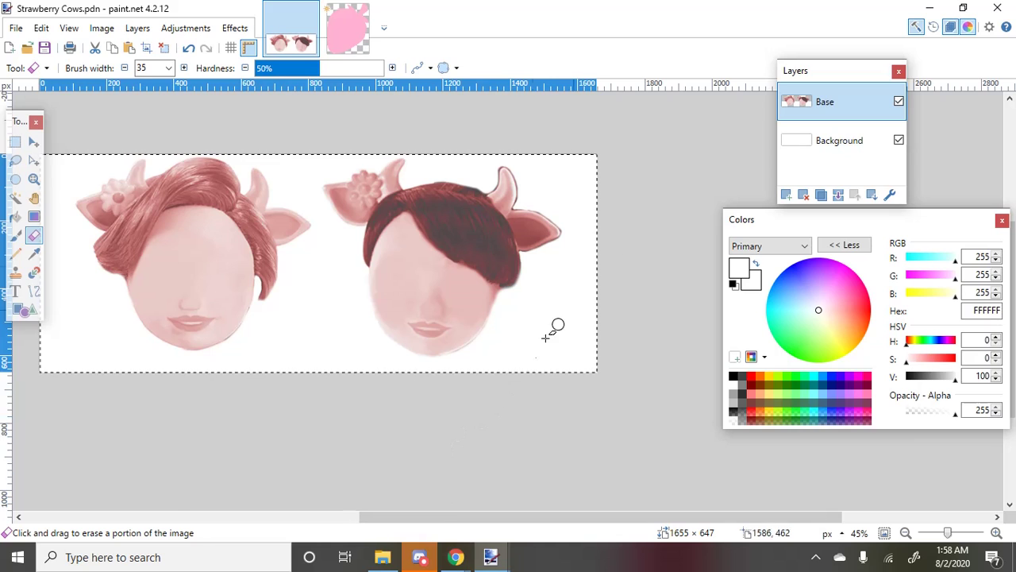
Add a new layer above Base and name it Spots
click(785, 195)
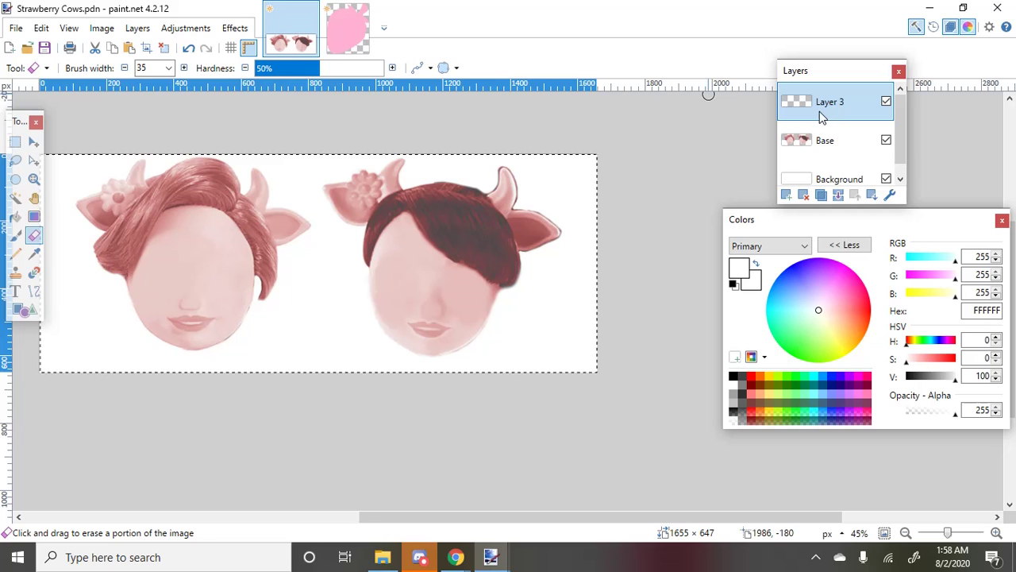
text(Spots)
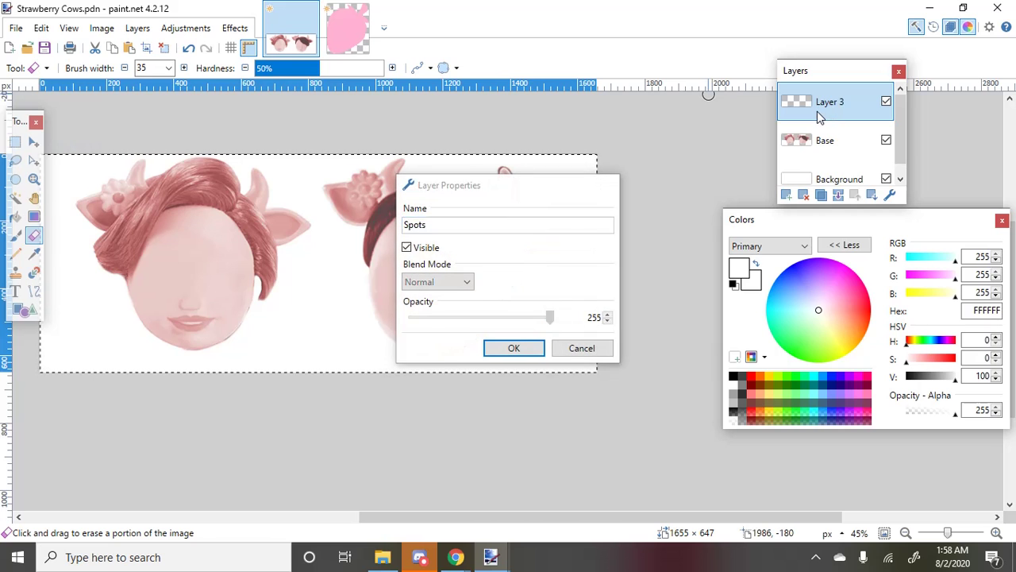
key(Return)
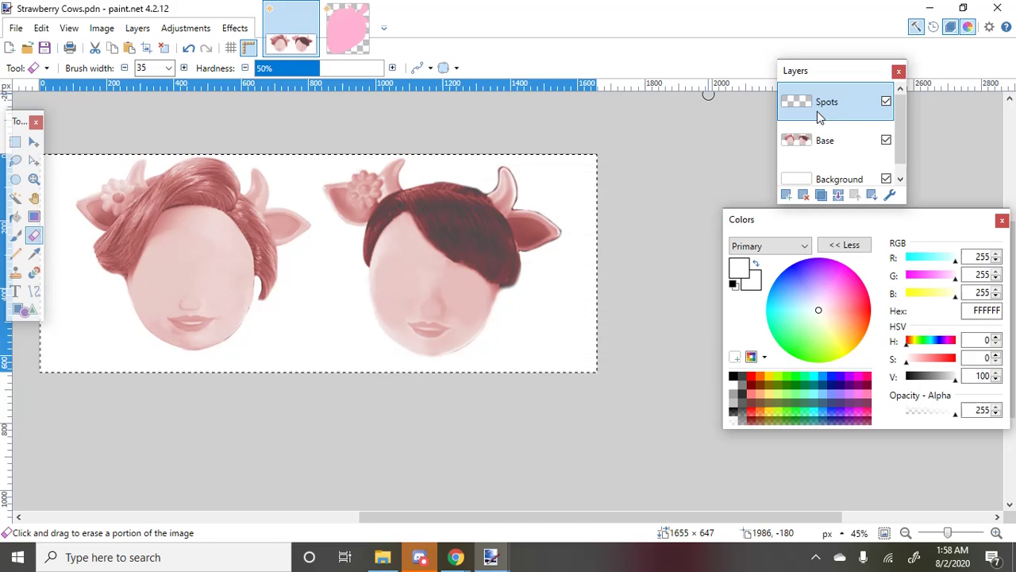
Copy the pink strawberry image onto the Spots layer, placing one about 170 × 204 px over the first doll's eye area and a smaller one, rotated about 35°, on the forehead
click(15, 238)
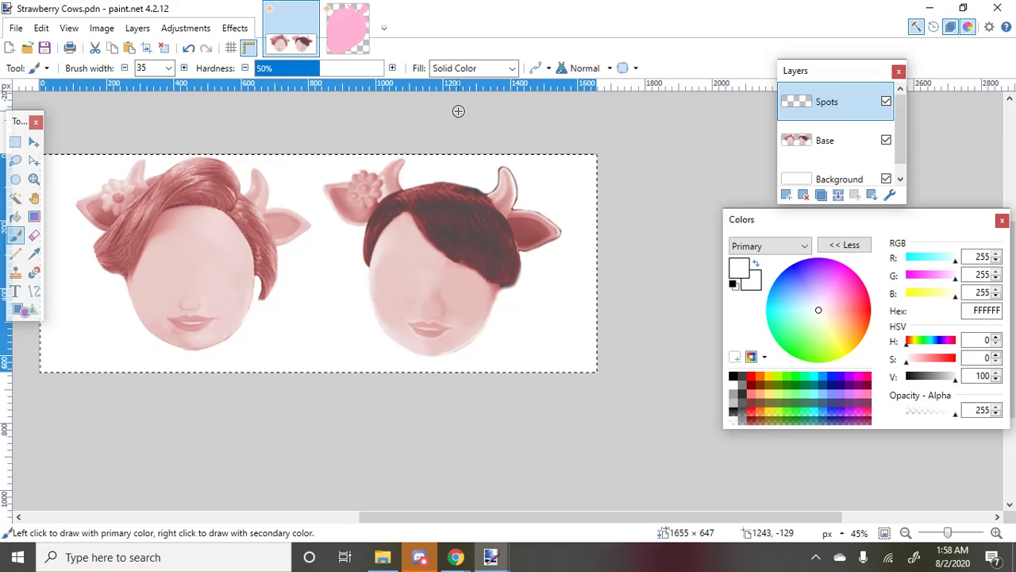
click(362, 60)
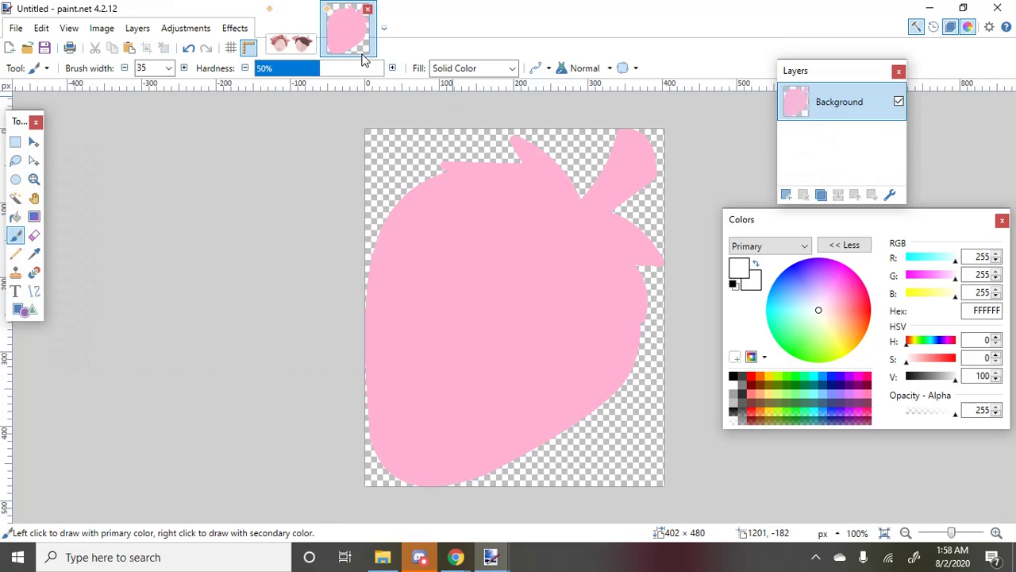
key(ctrl+a)
click(290, 32)
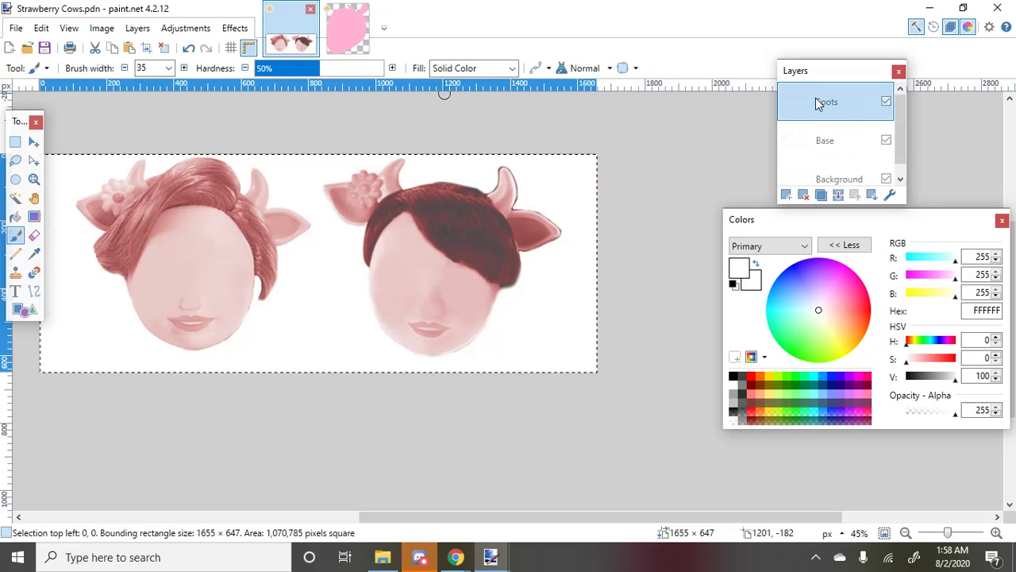
scroll(403, 362, up, 5)
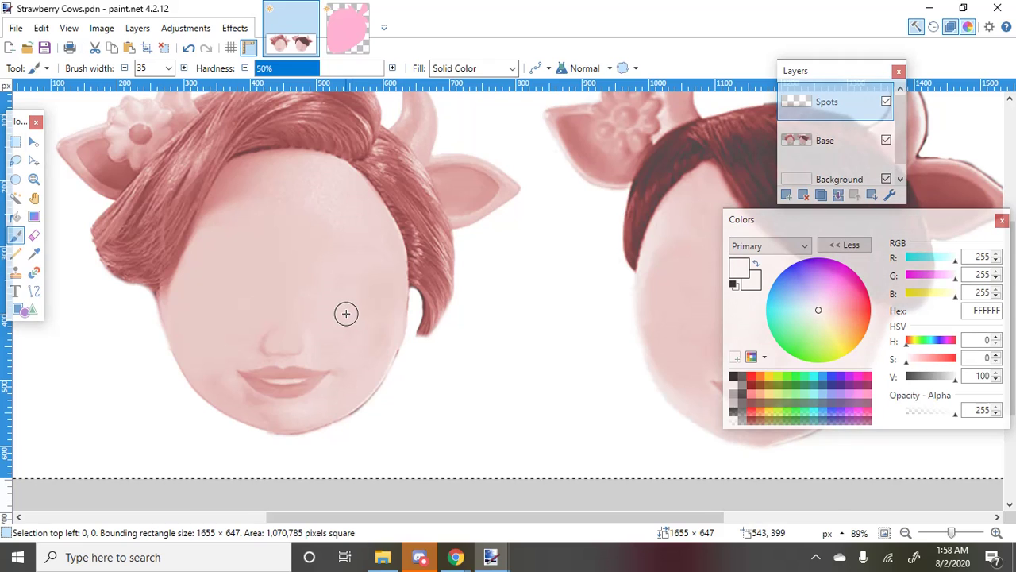
key(ctrl+v)
drag(283, 251, 370, 205)
drag(407, 238, 414, 224)
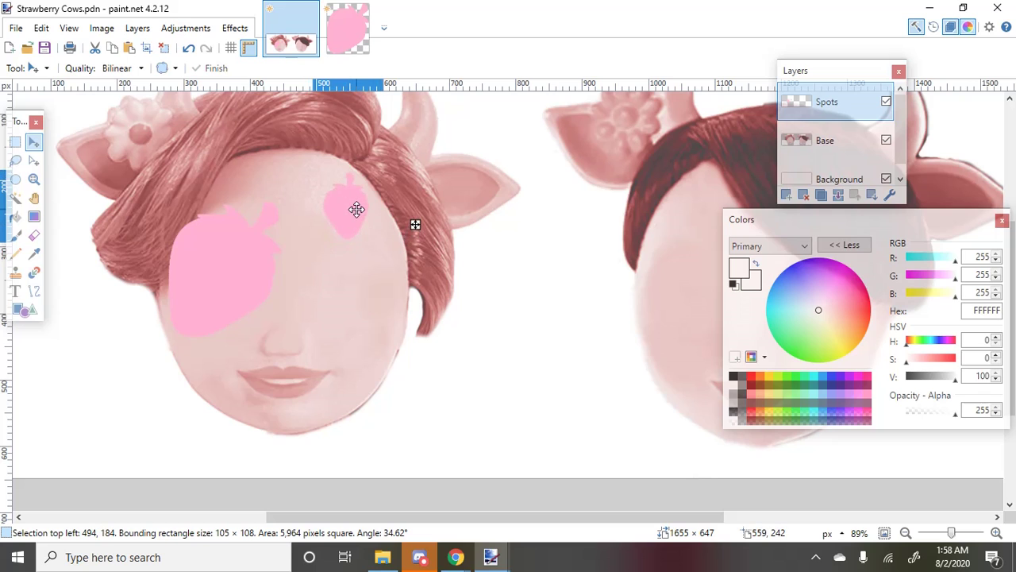
Paste another strawberry, shrink it to about 32 × 38 px, and place it rotated upright beside the forehead strawberry, near the hair
key(ctrl+z)
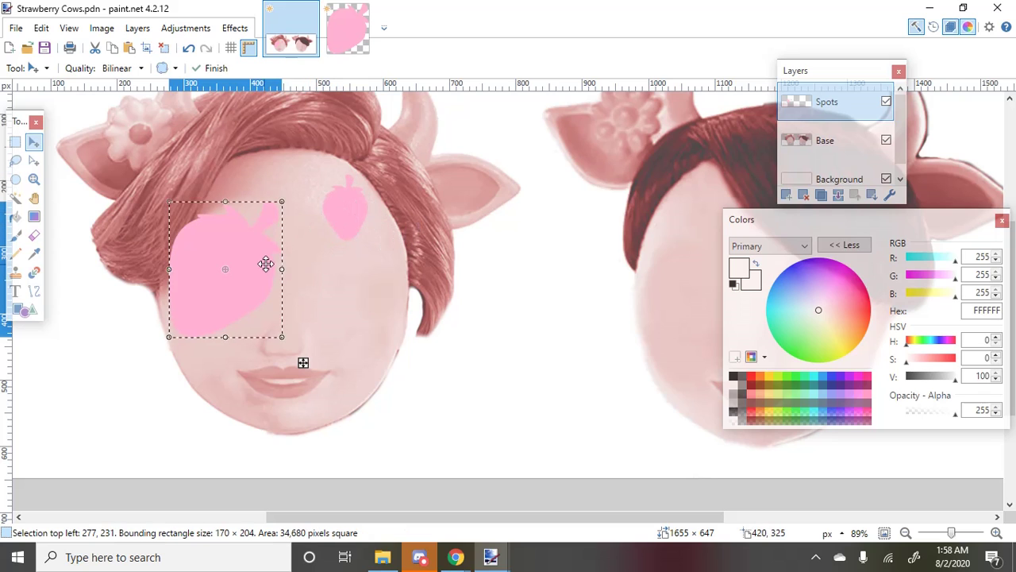
drag(266, 264, 391, 258)
key(ctrl+z)
key(ctrl+z)
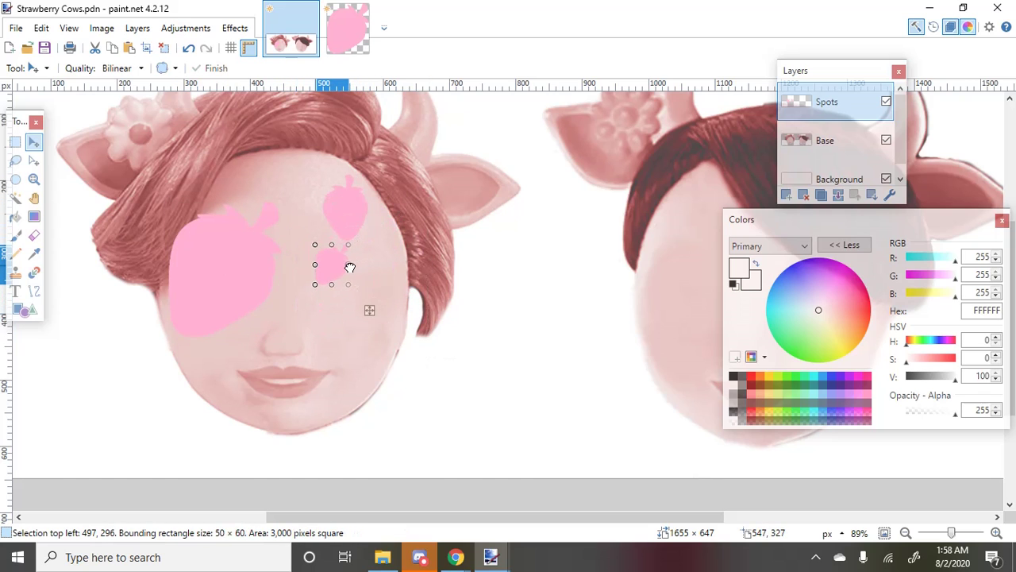
scroll(324, 270, up, 5)
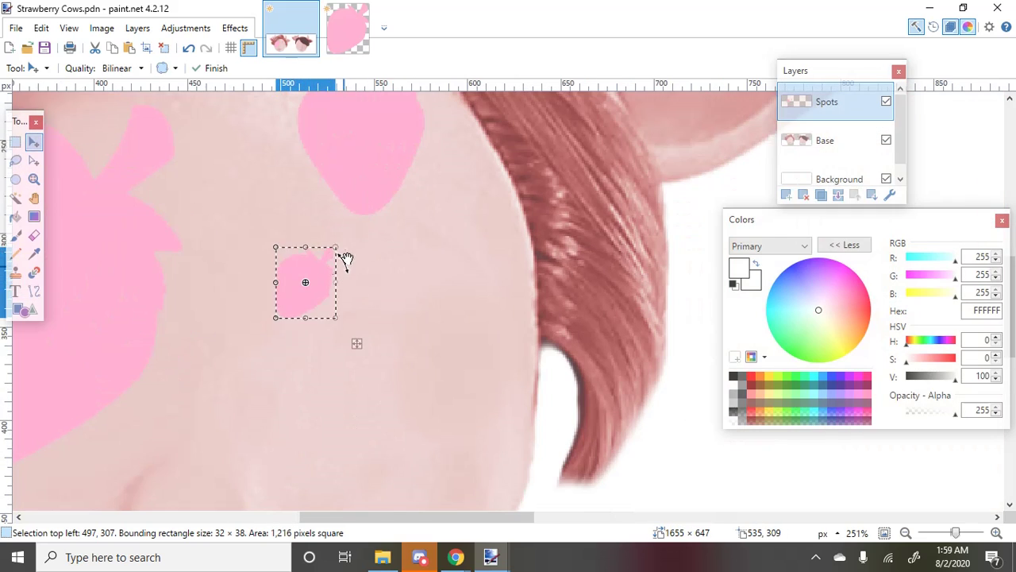
drag(319, 299, 467, 219)
drag(472, 259, 543, 234)
scroll(486, 317, down, 2)
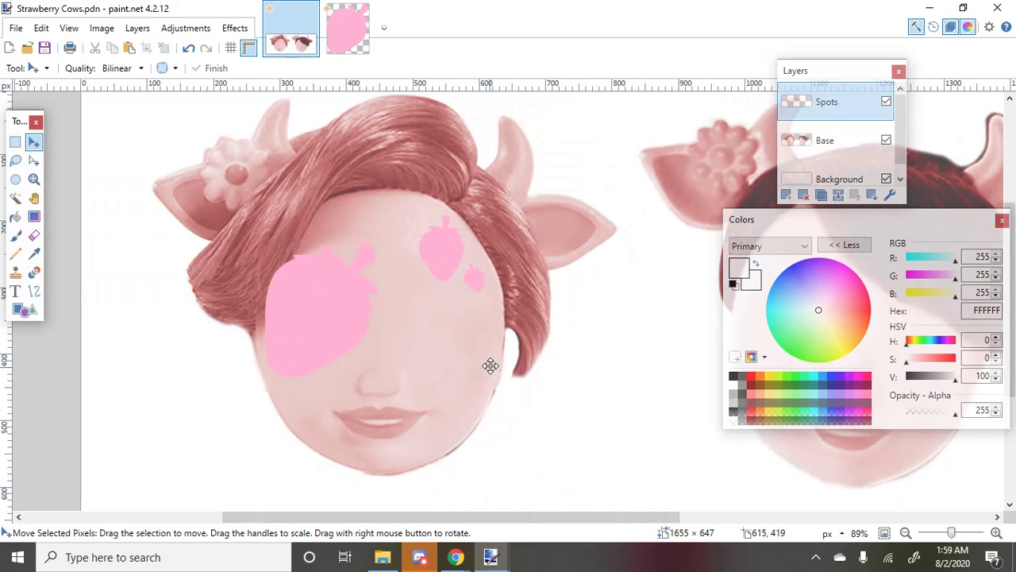
Paste a fourth small strawberry on the first doll's cheek below the forehead pair, rotated so its stem faces the nose
scroll(502, 337, up, 2)
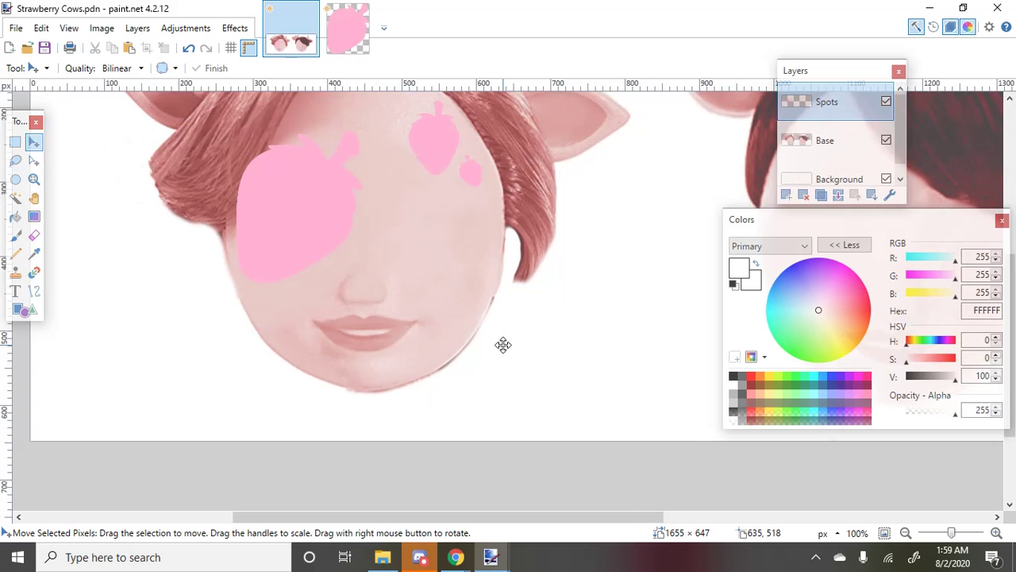
key(ctrl+z)
drag(344, 193, 469, 232)
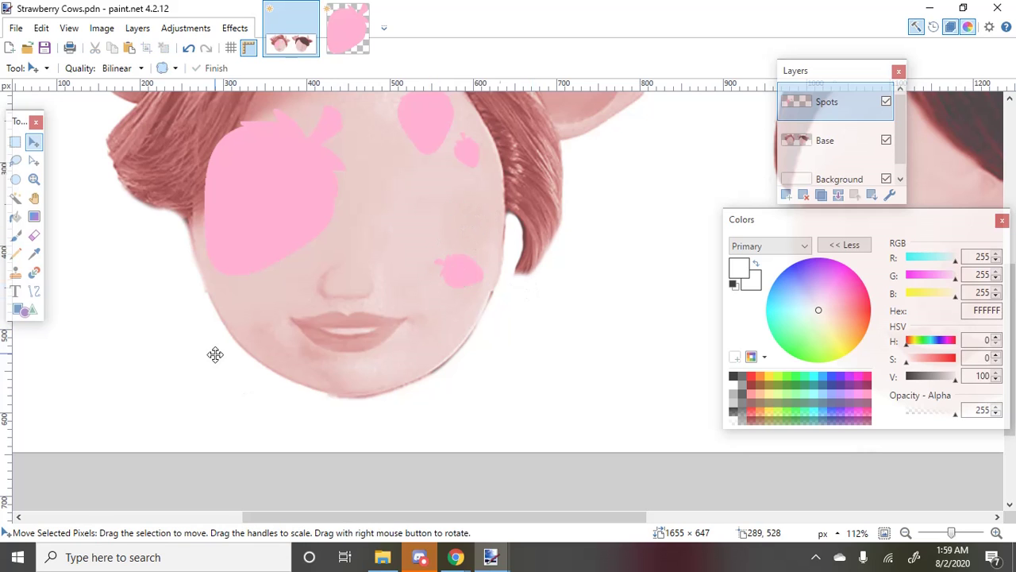
scroll(215, 352, down, 4)
scroll(258, 321, up, 2)
scroll(258, 321, up, 2)
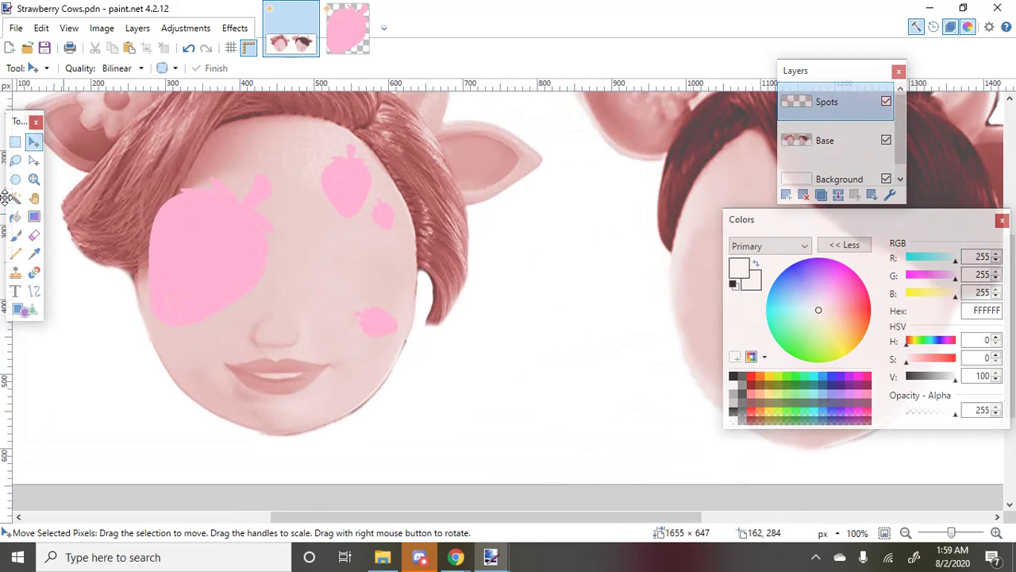
Erase the large strawberry's edge where it overlaps the first doll's hair, using a 35-wide eraser
click(34, 235)
scroll(112, 222, up, 2)
mouse_move(139, 277)
mouse_down()
mouse_move(154, 282)
mouse_move(191, 208)
mouse_up()
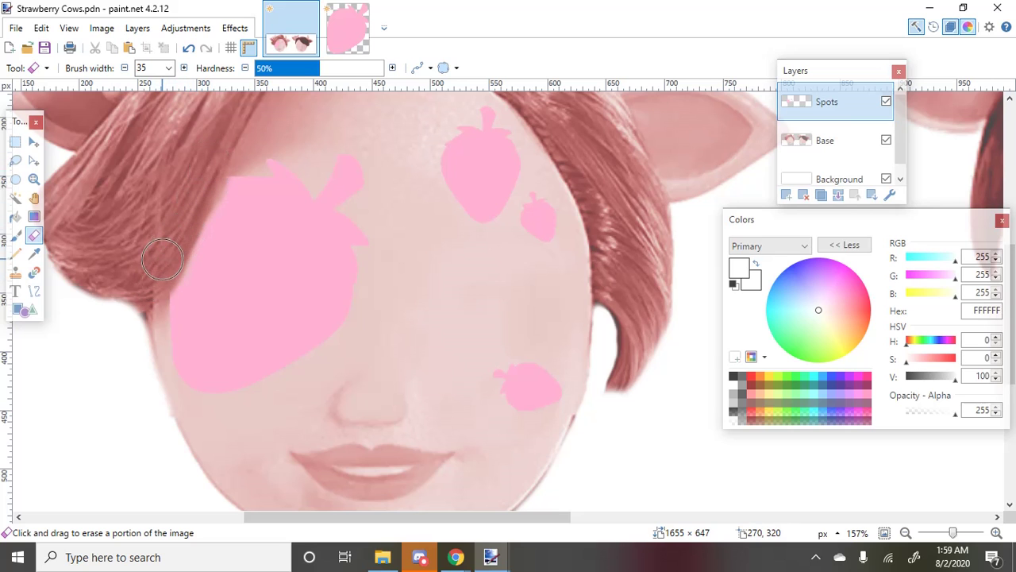
scroll(164, 236, down, 3)
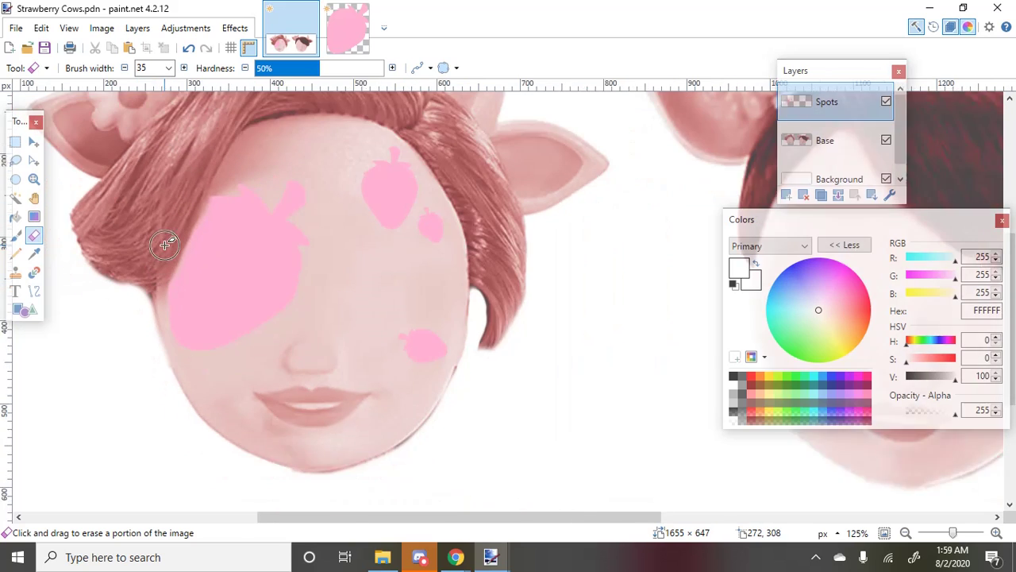
Refine the large strawberry's outer edge along the first doll's hair with the 35-wide eraser
scroll(193, 193, up, 2)
scroll(198, 183, up, 1)
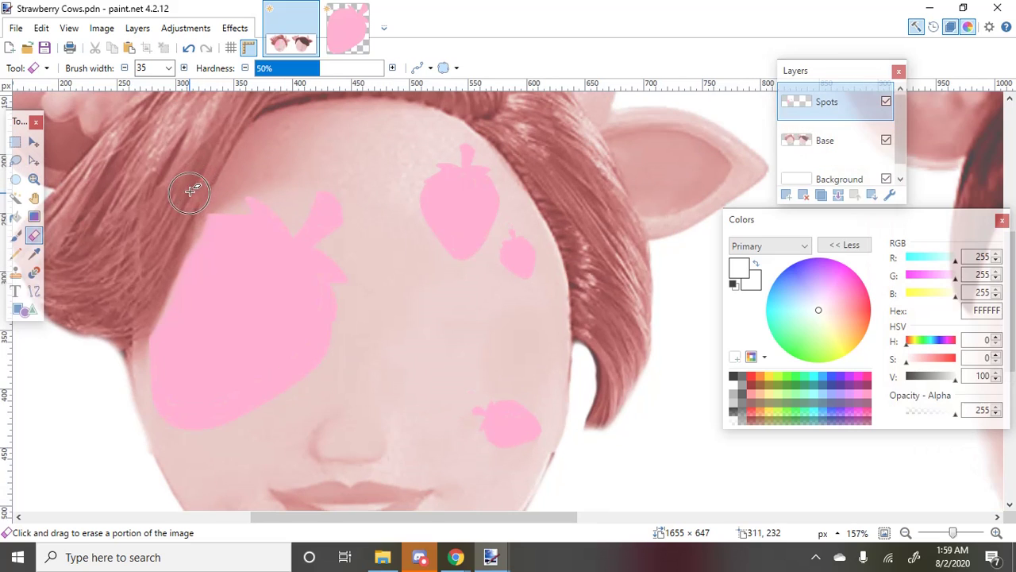
drag(184, 199, 131, 326)
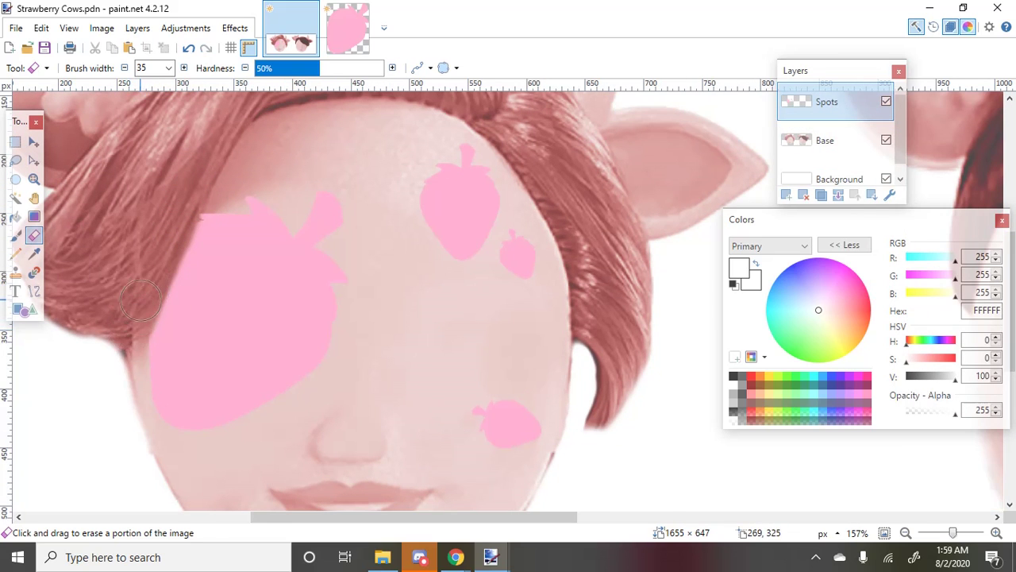
Paste a strawberry onto the second doll, shrink it to about 55 × 66 px, and place it high on the forehead beside the hair parting
scroll(141, 300, down, 2)
scroll(503, 227, down, 1)
scroll(501, 236, up, 2)
key(ctrl+v)
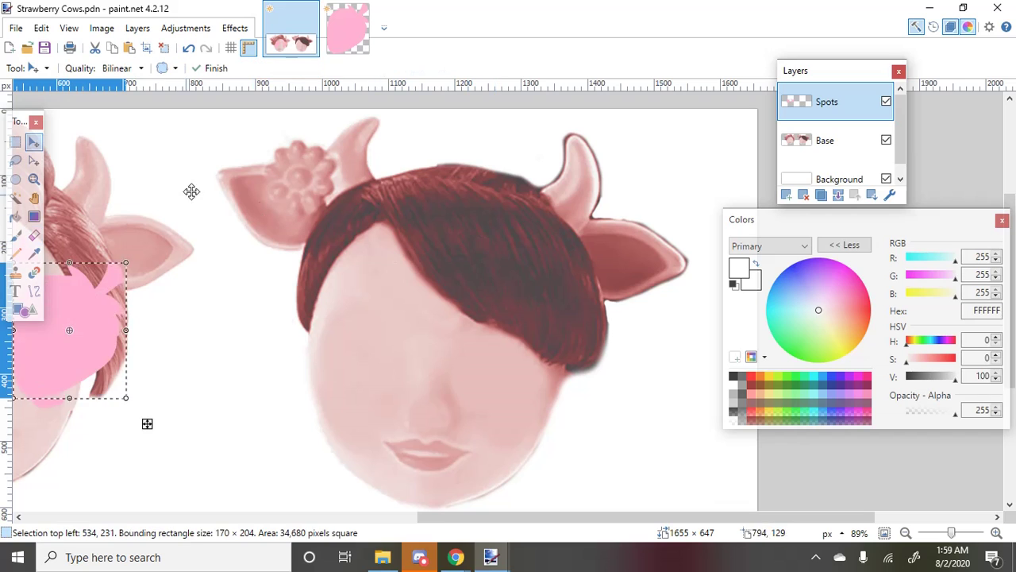
drag(182, 342, 325, 318)
drag(306, 374, 394, 294)
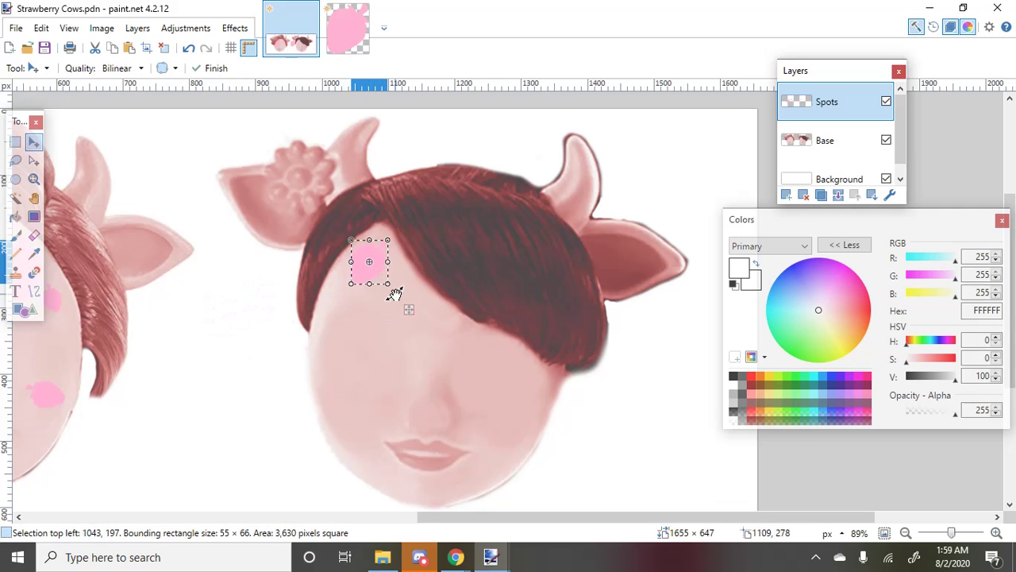
scroll(393, 287, up, 2)
scroll(388, 302, down, 4)
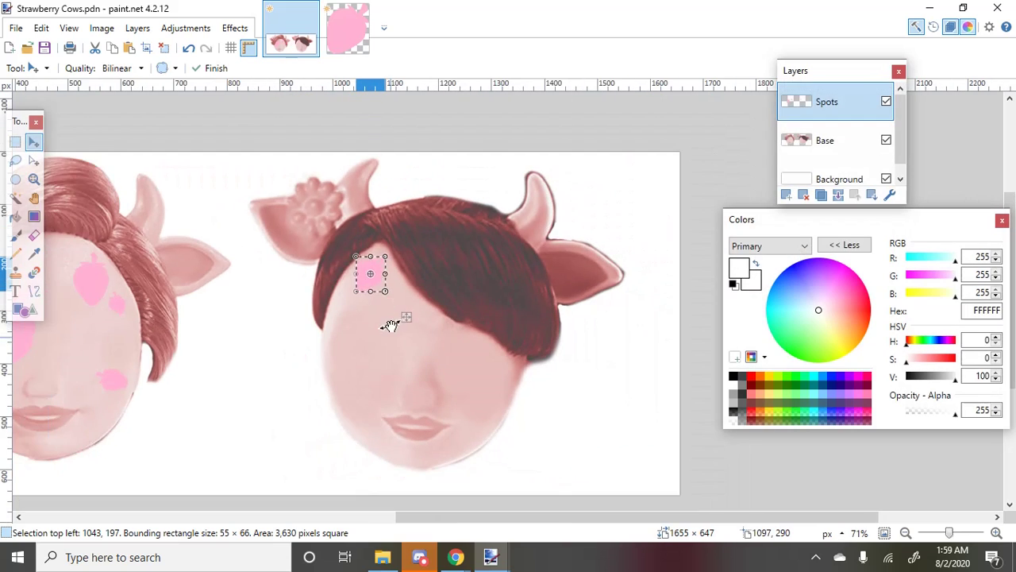
scroll(392, 291, up, 4)
drag(373, 272, 364, 248)
key(ctrl+z)
key(ctrl+y)
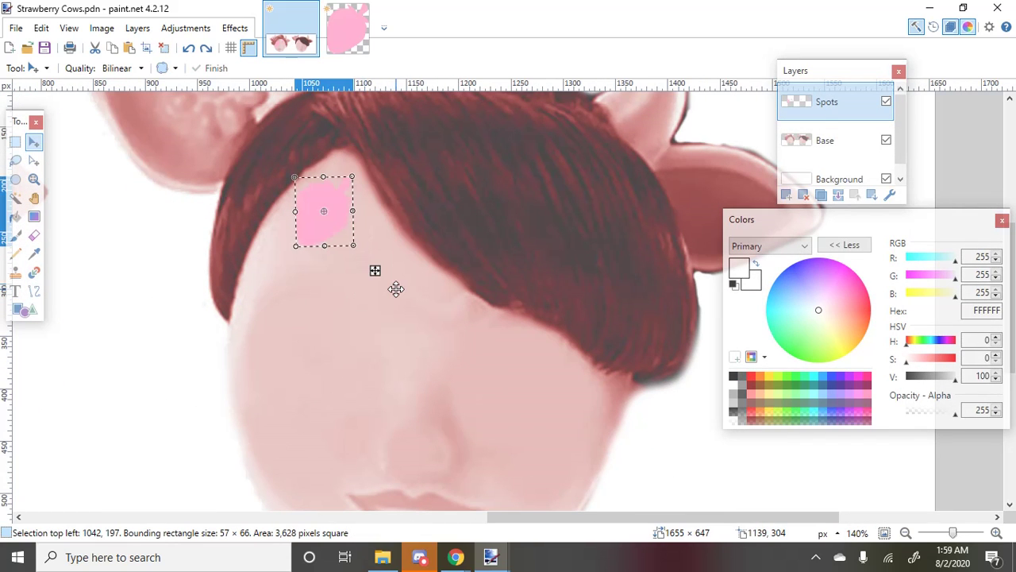
Place a copy of the forehead strawberry on the second doll's cheek below the long fringe, tilting its stem toward the nose
scroll(397, 289, down, 2)
drag(325, 149, 547, 233)
Add two strawberries to the second doll's opposite cheek: a reduced one rotated about 41° near the face edge and a larger one rotated about 53° beside the nose
key(ctrl+z)
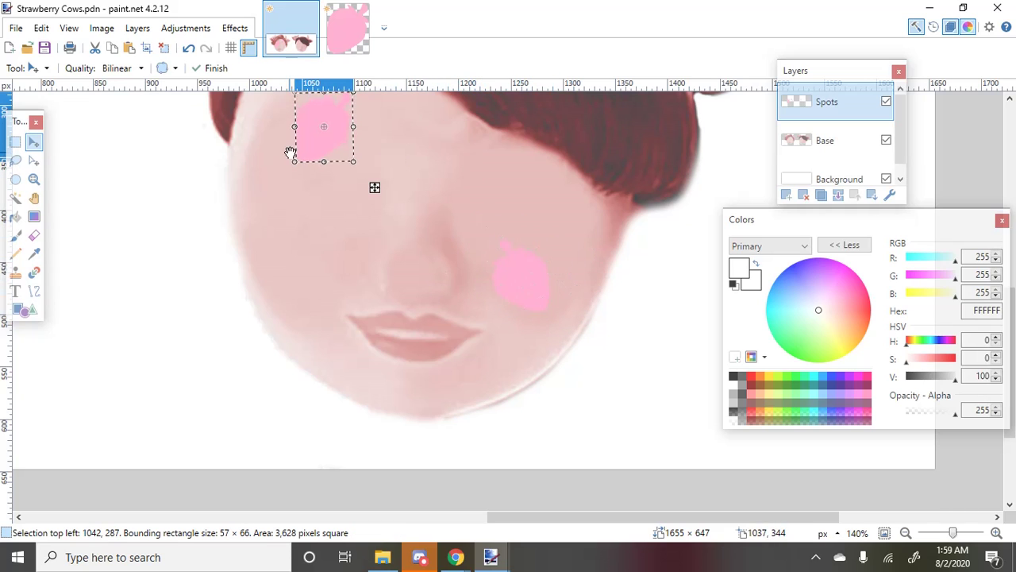
drag(326, 143, 312, 261)
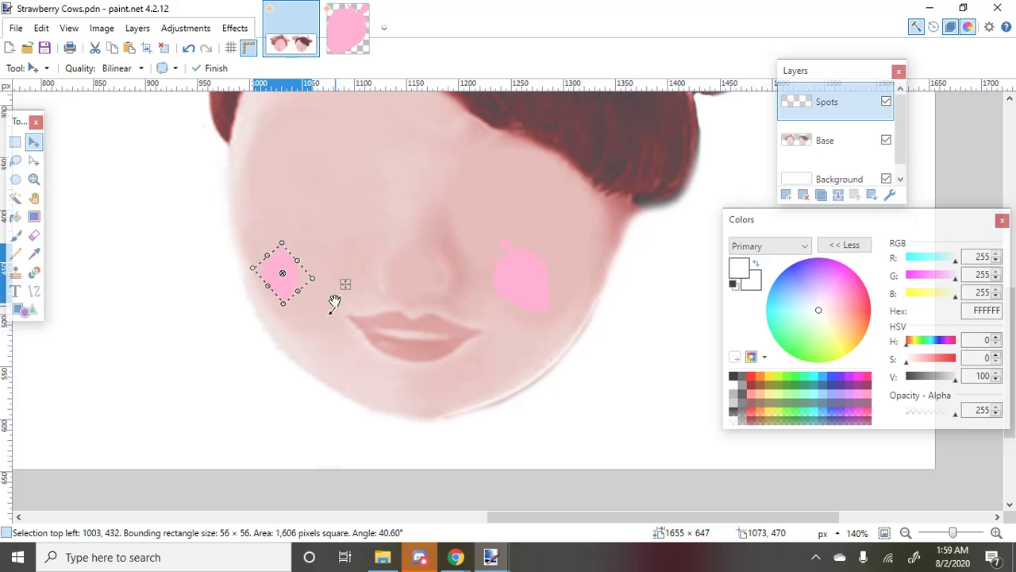
key(ctrl+z)
drag(334, 148, 345, 207)
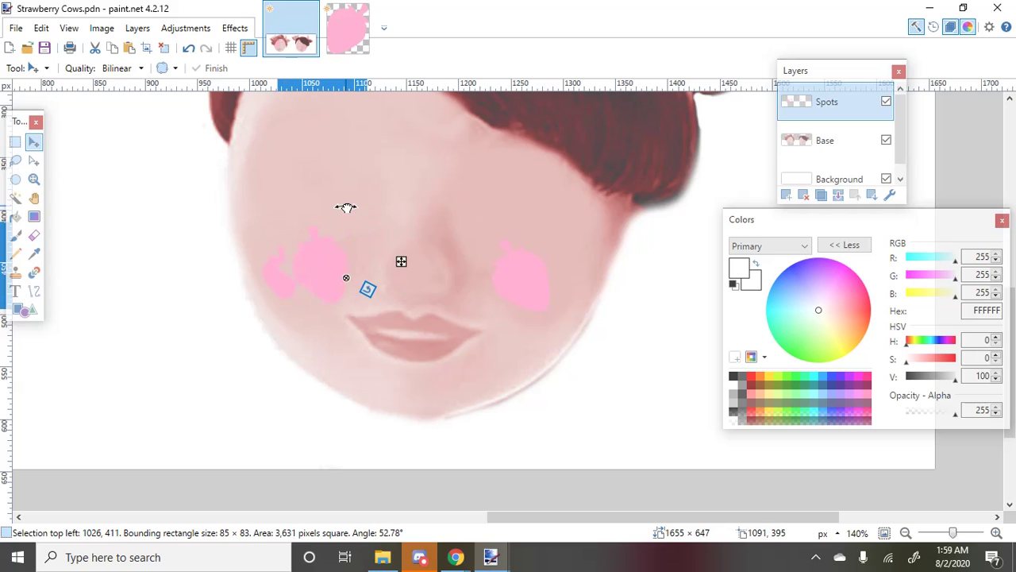
key(Return)
mouse_move(340, 267)
mouse_down()
mouse_move(365, 240)
mouse_move(351, 259)
mouse_up()
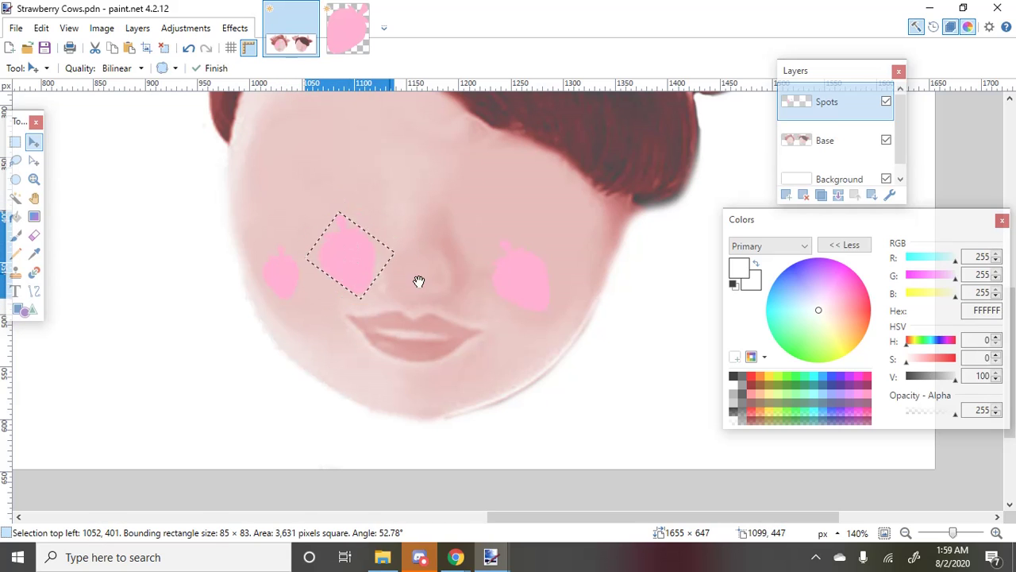
Paste another strawberry on the bridge of the second doll's nose, rotated about 36° so its stem points upward
scroll(419, 318, down, 5)
scroll(448, 347, up, 4)
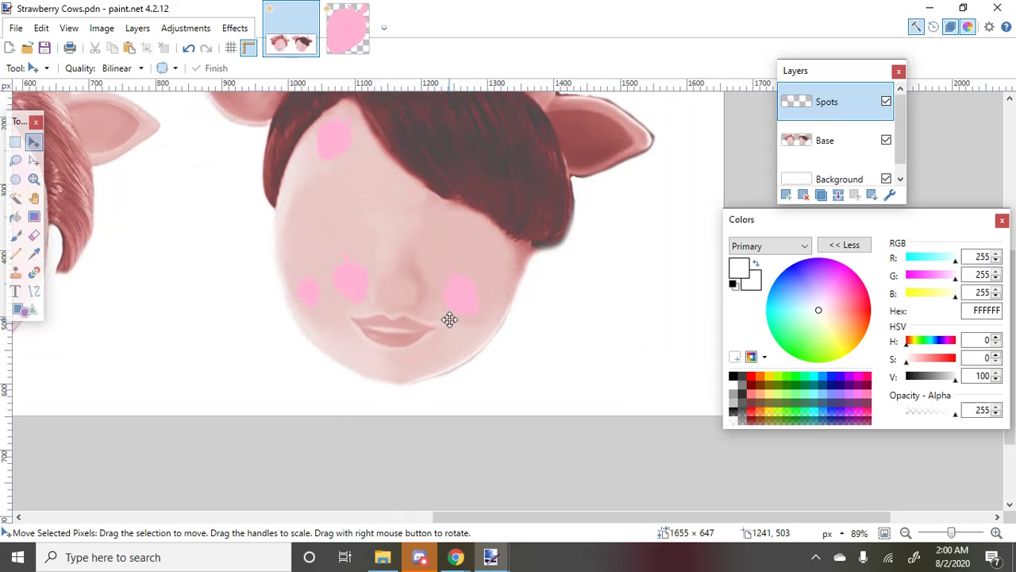
drag(313, 139, 412, 172)
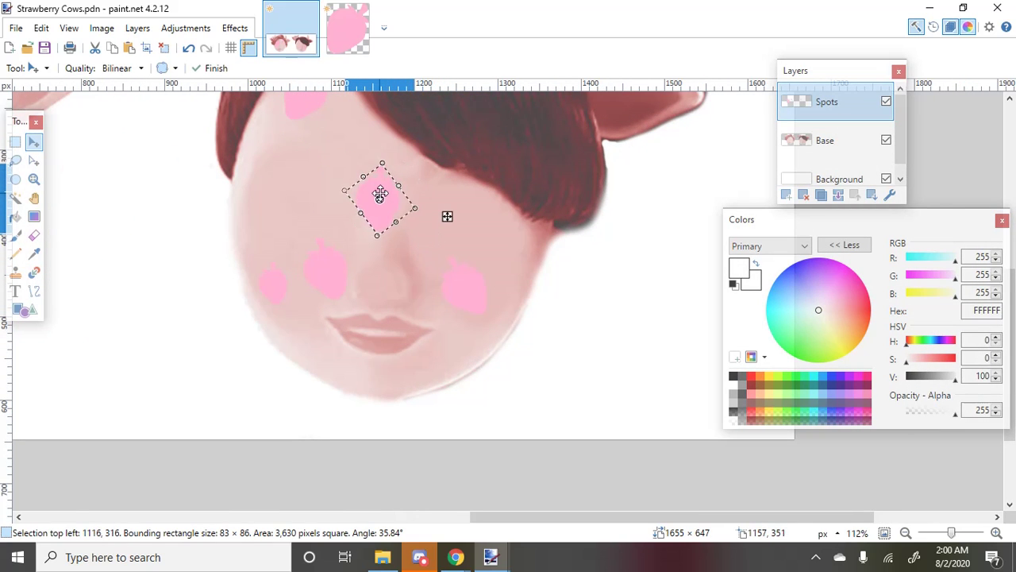
scroll(374, 197, up, 3)
drag(386, 216, 403, 223)
scroll(437, 295, down, 5)
scroll(437, 302, down, 2)
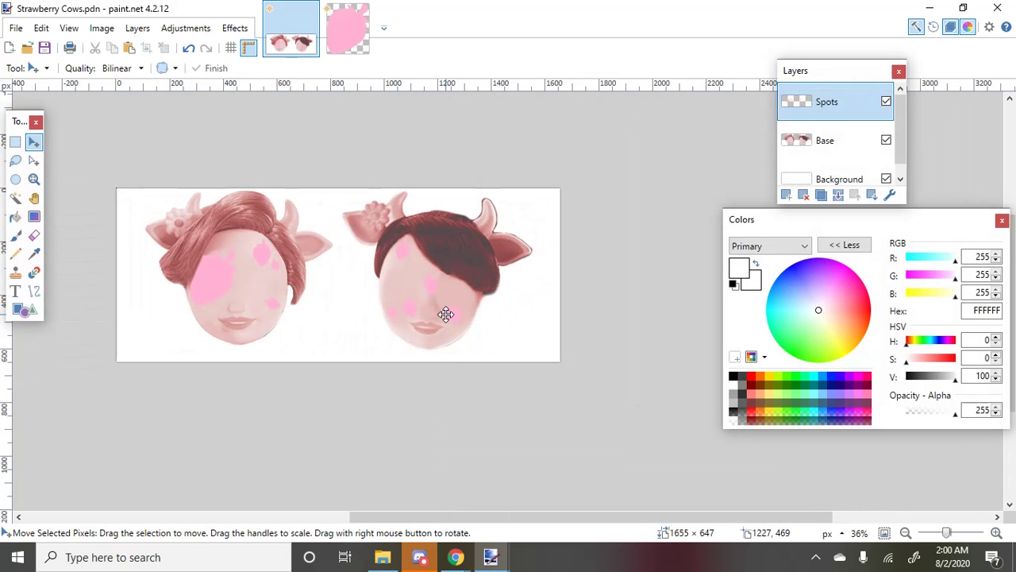
scroll(313, 338, up, 1)
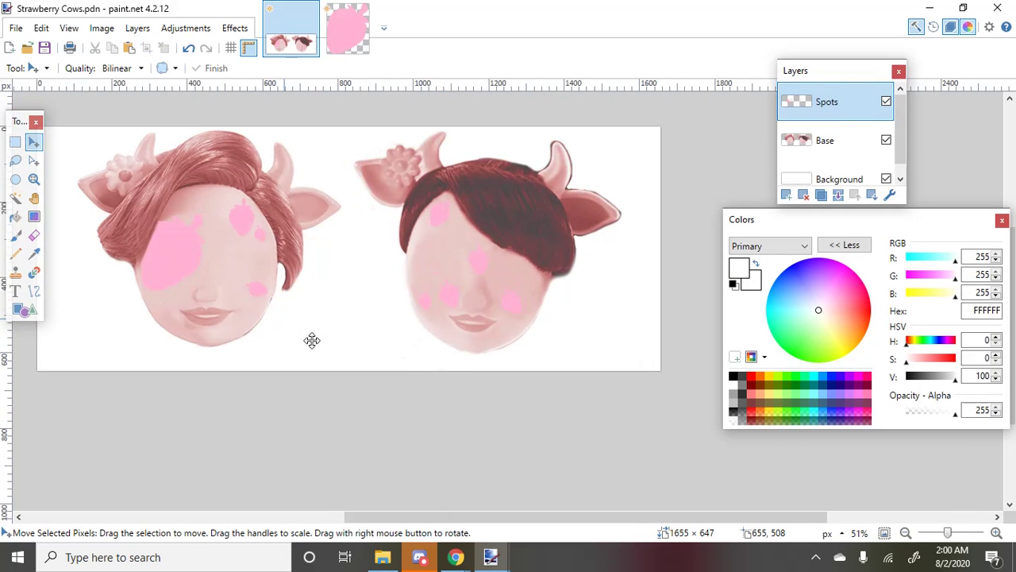
Duplicate the Spots layer and make the lower copy the active layer
click(15, 142)
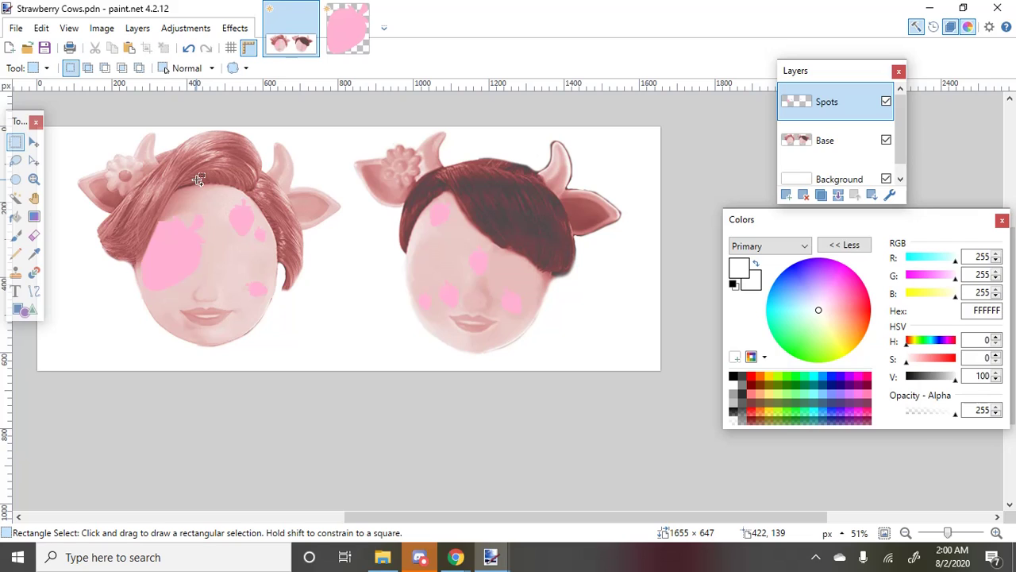
key(ctrl+shift+d)
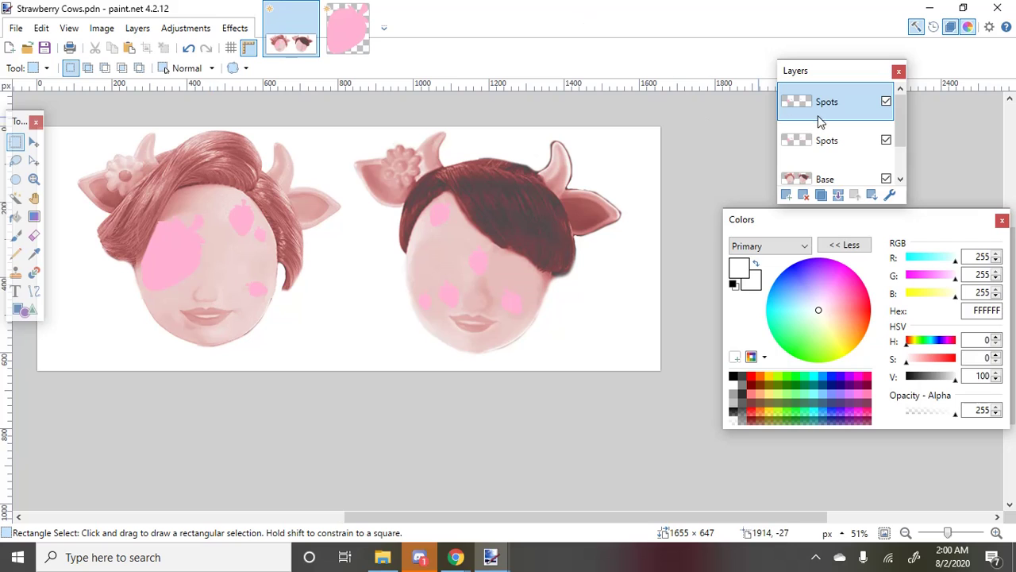
click(818, 141)
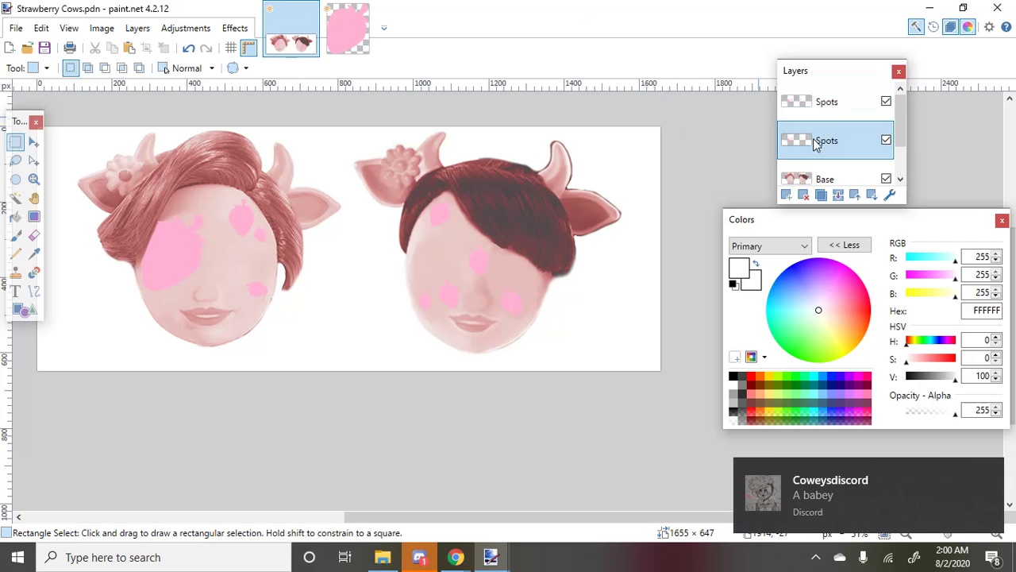
click(233, 35)
mouse_move(261, 69)
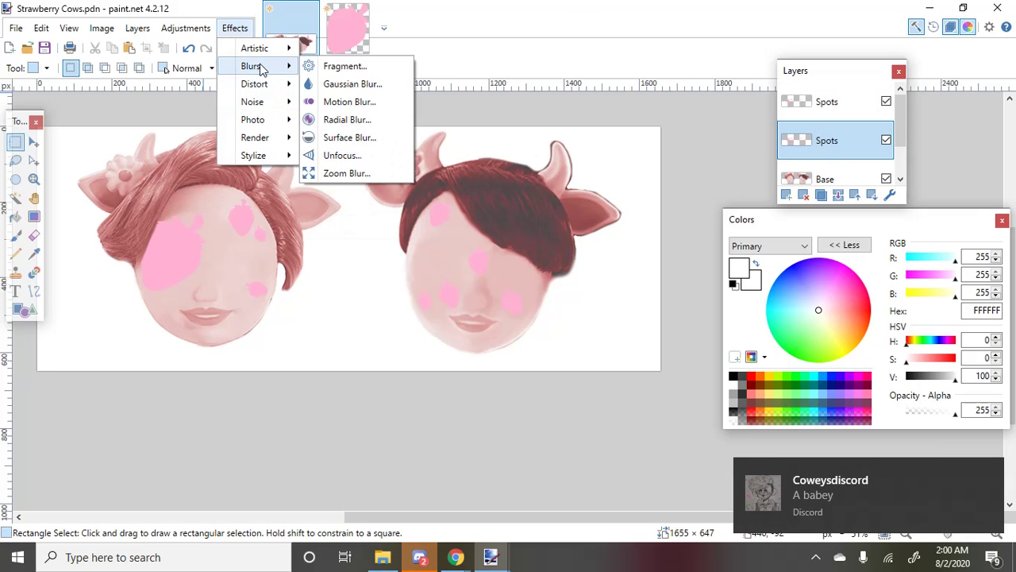
click(358, 91)
click(597, 300)
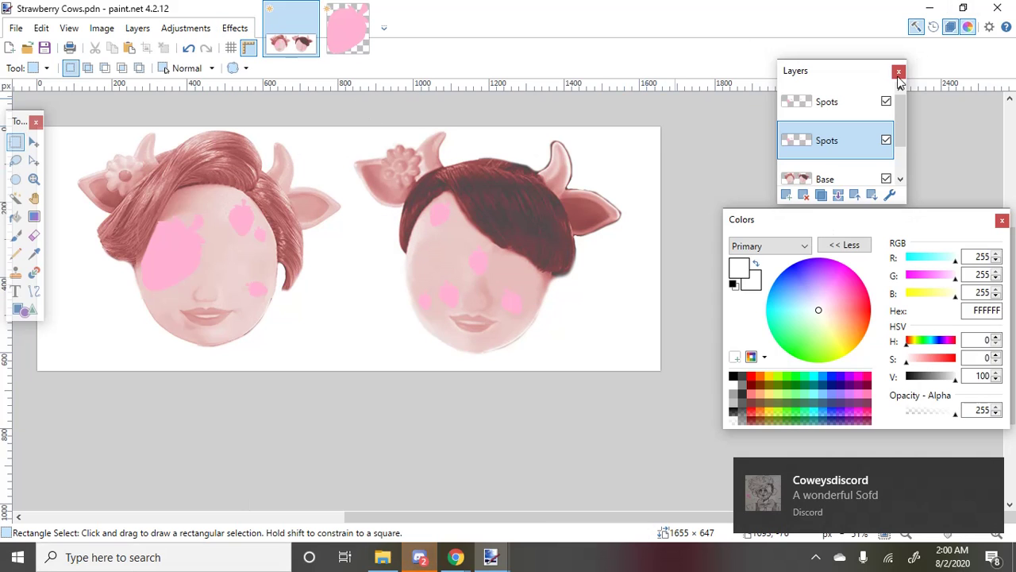
Hide the upper Spots layer and recolour the lower copy to a dark rose using Hue/Saturation, with saturation about 148 and lightness -27
click(885, 101)
scroll(222, 222, up, 2)
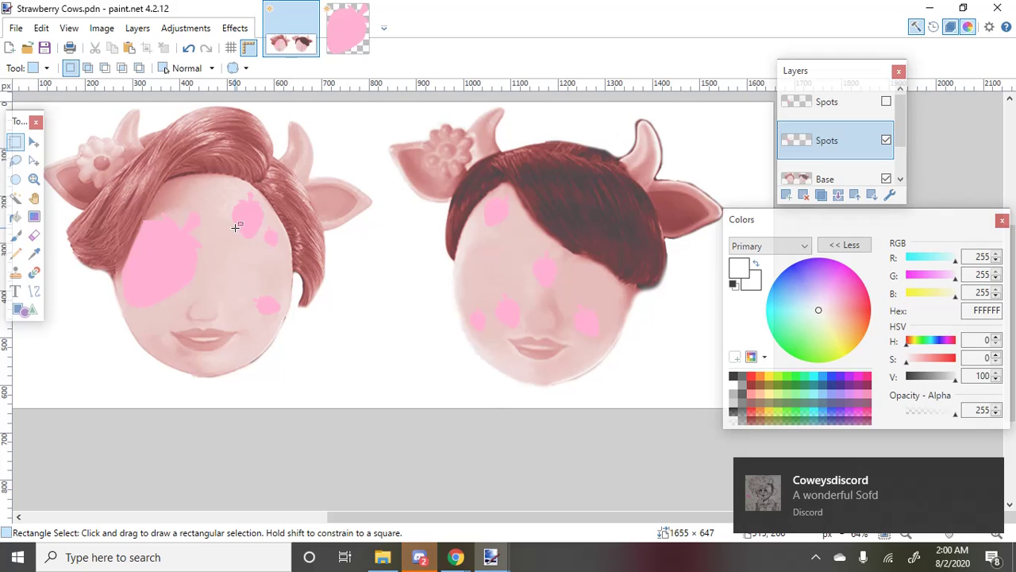
key(ctrl+shift+u)
drag(473, 312, 451, 320)
drag(501, 271, 512, 275)
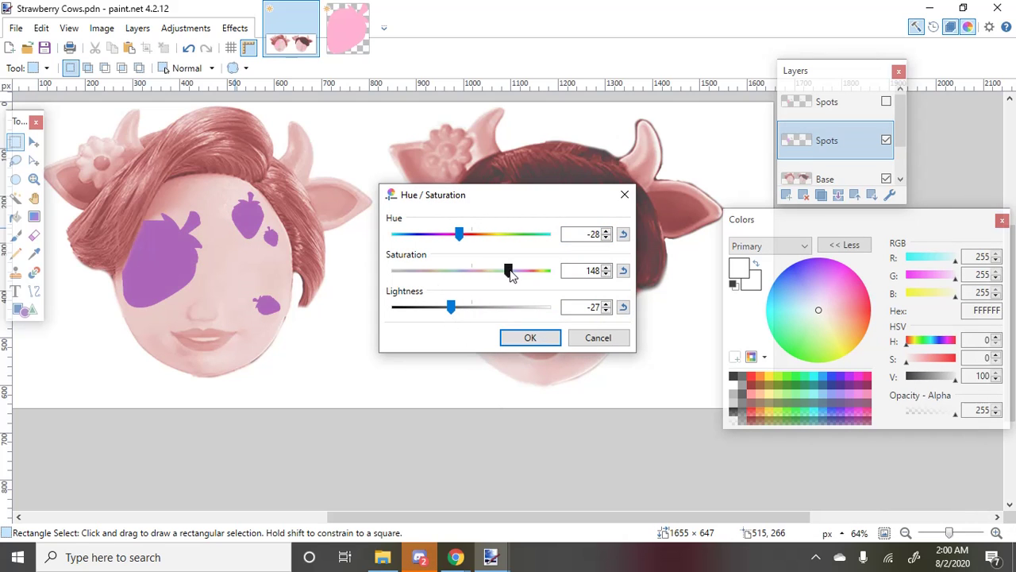
drag(466, 236, 478, 240)
click(530, 338)
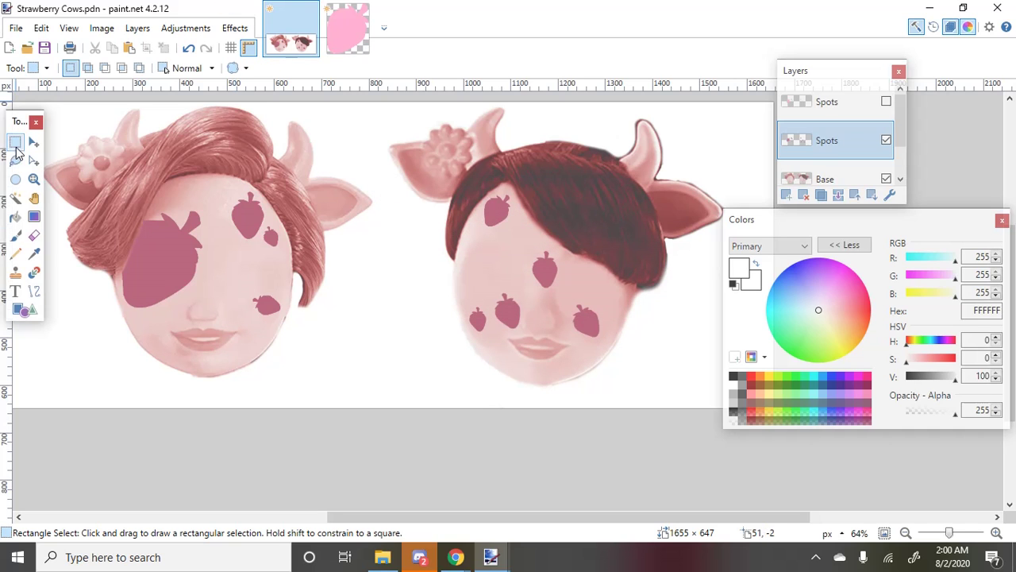
Select the strawberry beside the second doll's nose with a rectangular selection and remove the hidden upper Spots layer
ctrl+scroll(534, 336, up, 3)
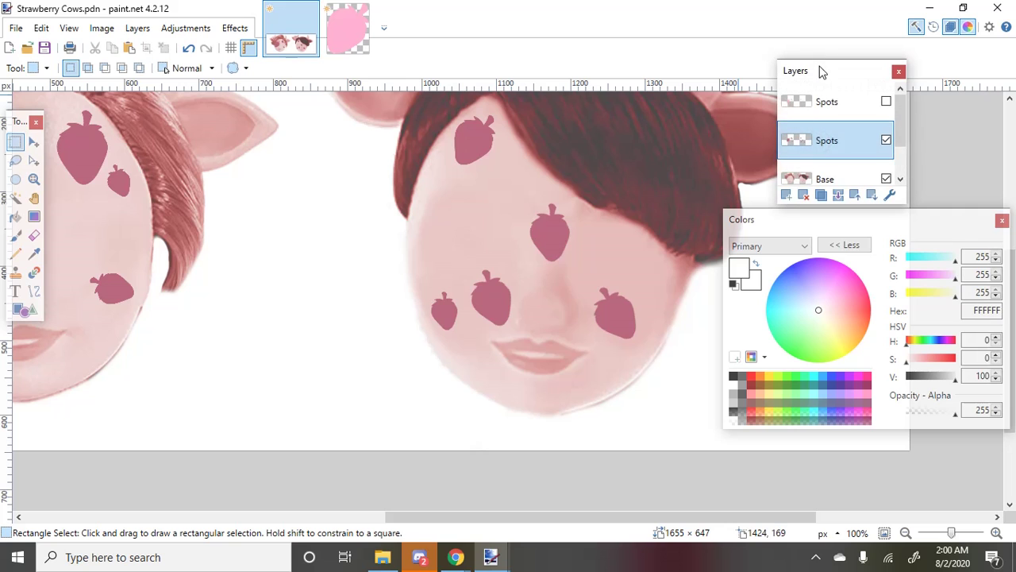
click(810, 111)
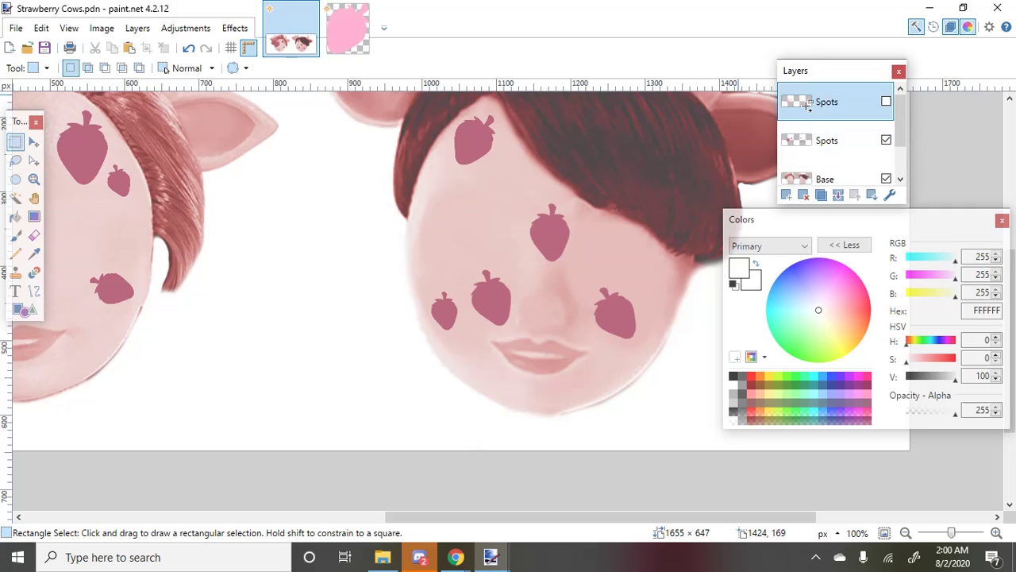
ctrl+scroll(516, 334, up, 1)
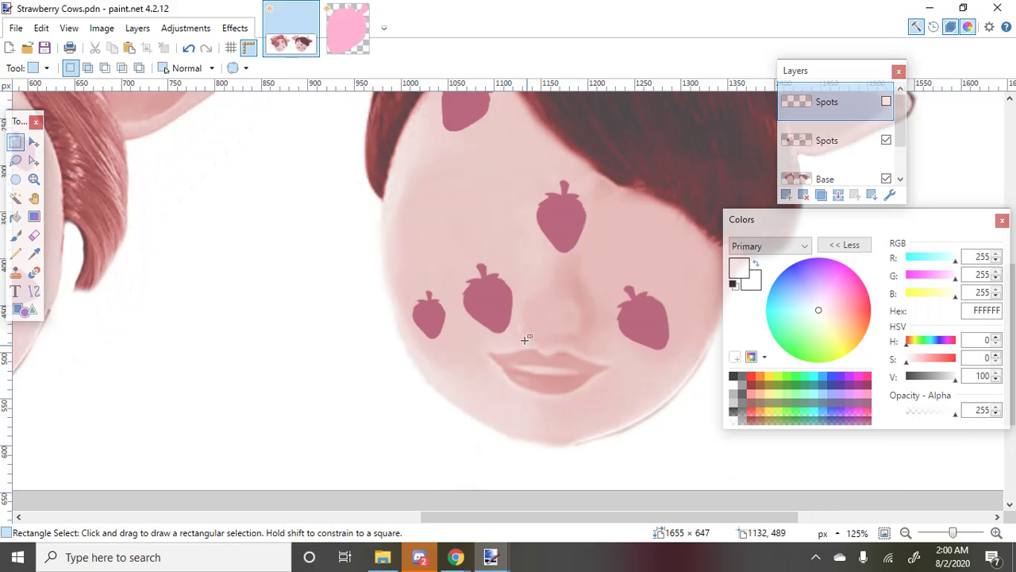
drag(534, 361, 456, 252)
key(m)
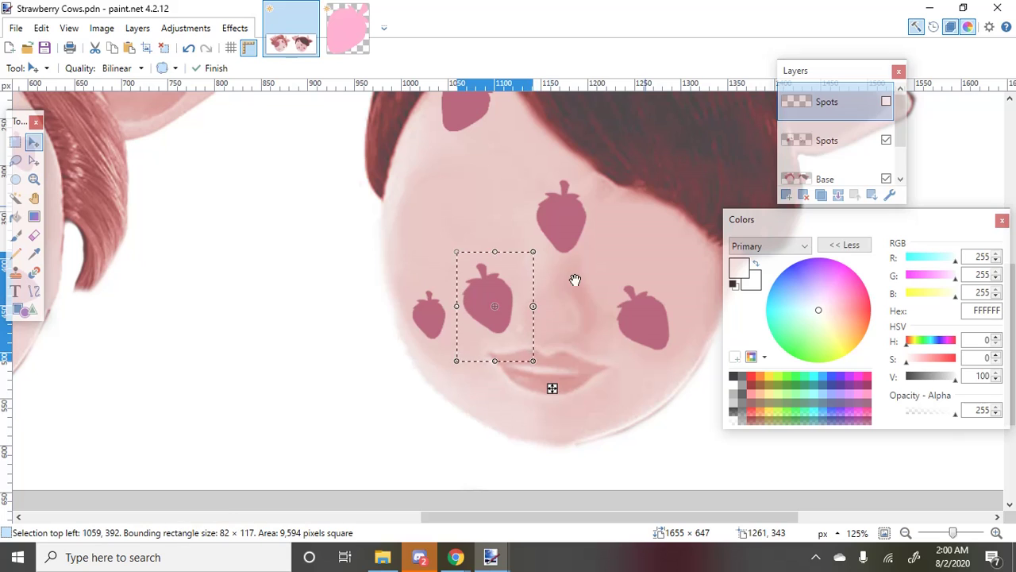
scroll(822, 131, down, 1)
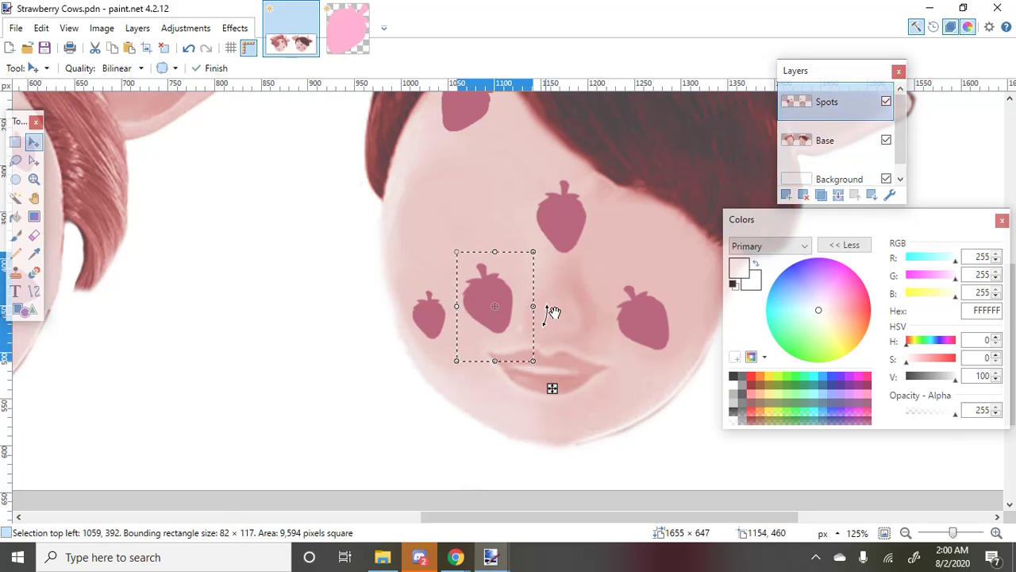
Shrink the selected strawberry area to 25 × 37 px and arrange three tiny copies around the strawberry near the face edge
drag(535, 310, 481, 295)
ctrl+scroll(462, 327, up, 2)
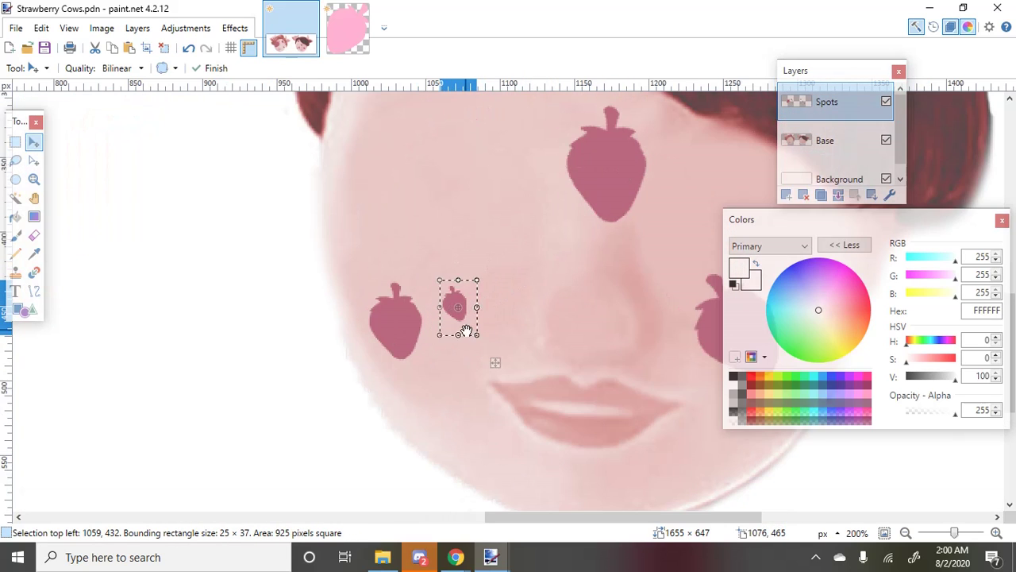
drag(447, 413, 376, 336)
key(ctrl+z)
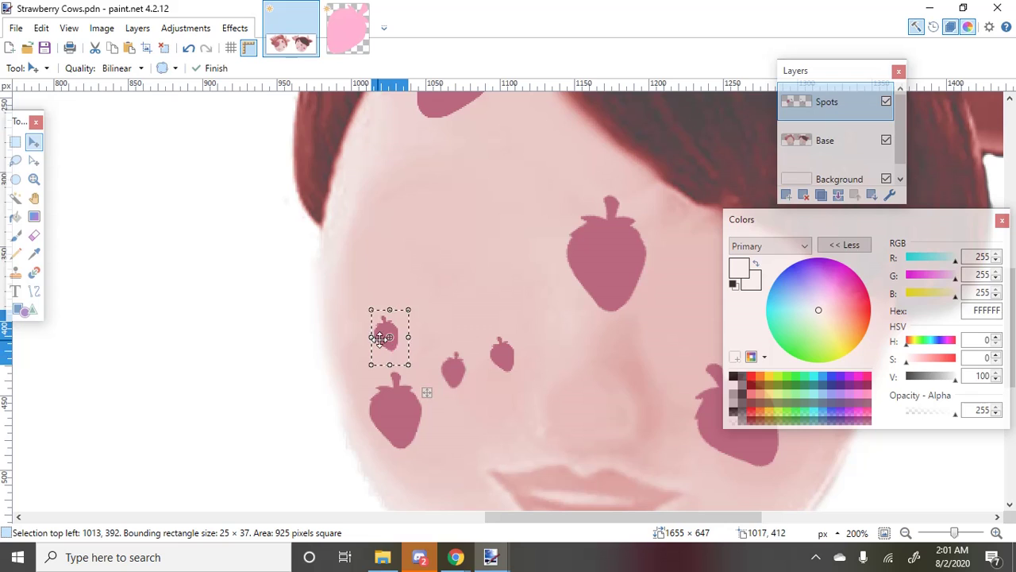
scroll(456, 382, down, 2)
scroll(456, 381, up, 2)
Paste another tiny strawberry between the second doll's nose and the large strawberry on the cheek below the fringe
key(ctrl+z)
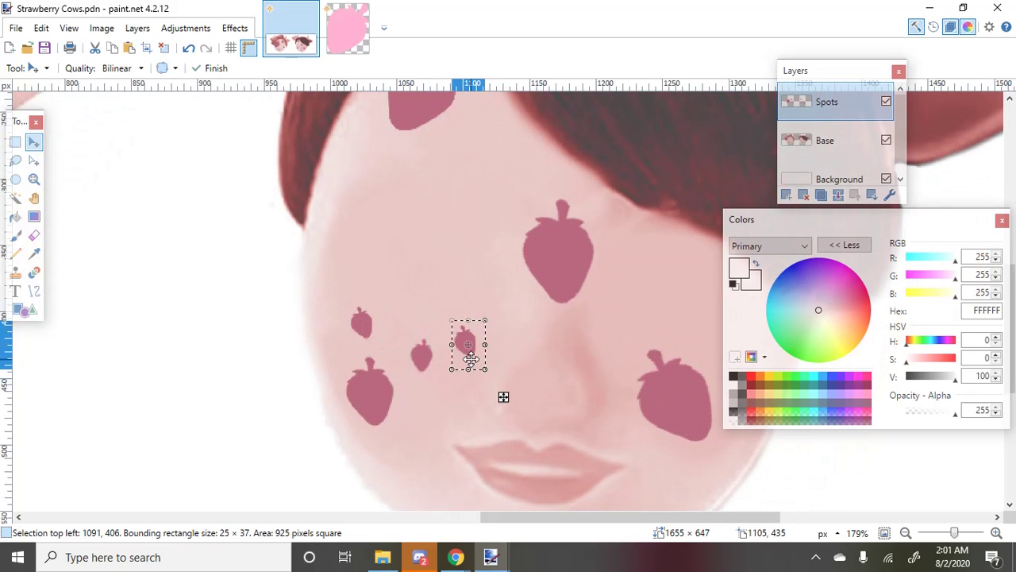
drag(471, 359, 642, 362)
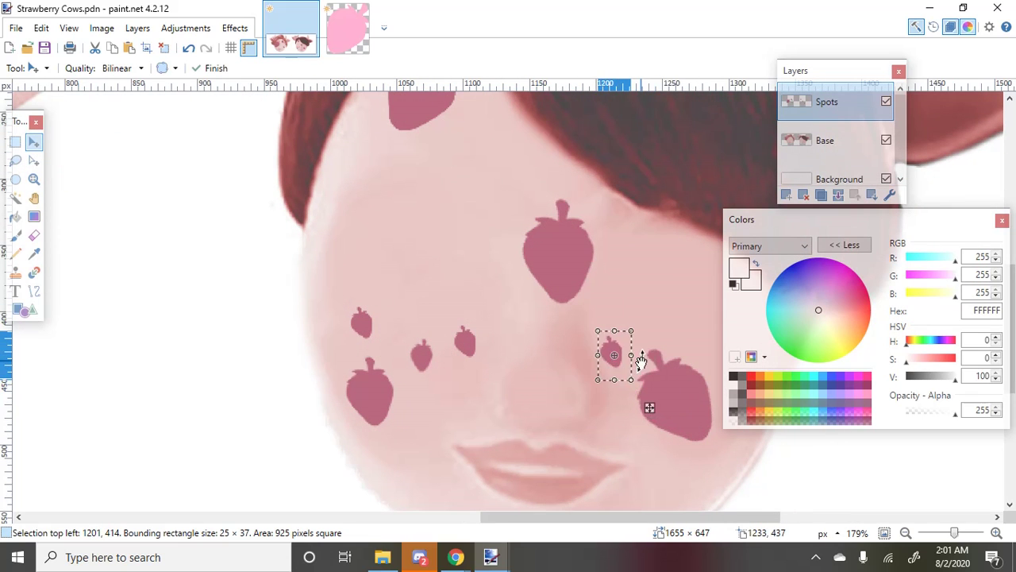
scroll(649, 407, down, 2)
scroll(379, 341, up, 2)
Paste two more tiny strawberries on the outer side of that cheek's large strawberry, one above the other, rotated about -48° and -27°
key(ctrl+z)
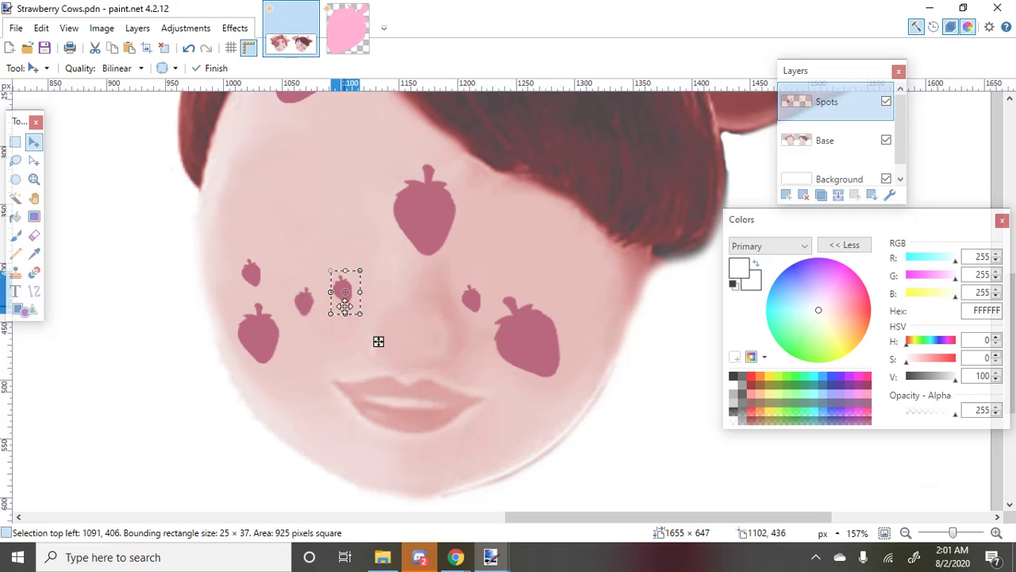
drag(640, 373, 605, 345)
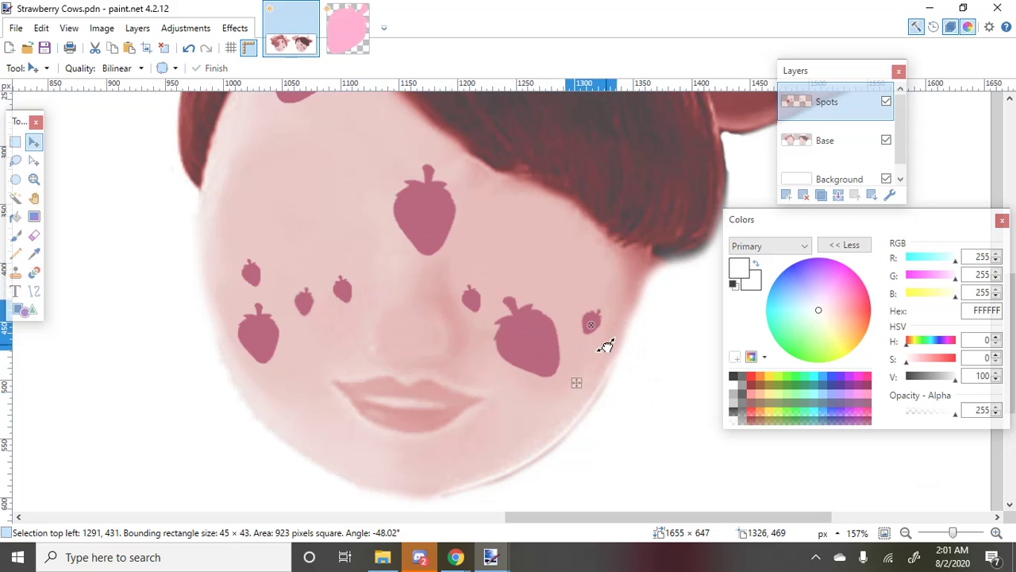
drag(345, 301, 605, 369)
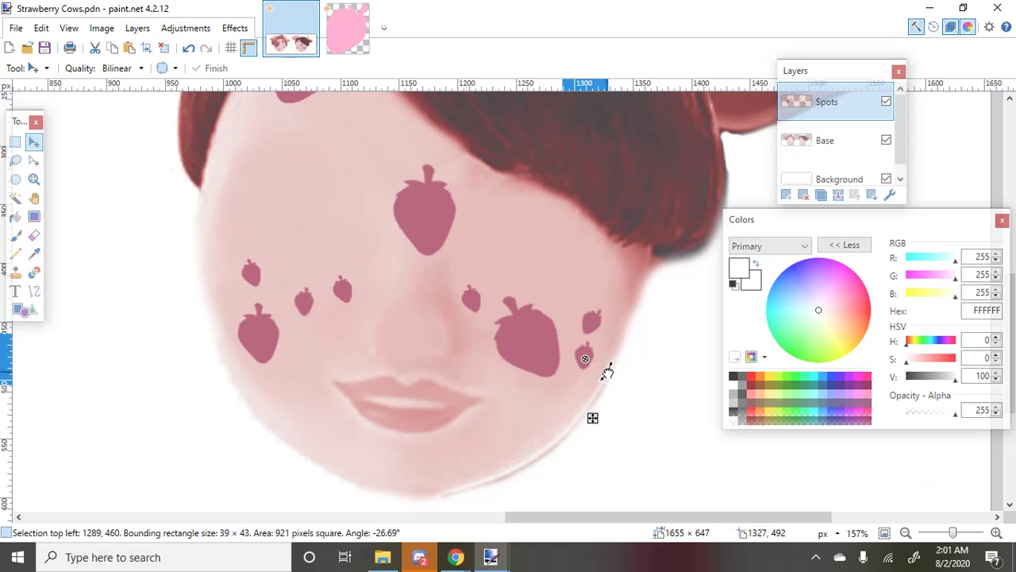
key(ctrl+z)
key(ctrl+z)
key(ctrl+z)
key(ctrl+z)
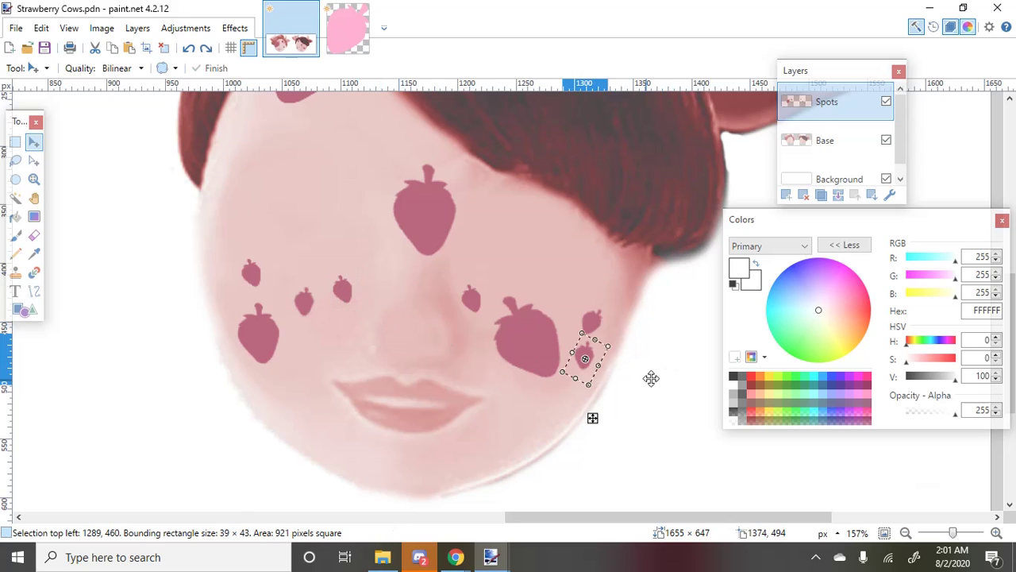
Shrink the lower tiny strawberry at the second doll's outer cheek, and place another 13 × 21 px copy below the pair on the opposite cheek
drag(595, 369, 589, 363)
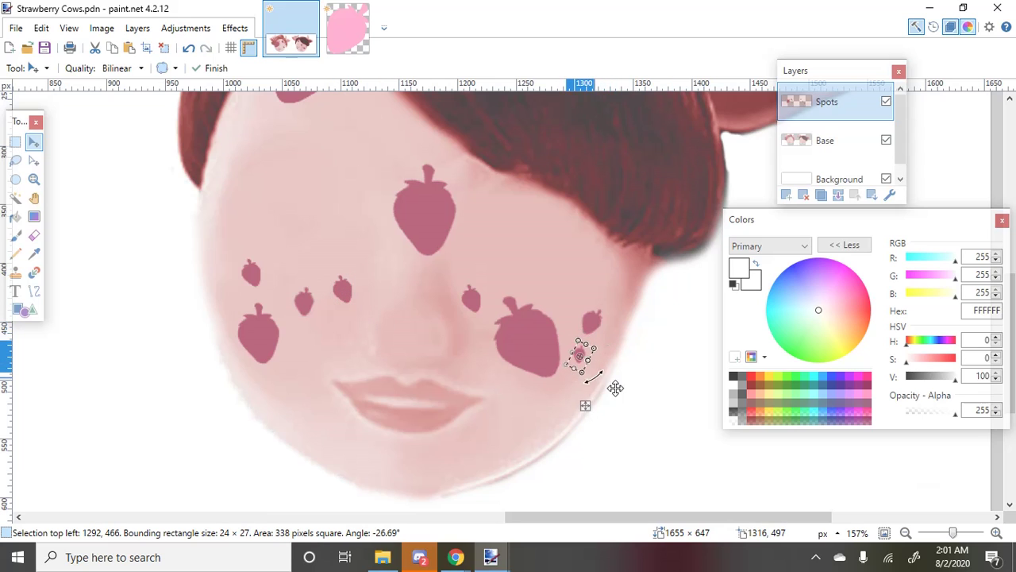
key(ctrl+z)
drag(346, 298, 325, 346)
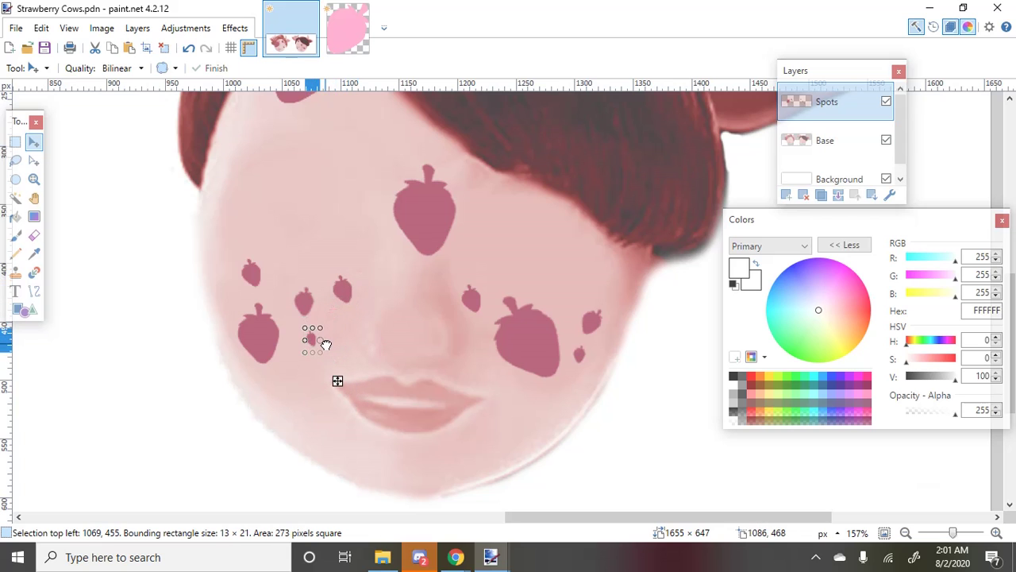
scroll(325, 349, up, 2)
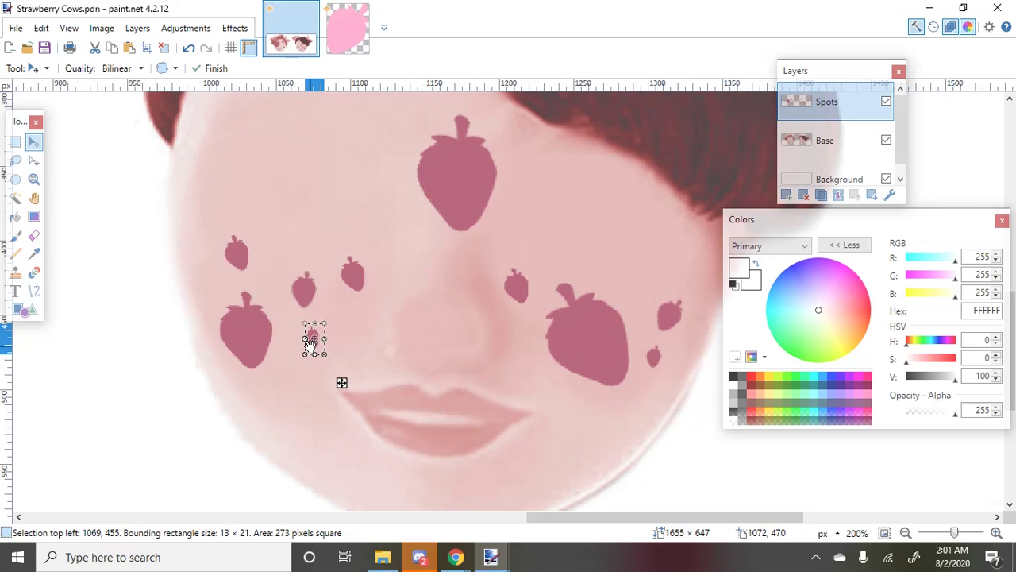
drag(341, 382, 357, 367)
key(Return)
Select the largest cheek strawberry below the second doll's fringe and shrink its area to 48 × 70 px around its center
scroll(313, 337, down, 3)
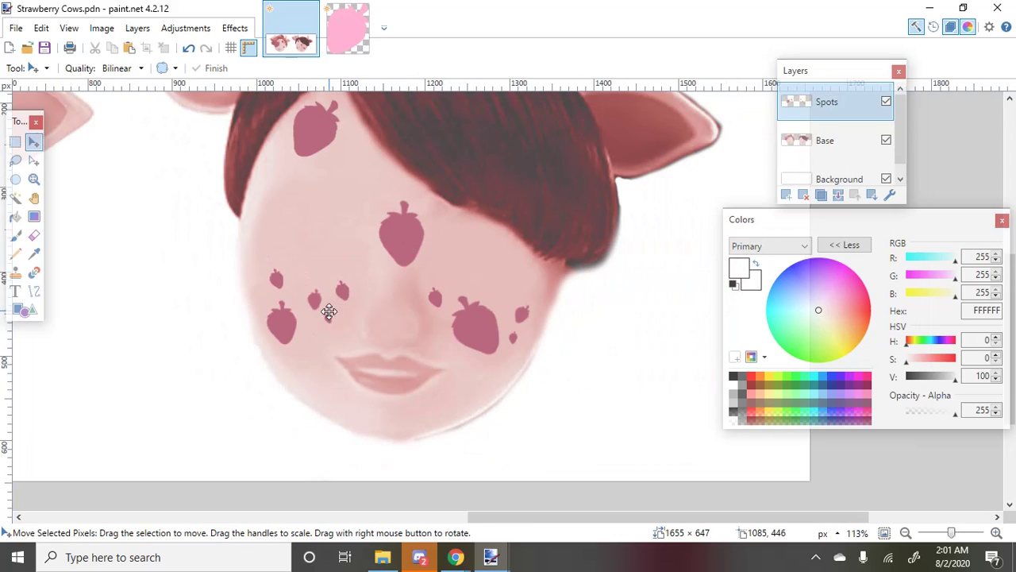
scroll(541, 323, down, 2)
scroll(541, 322, down, 1)
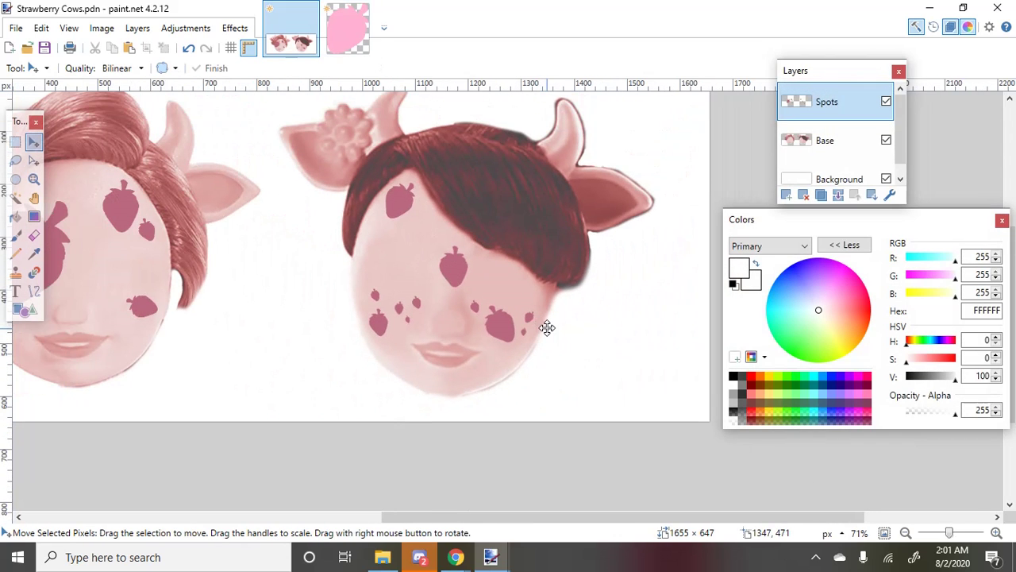
scroll(582, 359, down, 1)
scroll(528, 344, up, 5)
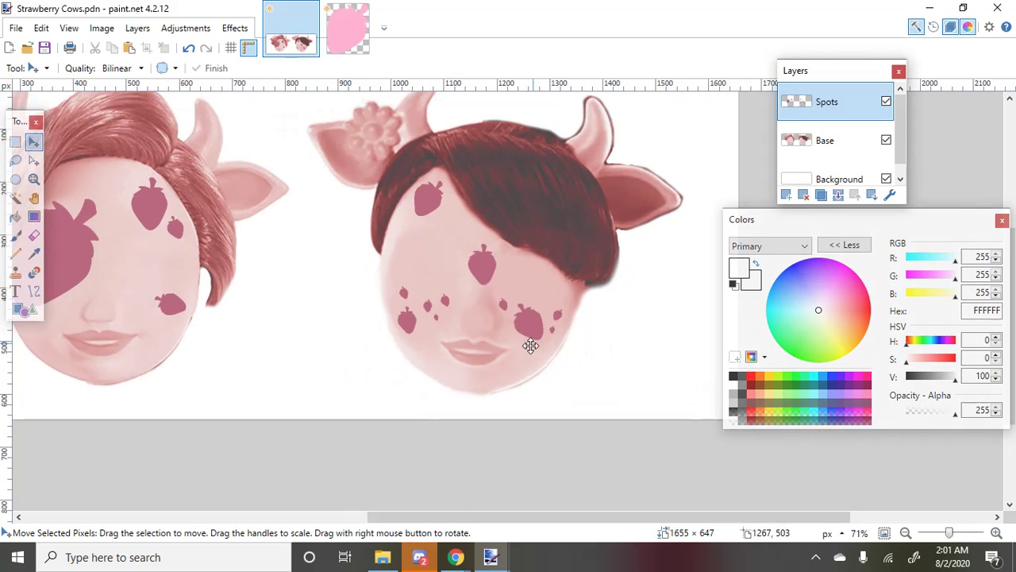
click(15, 142)
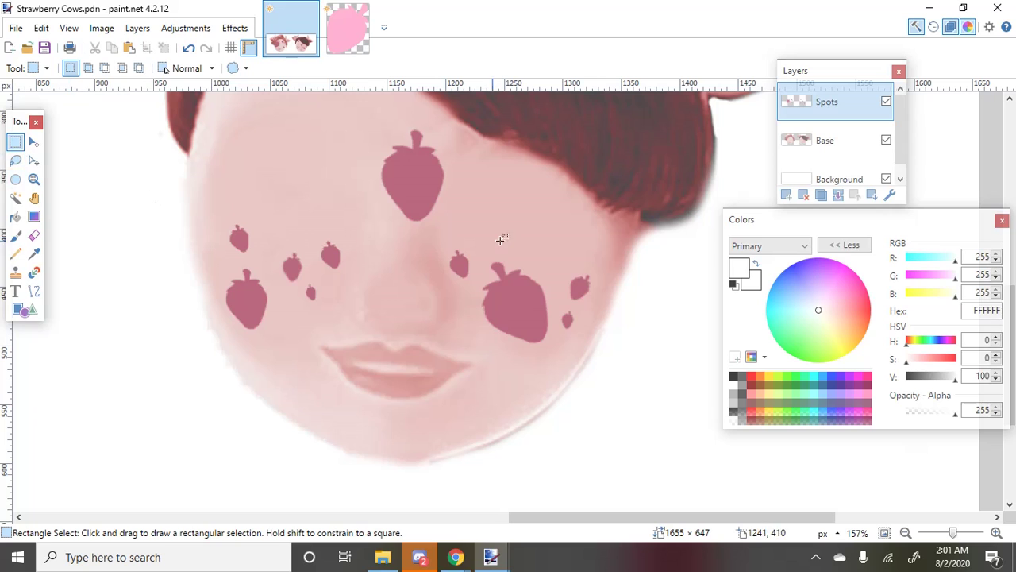
drag(477, 251, 555, 357)
key(Delete)
key(ctrl+v)
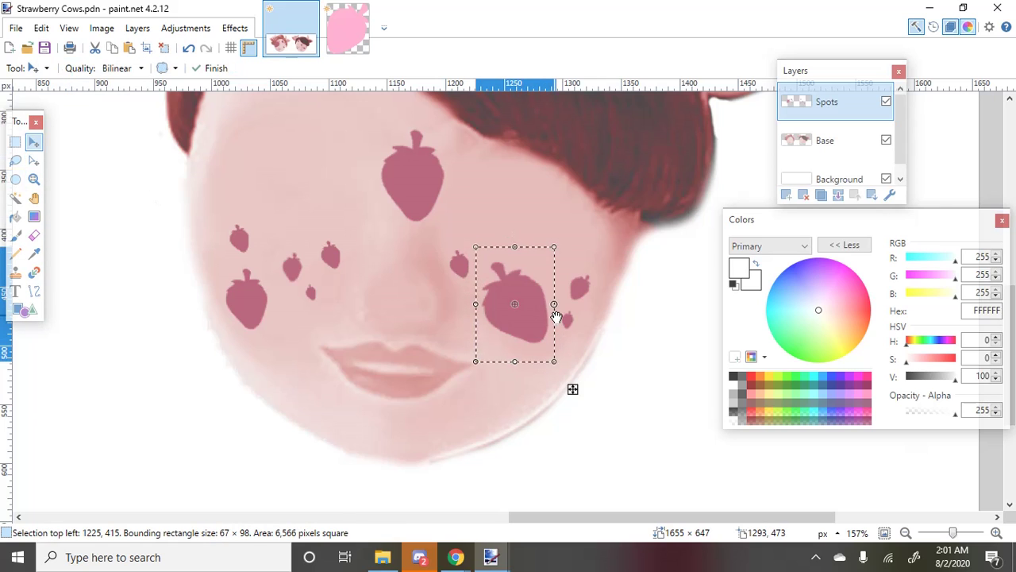
drag(561, 310, 528, 311)
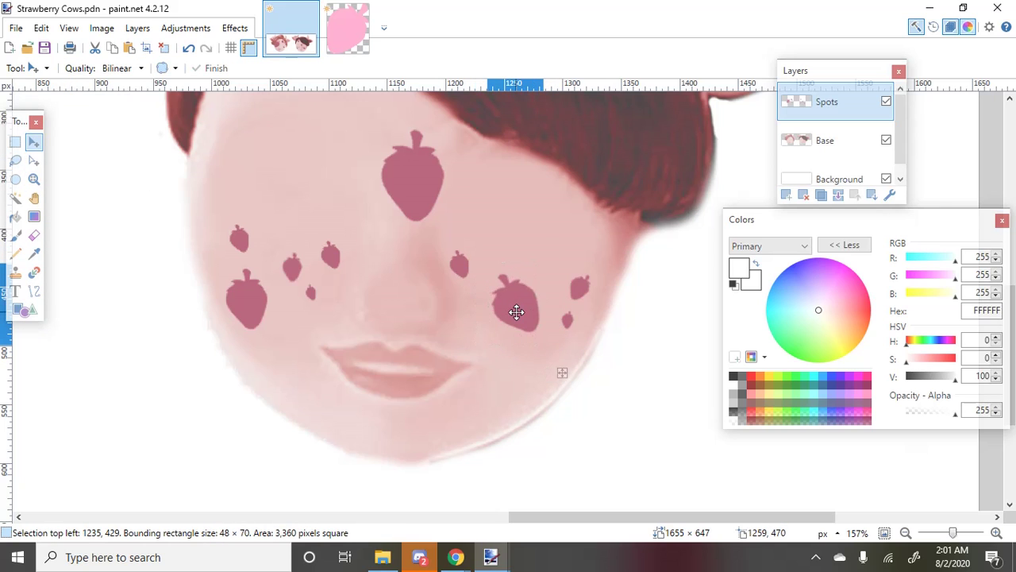
key(ctrl+d)
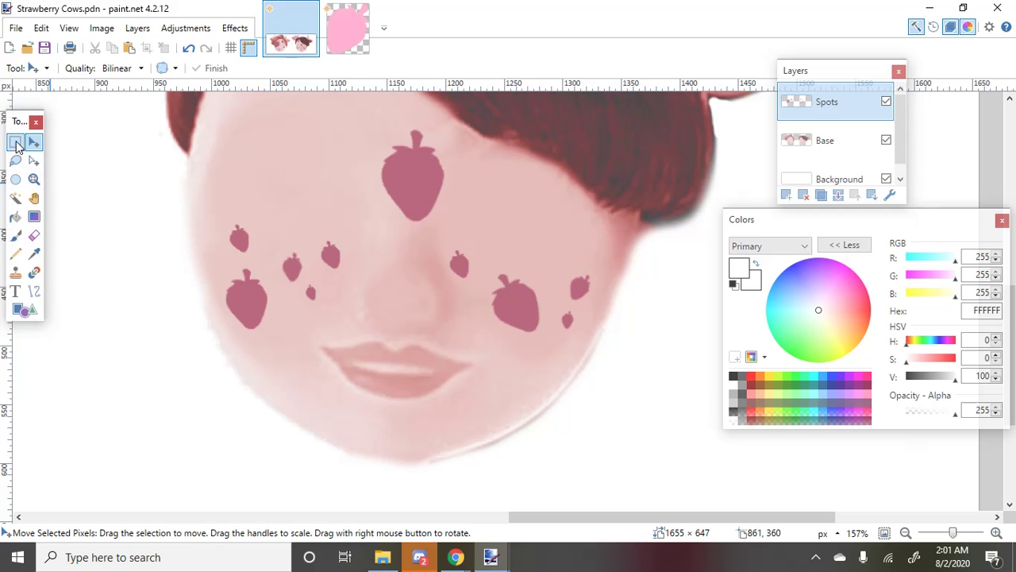
Select the large strawberry on the opposite cheek, shift it toward the face edge and shrink its area to 44 × 67 px
click(15, 141)
drag(213, 257, 274, 347)
key(m)
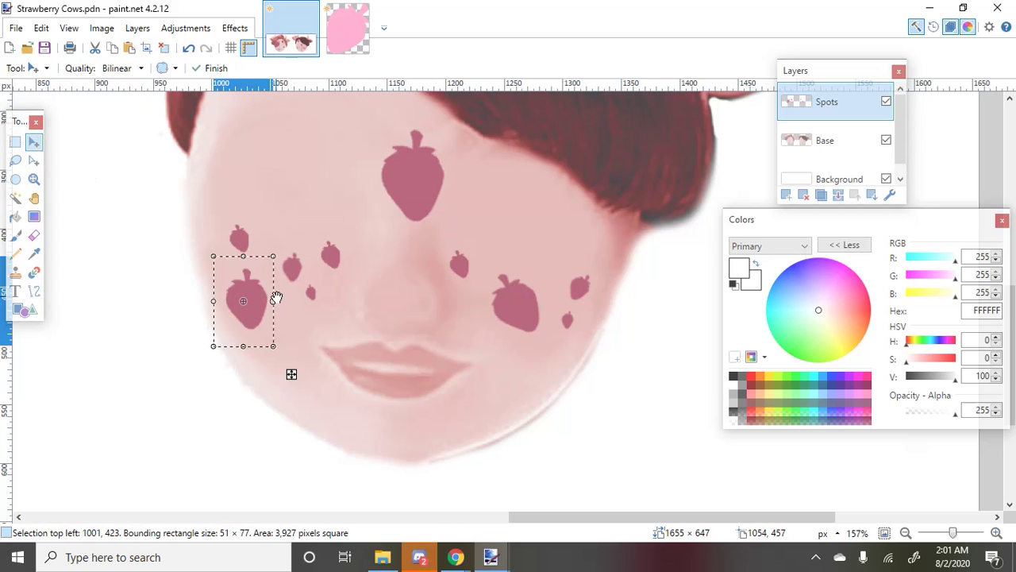
key(Left)
key(Left)
key(Left)
key(Left)
key(Left)
key(Left)
key(Left)
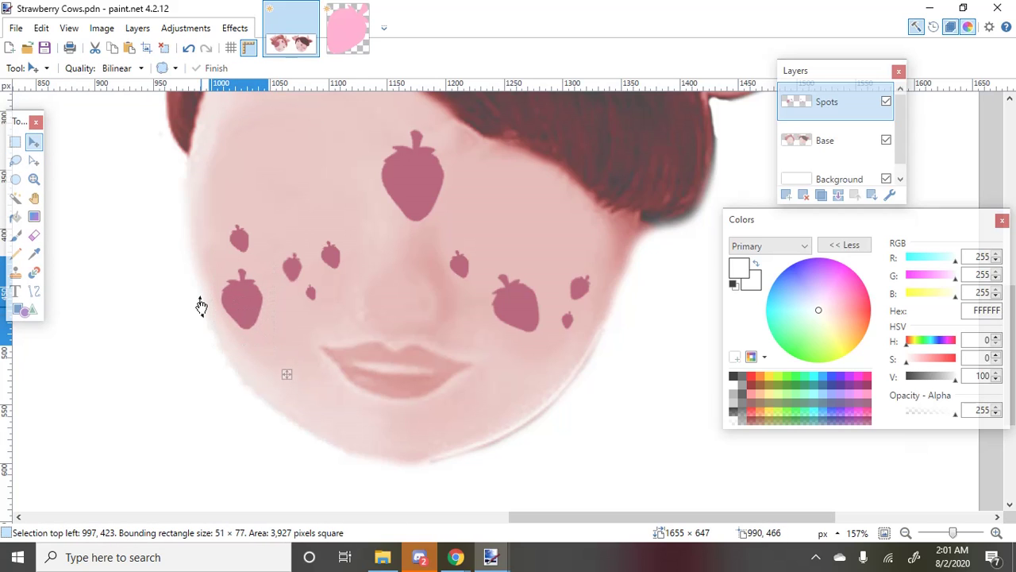
drag(267, 297, 257, 302)
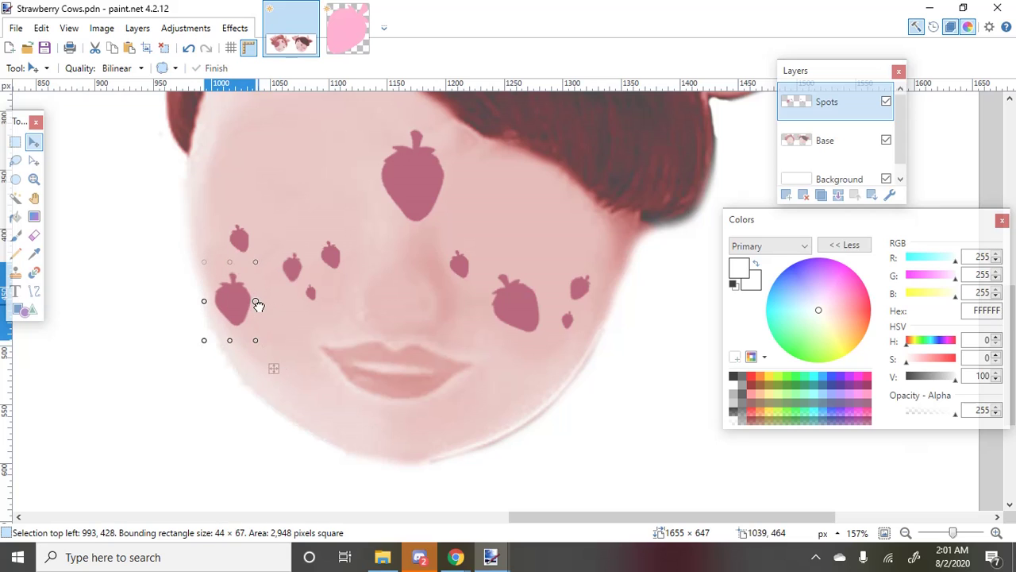
Select the strawberry at the top of the second doll's forehead beside the hair parting and shrink it slightly
scroll(425, 278, up, 2)
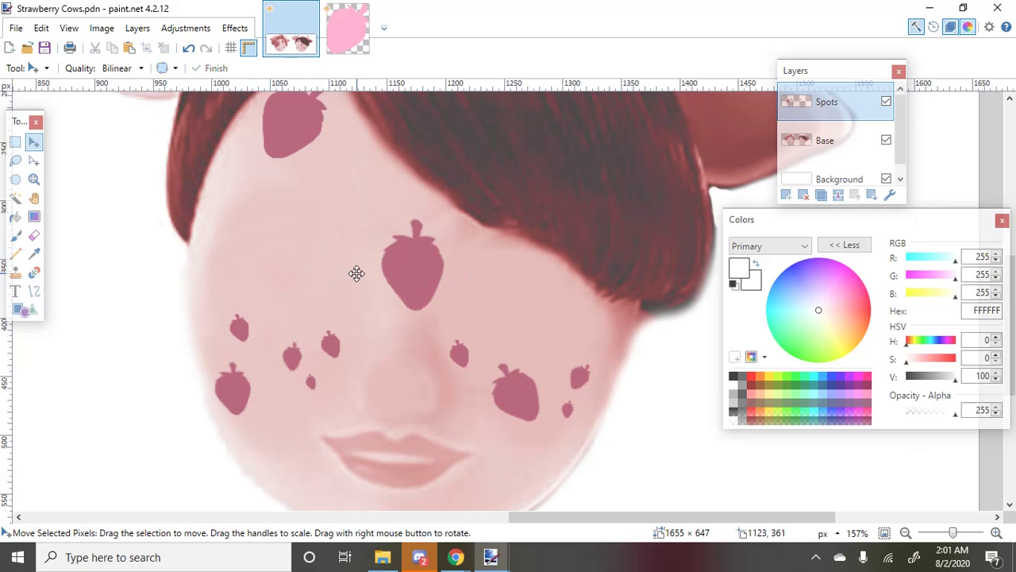
click(16, 141)
scroll(278, 233, up, 2)
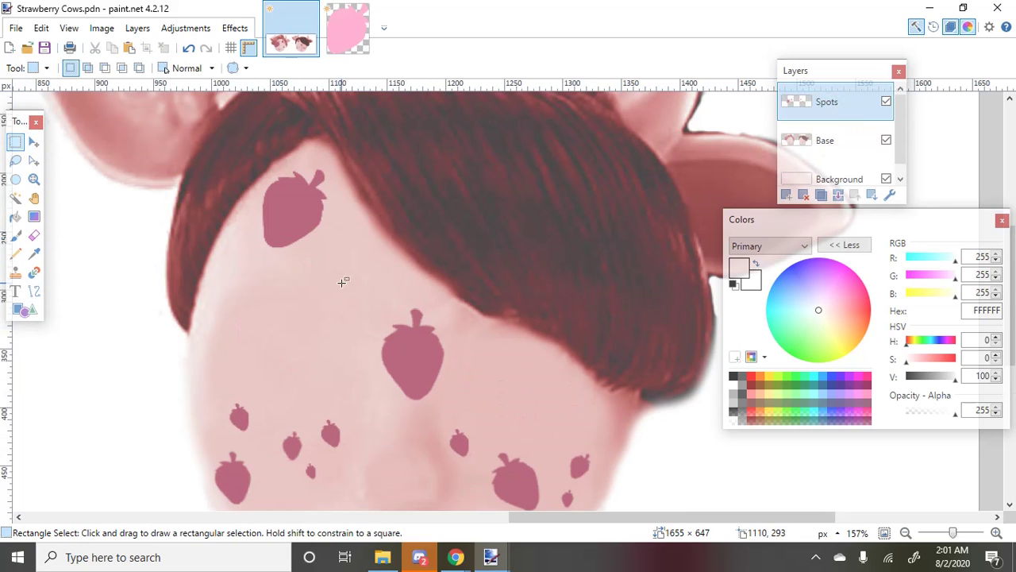
drag(347, 284, 227, 140)
key(m)
drag(347, 283, 328, 262)
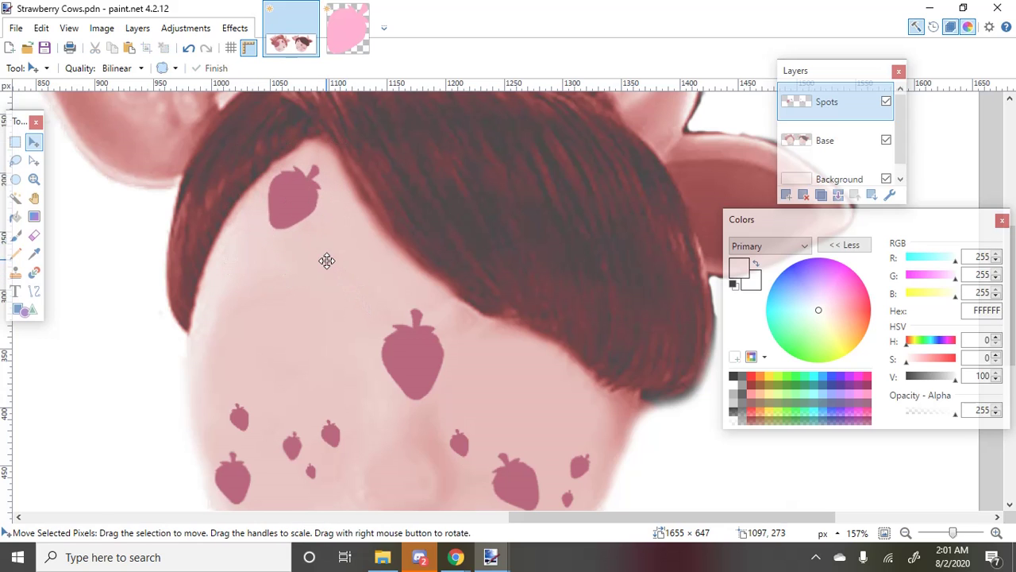
scroll(329, 258, down, 5)
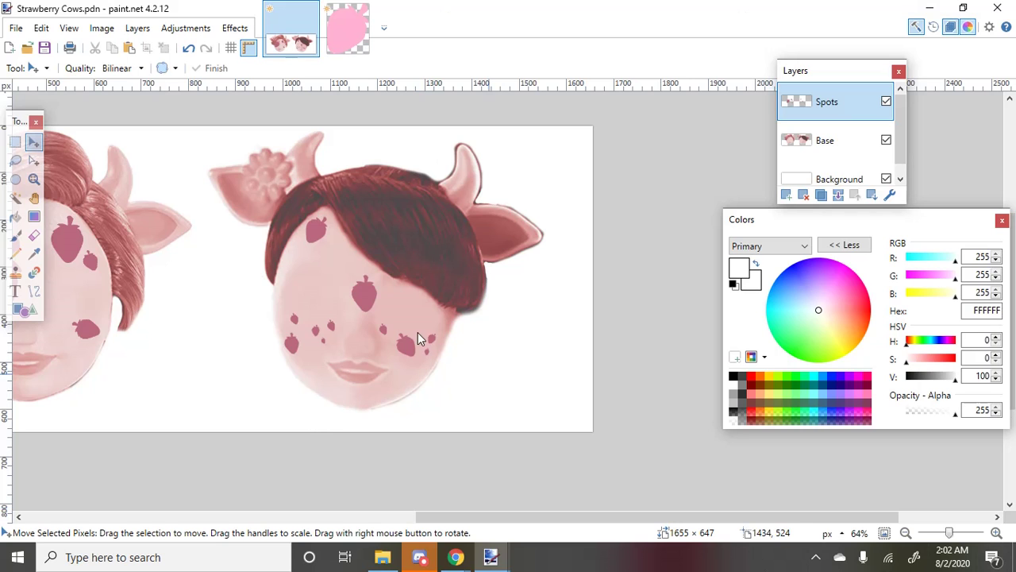
scroll(422, 340, down, 3)
scroll(532, 341, up, 1)
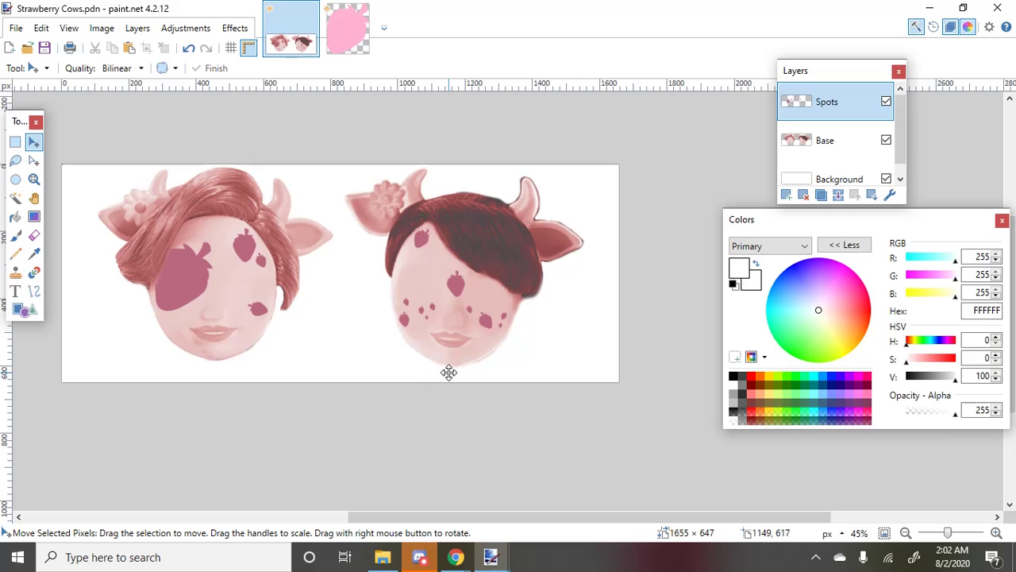
scroll(177, 297, up, 3)
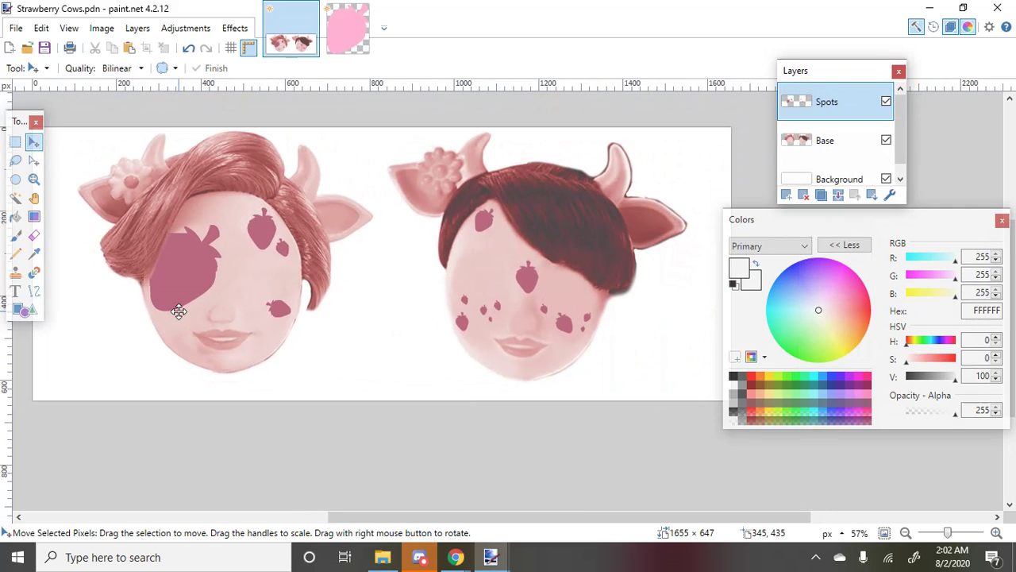
key(ctrl+m)
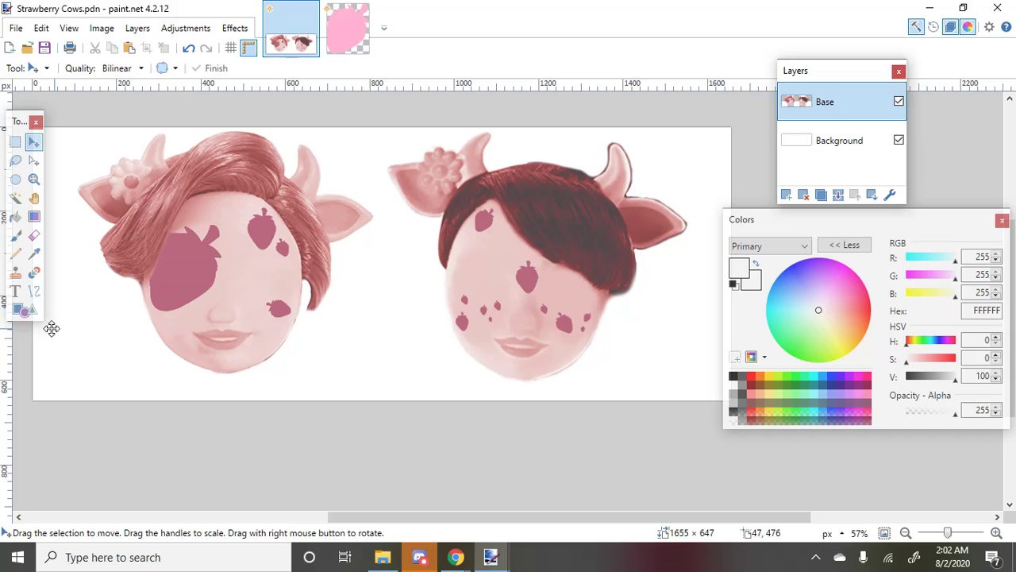
scroll(182, 318, up, 4)
scroll(185, 320, down, 2)
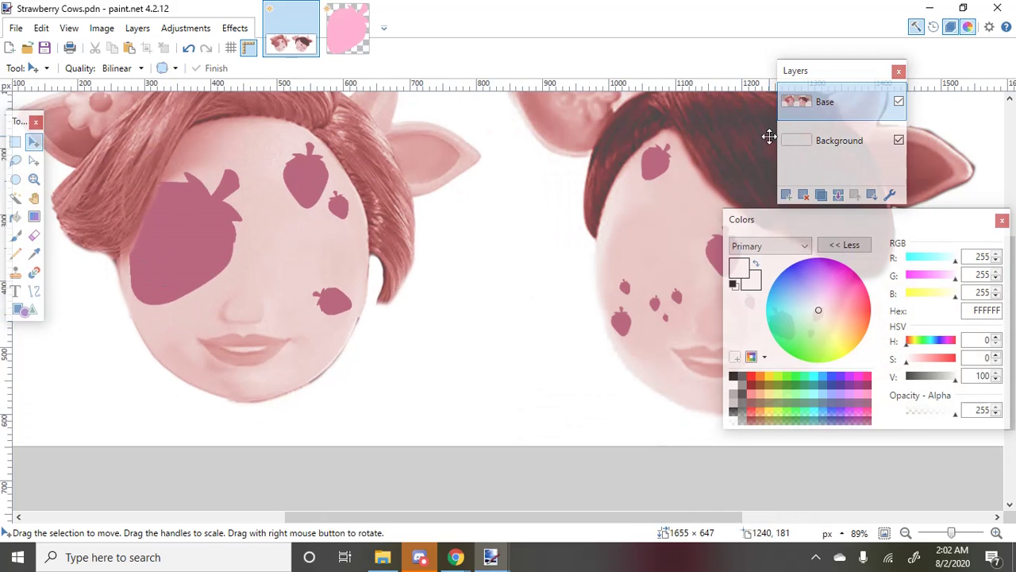
click(786, 195)
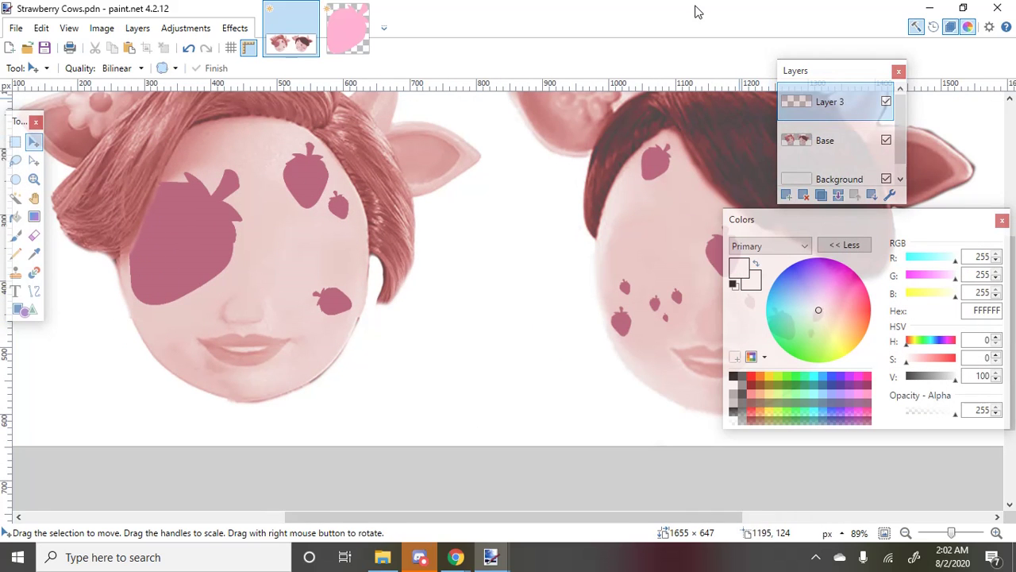
key(ctrl+z)
key(ctrl+z)
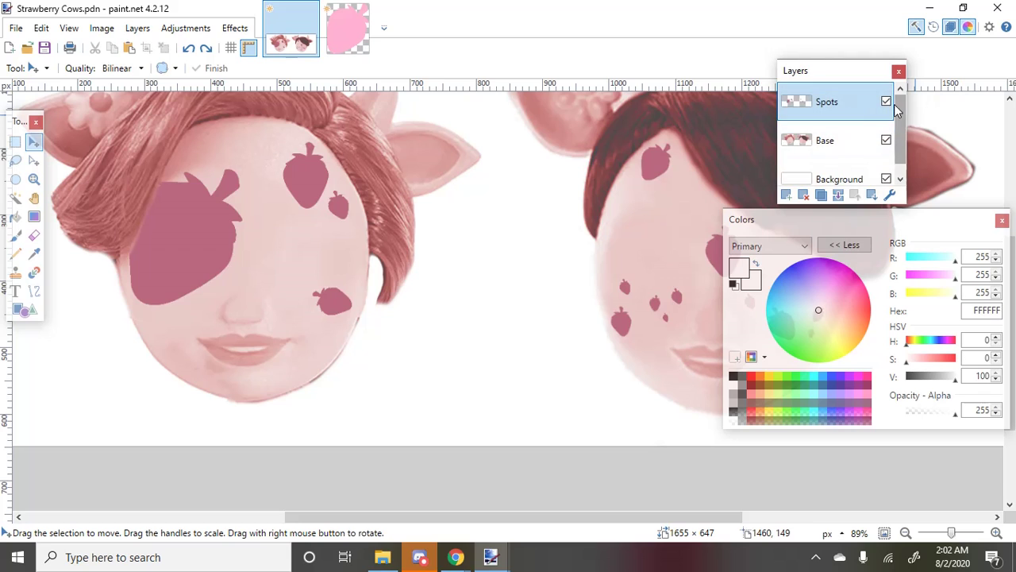
Hide the Spots layer, add a new layer above it and set the primary color to grey 808080
click(886, 104)
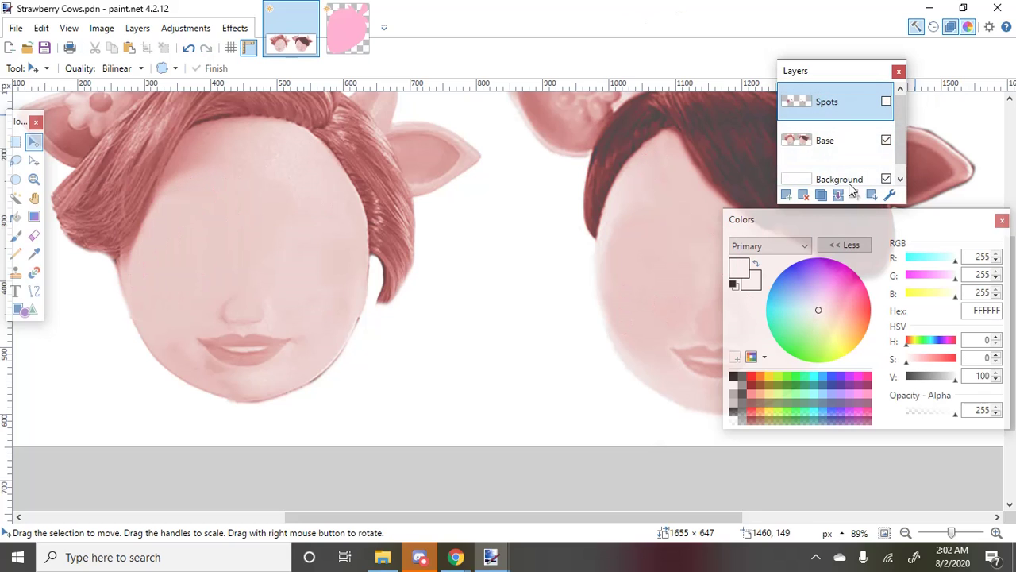
click(786, 195)
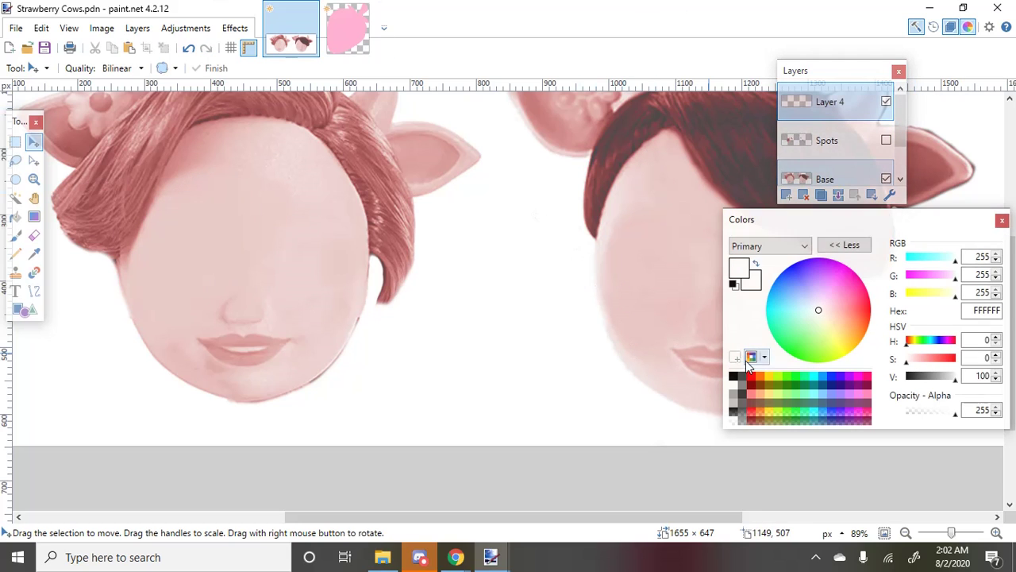
click(743, 389)
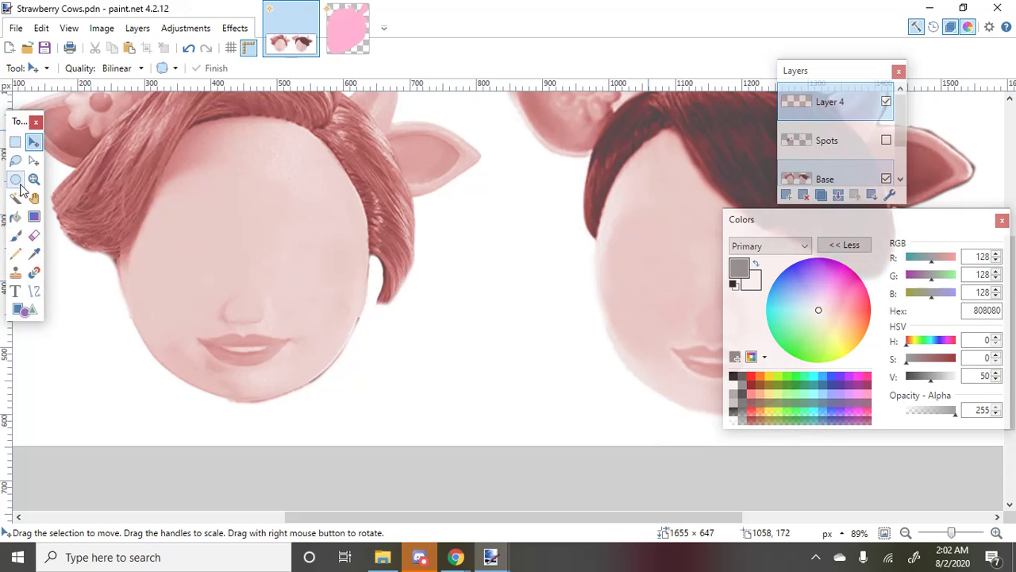
Set up the Paintbrush with a brush width of 5 and 100% hardness for drawing on the first doll's face
click(17, 254)
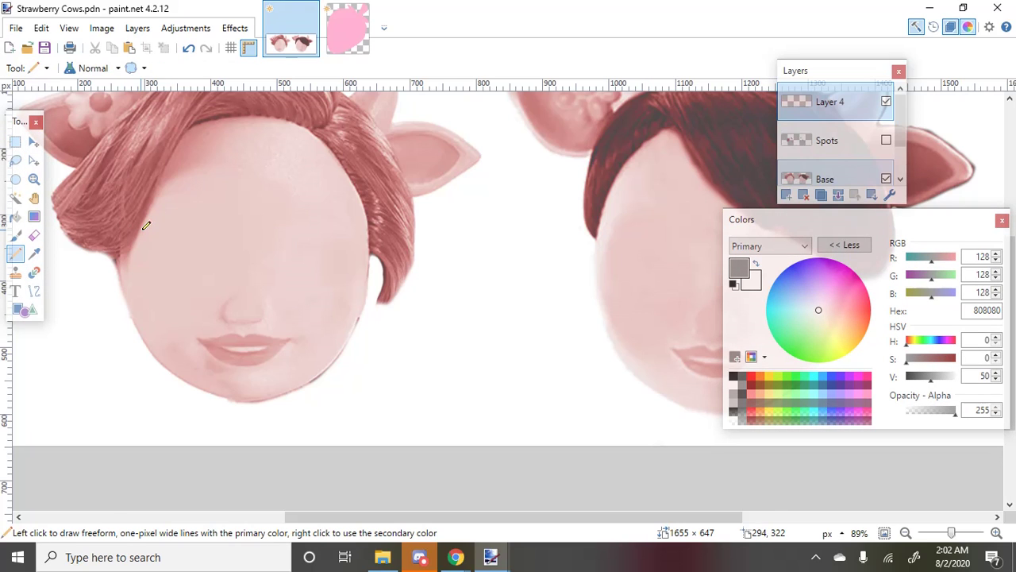
scroll(146, 226, up, 3)
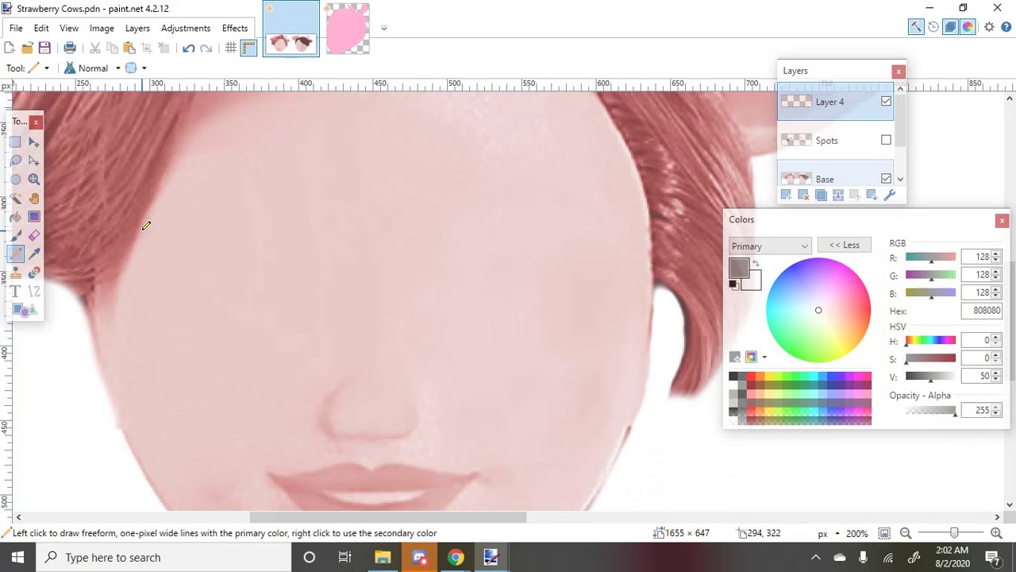
click(16, 235)
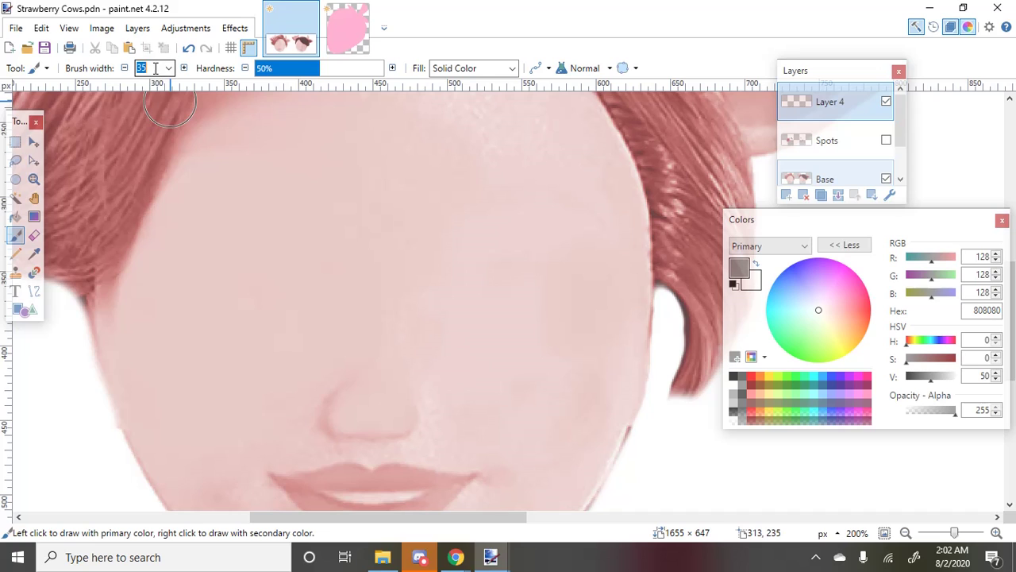
click(381, 69)
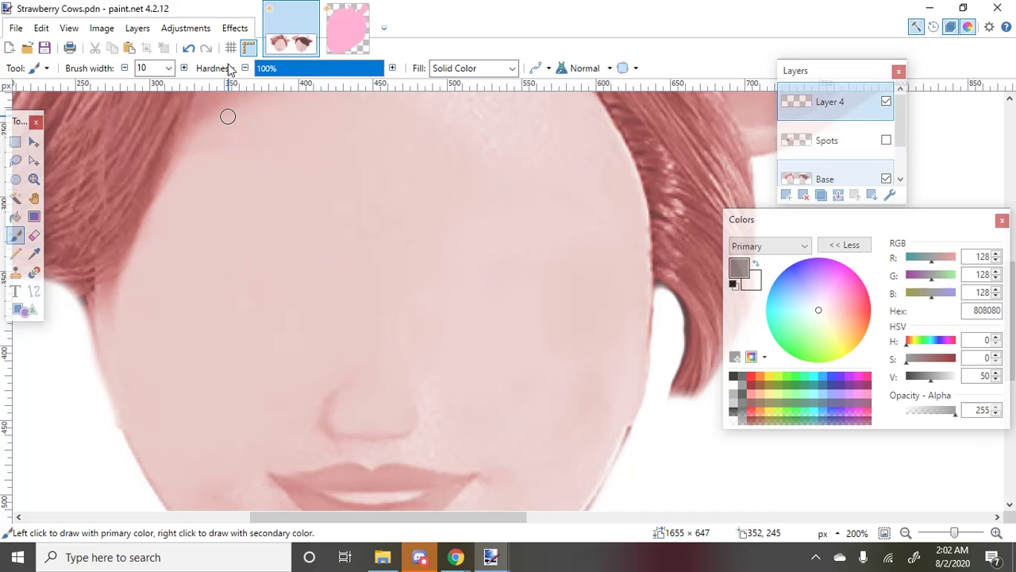
click(169, 69)
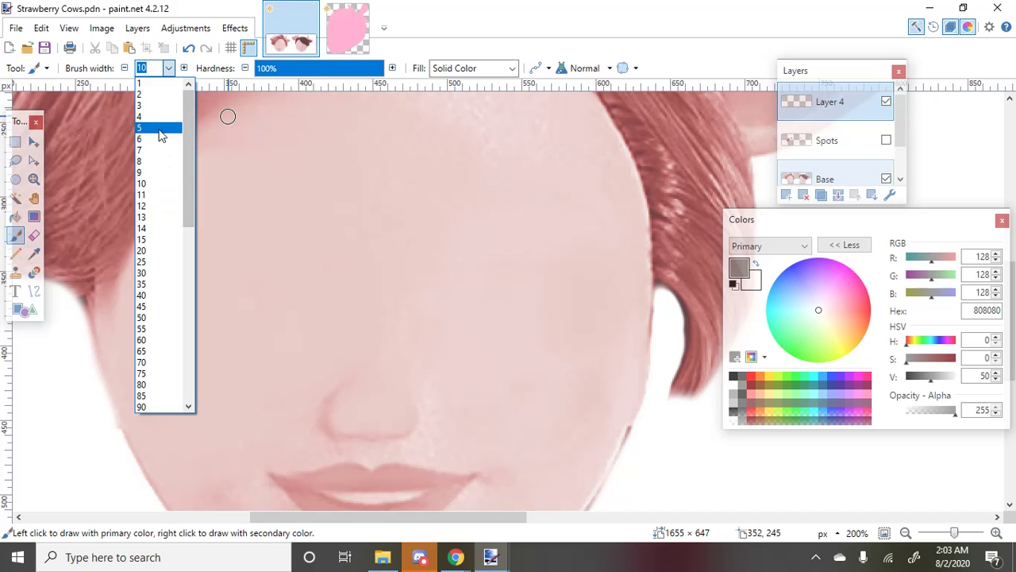
click(154, 123)
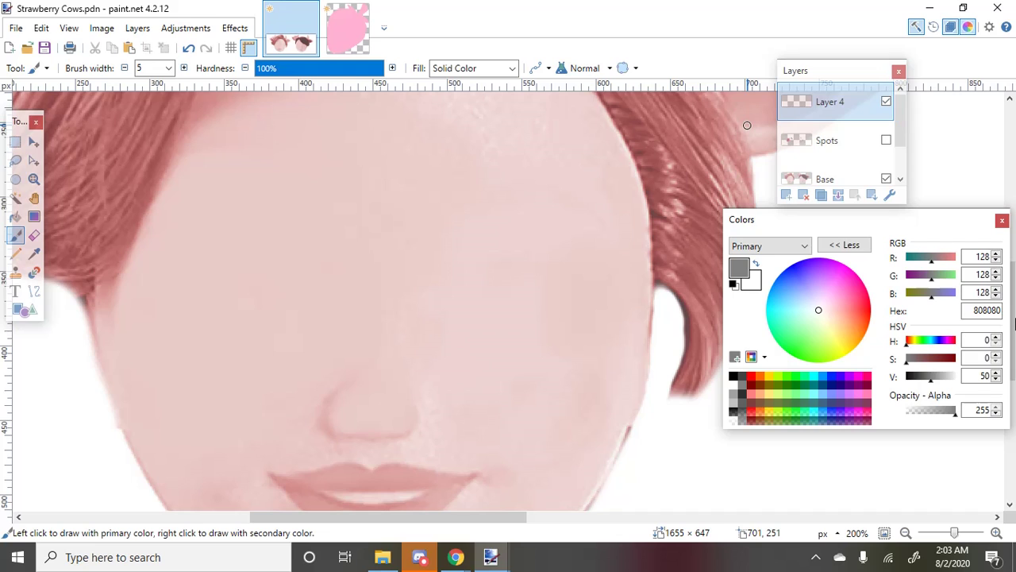
mouse_move(162, 314)
mouse_down()
mouse_move(195, 270)
mouse_move(266, 245)
mouse_up()
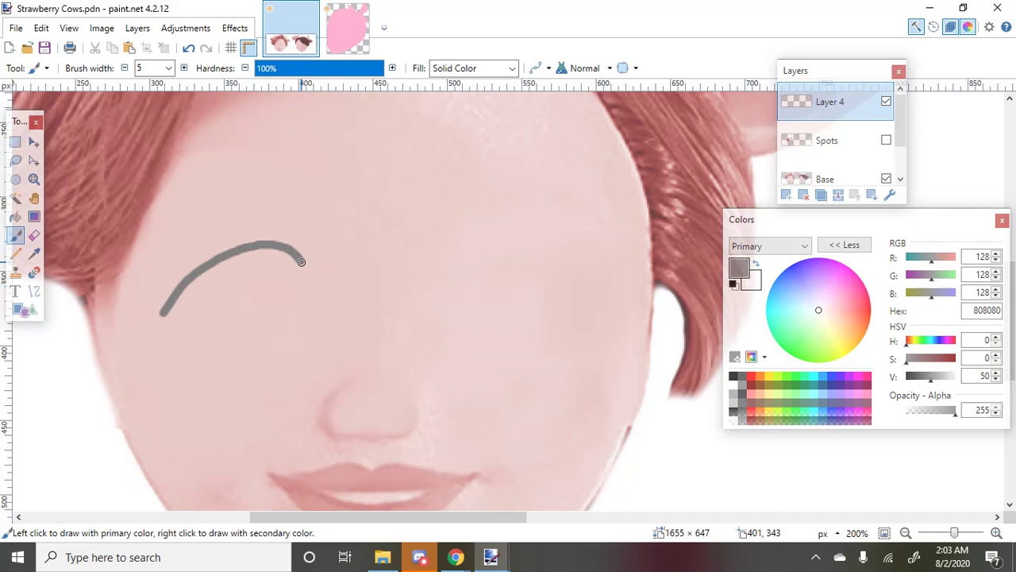
key(ctrl+z)
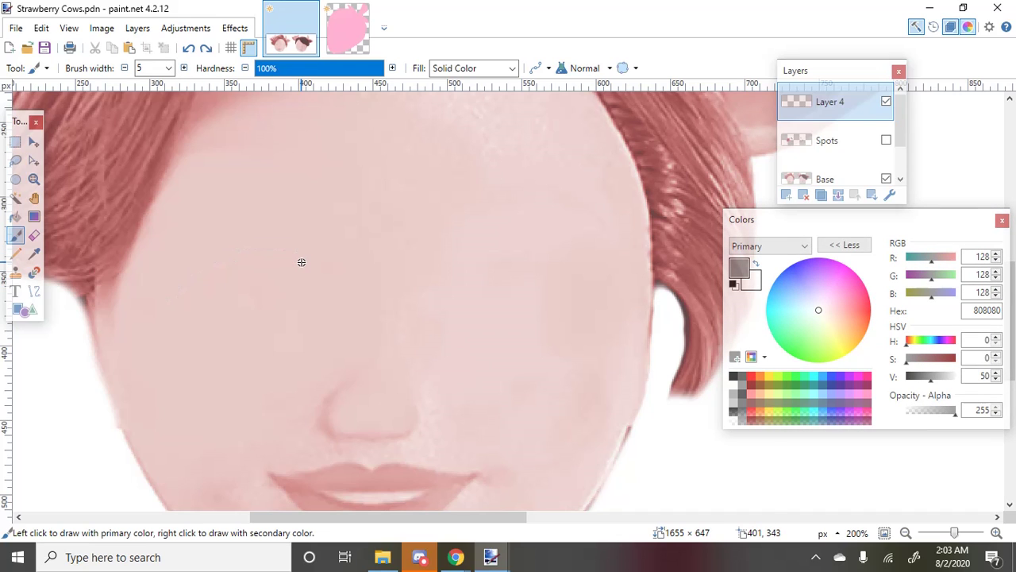
mouse_move(164, 308)
mouse_down()
mouse_move(234, 266)
mouse_move(286, 289)
mouse_up()
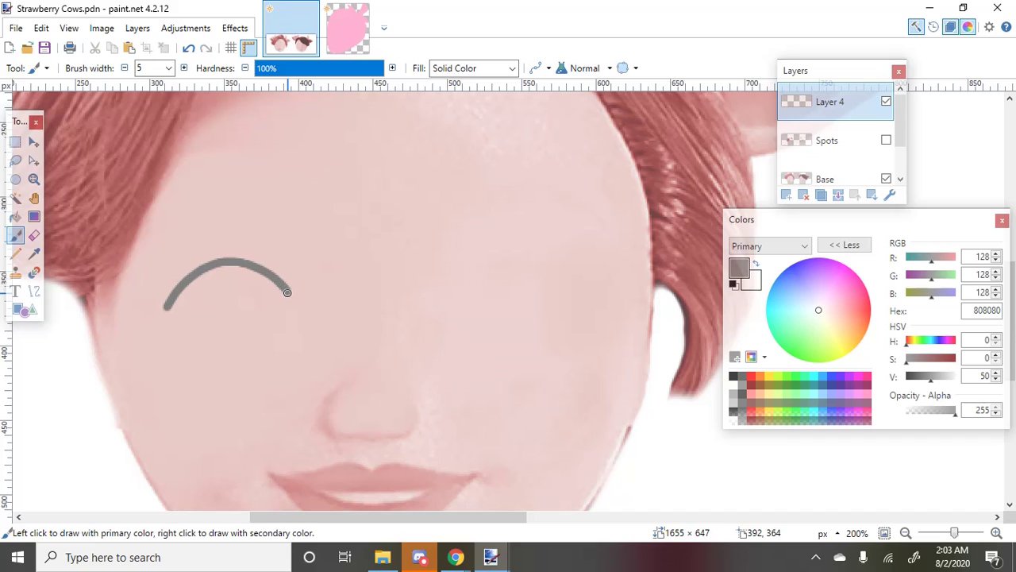
key(ctrl+z)
Paint arched upper lines for both of the first doll's eyes and close the right eye into a half-moon outline about 90 px wide
mouse_move(163, 303)
mouse_down()
mouse_move(223, 249)
mouse_move(260, 245)
mouse_move(288, 262)
mouse_up()
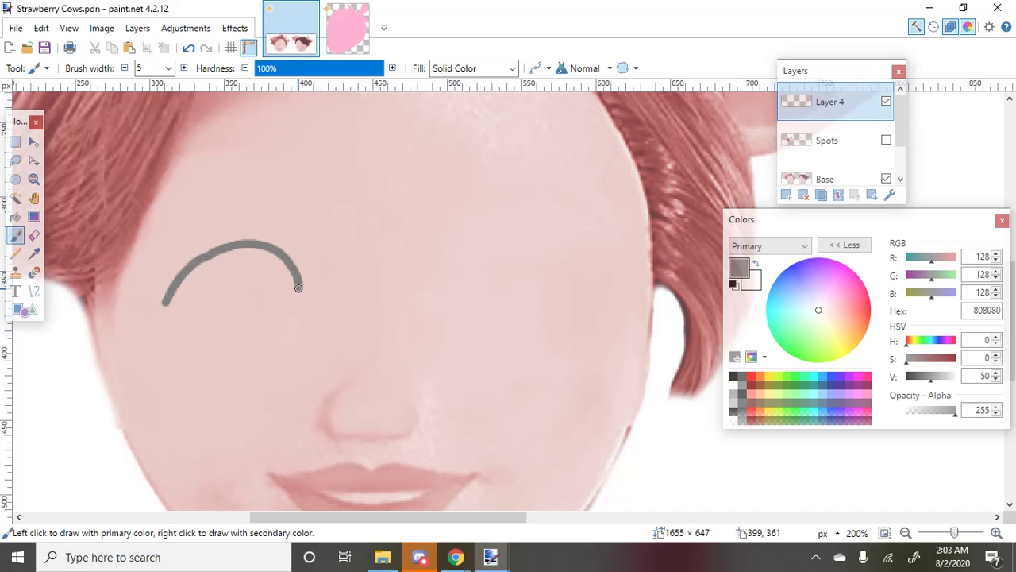
mouse_move(450, 283)
mouse_down()
mouse_move(474, 247)
mouse_move(552, 264)
mouse_move(579, 296)
mouse_up()
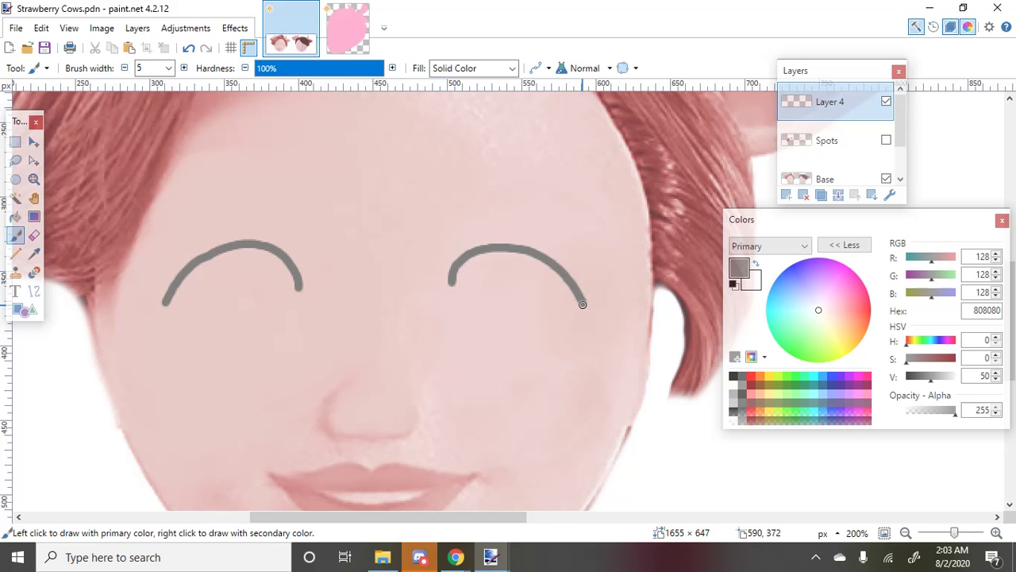
scroll(582, 304, up, 3)
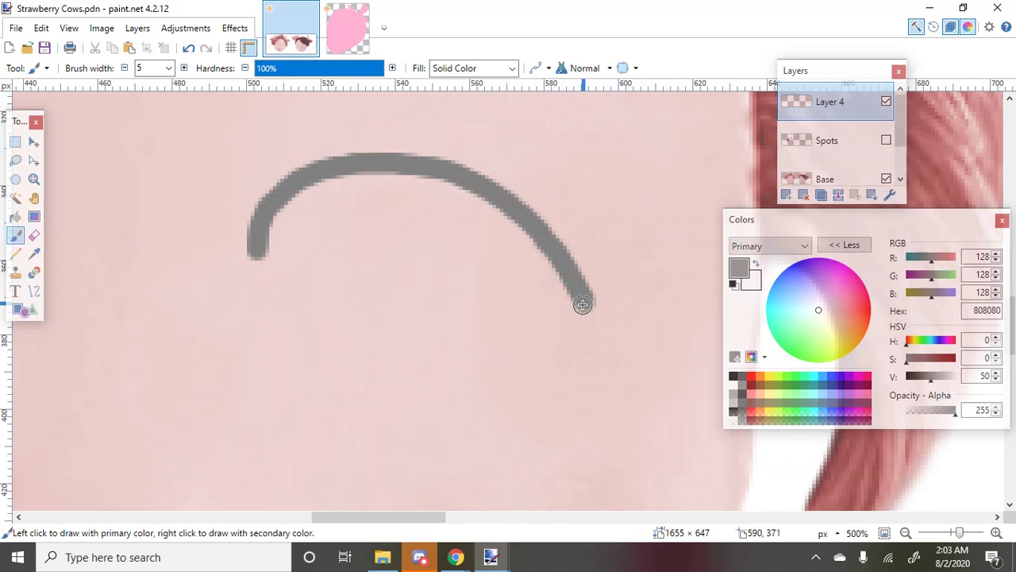
mouse_move(256, 252)
mouse_down()
mouse_move(256, 314)
mouse_move(317, 292)
mouse_move(475, 296)
mouse_move(585, 345)
mouse_move(579, 303)
mouse_up()
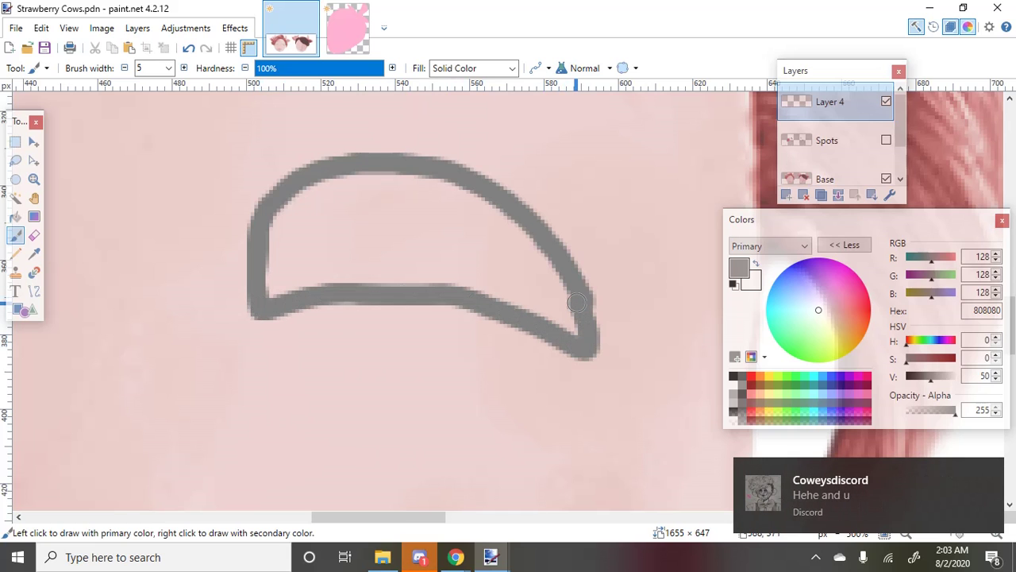
Close the left eye's arch into a half-moon outline with a curved lower line ending in a pointed outer corner
scroll(576, 303, down, 1)
scroll(576, 302, down, 2)
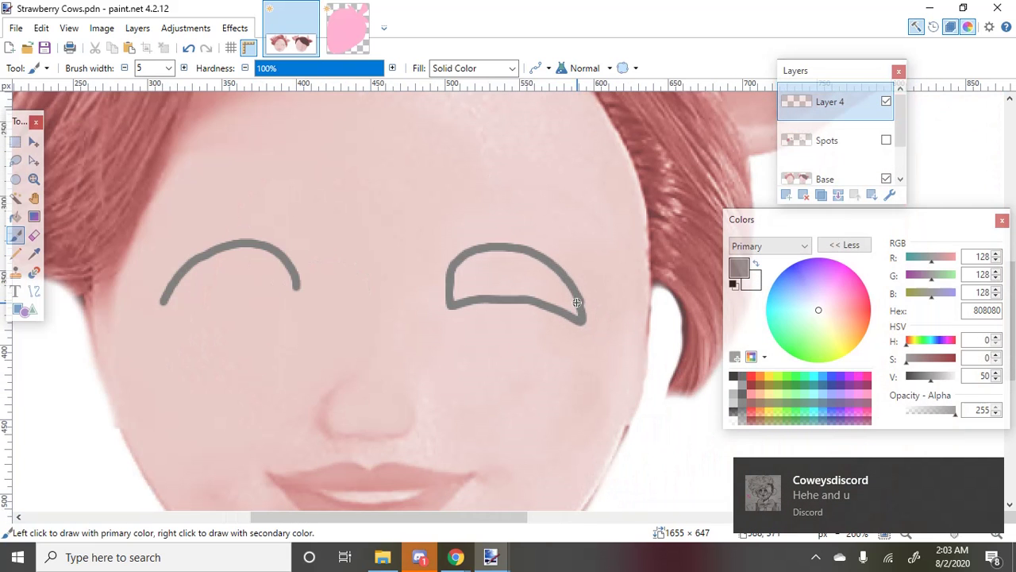
drag(386, 518, 344, 528)
scroll(344, 528, up, 2)
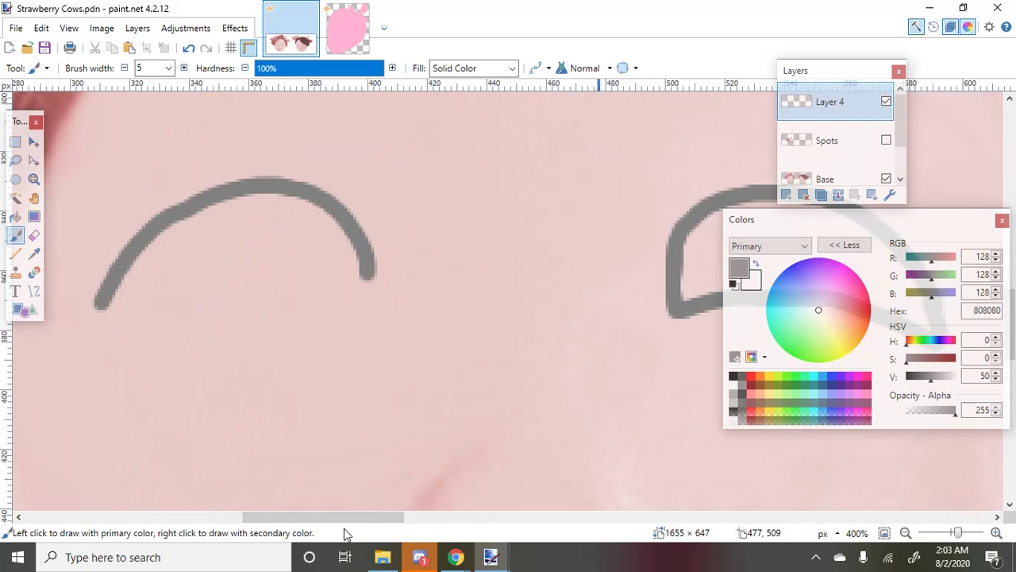
mouse_move(373, 282)
mouse_down()
mouse_move(316, 278)
mouse_move(200, 298)
mouse_move(89, 367)
mouse_move(103, 299)
mouse_up()
Select the left eye outline on the first doll's face with Rectangle Select and delete it
scroll(104, 294, down, 3)
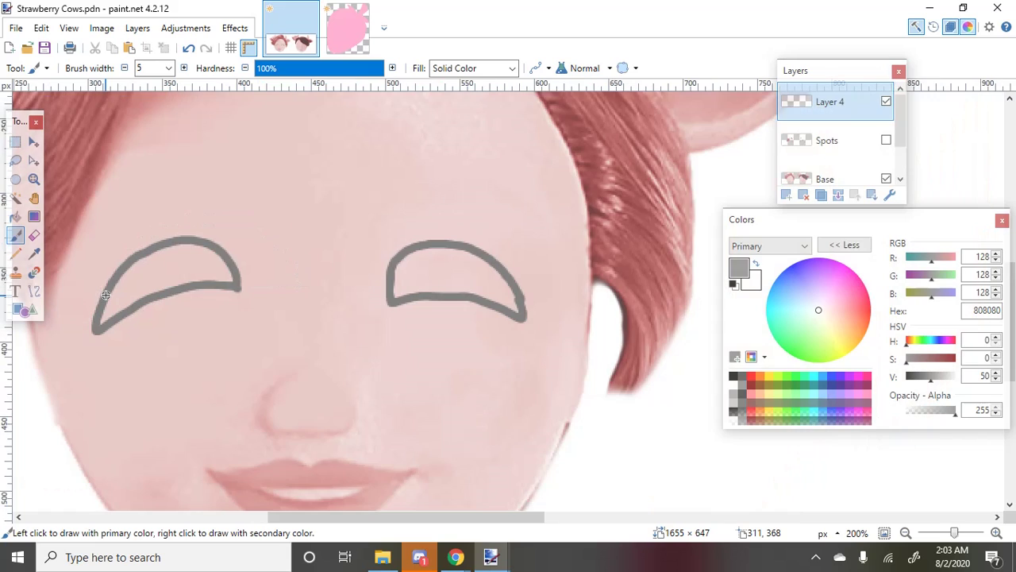
scroll(105, 294, up, 2)
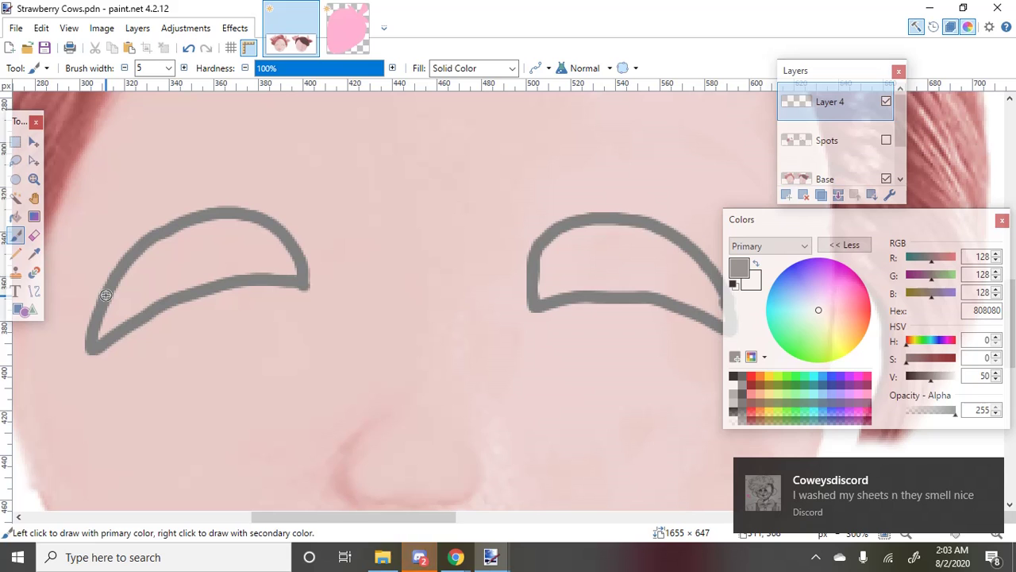
ctrl+scroll(82, 268, down, 6)
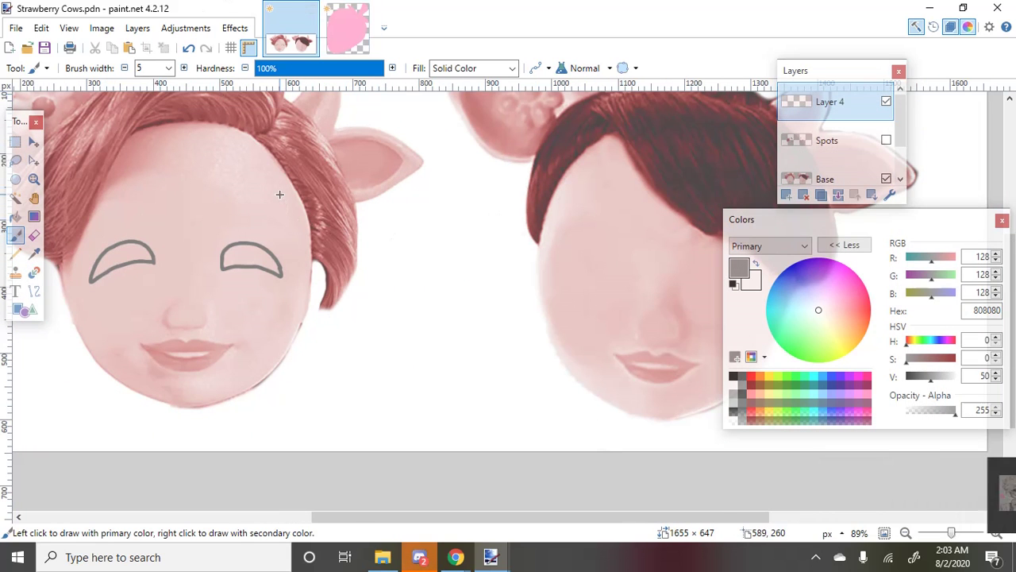
ctrl+scroll(288, 245, down, 2)
ctrl+scroll(262, 252, up, 4)
ctrl+scroll(335, 231, up, 3)
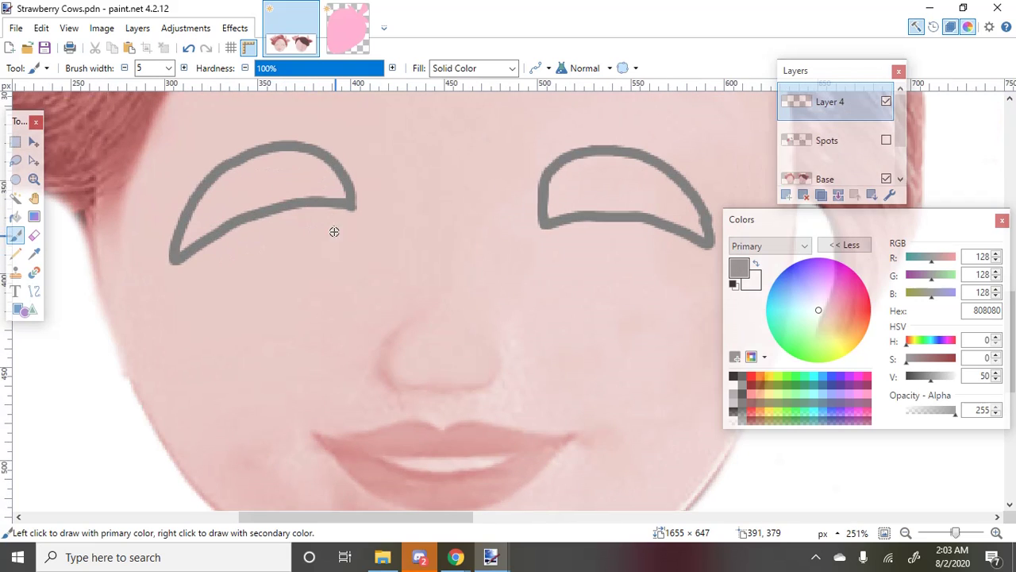
ctrl+scroll(329, 275, up, 1)
scroll(238, 246, up, 1)
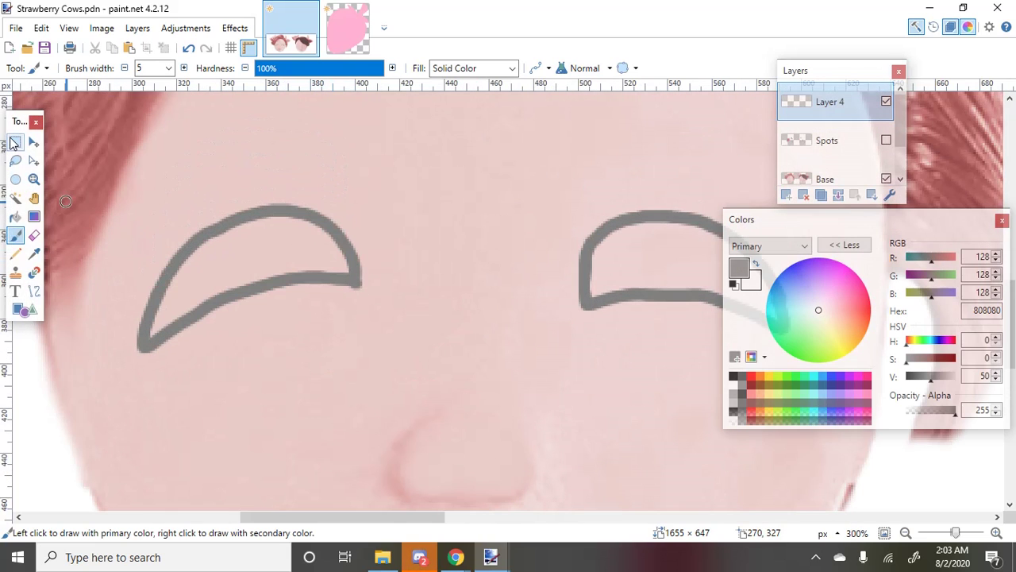
click(15, 141)
drag(93, 156, 389, 416)
key(Delete)
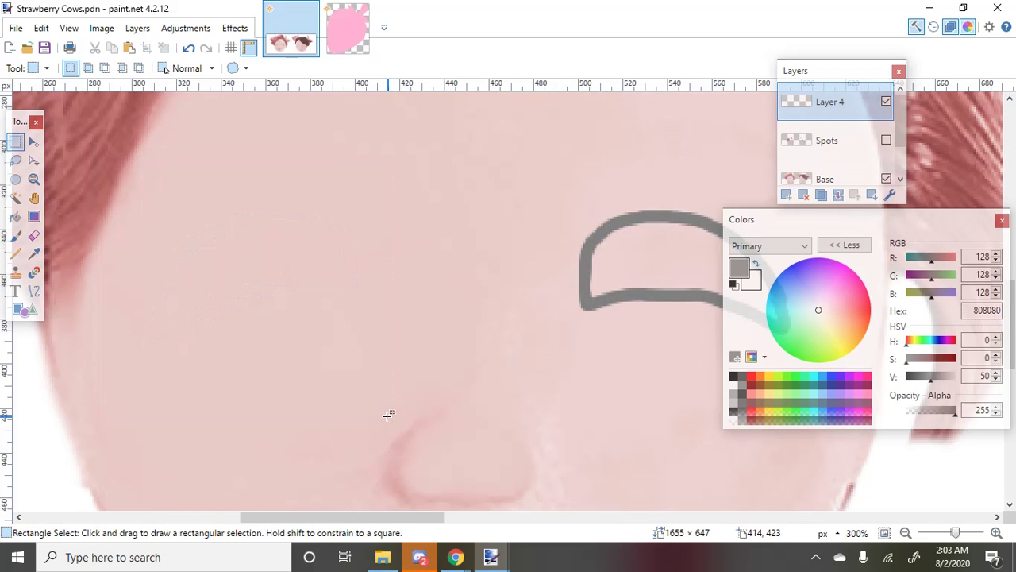
Try redrawing the left eye outline with the Paintbrush, compare it with the right eye and undo it
drag(207, 347, 284, 304)
key(b)
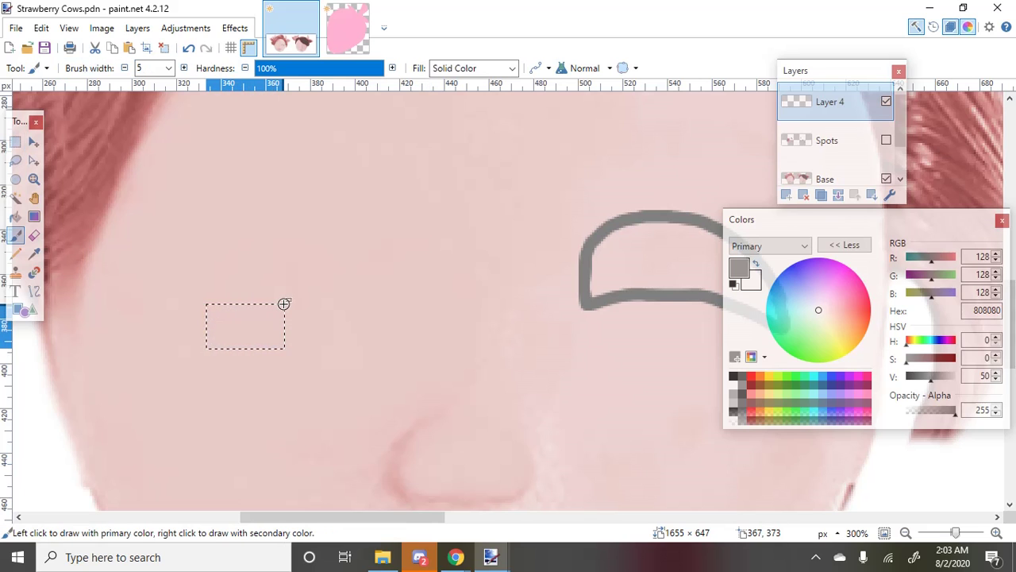
key(ctrl+d)
mouse_move(151, 345)
mouse_down()
mouse_move(267, 283)
mouse_move(348, 291)
mouse_move(300, 208)
mouse_move(225, 211)
mouse_move(143, 301)
mouse_move(152, 343)
mouse_up()
ctrl+scroll(151, 343, down, 3)
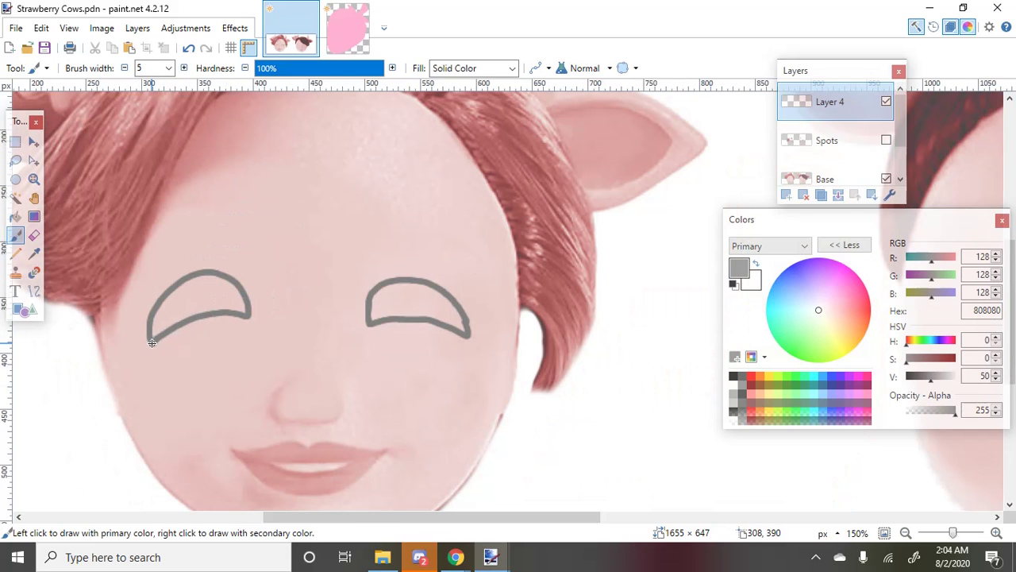
ctrl+scroll(152, 343, up, 1)
key(ctrl+z)
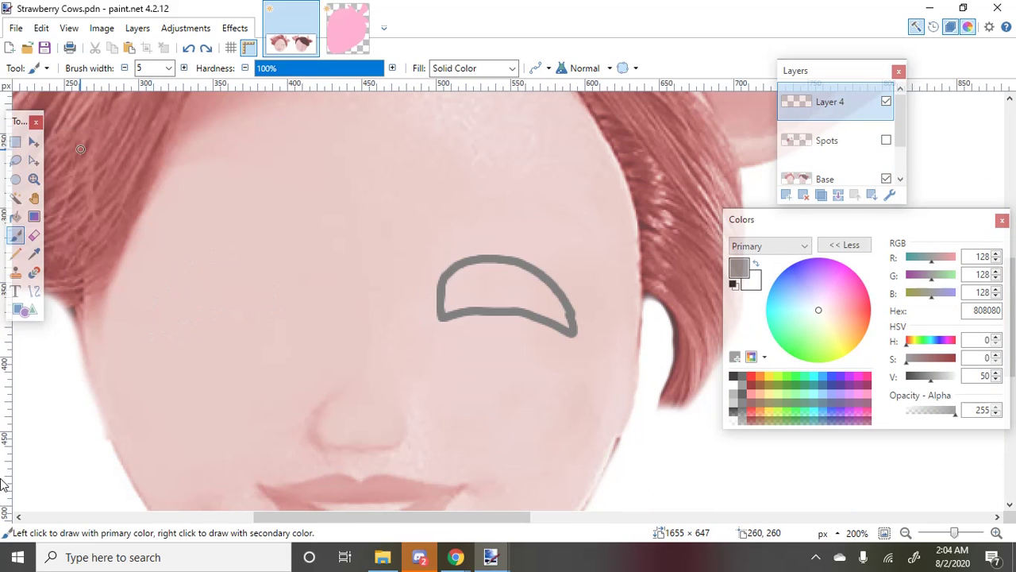
Copy the right eye outline in a rectangular selection of about 154 × 116 px and paste it into a new image
click(15, 141)
drag(396, 208, 634, 373)
key(ctrl+c)
key(ctrl+alt+v)
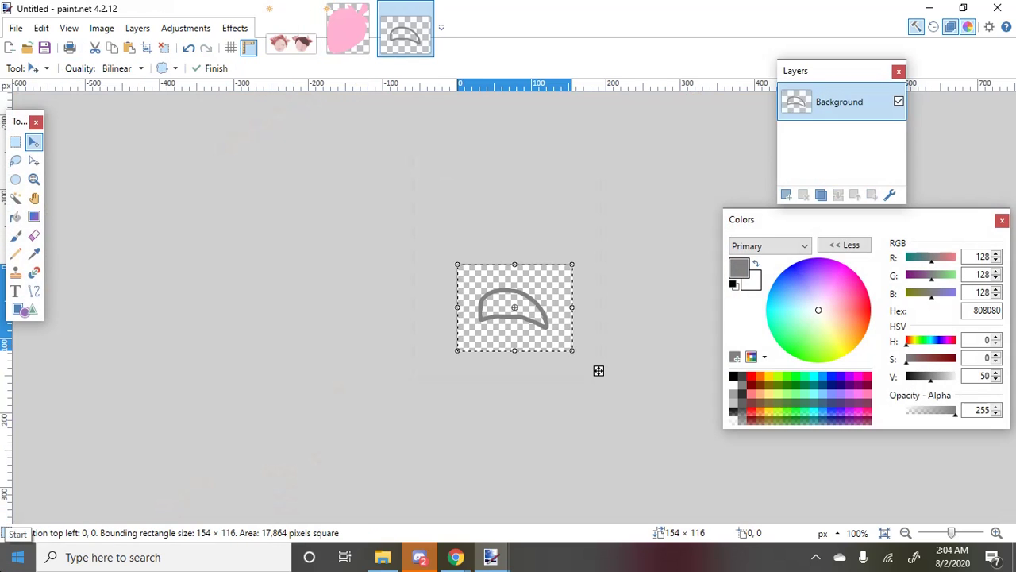
Flip the grey eye outline horizontally and paste it into the Strawberry Cows image
key(super)
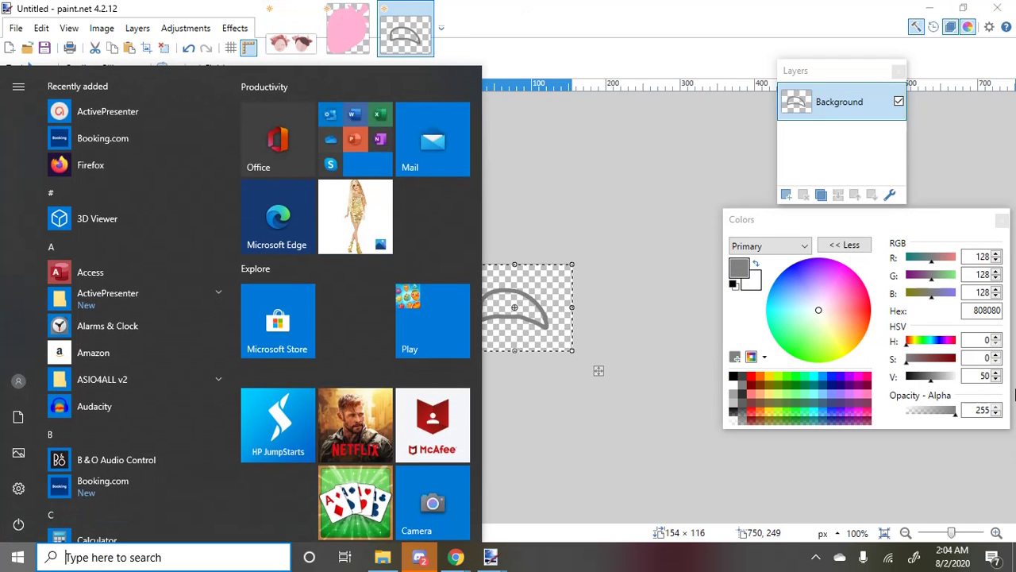
click(138, 28)
click(137, 27)
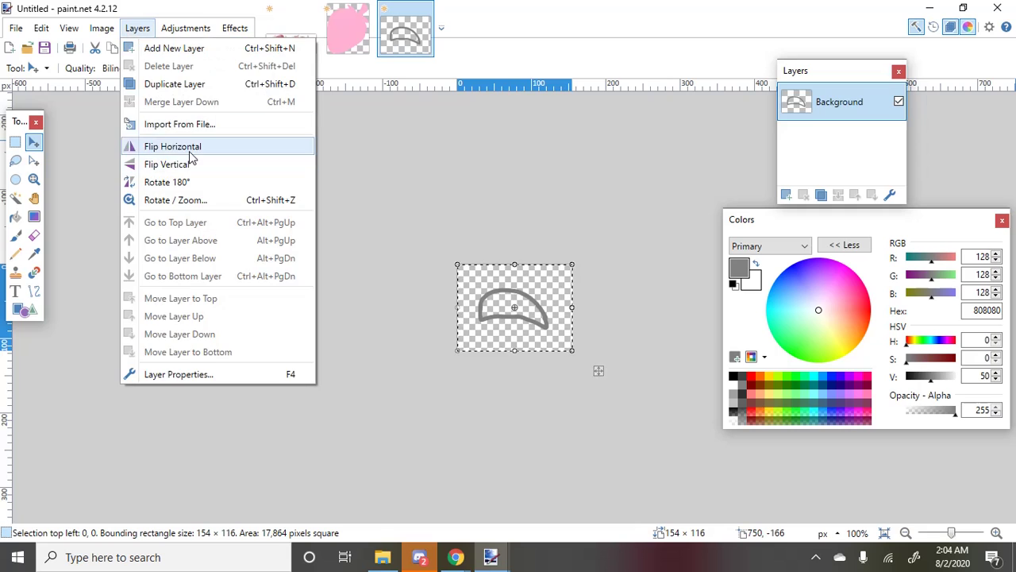
click(186, 146)
click(291, 32)
key(ctrl+v)
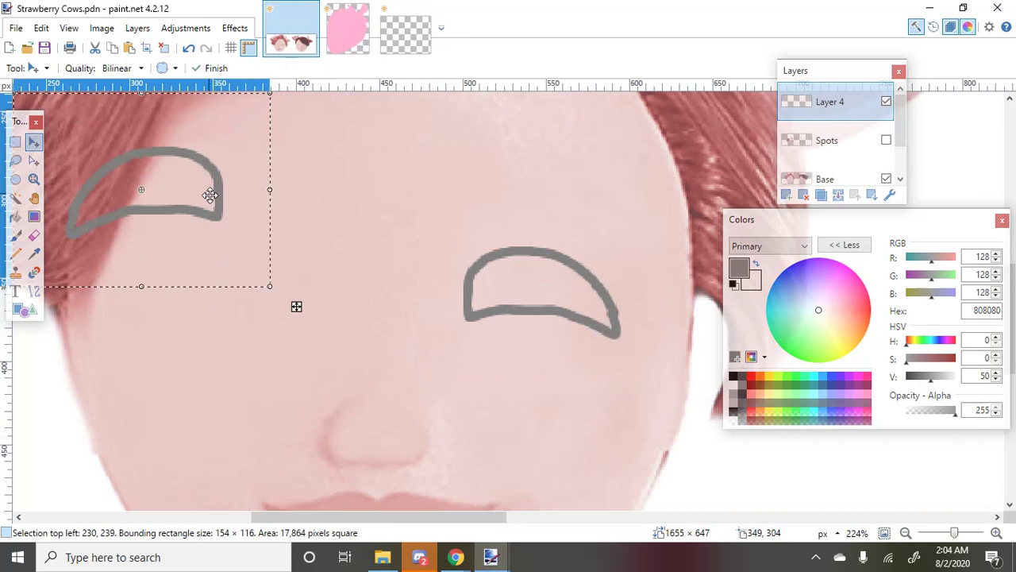
Position the pasted eye outline on the first face, level with and mirroring the existing eye outline
drag(211, 196, 254, 292)
key(Right)
key(Right)
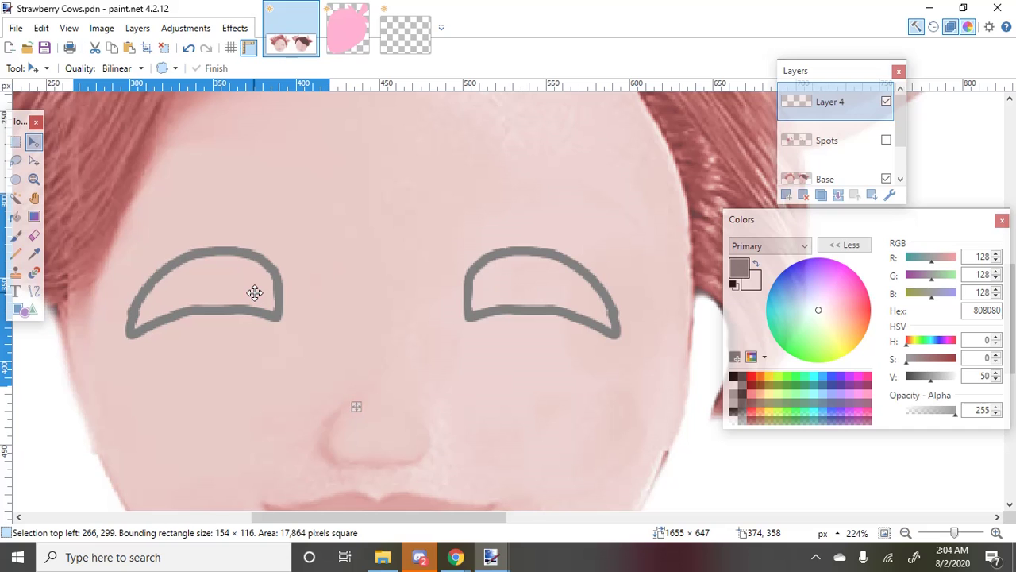
key(Down)
key(Down)
key(Left)
key(Left)
key(Left)
key(Left)
key(Left)
key(Left)
key(Left)
scroll(254, 293, down, 5)
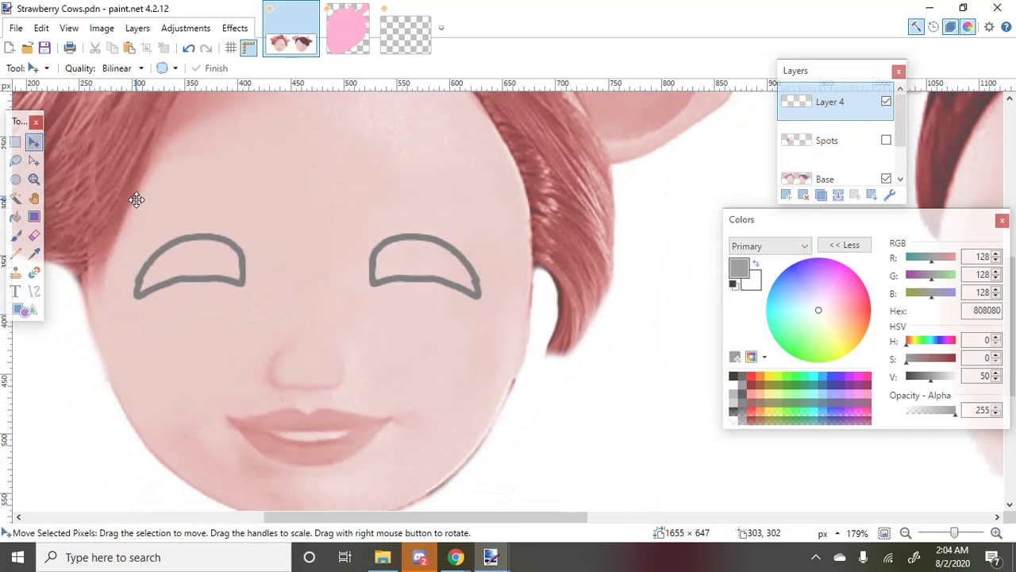
scroll(265, 252, up, 4)
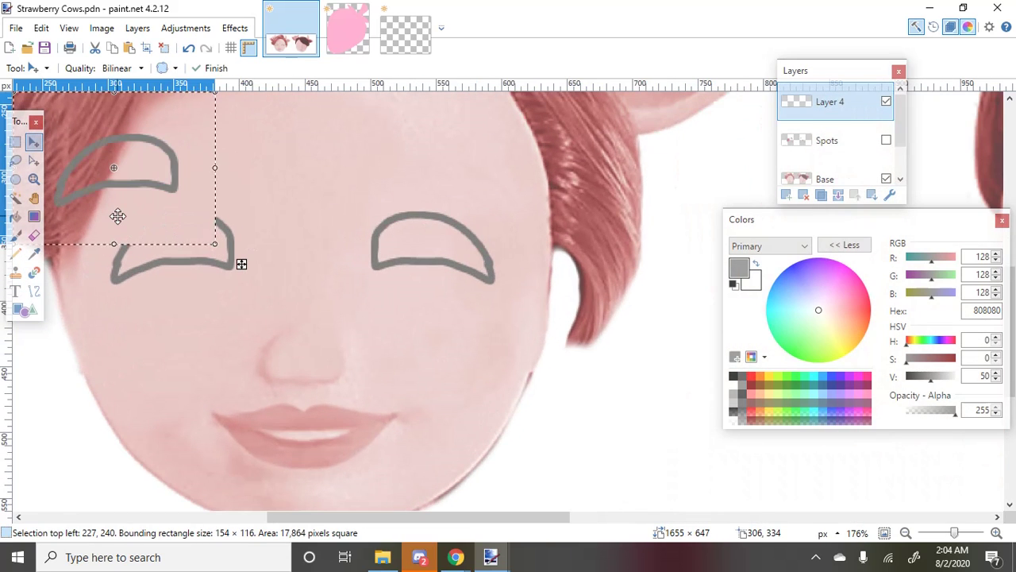
key(ctrl+z)
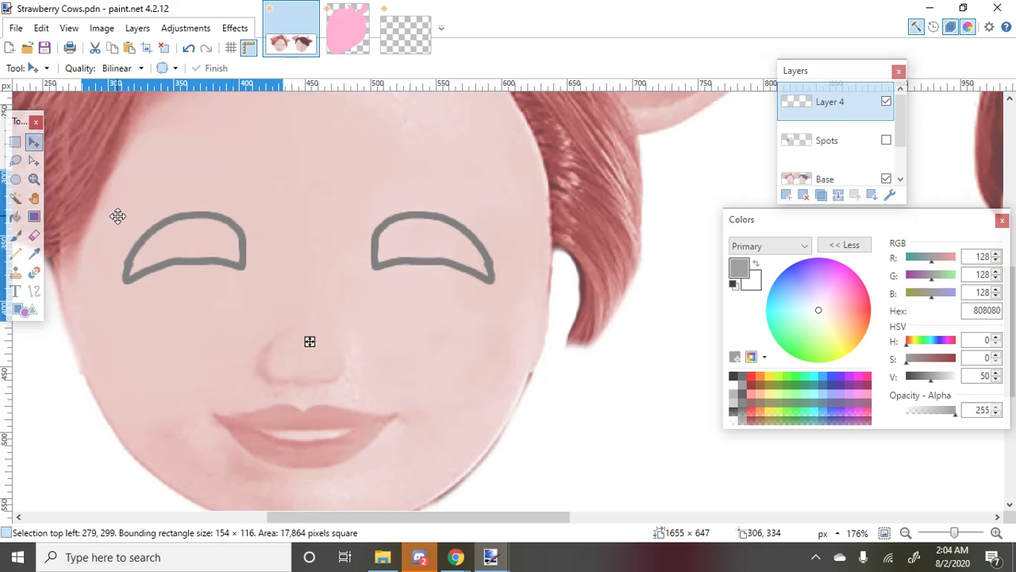
Select both eye outlines on Layer 4, shift them slightly lower on the face, and deselect them
scroll(117, 215, down, 5)
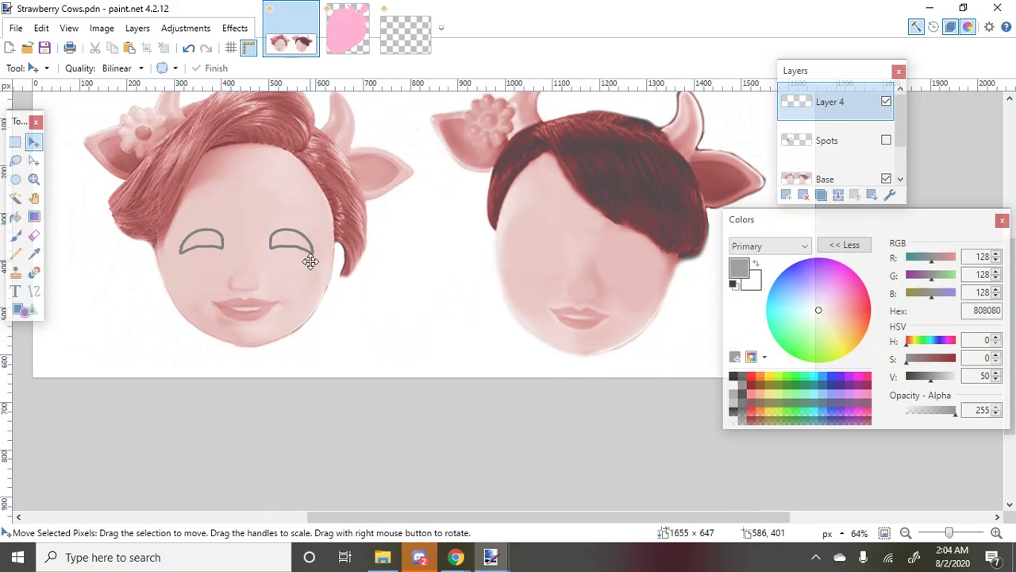
scroll(158, 234, up, 3)
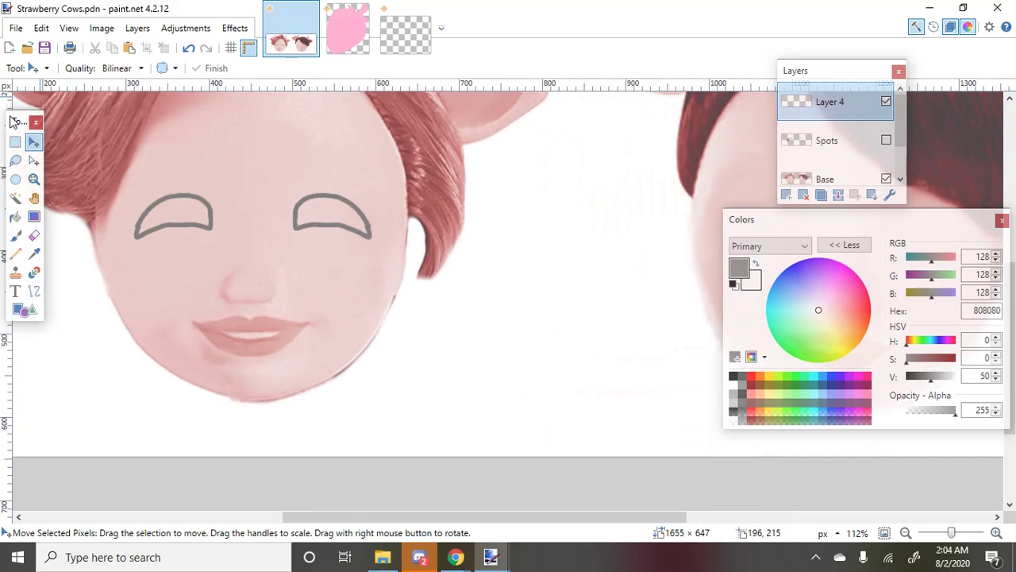
click(15, 141)
drag(115, 146, 409, 323)
key(m)
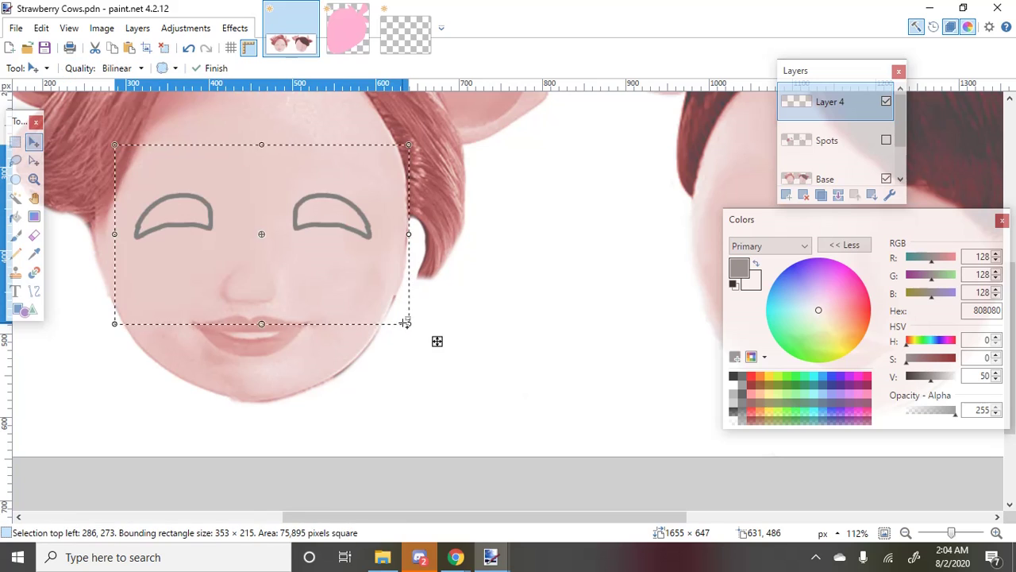
key(ctrl+d)
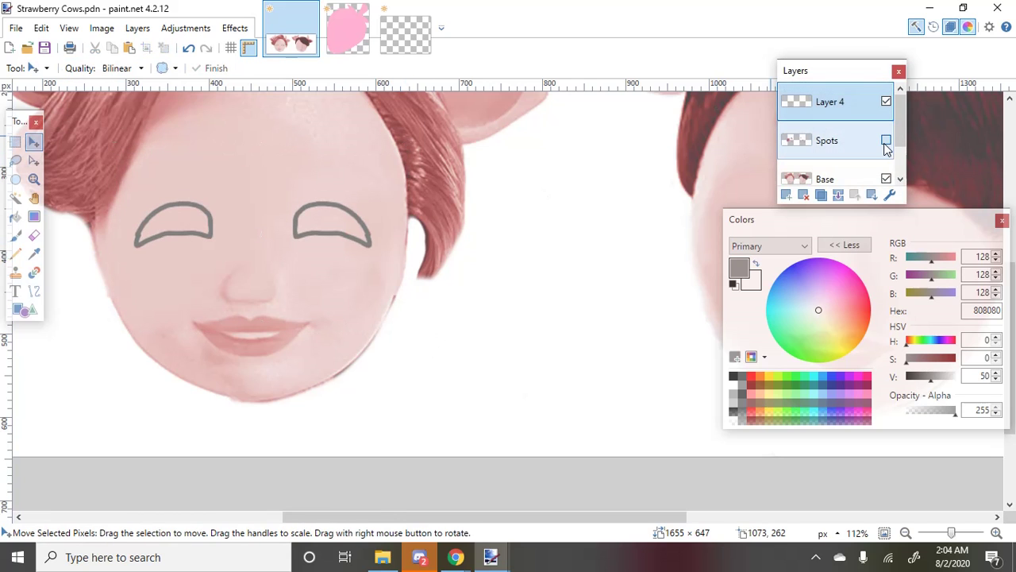
click(886, 141)
click(886, 145)
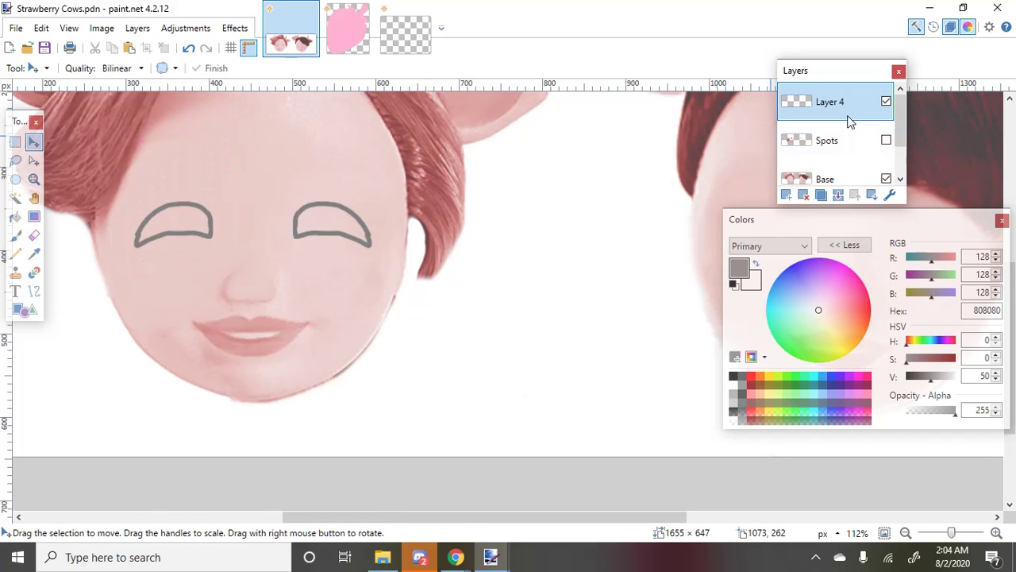
Paint a curved vertical iris line inside each eye outline with the grey 5-pixel paintbrush
click(15, 236)
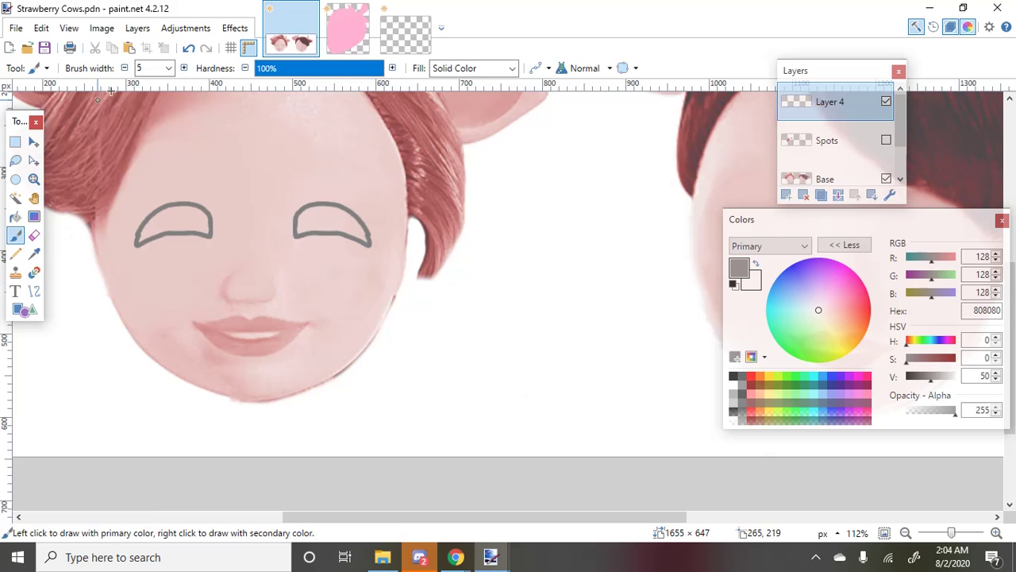
scroll(153, 230, up, 3)
scroll(153, 230, up, 4)
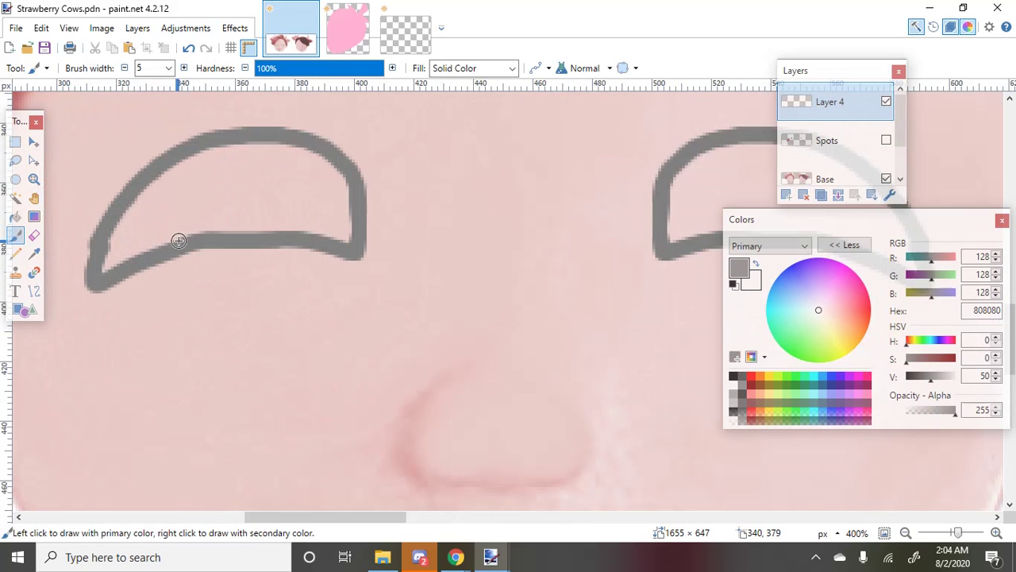
scroll(179, 246, up, 2)
drag(175, 248, 182, 298)
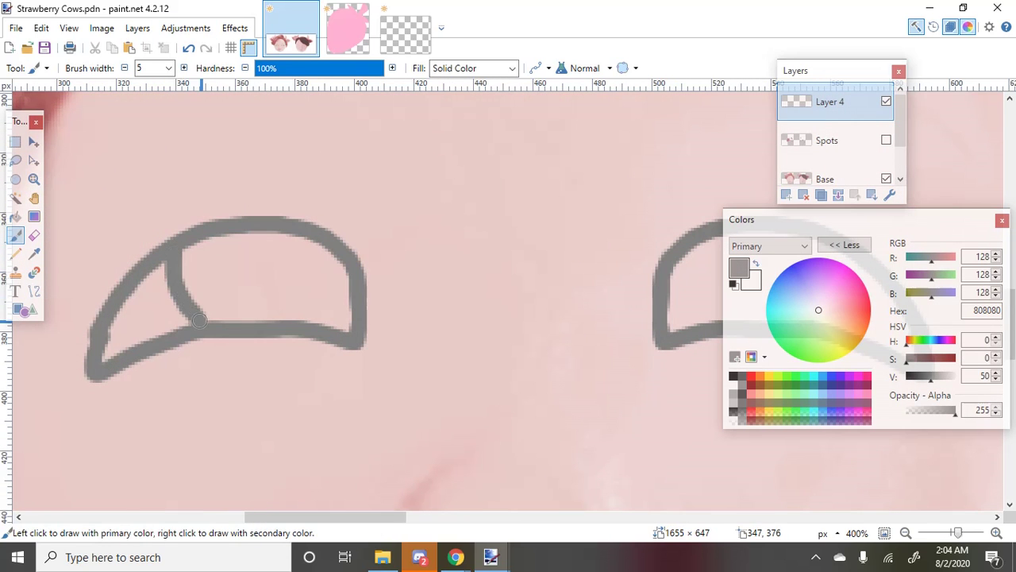
scroll(199, 320, down, 5)
scroll(194, 294, up, 4)
key(ctrl+z)
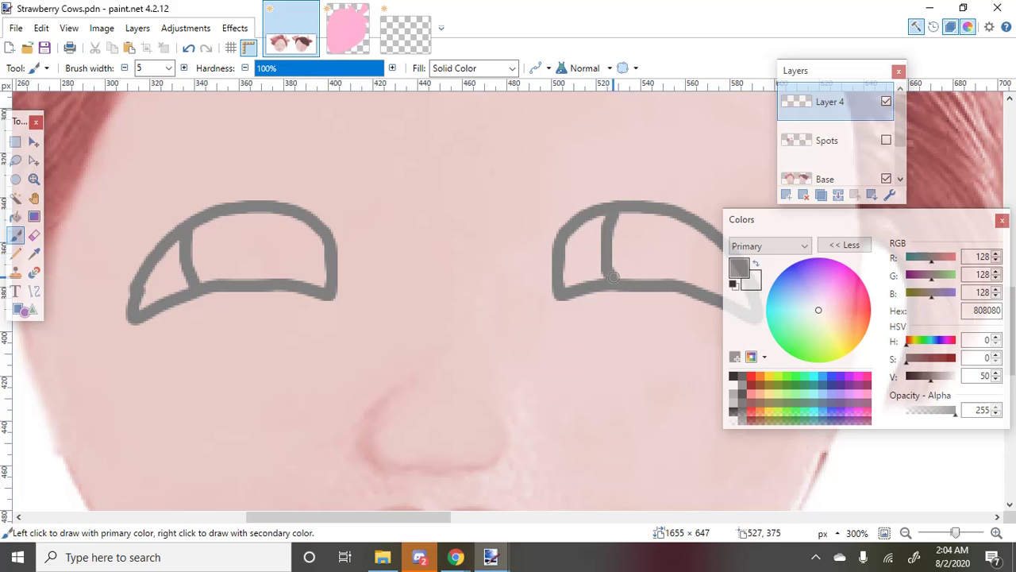
scroll(406, 218, down, 6)
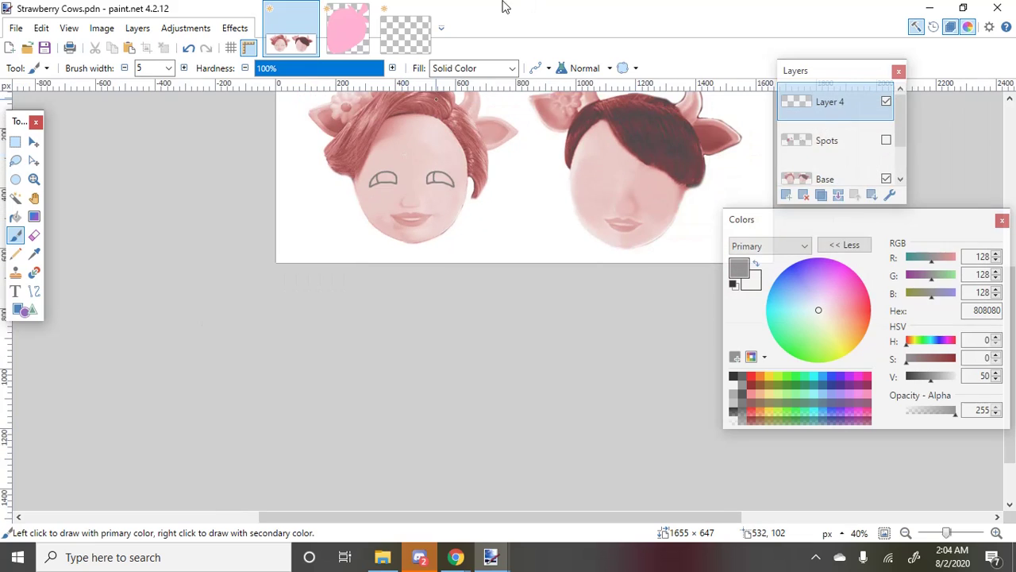
Paint a rounded loop in the inner upper corner of the left eye, joining it to the outline
scroll(424, 220, up, 2)
scroll(370, 170, up, 6)
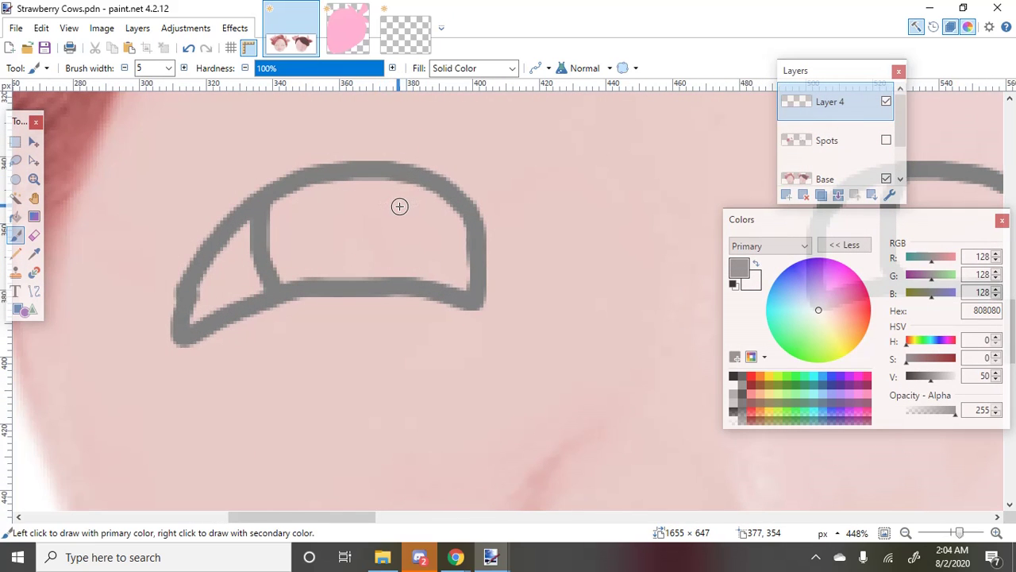
mouse_move(405, 199)
mouse_down()
mouse_move(388, 201)
mouse_move(385, 231)
mouse_move(443, 276)
mouse_move(469, 227)
mouse_up()
drag(440, 195, 411, 193)
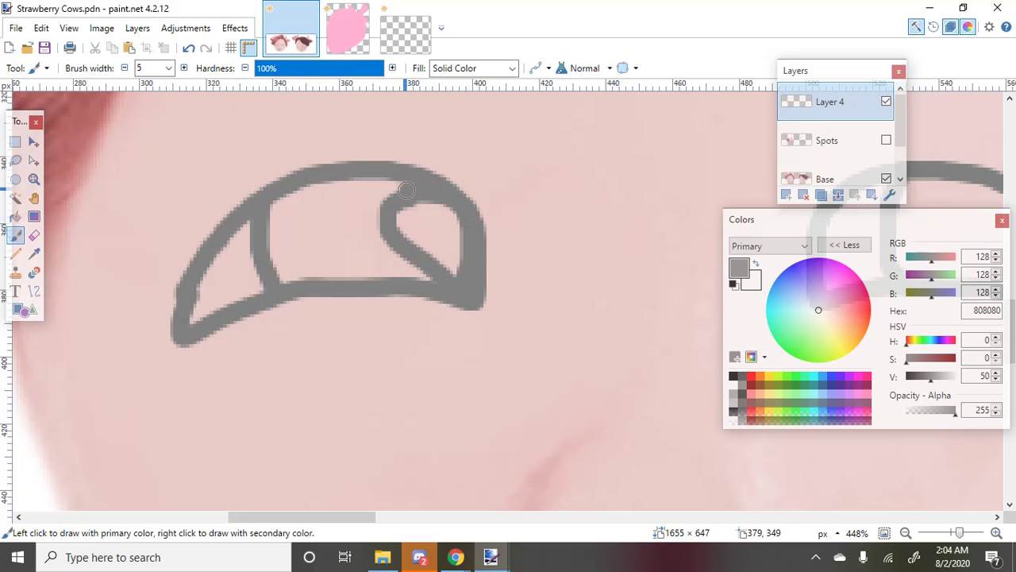
Paint a matching loop near the outer edge of the right eye and thicken its outer corner line
scroll(258, 232, down, 3)
scroll(585, 229, down, 2)
scroll(595, 227, up, 4)
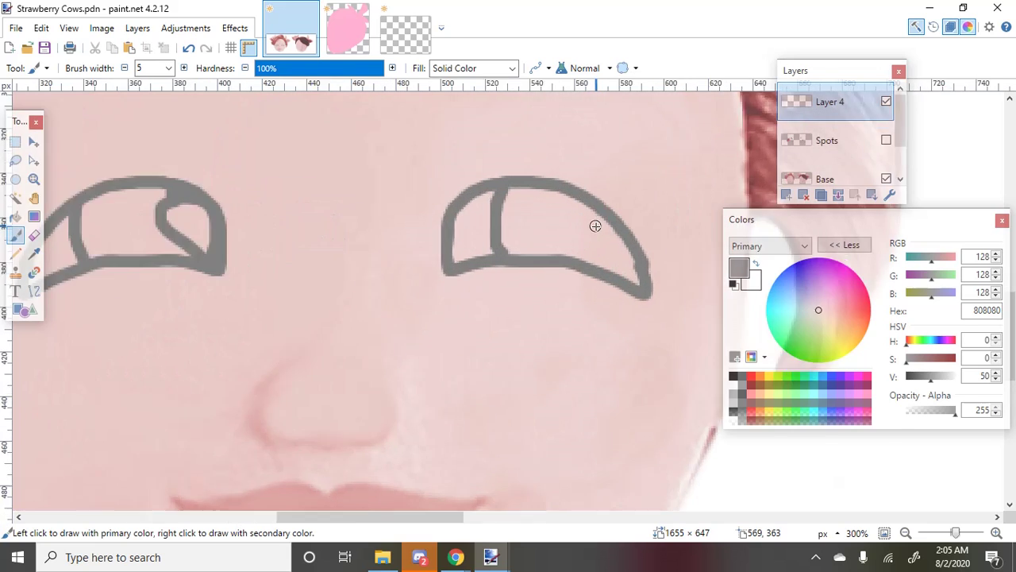
mouse_move(601, 208)
mouse_down()
mouse_move(567, 220)
mouse_move(586, 259)
mouse_move(614, 276)
mouse_move(628, 252)
mouse_up()
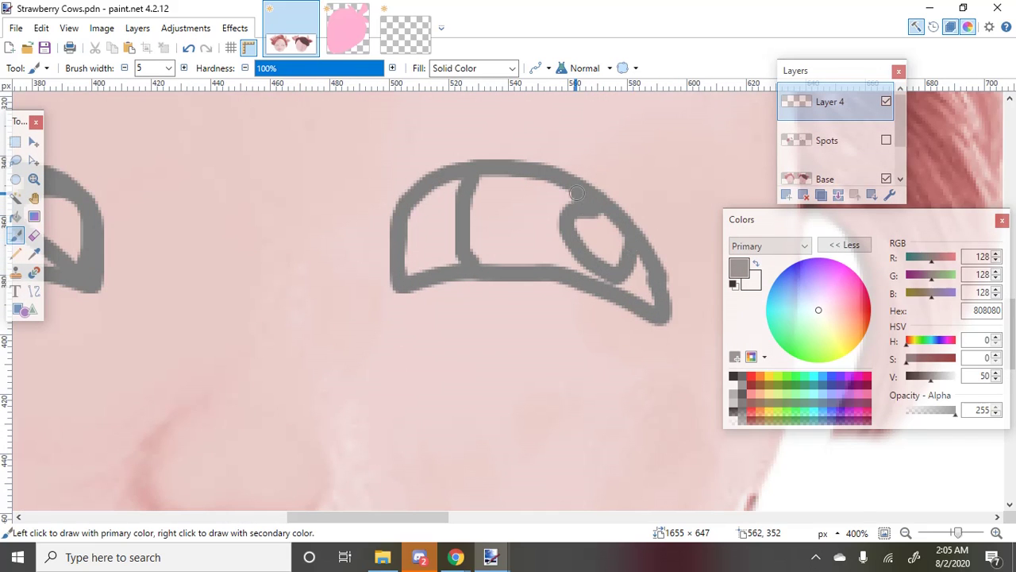
drag(644, 259, 650, 273)
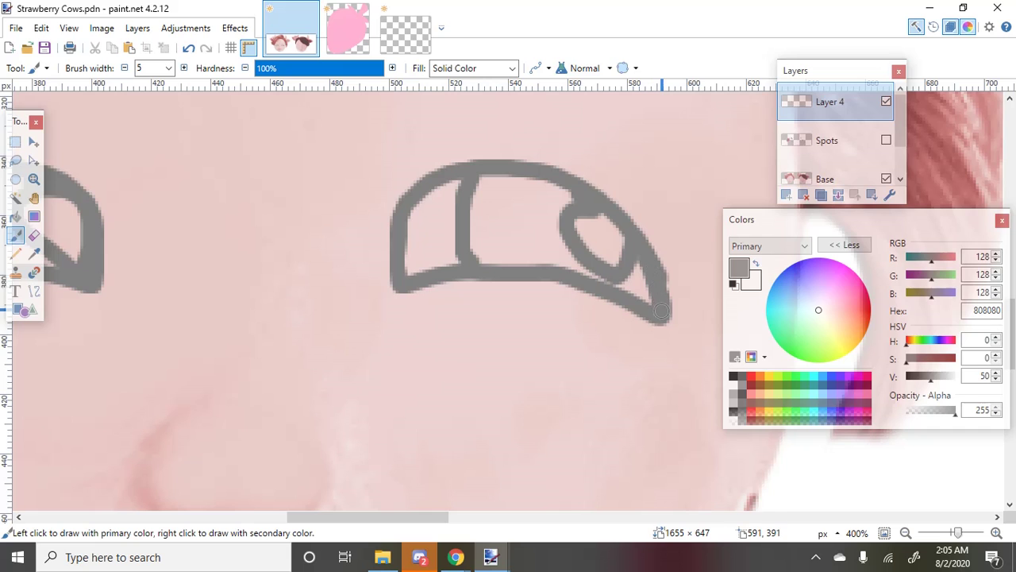
scroll(660, 310, down, 4)
scroll(626, 273, up, 6)
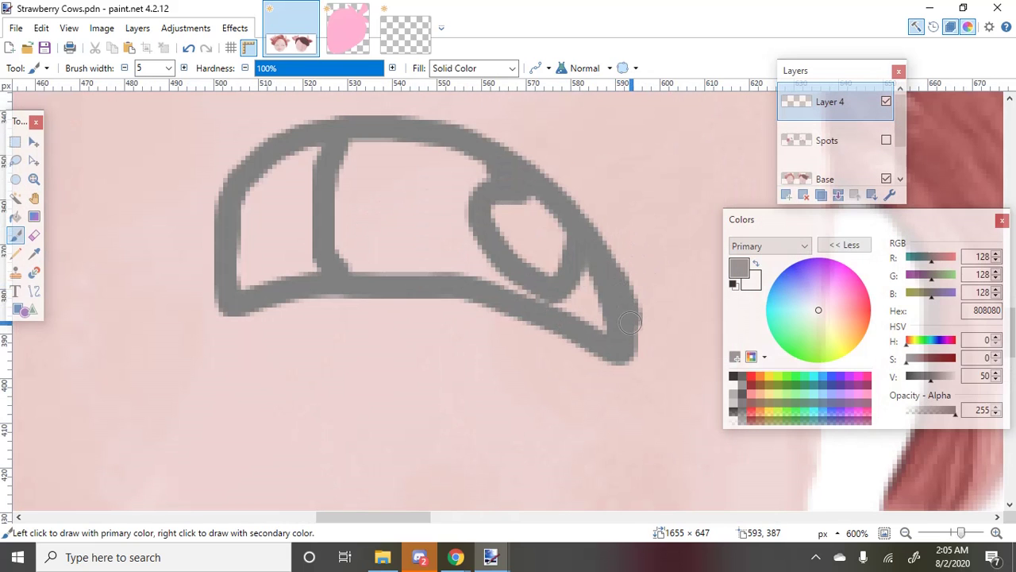
scroll(631, 347, down, 5)
scroll(294, 347, up, 4)
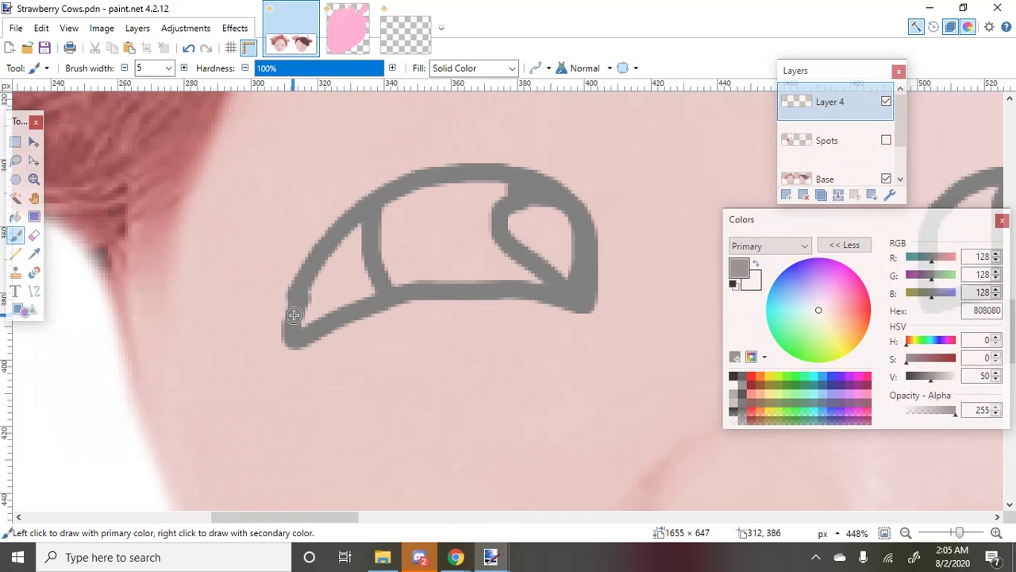
Paint a second curved line inside the left eye, beside the first iris line
scroll(292, 326, down, 4)
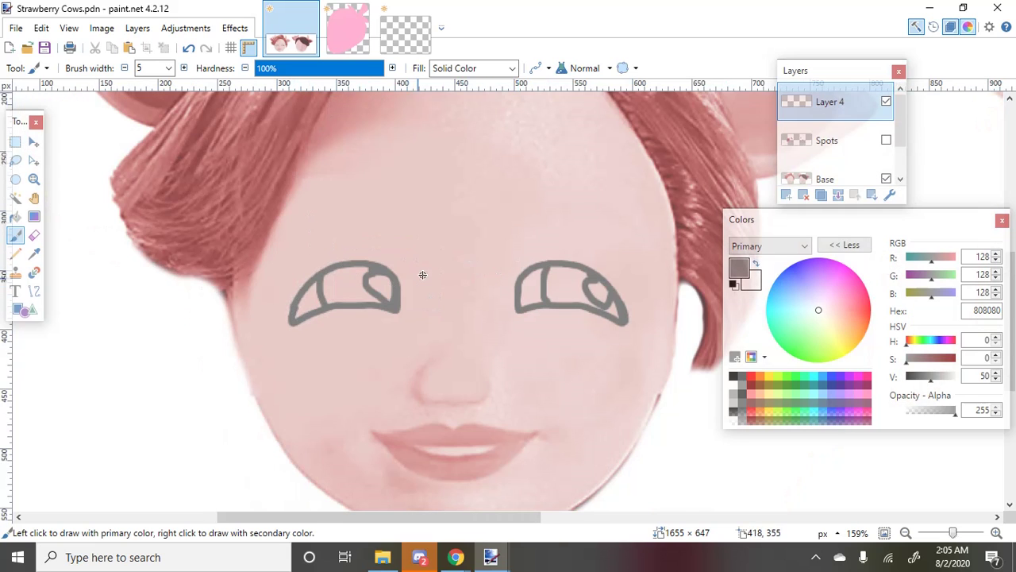
scroll(326, 302, up, 4)
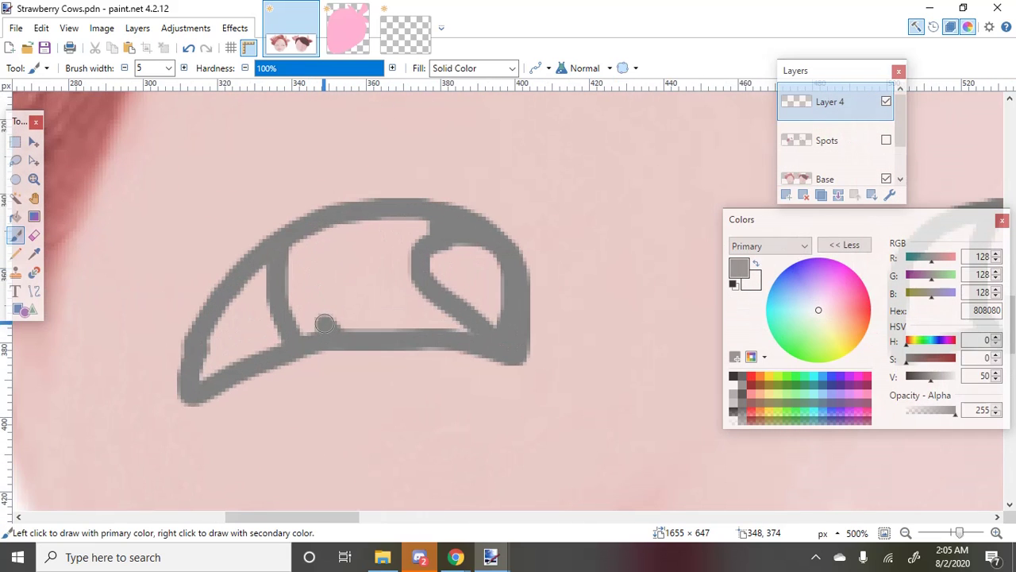
mouse_move(324, 323)
mouse_down()
mouse_move(322, 247)
mouse_move(332, 318)
mouse_move(353, 339)
mouse_move(321, 298)
mouse_move(316, 260)
mouse_move(336, 228)
mouse_up()
key(ctrl+z)
key(ctrl+z)
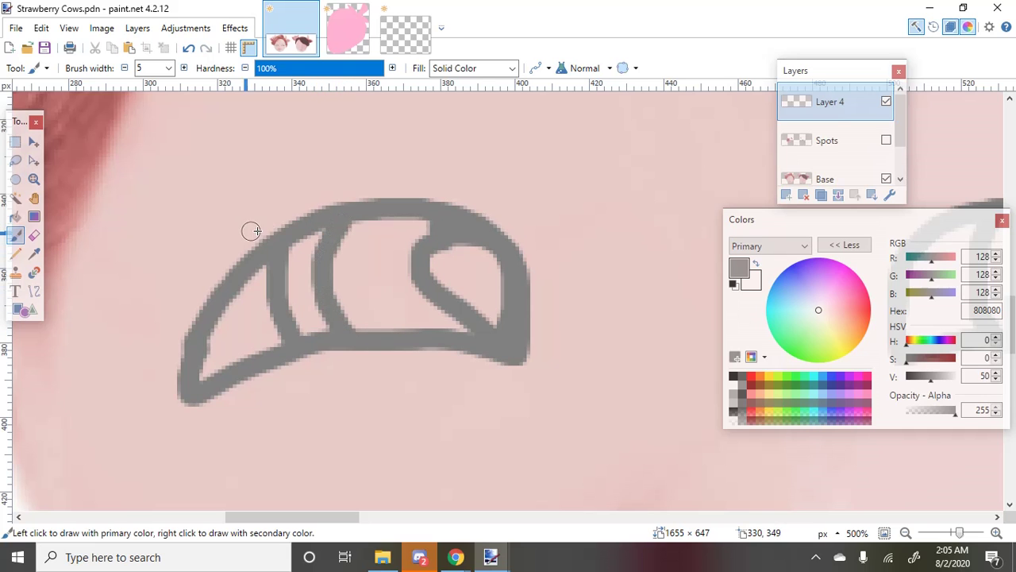
Paint a second curved line inside the right eye to match the left one
scroll(251, 230, down, 7)
scroll(517, 256, up, 7)
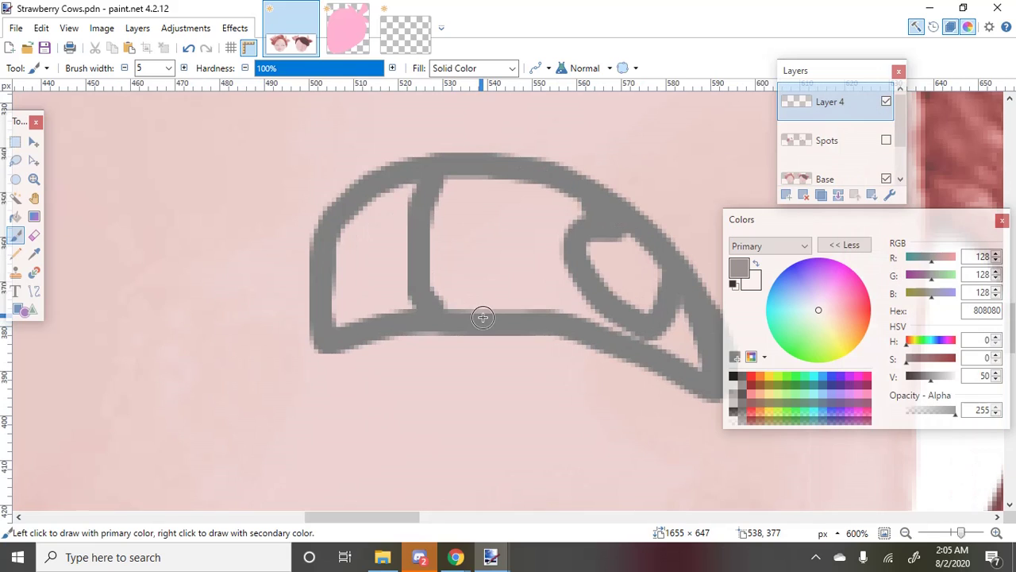
mouse_move(483, 318)
mouse_down()
mouse_move(468, 295)
mouse_move(465, 239)
mouse_move(483, 182)
mouse_move(468, 252)
mouse_move(497, 317)
mouse_move(467, 231)
mouse_up()
key(ctrl+z)
key(ctrl+z)
key(ctrl+z)
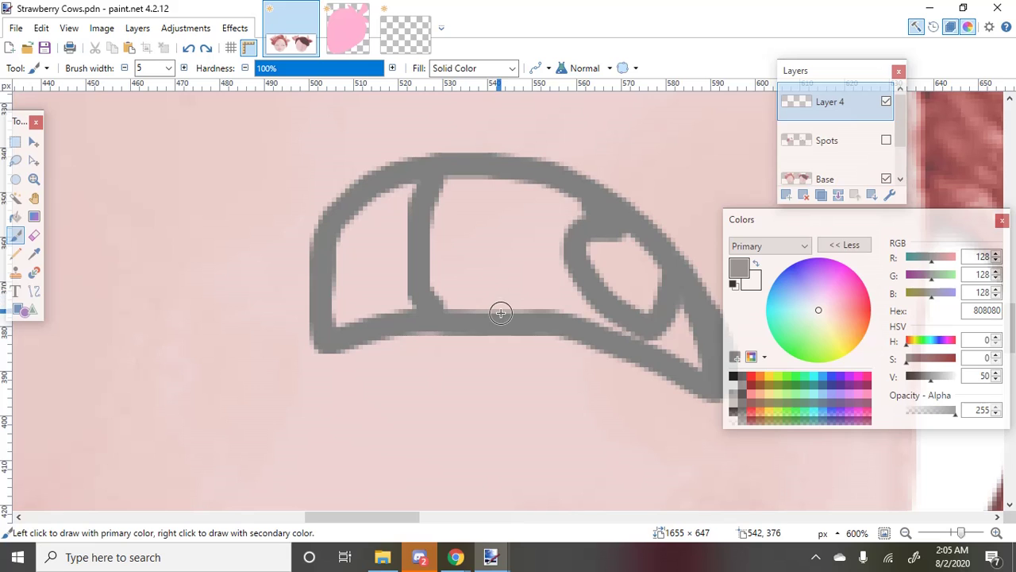
mouse_move(500, 313)
mouse_down()
mouse_move(471, 263)
mouse_move(485, 179)
mouse_up()
Paint an arched eyebrow with a curled inner end above the left eye
scroll(378, 268, down, 6)
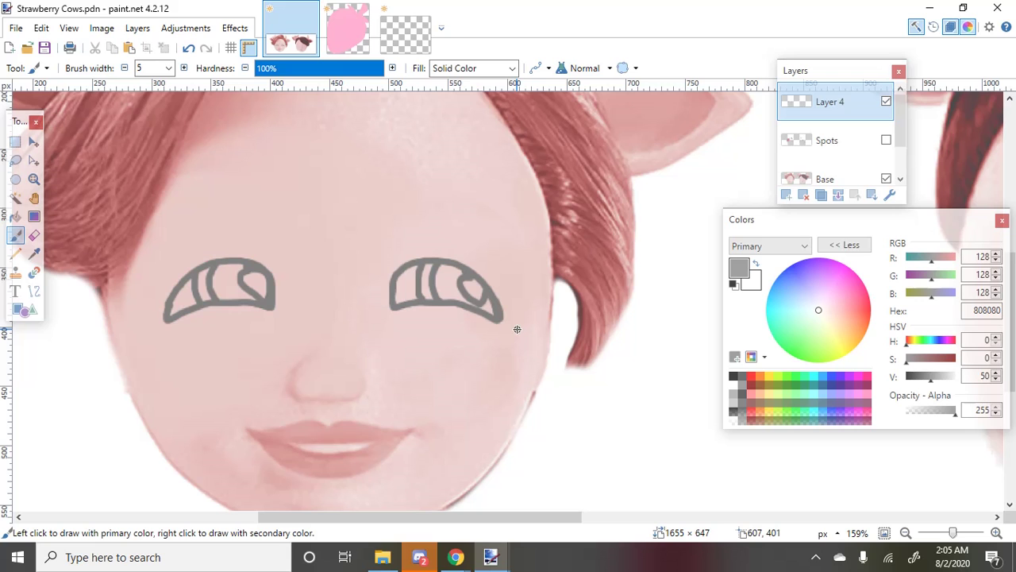
scroll(185, 220, up, 3)
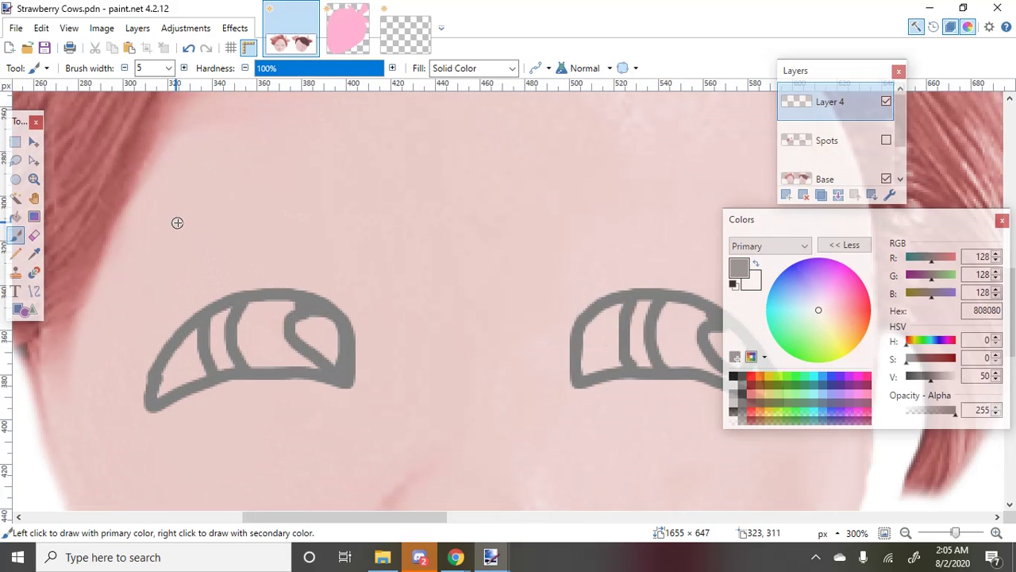
scroll(169, 275, up, 3)
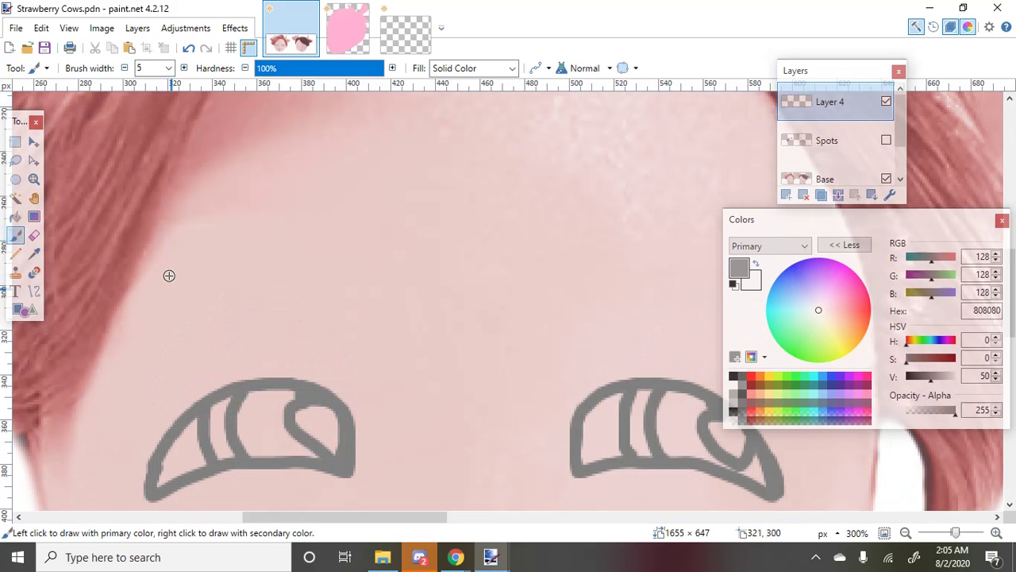
mouse_move(165, 315)
mouse_down()
mouse_move(213, 263)
mouse_move(274, 223)
mouse_up()
key(ctrl+z)
drag(162, 322, 250, 224)
key(ctrl+z)
mouse_move(155, 308)
mouse_down()
mouse_move(212, 243)
mouse_move(254, 222)
mouse_move(346, 216)
mouse_move(355, 181)
mouse_move(342, 172)
mouse_move(327, 193)
mouse_up()
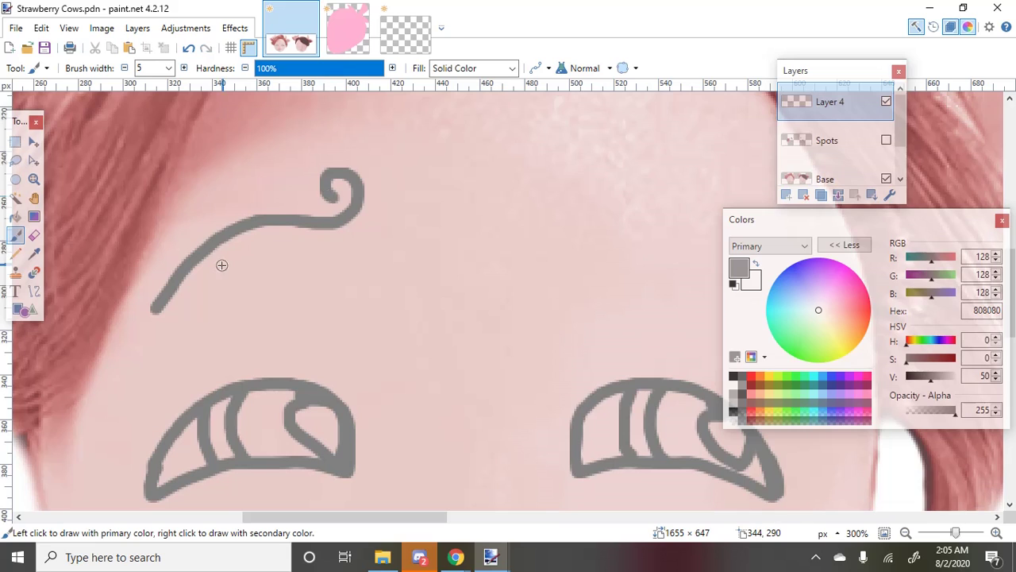
Paint an arched eyebrow with a curled inner end above the right eye, mirroring the left one
scroll(428, 234, down, 5)
scroll(468, 231, up, 5)
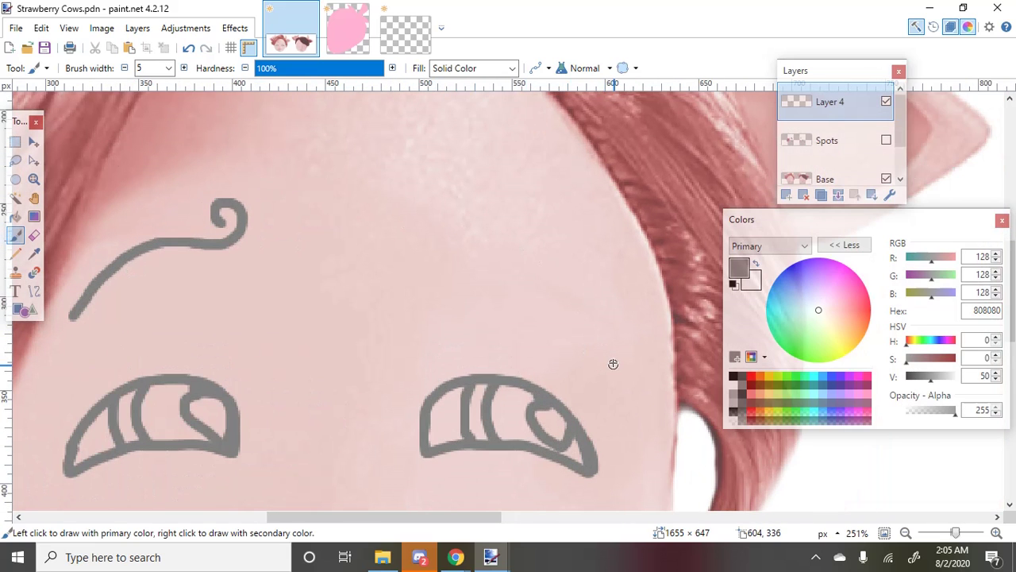
mouse_move(614, 364)
mouse_down()
mouse_move(578, 289)
mouse_move(544, 255)
mouse_move(485, 233)
mouse_move(384, 231)
mouse_up()
key(ctrl+z)
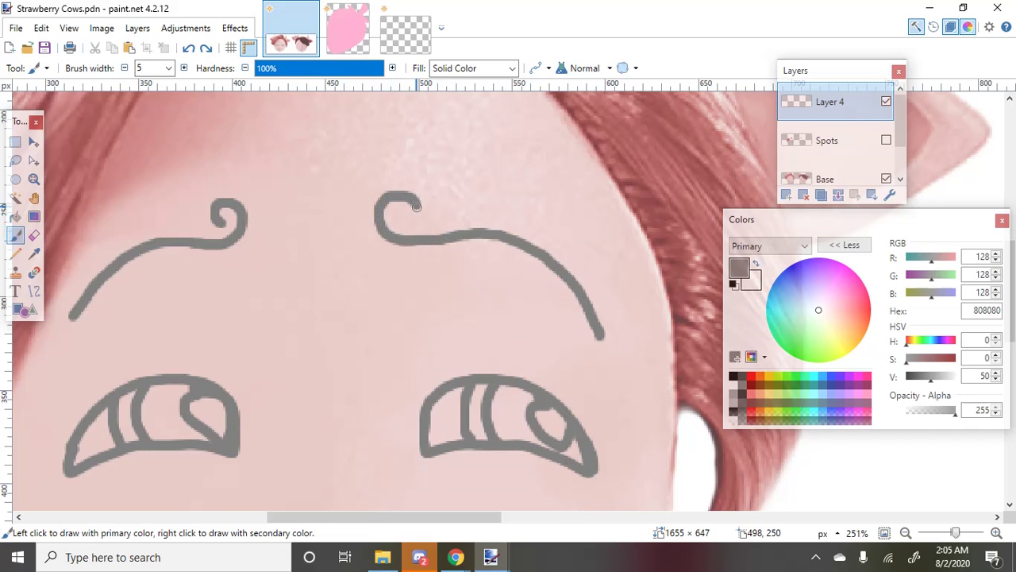
scroll(454, 329, down, 4)
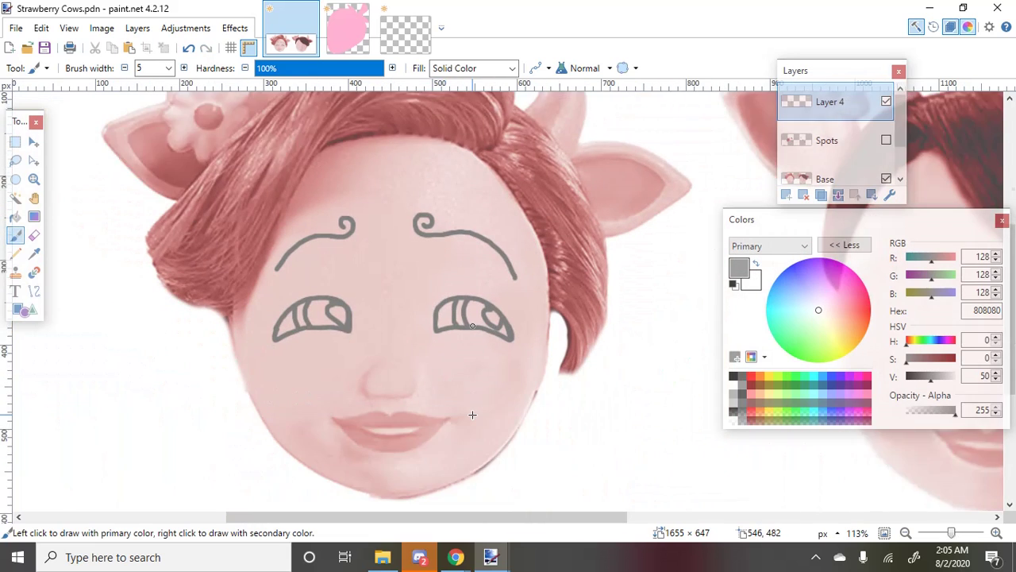
Paint a fan of short curved eyelashes around the upper outer corner of the right eye
scroll(446, 232, up, 3)
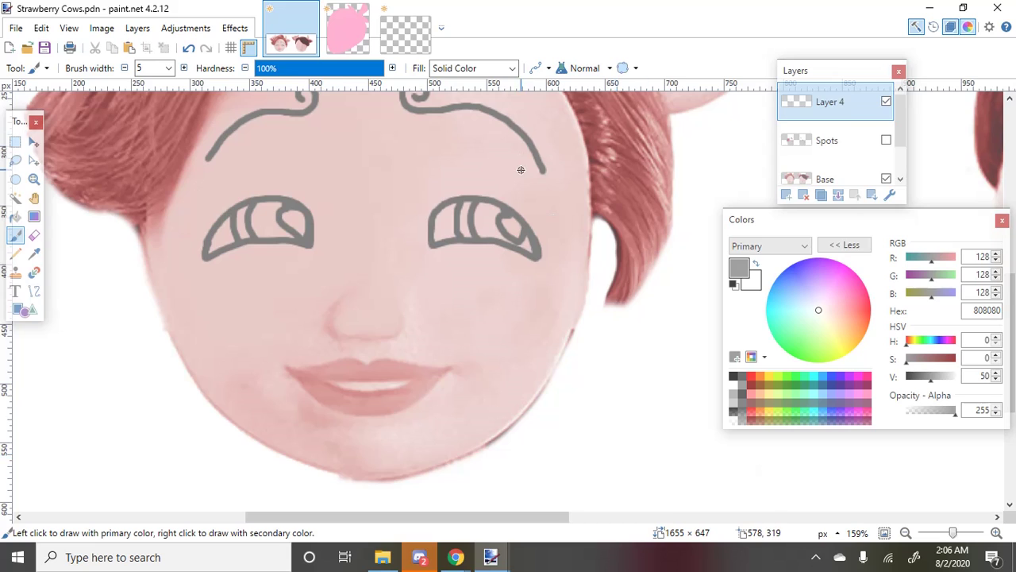
scroll(520, 169, up, 4)
drag(484, 254, 540, 208)
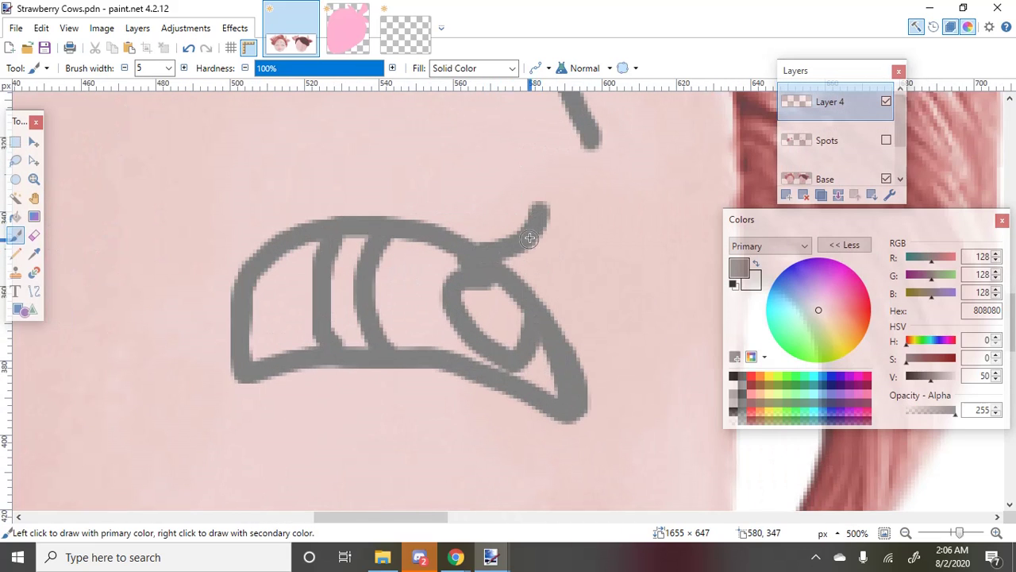
drag(508, 258, 578, 232)
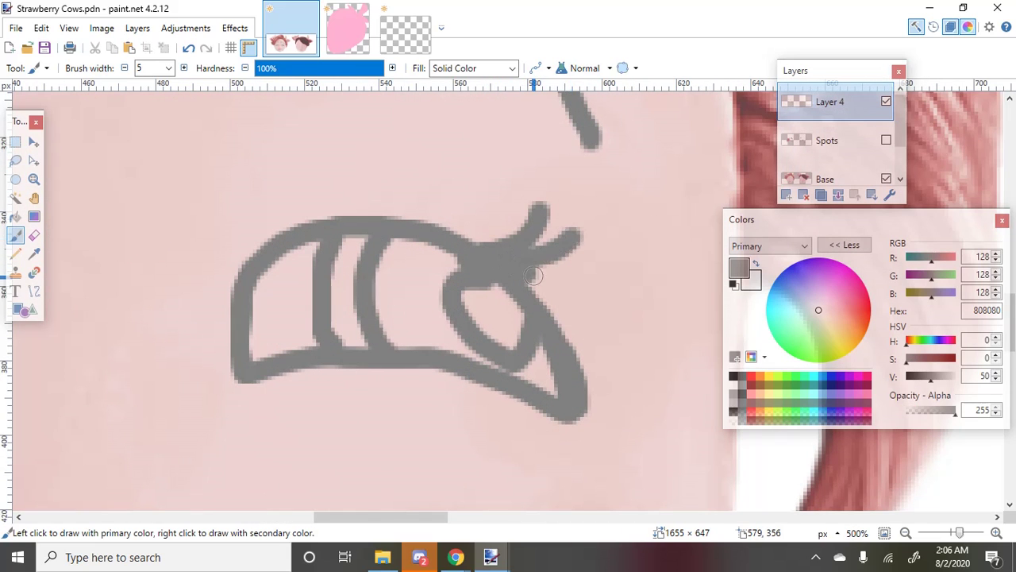
mouse_move(533, 274)
mouse_down()
mouse_move(570, 272)
mouse_move(532, 282)
mouse_move(579, 294)
mouse_move(542, 300)
mouse_move(649, 351)
mouse_move(560, 309)
mouse_move(541, 313)
mouse_move(569, 338)
mouse_move(580, 388)
mouse_move(583, 342)
mouse_up()
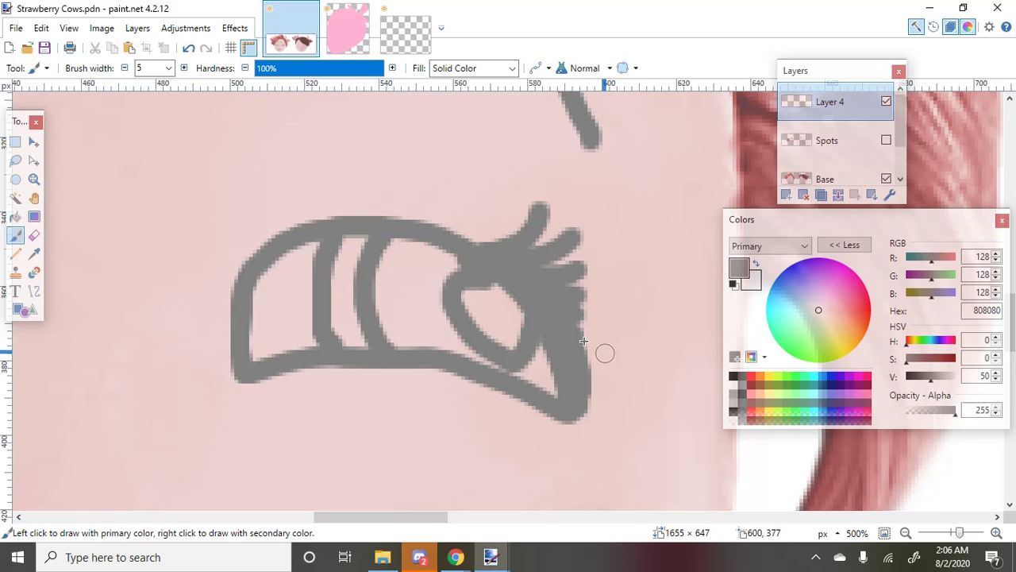
scroll(603, 354, down, 4)
scroll(585, 324, up, 4)
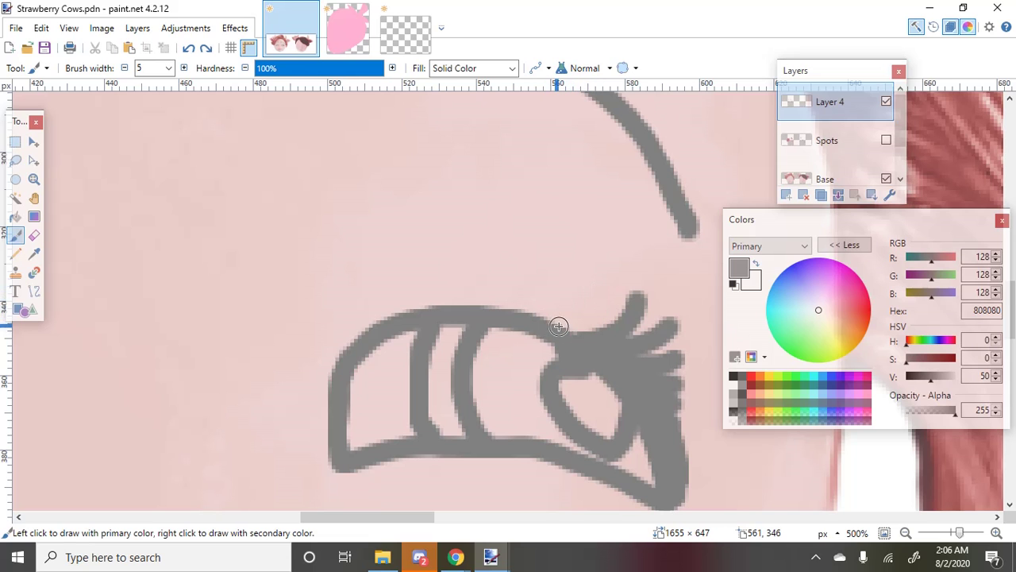
drag(558, 326, 602, 300)
drag(583, 317, 606, 283)
scroll(611, 323, down, 5)
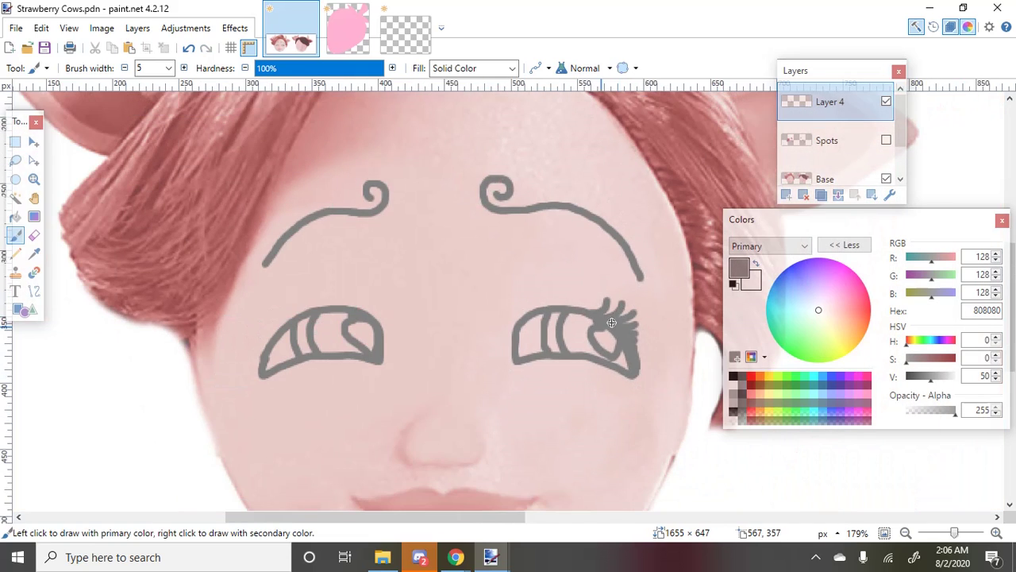
Paint matching curved eyelashes along the upper outer edge of the left eye
scroll(291, 310, up, 4)
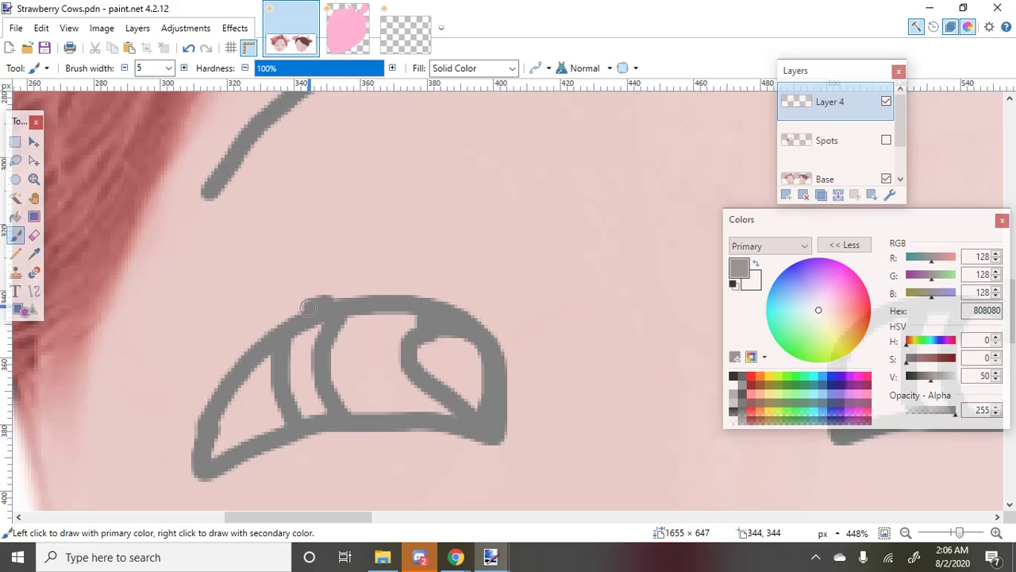
drag(308, 307, 284, 270)
drag(280, 324, 257, 296)
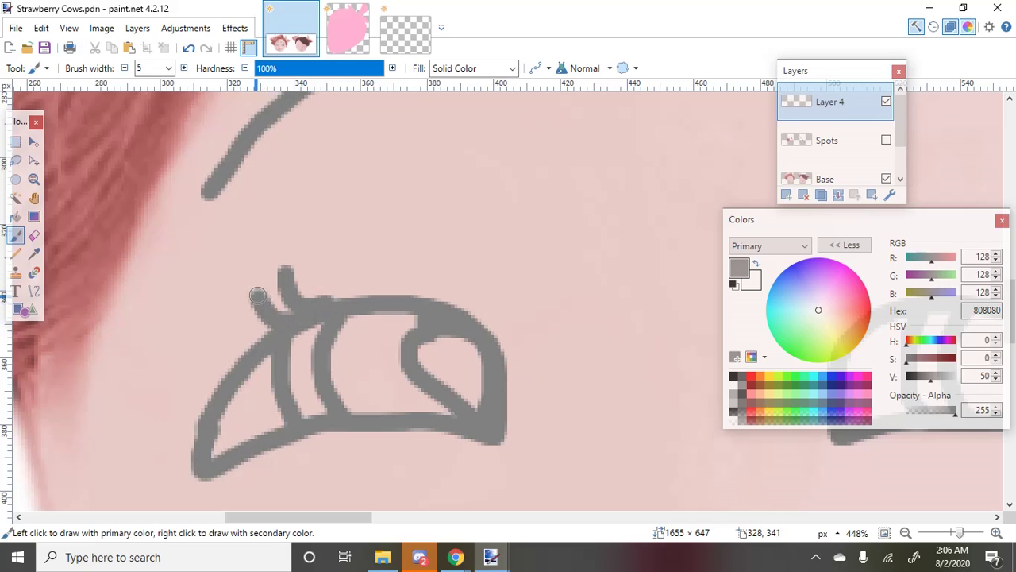
drag(275, 332, 231, 310)
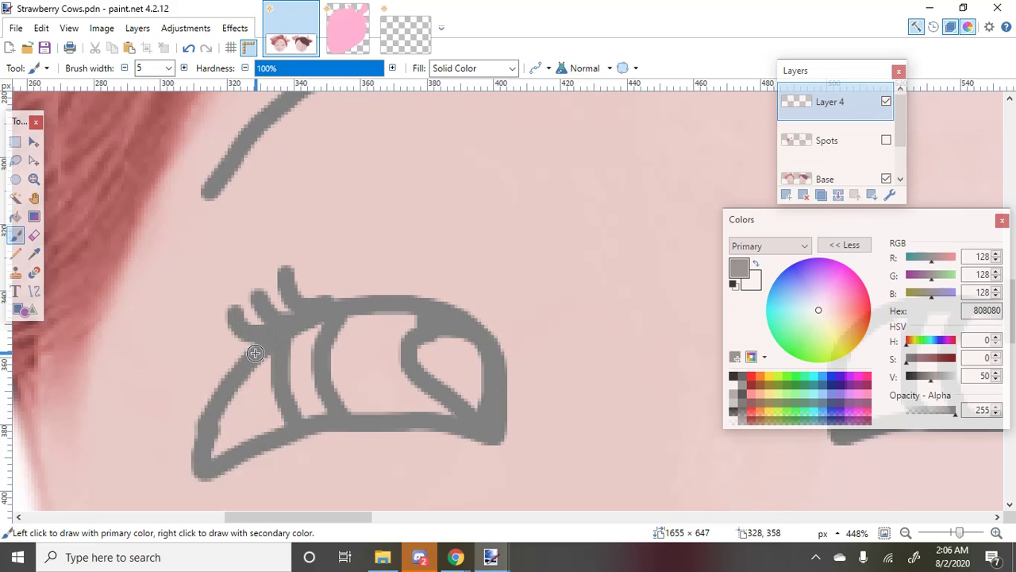
drag(255, 352, 221, 344)
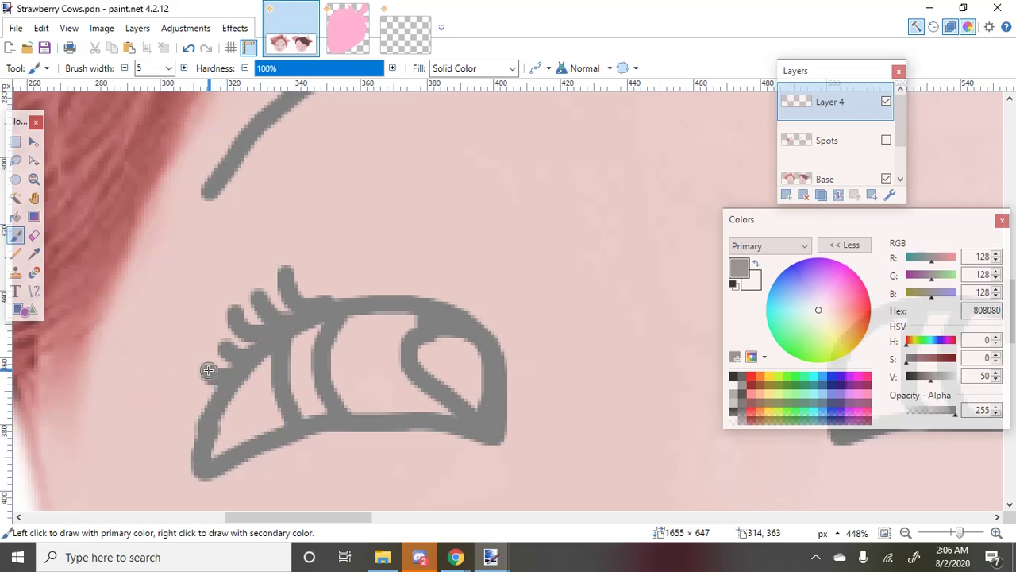
mouse_move(216, 397)
mouse_down()
mouse_move(224, 356)
mouse_move(211, 328)
mouse_move(235, 292)
mouse_move(238, 324)
mouse_move(260, 275)
mouse_move(262, 303)
mouse_move(295, 251)
mouse_up()
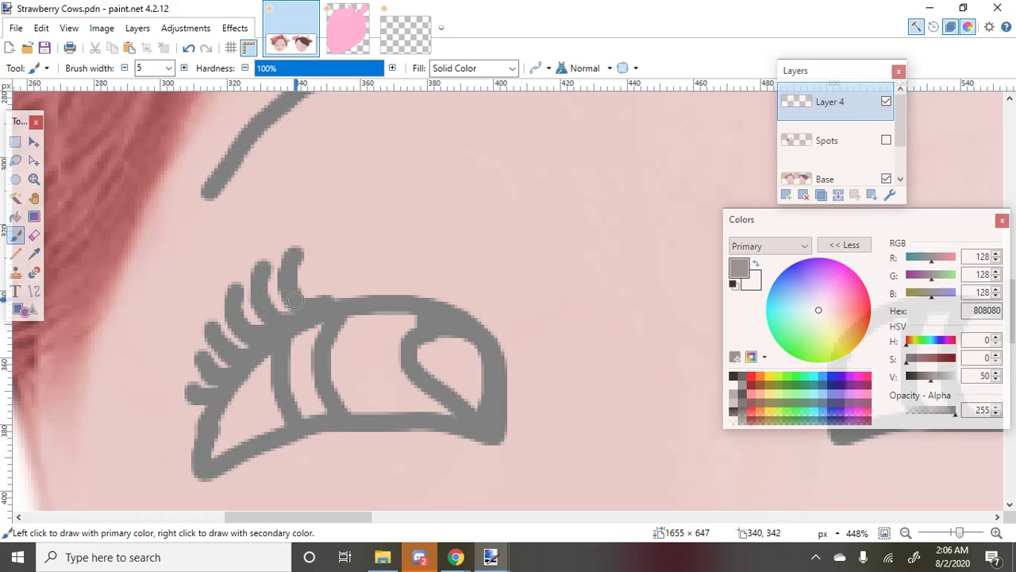
drag(191, 418, 183, 415)
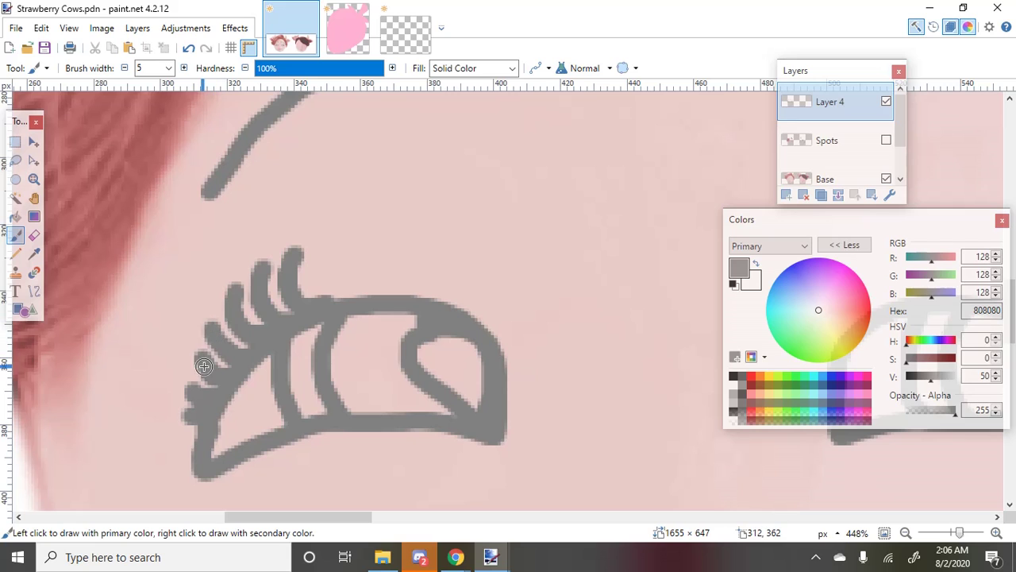
Thicken the outer corner line of the left eye below the lashes
scroll(151, 377, down, 2)
scroll(534, 358, up, 1)
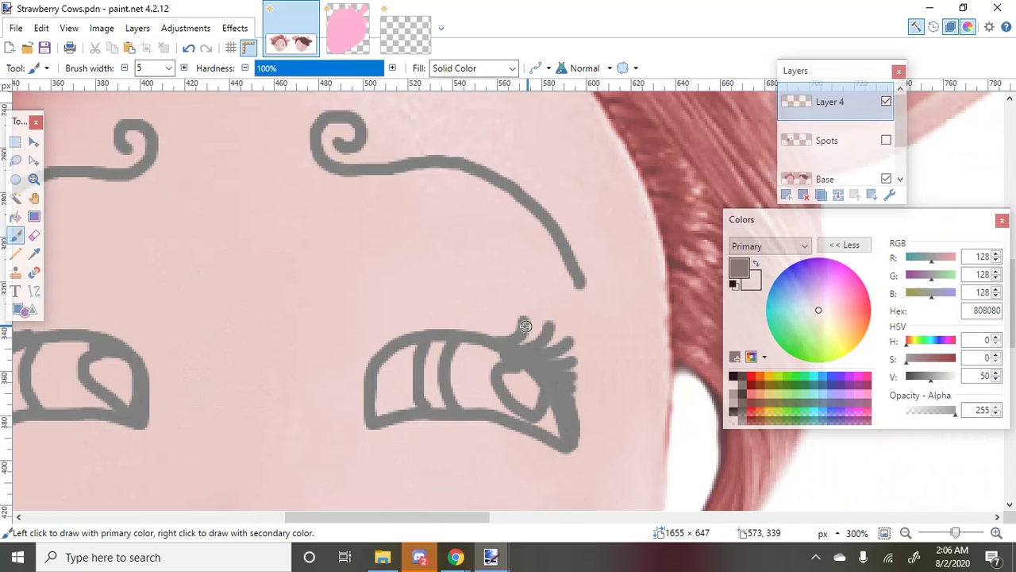
scroll(571, 417, down, 3)
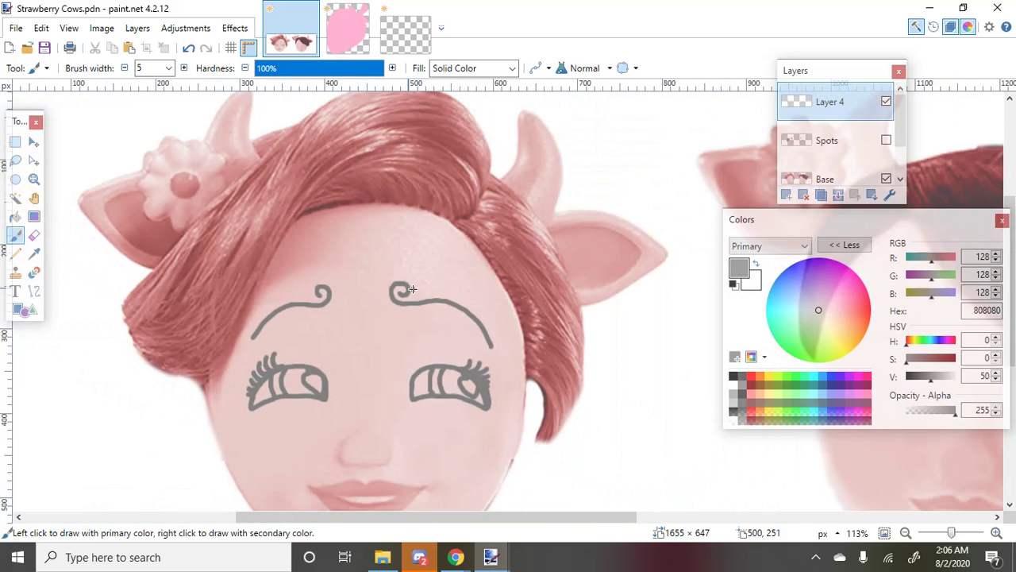
scroll(196, 408, up, 6)
drag(323, 268, 315, 334)
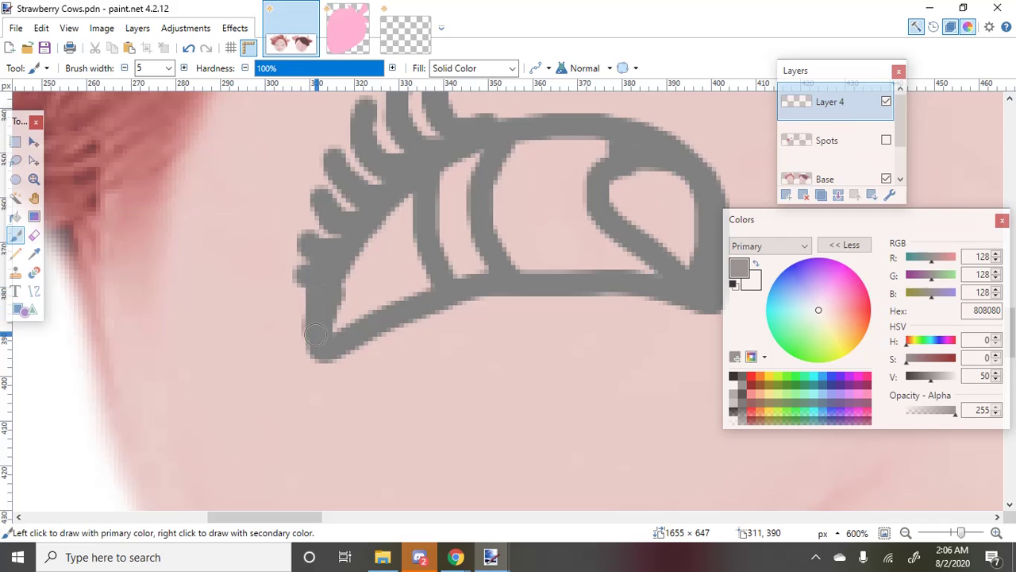
scroll(262, 309, down, 4)
scroll(651, 316, up, 1)
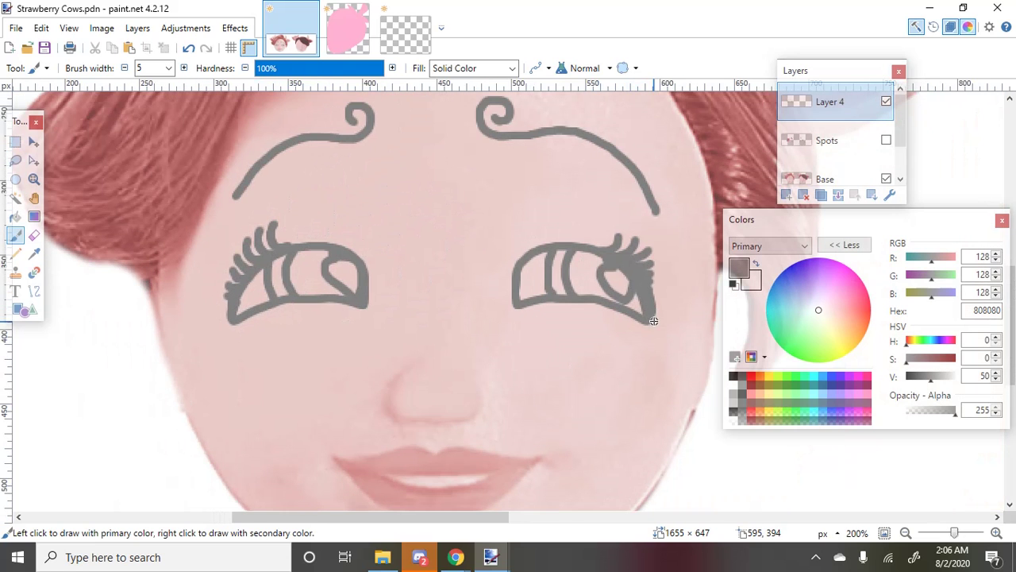
Paint a curved row of ten evenly spaced dots beneath the left eye's lower edge
scroll(253, 317, up, 3)
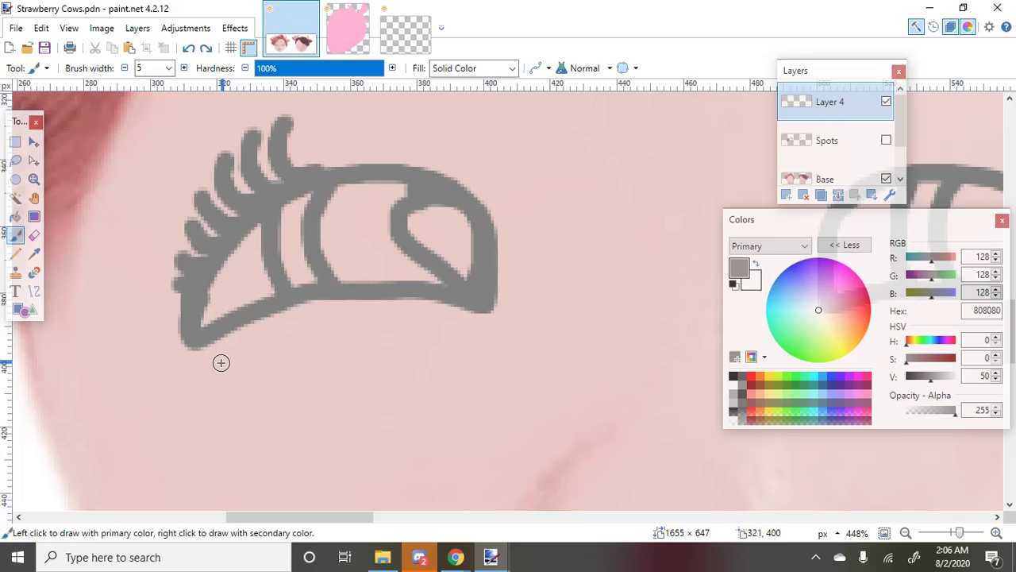
click(195, 366)
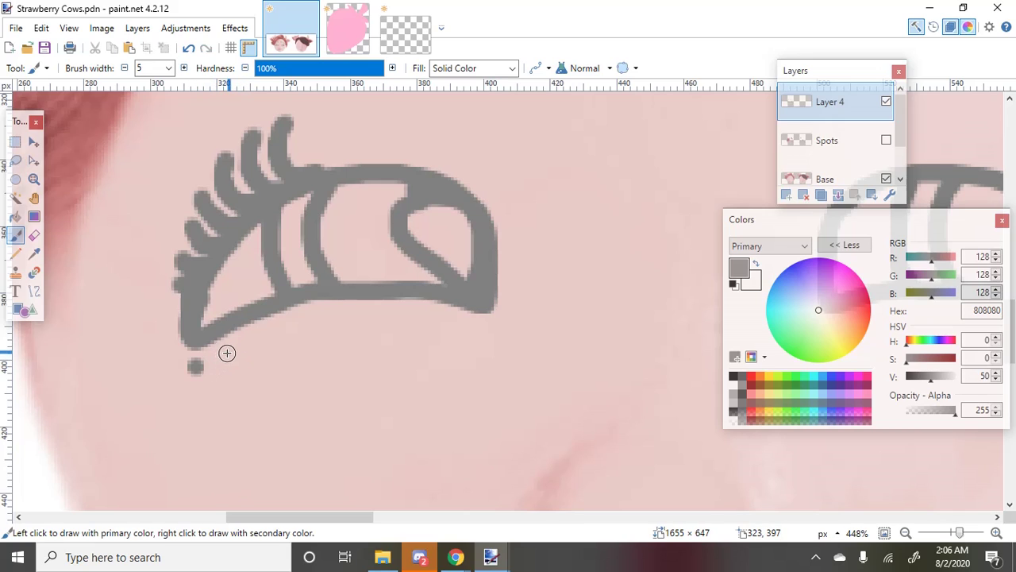
click(222, 354)
click(246, 339)
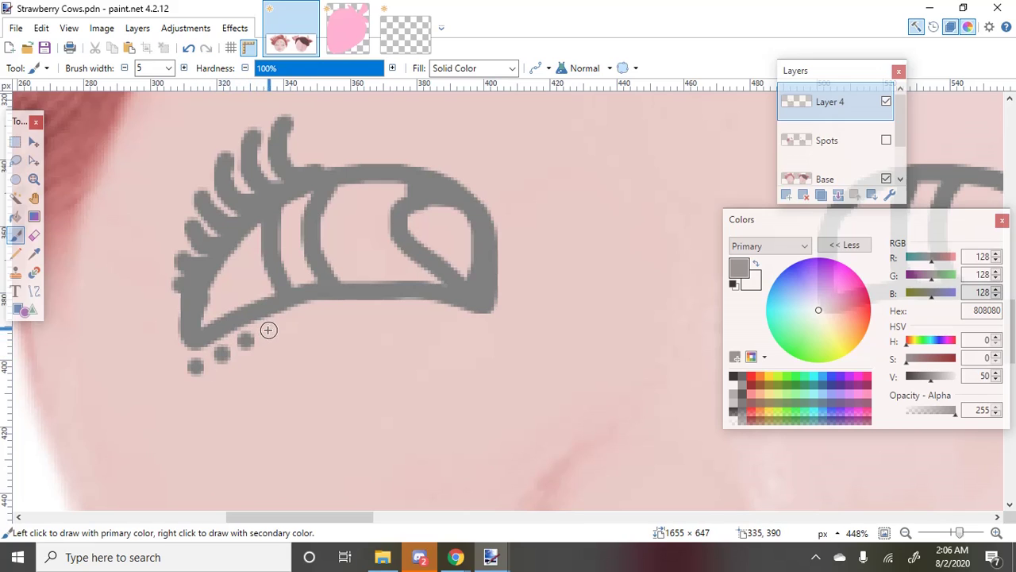
click(276, 328)
click(306, 320)
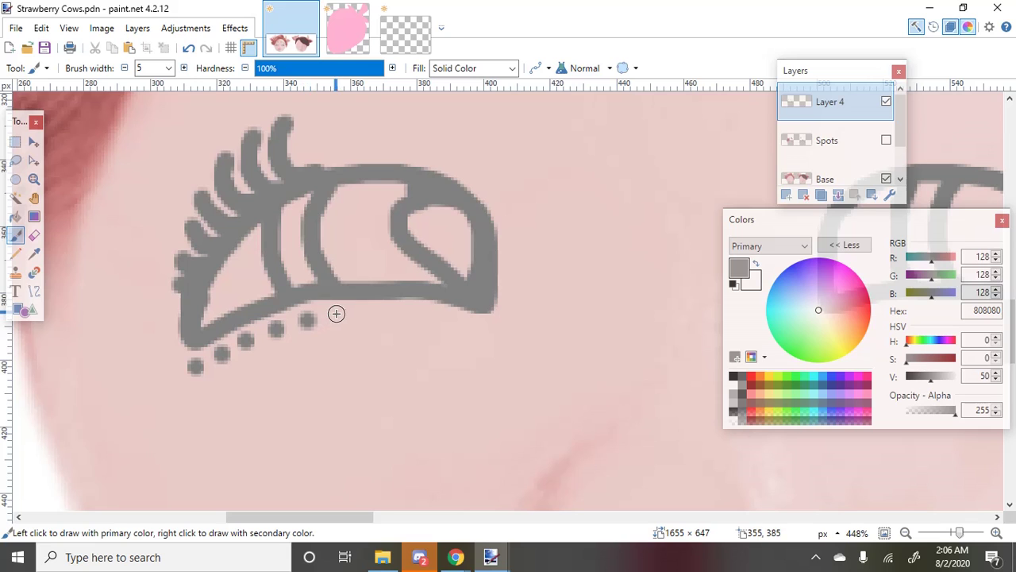
click(333, 315)
click(367, 314)
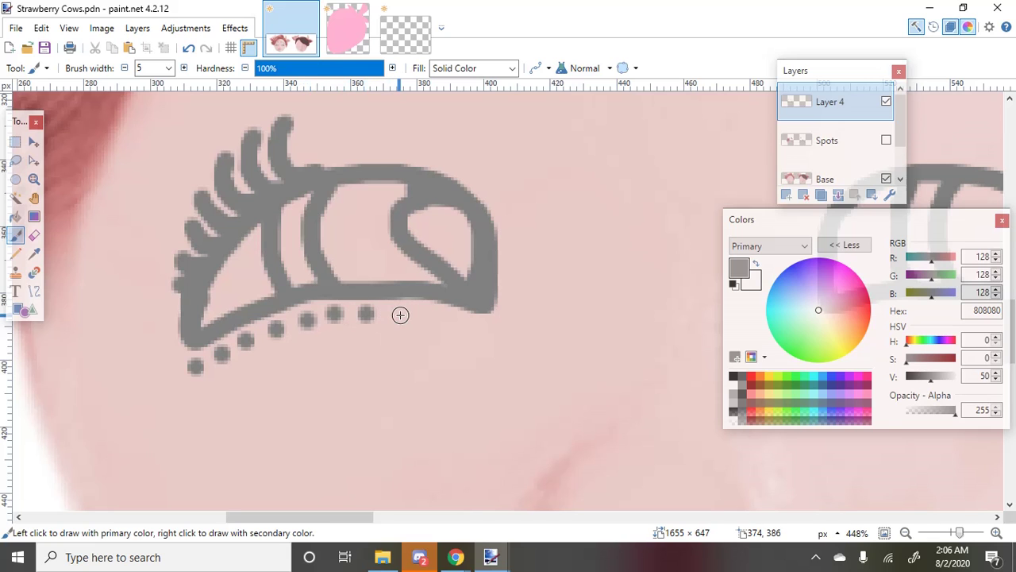
click(399, 316)
click(428, 317)
click(458, 327)
Paint a matching curved row of twelve dots beneath the right eye's lower edge
scroll(495, 284, down, 4)
scroll(425, 315, up, 3)
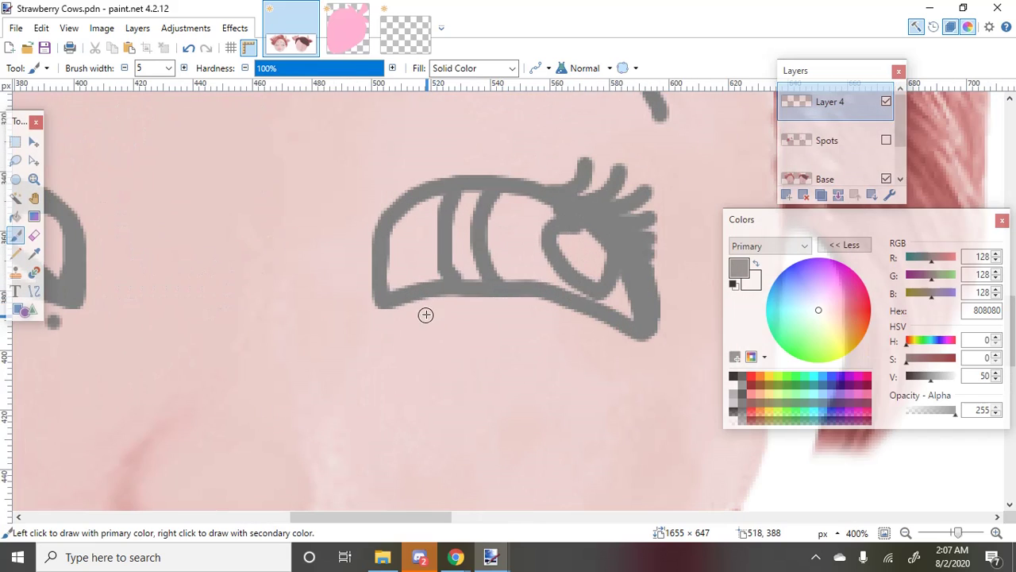
click(411, 313)
click(434, 307)
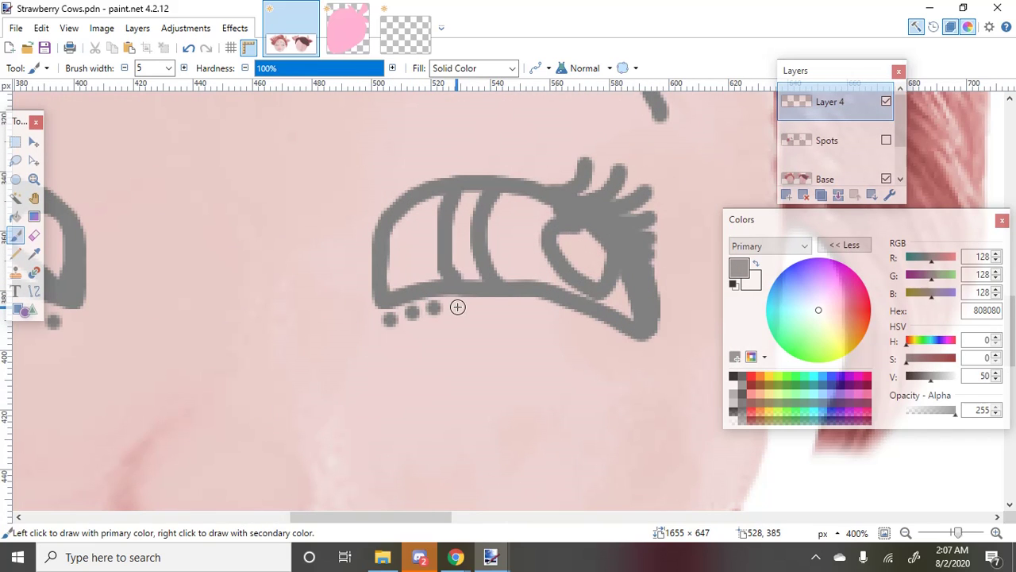
click(457, 307)
click(503, 307)
click(525, 307)
click(548, 312)
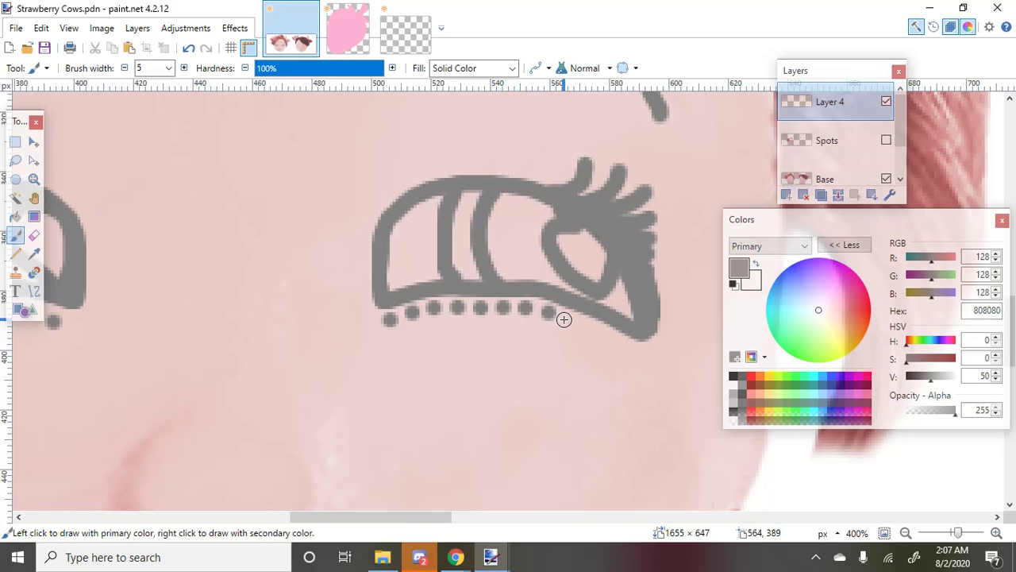
click(569, 321)
click(591, 330)
click(610, 339)
click(630, 345)
scroll(635, 350, down, 6)
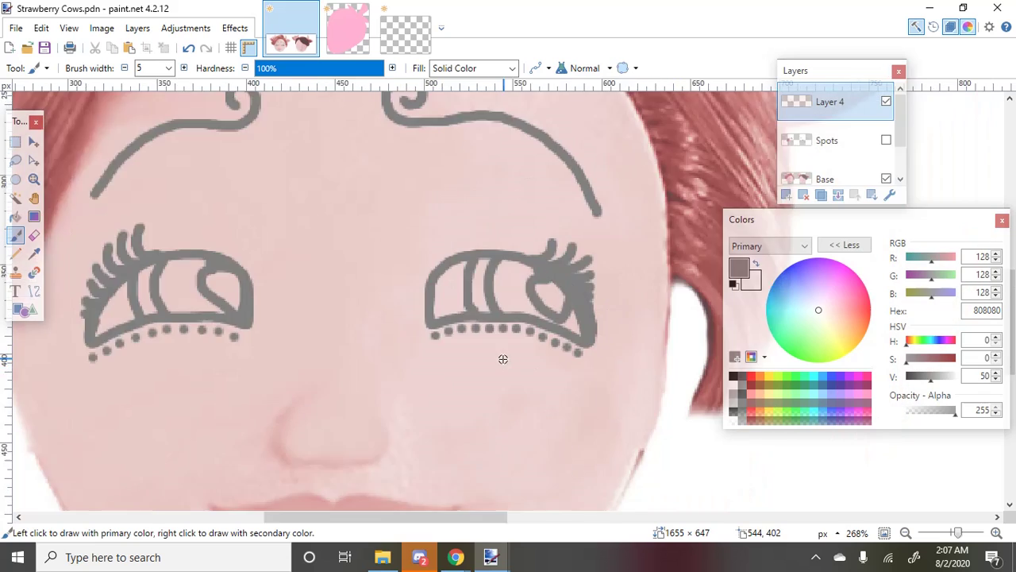
Paint a heart outline on the cheek below the right eye, with a smaller heart overlapping its lower outer side
scroll(544, 277, up, 5)
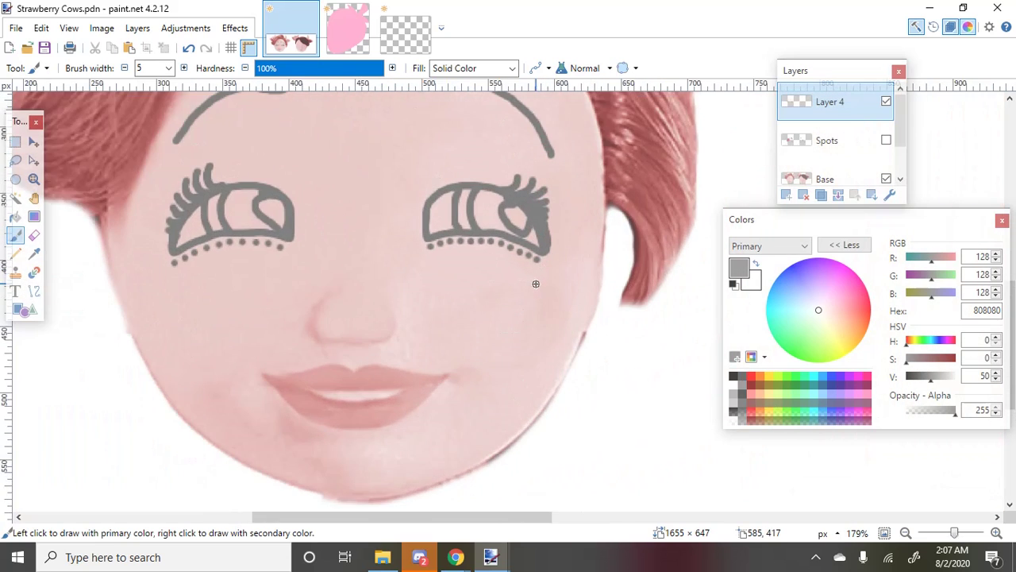
mouse_move(551, 287)
mouse_down()
mouse_move(505, 278)
mouse_move(510, 317)
mouse_move(541, 365)
mouse_up()
key(ctrl+z)
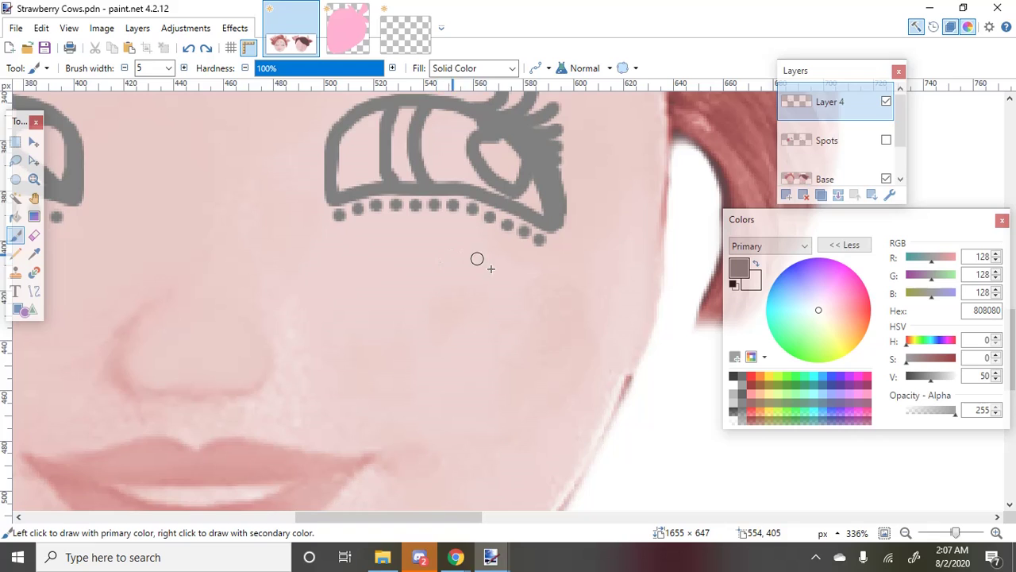
mouse_move(454, 258)
mouse_down()
mouse_move(417, 261)
mouse_move(432, 297)
mouse_move(472, 325)
mouse_up()
mouse_move(458, 258)
mouse_down()
mouse_move(502, 252)
mouse_move(504, 283)
mouse_move(477, 329)
mouse_up()
mouse_move(514, 298)
mouse_down()
mouse_move(502, 284)
mouse_move(475, 311)
mouse_move(512, 333)
mouse_move(543, 301)
mouse_move(526, 289)
mouse_up()
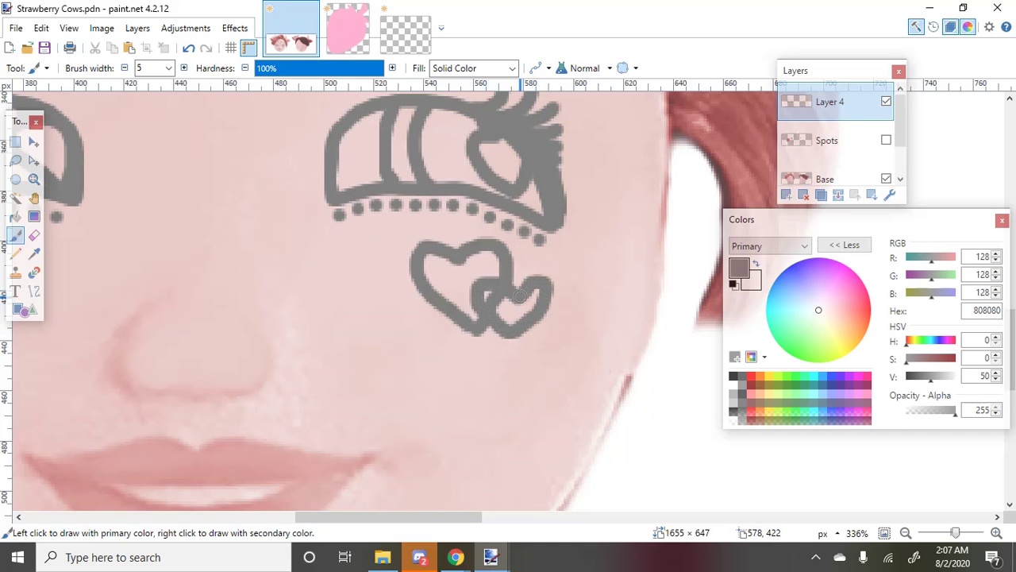
Try to paint a heart outline on the cheek below the left eye, and undo it
scroll(518, 295, down, 3)
scroll(358, 281, up, 3)
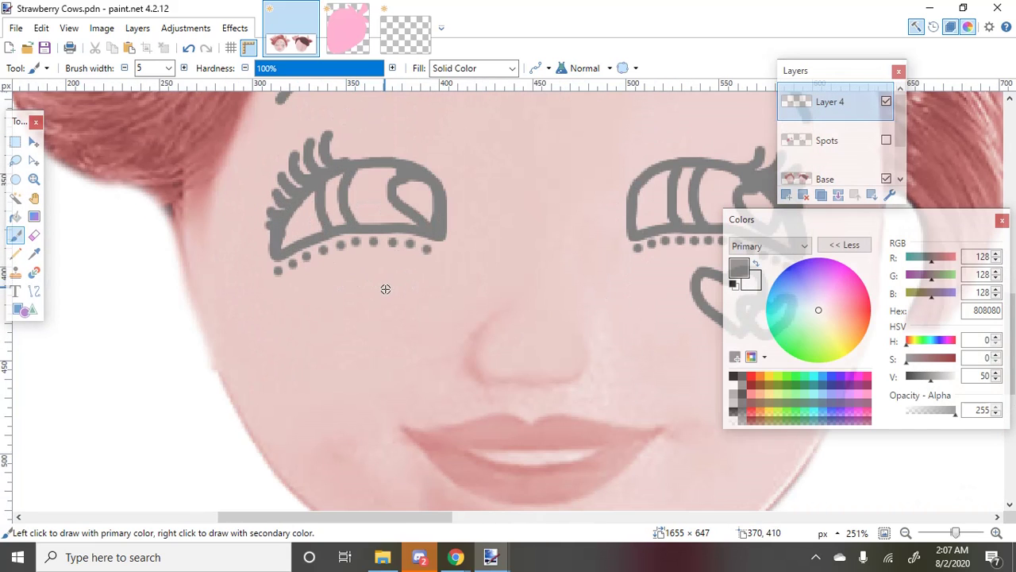
mouse_move(367, 285)
mouse_down()
mouse_move(328, 272)
mouse_move(342, 303)
mouse_move(379, 333)
mouse_up()
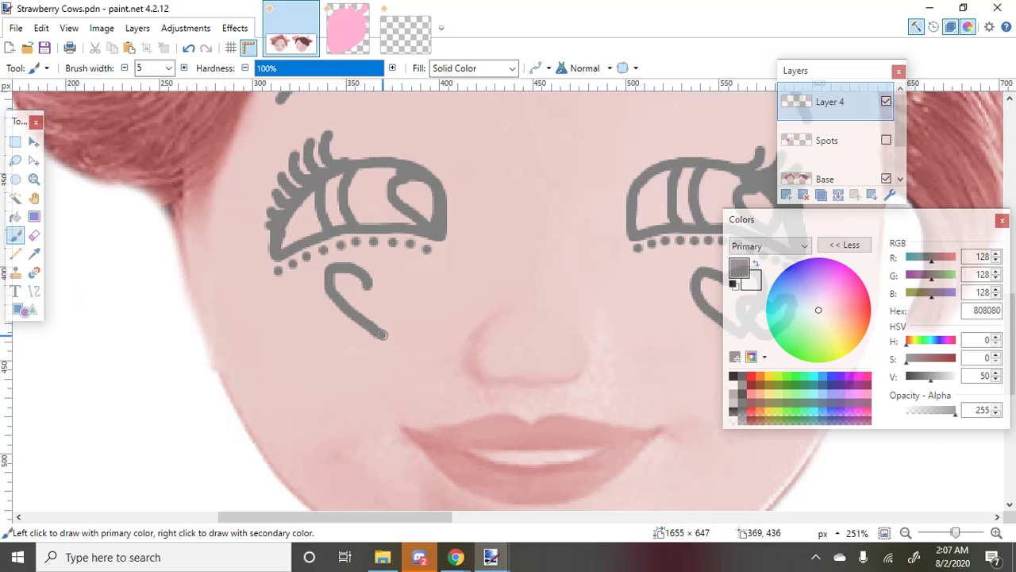
key(ctrl+z)
scroll(295, 295, down, 3)
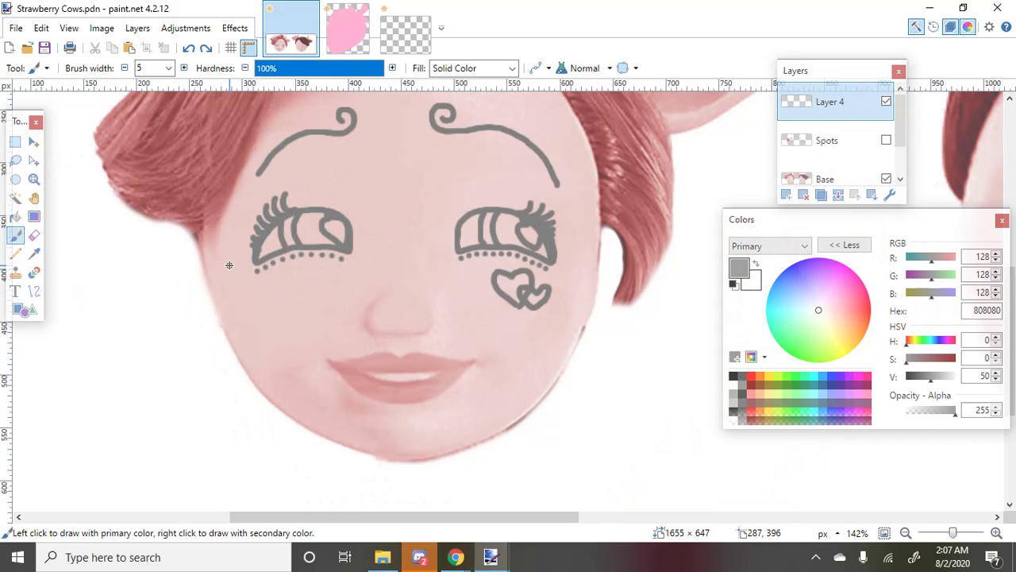
scroll(424, 402, down, 4)
scroll(460, 268, up, 6)
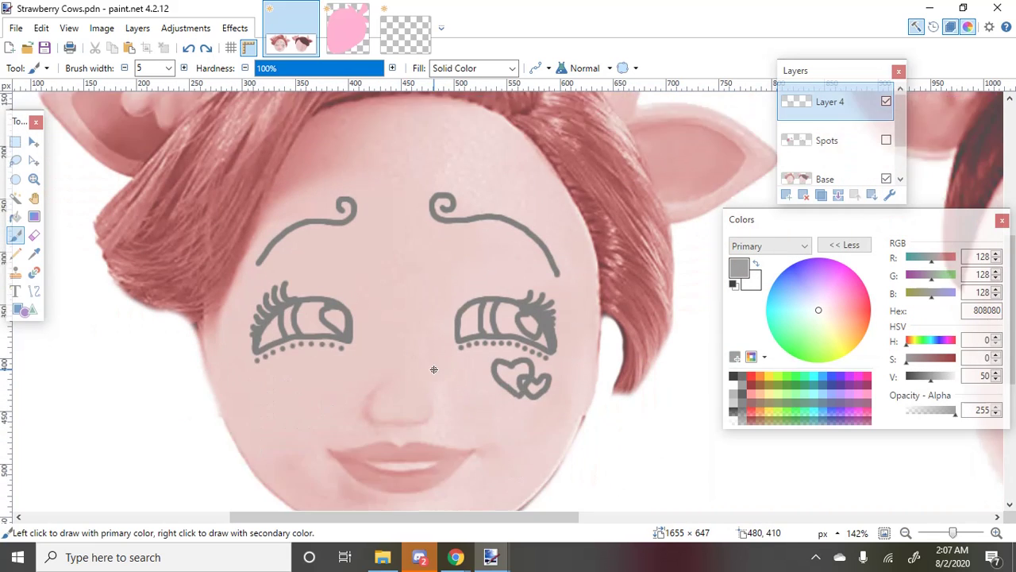
Paint a closed, rounded snout outline about 175 px wide around the first face's nose, with its lower edge across the mouth
scroll(439, 364, down, 2)
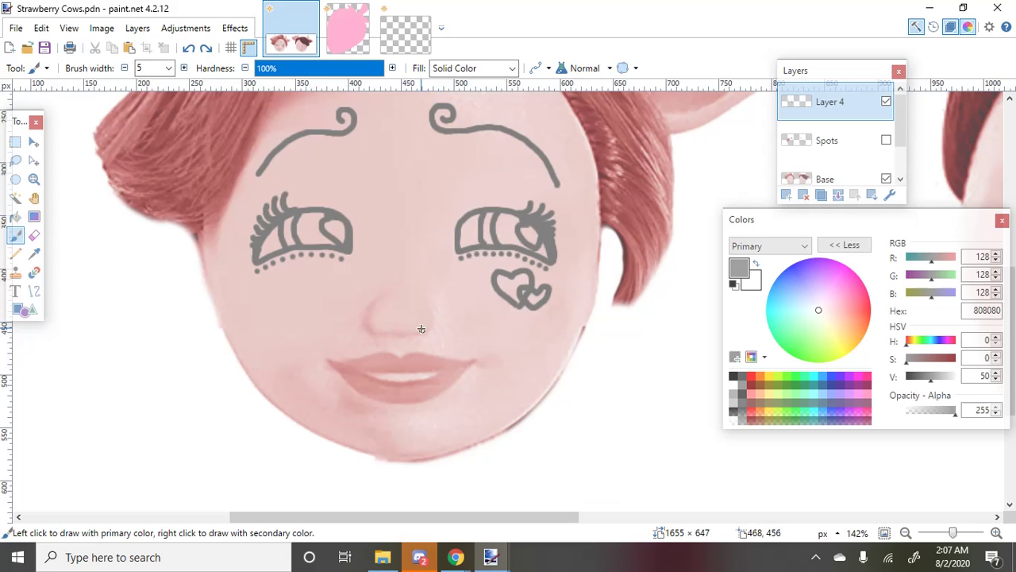
scroll(383, 350, up, 3)
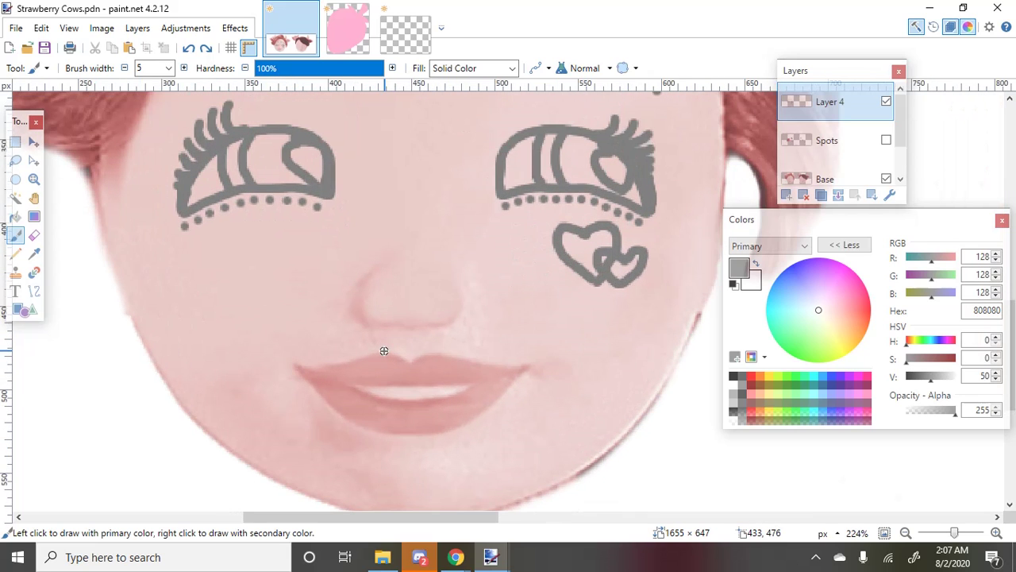
scroll(379, 349, down, 2)
scroll(343, 305, up, 1)
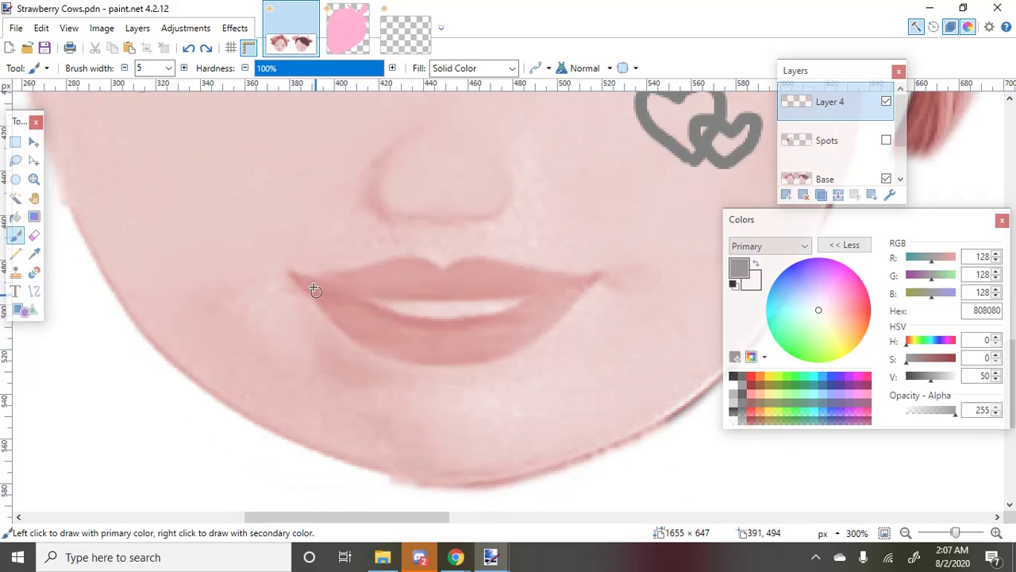
scroll(313, 286, up, 1)
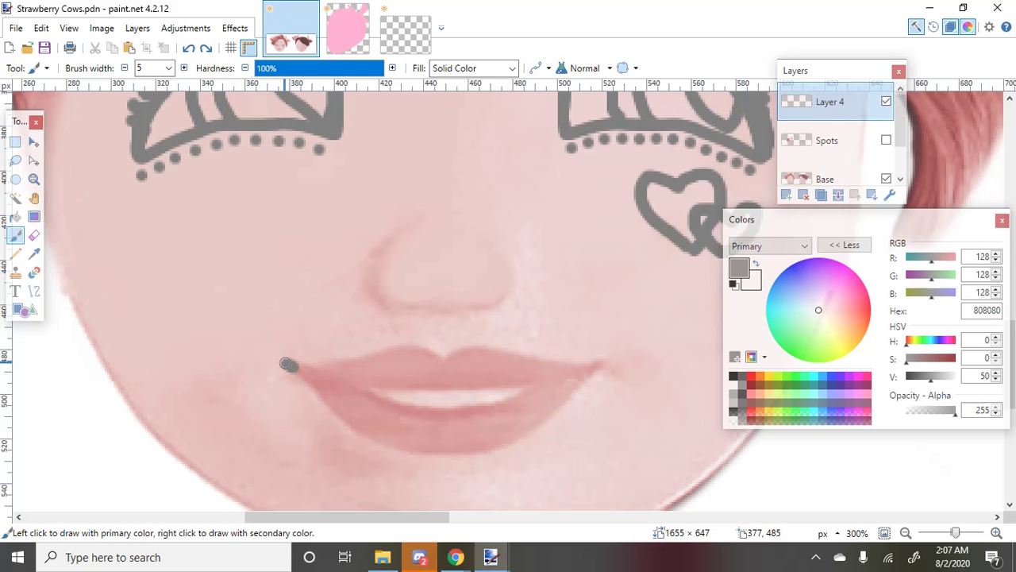
mouse_move(288, 364)
mouse_down()
mouse_move(267, 337)
mouse_move(258, 285)
mouse_move(286, 222)
mouse_move(317, 208)
mouse_move(476, 233)
mouse_move(535, 232)
mouse_move(581, 216)
mouse_move(609, 243)
mouse_move(614, 274)
mouse_up()
key(ctrl+z)
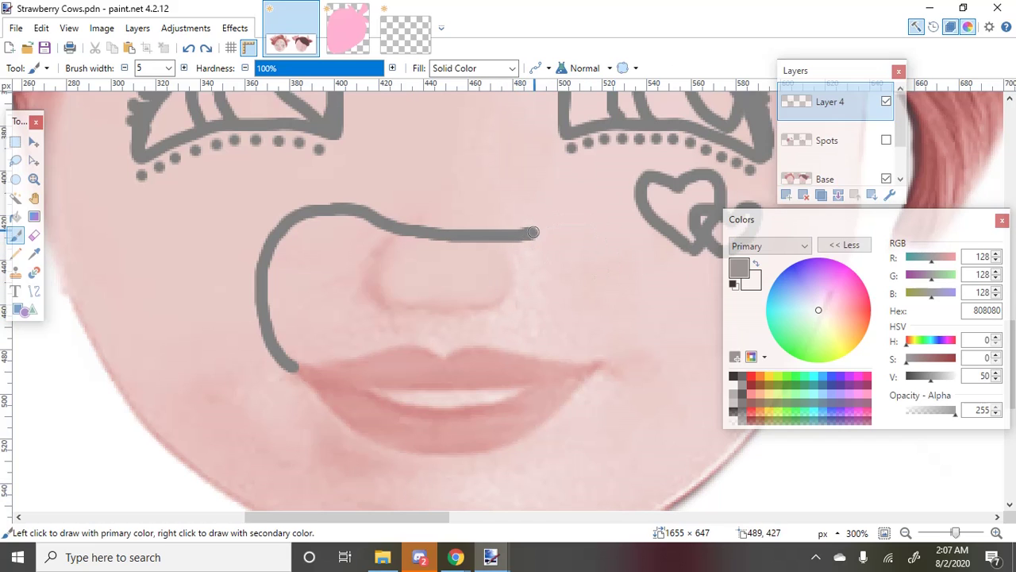
mouse_move(533, 232)
mouse_down()
mouse_move(583, 219)
mouse_move(645, 258)
mouse_move(653, 297)
mouse_move(602, 367)
mouse_move(439, 389)
mouse_move(350, 386)
mouse_move(281, 362)
mouse_move(308, 381)
mouse_move(283, 363)
mouse_up()
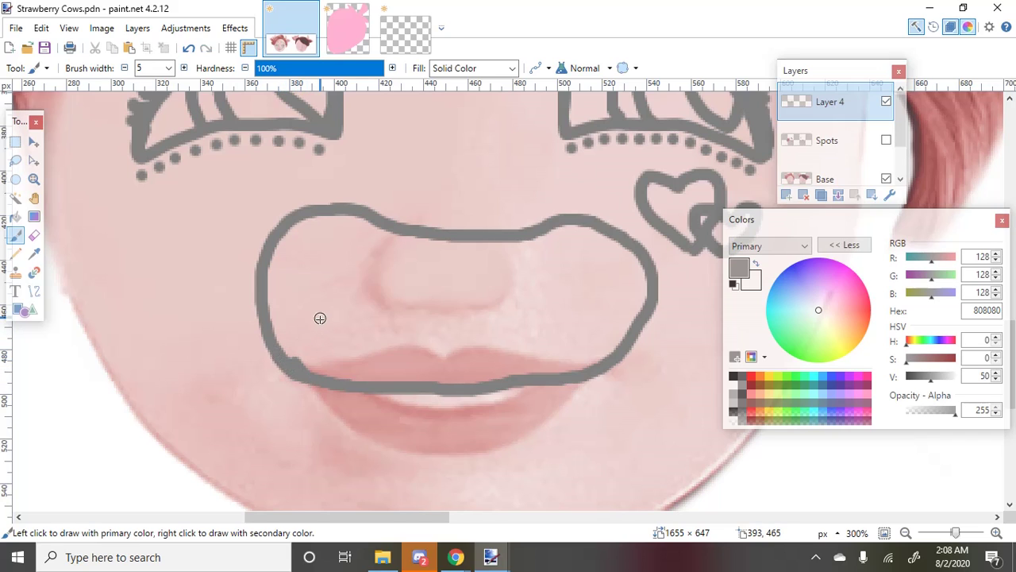
Paint two short curved nostril lines inside the snout, one on each side below the nose
drag(316, 313, 349, 326)
key(ctrl+z)
drag(323, 316, 379, 325)
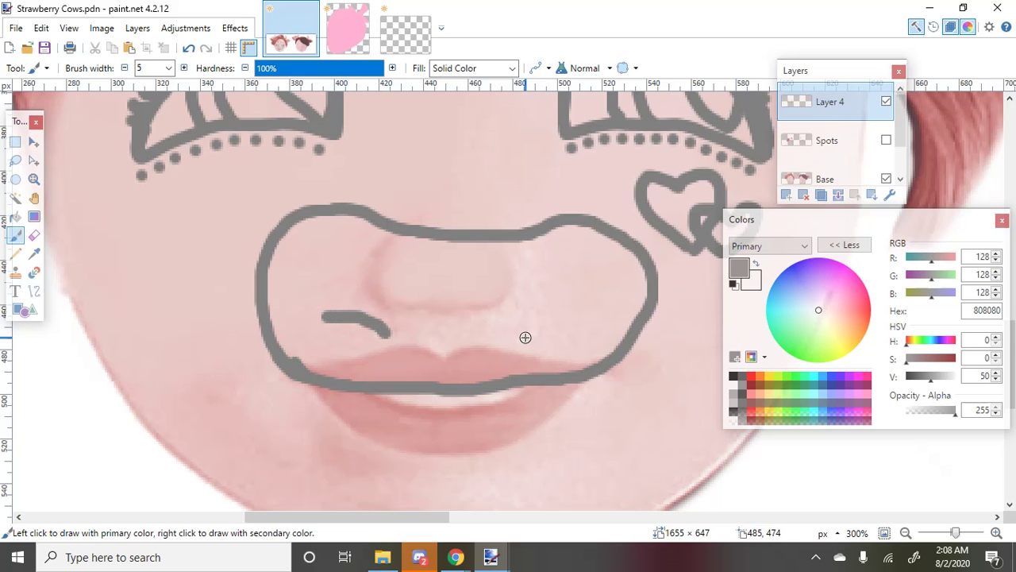
drag(521, 340, 572, 314)
Paint the lower lip outline and the inner mouth curve beneath the snout's lower edge, and save the image
scroll(357, 419, down, 3)
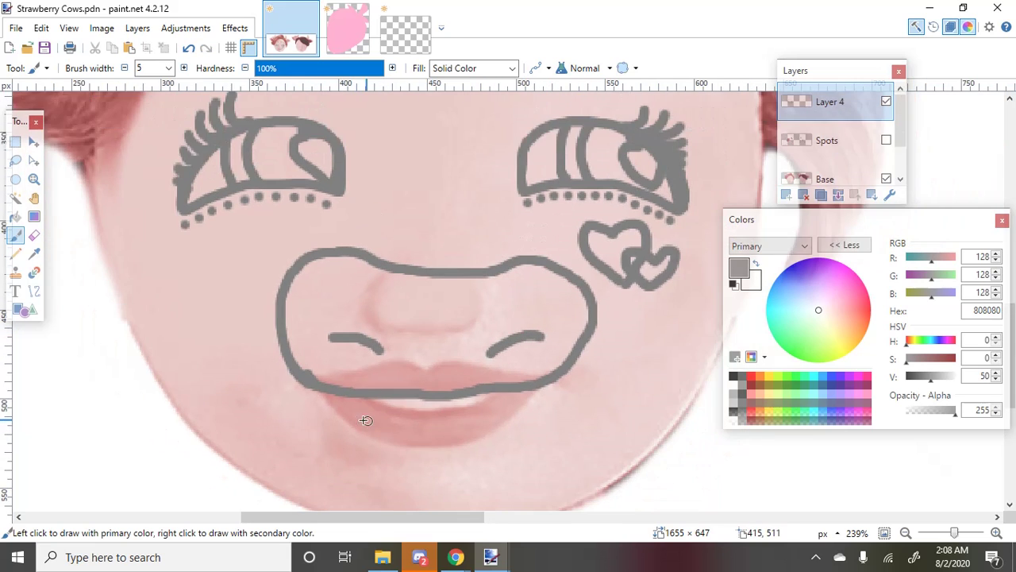
scroll(328, 408, up, 3)
scroll(313, 344, down, 1)
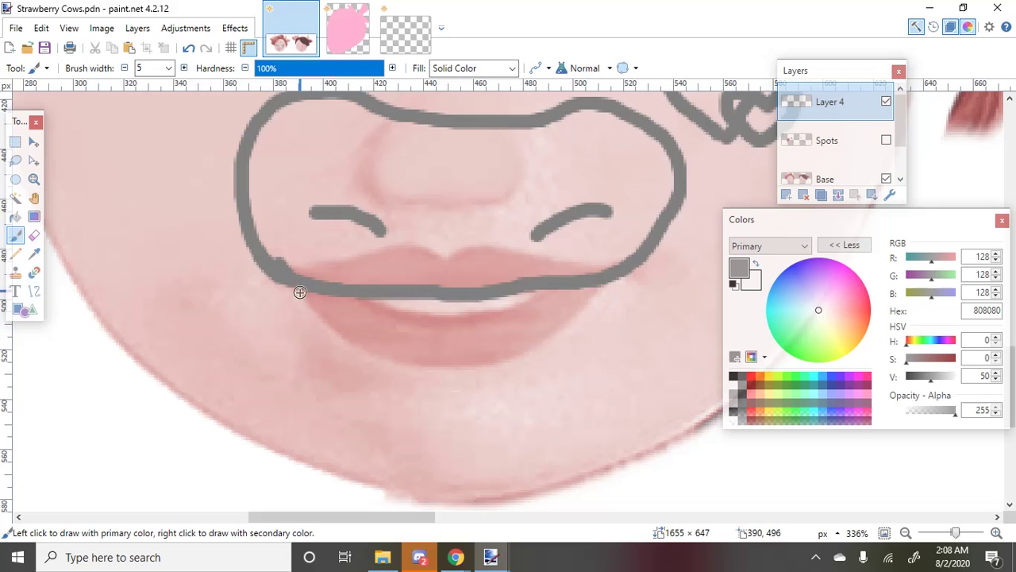
drag(297, 295, 321, 319)
key(ctrl+z)
mouse_move(292, 280)
mouse_down()
mouse_move(350, 337)
mouse_move(421, 358)
mouse_move(522, 349)
mouse_move(605, 281)
mouse_up()
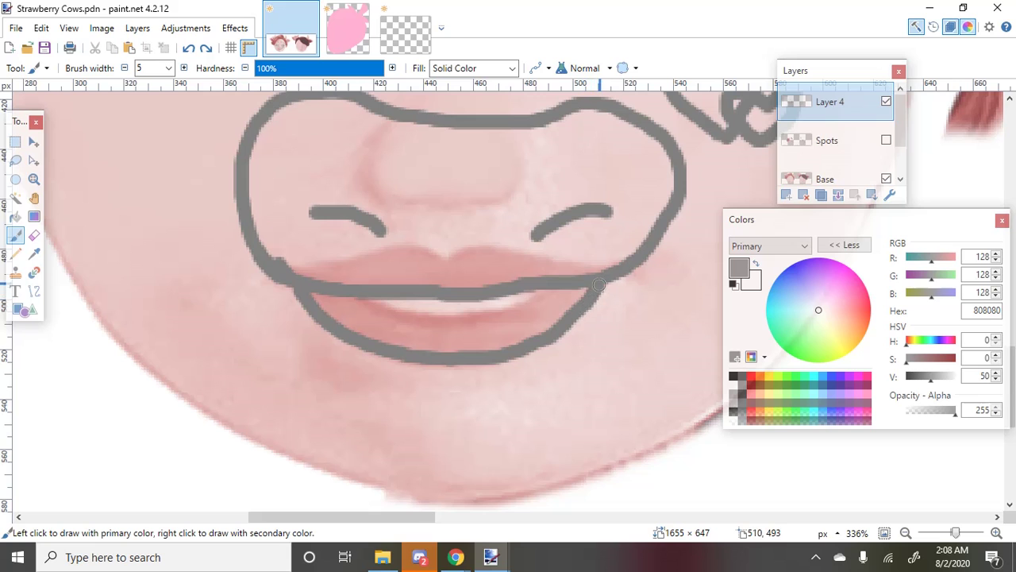
mouse_move(363, 297)
mouse_down()
mouse_move(405, 316)
mouse_move(457, 319)
mouse_move(545, 288)
mouse_up()
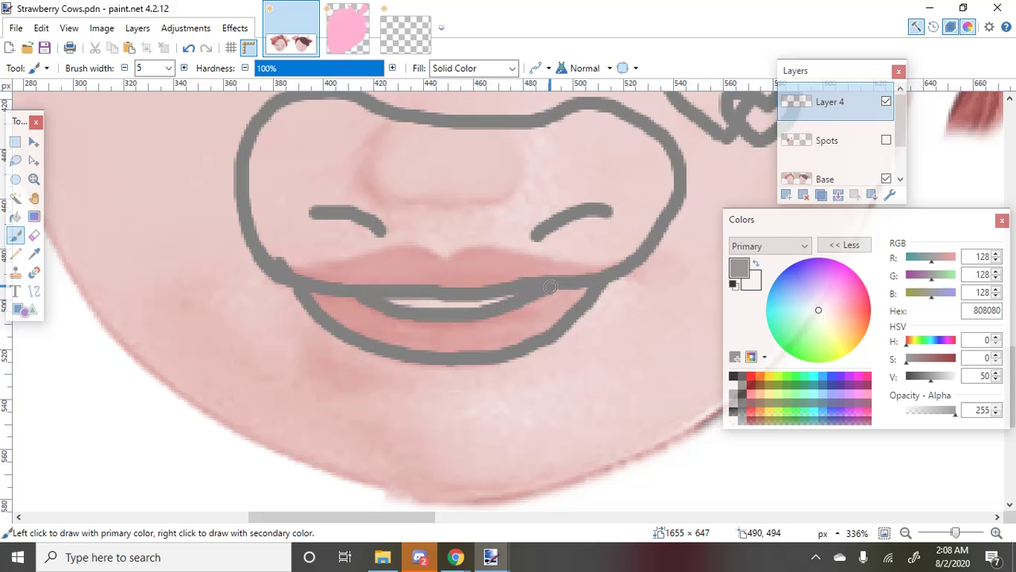
scroll(243, 261, down, 8)
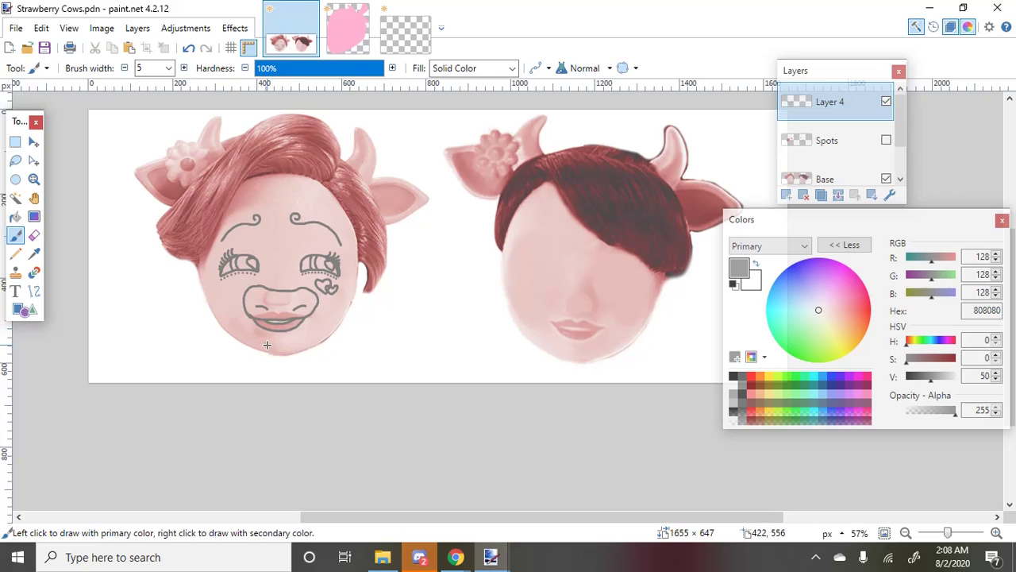
key(ctrl+s)
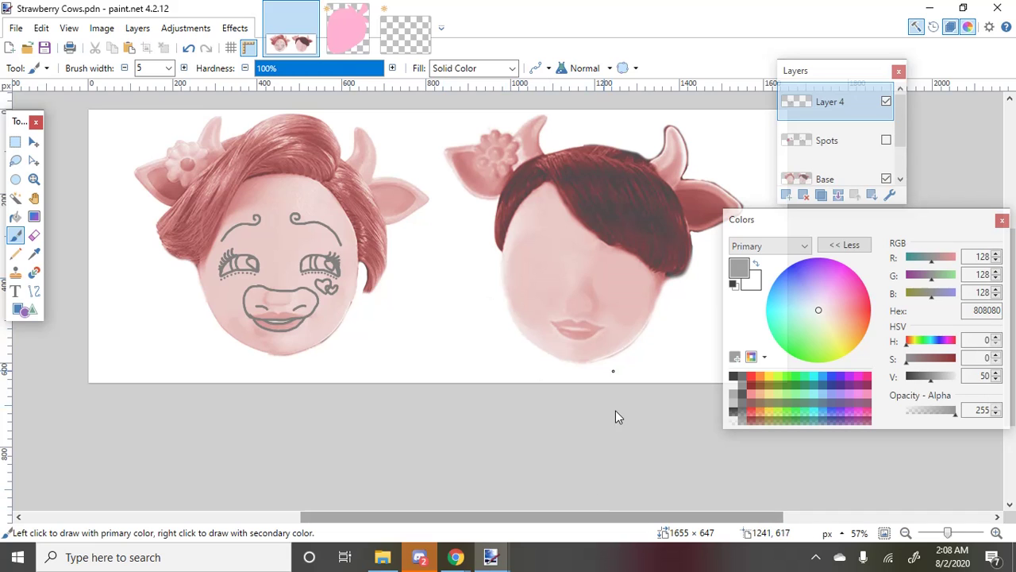
scroll(612, 270, up, 6)
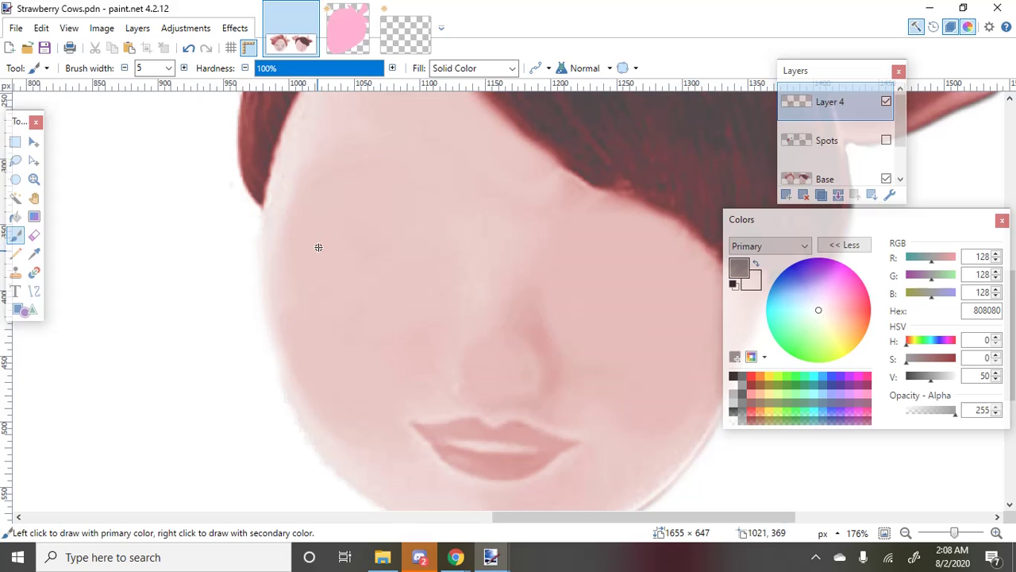
scroll(318, 247, up, 2)
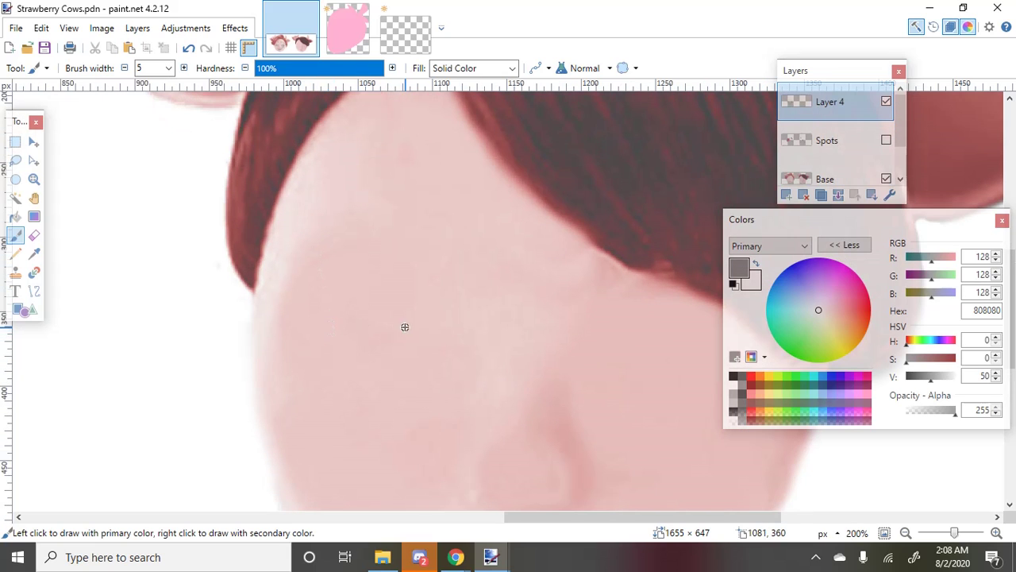
mouse_move(310, 308)
mouse_down()
mouse_move(332, 295)
mouse_move(403, 303)
mouse_up()
key(ctrl+z)
mouse_move(314, 316)
mouse_down()
mouse_move(332, 307)
mouse_move(415, 333)
mouse_move(442, 376)
mouse_up()
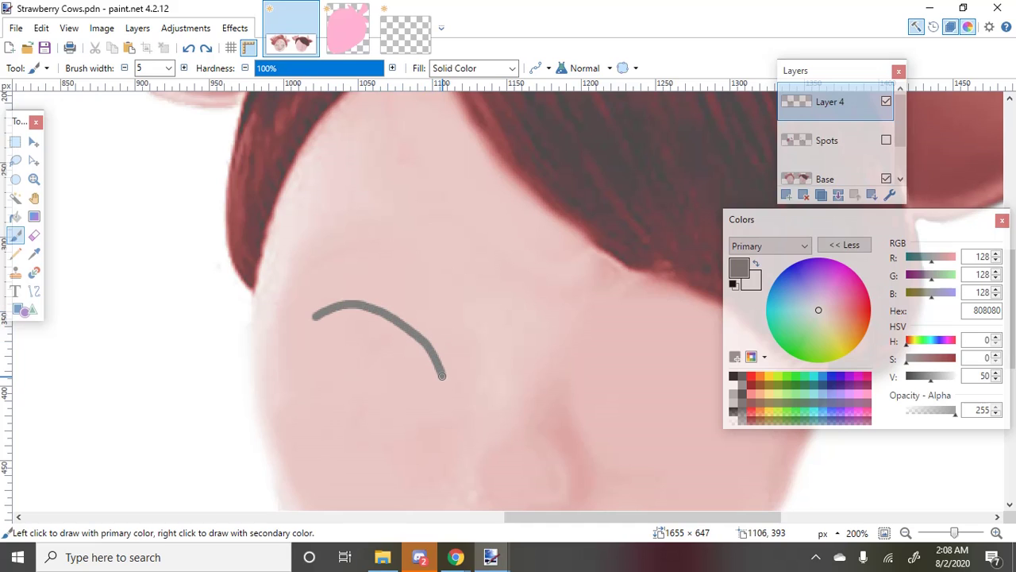
key(ctrl+z)
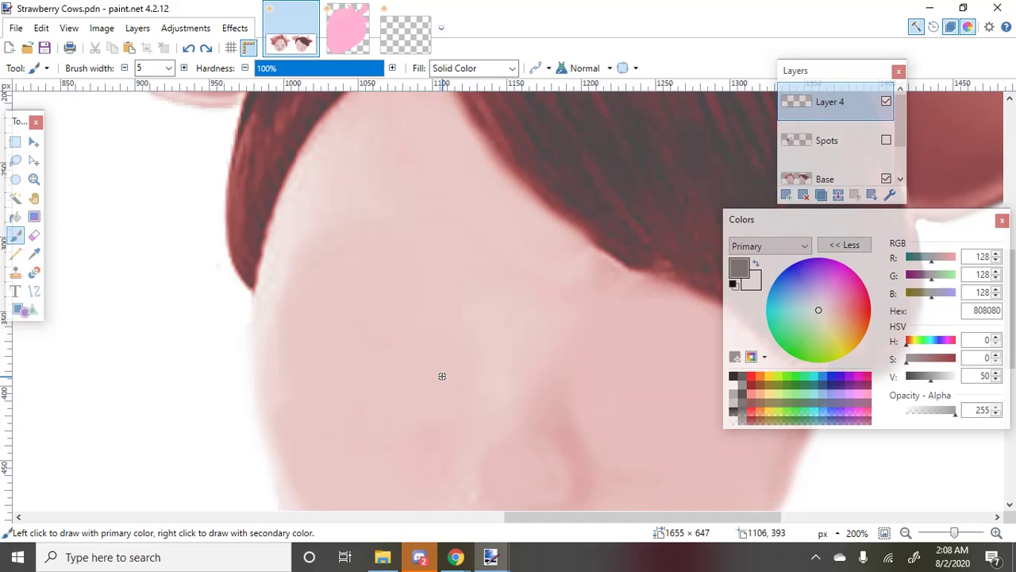
mouse_move(314, 315)
mouse_down()
mouse_move(388, 298)
mouse_move(425, 315)
mouse_move(476, 379)
mouse_up()
key(ctrl+z)
mouse_move(331, 316)
mouse_down()
mouse_move(361, 303)
mouse_move(463, 336)
mouse_move(474, 369)
mouse_up()
key(ctrl+z)
mouse_move(321, 300)
mouse_down()
mouse_move(395, 296)
mouse_move(452, 351)
mouse_up()
key(ctrl+z)
Paint an almond-shaped left eye outline about 110 px wide on the second face, with an upper arc and a lower curve
mouse_move(310, 304)
mouse_down()
mouse_move(443, 308)
mouse_move(467, 353)
mouse_up()
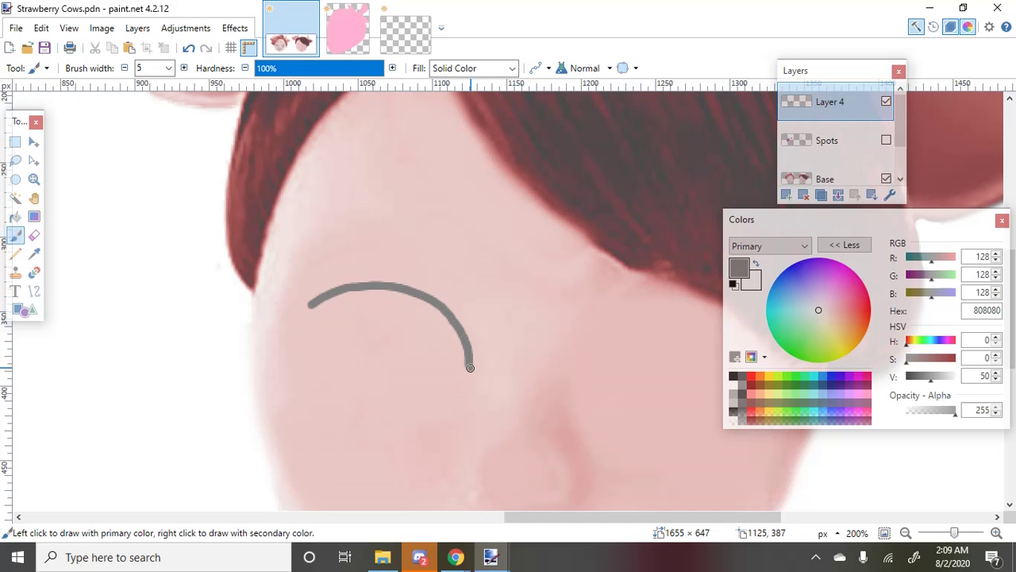
drag(310, 304, 363, 363)
key(ctrl+z)
mouse_move(310, 304)
mouse_down()
mouse_move(383, 366)
mouse_move(443, 376)
mouse_up()
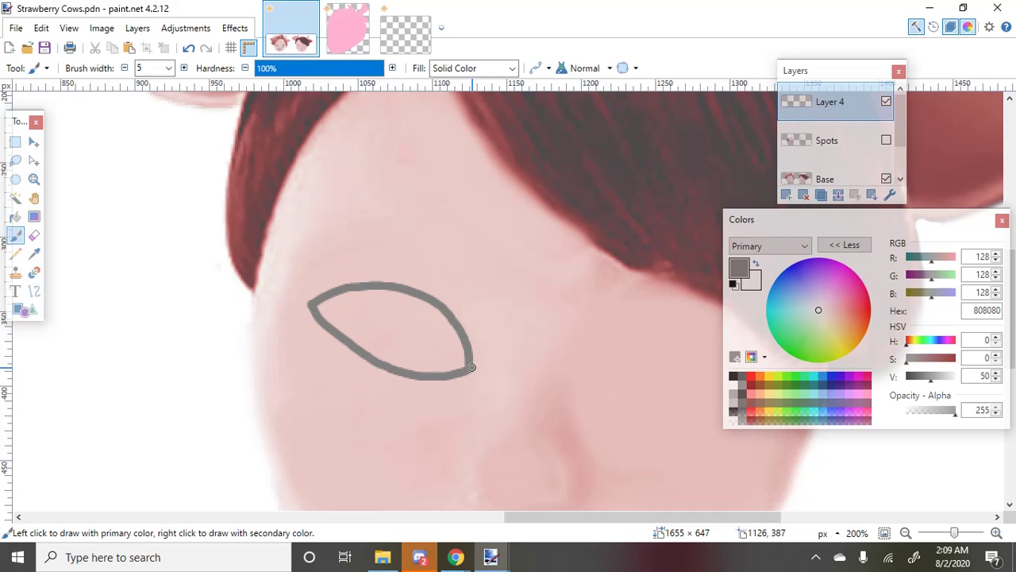
Paint a closed right eye on the second face as a single downward-bowed curve about 95 px wide, below the fringe
ctrl+scroll(476, 369, down, 2)
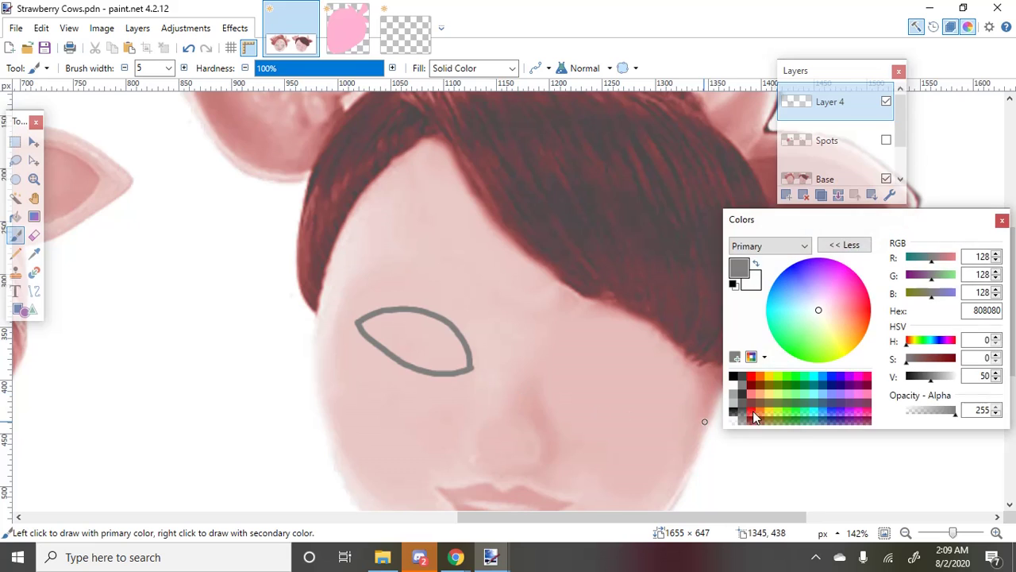
ctrl+scroll(658, 386, up, 3)
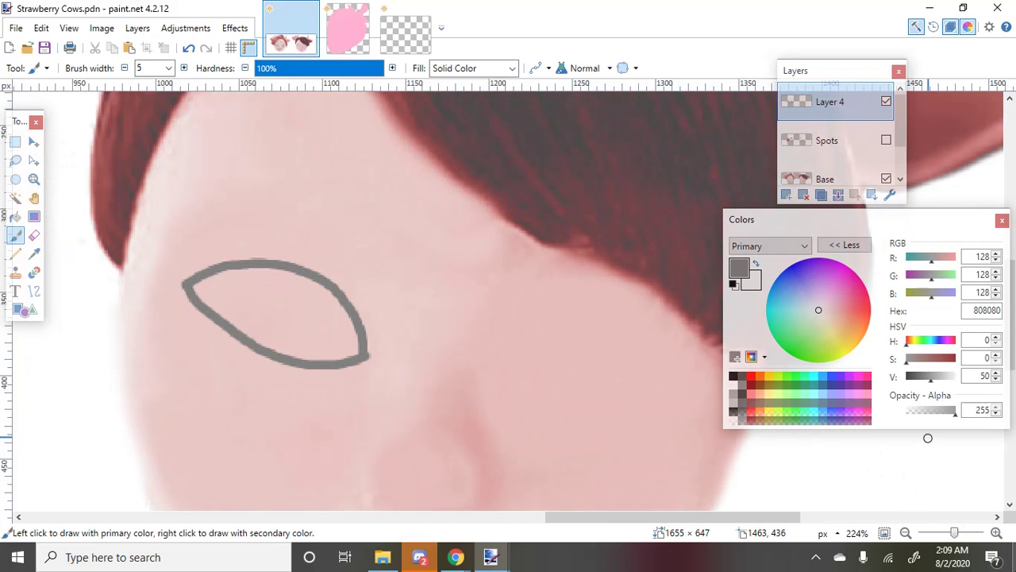
drag(512, 374, 630, 396)
key(ctrl+z)
mouse_move(513, 376)
mouse_down()
mouse_move(618, 394)
mouse_move(671, 372)
mouse_up()
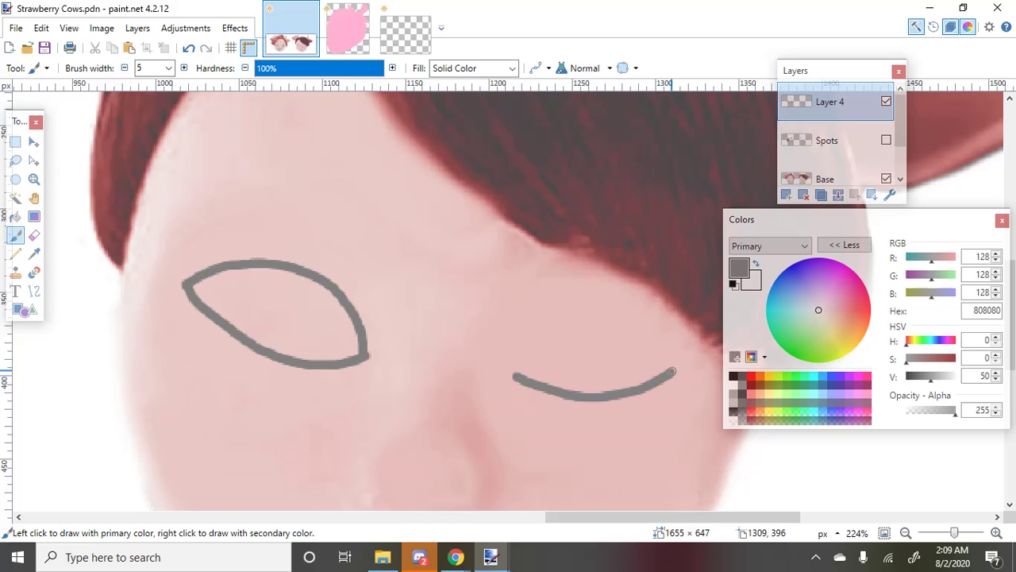
Paint two curved, near-vertical iris lines and a small arc near the outer corner inside the second face's open eye
scroll(671, 371, down, 5)
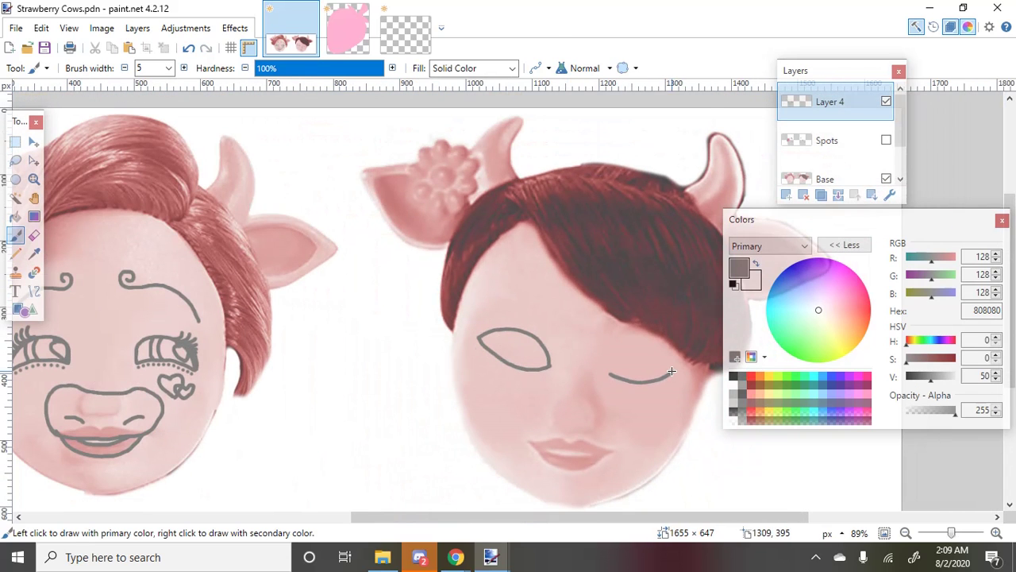
scroll(524, 349, up, 5)
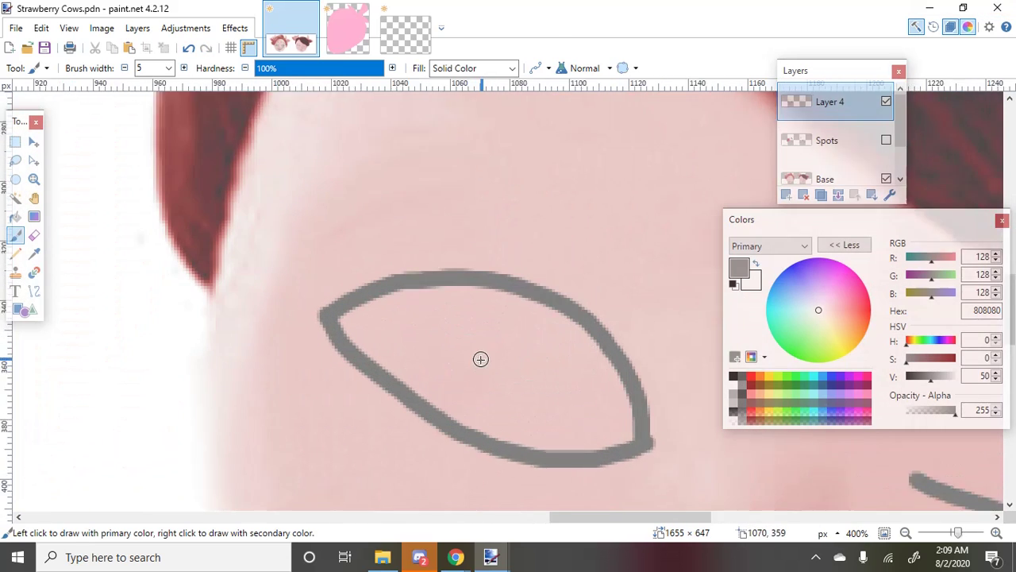
scroll(481, 359, up, 1)
scroll(501, 270, down, 1)
mouse_move(516, 182)
mouse_down()
mouse_move(531, 327)
mouse_move(512, 392)
mouse_up()
key(ctrl+z)
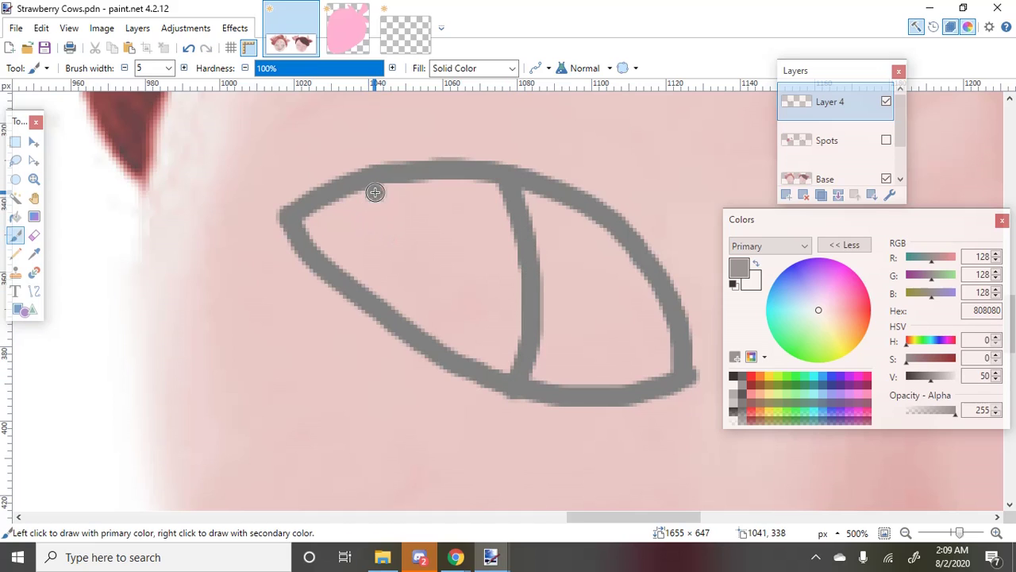
mouse_move(375, 192)
mouse_down()
mouse_move(397, 203)
mouse_move(375, 238)
mouse_move(328, 268)
mouse_up()
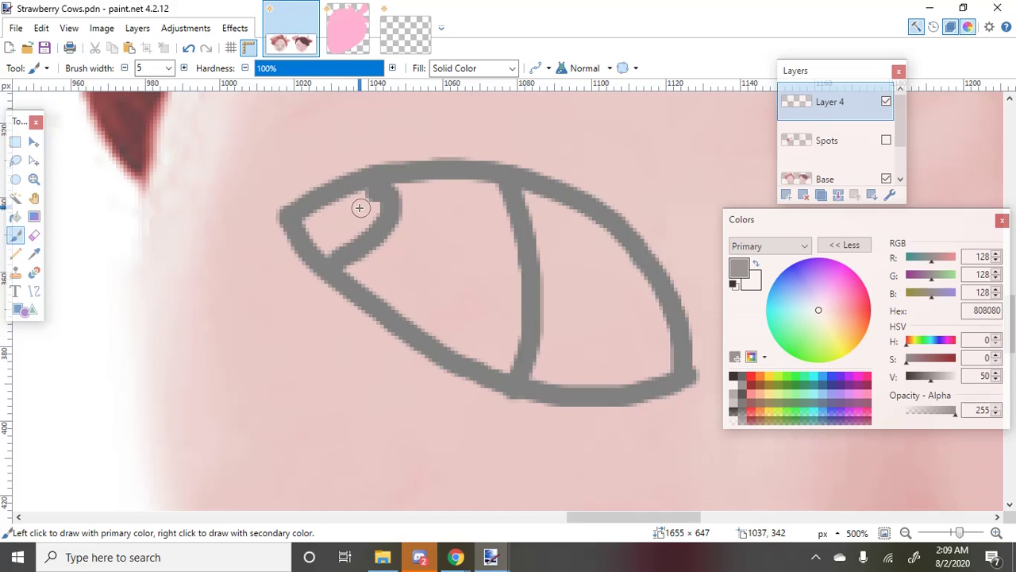
mouse_move(472, 178)
mouse_down()
mouse_move(483, 261)
mouse_move(462, 354)
mouse_move(479, 274)
mouse_move(470, 184)
mouse_up()
key(ctrl+z)
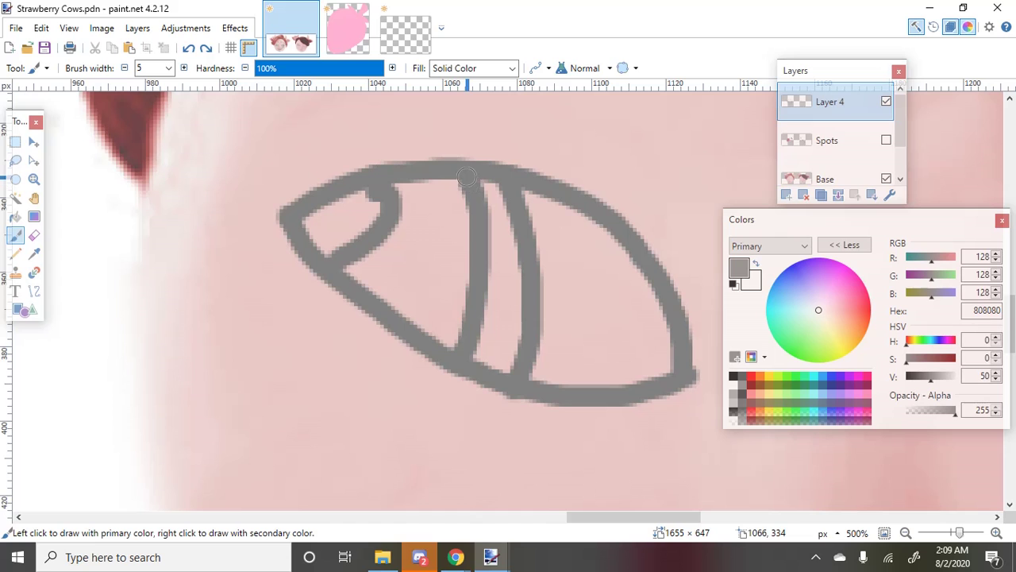
Paint a tapered eyebrow outline above the second face's open eye, with a squared inner end and a pointed outer end
scroll(429, 238, down, 8)
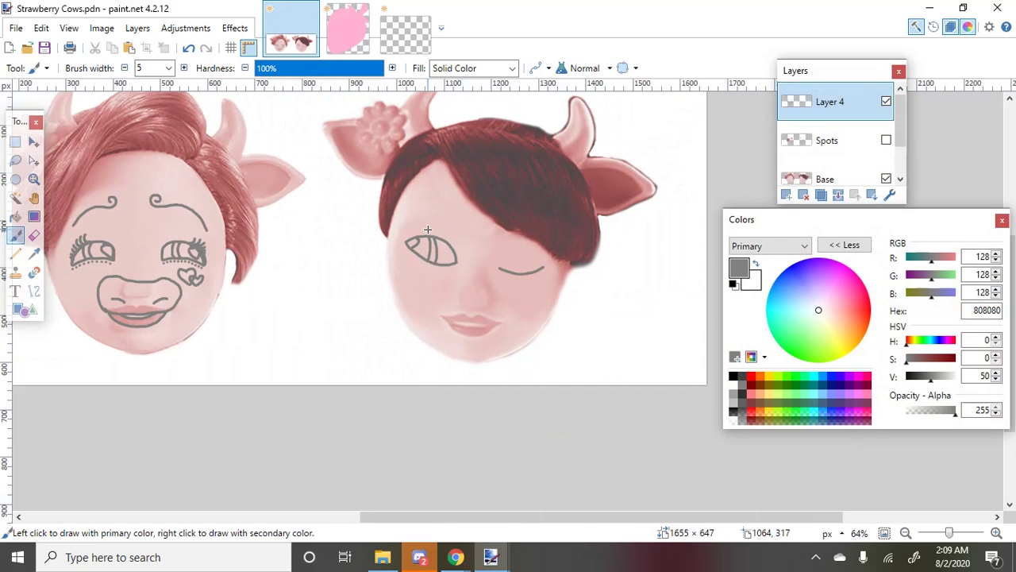
scroll(427, 230, up, 4)
scroll(433, 244, up, 3)
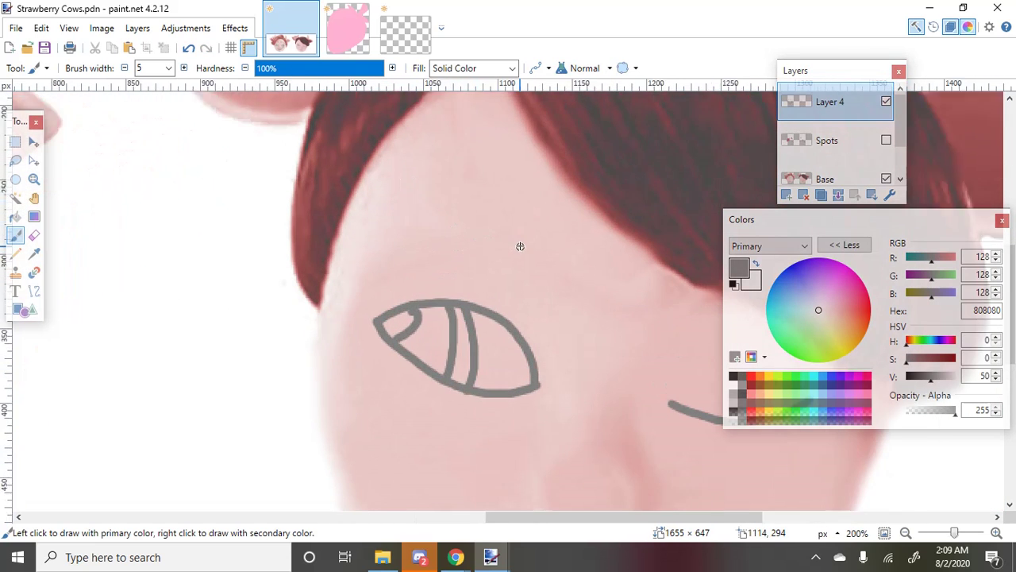
drag(373, 250, 426, 229)
key(ctrl+z)
mouse_move(363, 257)
mouse_down()
mouse_move(412, 239)
mouse_move(531, 233)
mouse_move(555, 242)
mouse_up()
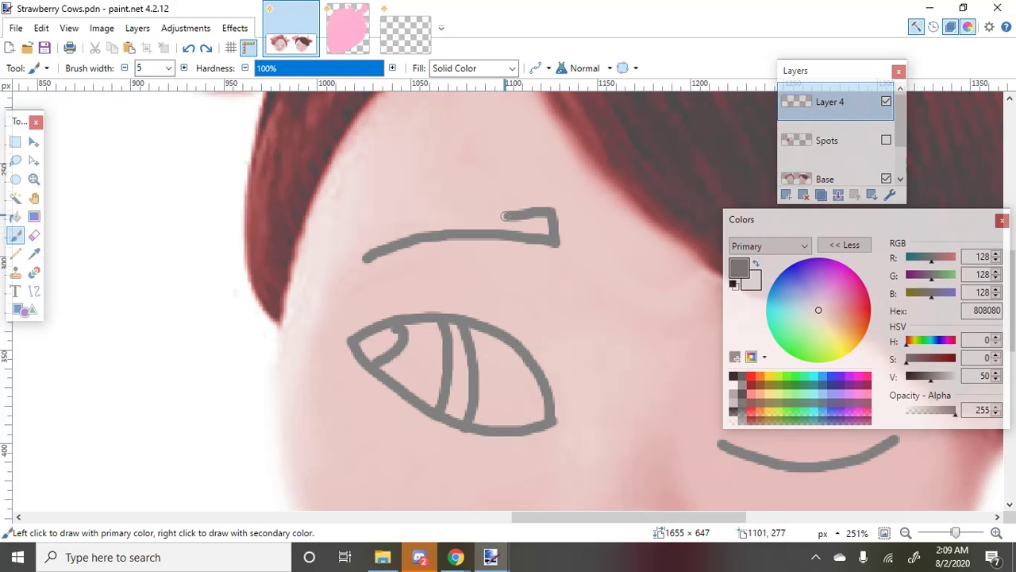
drag(505, 216, 403, 241)
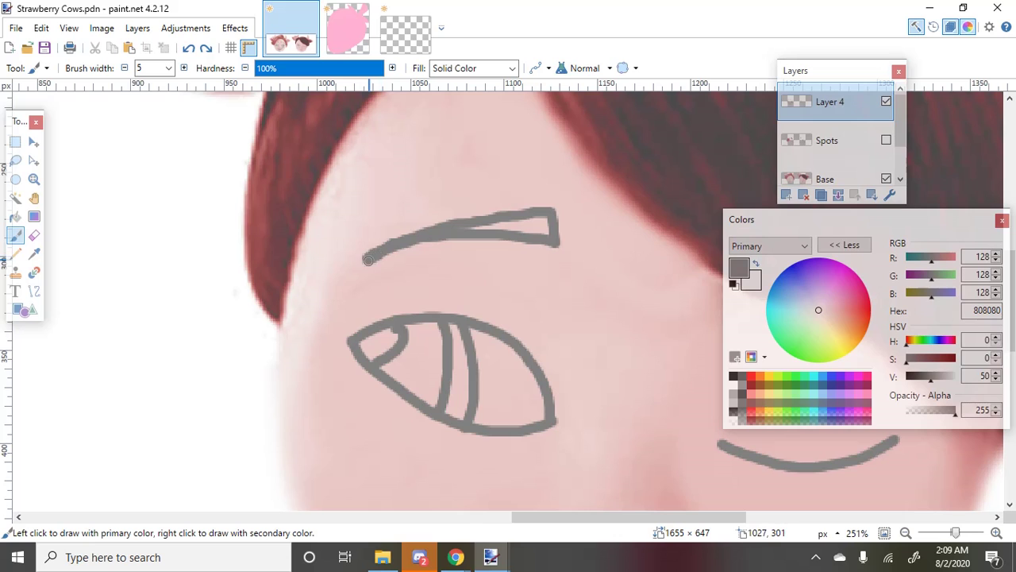
Thicken the outer corner of the second face's open eye with grey
scroll(368, 259, down, 6)
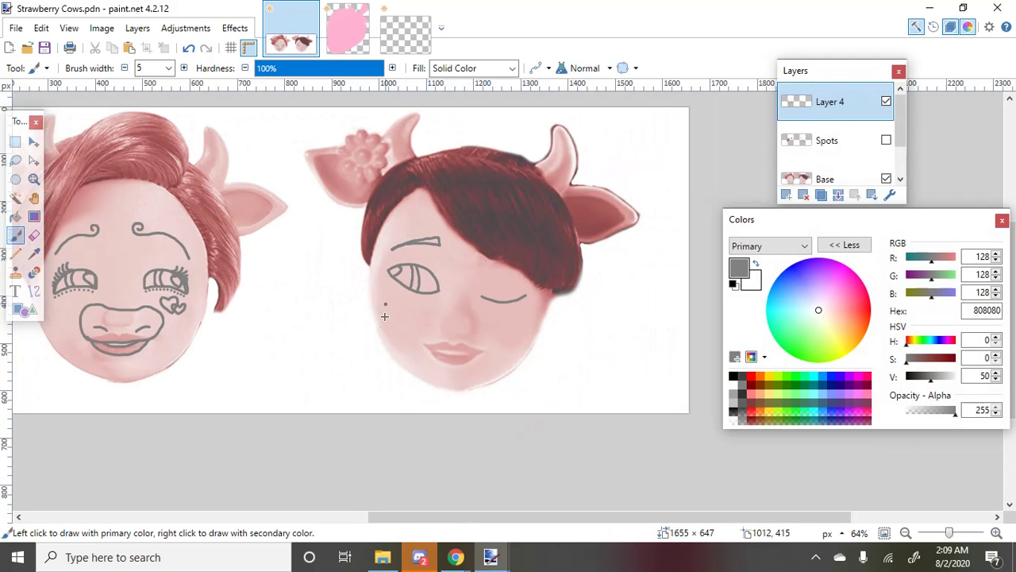
scroll(384, 316, up, 8)
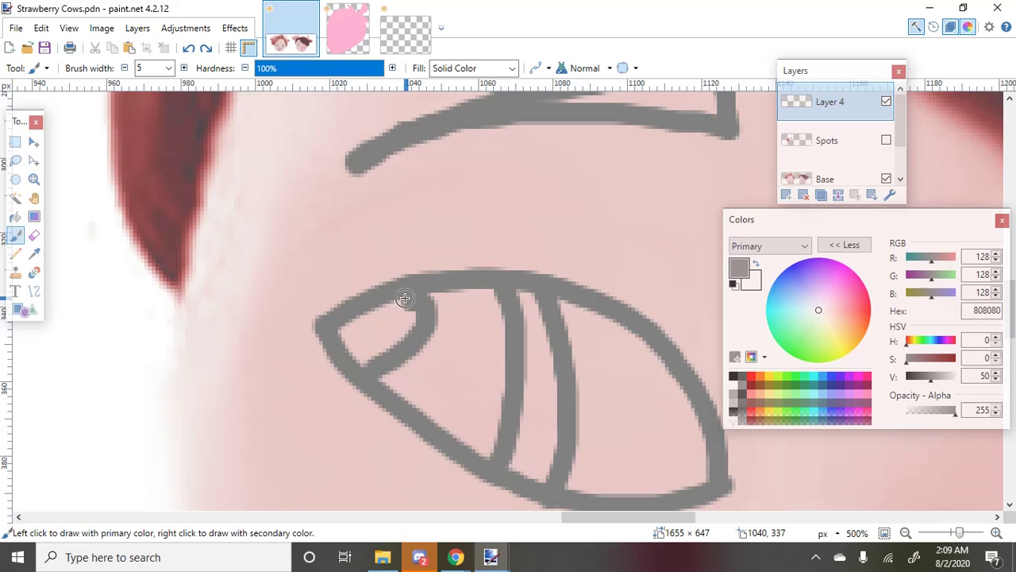
mouse_move(404, 298)
mouse_down()
mouse_move(352, 309)
mouse_move(342, 350)
mouse_up()
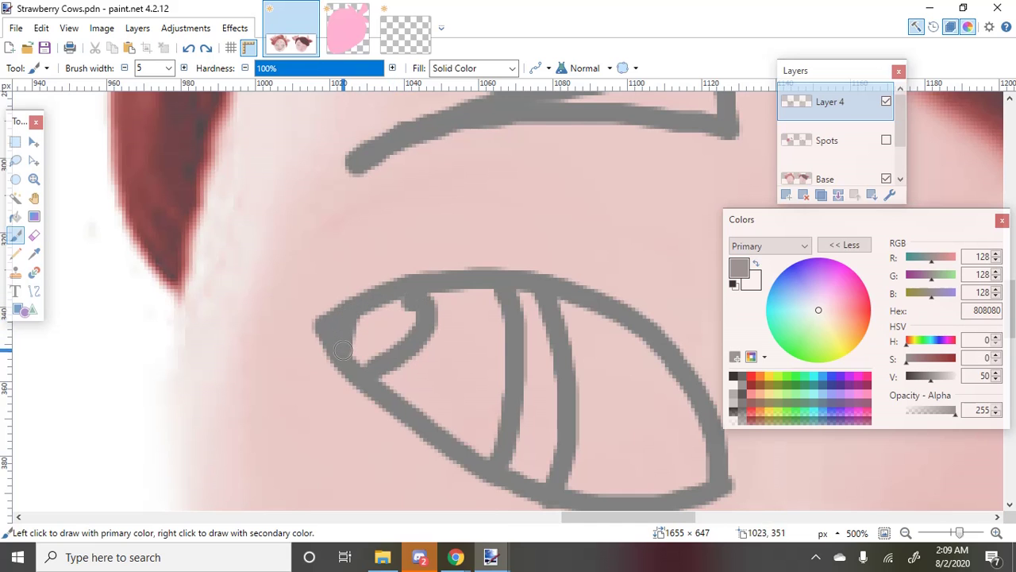
scroll(352, 320, down, 3)
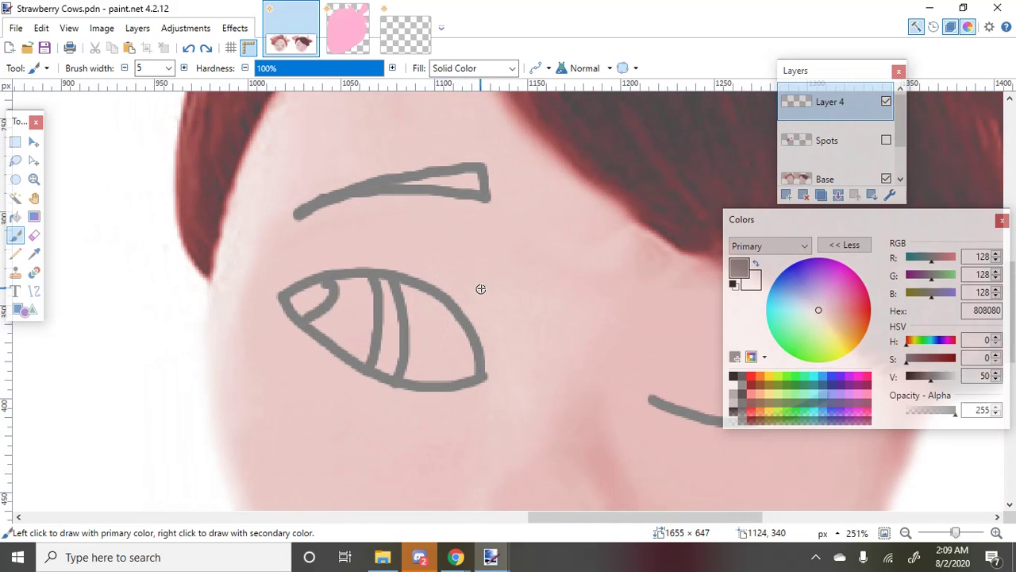
Paint short grey eyelashes around the outer half of the second face's open eye, including the corner, three above and three below
scroll(479, 302, up, 2)
scroll(440, 433, up, 1)
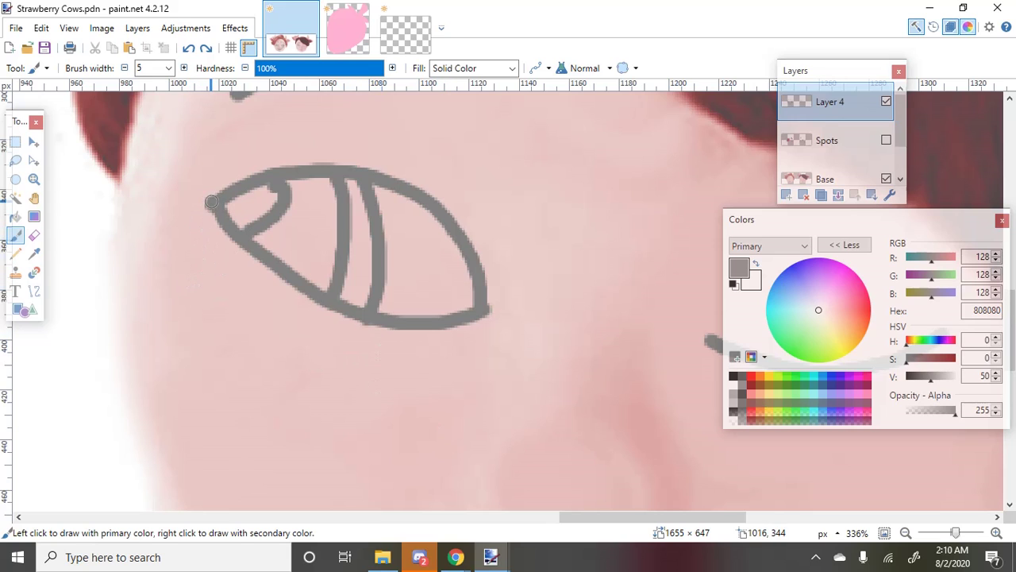
scroll(206, 191, up, 2)
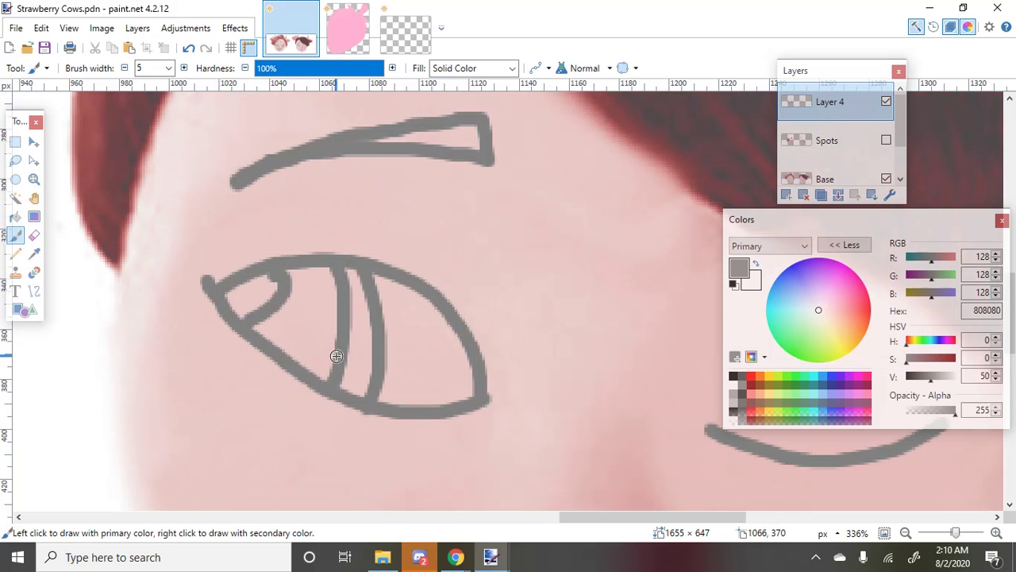
drag(209, 287, 204, 279)
drag(340, 258, 315, 231)
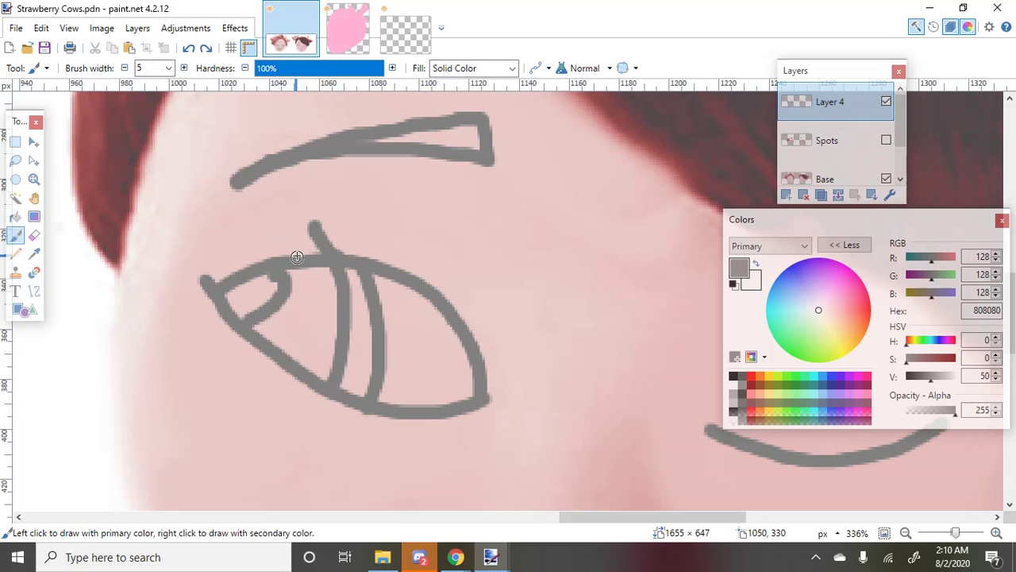
drag(284, 250, 276, 232)
scroll(239, 338, down, 3)
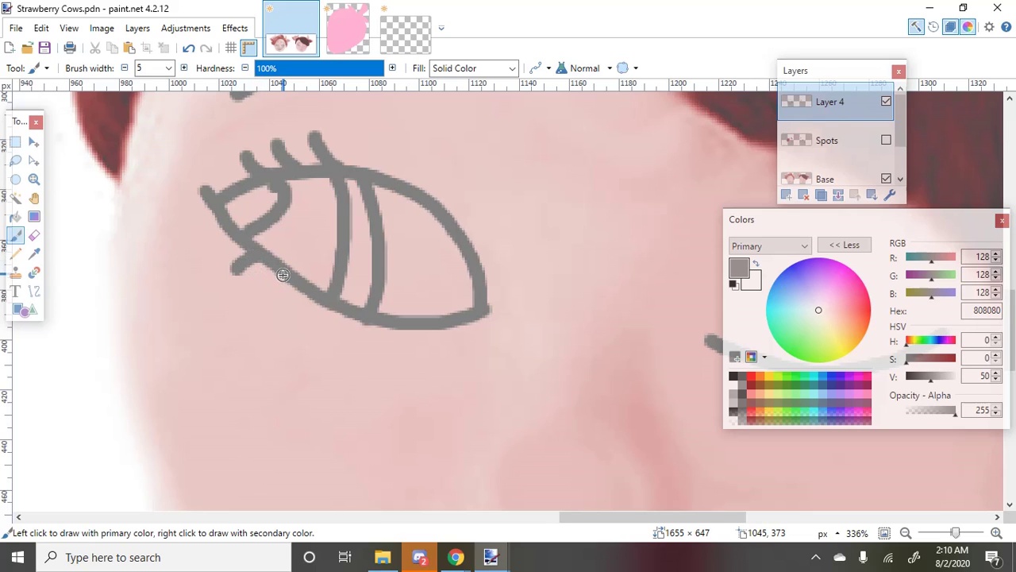
mouse_move(279, 275)
mouse_down()
mouse_move(257, 291)
mouse_move(288, 303)
mouse_up()
Paint alternating short and long curved eyelashes along the underside of the closed eye's outer half on the second face
scroll(286, 308, down, 5)
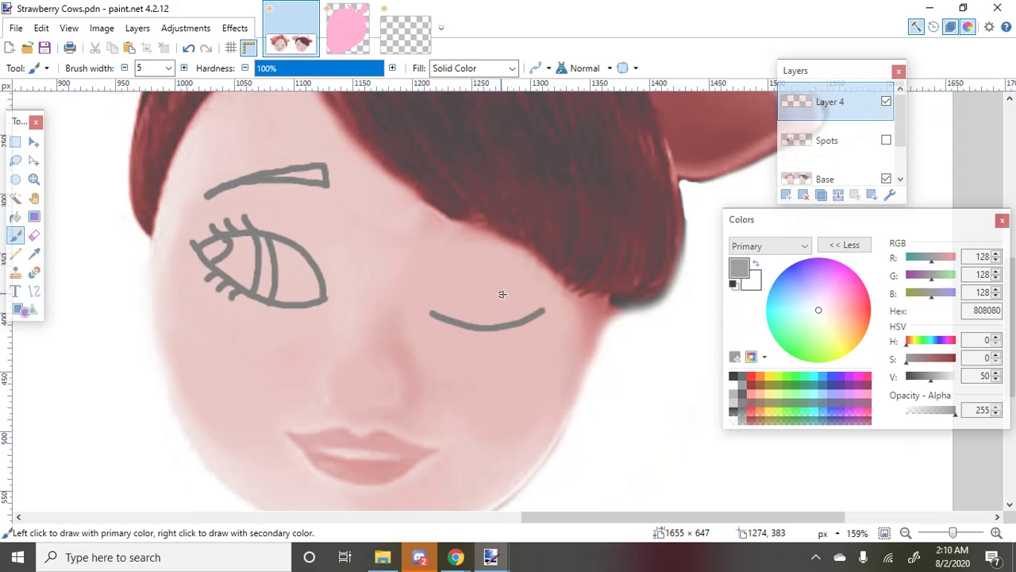
scroll(499, 291, up, 5)
mouse_move(467, 332)
mouse_down()
mouse_move(508, 364)
mouse_move(508, 339)
mouse_move(520, 329)
mouse_move(558, 352)
mouse_up()
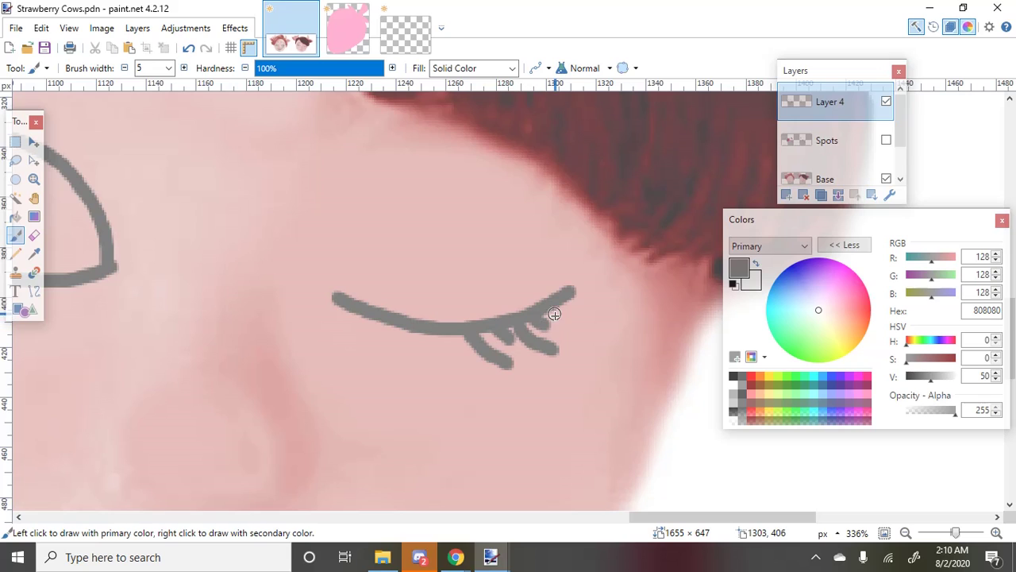
drag(554, 315, 579, 328)
key(ctrl+z)
key(ctrl+z)
drag(557, 304, 602, 330)
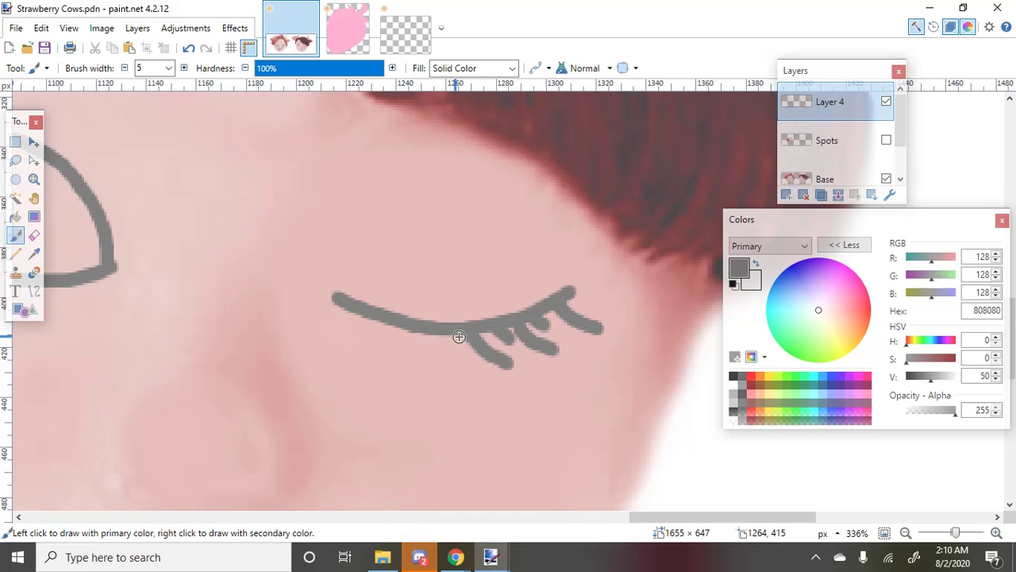
scroll(559, 363, down, 5)
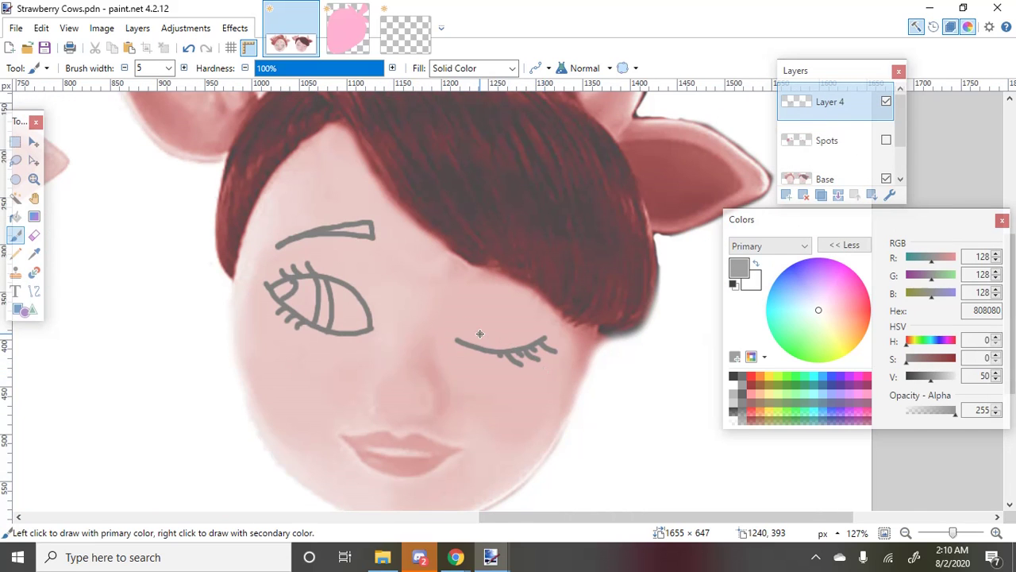
Paint a short, nearly horizontal eyebrow dash about 23 px wide above the second face's closed eye
scroll(480, 333, up, 4)
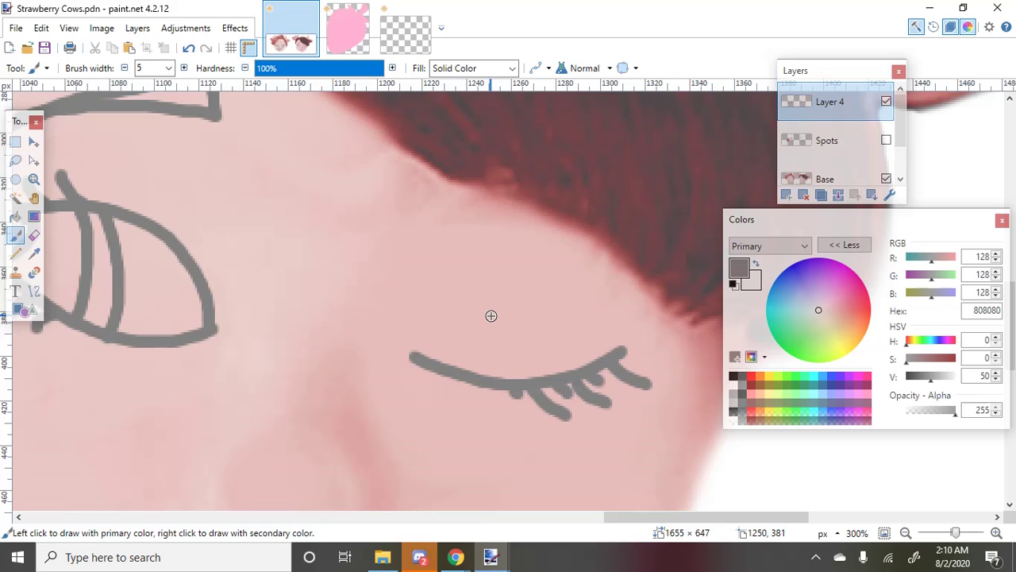
drag(485, 314, 523, 312)
scroll(485, 341, down, 5)
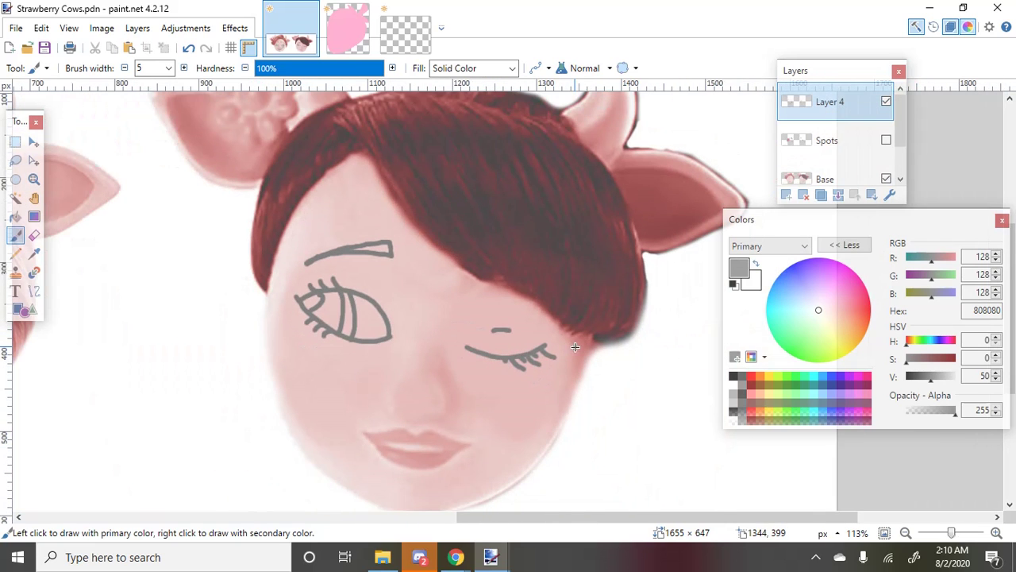
scroll(463, 311, down, 1)
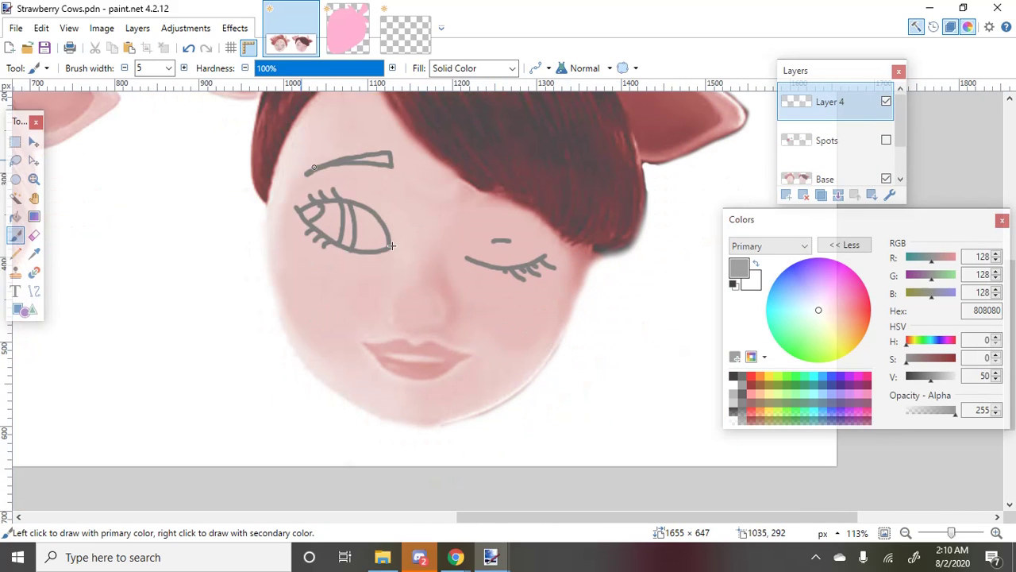
scroll(307, 278, up, 3)
scroll(322, 345, up, 2)
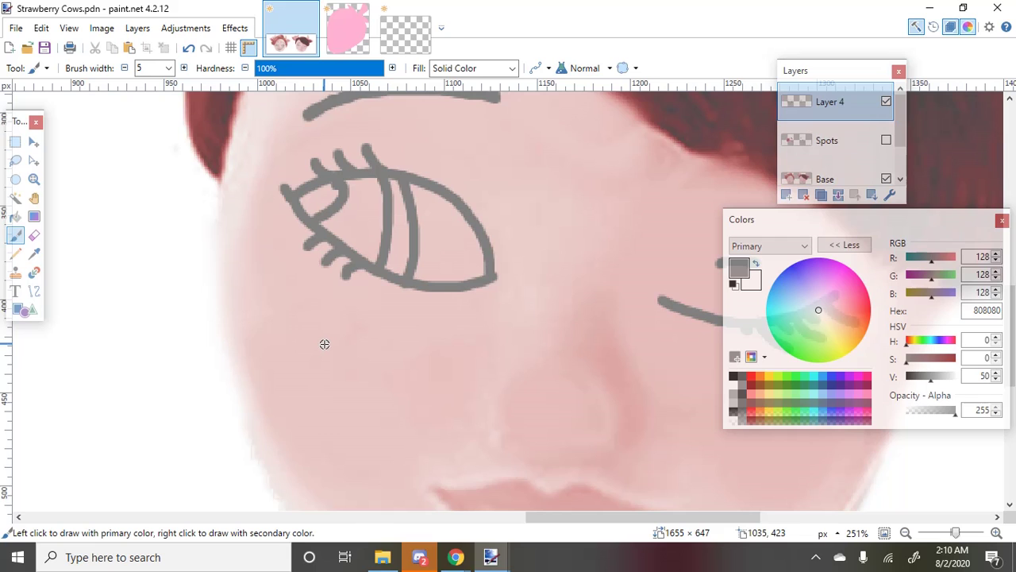
scroll(309, 326, up, 1)
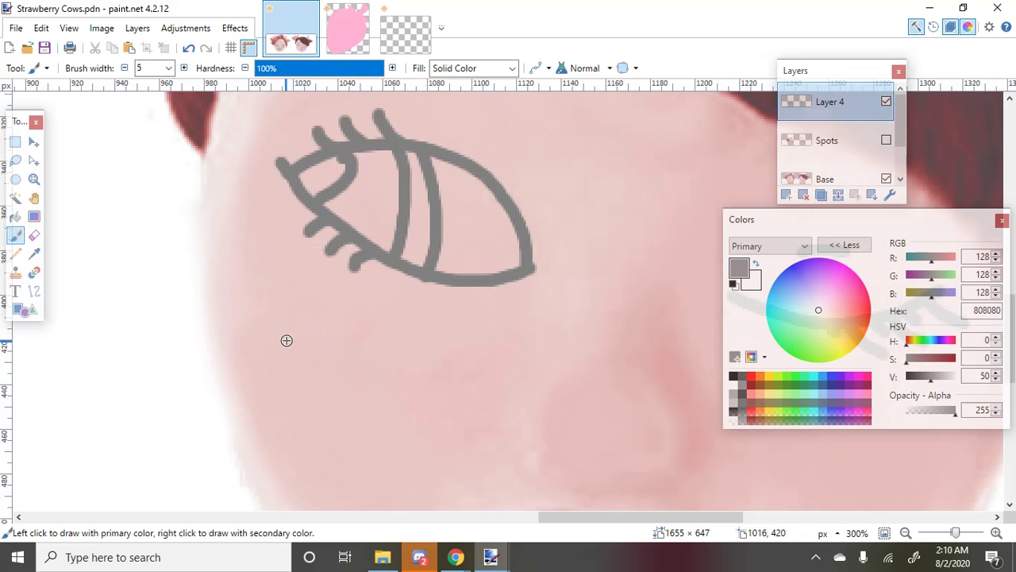
mouse_move(286, 340)
mouse_down()
mouse_move(290, 285)
mouse_move(336, 366)
mouse_move(300, 282)
mouse_move(340, 384)
mouse_move(250, 309)
mouse_move(361, 310)
mouse_move(291, 375)
mouse_move(276, 350)
mouse_up()
key(ctrl+z)
scroll(276, 340, down, 5)
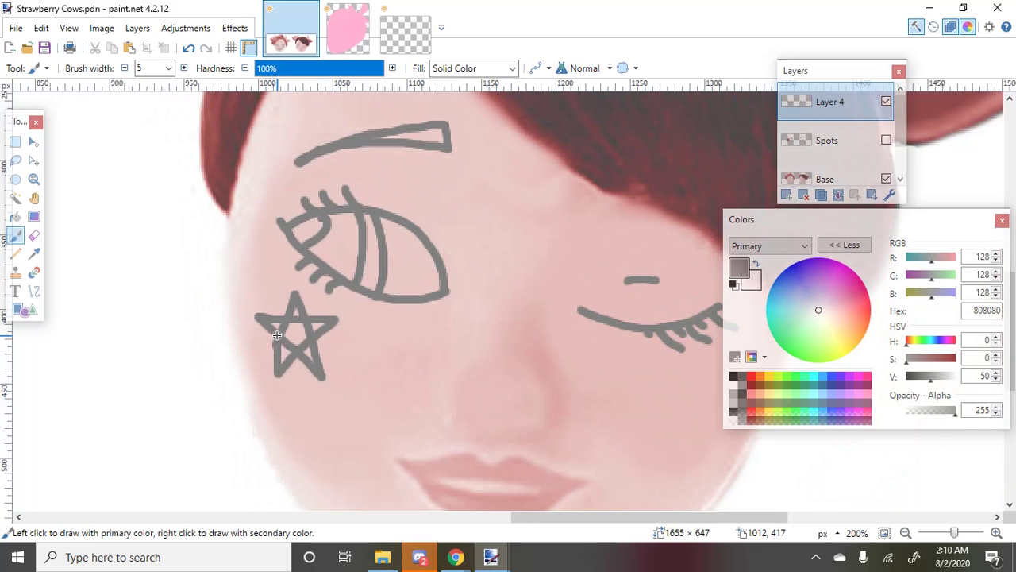
scroll(530, 379, up, 3)
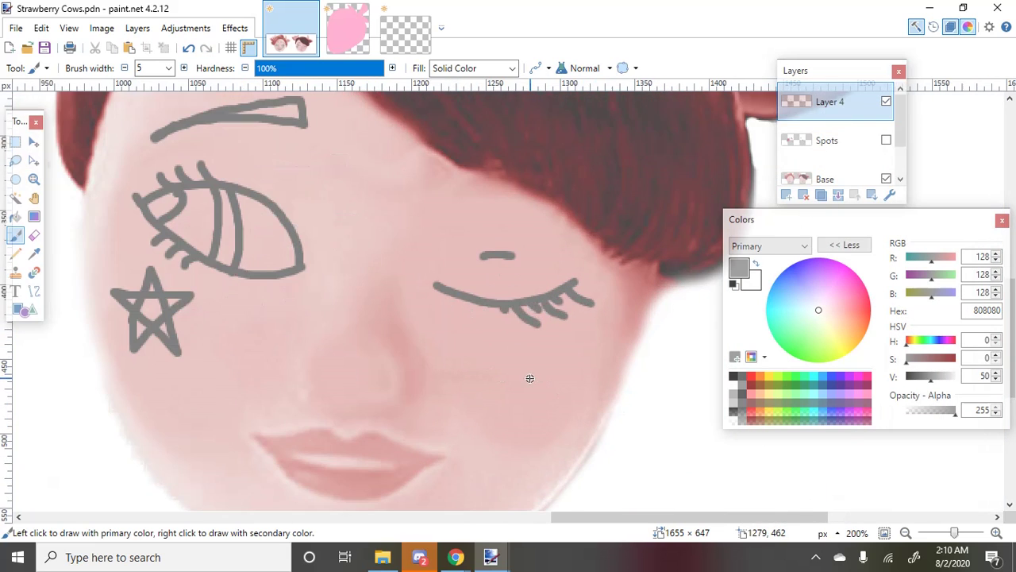
scroll(191, 318, down, 2)
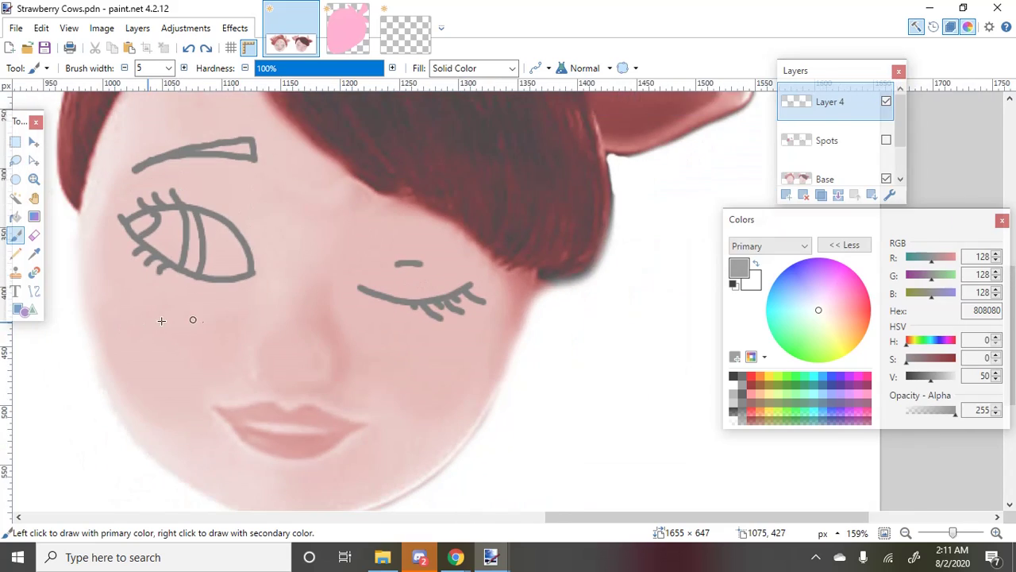
Paint five-pointed stars on the second face's cheeks, about 60 px tall below the open eye and 45 px tall below the closed eye
scroll(138, 327, up, 3)
mouse_move(125, 347)
mouse_down()
mouse_move(145, 271)
mouse_move(112, 359)
mouse_move(142, 273)
mouse_move(154, 376)
mouse_move(106, 310)
mouse_move(179, 307)
mouse_move(106, 359)
mouse_up()
key(ctrl+z)
scroll(138, 321, down, 1)
scroll(138, 323, down, 4)
scroll(444, 400, up, 5)
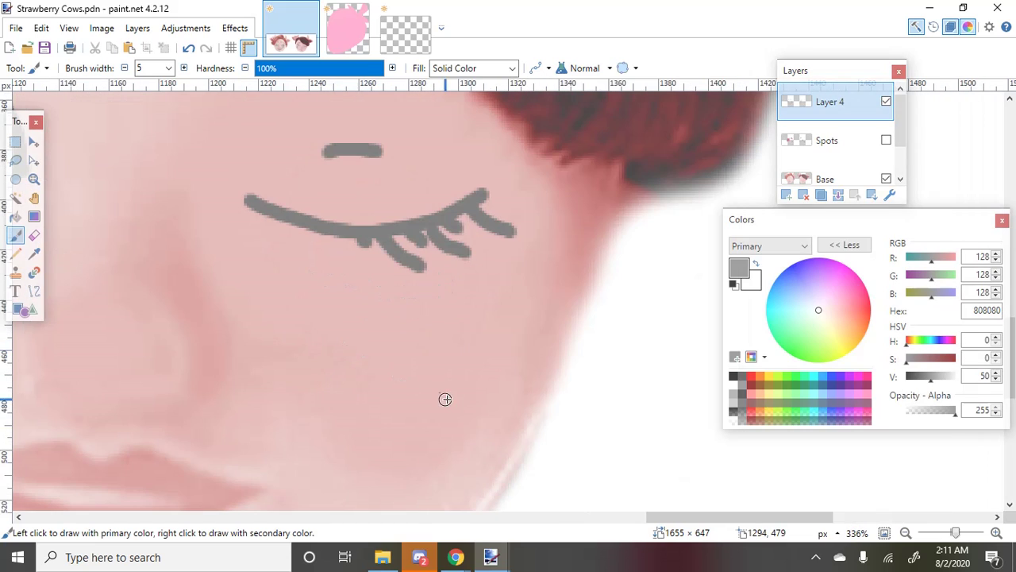
mouse_move(437, 417)
mouse_down()
mouse_move(441, 321)
mouse_move(482, 416)
mouse_move(405, 362)
mouse_move(485, 356)
mouse_move(439, 415)
mouse_up()
scroll(439, 415, down, 10)
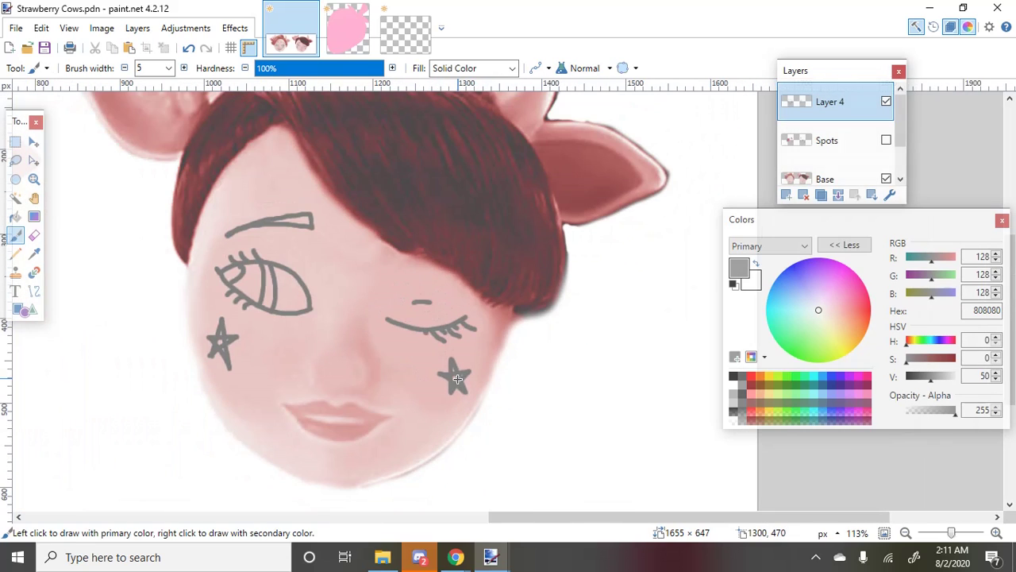
Paint a rounded snout outline about 160 px wide with a dip at its upper middle, and add two short slanted nostrils inside
scroll(410, 425, up, 10)
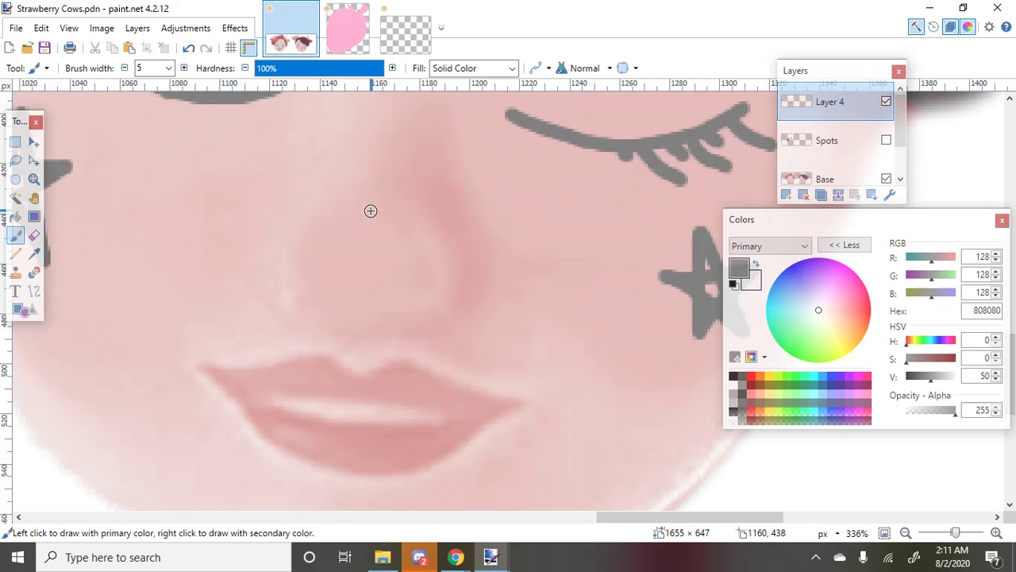
mouse_move(369, 210)
mouse_down()
mouse_move(262, 182)
mouse_move(201, 201)
mouse_move(182, 219)
mouse_move(172, 307)
mouse_move(205, 370)
mouse_move(250, 395)
mouse_move(364, 410)
mouse_move(509, 407)
mouse_move(549, 356)
mouse_move(557, 278)
mouse_move(533, 236)
mouse_move(487, 198)
mouse_move(444, 188)
mouse_move(383, 206)
mouse_up()
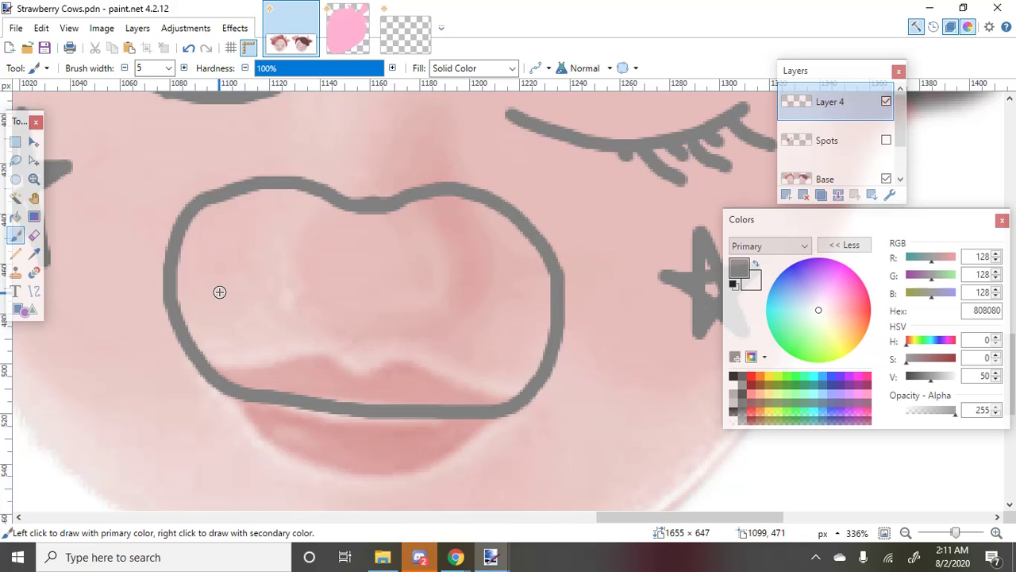
drag(216, 290, 267, 316)
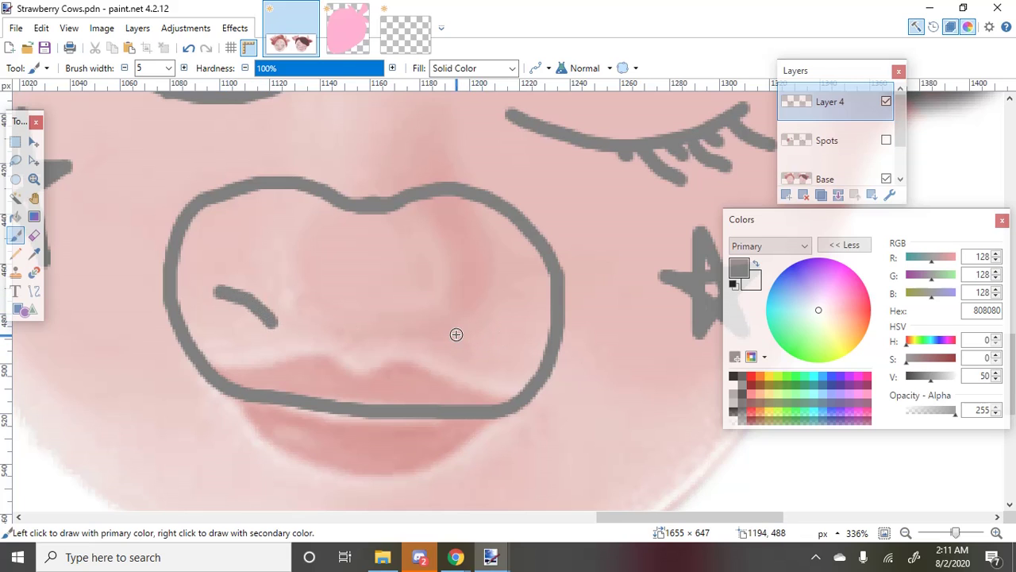
drag(438, 338, 497, 315)
Paint the second face's mouth below the snout with a shallow upper curve and a deeper curve around the lower lip
scroll(447, 378, down, 3)
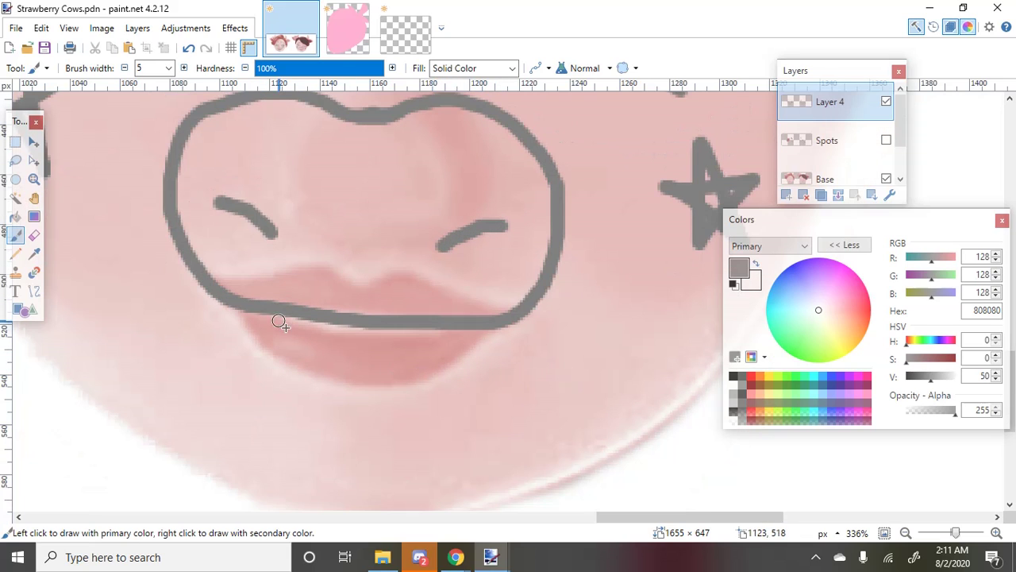
mouse_move(262, 308)
mouse_down()
mouse_move(308, 334)
mouse_move(362, 344)
mouse_move(451, 324)
mouse_up()
mouse_move(227, 300)
mouse_down()
mouse_move(287, 369)
mouse_move(318, 379)
mouse_move(425, 379)
mouse_move(456, 368)
mouse_move(508, 318)
mouse_move(476, 350)
mouse_up()
key(ctrl+z)
scroll(471, 342, down, 7)
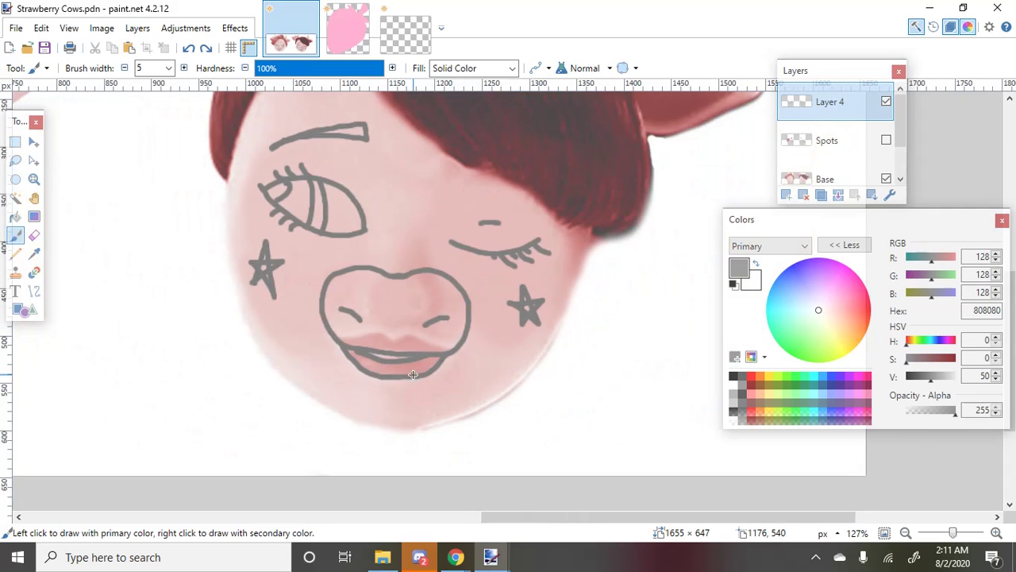
Paint two small grey piercing dots, one above and one below the second face's eyebrow near its middle
scroll(331, 176, up, 2)
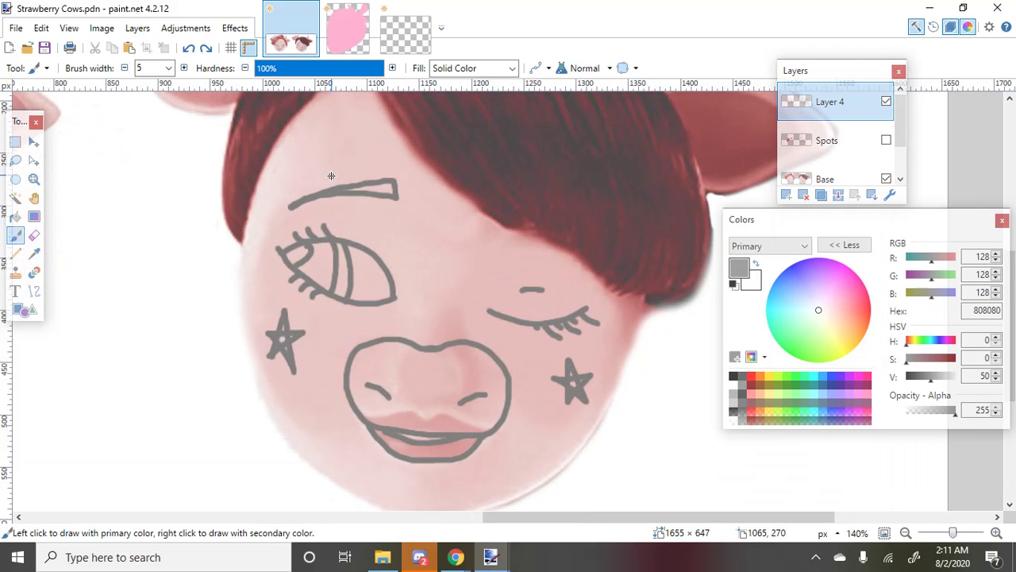
scroll(331, 176, down, 5)
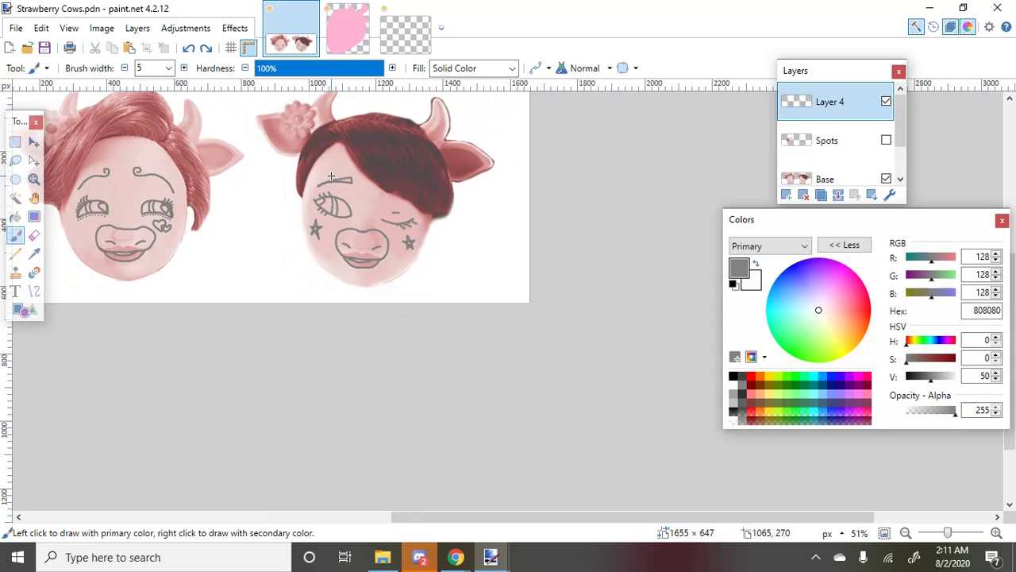
scroll(266, 180, up, 2)
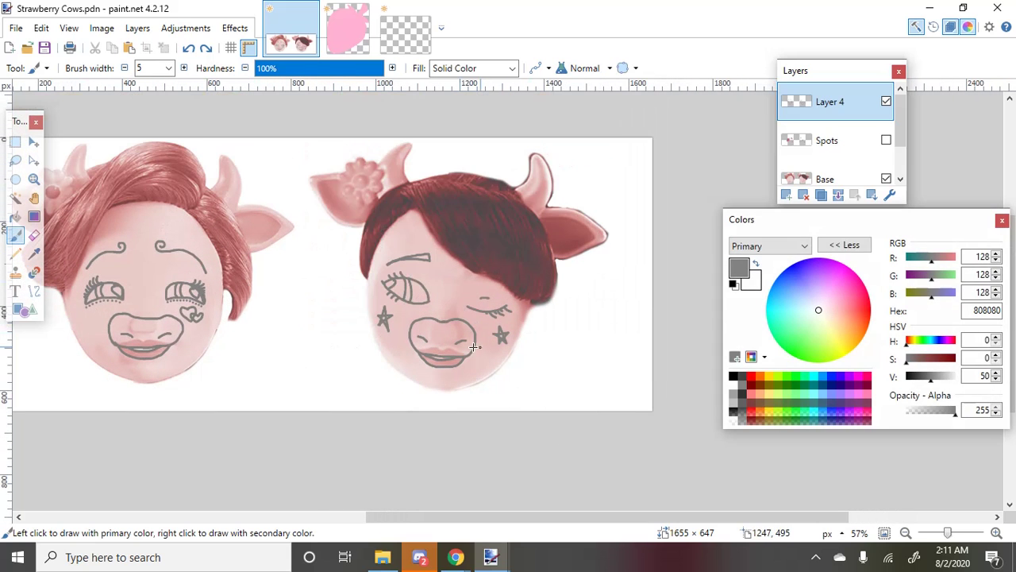
scroll(406, 292, up, 10)
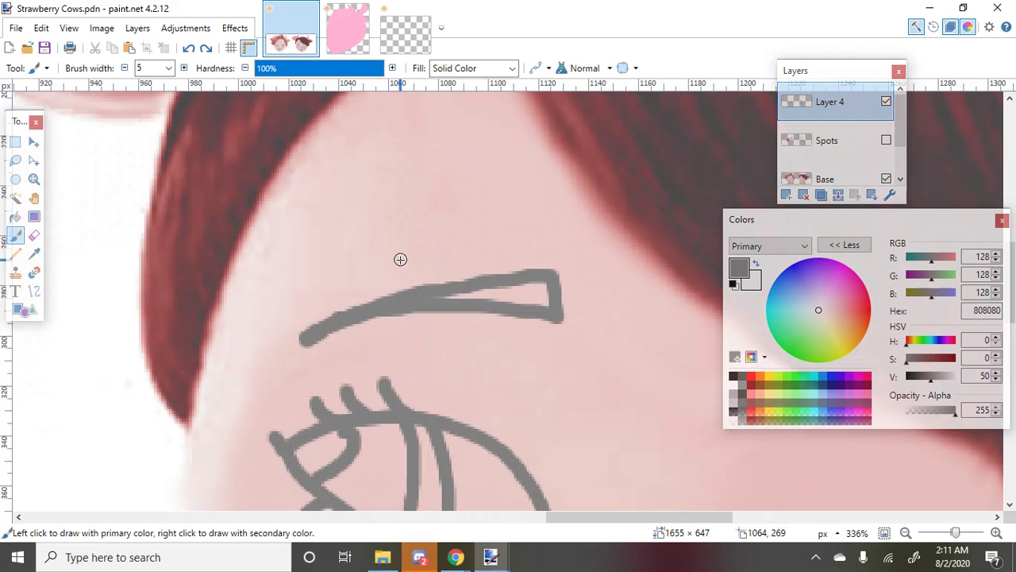
mouse_move(400, 259)
mouse_down()
mouse_move(389, 269)
mouse_move(407, 262)
mouse_up()
mouse_move(415, 336)
mouse_down()
mouse_move(403, 338)
mouse_move(416, 344)
mouse_move(418, 329)
mouse_up()
key(ctrl+z)
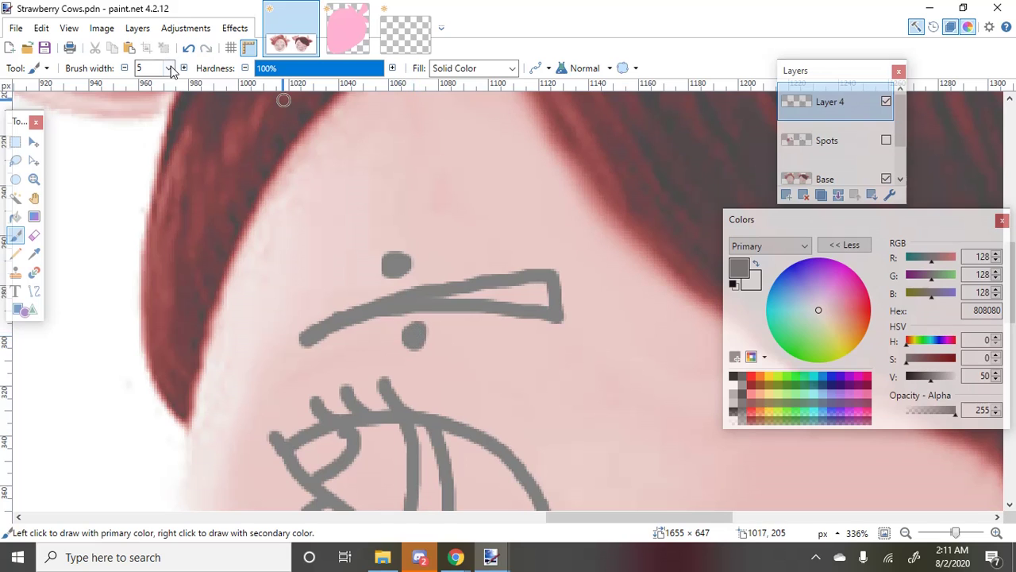
Erase the centres of both eyebrow dots with a 2 px brush width to turn them into small rings
click(170, 68)
click(163, 90)
scroll(397, 246, up, 4)
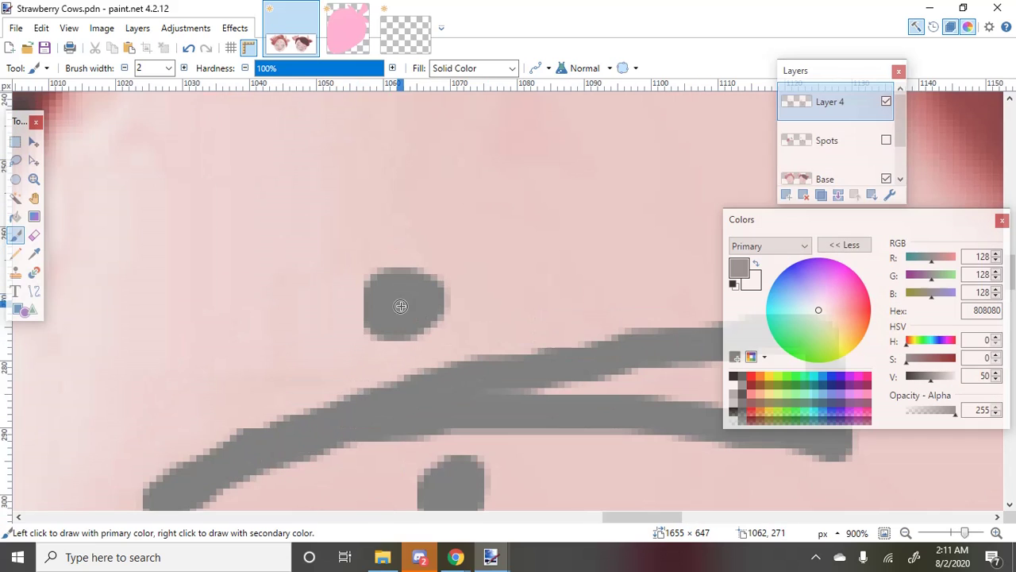
key(e)
drag(399, 300, 399, 297)
scroll(399, 297, down, 3)
drag(454, 318, 453, 321)
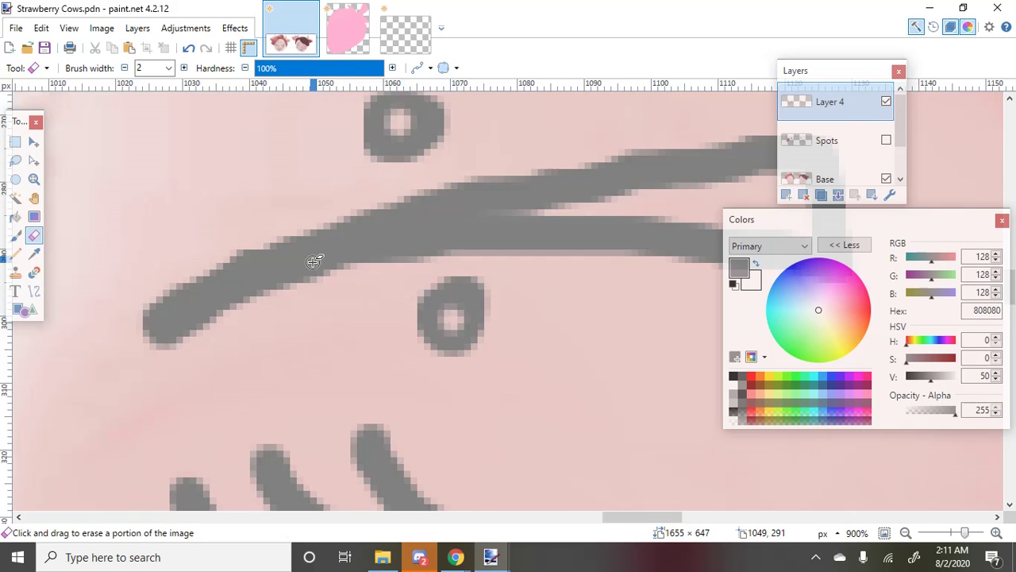
Rename Layer 4 as Outline
scroll(317, 257, down, 8)
scroll(353, 246, down, 3)
scroll(154, 308, up, 2)
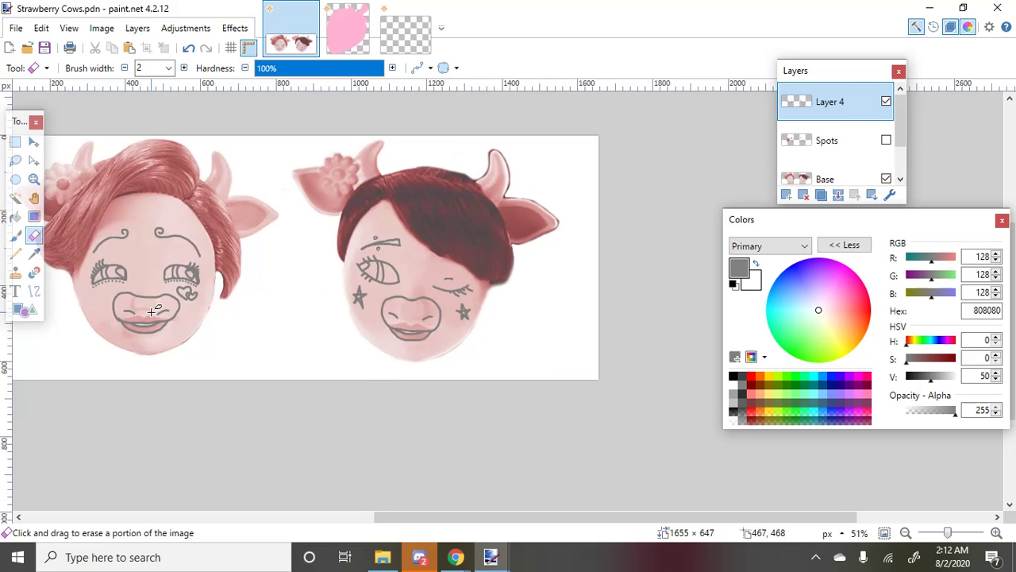
drag(387, 517, 358, 518)
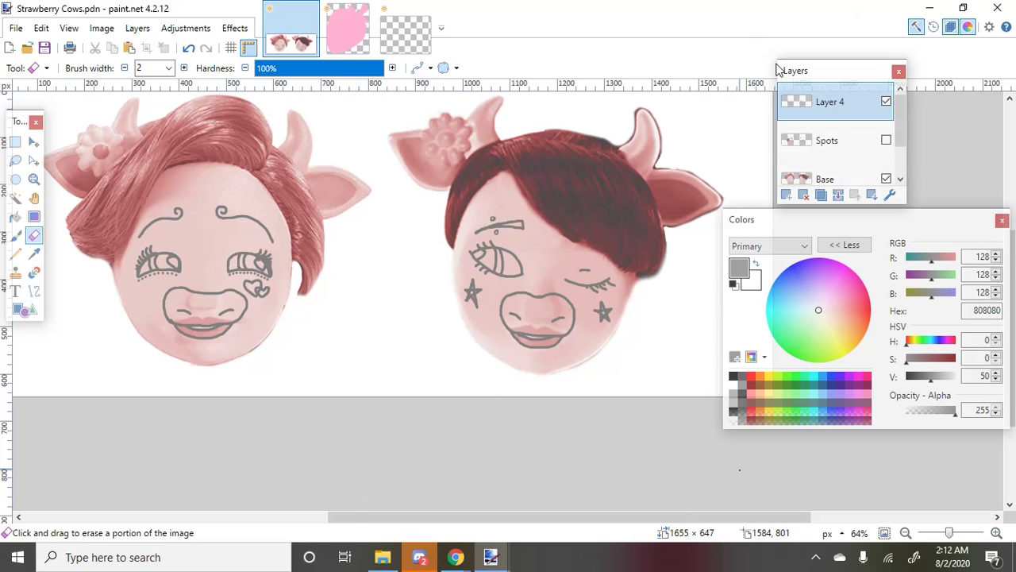
key(o)
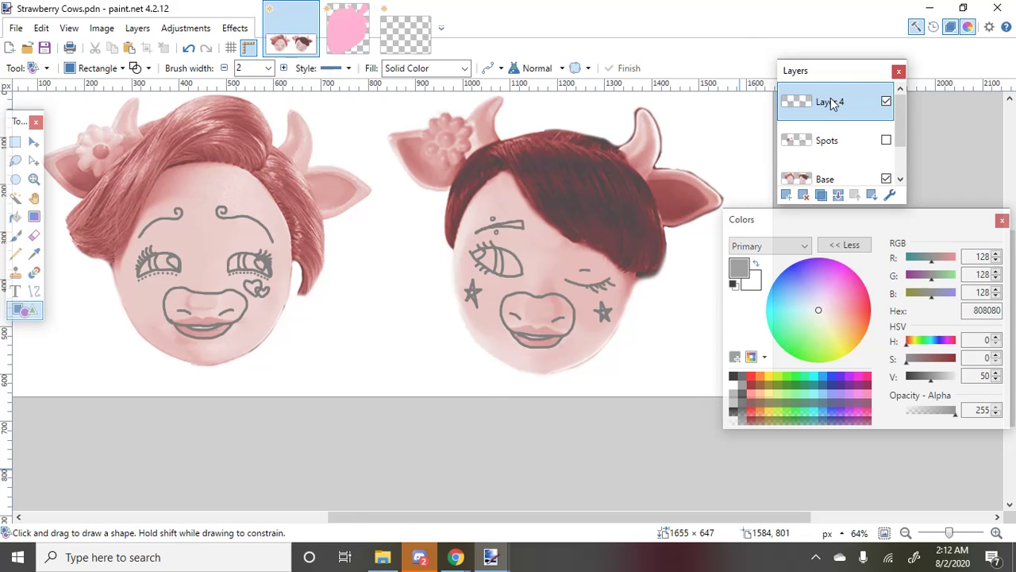
double_click(831, 103)
text(Outline)
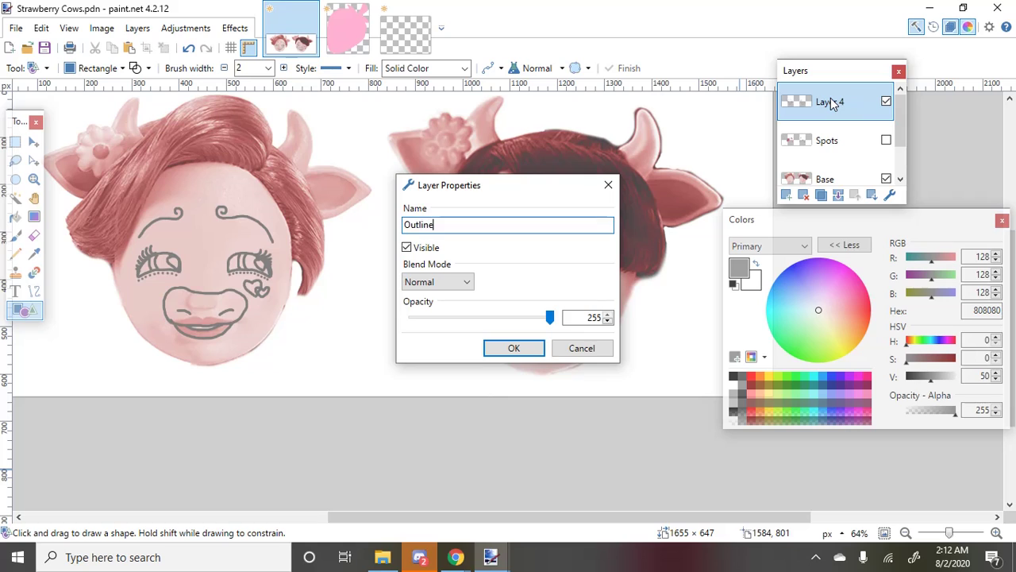
key(Return)
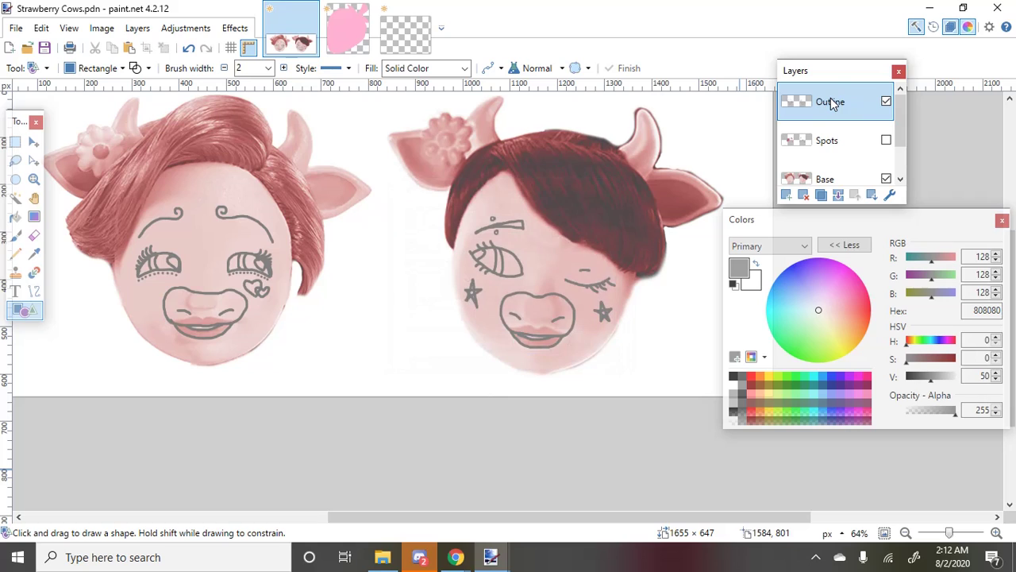
Show the Spots layer to compare it with the line art, and hide it again
click(886, 141)
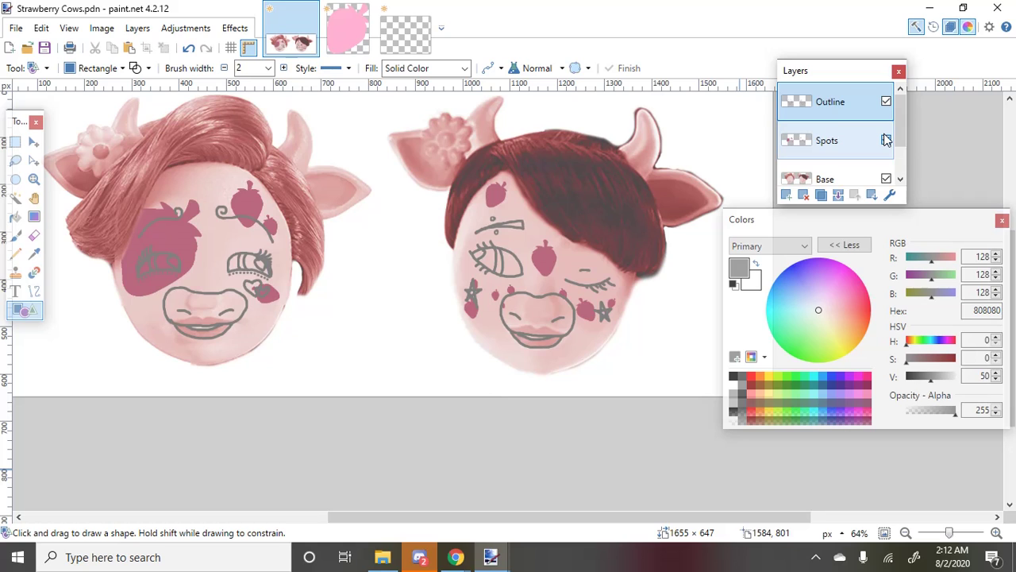
click(886, 139)
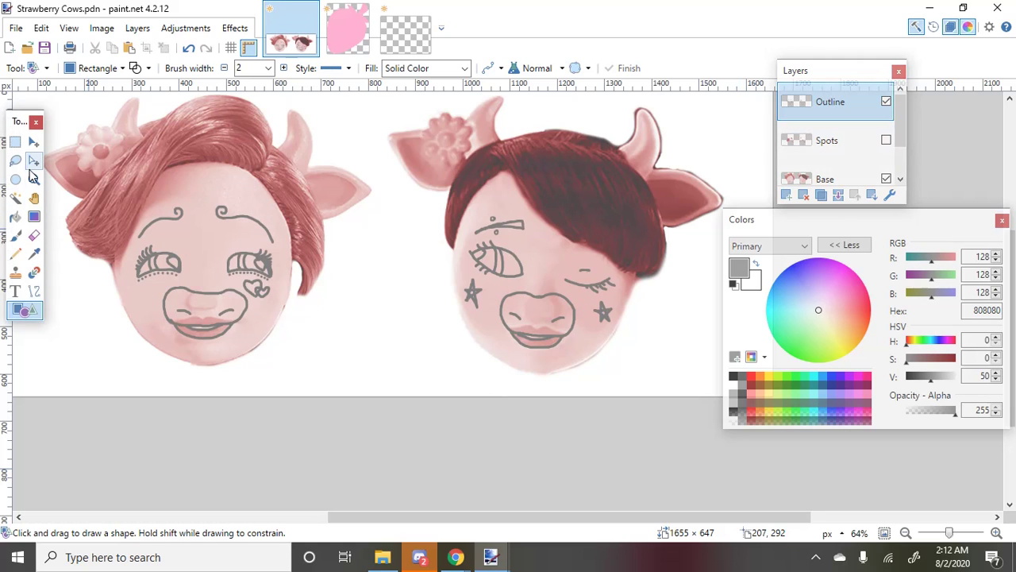
Set Magic Wand sampling to Layer and select the grey line art on the Outline layer by inverting a selection of the empty area
click(16, 198)
click(429, 333)
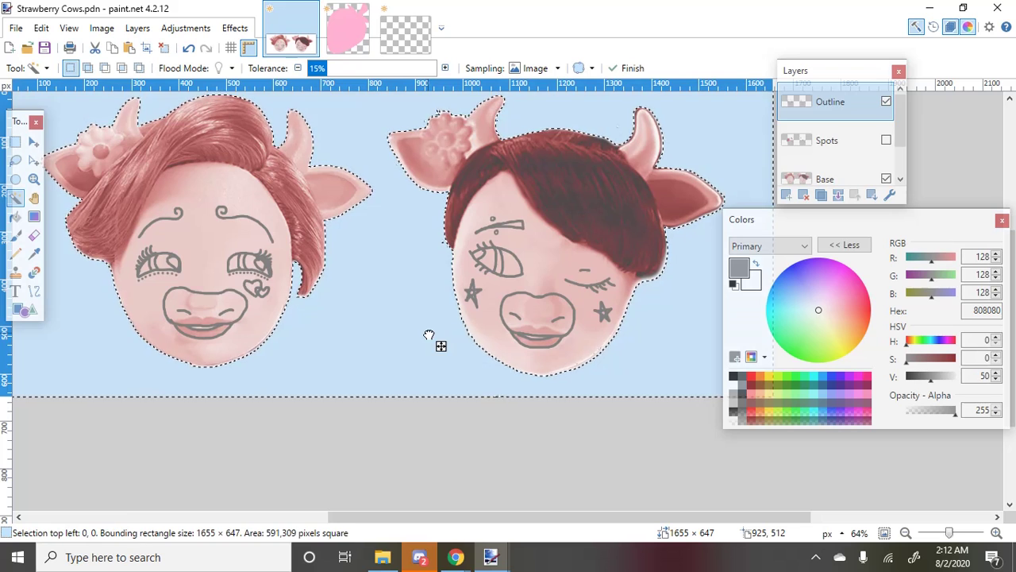
key(ctrl+d)
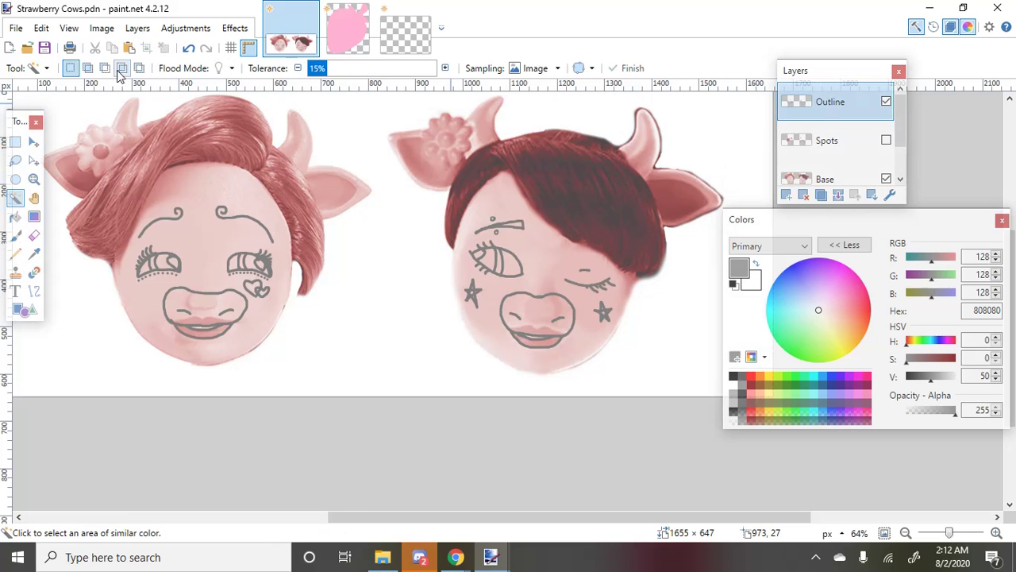
click(521, 70)
click(536, 103)
click(422, 283)
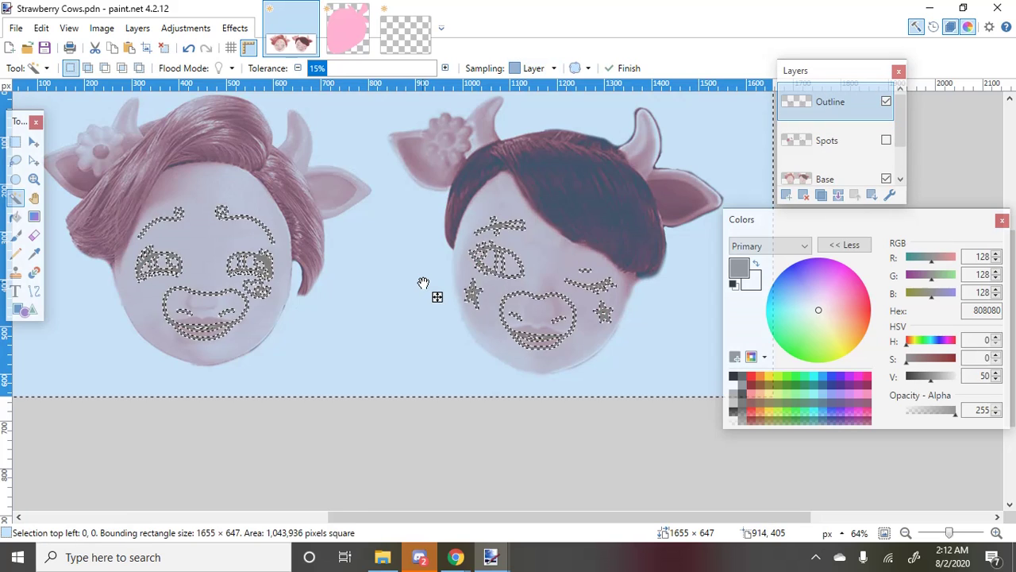
key(ctrl+i)
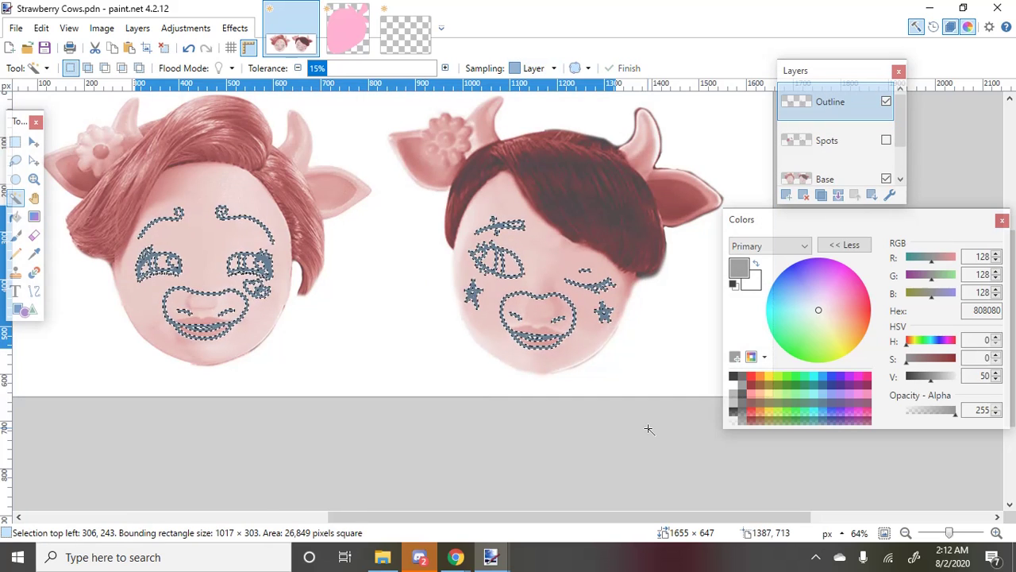
Set the primary colour to black (000000), fill the selected line art with it, and undo the fill
click(734, 377)
key(BackSpace)
key(ctrl+i)
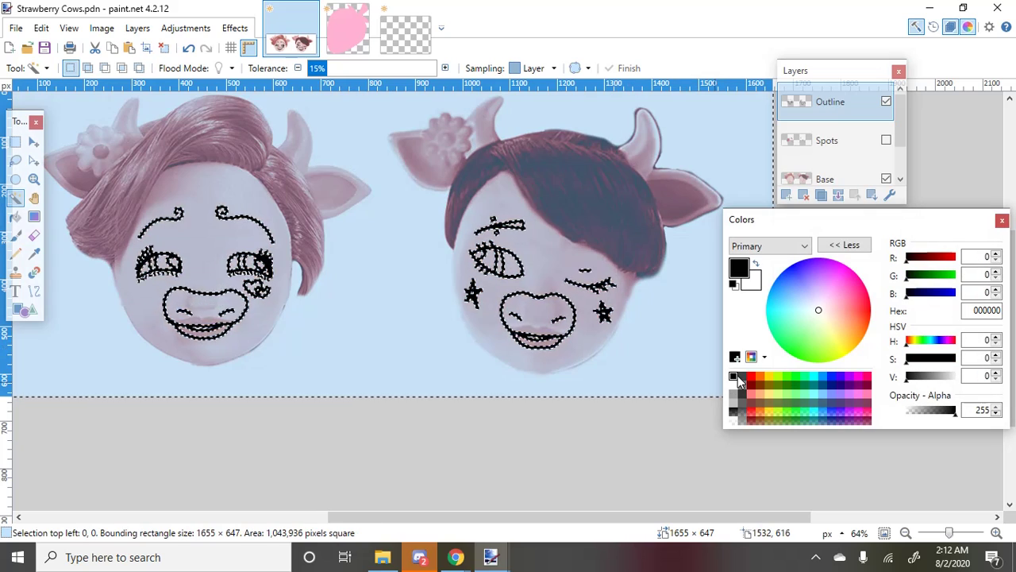
key(ctrl+d)
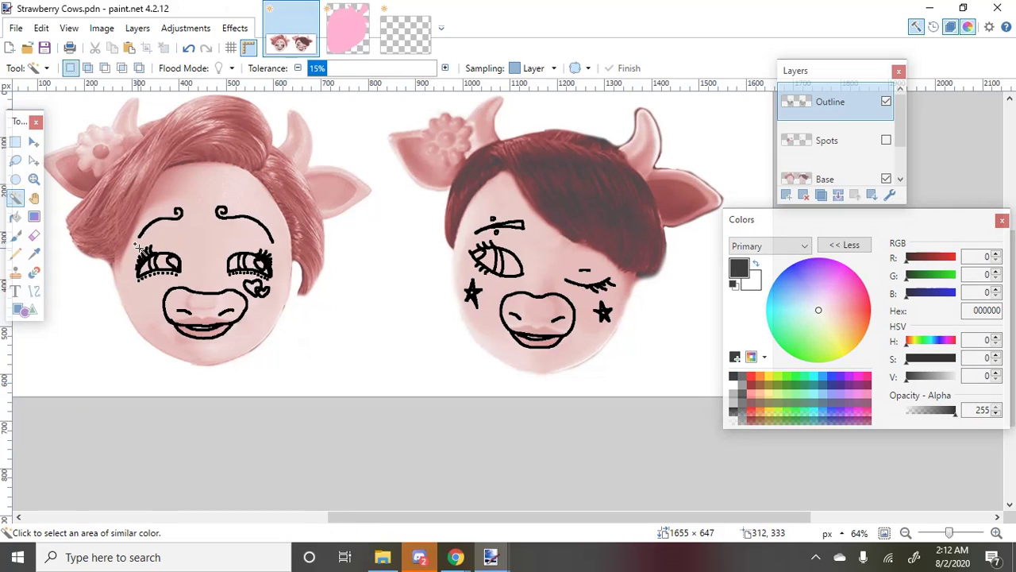
scroll(283, 272, down, 1)
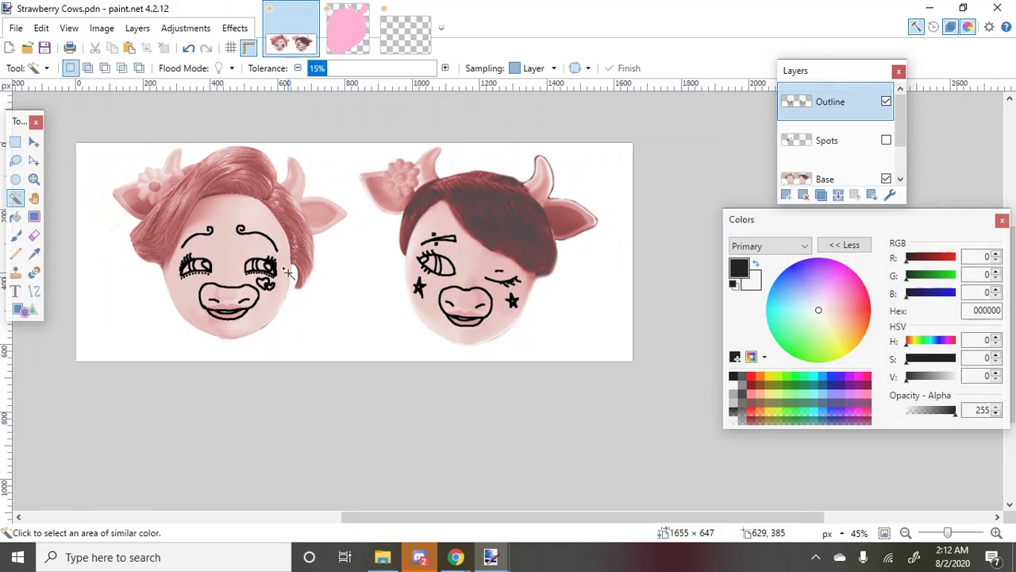
click(132, 259)
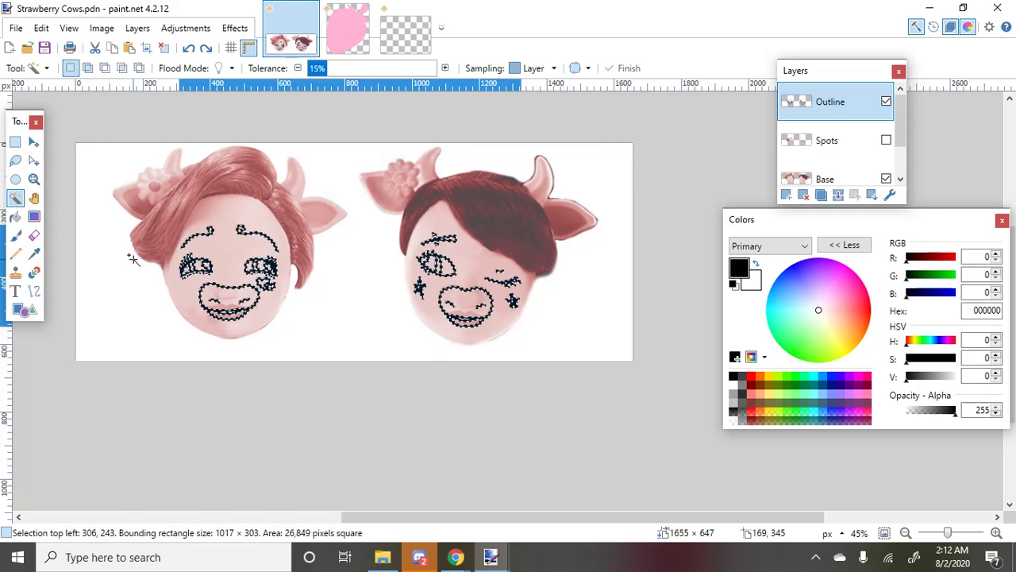
key(ctrl+d)
scroll(152, 264, up, 1)
scroll(154, 264, up, 3)
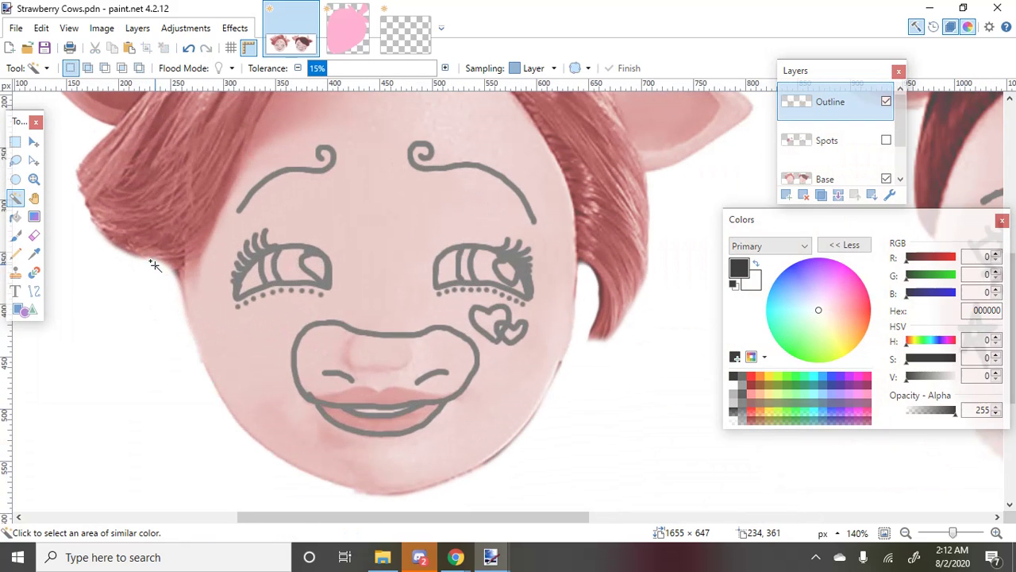
click(210, 361)
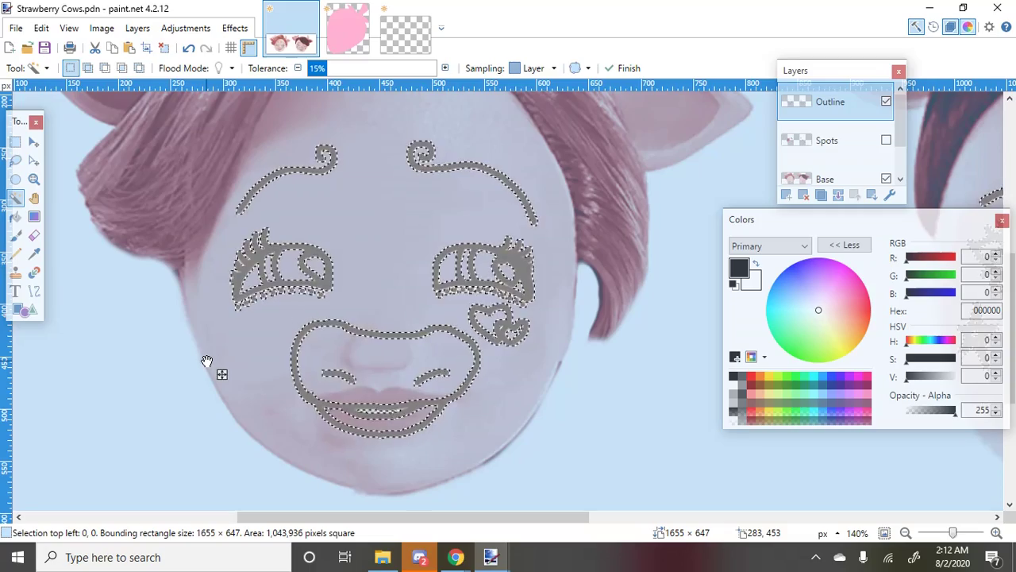
key(ctrl+d)
click(184, 362)
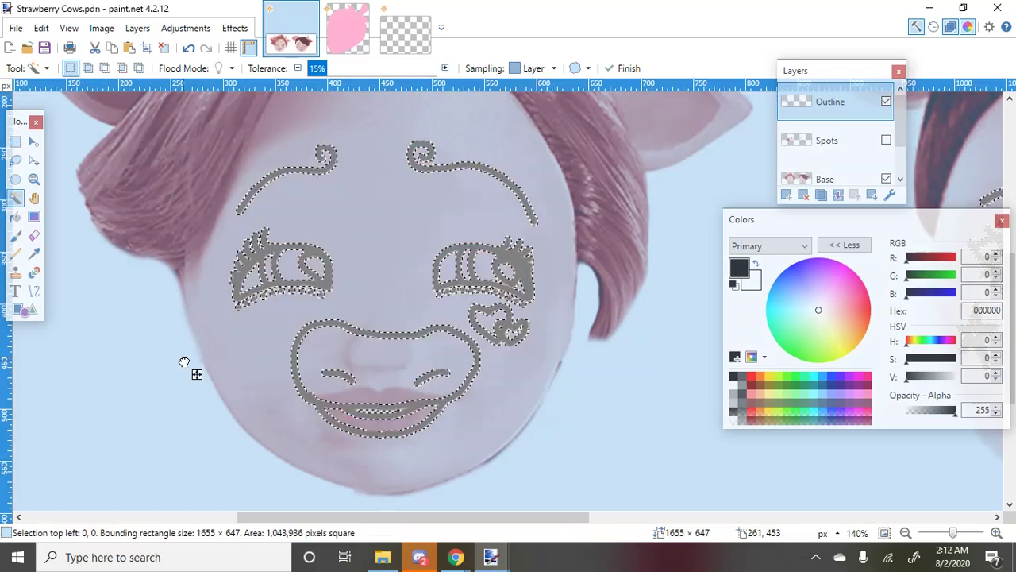
scroll(182, 358, up, 4)
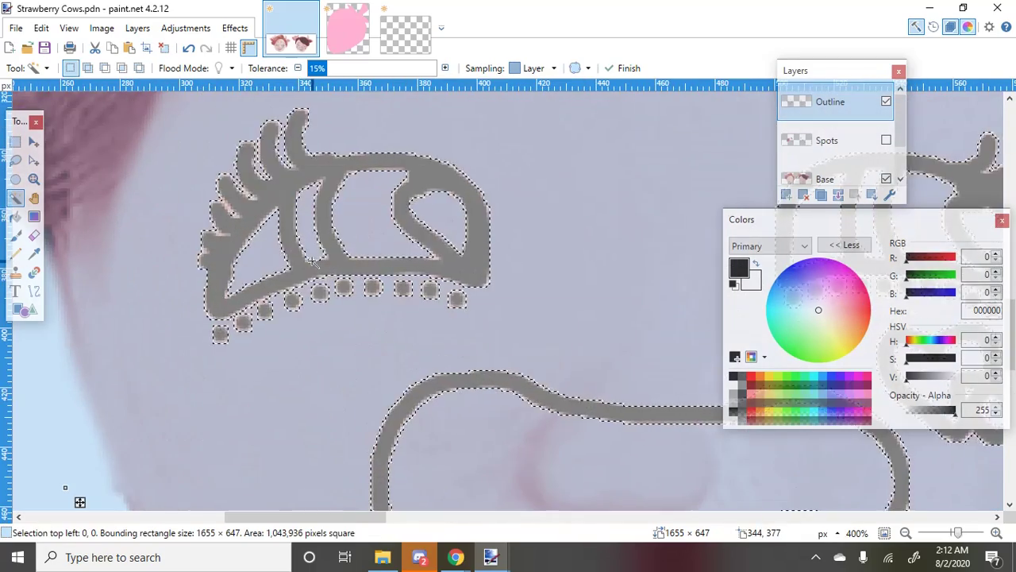
click(297, 274)
key(ctrl+i)
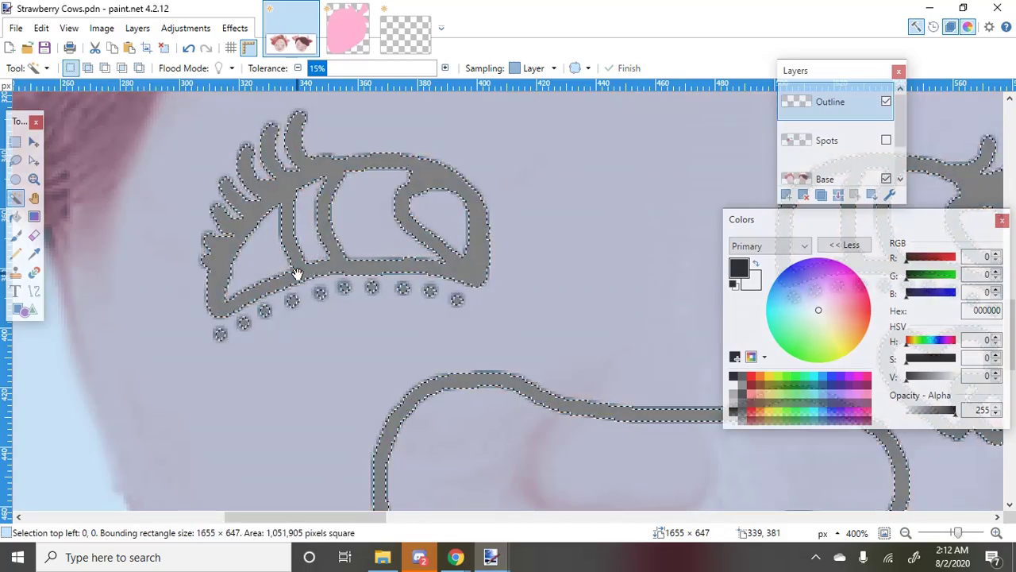
key(ctrl+d)
Select the grey line art directly with the Magic Wand, fill it with black across both faces, and deselect
click(297, 275)
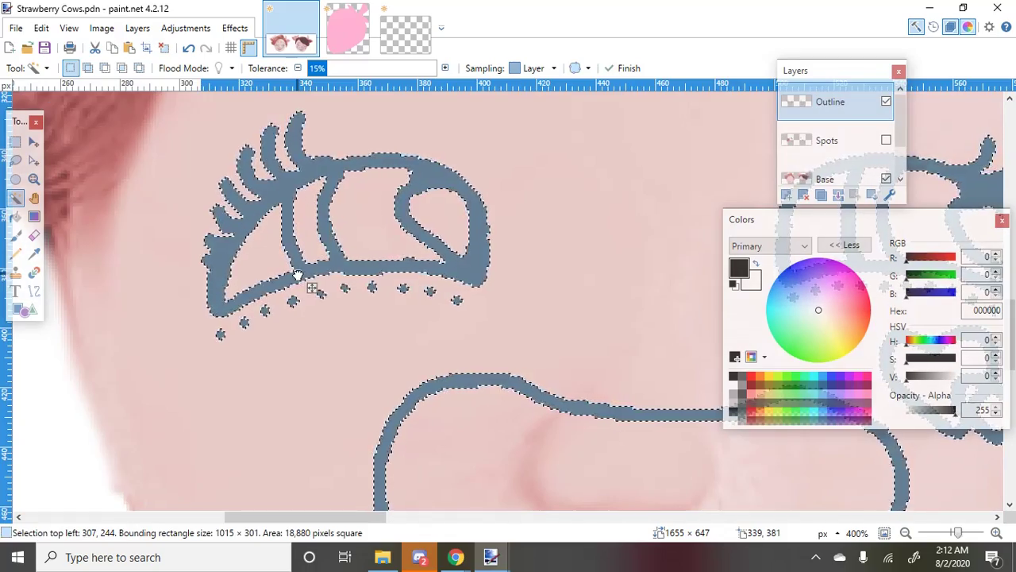
key(BackSpace)
key(ctrl+d)
scroll(166, 235, down, 1)
scroll(167, 235, down, 4)
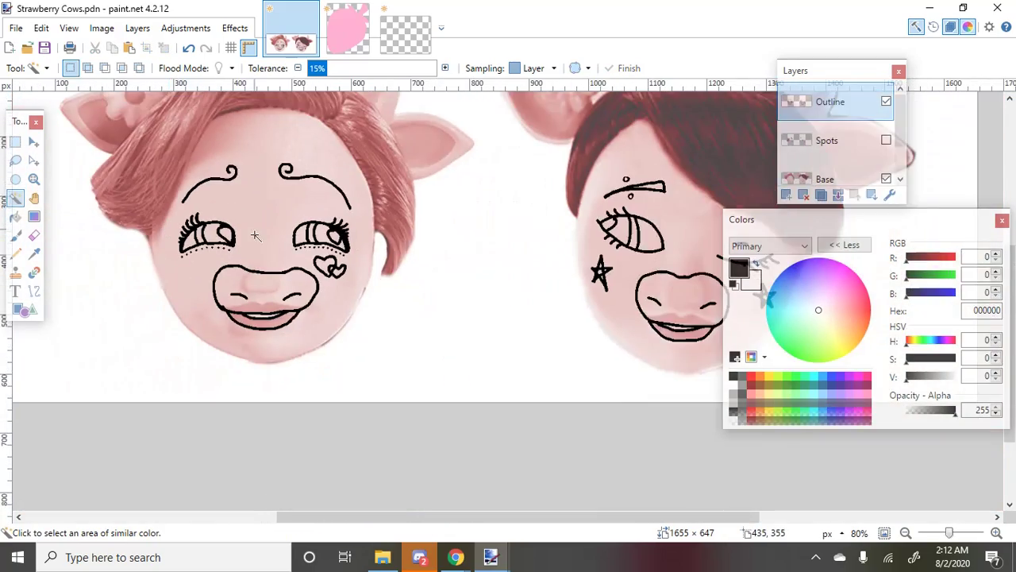
scroll(238, 226, up, 1)
scroll(232, 230, down, 2)
scroll(232, 230, up, 2)
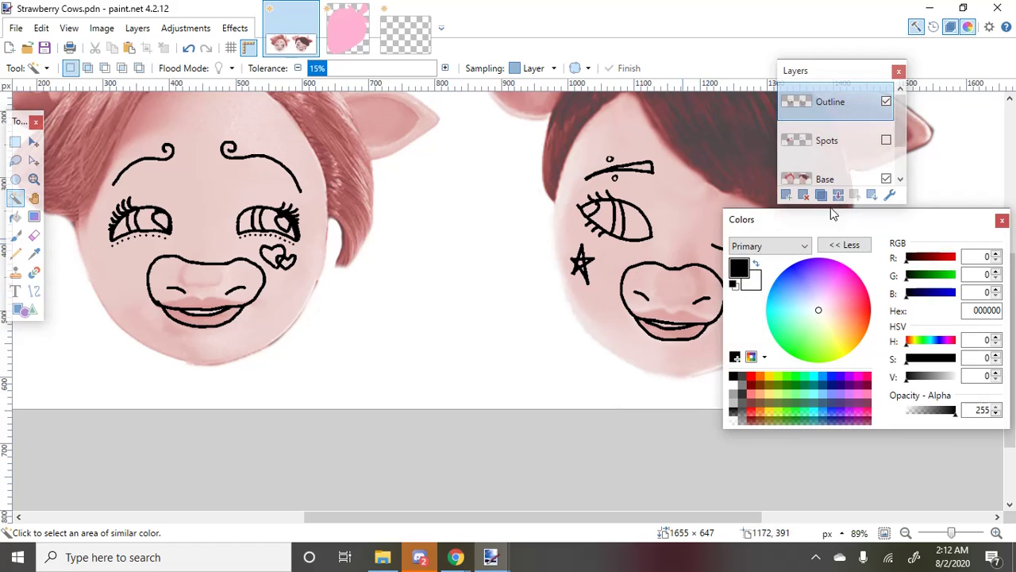
Add a new layer directly beneath Outline and set up a white Paintbrush with a 20 px brush width
click(786, 196)
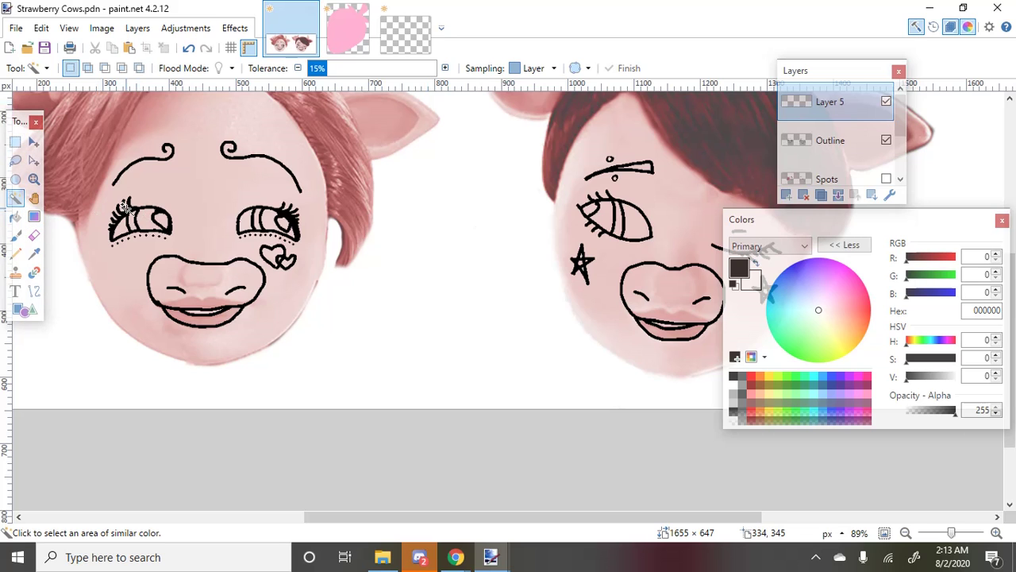
scroll(123, 207, up, 4)
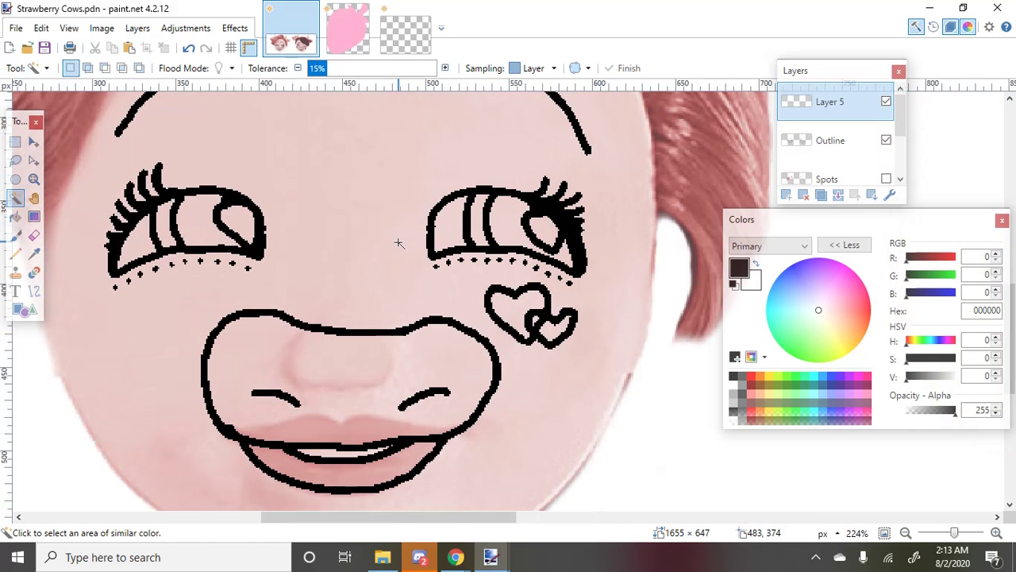
scroll(398, 243, down, 1)
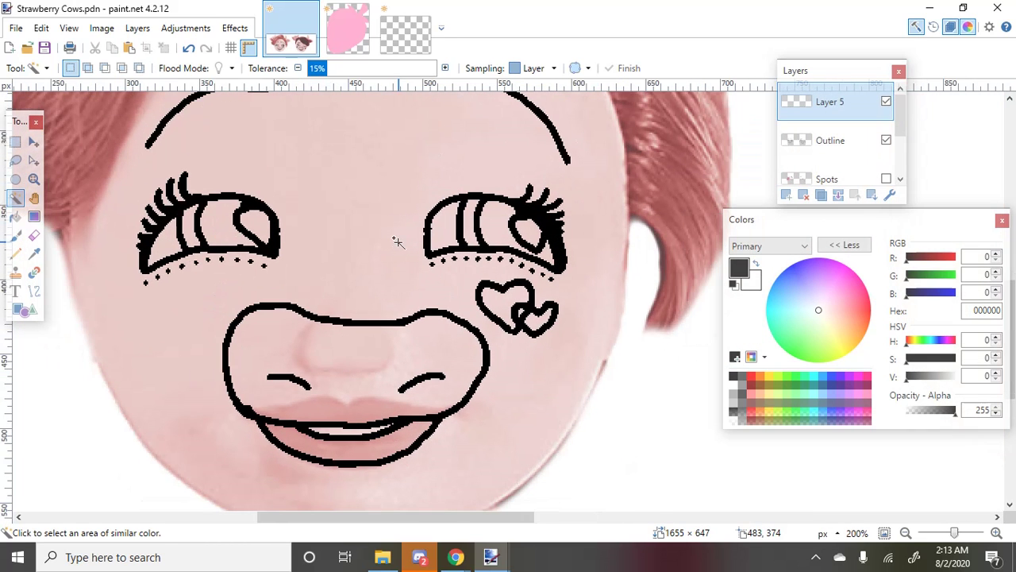
click(733, 386)
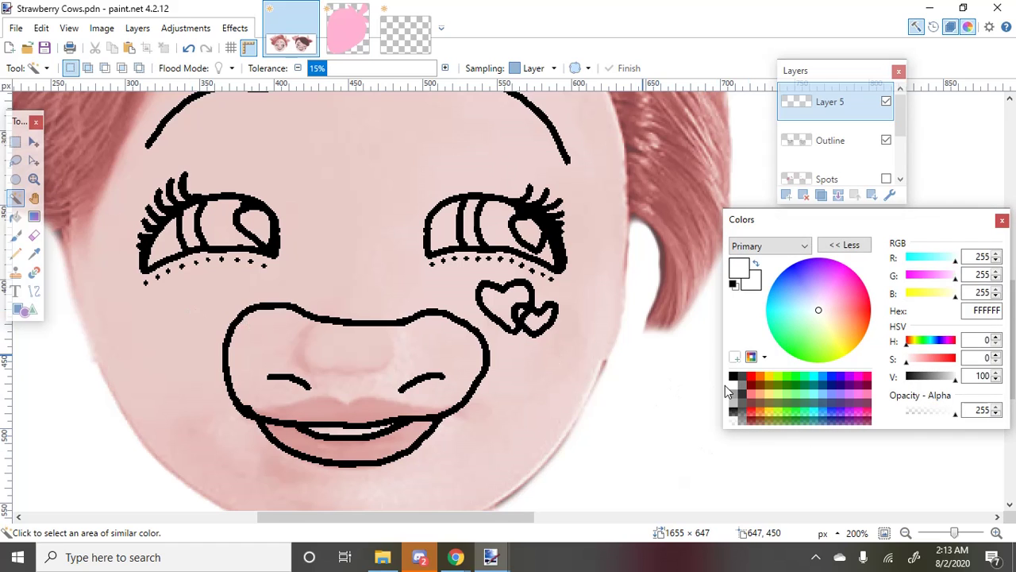
click(19, 232)
click(168, 68)
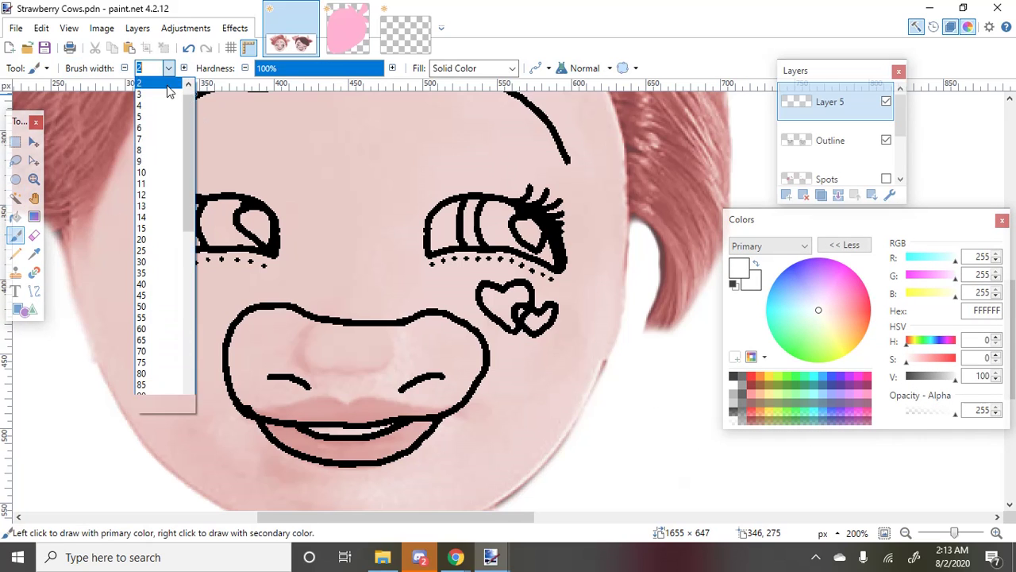
click(161, 239)
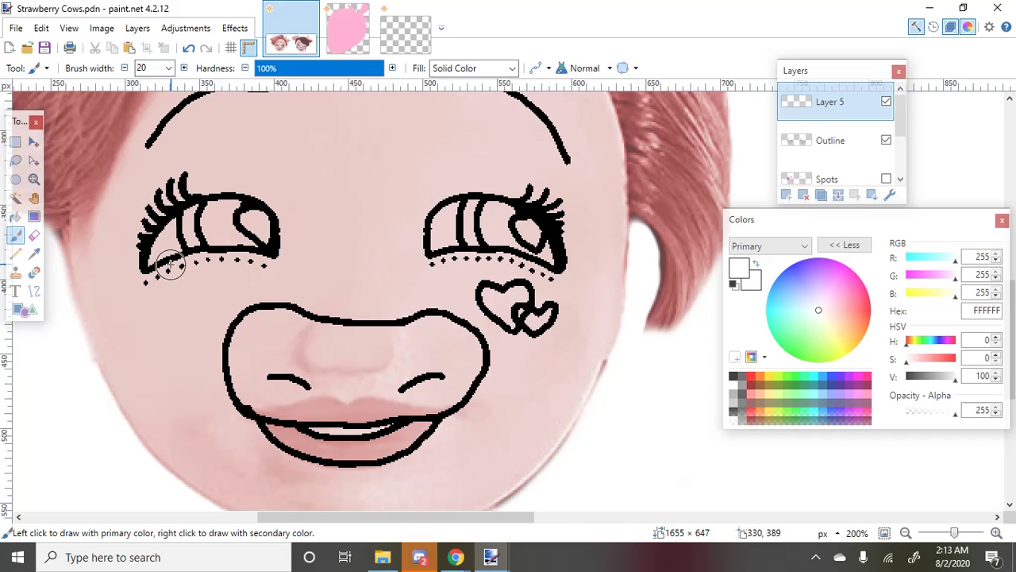
scroll(169, 267, up, 1)
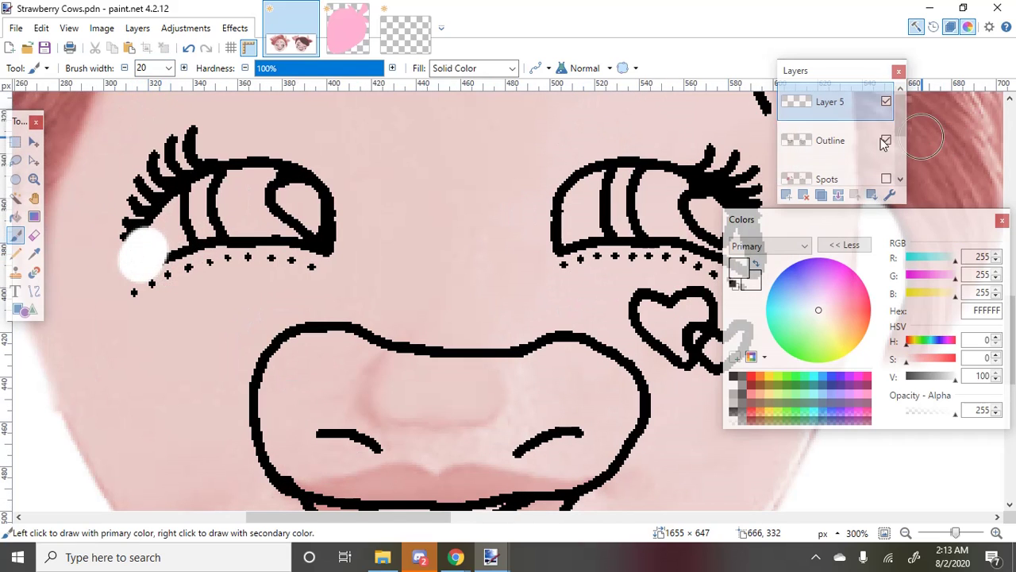
drag(883, 142, 880, 140)
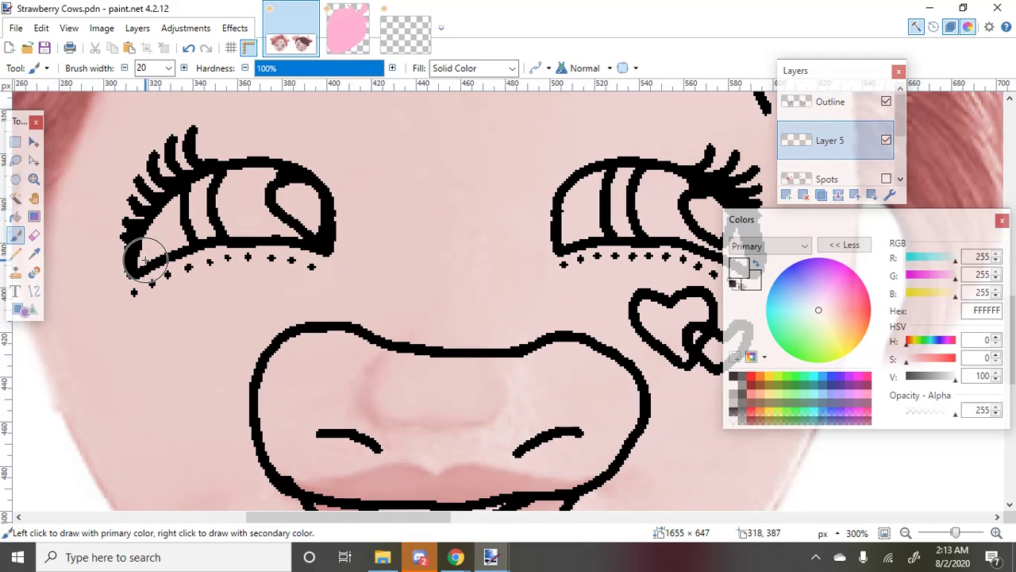
Paint the insides of both of the first face's eyes white on the new layer
mouse_move(139, 262)
mouse_down()
mouse_move(178, 197)
mouse_move(214, 172)
mouse_move(299, 187)
mouse_move(314, 226)
mouse_move(234, 211)
mouse_move(181, 232)
mouse_up()
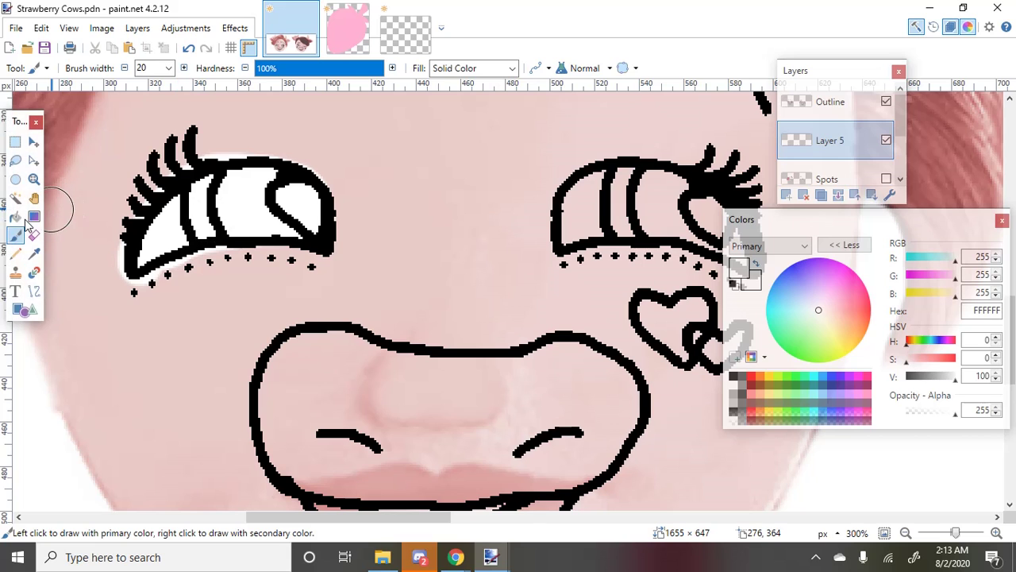
scroll(407, 168, down, 5)
scroll(368, 249, up, 4)
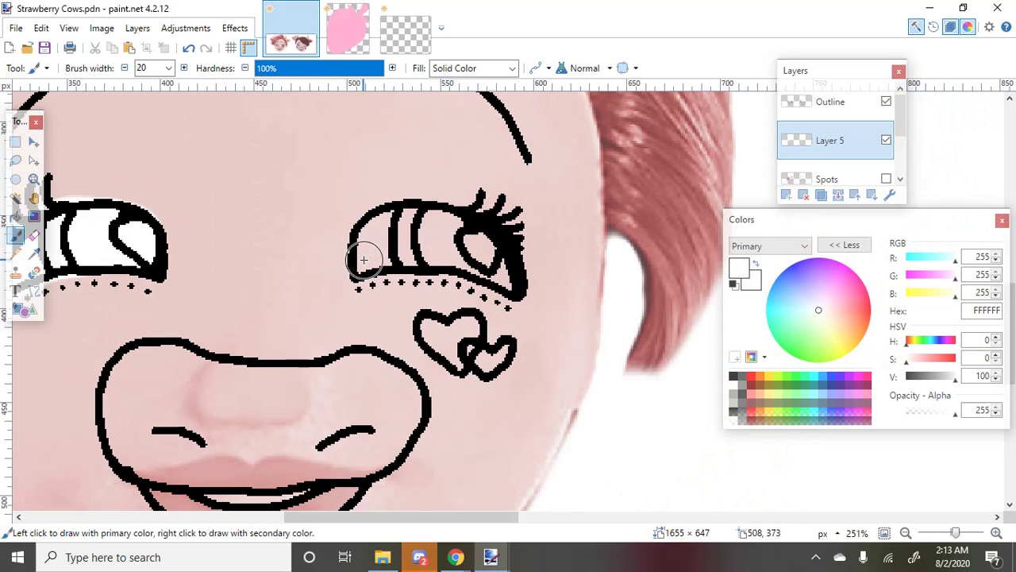
mouse_move(363, 259)
mouse_down()
mouse_move(392, 223)
mouse_move(448, 230)
mouse_up()
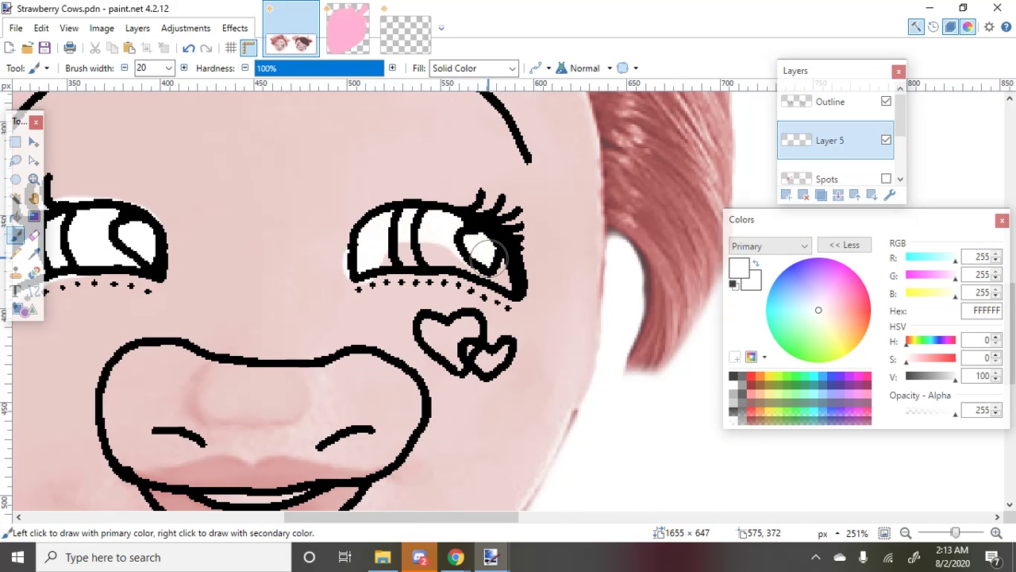
drag(505, 281, 428, 249)
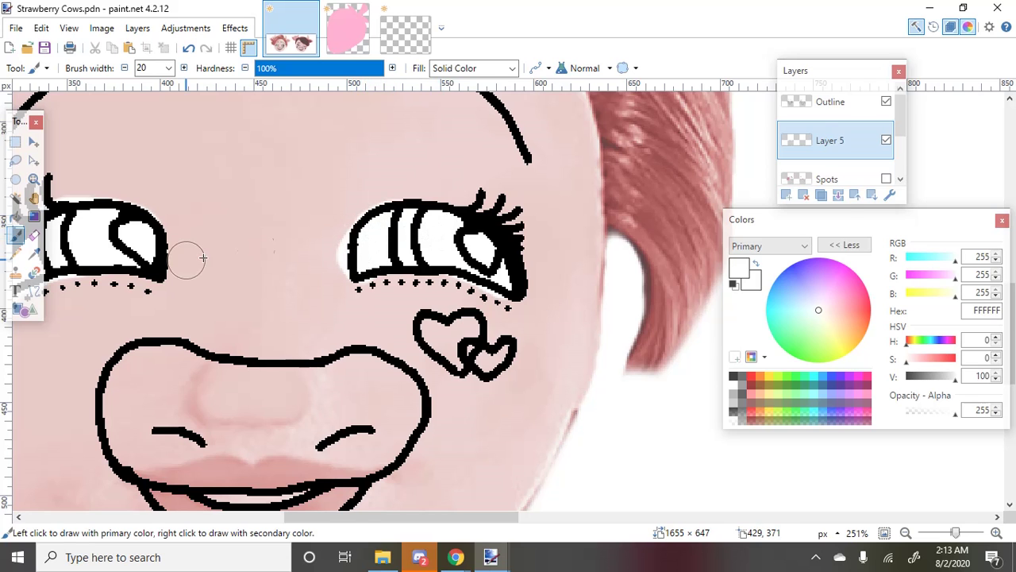
Paint the inside of the second face's open eye white on the same layer
scroll(203, 258, down, 5)
scroll(452, 238, up, 5)
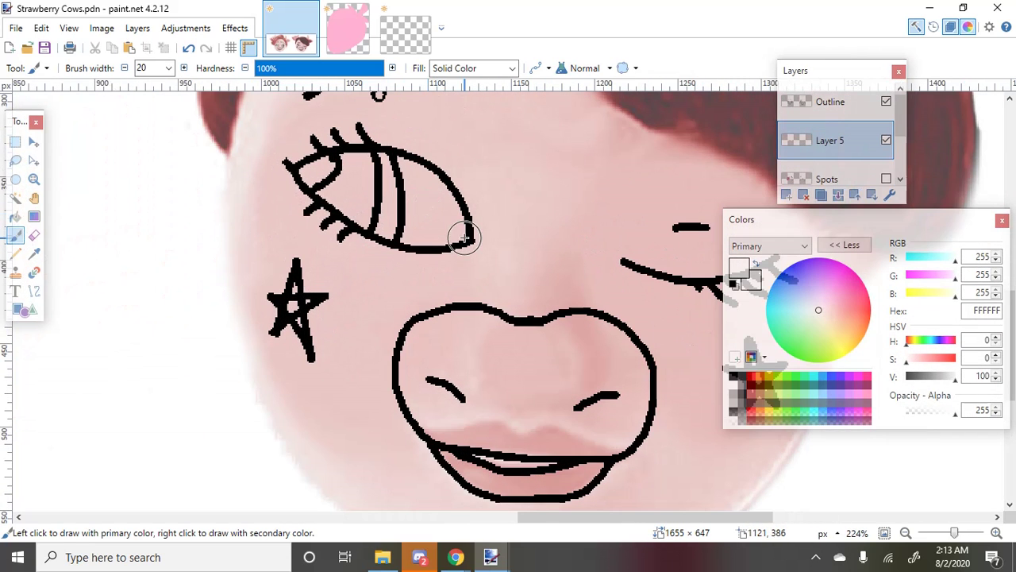
drag(437, 237, 385, 232)
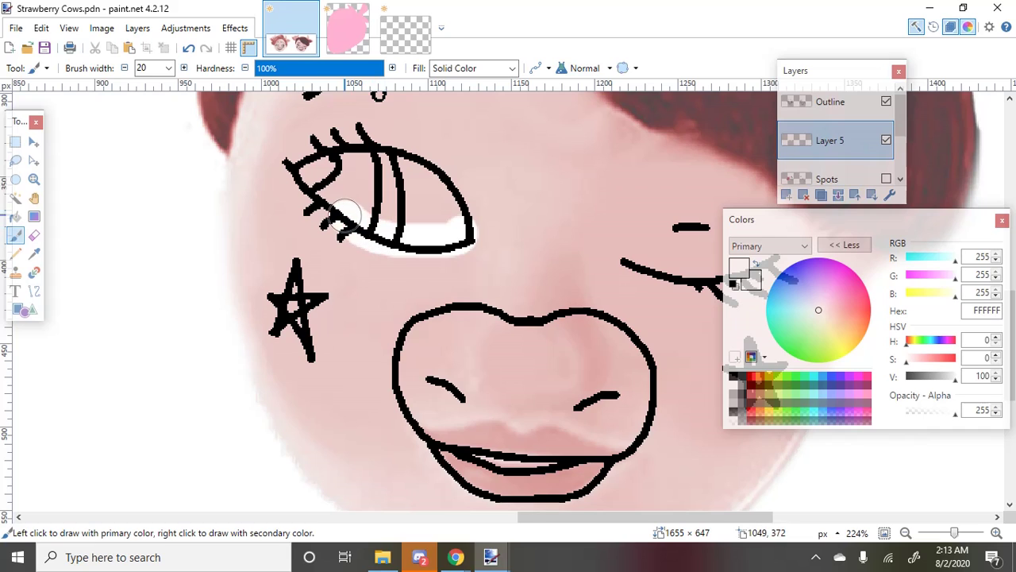
mouse_move(301, 165)
mouse_down()
mouse_move(339, 161)
mouse_move(423, 187)
mouse_move(337, 158)
mouse_move(389, 164)
mouse_move(422, 178)
mouse_move(450, 211)
mouse_move(374, 192)
mouse_up()
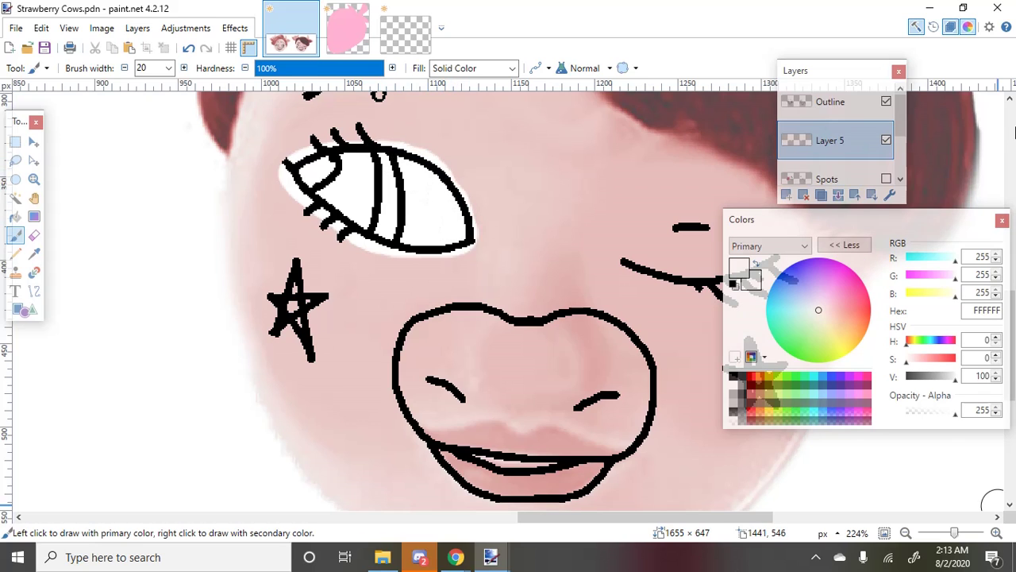
Rename Layer 5, which holds the eye whites, as Sclera
double_click(828, 137)
text(Sc)
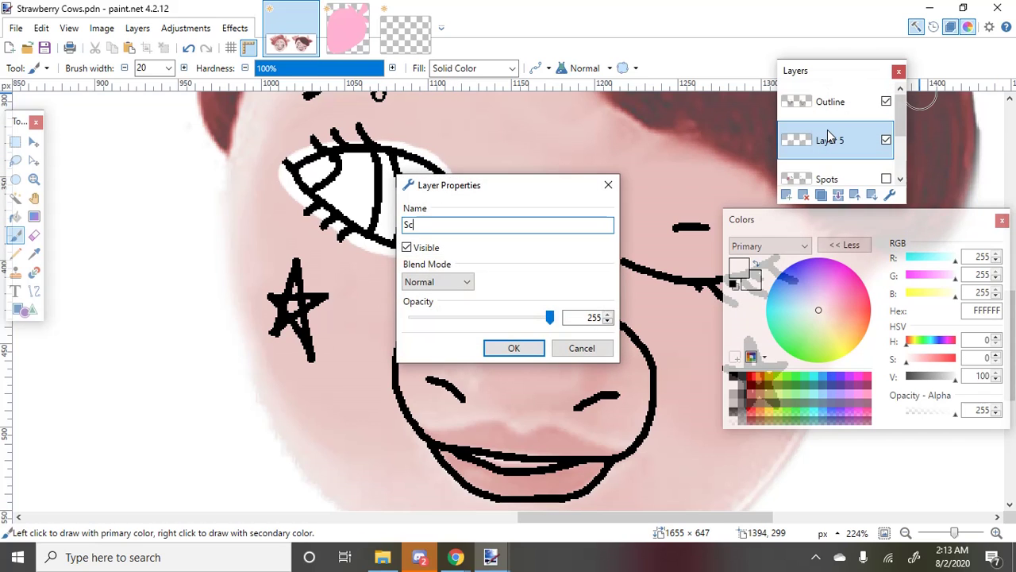
text(lera)
key(Return)
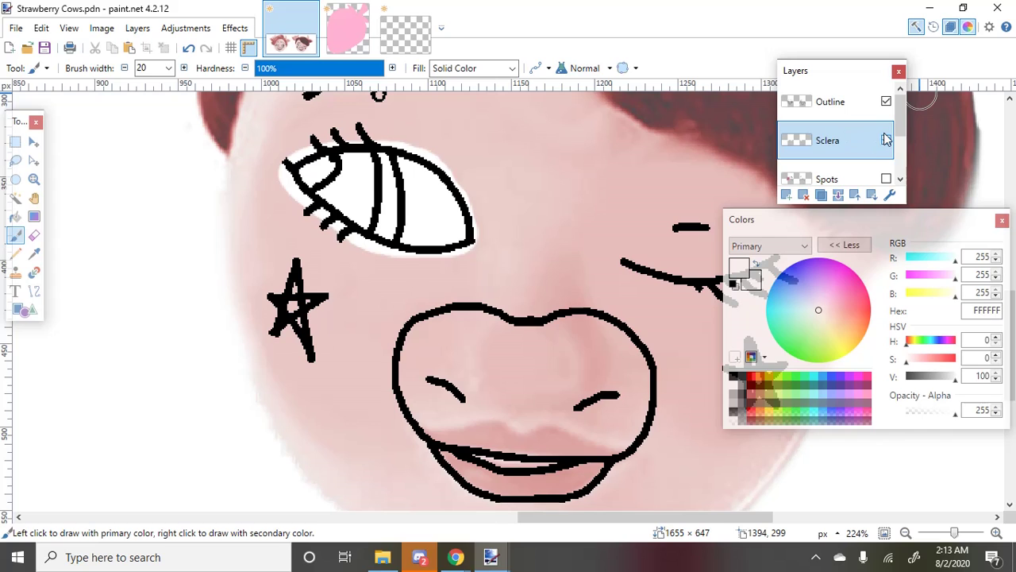
Hide the Sclera layer and add a new layer named Blush directly above Spots
click(842, 173)
key(ctrl+shift+n)
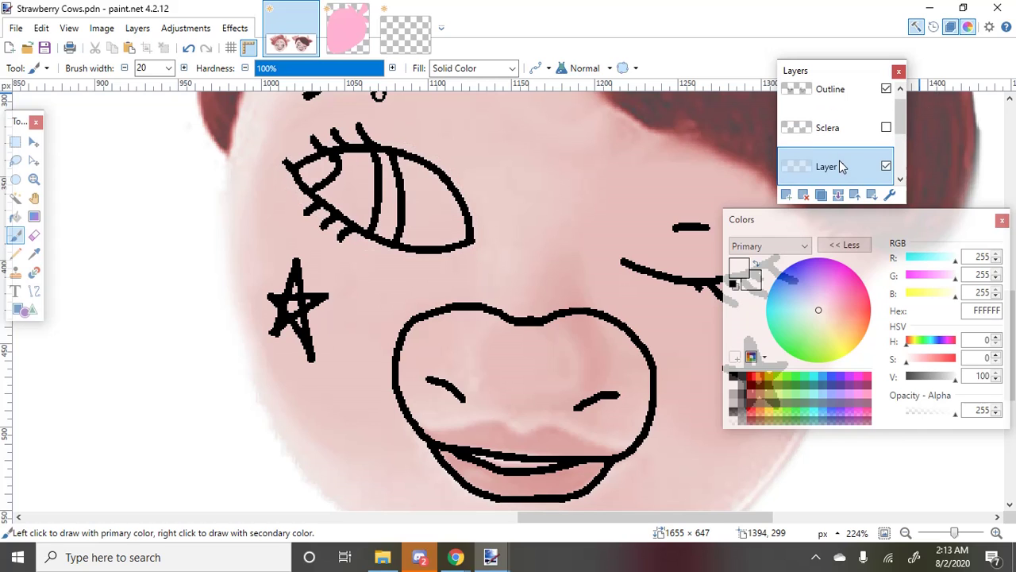
double_click(833, 166)
text(B)
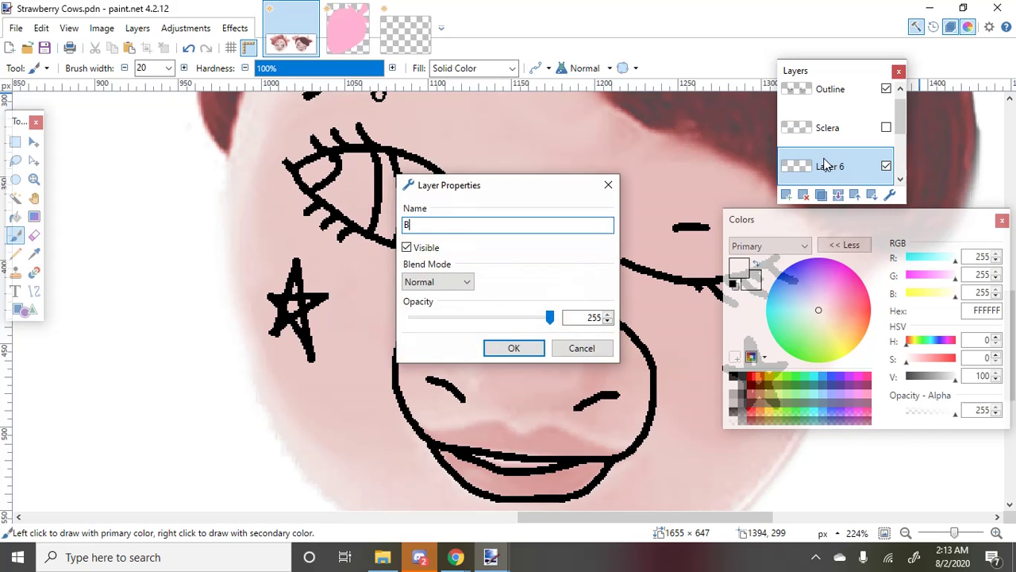
text(lush)
key(Return)
key(ctrl+b)
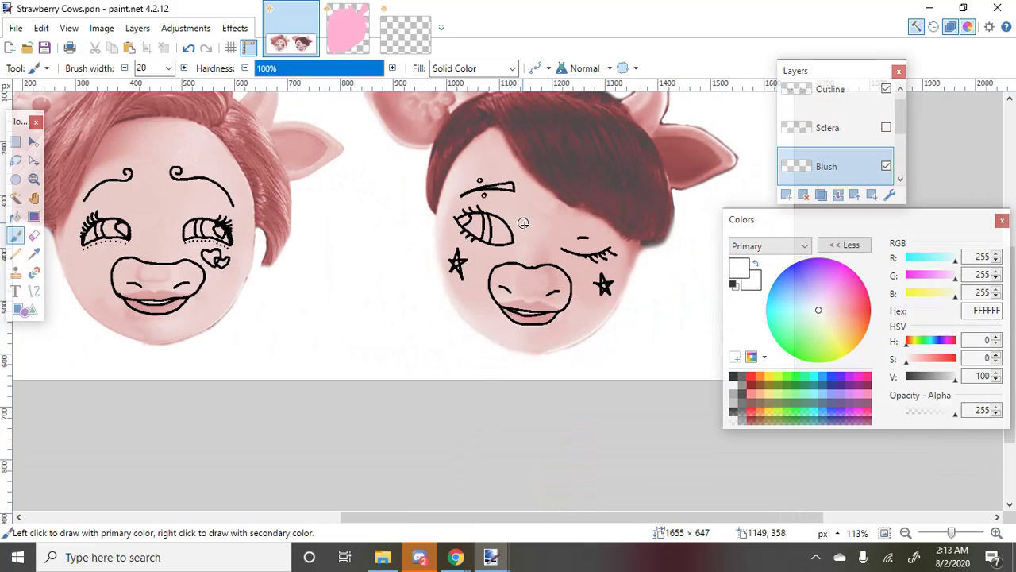
Sample the first face's forehead skin from the Base layer and shift the primary colour to pink E29AAD
scroll(274, 218, down, 2)
scroll(185, 283, up, 6)
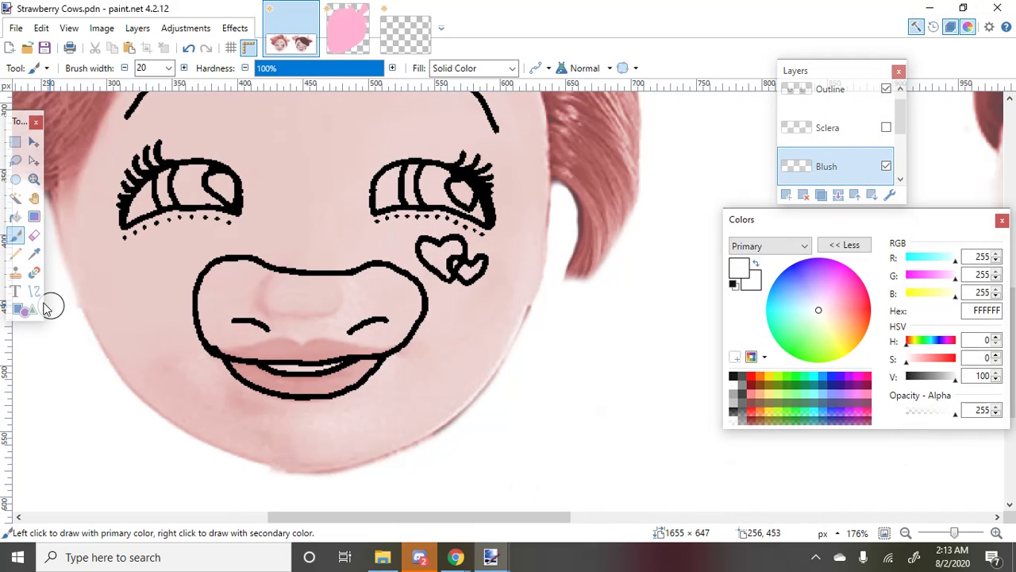
click(34, 253)
scroll(911, 166, down, 3)
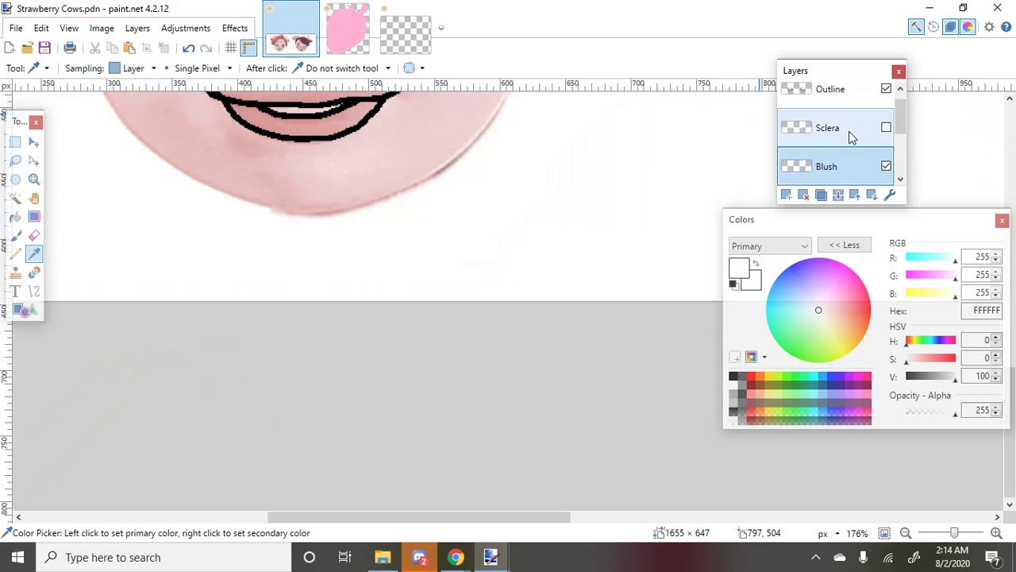
scroll(834, 127, down, 2)
click(825, 127)
scroll(381, 254, up, 4)
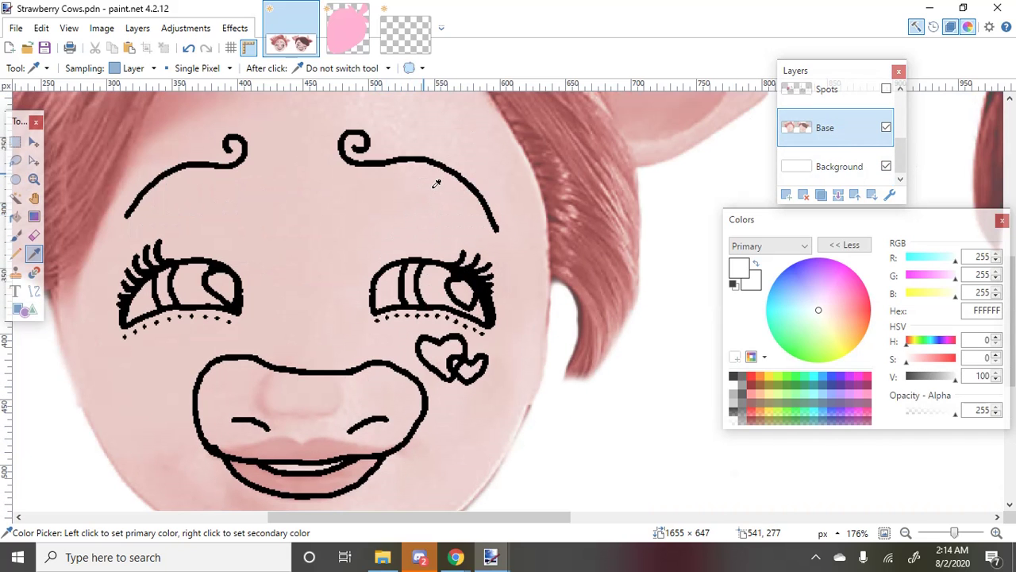
click(346, 184)
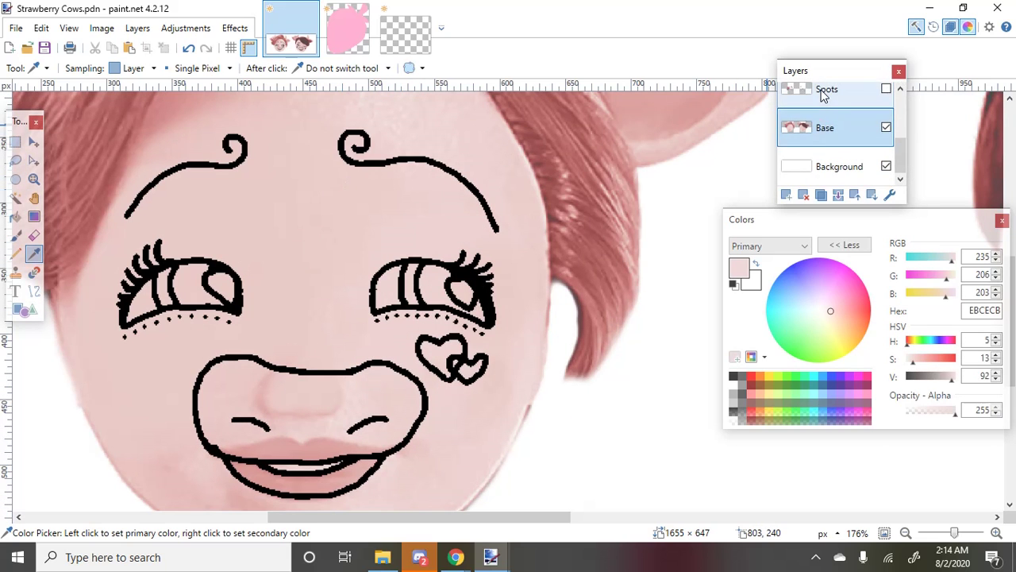
scroll(823, 94, up, 5)
click(822, 140)
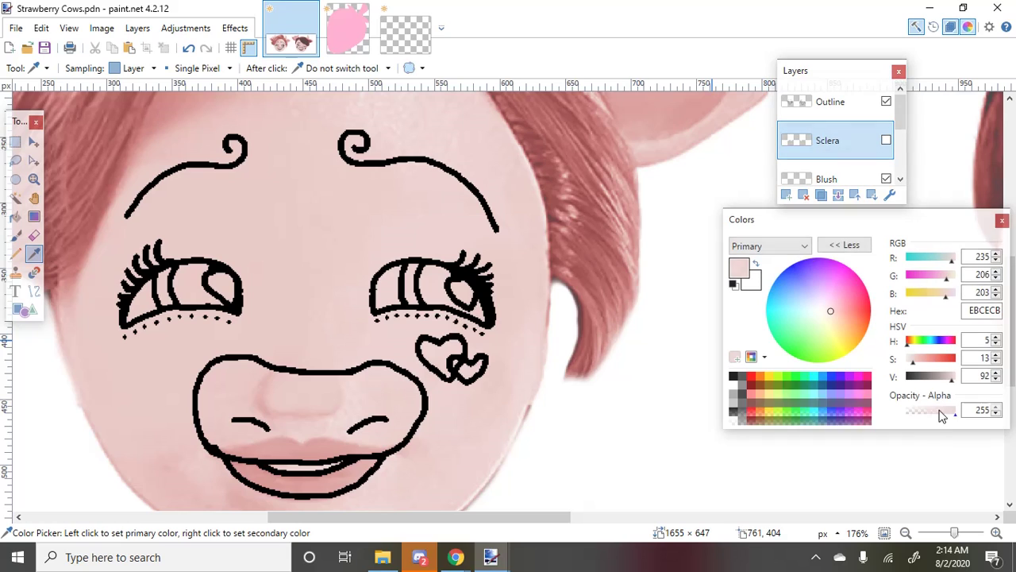
drag(915, 361, 919, 363)
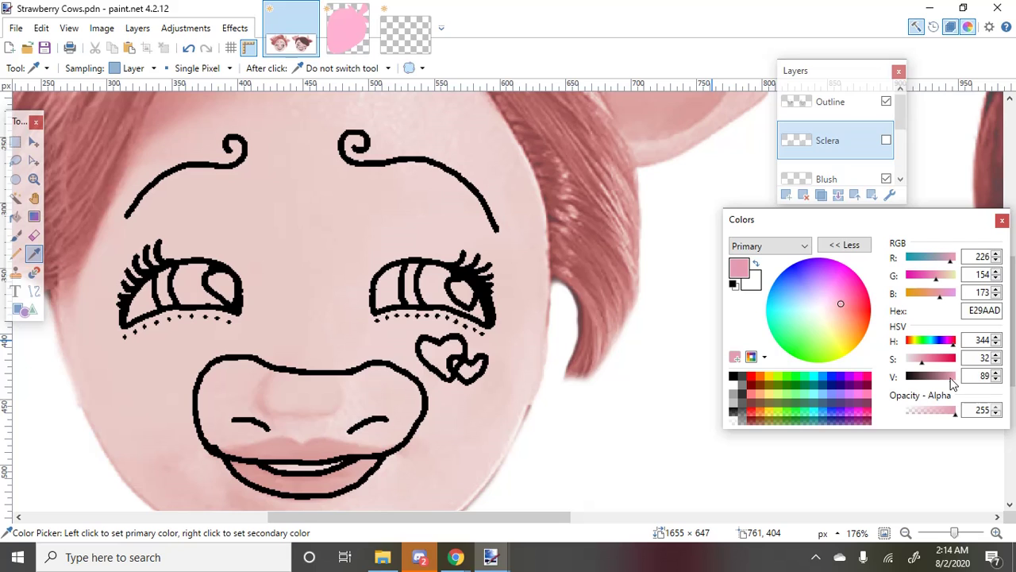
Set up the Paintbrush on the Blush layer with a 90 px brush width and a colour opacity of 89
click(16, 235)
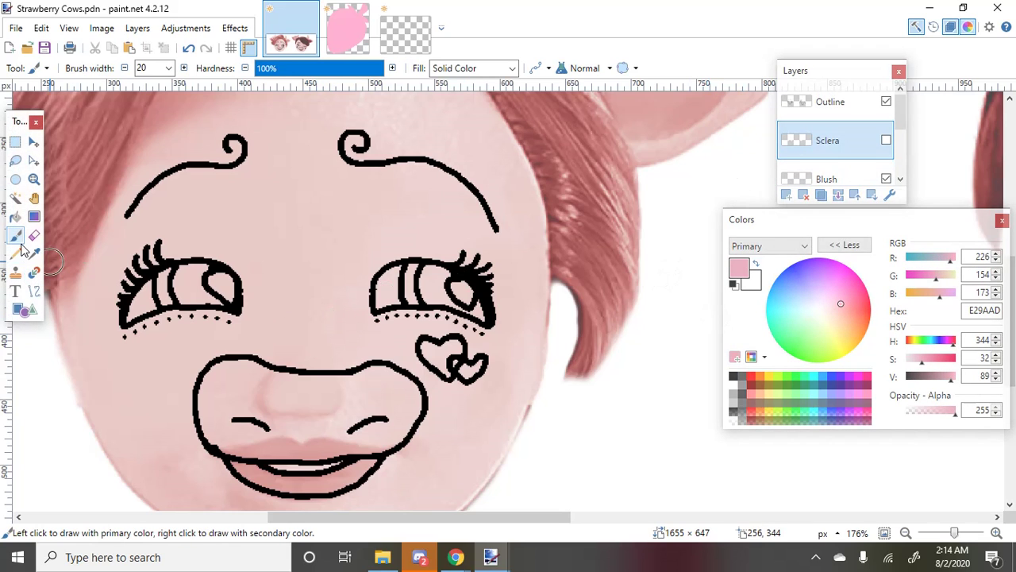
click(853, 175)
drag(268, 336, 311, 308)
key(ctrl+z)
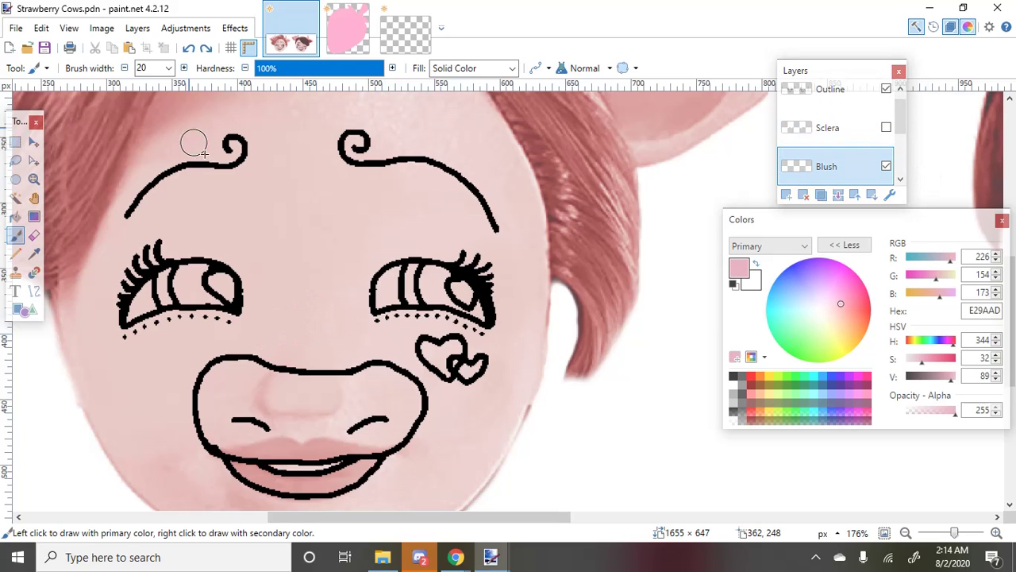
click(168, 68)
click(163, 243)
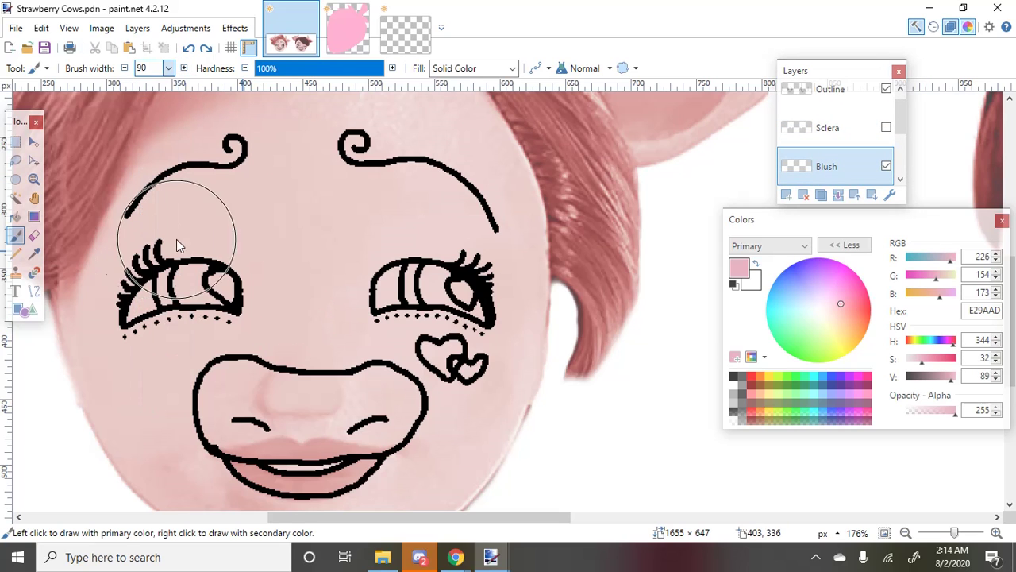
drag(929, 417, 924, 412)
Lower the brush hardness to 6% and paint soft pink blush across the first face's cheeks and nose bridge
scroll(692, 438, down, 2)
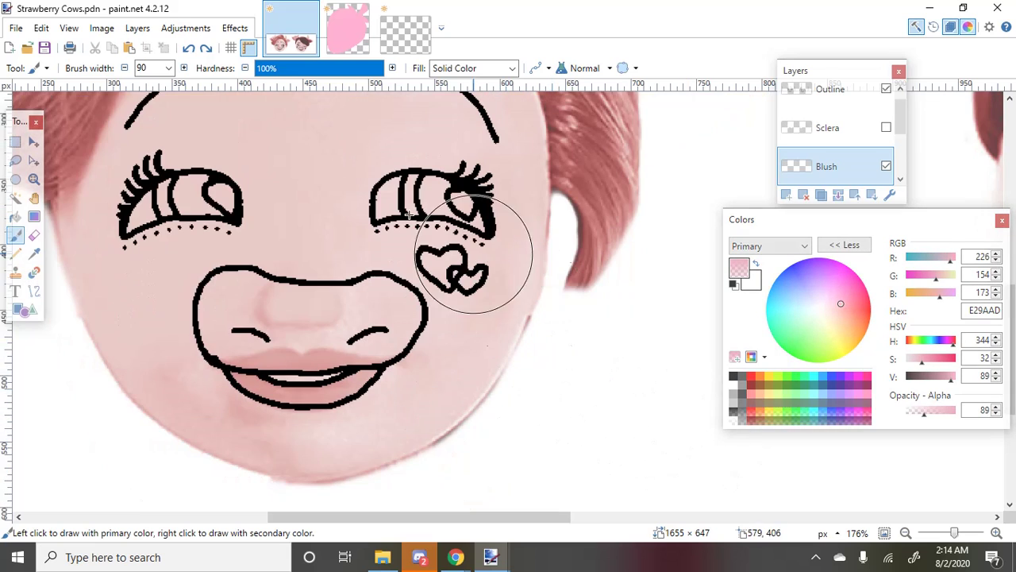
drag(176, 271, 235, 262)
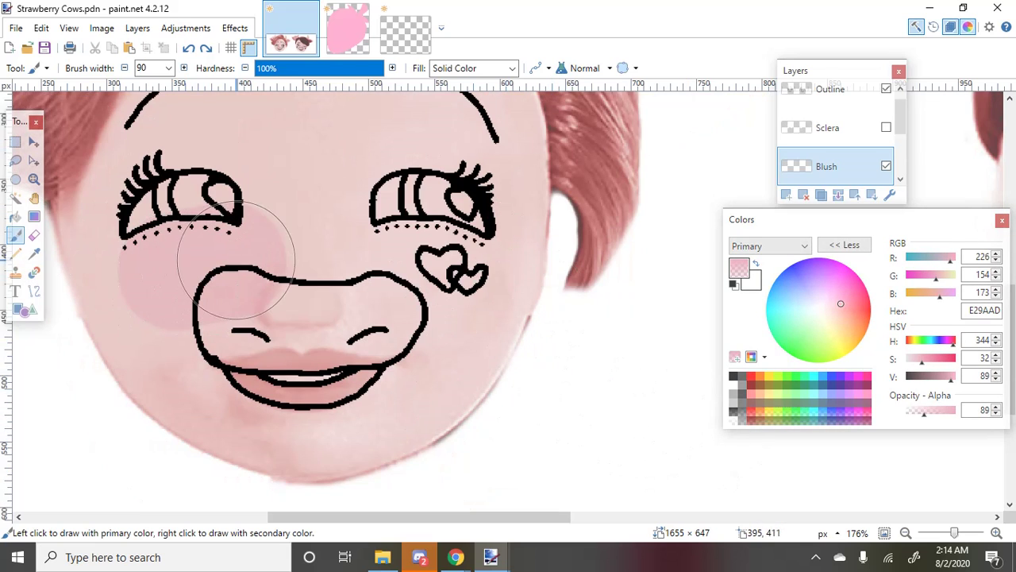
click(264, 70)
key(ctrl+z)
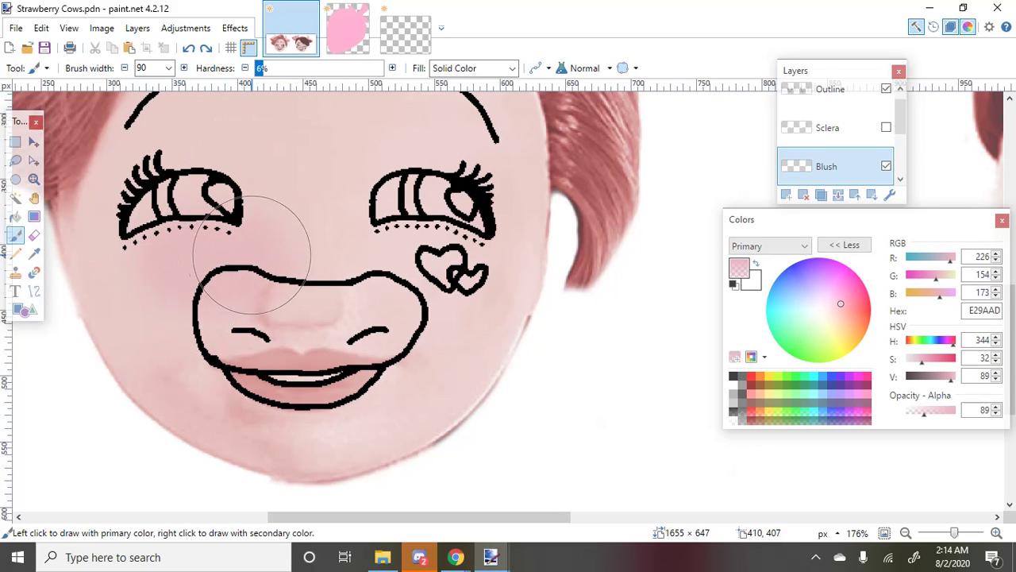
mouse_move(449, 272)
mouse_down()
mouse_move(261, 251)
mouse_move(325, 246)
mouse_move(400, 262)
mouse_move(307, 244)
mouse_move(326, 246)
mouse_move(163, 269)
mouse_up()
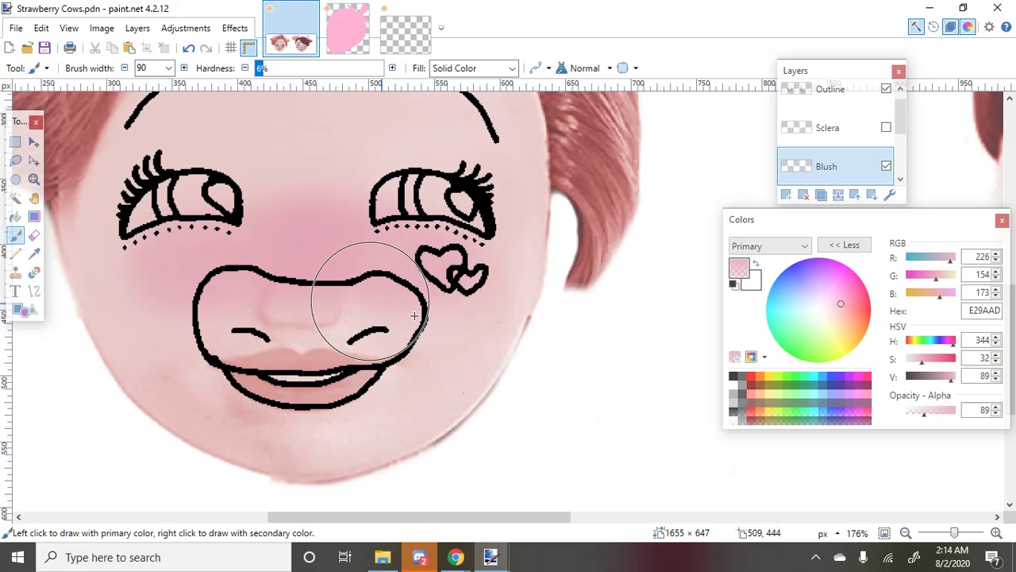
Paint soft pink blush on both of the second face's cheeks on the Blush layer
scroll(352, 317, down, 5)
scroll(576, 234, up, 5)
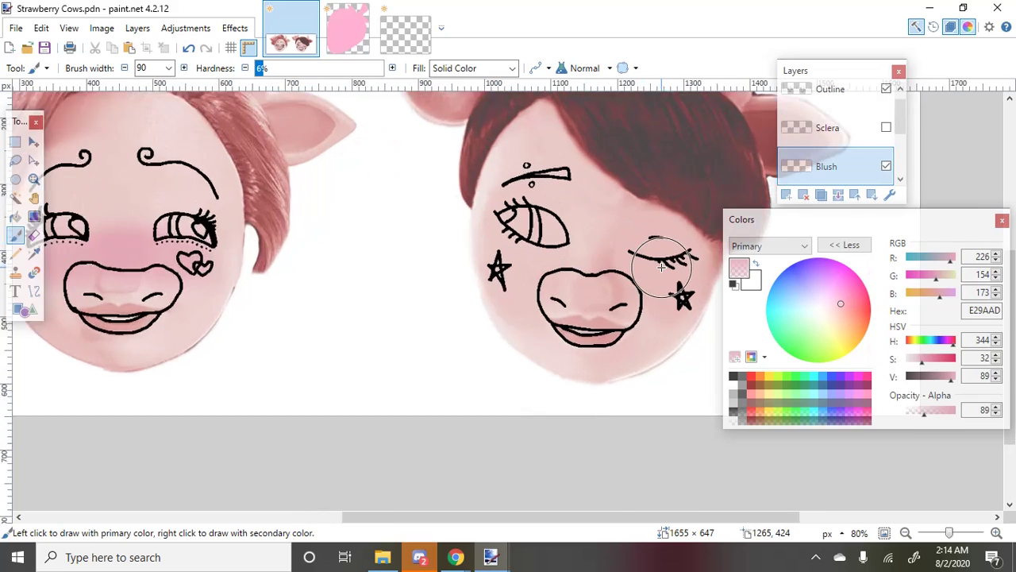
mouse_move(424, 242)
mouse_down()
mouse_move(408, 233)
mouse_move(488, 273)
mouse_move(476, 268)
mouse_move(646, 266)
mouse_move(535, 283)
mouse_move(557, 280)
mouse_up()
scroll(671, 284, down, 2)
scroll(671, 285, up, 2)
scroll(672, 298, down, 4)
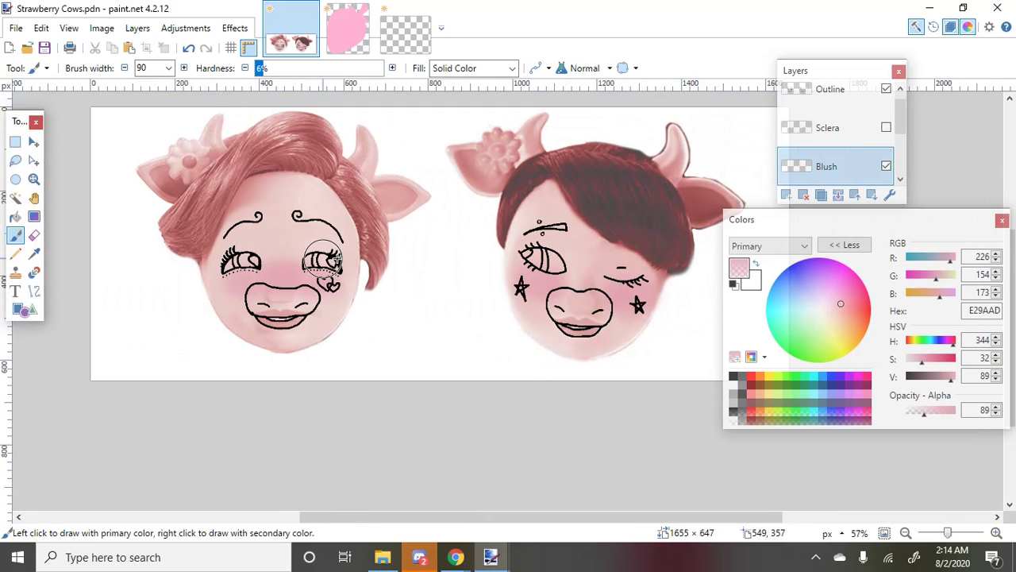
Add a new layer directly above Blush and name it Eyeshadow
scroll(321, 262, up, 3)
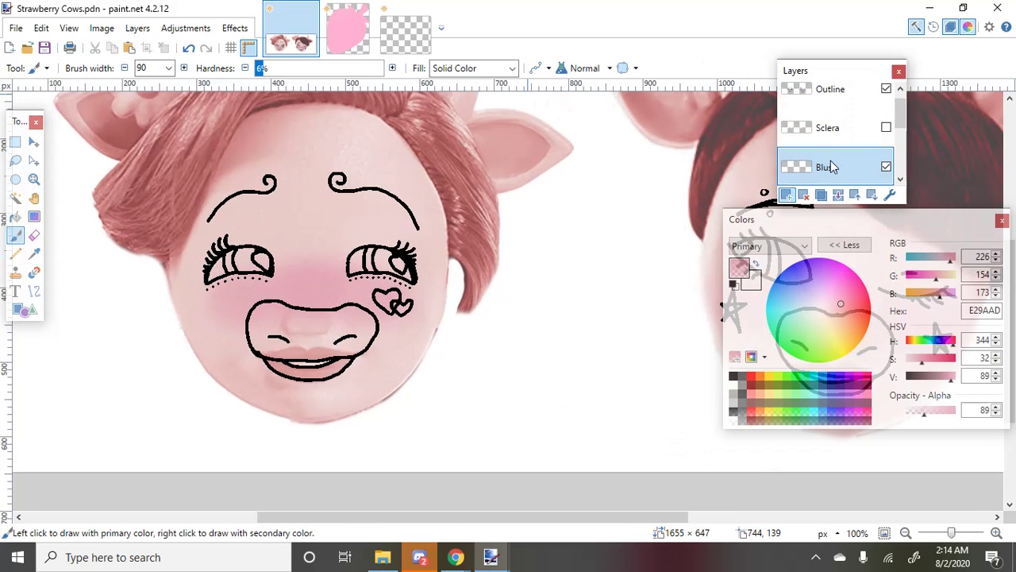
double_click(832, 165)
text(Eu)
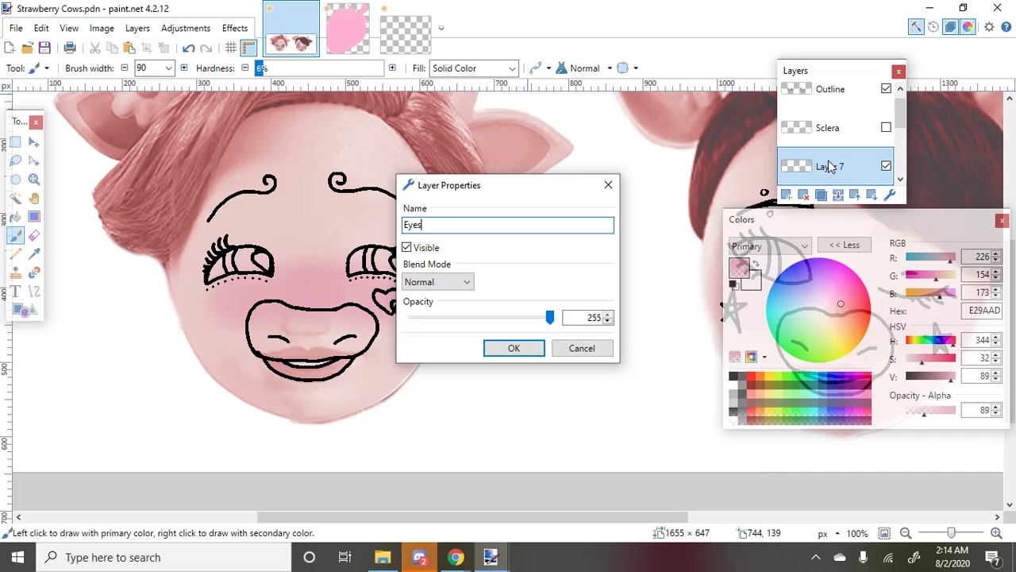
text(eshadow)
key(Return)
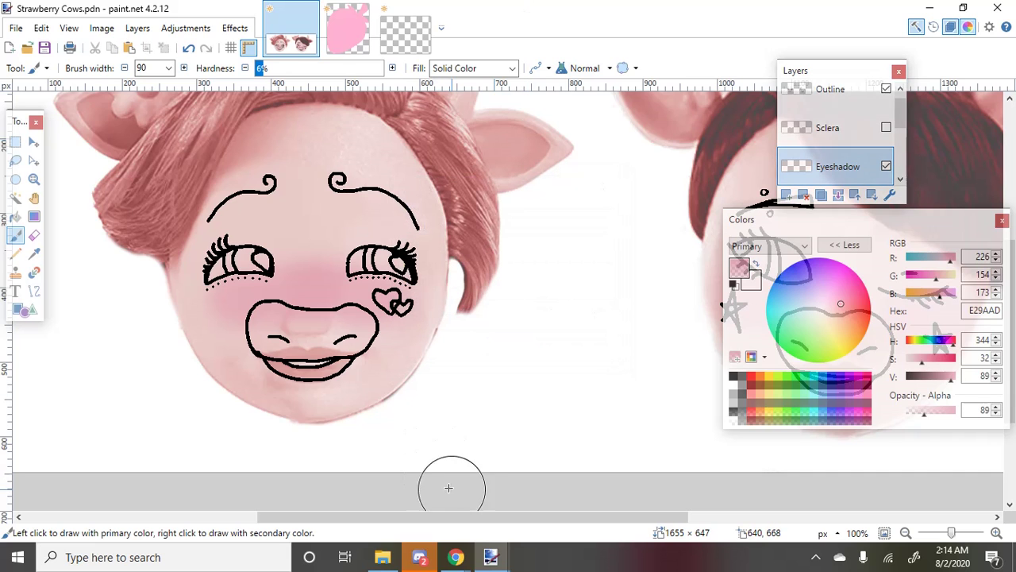
Set the brush width to 40 px and the primary colour to muted green 91BC7E with an opacity of 105
scroll(450, 510, right, 5)
scroll(556, 508, up, 2)
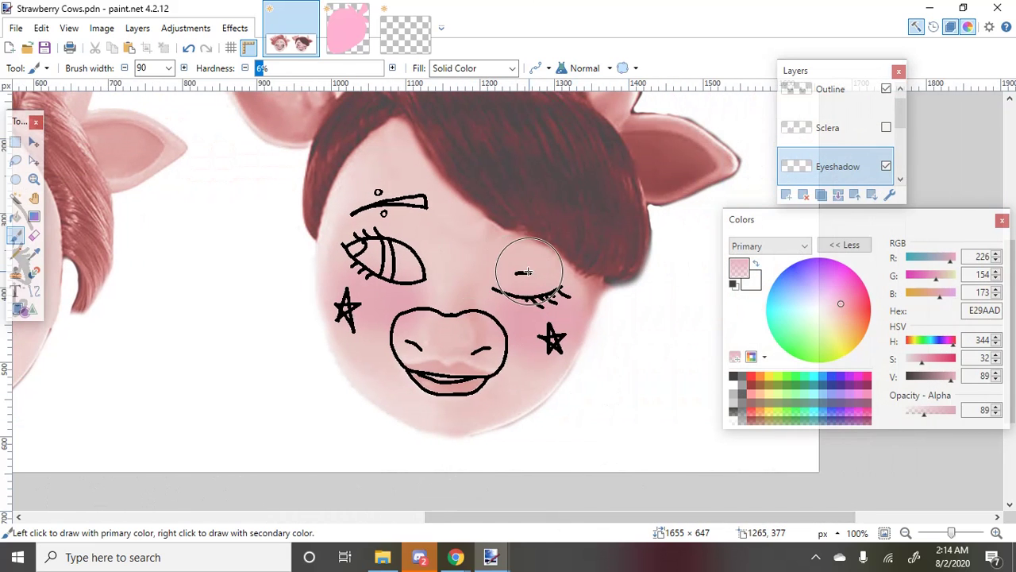
scroll(530, 273, up, 2)
scroll(529, 273, up, 1)
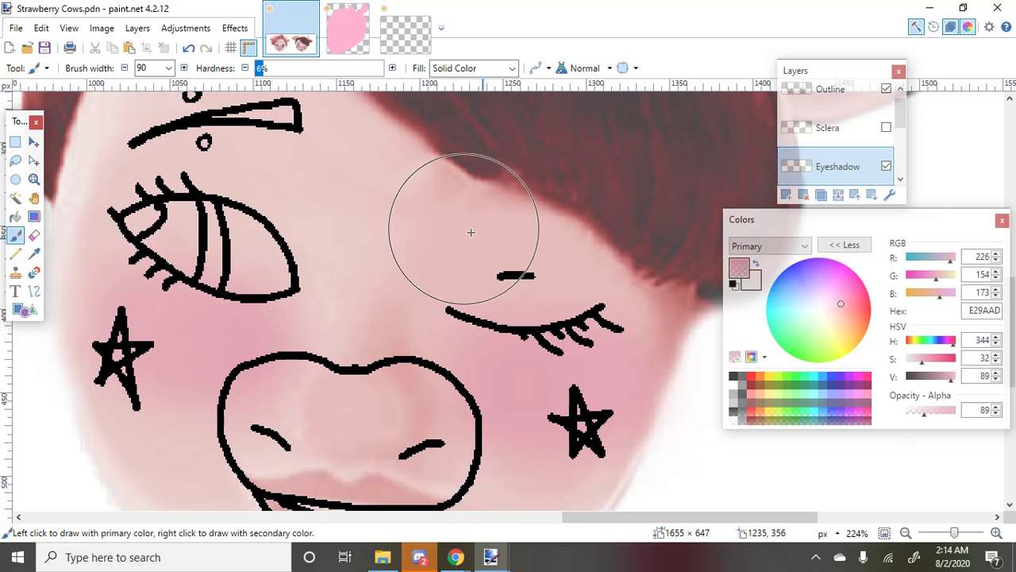
click(169, 69)
click(151, 238)
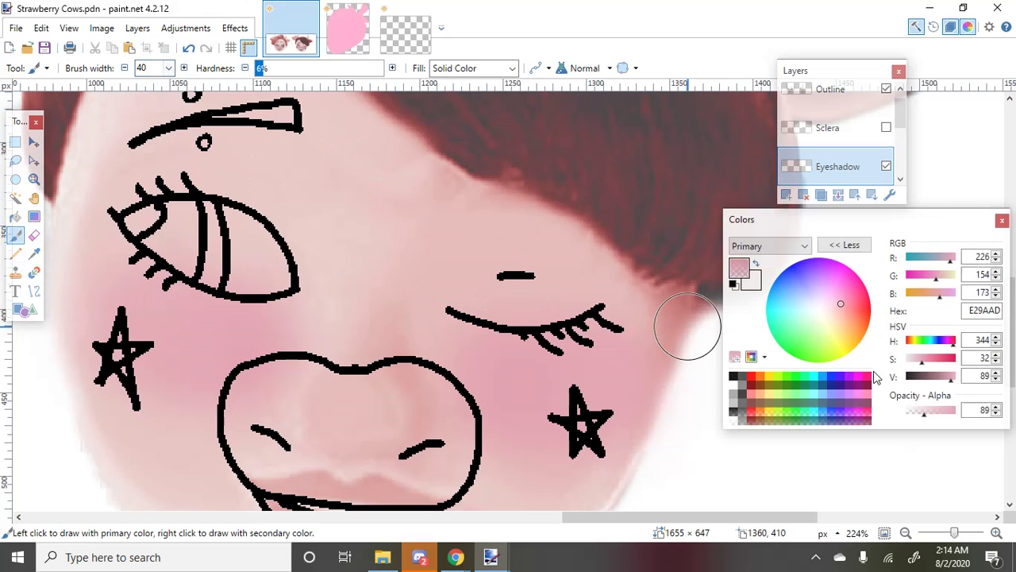
click(787, 386)
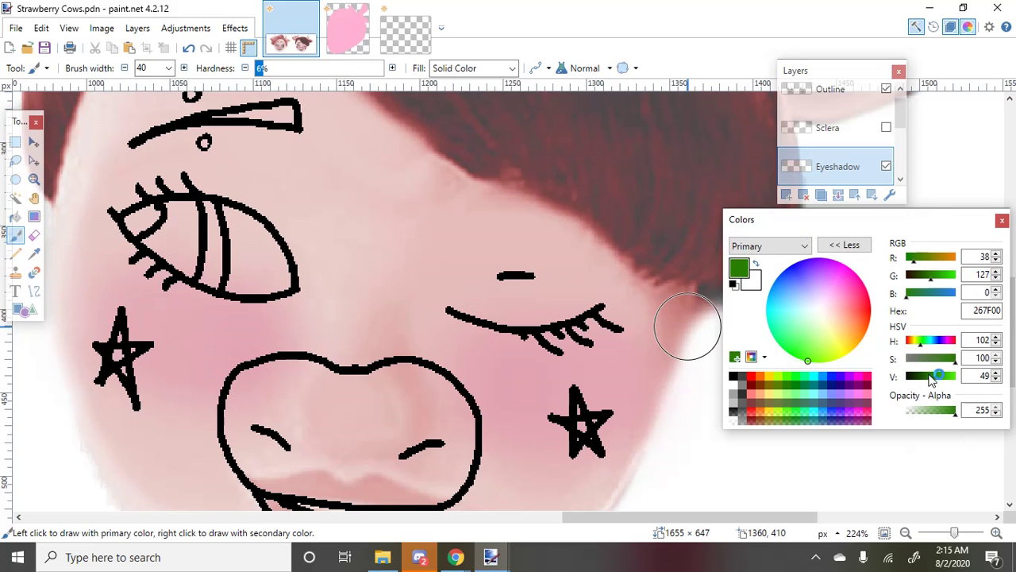
click(927, 361)
drag(936, 375, 937, 415)
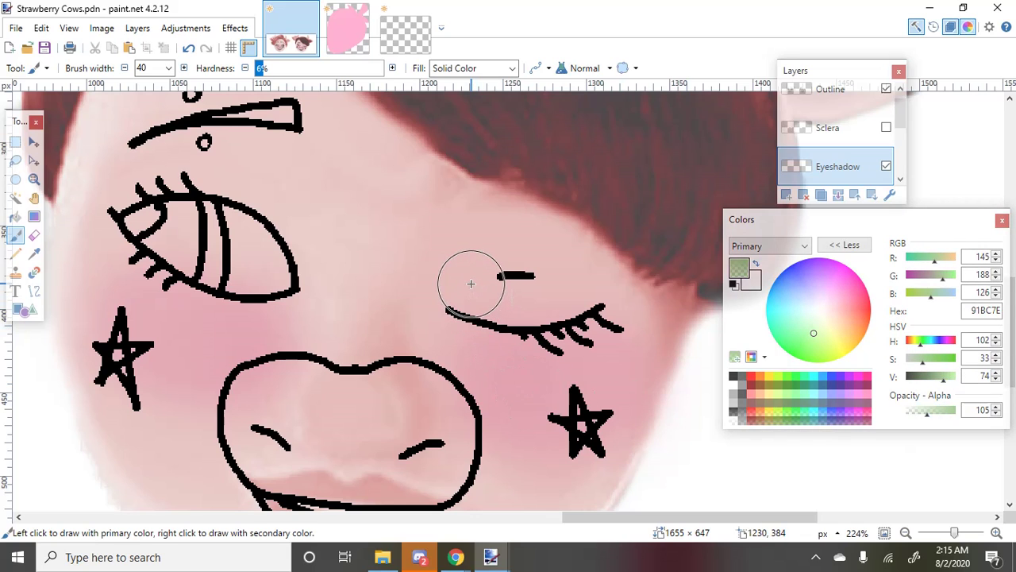
Paint soft green eyeshadow over the second face's closed eyelid and around the upper lid of its open eye
mouse_move(471, 284)
mouse_down()
mouse_move(572, 293)
mouse_move(489, 297)
mouse_move(521, 302)
mouse_move(564, 286)
mouse_up()
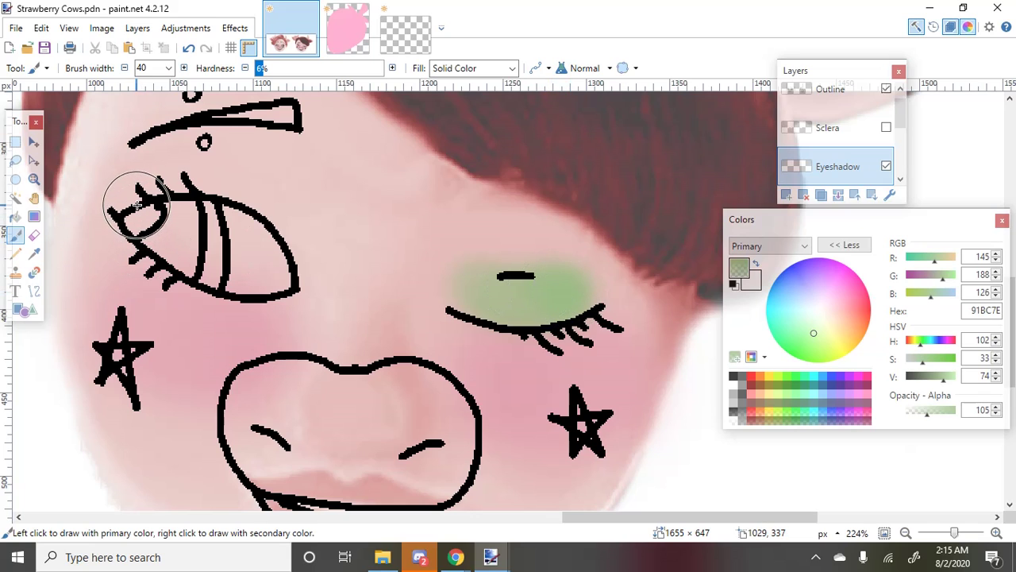
mouse_move(136, 205)
mouse_down()
mouse_move(234, 193)
mouse_move(248, 206)
mouse_move(222, 195)
mouse_move(253, 204)
mouse_move(278, 232)
mouse_move(284, 265)
mouse_up()
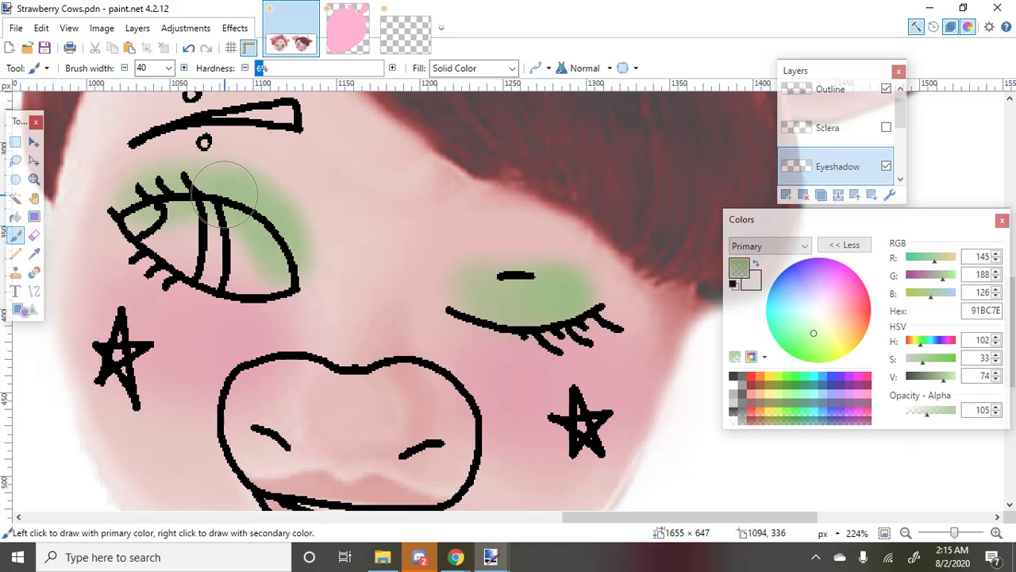
Darken the primary colour to 4C6342 and lower its opacity to 70, undoing the test shading on the closed eye
drag(943, 376, 926, 375)
mouse_move(574, 288)
mouse_down()
mouse_move(580, 295)
mouse_move(561, 283)
mouse_up()
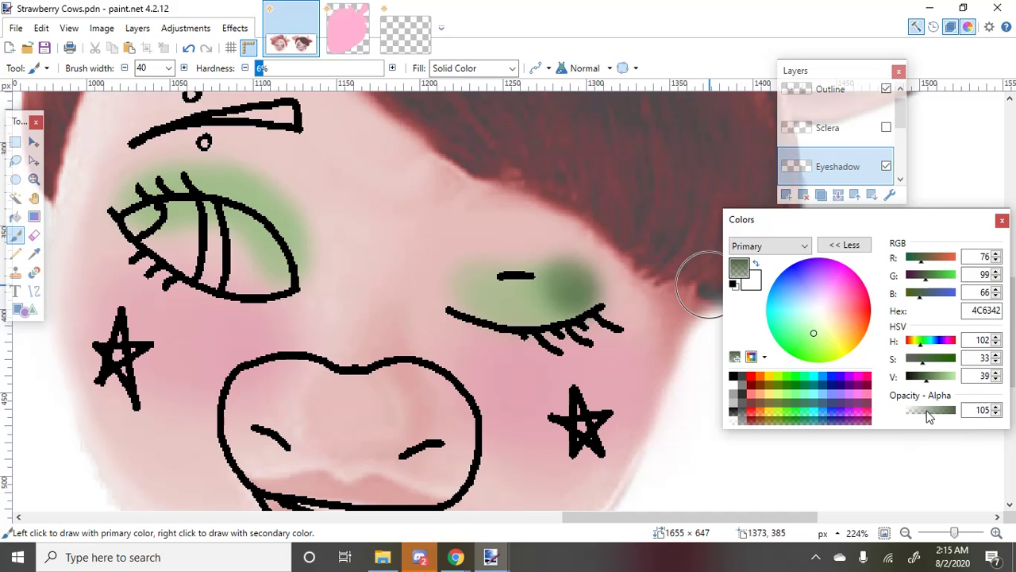
key(ctrl+z)
key(ctrl+z)
Shade the outer corners and upper creases of both of the second face's eyelids with the dark green
drag(595, 290, 567, 274)
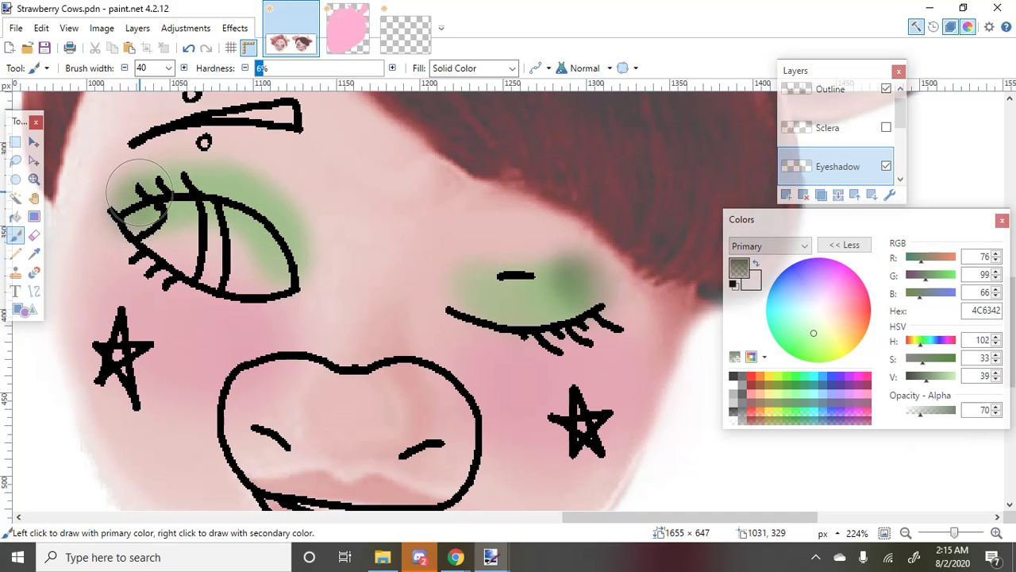
mouse_move(133, 196)
mouse_down()
mouse_move(114, 181)
mouse_move(173, 165)
mouse_up()
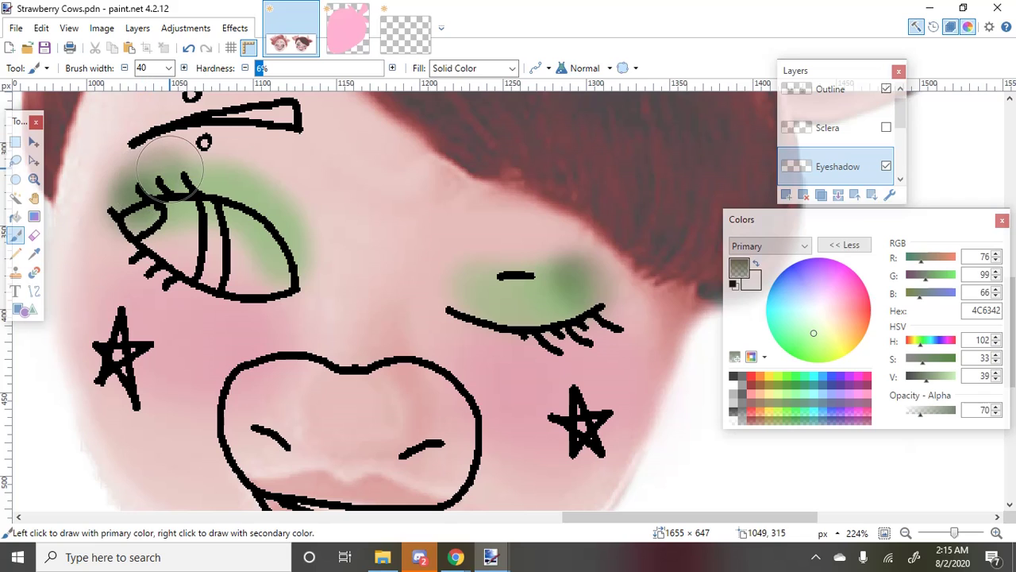
mouse_move(582, 294)
mouse_down()
mouse_move(558, 268)
mouse_move(525, 260)
mouse_move(558, 272)
mouse_up()
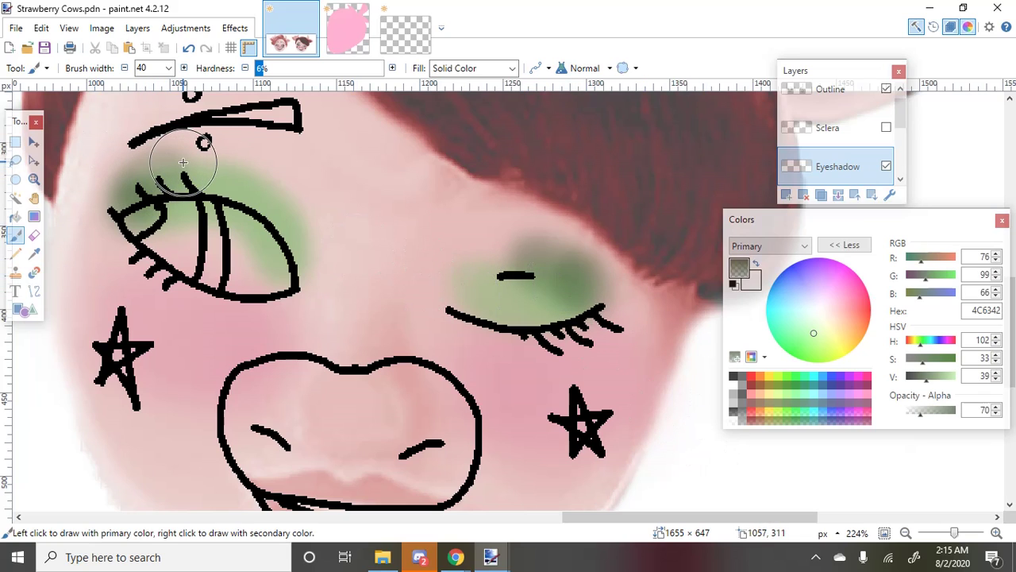
mouse_move(183, 162)
mouse_down()
mouse_move(191, 171)
mouse_move(215, 148)
mouse_move(159, 163)
mouse_move(239, 163)
mouse_up()
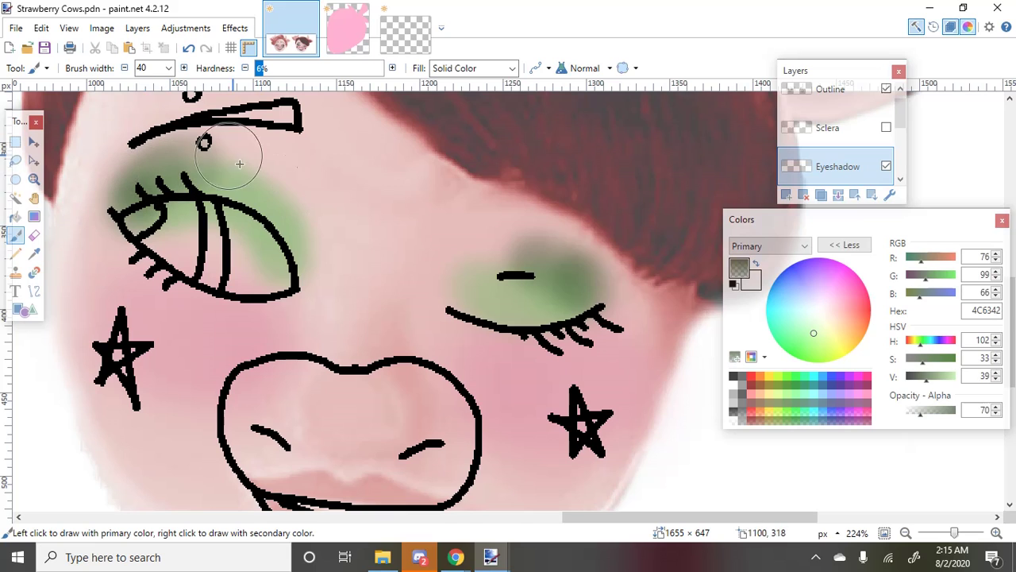
scroll(352, 262, down, 4)
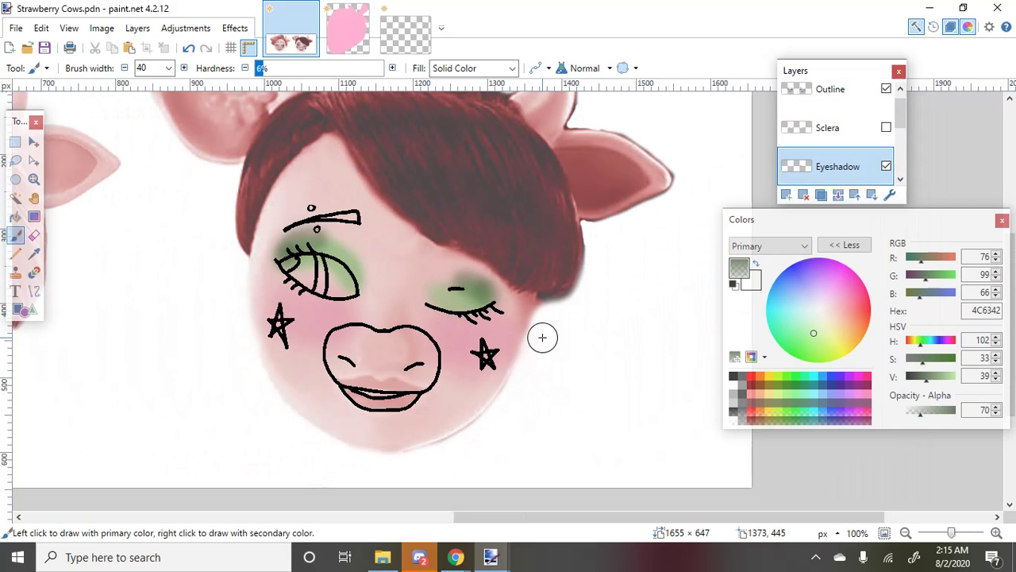
scroll(542, 337, down, 2)
scroll(399, 272, up, 5)
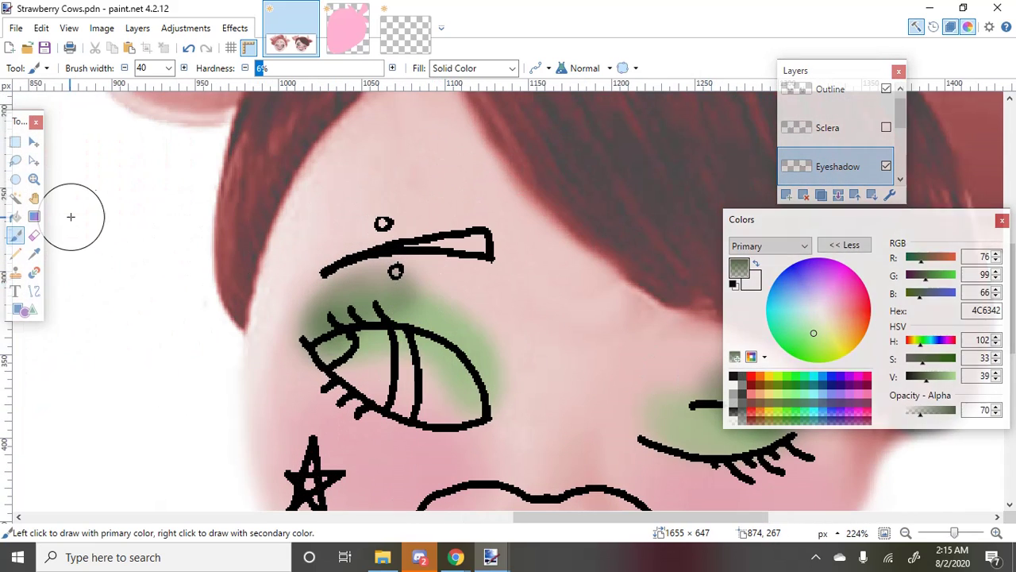
Blend the dark shading on both of the second face's eyelids with the sampled eyeshadow green 8EB97B at opacity 143
click(34, 253)
click(429, 318)
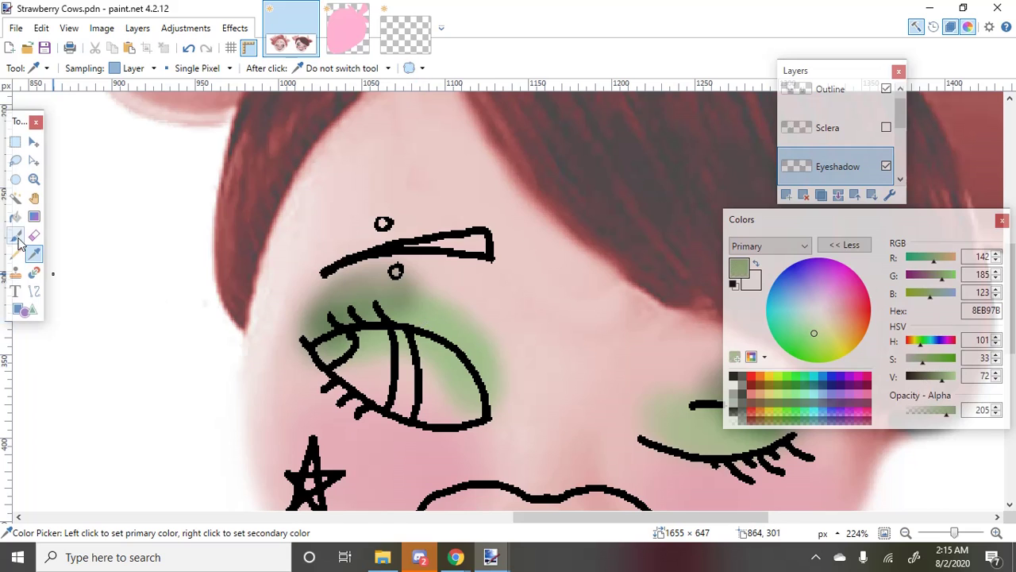
click(16, 236)
click(934, 412)
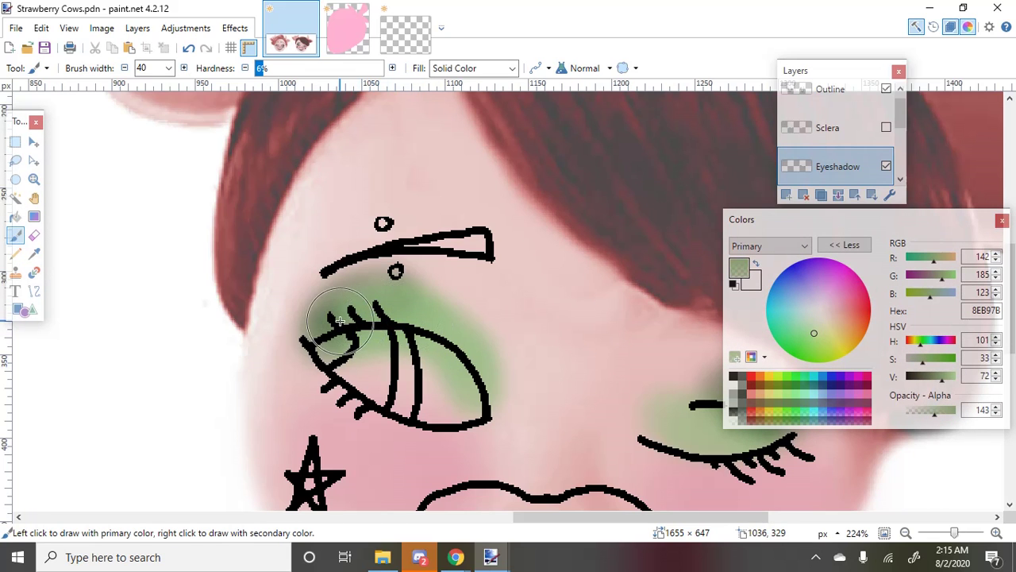
scroll(272, 272, up, 1)
drag(564, 374, 593, 386)
scroll(617, 347, down, 3)
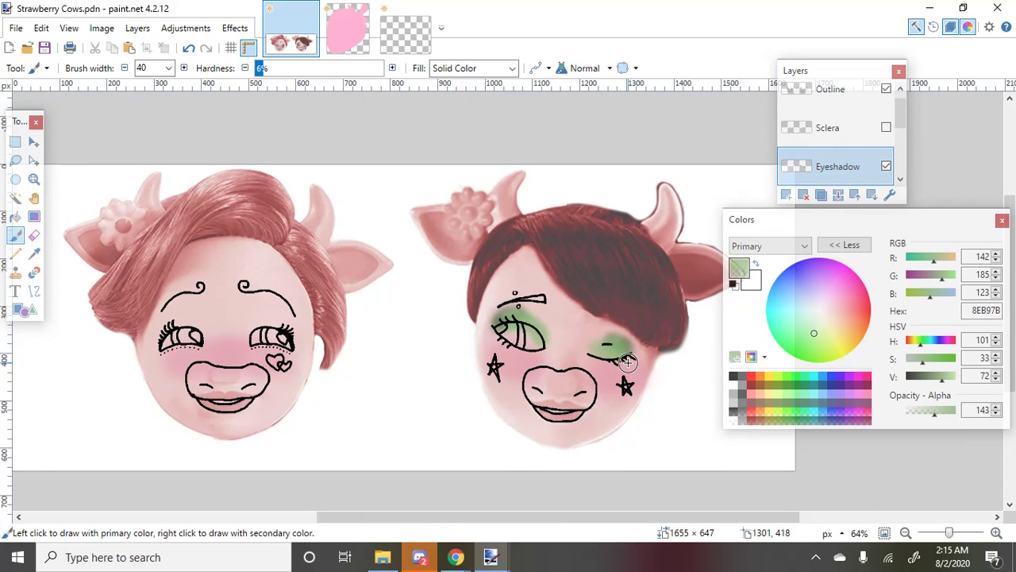
Make the Sclera layer visible again
mouse_move(902, 121)
mouse_down()
mouse_move(905, 141)
mouse_move(913, 127)
mouse_up()
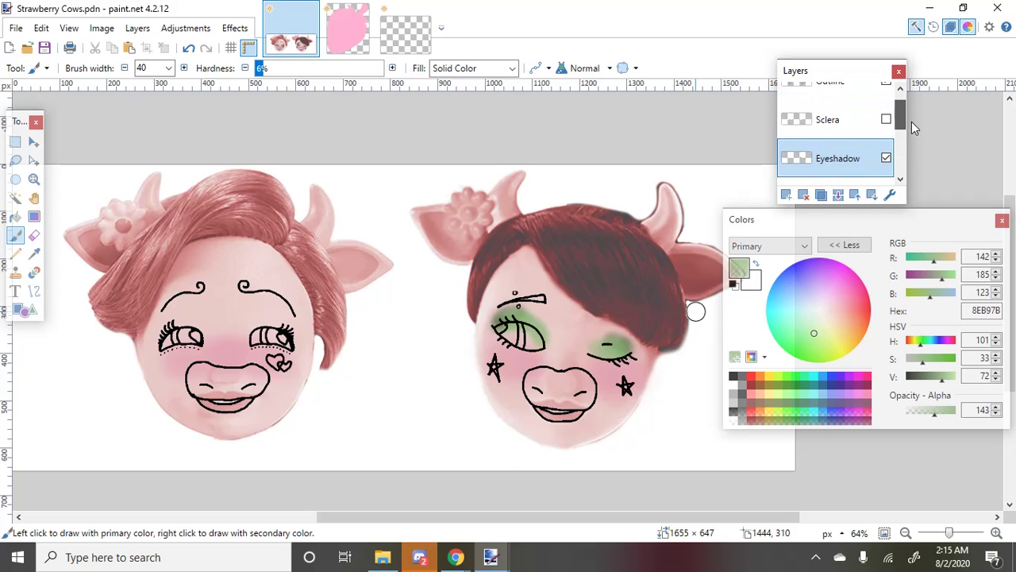
click(886, 122)
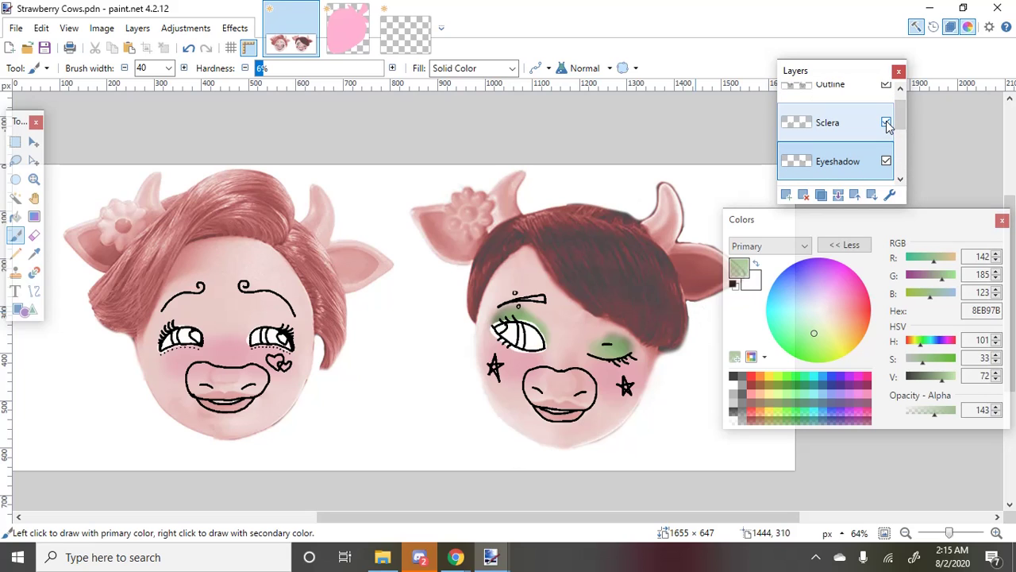
click(15, 198)
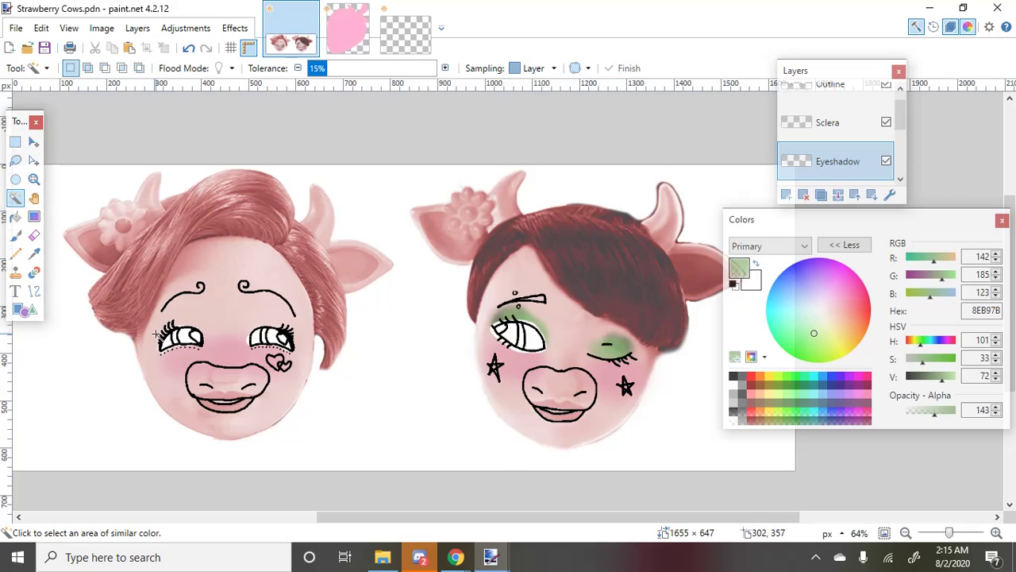
scroll(226, 355, up, 2)
click(829, 85)
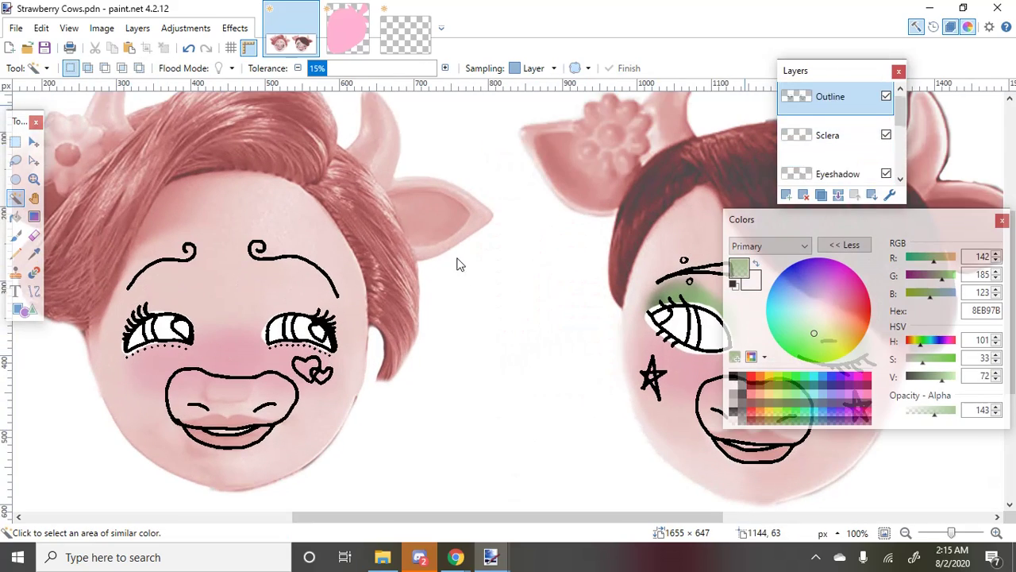
click(238, 284)
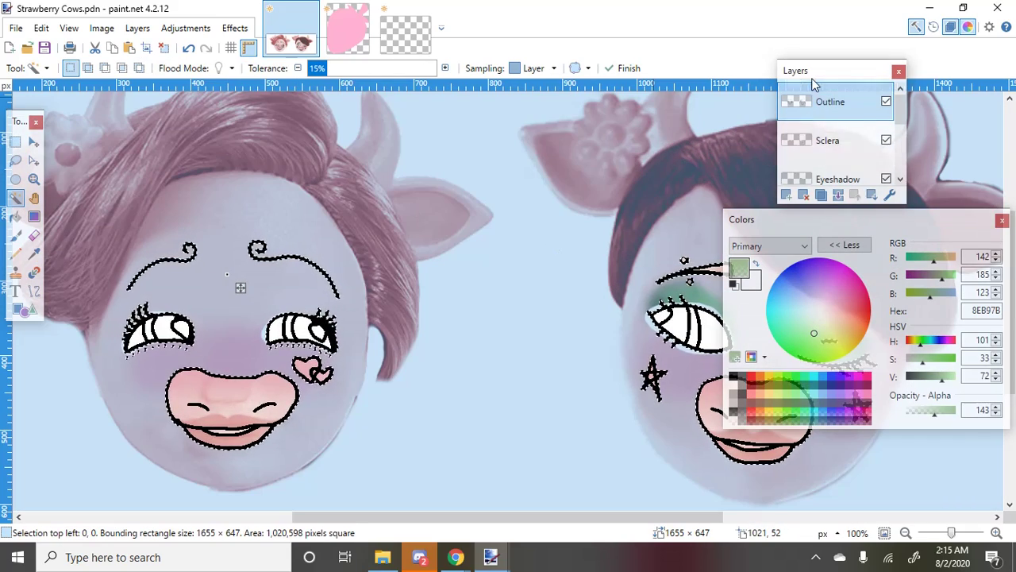
click(816, 136)
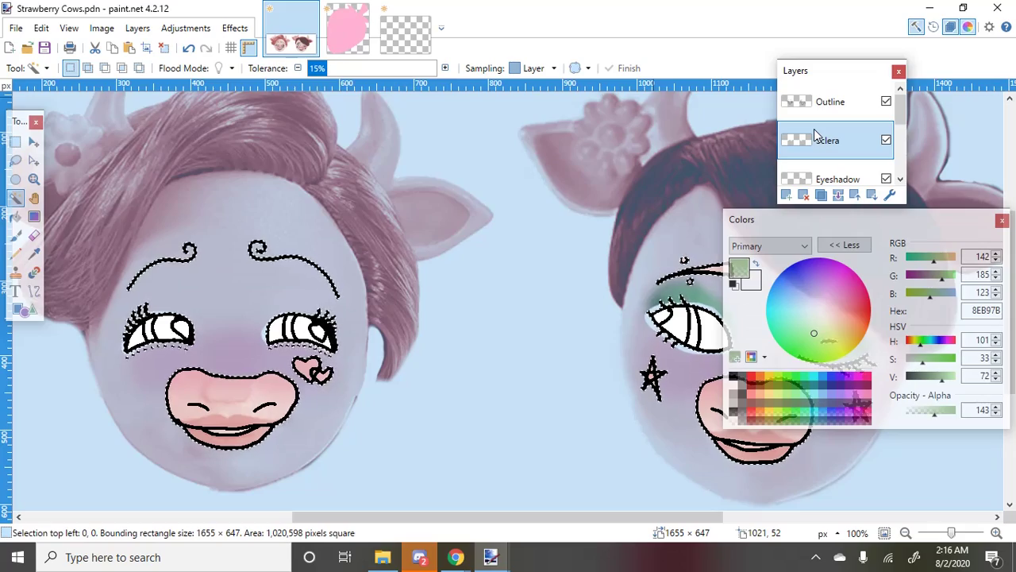
key(ctrl+d)
Add a new empty layer directly above the Sclera layer
scroll(159, 286, down, 3)
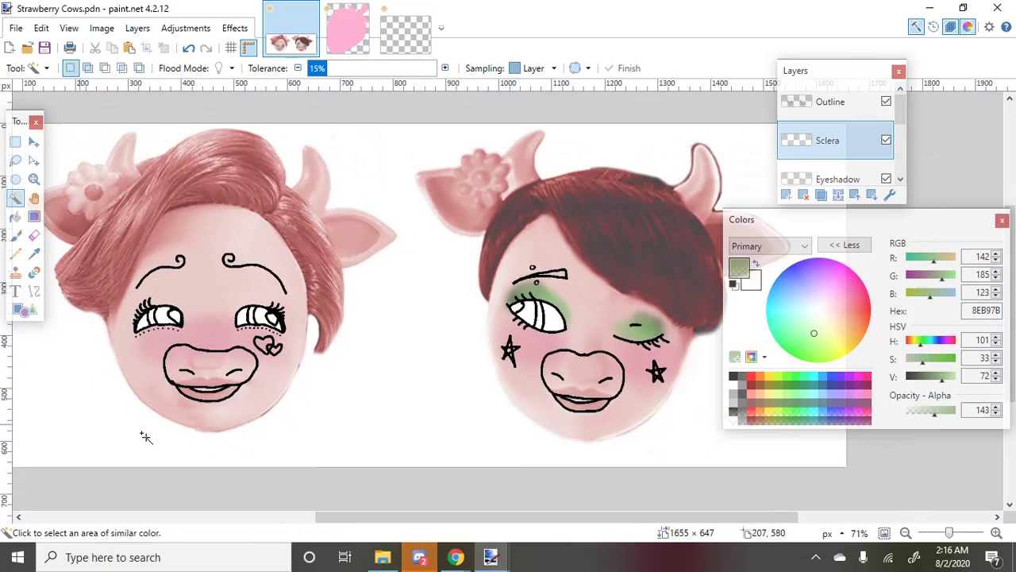
scroll(131, 349, up, 4)
scroll(99, 269, down, 4)
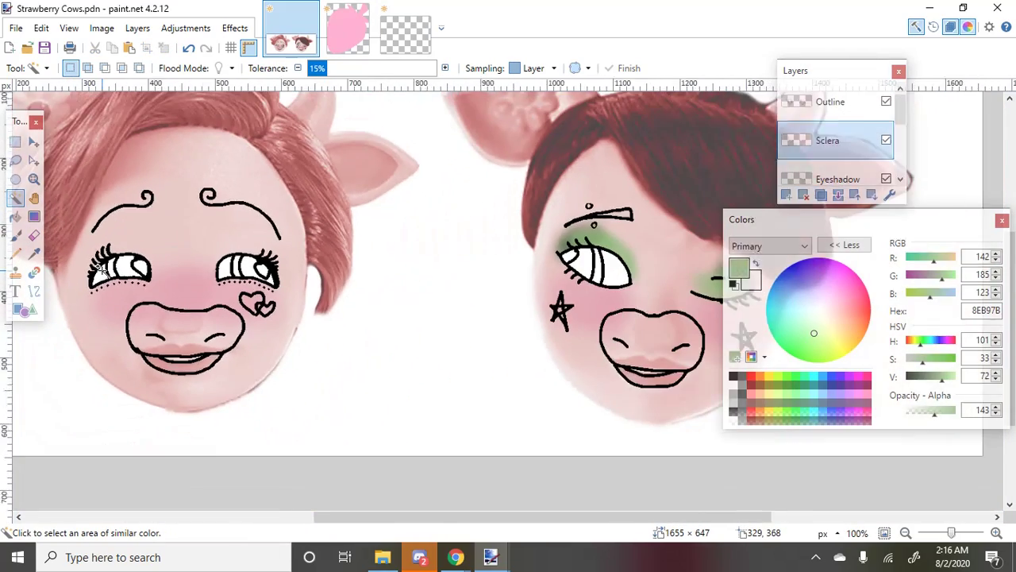
scroll(100, 270, down, 1)
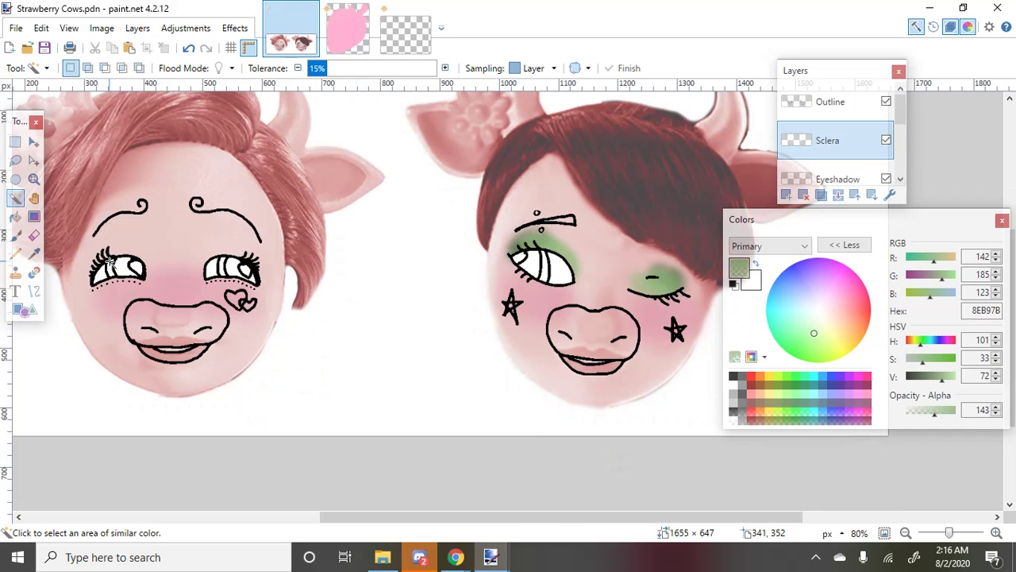
scroll(110, 262, up, 2)
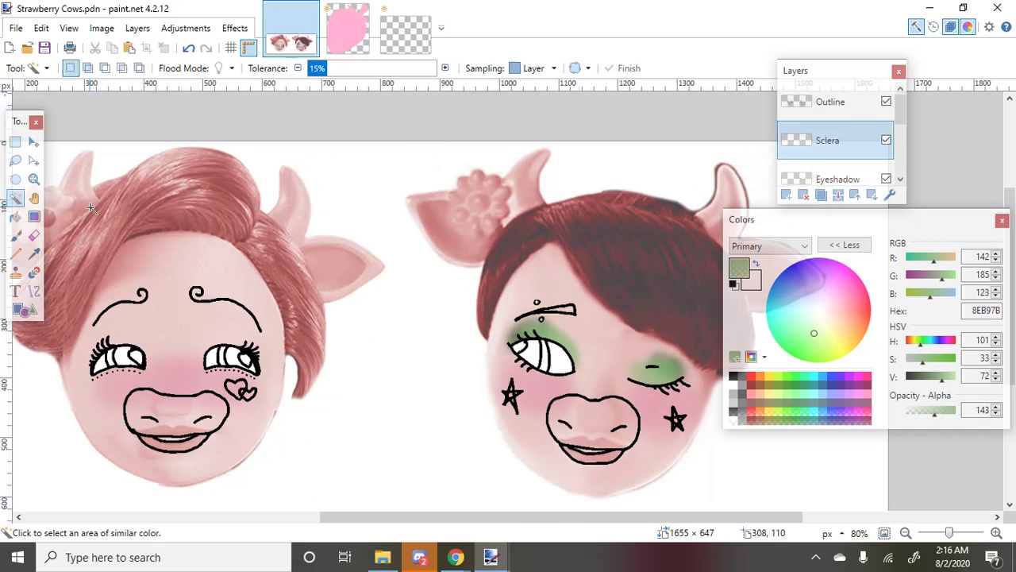
scroll(92, 208, down, 2)
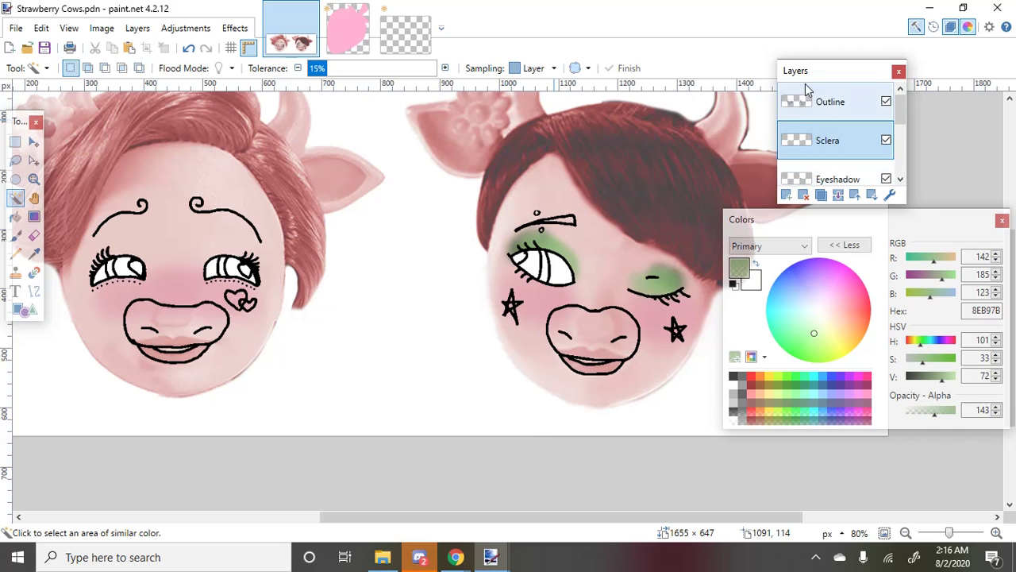
click(786, 195)
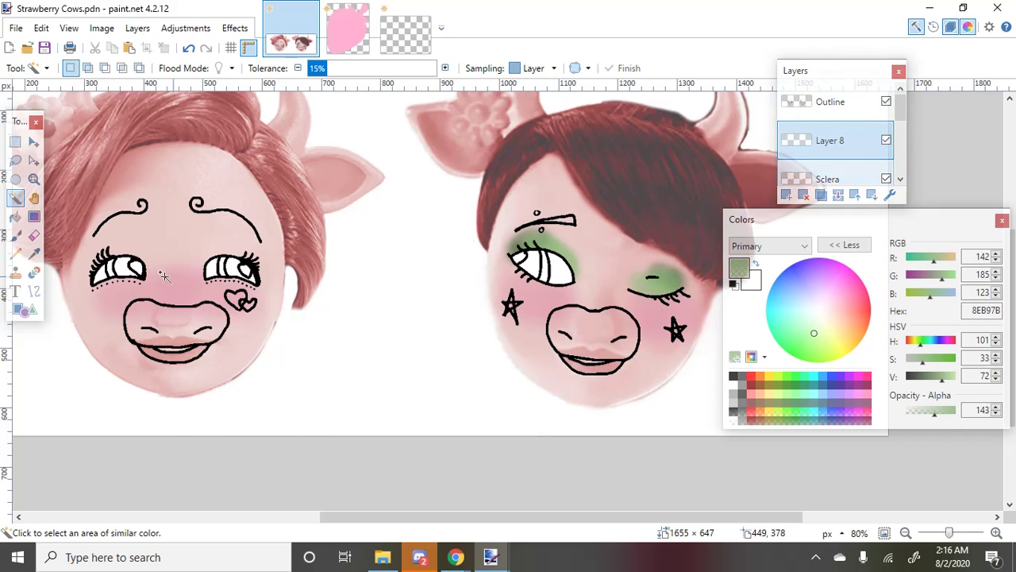
scroll(117, 270, up, 4)
scroll(105, 226, down, 3)
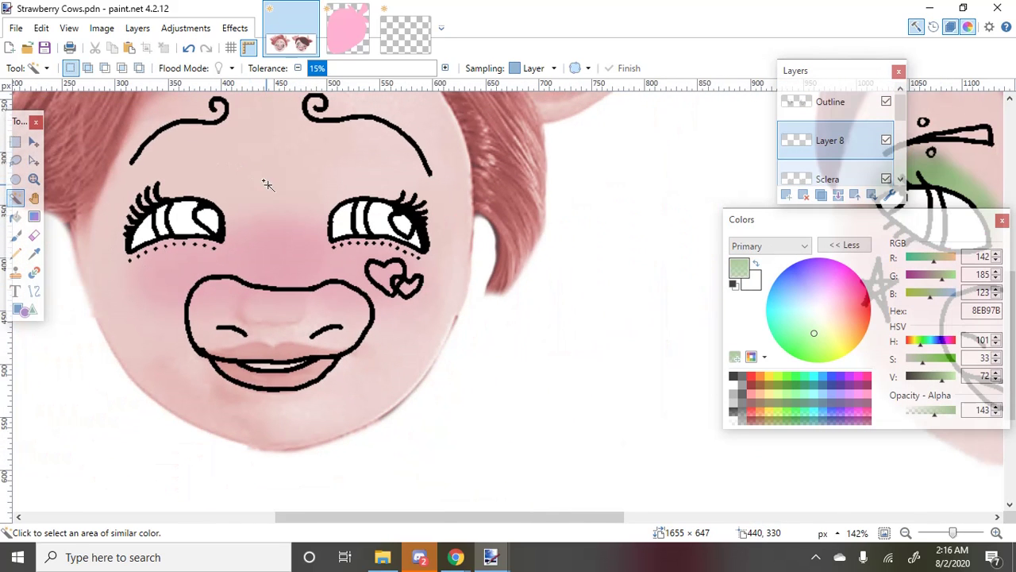
Set the paintbrush width to 8 px and the primary colour to muted purple B775AE at full opacity
click(15, 235)
scroll(131, 219, up, 3)
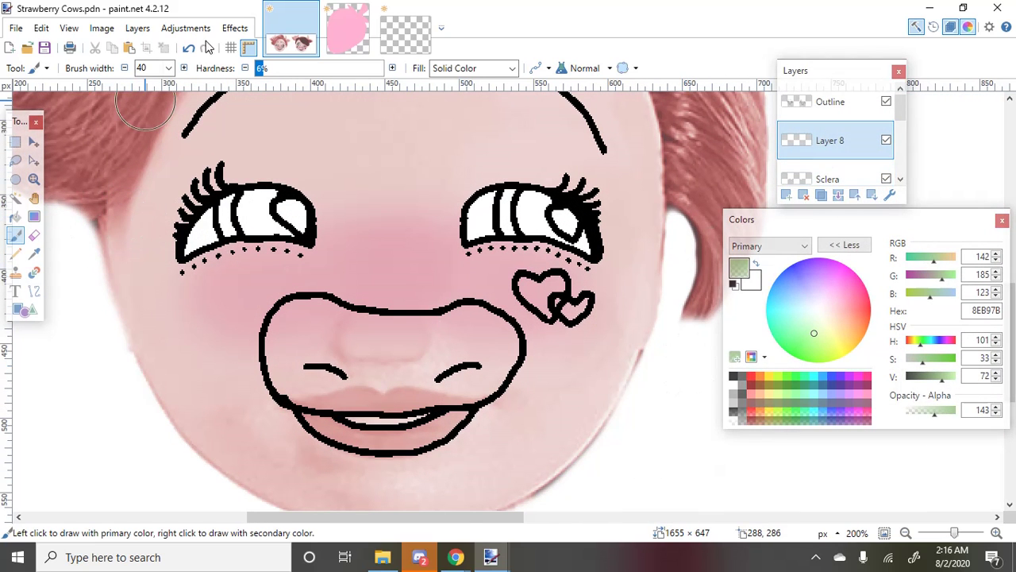
click(168, 68)
scroll(166, 109, up, 2)
click(165, 103)
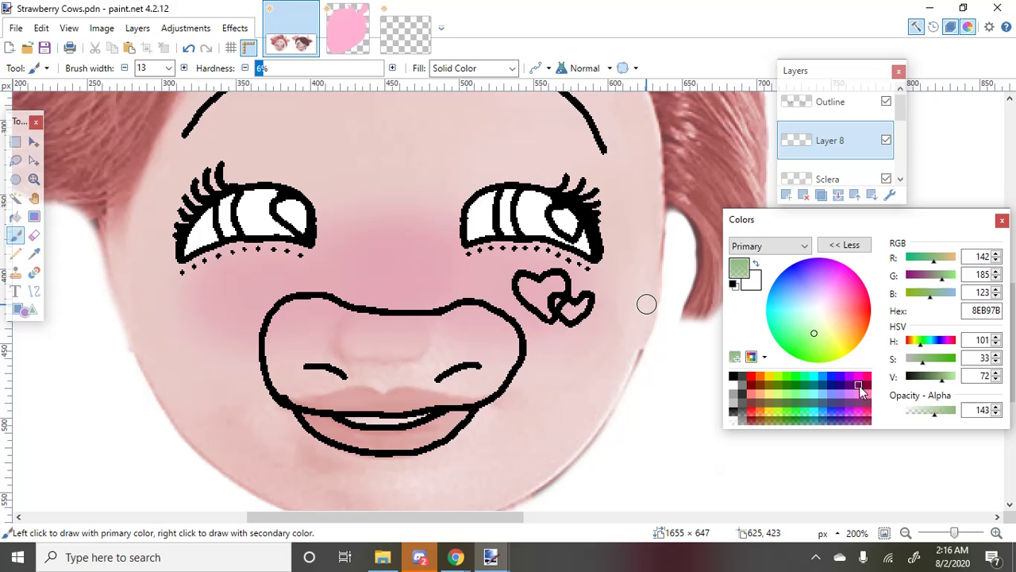
click(859, 386)
drag(956, 362, 941, 378)
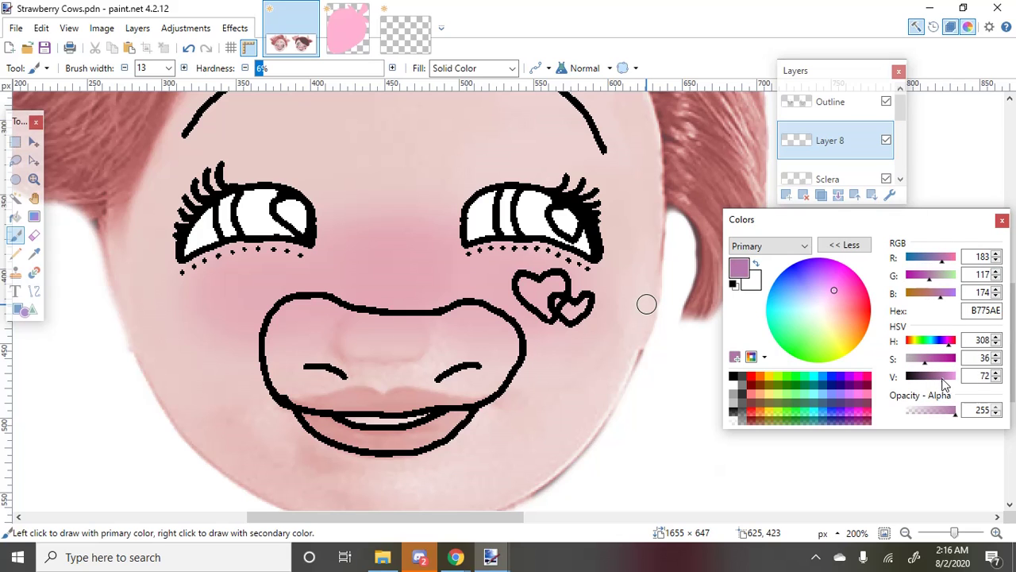
click(168, 67)
click(167, 103)
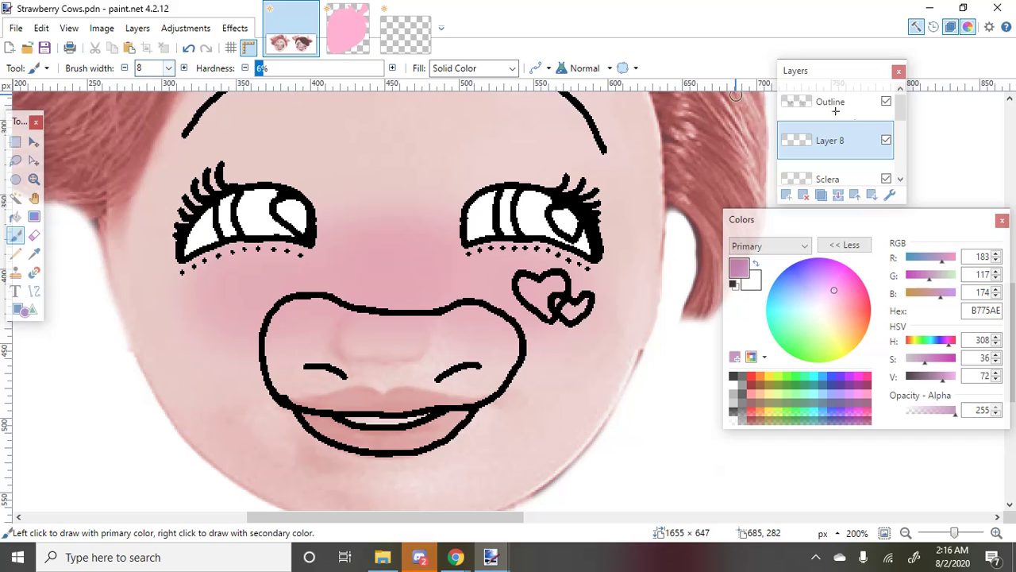
Move the new layer above Outline and fill the iris of the first face's left-hand eye with purple
drag(835, 111, 803, 118)
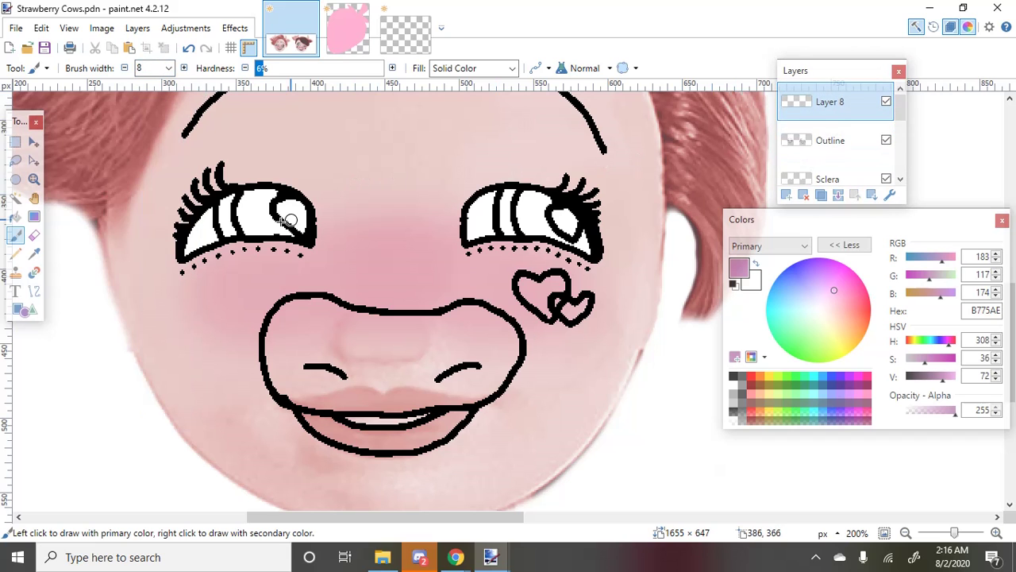
scroll(187, 233, up, 3)
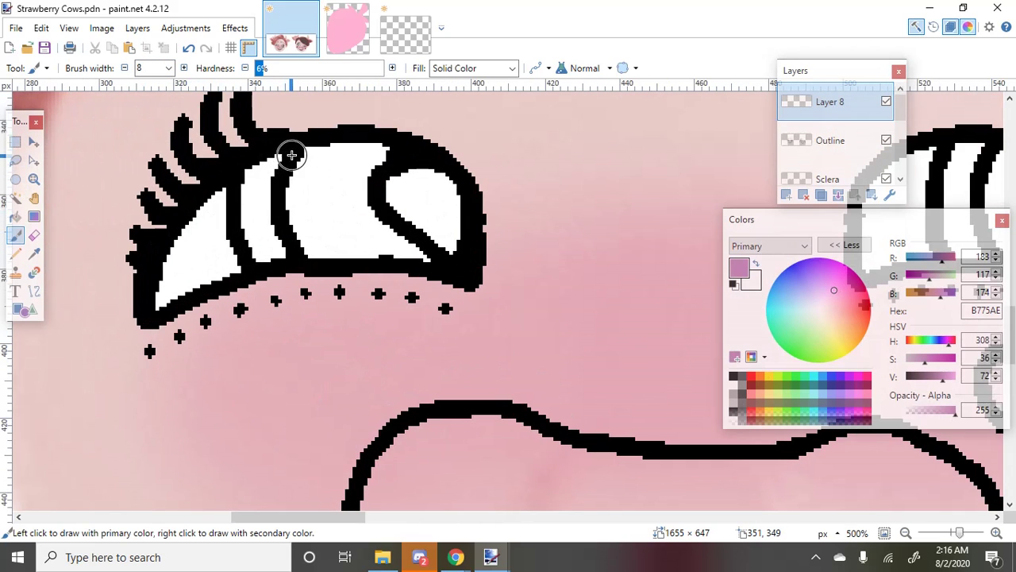
mouse_move(287, 159)
mouse_down()
mouse_move(285, 215)
mouse_move(305, 247)
mouse_move(243, 261)
mouse_move(234, 204)
mouse_move(274, 164)
mouse_move(264, 230)
mouse_move(248, 194)
mouse_up()
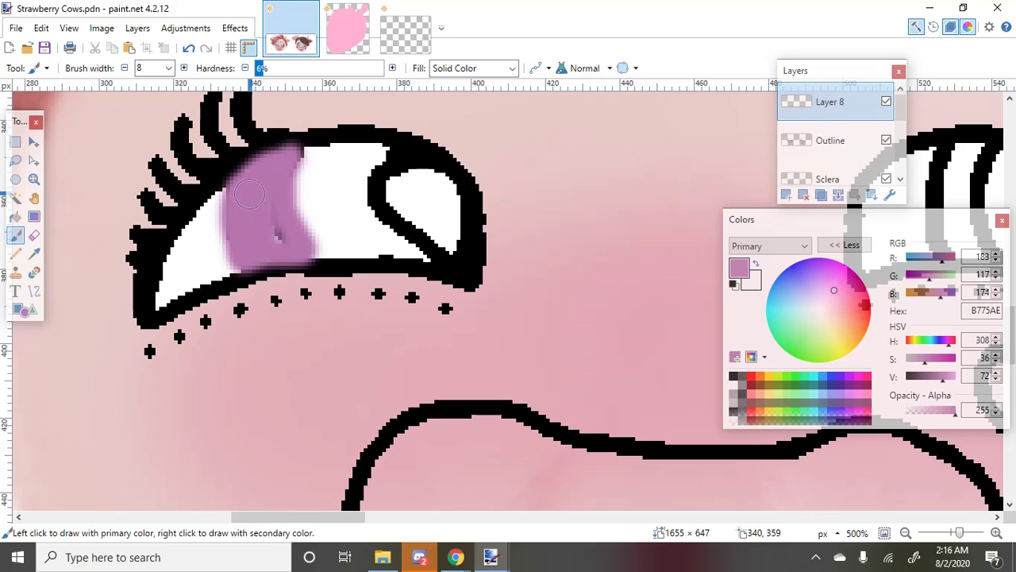
drag(248, 231, 245, 249)
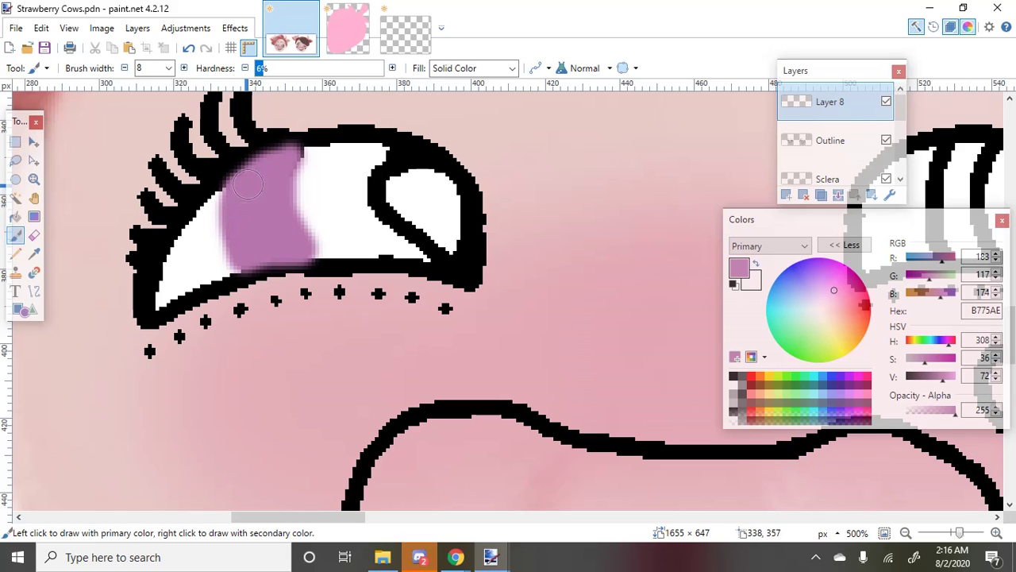
drag(248, 184, 300, 152)
scroll(195, 213, down, 3)
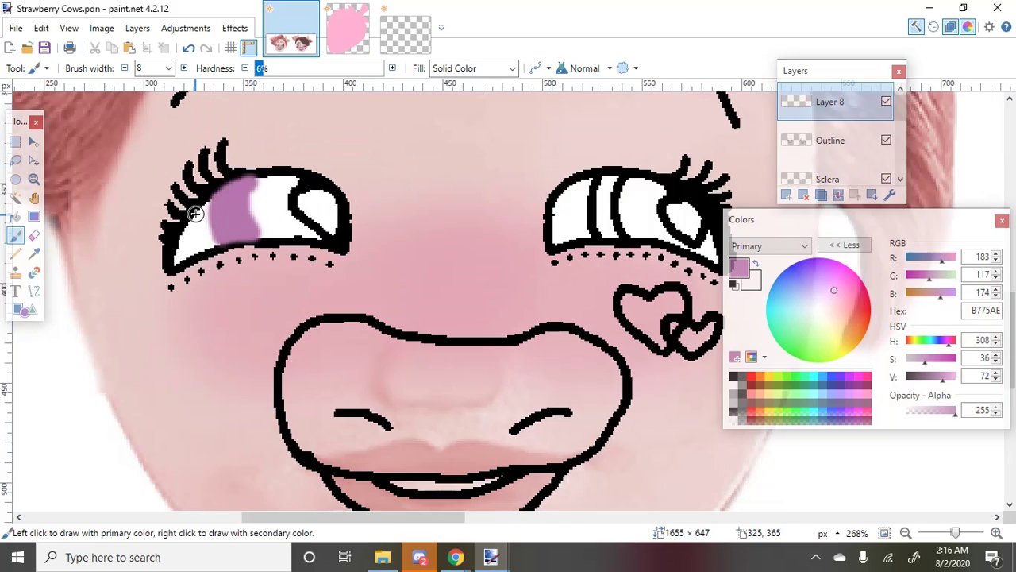
Paint the iris band of the first face's right-hand eye in the same purple
scroll(195, 213, down, 3)
scroll(451, 165, up, 6)
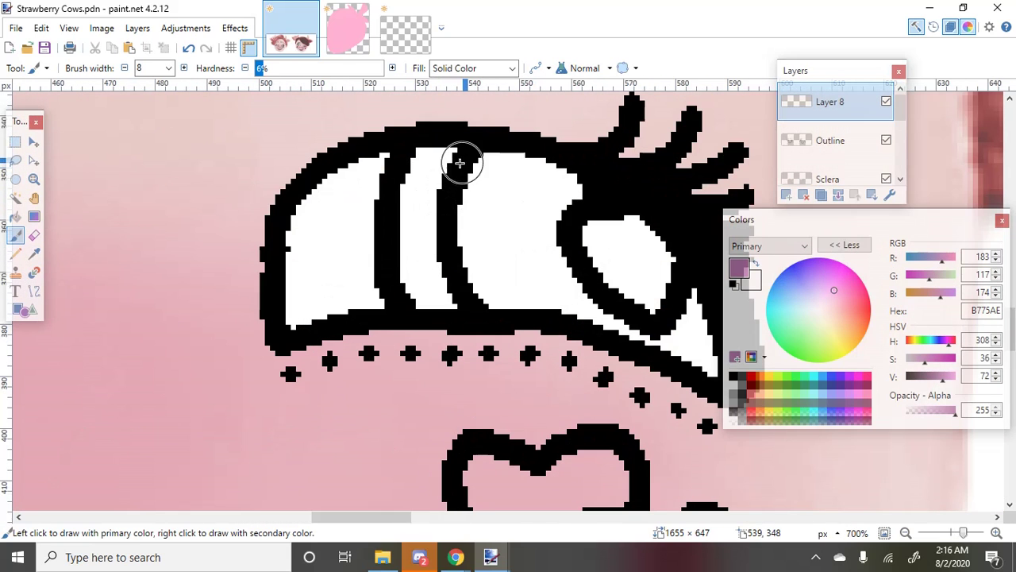
click(463, 168)
mouse_move(463, 168)
mouse_down()
mouse_move(447, 256)
mouse_move(473, 294)
mouse_move(410, 297)
mouse_move(447, 295)
mouse_move(393, 295)
mouse_move(386, 198)
mouse_move(408, 158)
mouse_move(443, 159)
mouse_move(413, 199)
mouse_move(421, 273)
mouse_move(395, 234)
mouse_move(422, 176)
mouse_up()
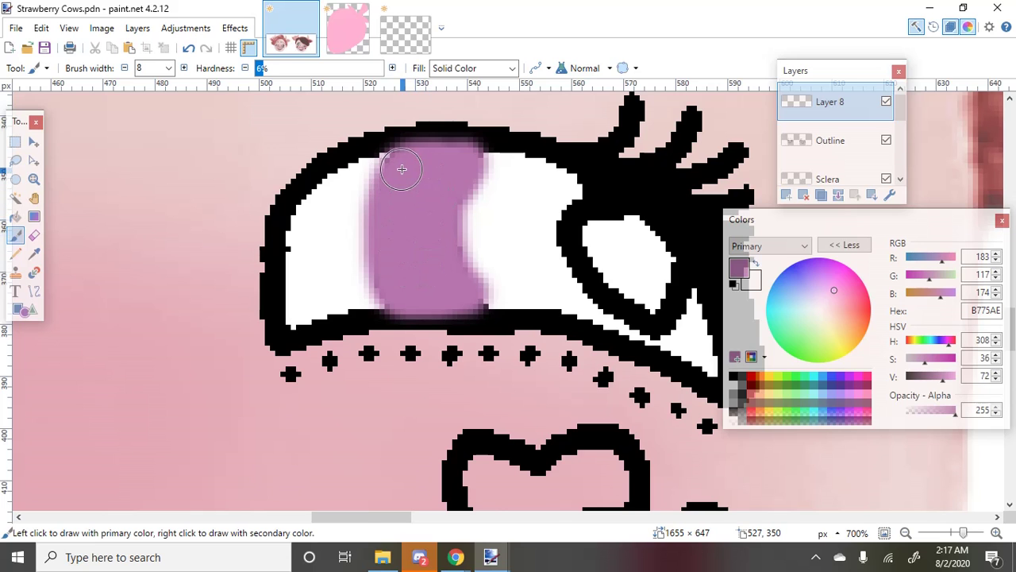
scroll(401, 250, down, 3)
scroll(400, 250, down, 4)
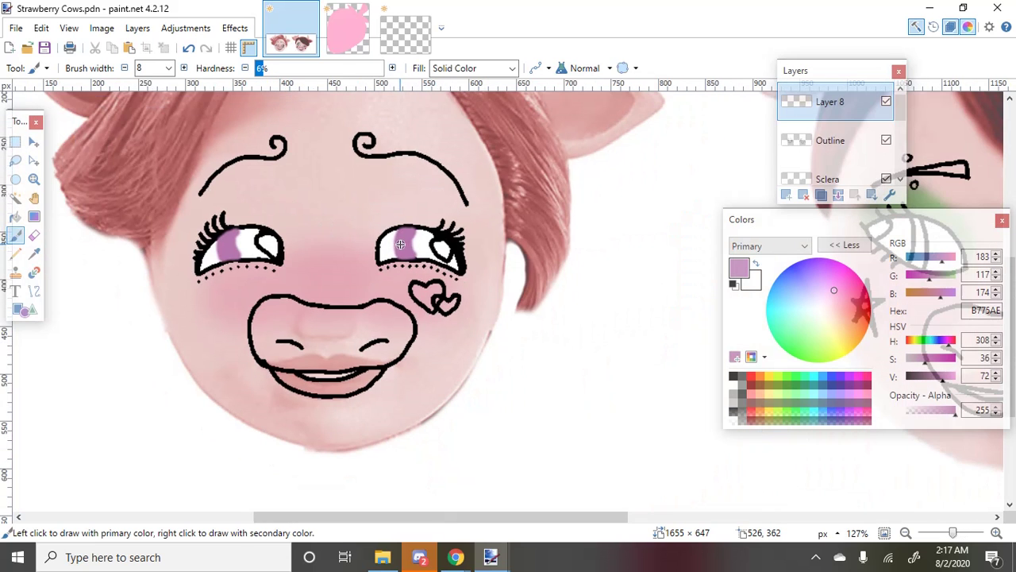
scroll(246, 249, down, 4)
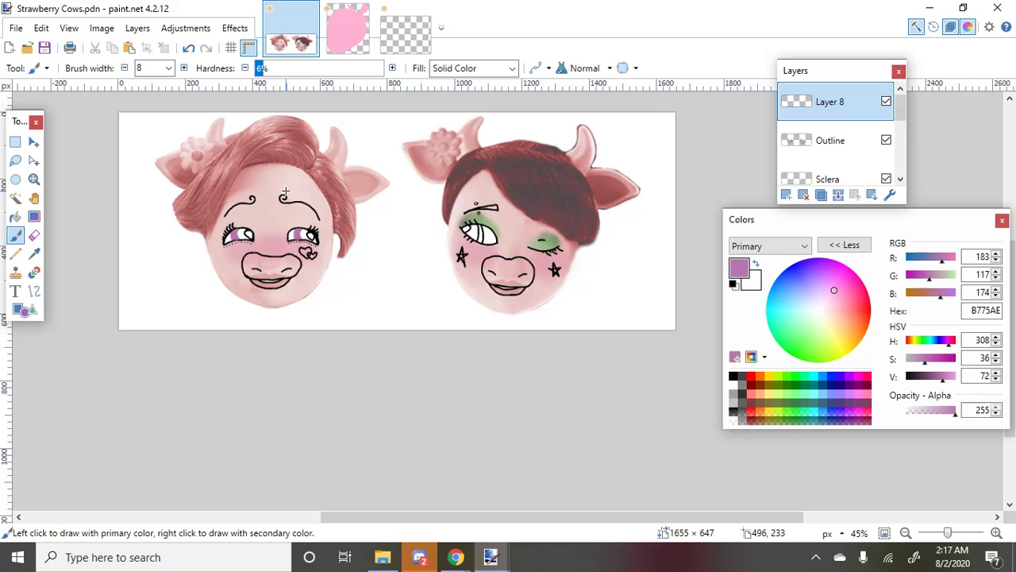
Set the primary colour to brown 7C5F4C and fill the iris of the second face's open eye
scroll(448, 233, up, 6)
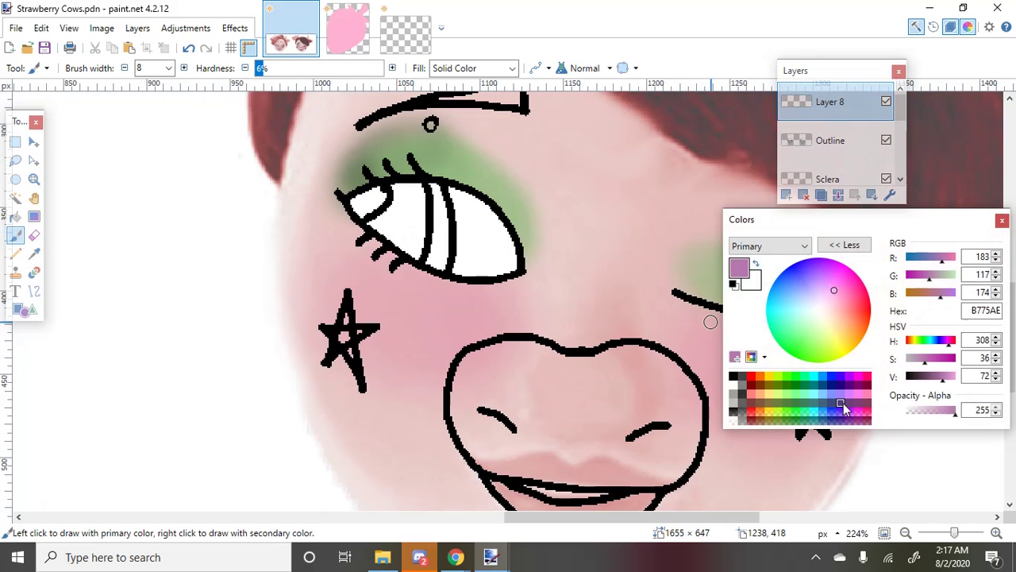
click(760, 386)
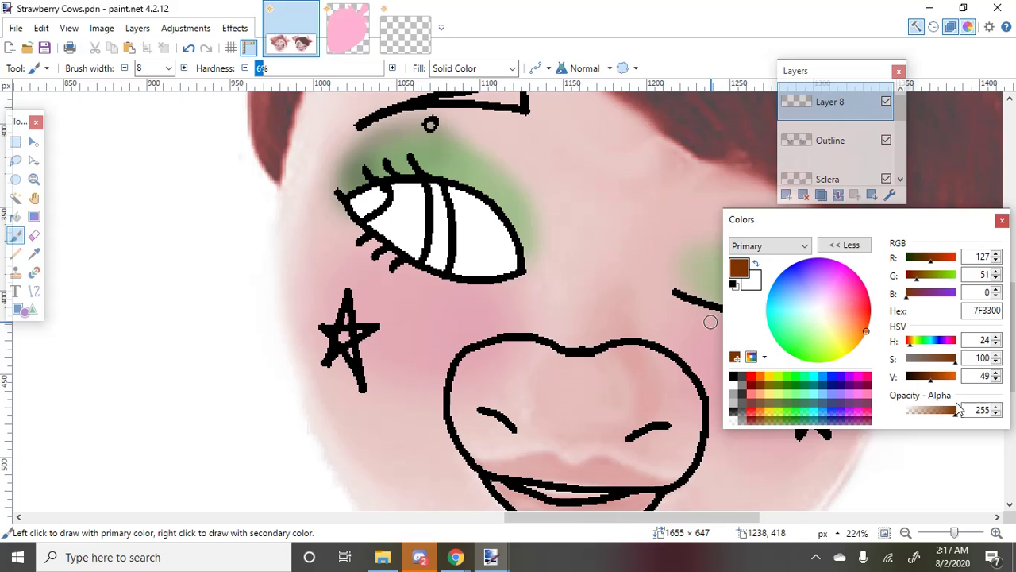
click(927, 360)
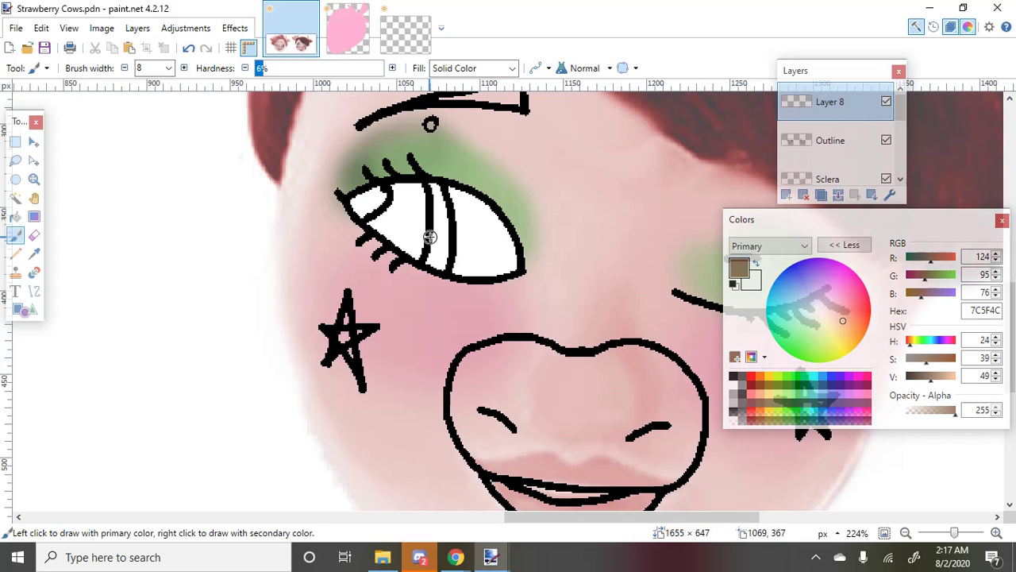
scroll(431, 267, up, 3)
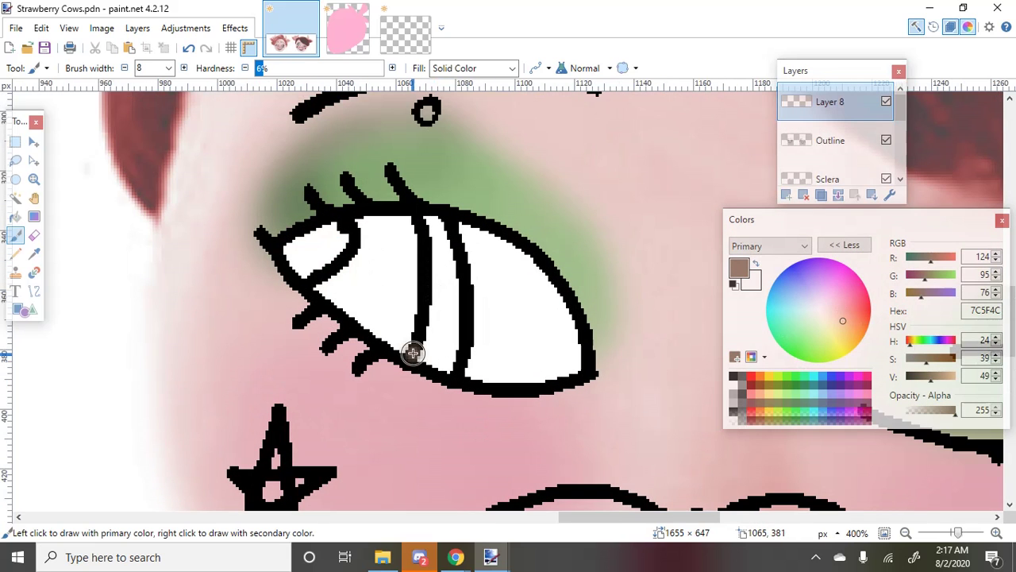
mouse_move(409, 355)
mouse_down()
mouse_move(430, 292)
mouse_move(422, 329)
mouse_move(431, 272)
mouse_move(420, 224)
mouse_move(443, 229)
mouse_move(462, 274)
mouse_move(465, 365)
mouse_move(448, 372)
mouse_move(418, 356)
mouse_move(446, 368)
mouse_move(444, 299)
mouse_move(434, 357)
mouse_move(451, 351)
mouse_move(435, 364)
mouse_move(461, 351)
mouse_move(445, 246)
mouse_move(462, 288)
mouse_move(456, 230)
mouse_move(418, 224)
mouse_move(422, 325)
mouse_move(407, 349)
mouse_up()
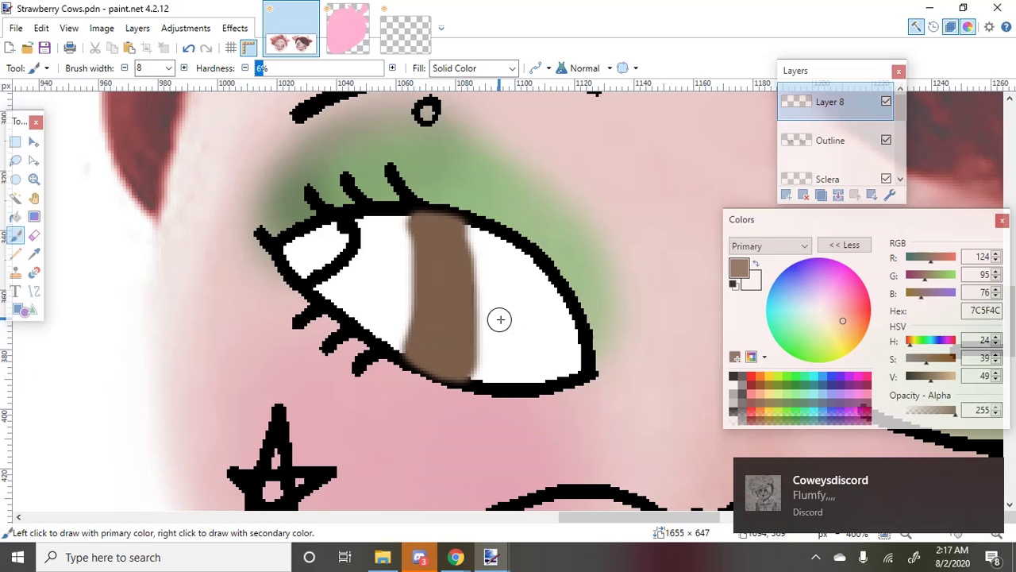
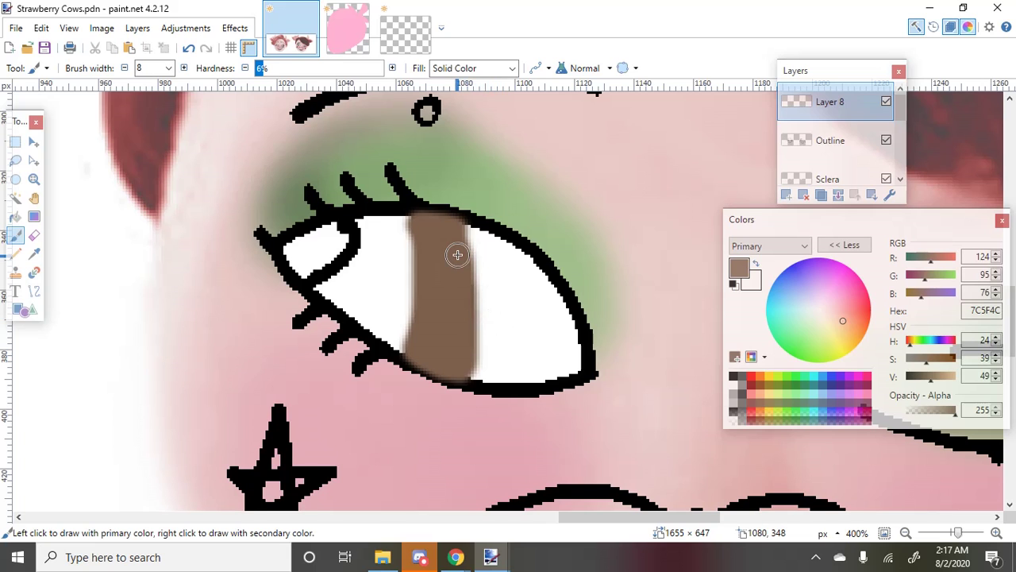
Set the eraser to 25 px width and 36% hardness and trim the inner-left edge of the second face's brown iris
scroll(456, 256, down, 1)
scroll(456, 256, up, 2)
click(34, 235)
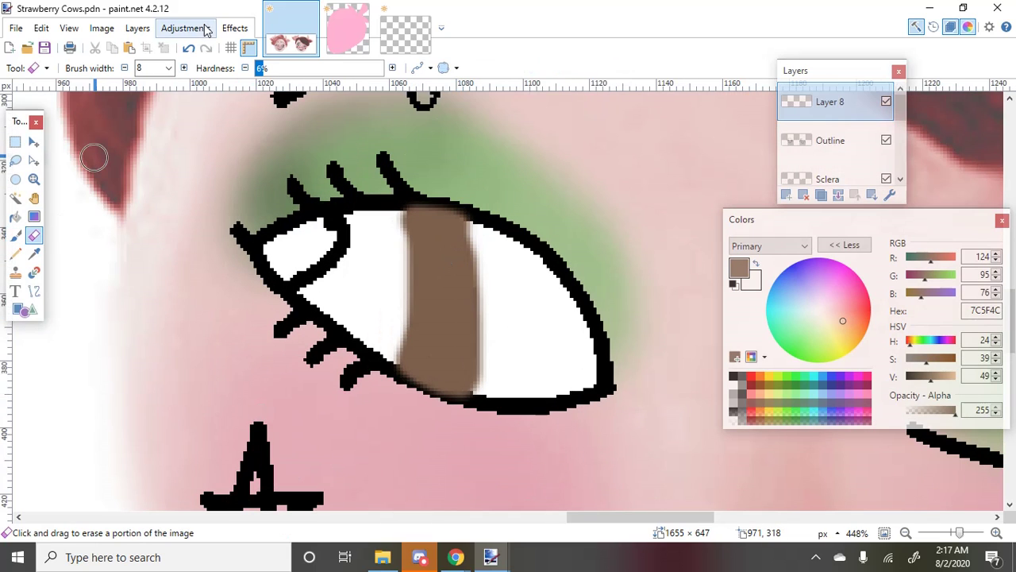
click(169, 67)
click(155, 251)
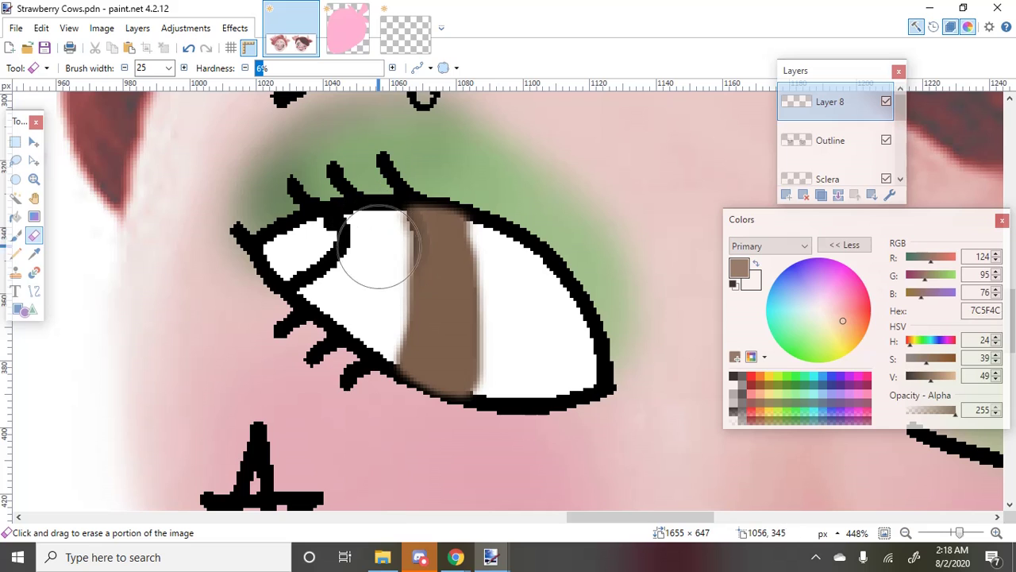
click(302, 73)
mouse_move(373, 222)
mouse_down()
mouse_move(362, 227)
mouse_move(386, 273)
mouse_move(349, 355)
mouse_up()
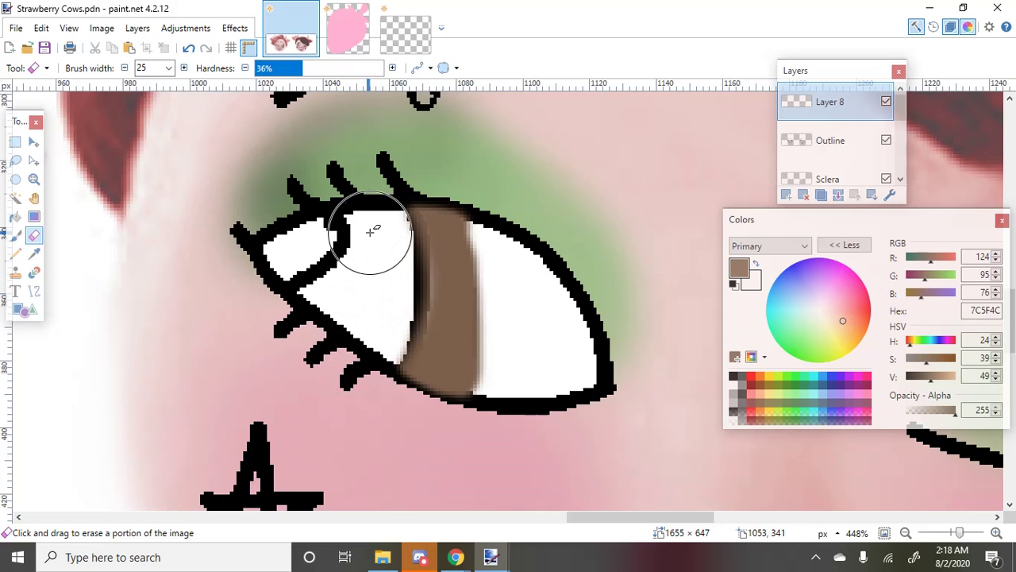
scroll(363, 227, down, 7)
scroll(456, 178, down, 3)
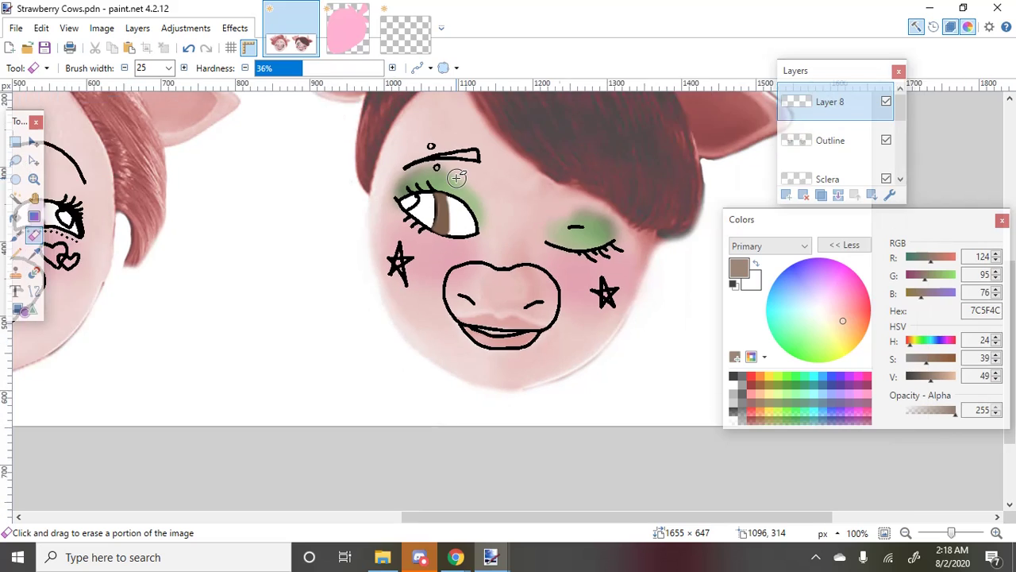
Hide Layer 8, make the Outline layer active, and set the secondary colour to bright magenta for the Pencil
scroll(112, 197, up, 1)
scroll(219, 170, up, 5)
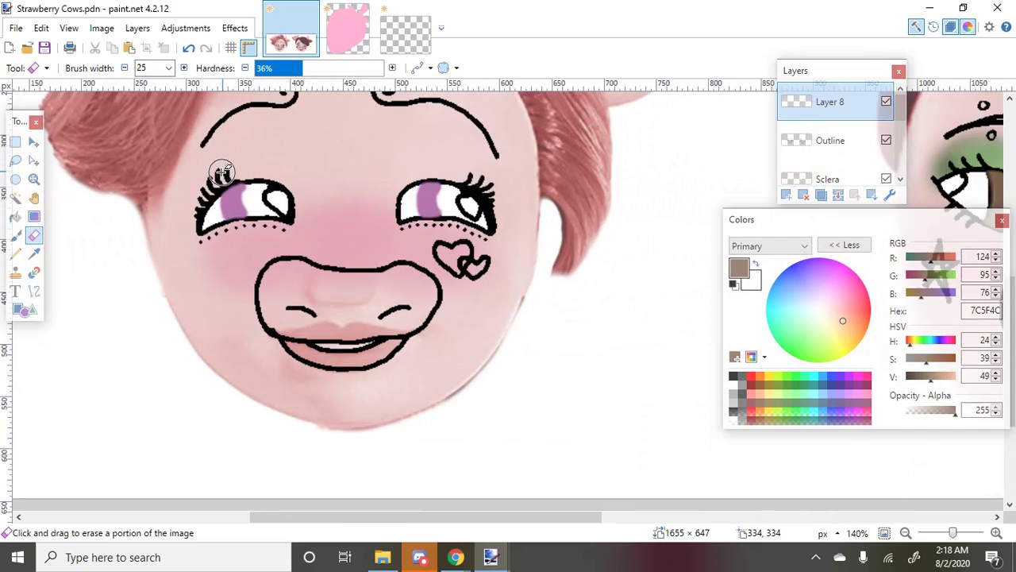
click(15, 197)
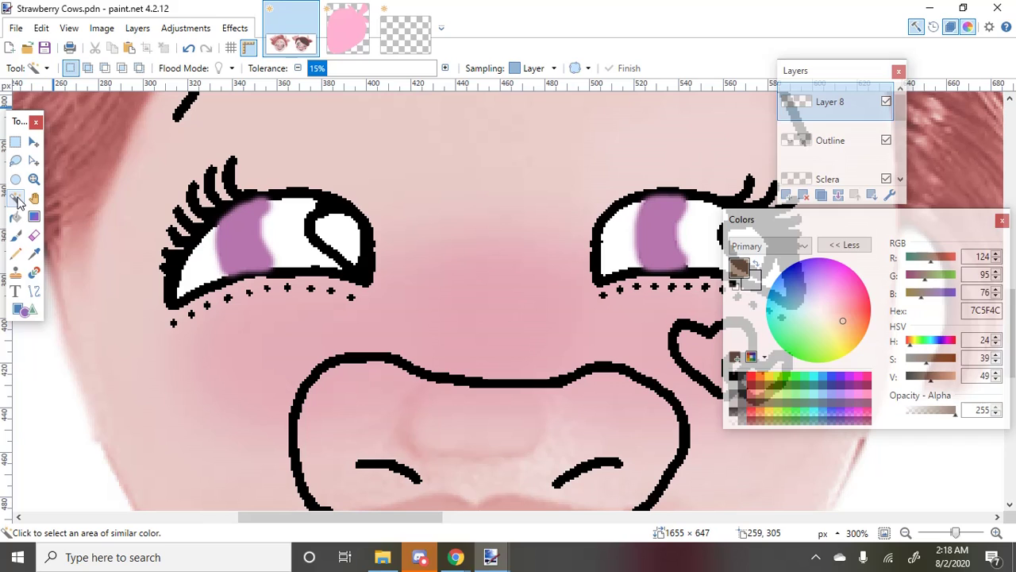
click(886, 101)
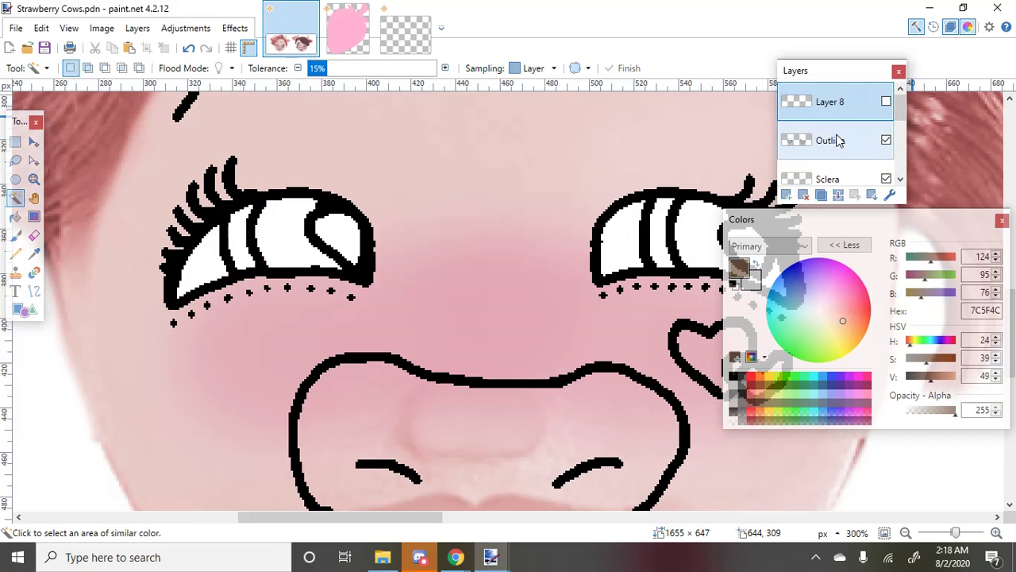
click(846, 165)
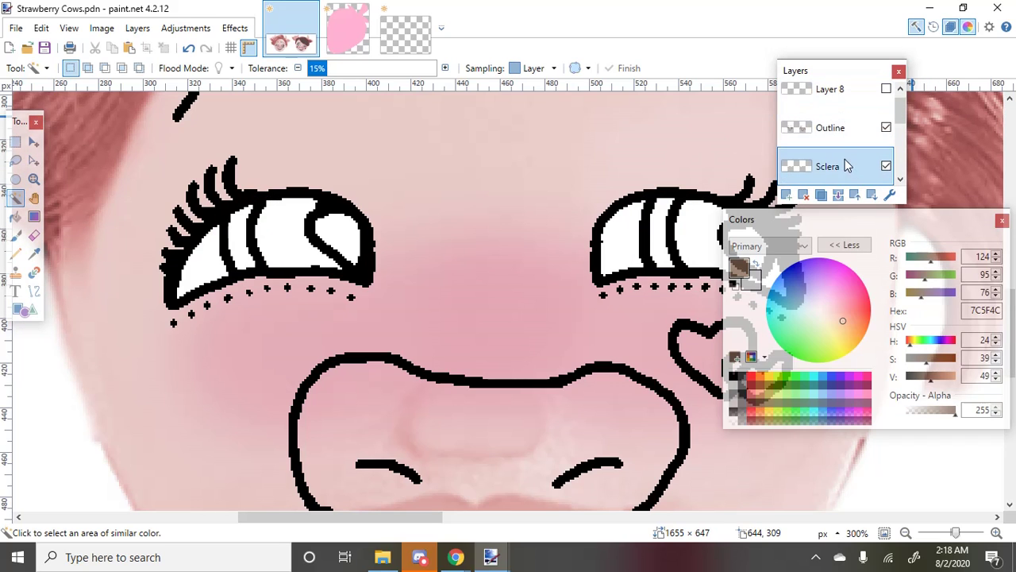
click(833, 131)
click(15, 253)
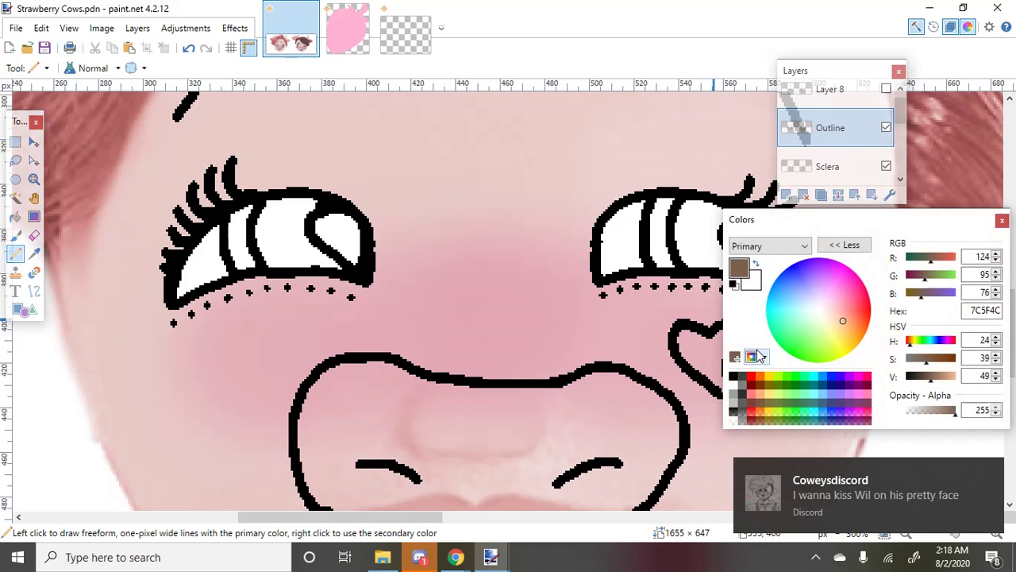
scroll(413, 292, up, 5)
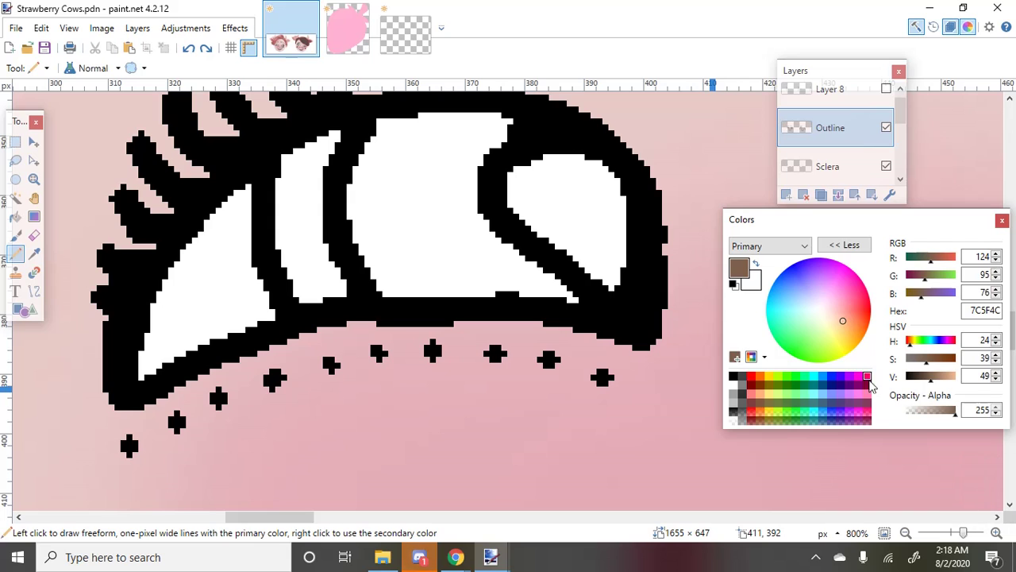
right_click(861, 377)
Draw magenta pencil breaks where the iris lines meet the eye outline in the first face's left-hand eye
drag(280, 307, 302, 300)
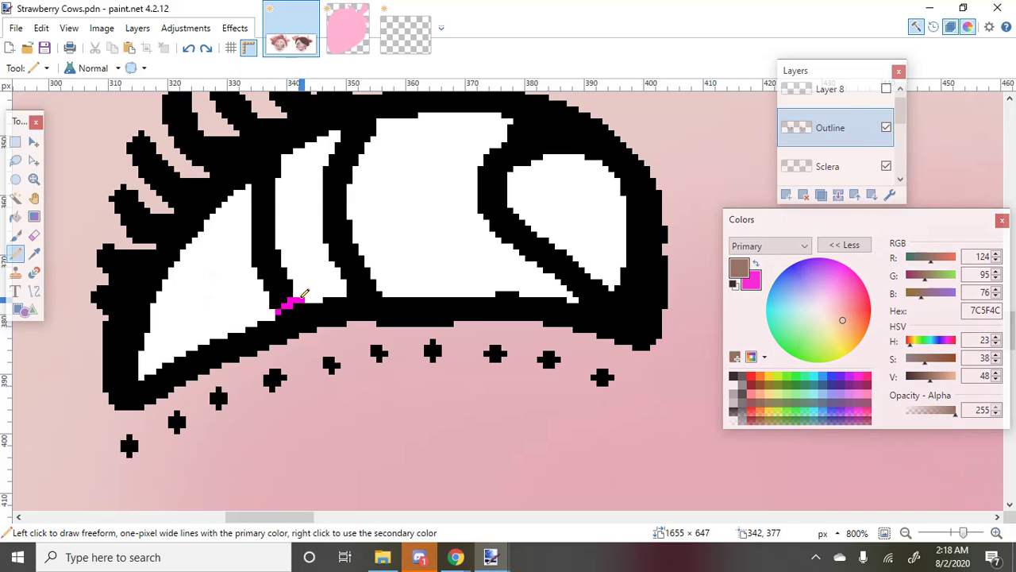
drag(255, 180, 278, 155)
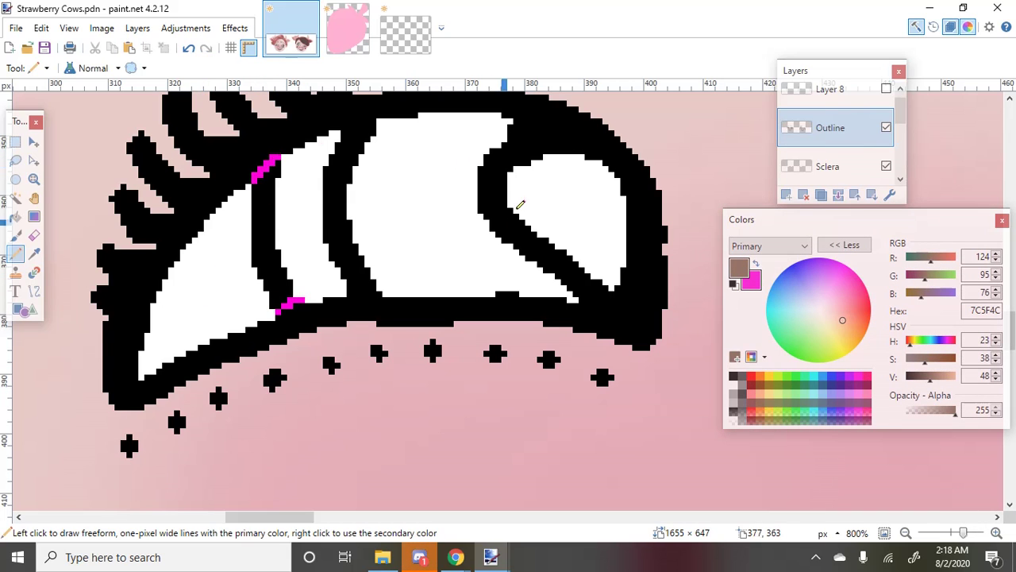
scroll(424, 224, up, 1)
drag(337, 215, 368, 202)
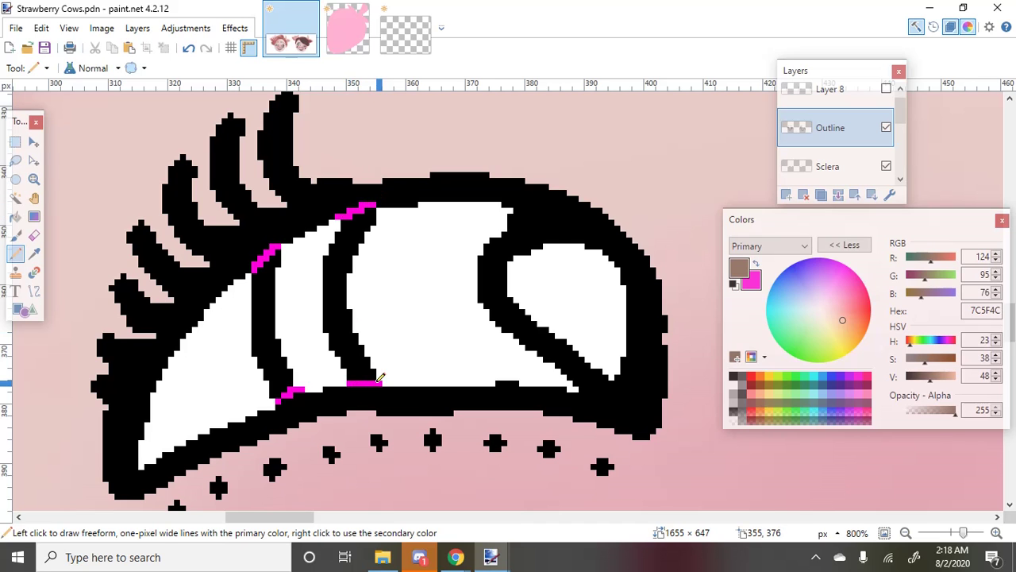
Draw magenta pencil breaks at both ends of the iris lines in the first face's right-hand eye
scroll(381, 379, down, 6)
scroll(450, 315, up, 4)
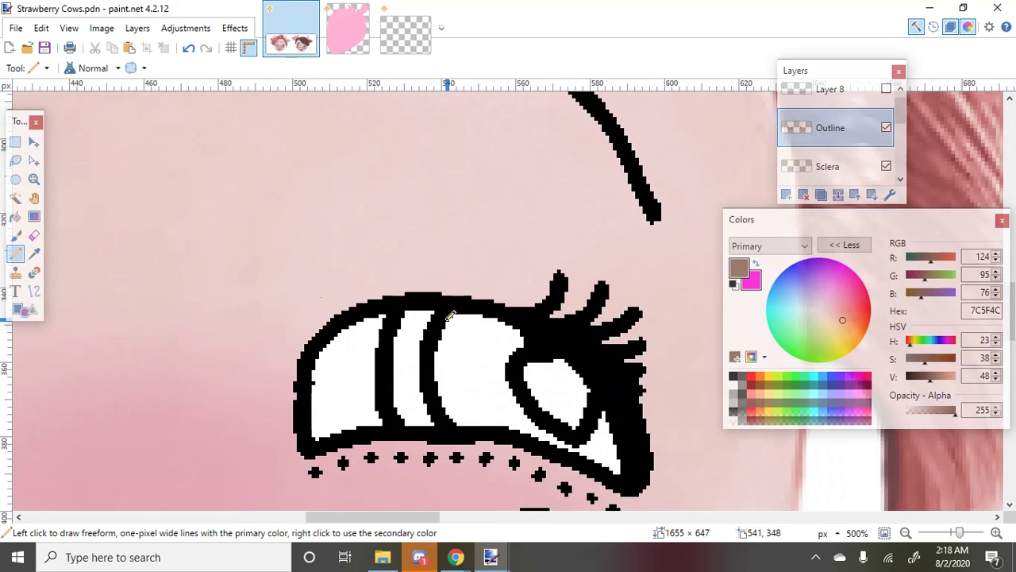
scroll(450, 316, up, 1)
mouse_move(459, 309)
mouse_down()
mouse_move(431, 309)
mouse_move(450, 307)
mouse_up()
scroll(436, 332, down, 3)
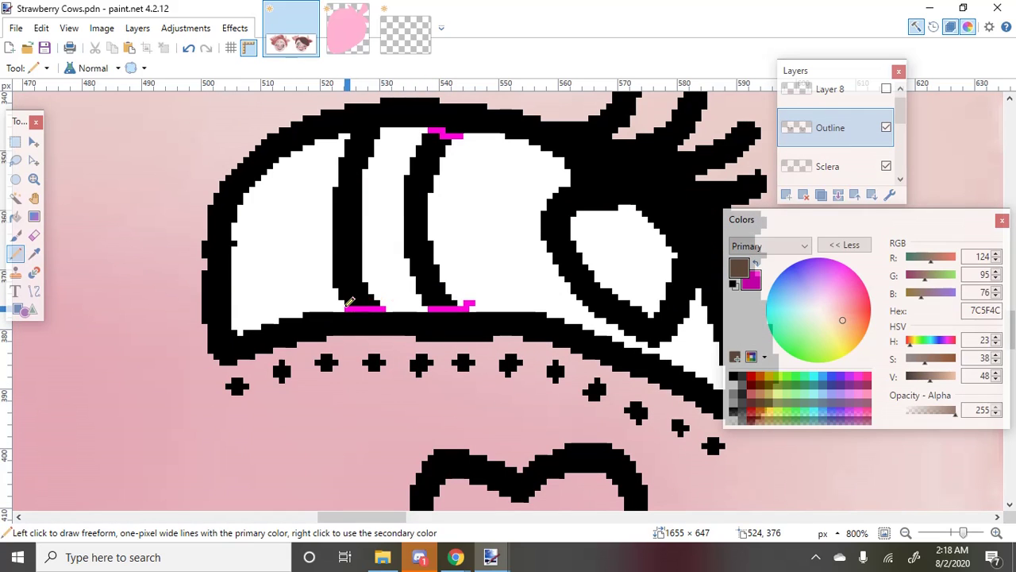
scroll(349, 301, up, 3)
drag(384, 219, 363, 215)
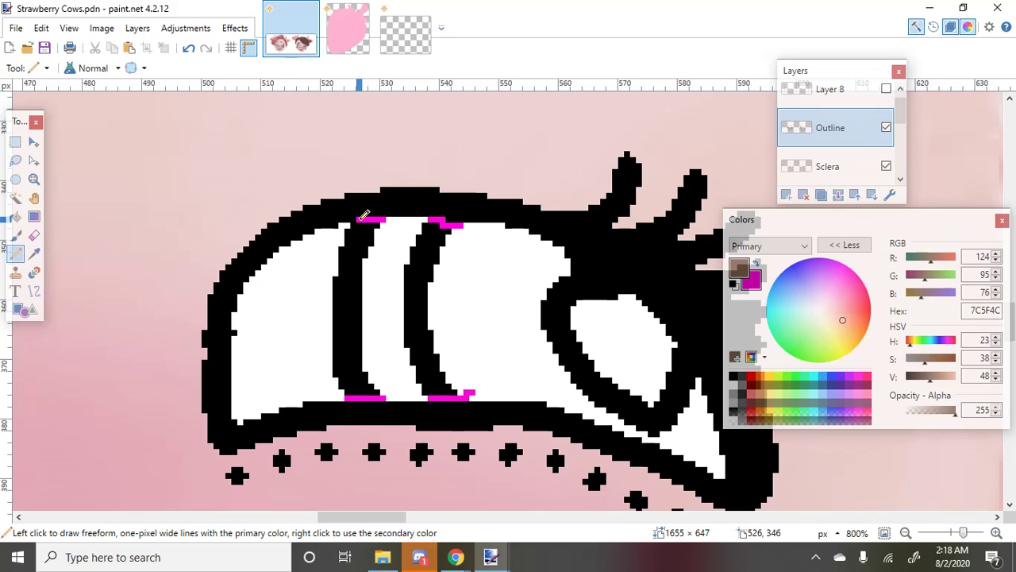
Separate the iris lines from the eye outline in the second face's open eye with magenta pencil pixels
scroll(328, 265, down, 8)
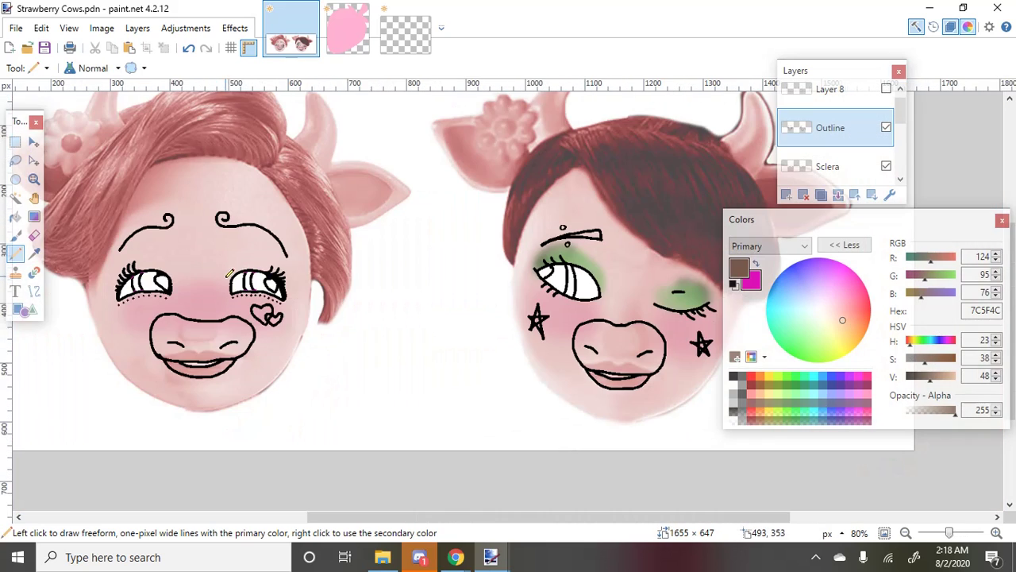
scroll(524, 245, up, 5)
scroll(524, 244, up, 1)
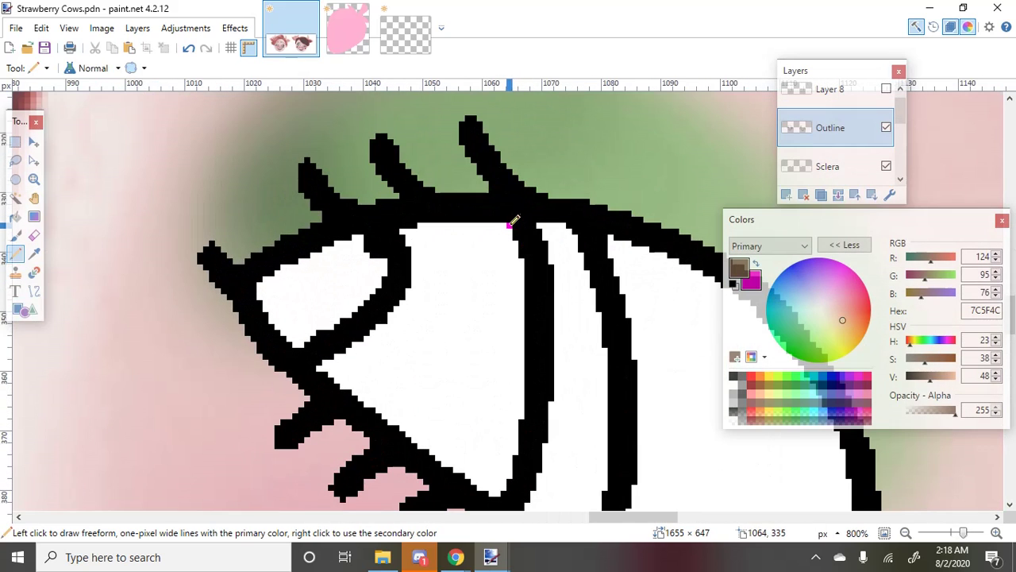
drag(573, 226, 609, 235)
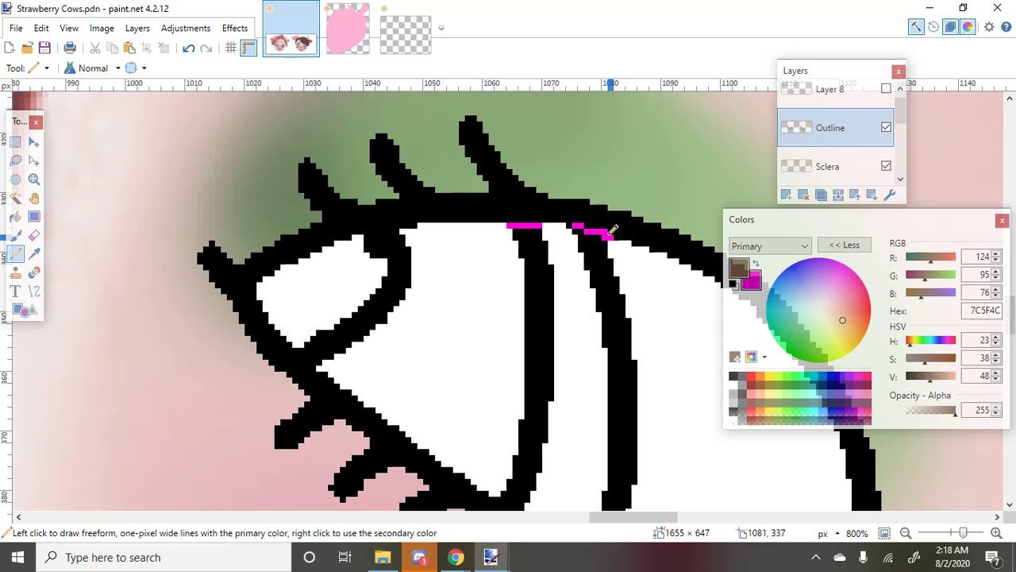
scroll(571, 239, down, 2)
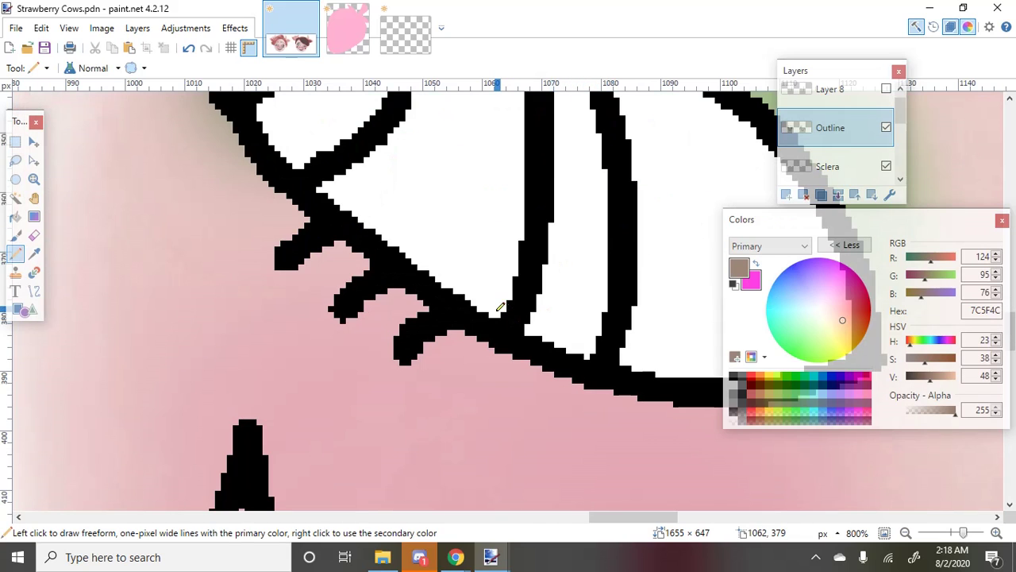
drag(498, 310, 503, 319)
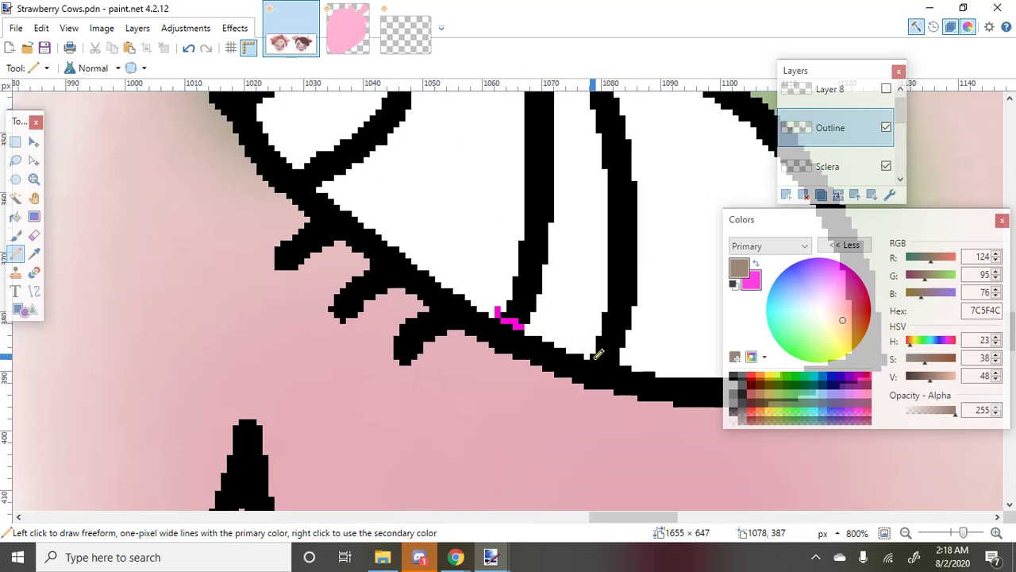
drag(587, 356, 610, 362)
scroll(623, 358, down, 6)
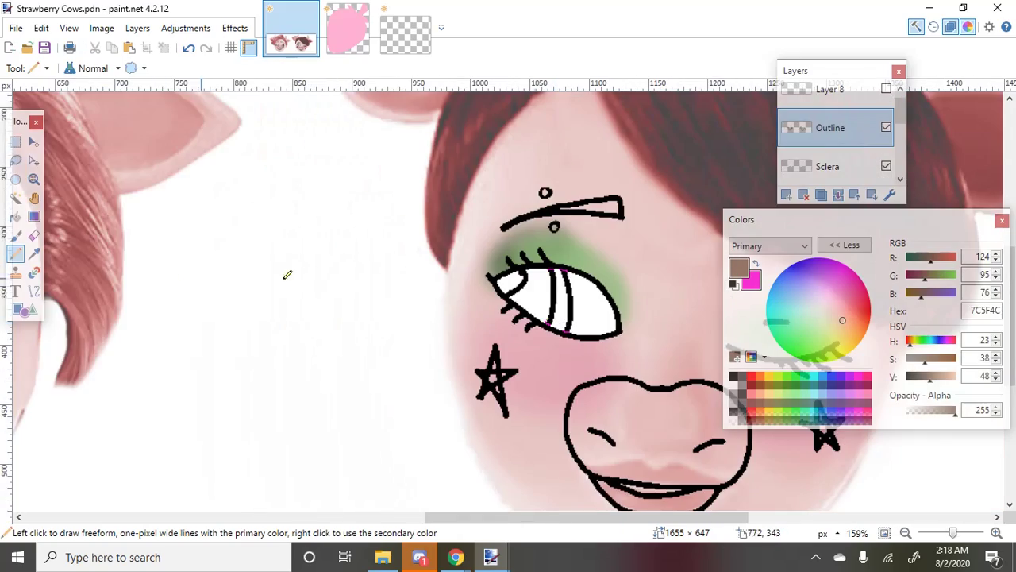
Select the isolated black iris lines in all three open eyes with the Magic Wand, delete them from Outline, and deselect
click(15, 198)
scroll(539, 302, up, 2)
click(578, 326)
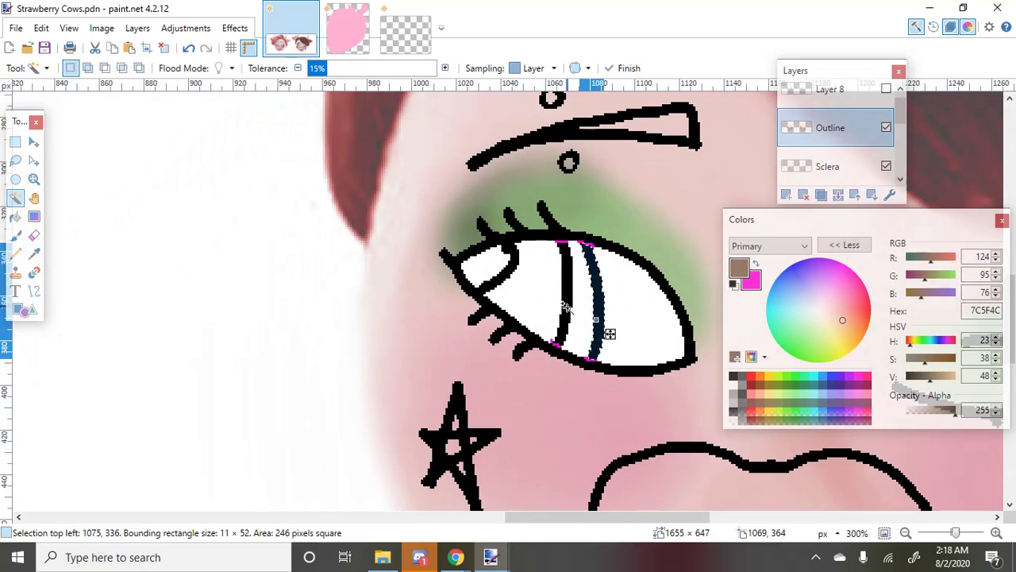
ctrl+click(557, 317)
scroll(571, 317, down, 5)
scroll(205, 328, up, 3)
scroll(95, 310, up, 1)
ctrl+click(133, 313)
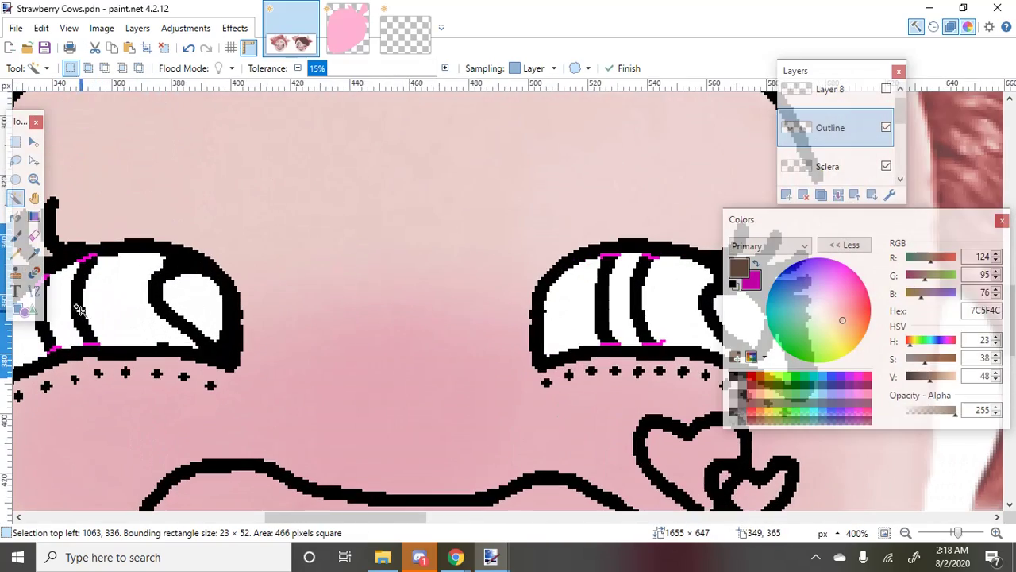
scroll(79, 313, down, 1)
scroll(79, 313, up, 2)
ctrl+click(82, 317)
scroll(82, 317, down, 3)
scroll(399, 291, up, 3)
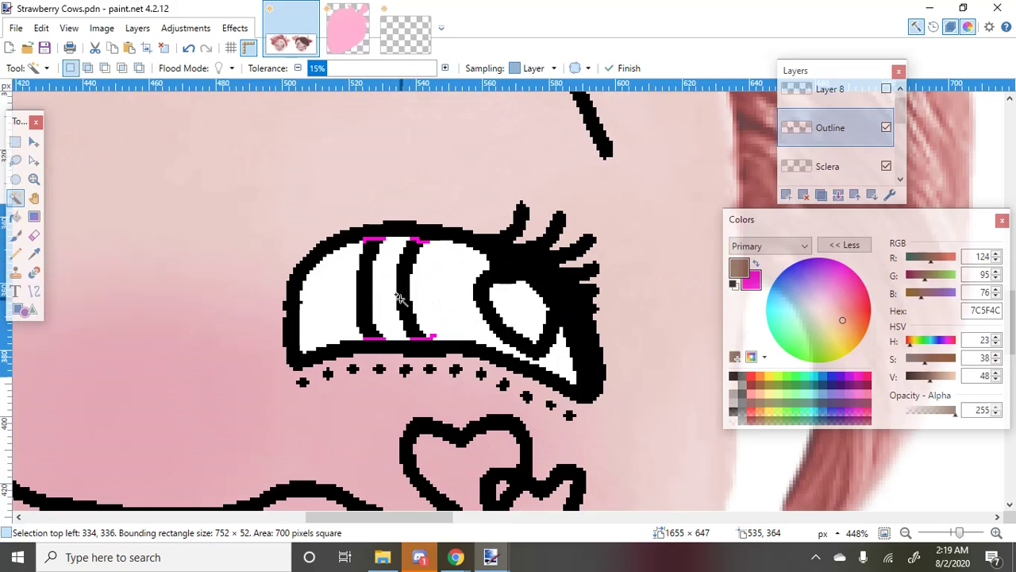
ctrl+click(376, 291)
ctrl+click(408, 295)
key(Delete)
click(404, 257)
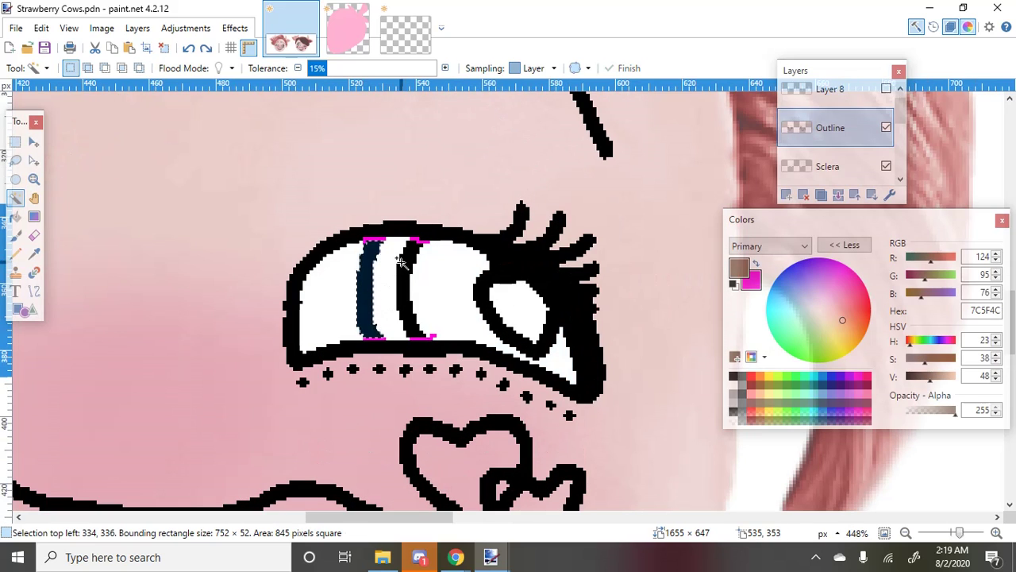
ctrl+click(405, 267)
key(Delete)
key(ctrl+d)
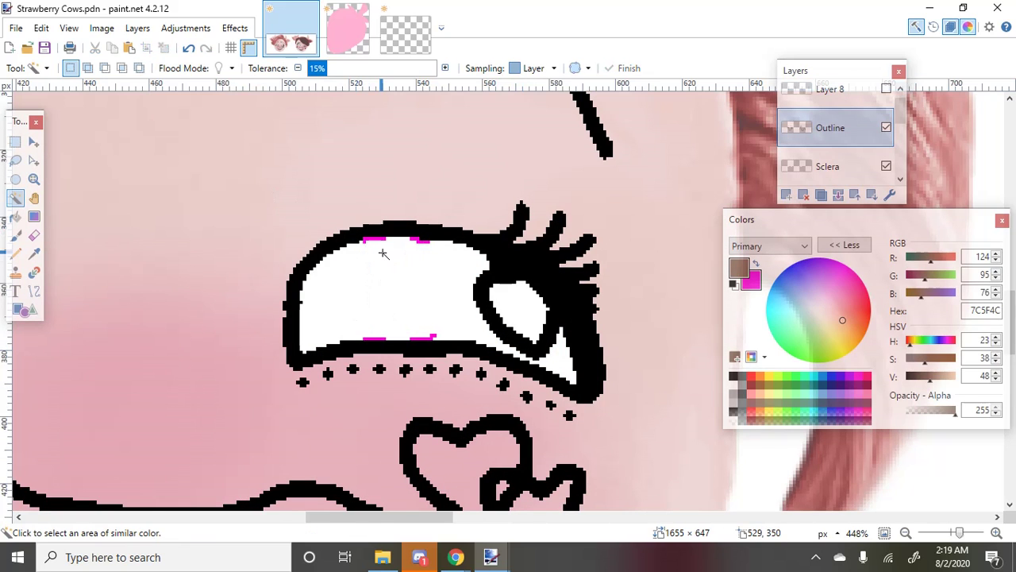
Remove the magenta separator pixels from the Outline layer and make Layer 8 visible again
scroll(383, 252, up, 4)
click(368, 238)
scroll(364, 251, down, 10)
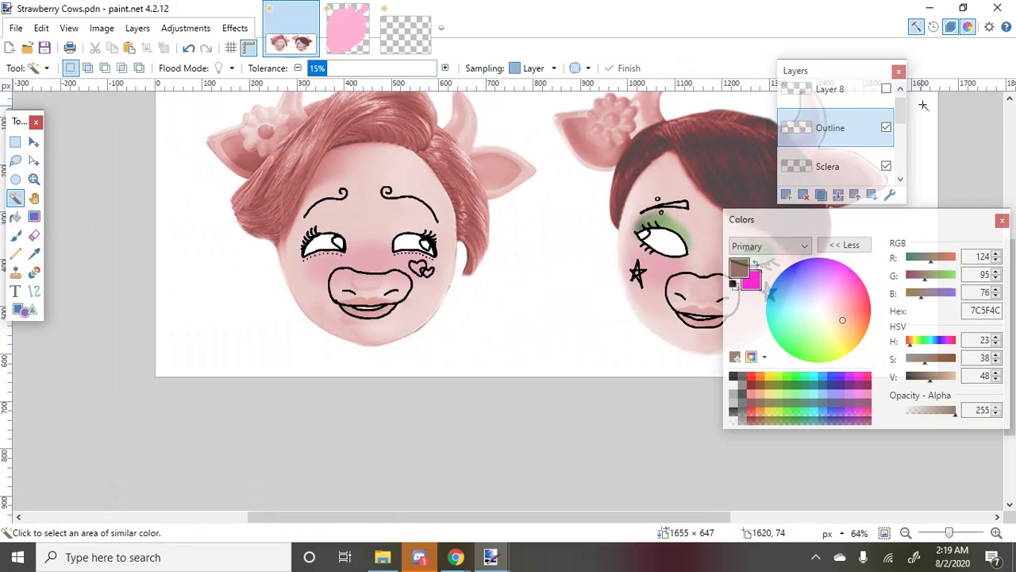
scroll(317, 242, up, 4)
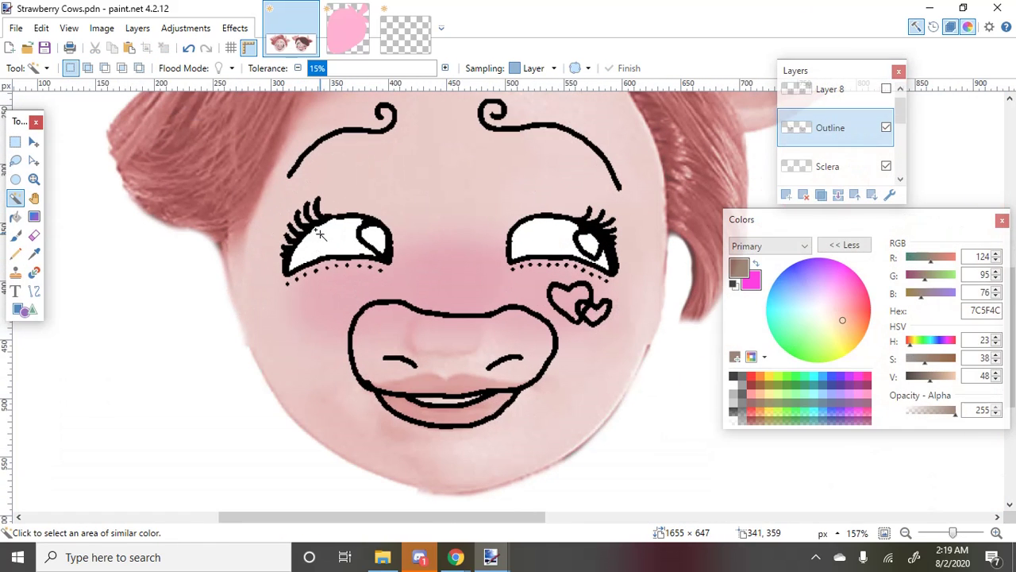
click(886, 89)
scroll(406, 243, down, 1)
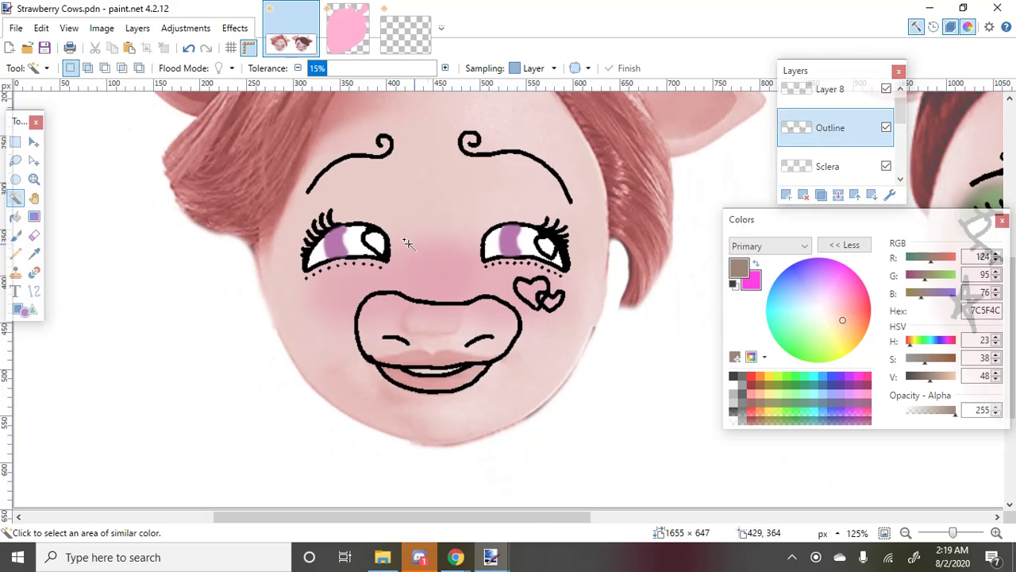
Make Layer 8 active and sample purple B775AE from the first face's iris as the primary colour
scroll(406, 243, up, 3)
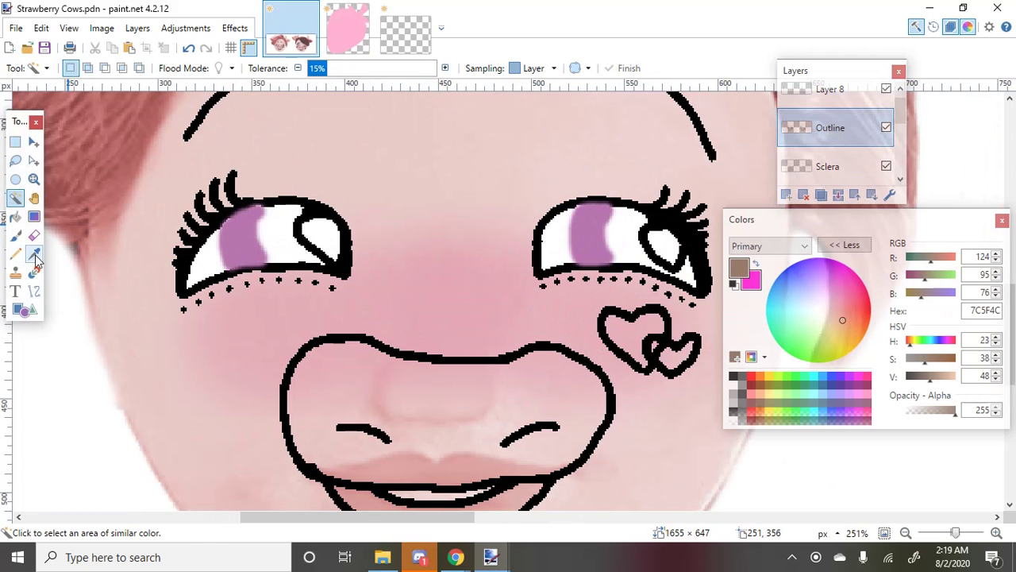
click(35, 254)
scroll(249, 227, up, 1)
click(249, 227)
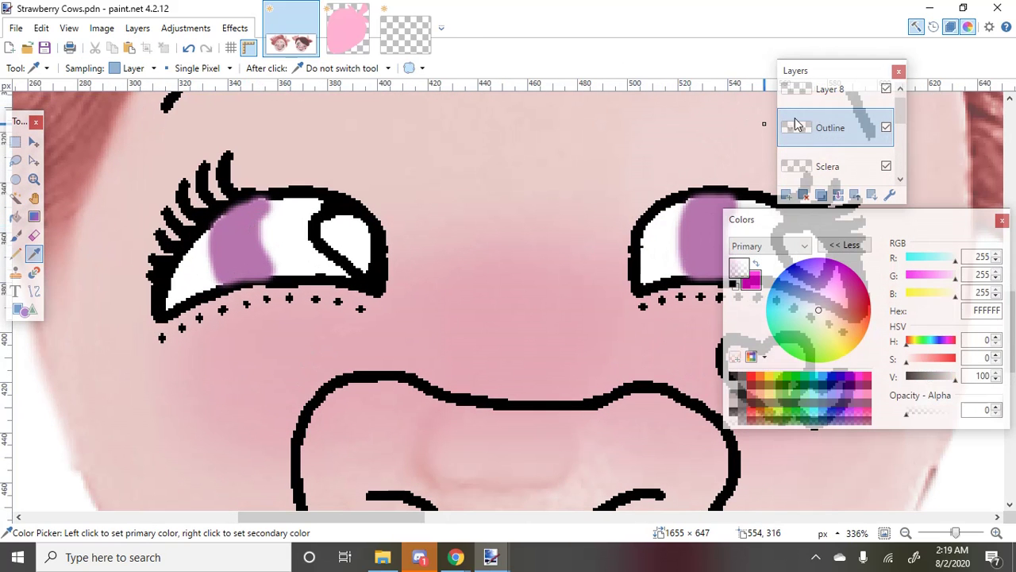
click(834, 97)
click(238, 226)
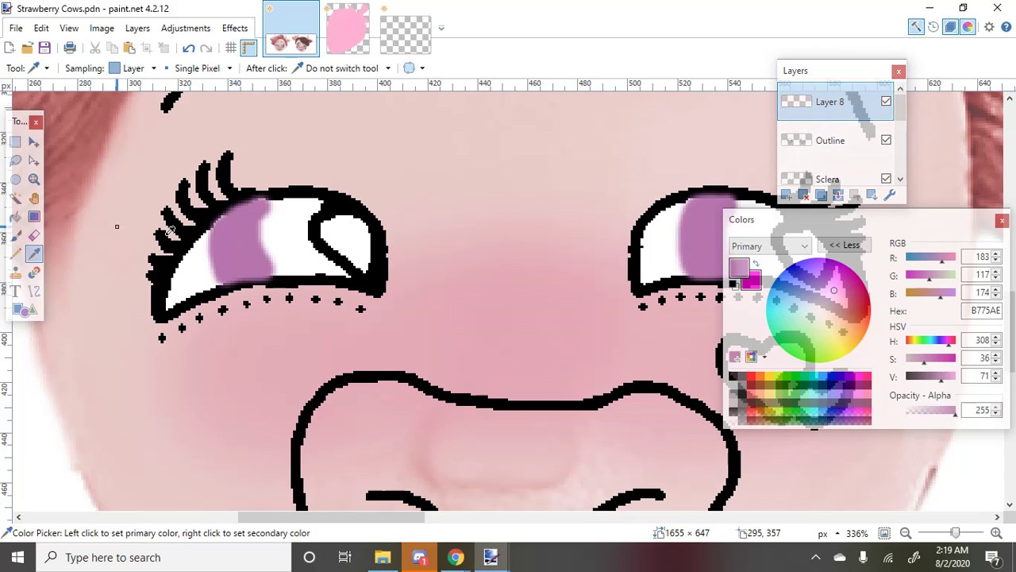
Paint the top of the purple iris up to the outline with a 9 px brush and move Layer 8 below Outline
click(15, 235)
scroll(210, 209, up, 1)
click(169, 68)
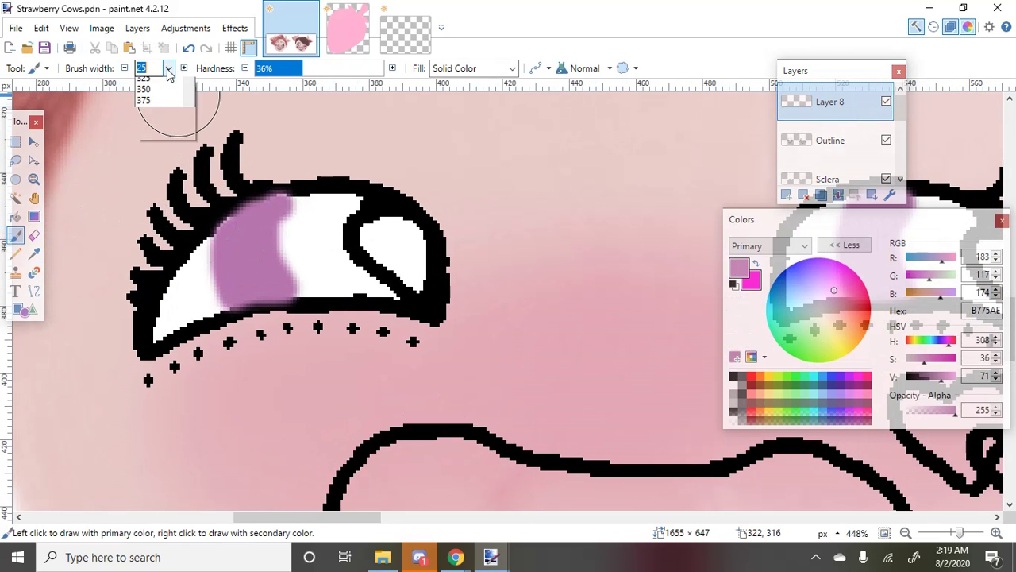
text(9)
key(Return)
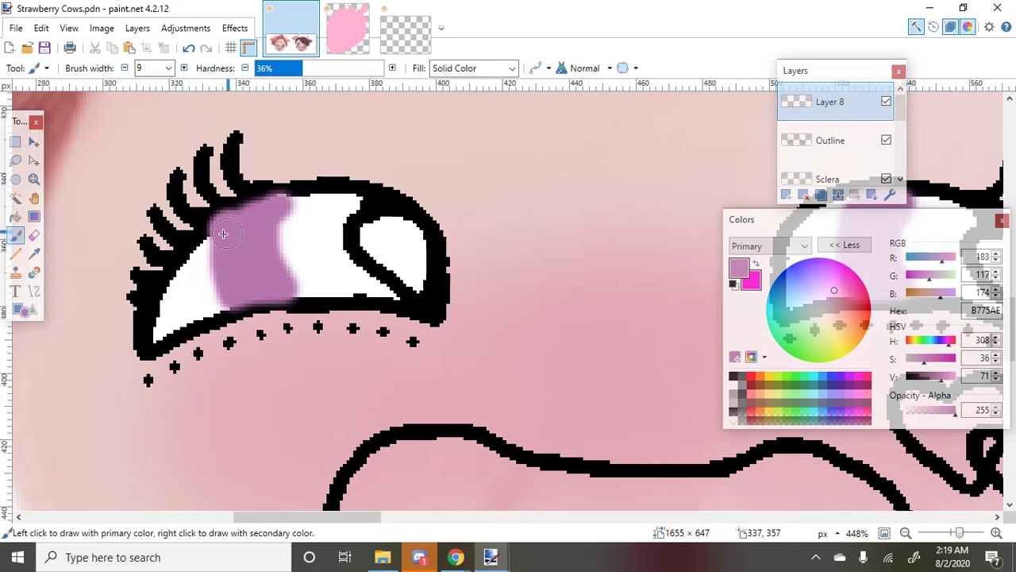
drag(223, 233, 236, 227)
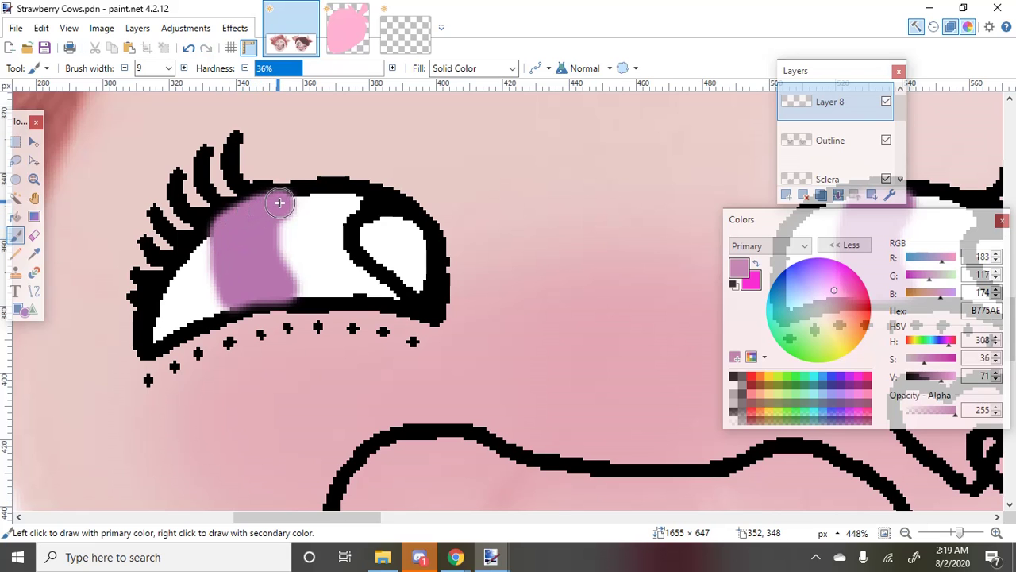
click(872, 195)
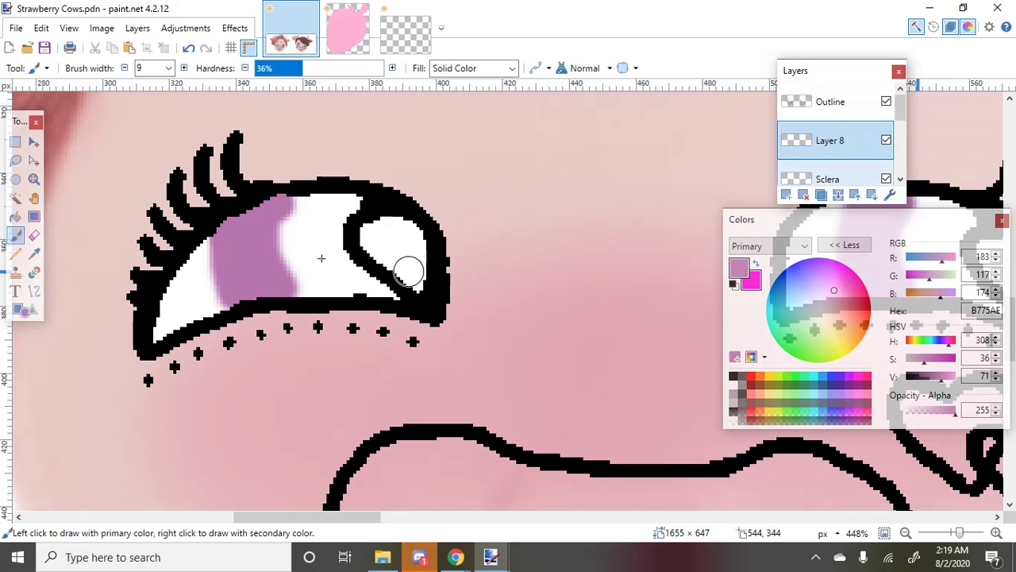
Erase the pupil-side edges of the purple and brown irises on Layer 8 into smooth curves with the 9 px eraser
scroll(194, 246, down, 1)
scroll(195, 245, up, 1)
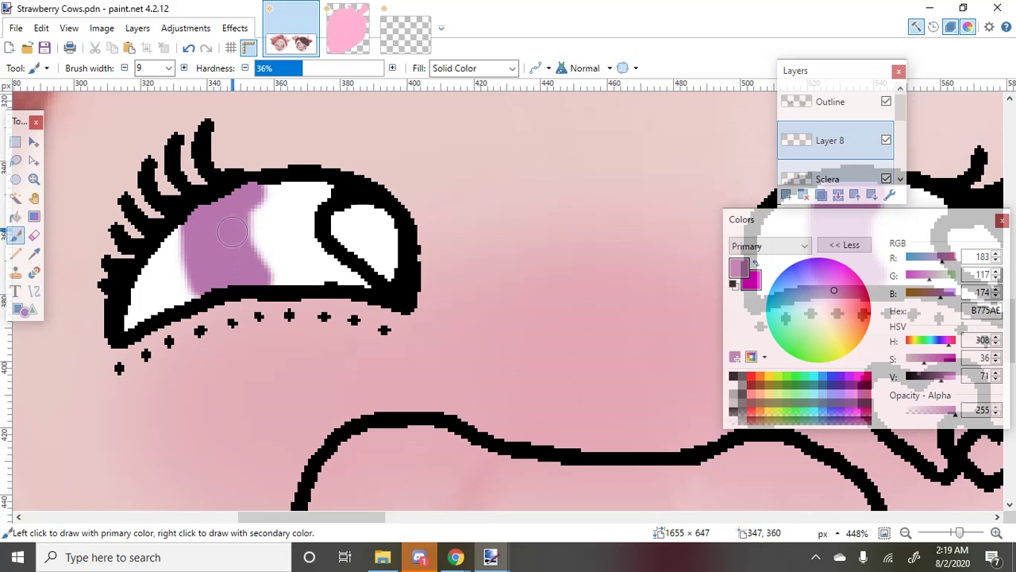
scroll(171, 231, down, 2)
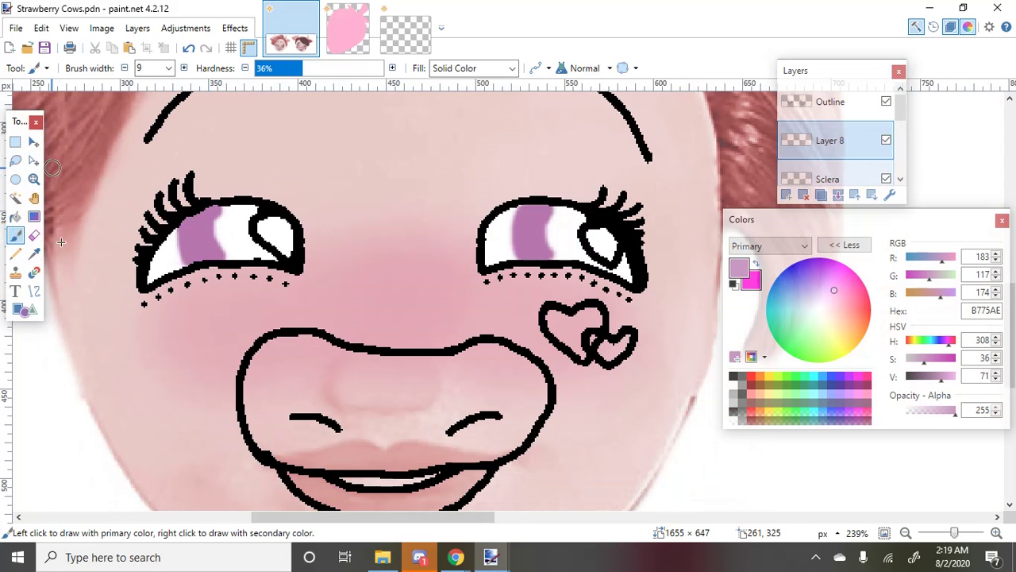
click(34, 236)
scroll(170, 199, up, 1)
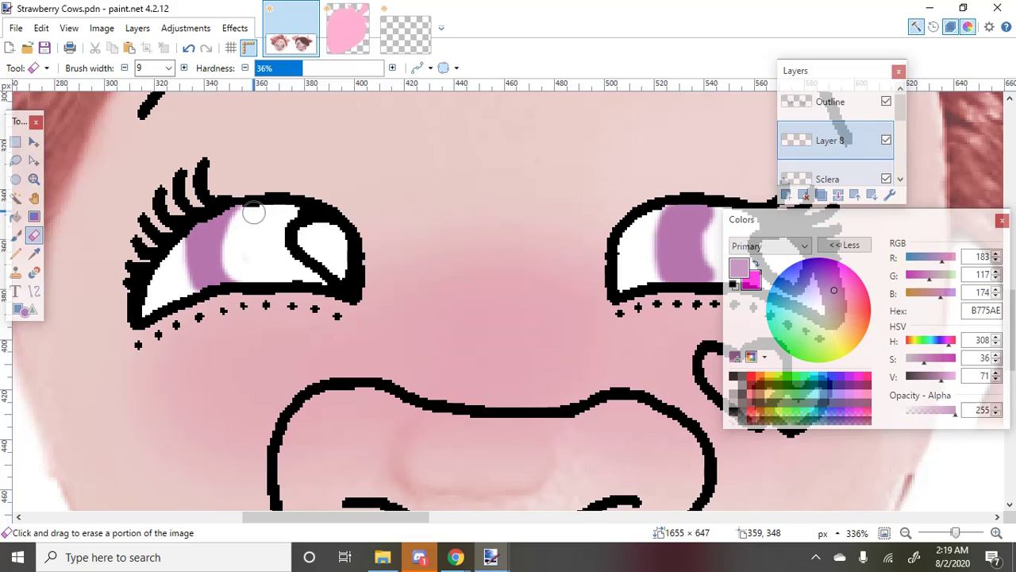
scroll(254, 213, down, 2)
scroll(468, 254, up, 2)
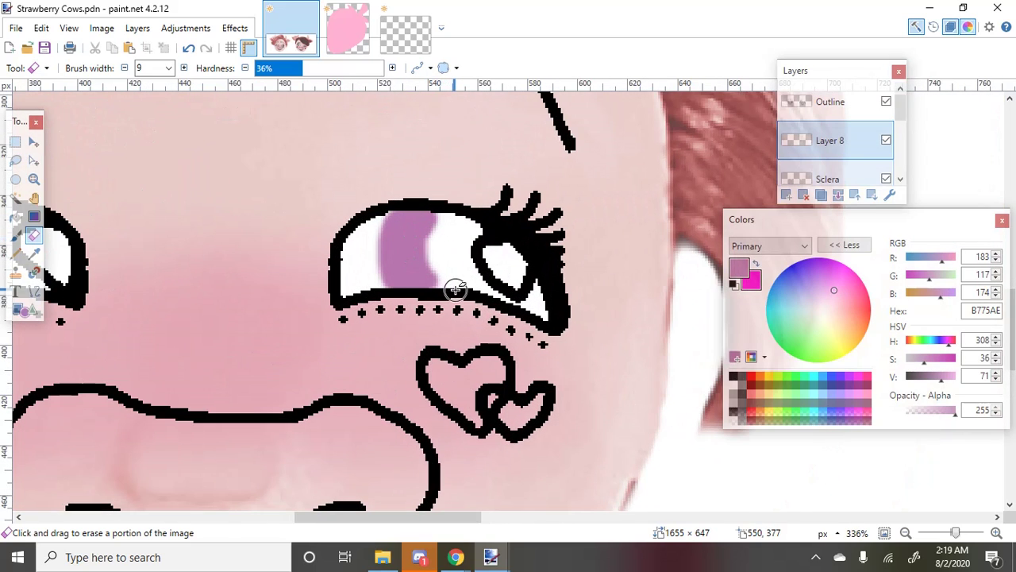
drag(455, 290, 426, 238)
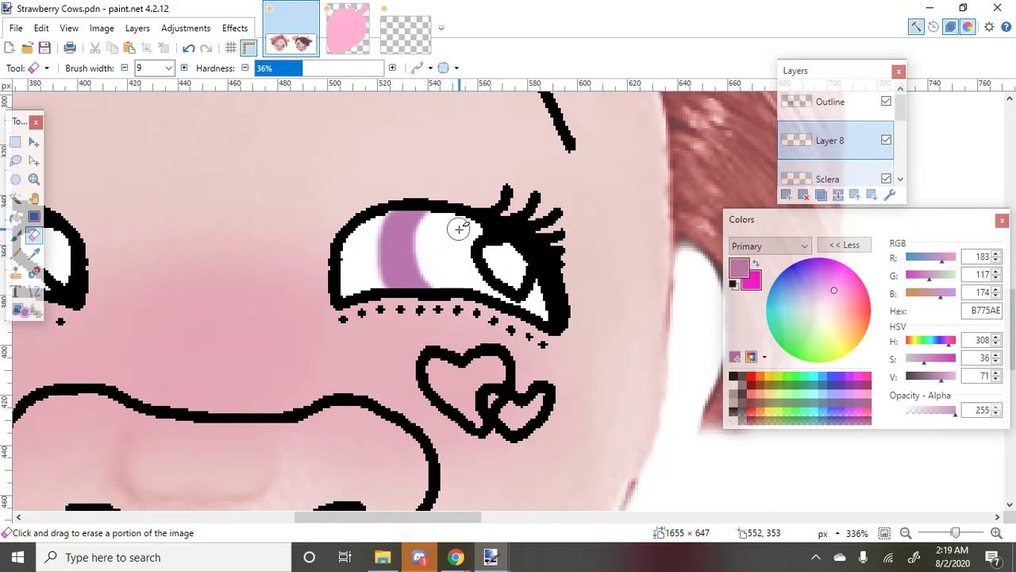
scroll(459, 228, down, 5)
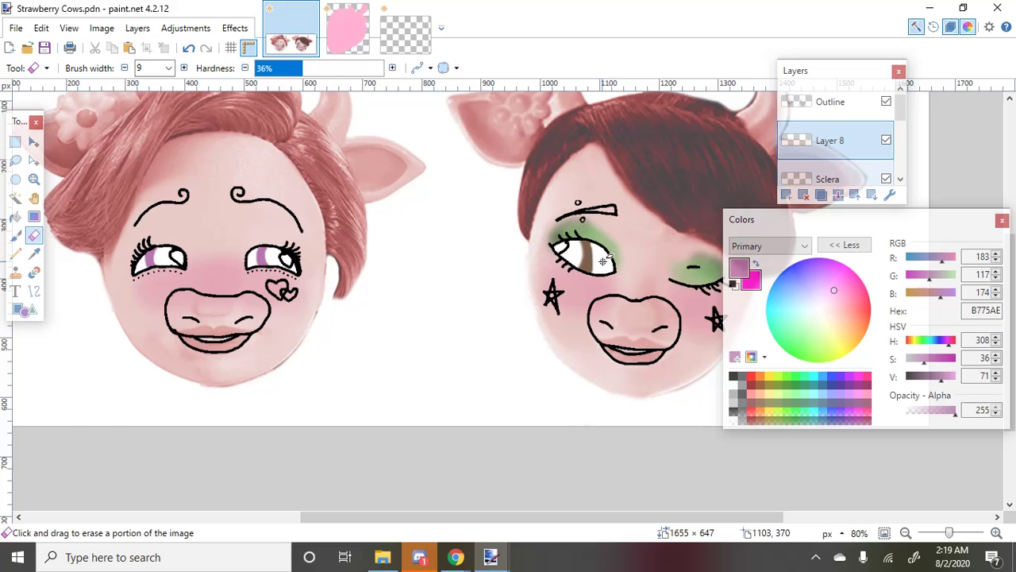
scroll(605, 238, up, 5)
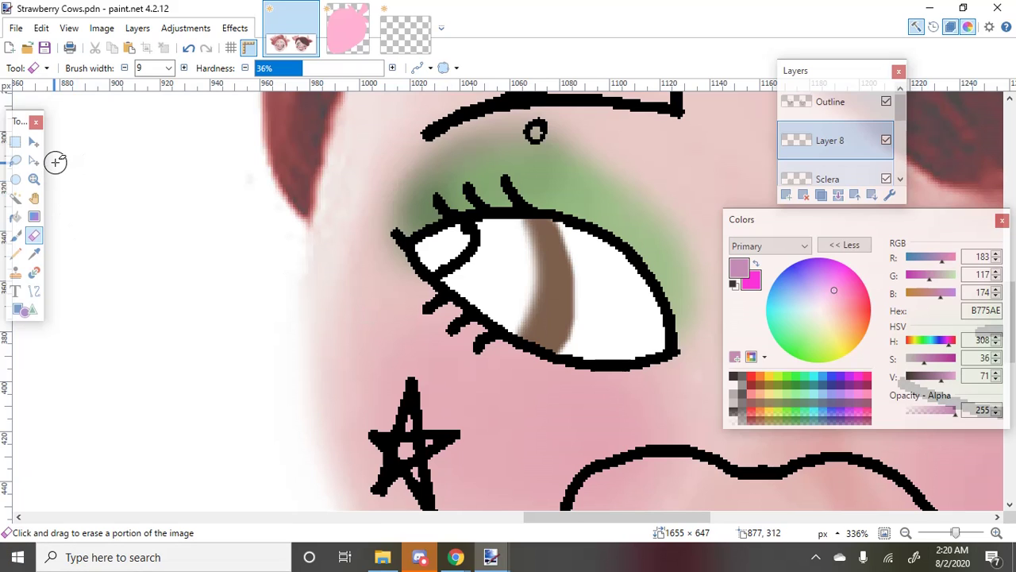
scroll(318, 175, down, 8)
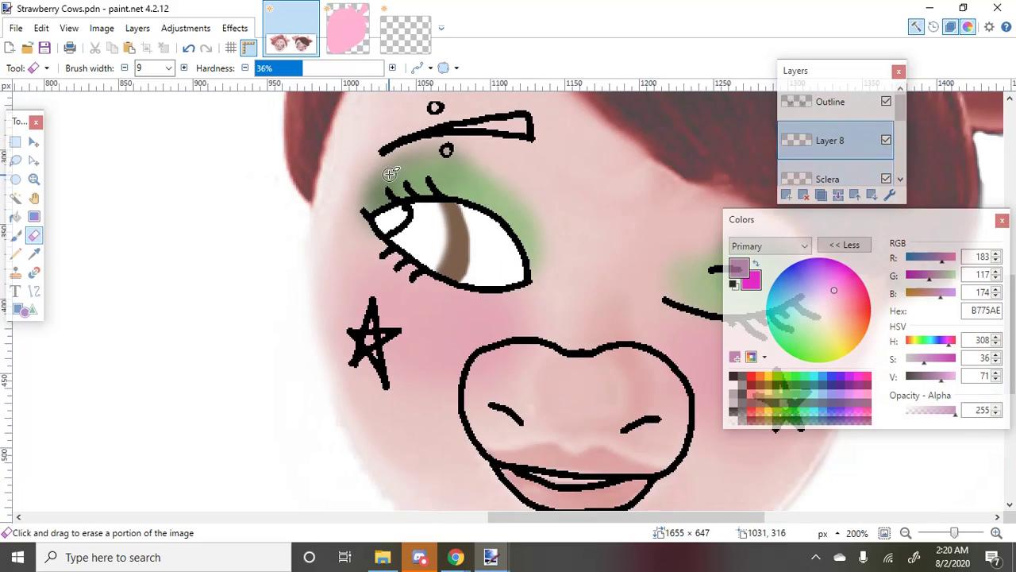
scroll(119, 200, up, 8)
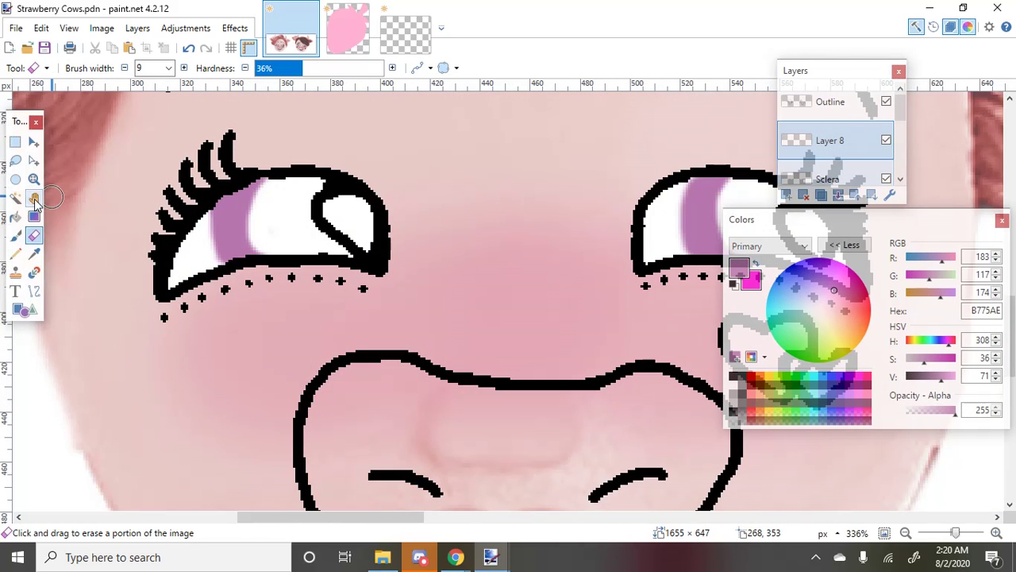
Set the Magic Wand to Image sampling with 42% tolerance, try it inside the first face's left eye, and deselect
click(15, 198)
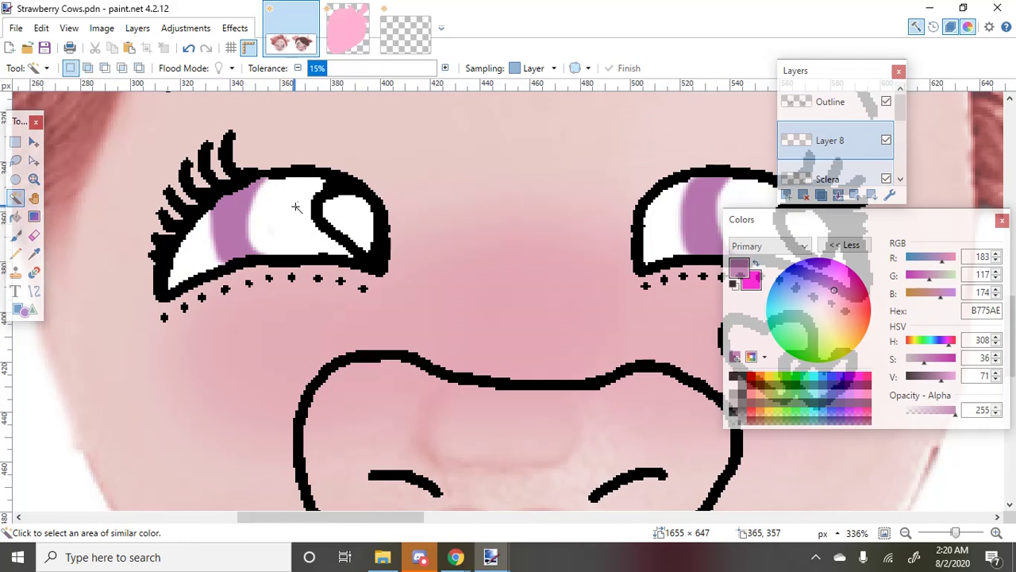
click(533, 68)
click(540, 102)
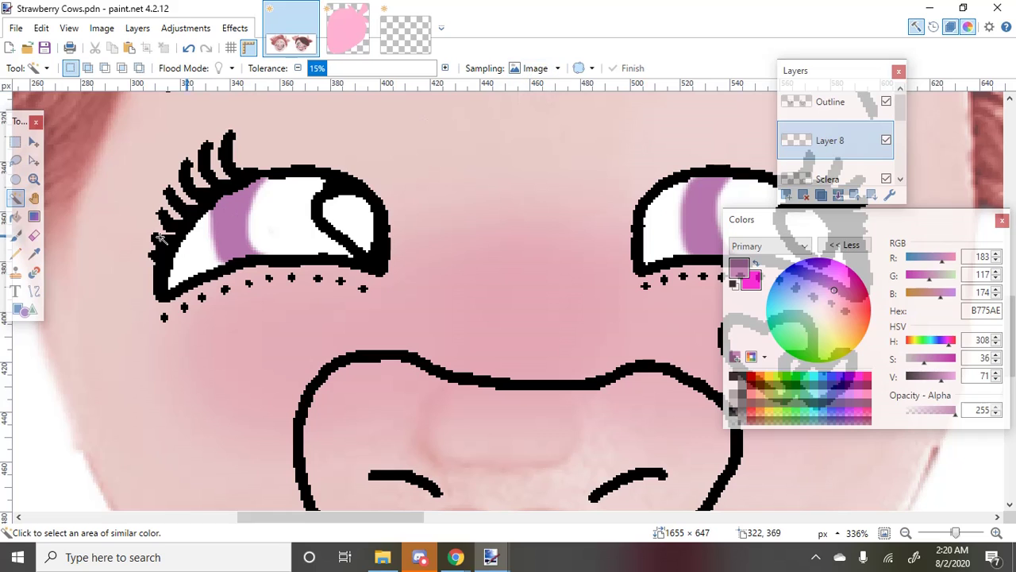
click(262, 221)
drag(329, 70, 365, 72)
key(ctrl+d)
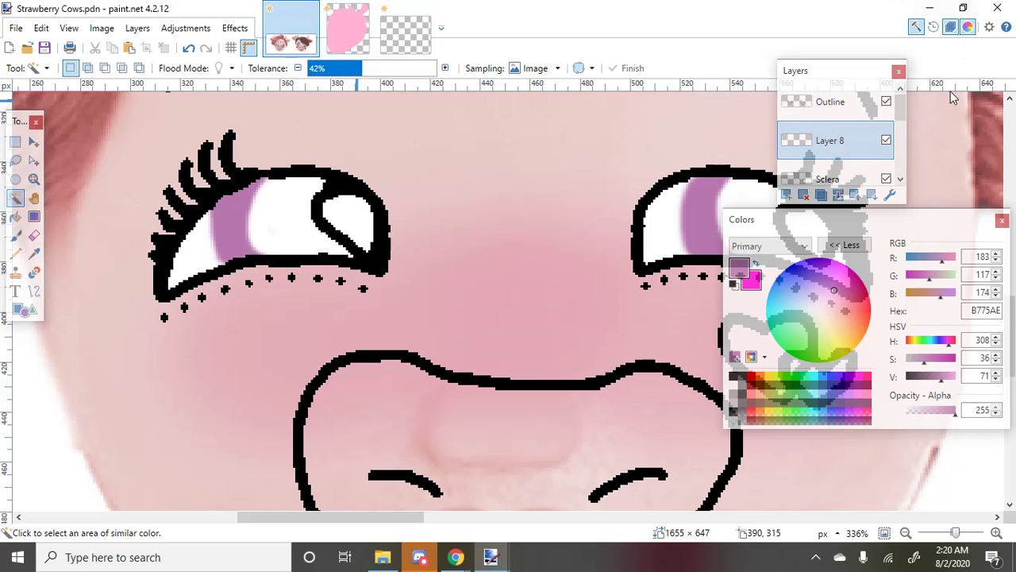
Add a new layer above Layer 8 and desaturate the primary colour to grey B5B3B4
key(ctrl+shift+n)
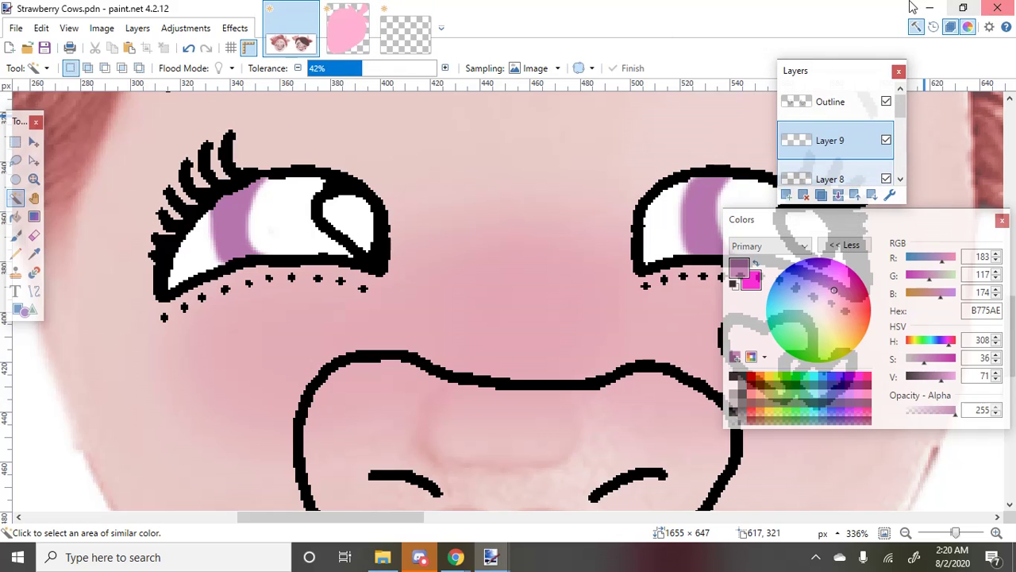
click(34, 255)
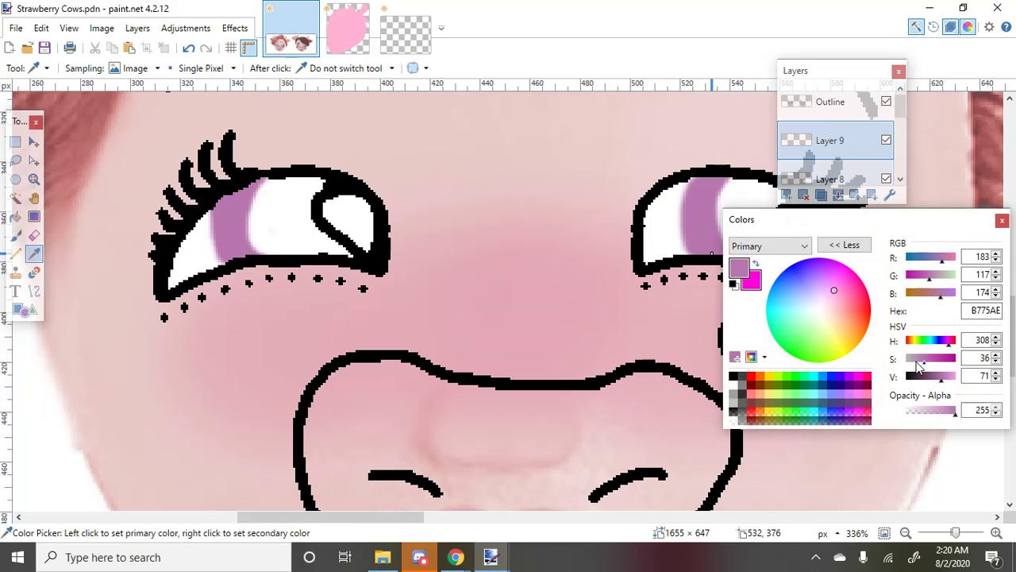
mouse_move(918, 366)
mouse_down()
mouse_move(931, 371)
mouse_move(909, 365)
mouse_up()
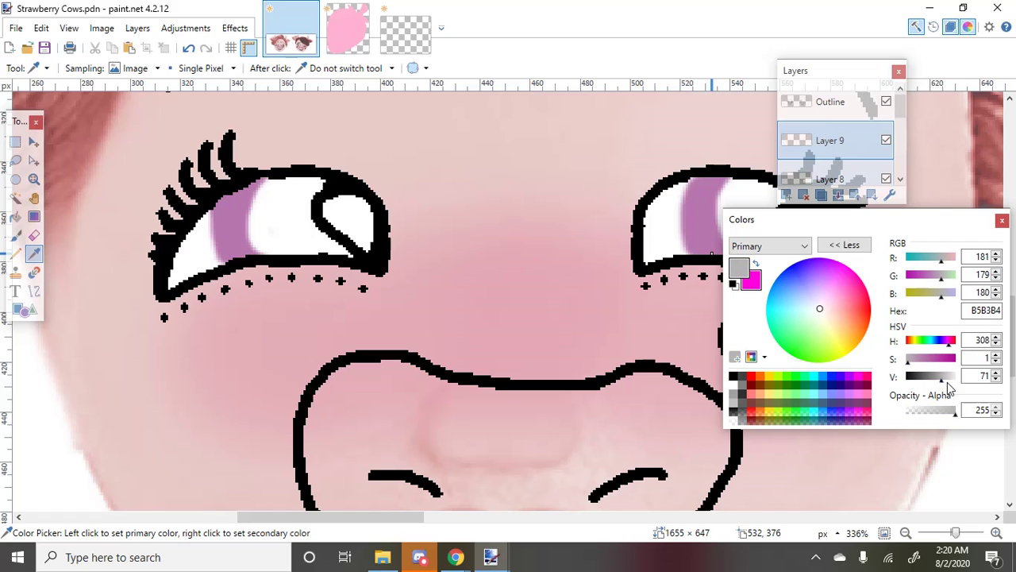
Set the paintbrush width to 45 and hardness to 57%, trying grey strokes over the first face's left pupil area
click(16, 235)
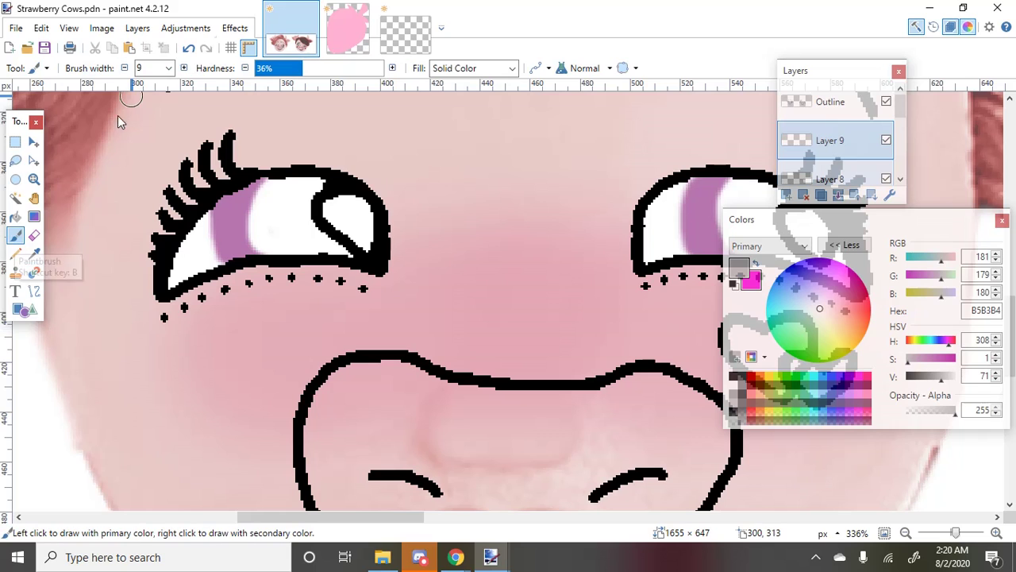
click(162, 68)
click(163, 217)
mouse_move(272, 204)
mouse_down()
mouse_move(296, 208)
mouse_move(282, 224)
mouse_move(292, 235)
mouse_move(295, 215)
mouse_move(309, 214)
mouse_move(306, 201)
mouse_move(296, 221)
mouse_move(306, 239)
mouse_move(332, 242)
mouse_move(340, 215)
mouse_up()
key(ctrl+z)
click(331, 71)
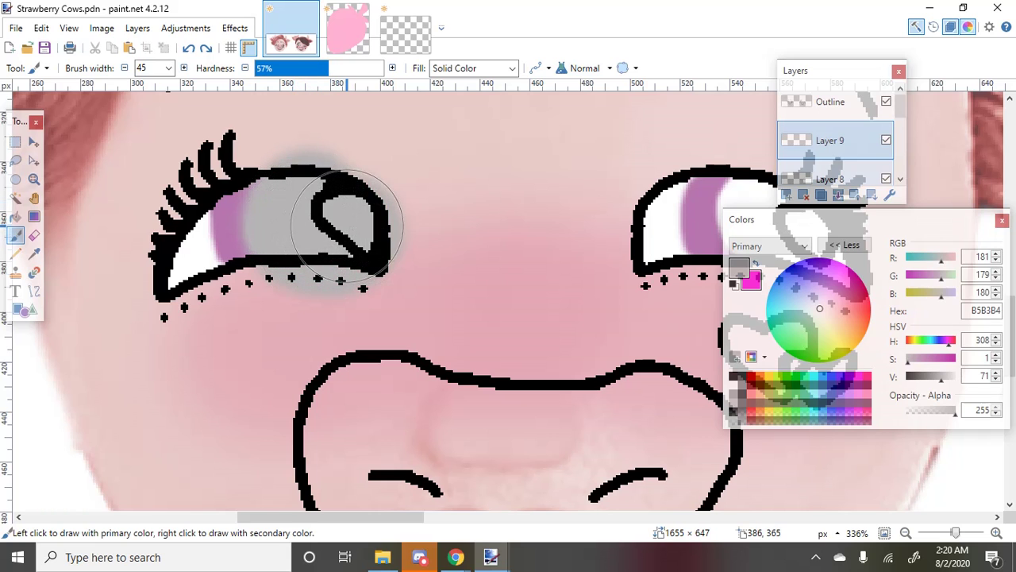
scroll(159, 170, down, 2)
scroll(533, 154, up, 1)
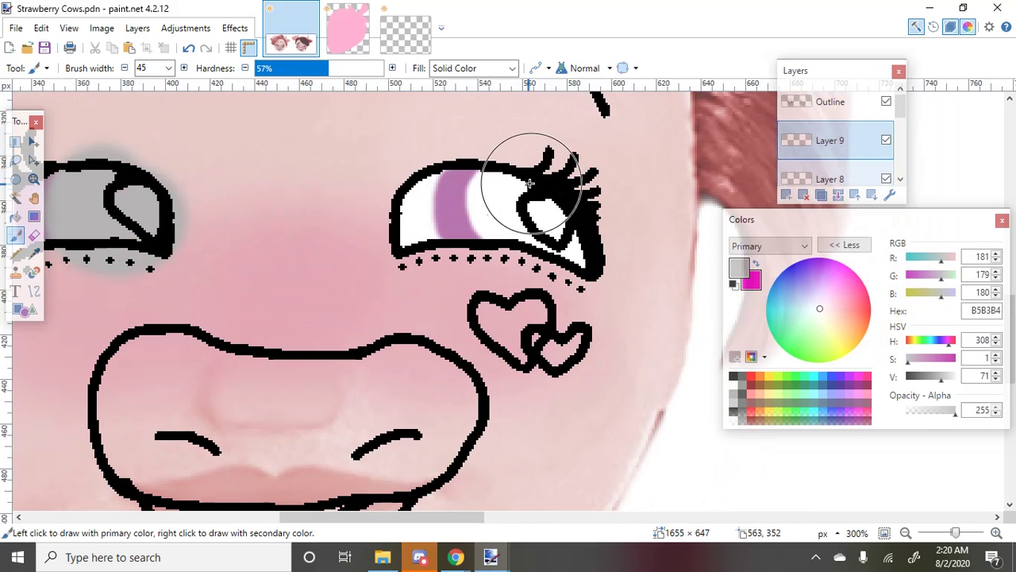
mouse_move(517, 170)
mouse_down()
mouse_move(504, 210)
mouse_move(511, 198)
mouse_move(570, 240)
mouse_up()
scroll(340, 204, down, 3)
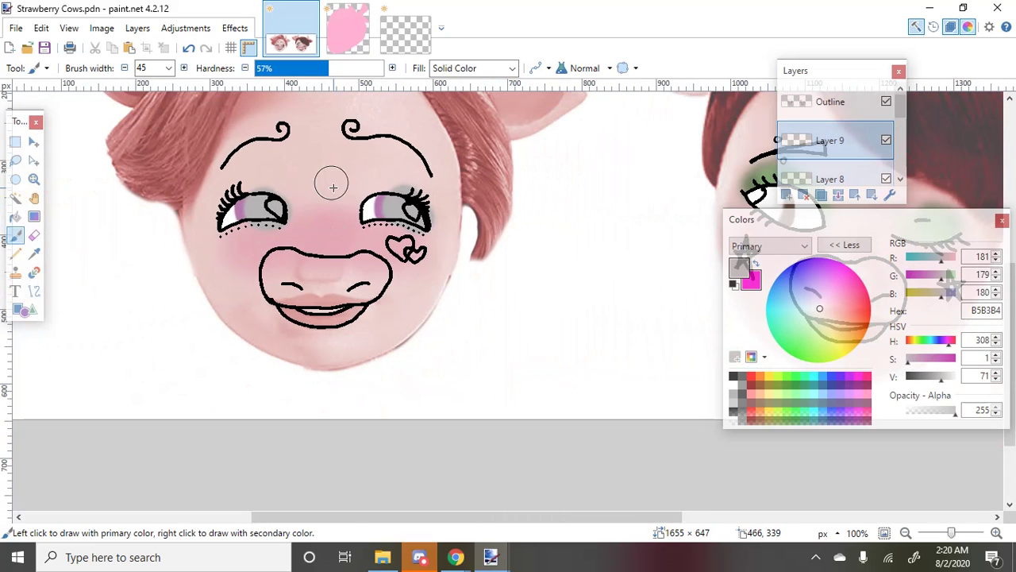
Set the primary colour to pink FFAAD9 and paint it over the pupil areas of both first-face eyes on Layer 9
scroll(227, 136, up, 3)
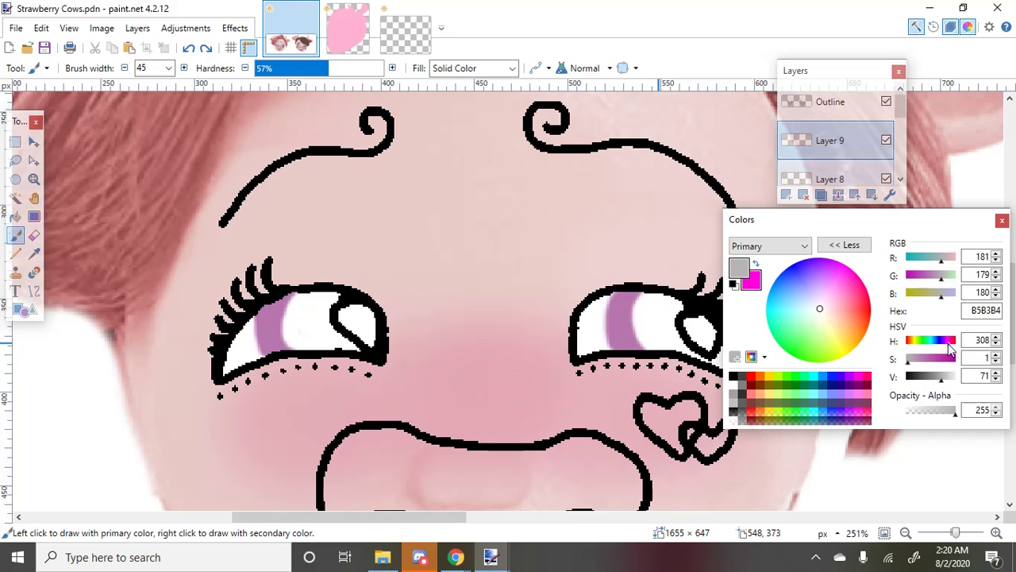
mouse_move(921, 365)
mouse_down()
mouse_move(955, 363)
mouse_move(966, 378)
mouse_move(924, 364)
mouse_up()
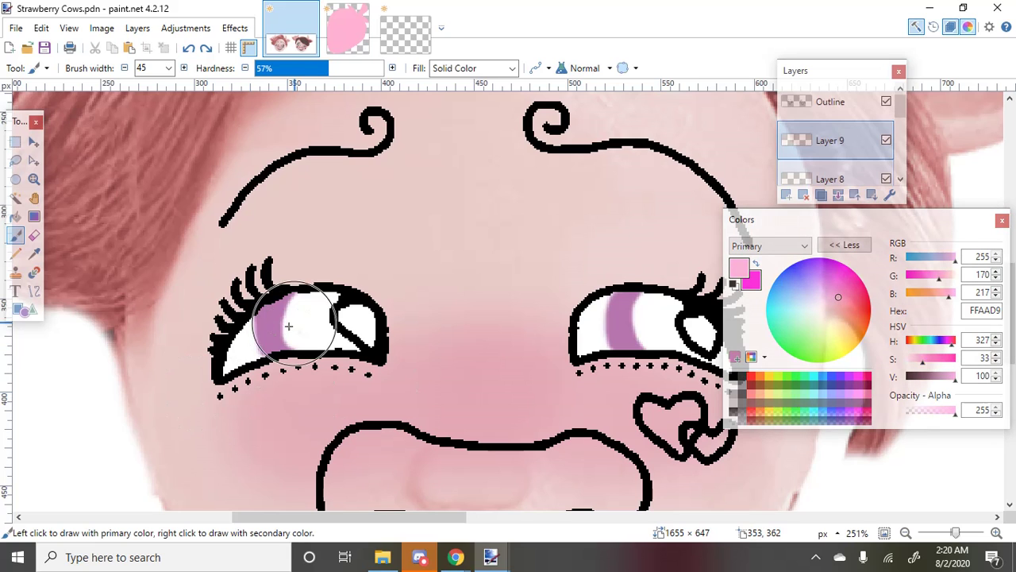
mouse_move(323, 317)
mouse_down()
mouse_move(361, 323)
mouse_move(341, 320)
mouse_move(323, 340)
mouse_move(325, 309)
mouse_up()
key(ctrl+z)
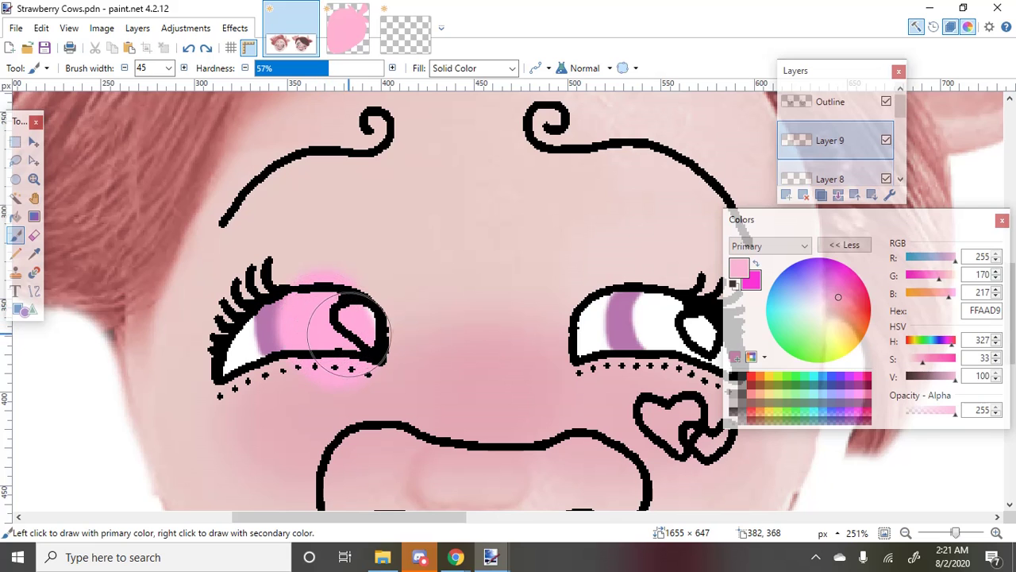
scroll(328, 306, down, 2)
scroll(381, 321, up, 1)
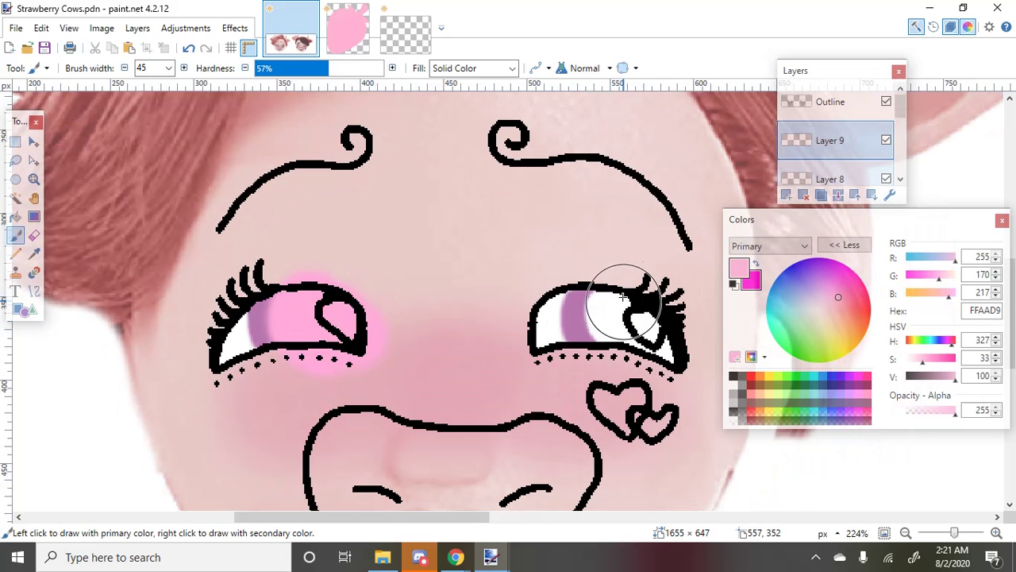
scroll(639, 322, up, 2)
mouse_move(668, 350)
mouse_down()
mouse_move(613, 330)
mouse_move(600, 296)
mouse_up()
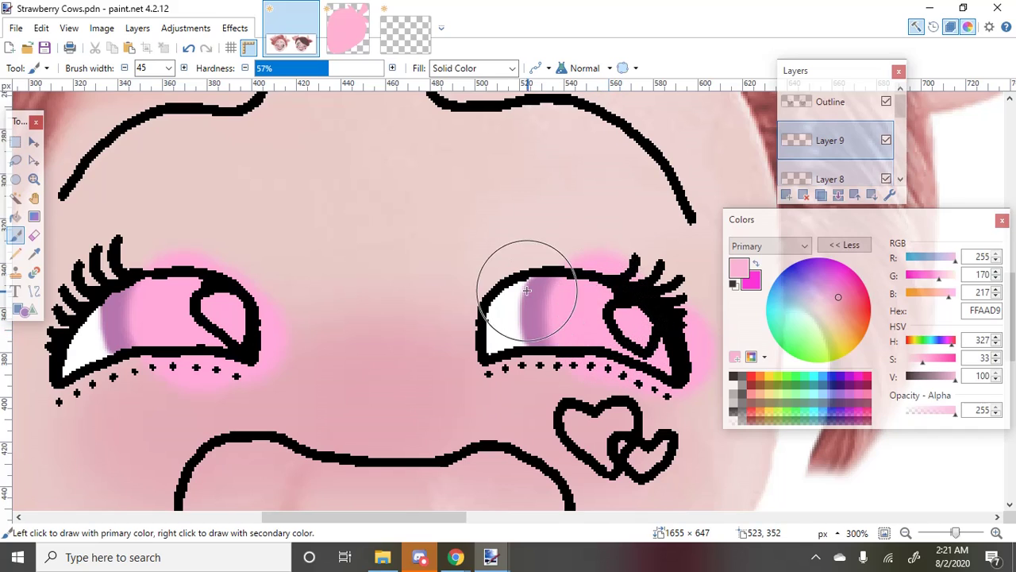
Set the primary colour to pale yellow FFF4BF and paint over the pupil area of the second face's open eye on Layer 9
scroll(494, 294, down, 5)
scroll(157, 231, up, 1)
scroll(582, 233, down, 1)
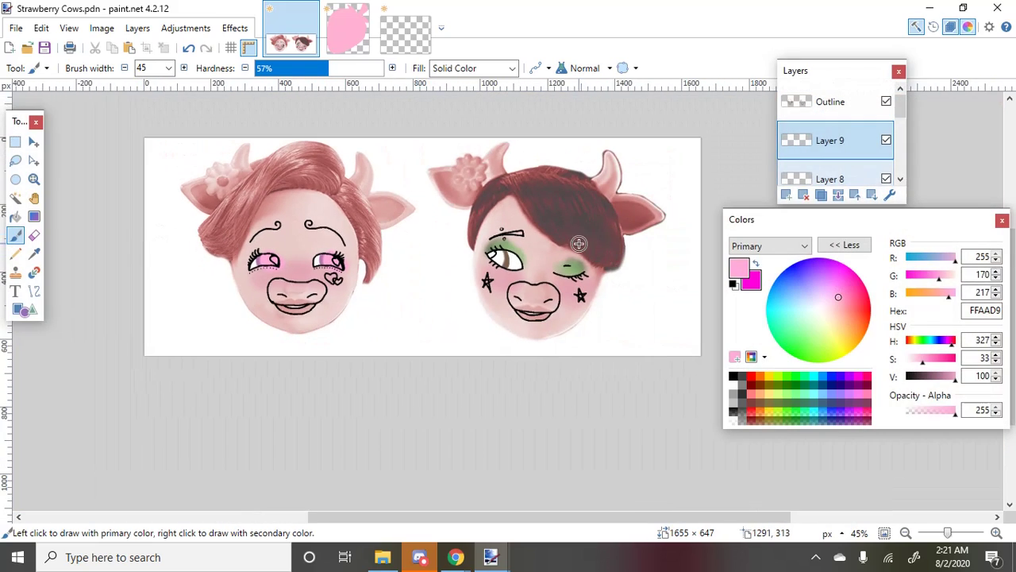
scroll(549, 243, up, 2)
scroll(470, 240, up, 2)
scroll(470, 240, up, 2)
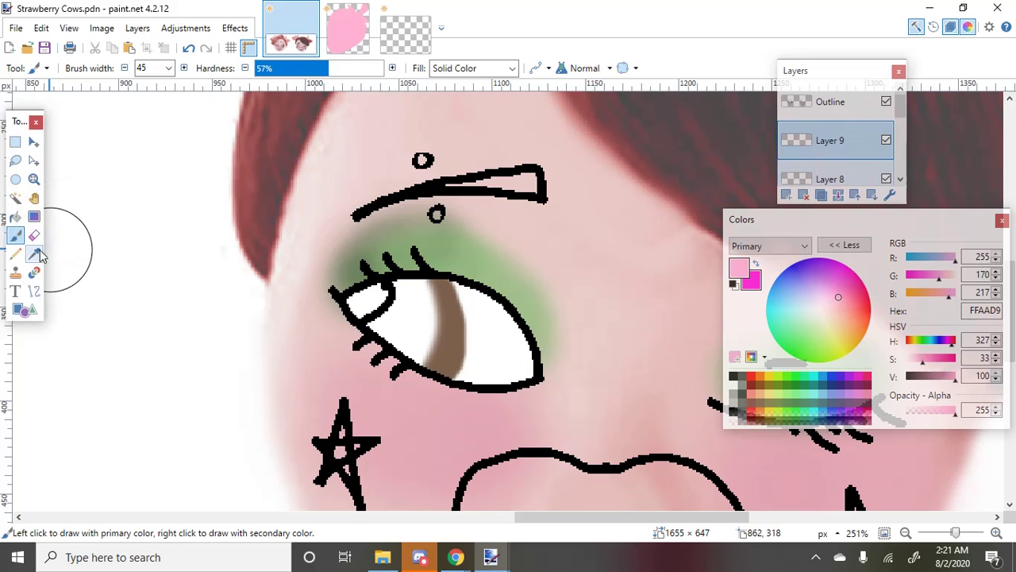
click(34, 253)
click(450, 350)
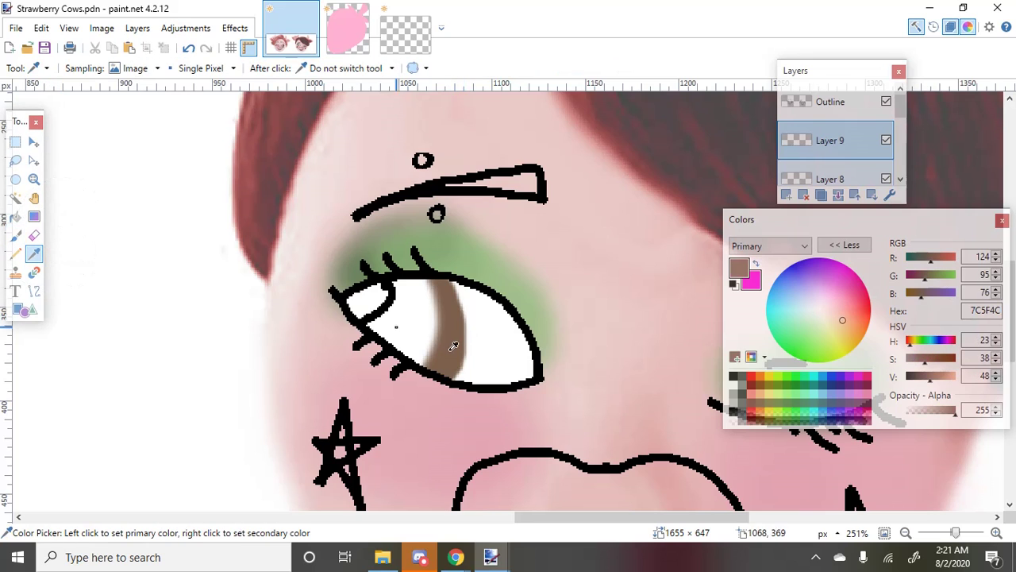
click(16, 236)
click(770, 377)
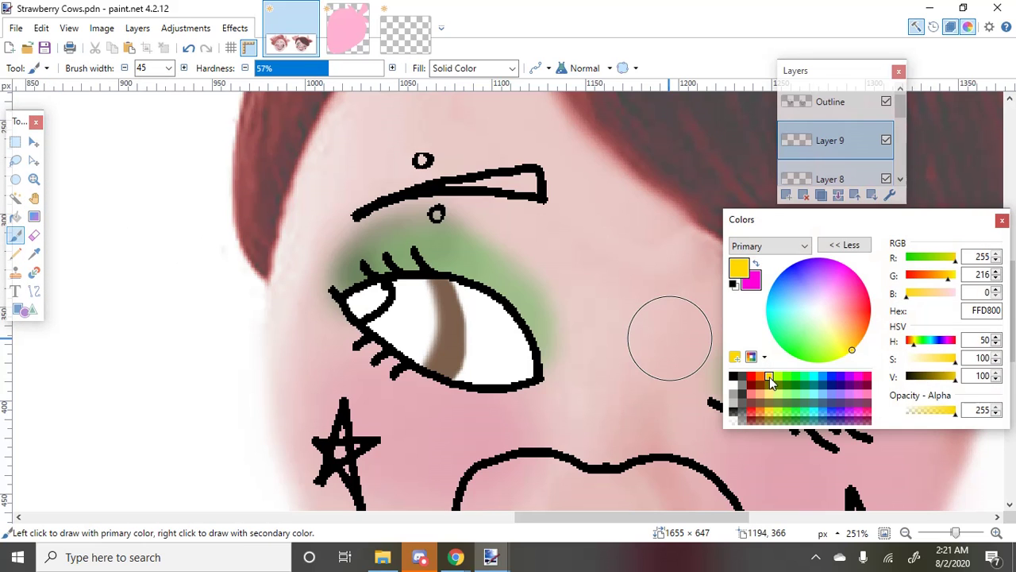
click(923, 361)
mouse_move(449, 395)
mouse_down()
mouse_move(408, 340)
mouse_move(397, 352)
mouse_move(374, 318)
mouse_move(395, 295)
mouse_move(353, 298)
mouse_move(373, 302)
mouse_up()
scroll(444, 302, down, 5)
scroll(539, 315, down, 1)
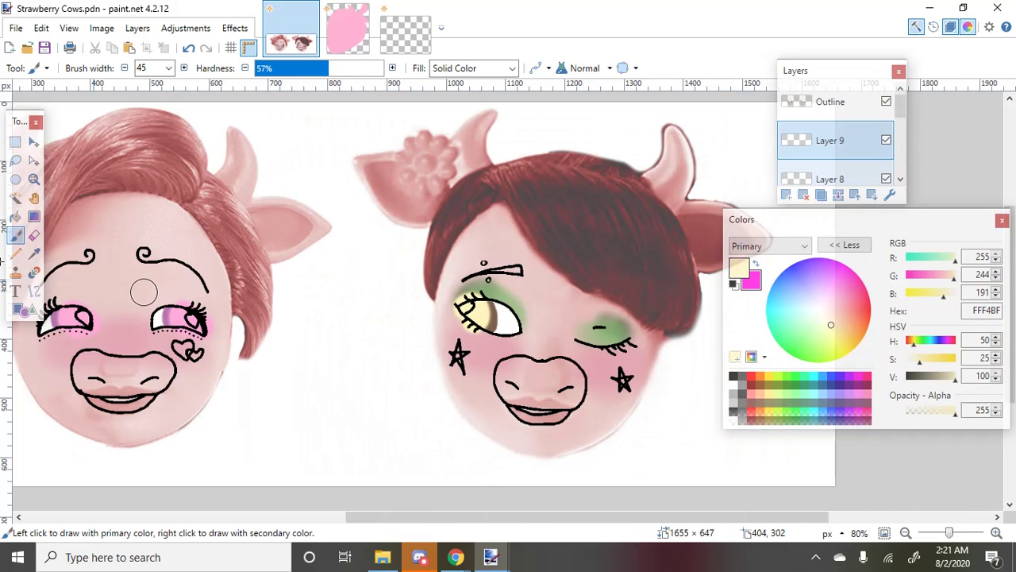
click(15, 198)
click(249, 373)
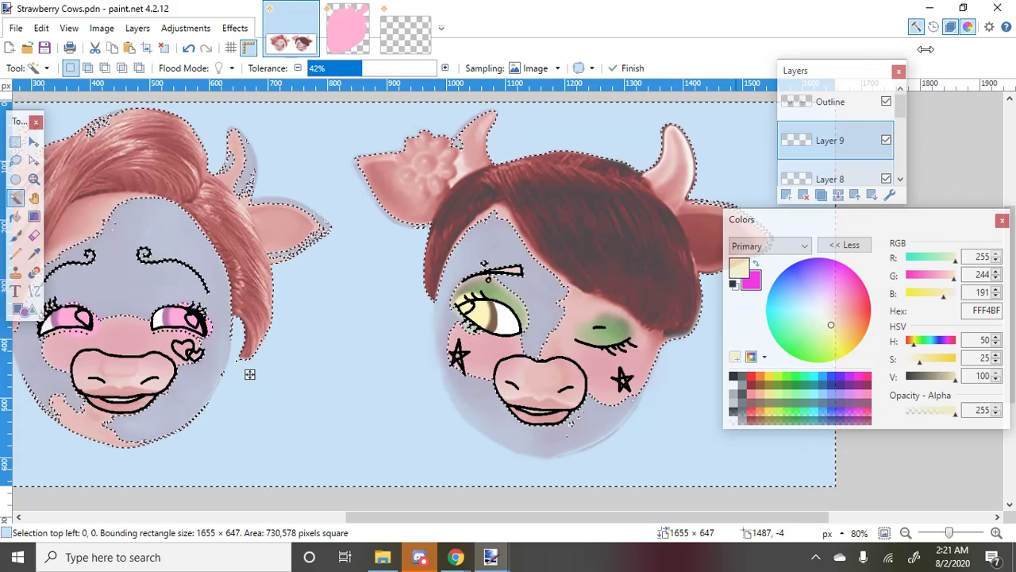
key(ctrl+d)
Magic Wand select the area outside the line art on the Outline layer, with sampling set to Layer
click(853, 108)
click(535, 68)
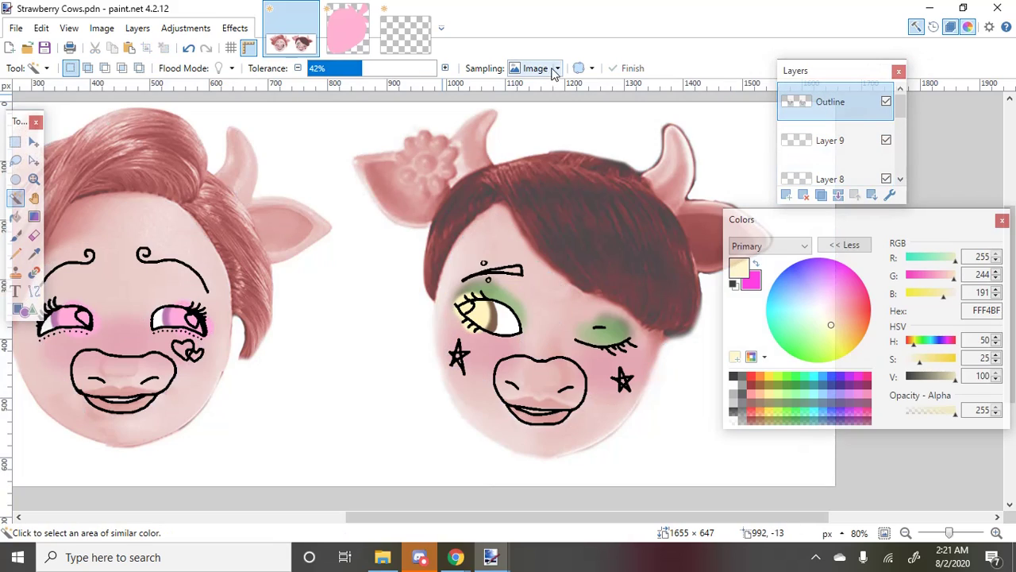
click(528, 89)
click(390, 370)
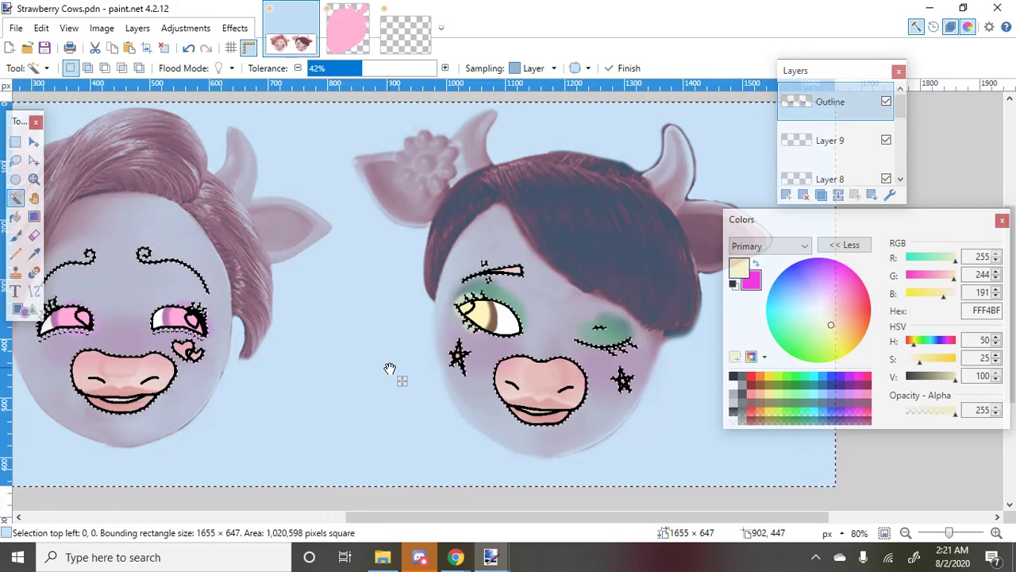
key(ctrl+d)
click(390, 369)
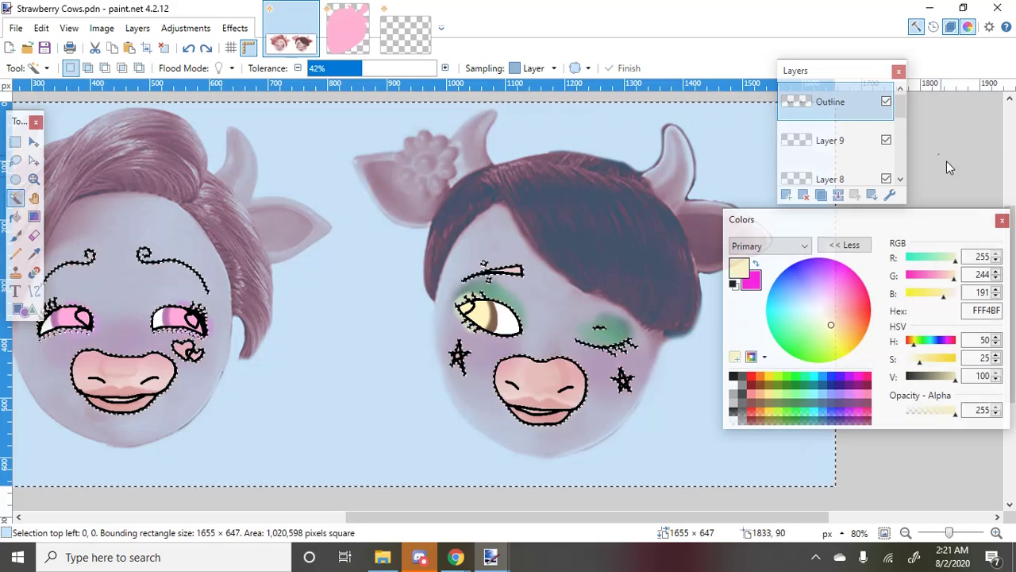
Clear Layer 9's paint outside the line art, merge the layer down into Layer 8, and deselect
click(808, 143)
key(ctrl+shift+Delete)
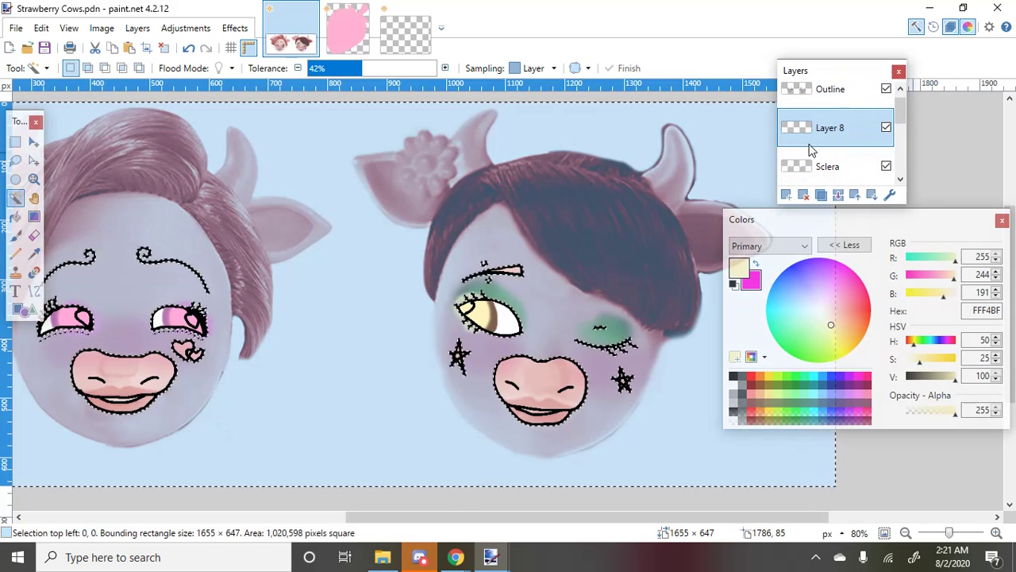
key(ctrl+d)
On the Outline layer, pencil a green 4CFF00 boundary between the highlight shape and the eye outline on the first face's left eye
scroll(136, 419, down, 1)
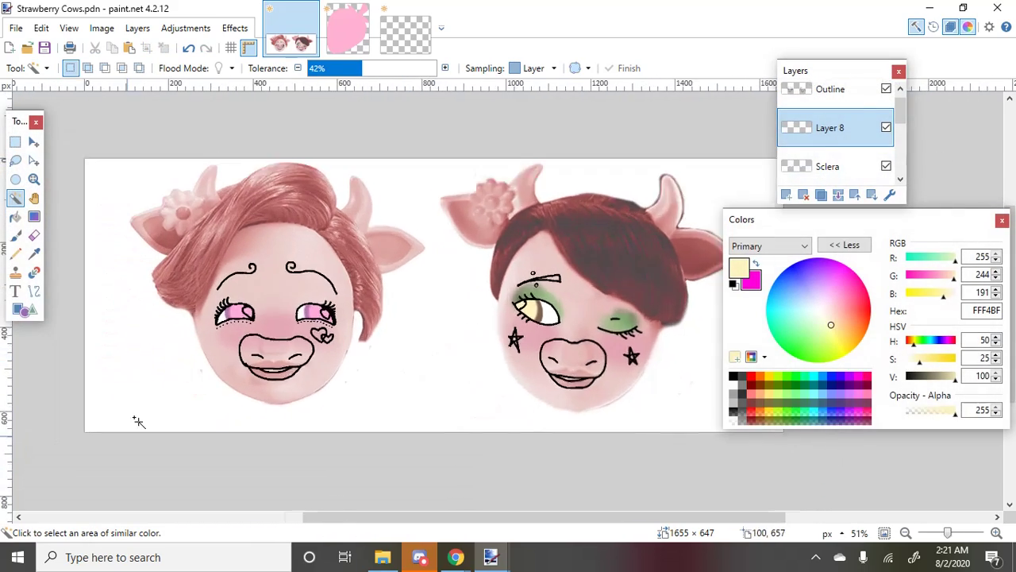
scroll(302, 270, up, 3)
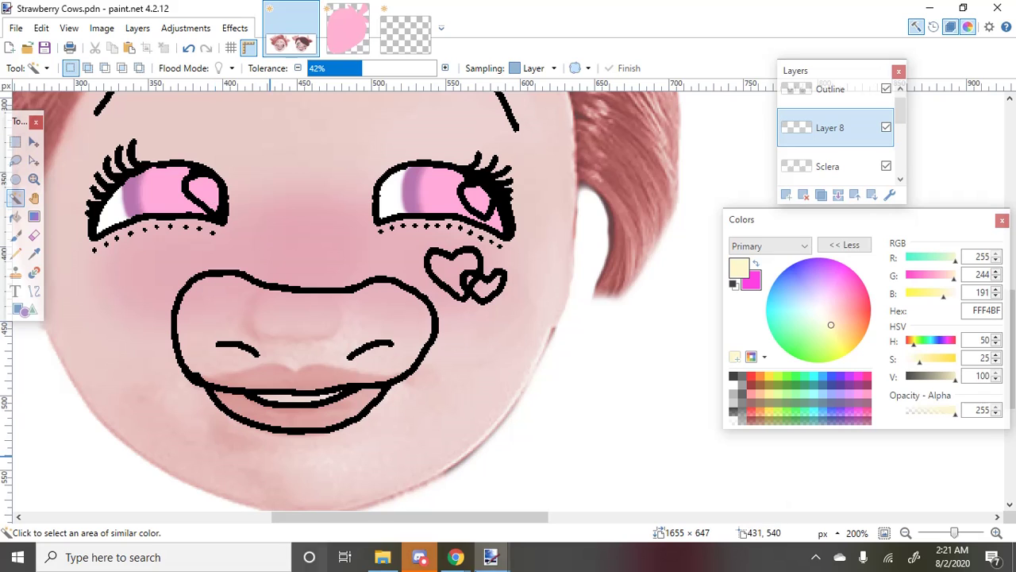
click(15, 253)
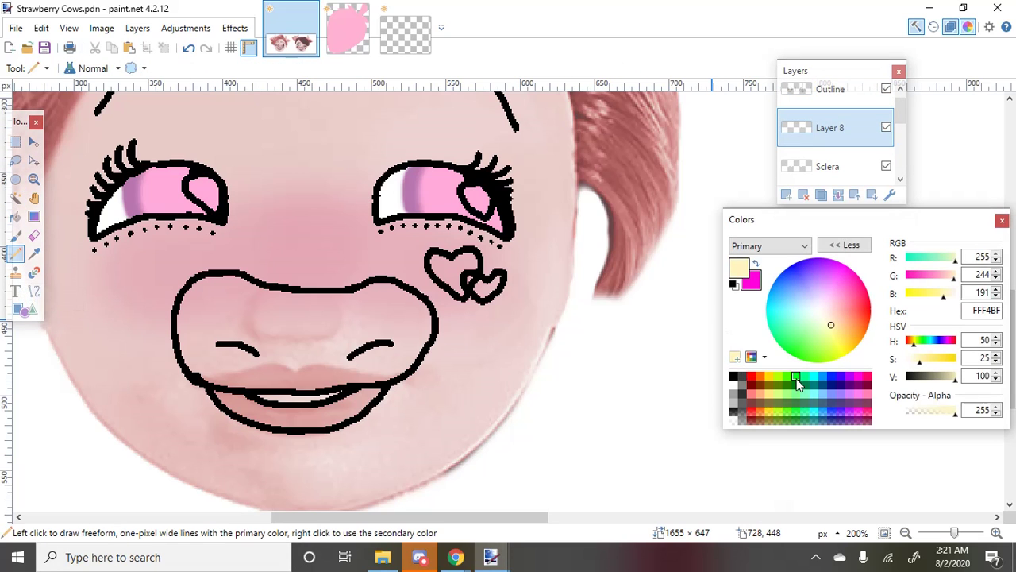
click(790, 376)
click(825, 92)
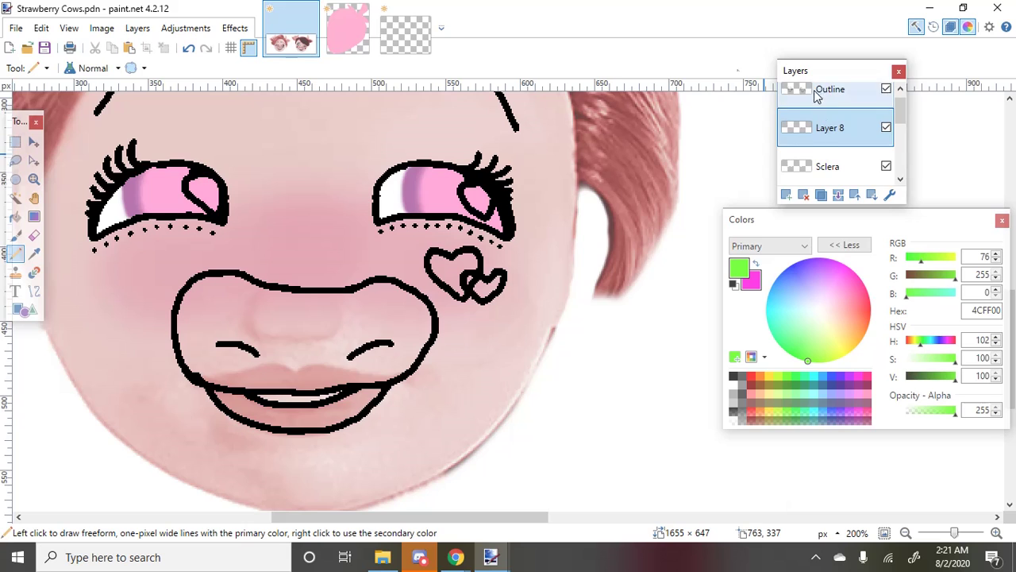
scroll(406, 338, up, 5)
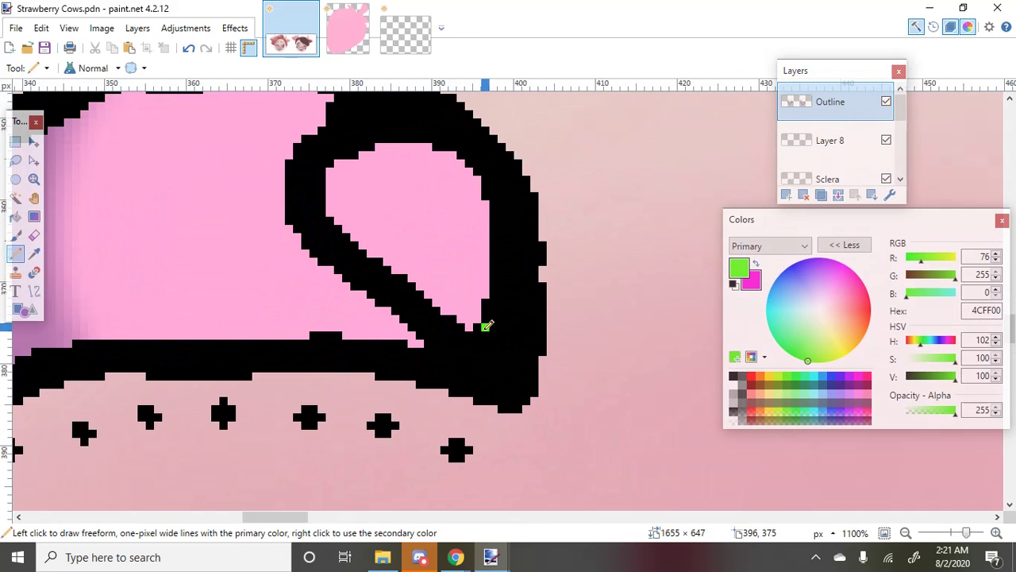
drag(486, 327, 456, 350)
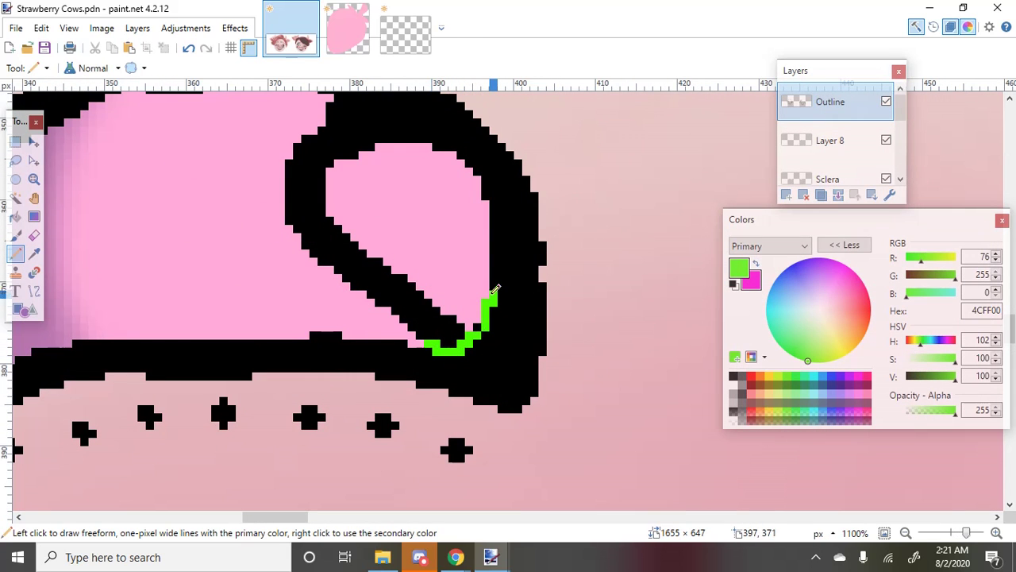
drag(493, 290, 480, 197)
scroll(490, 266, up, 1)
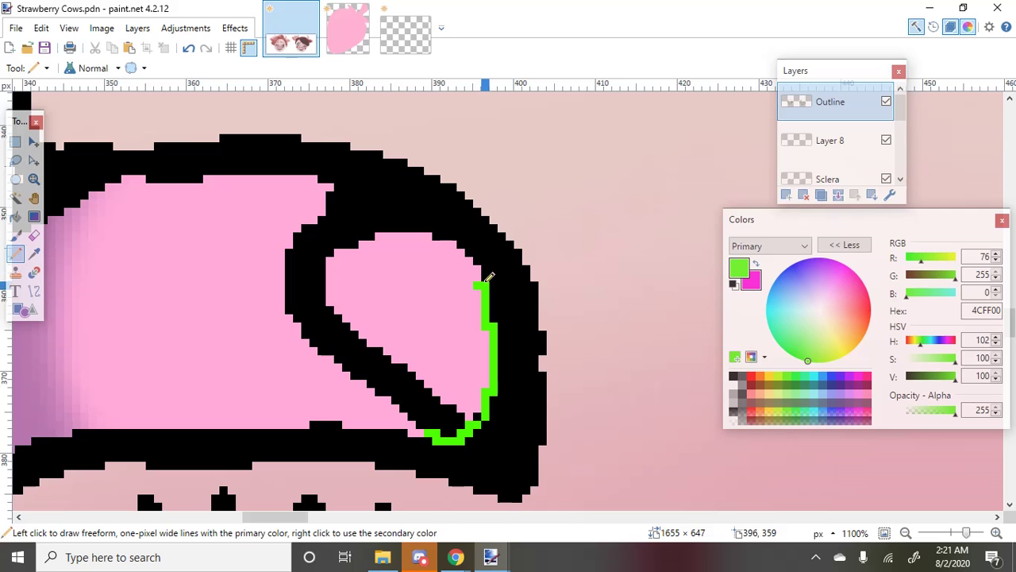
drag(460, 241, 380, 200)
scroll(170, 220, down, 8)
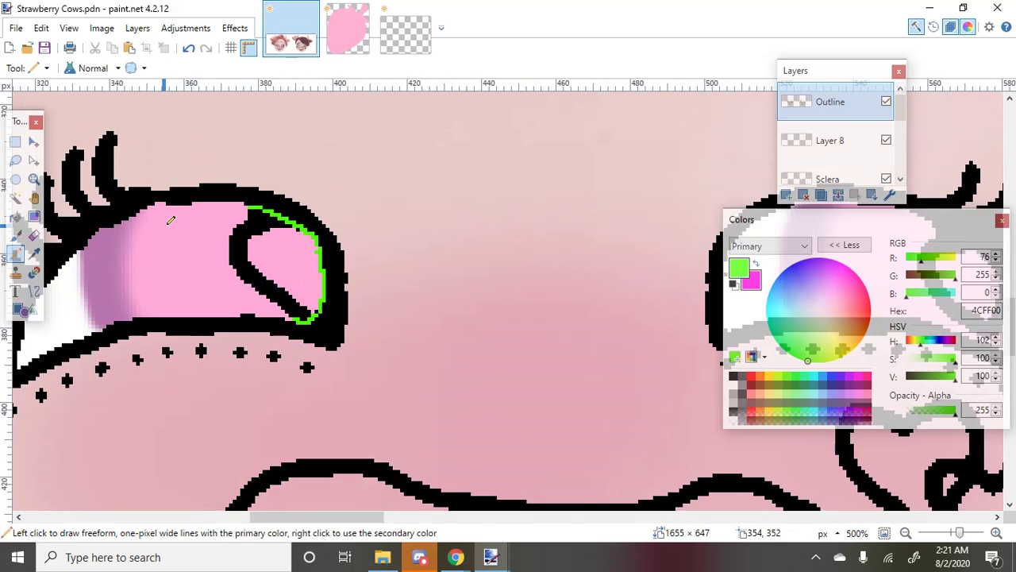
Pencil a matching green boundary between the highlight shape and the upper eye outline on the first face's right eye
scroll(599, 290, up, 5)
scroll(623, 267, up, 1)
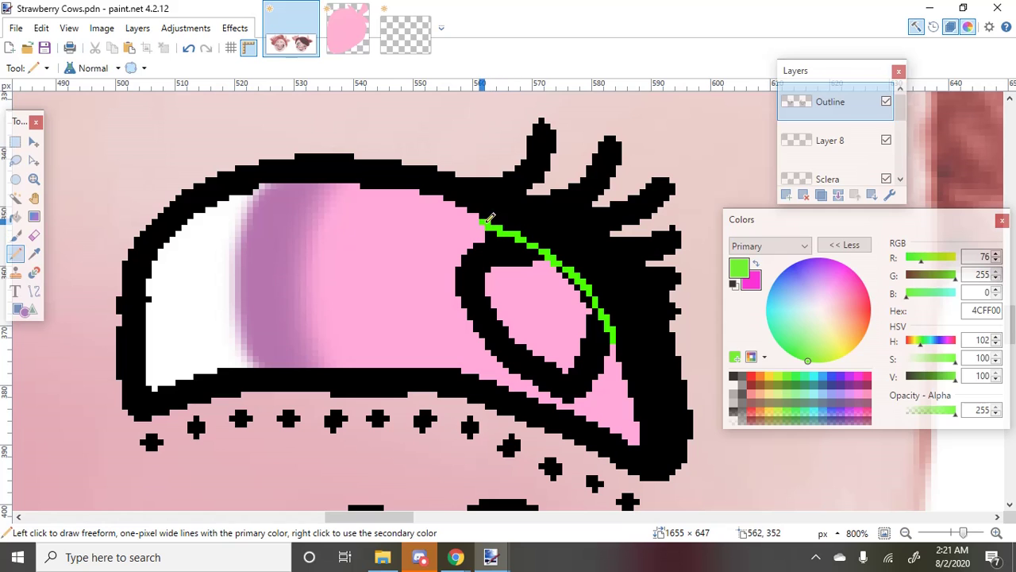
scroll(626, 351, down, 6)
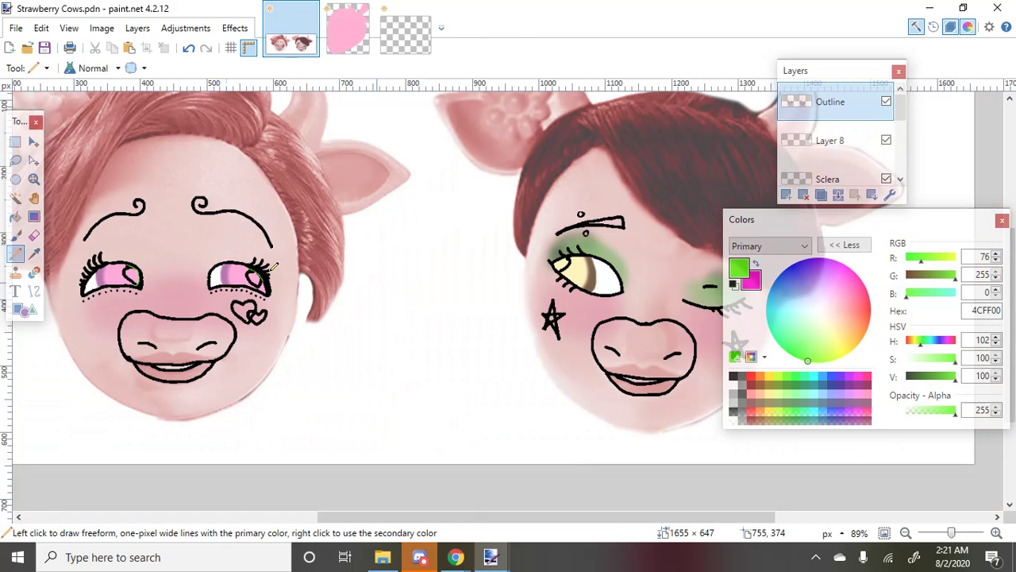
Pencil short green boundary lines where the highlight shape meets the eye outline on the second face's open eye
scroll(468, 293, up, 6)
scroll(480, 288, up, 1)
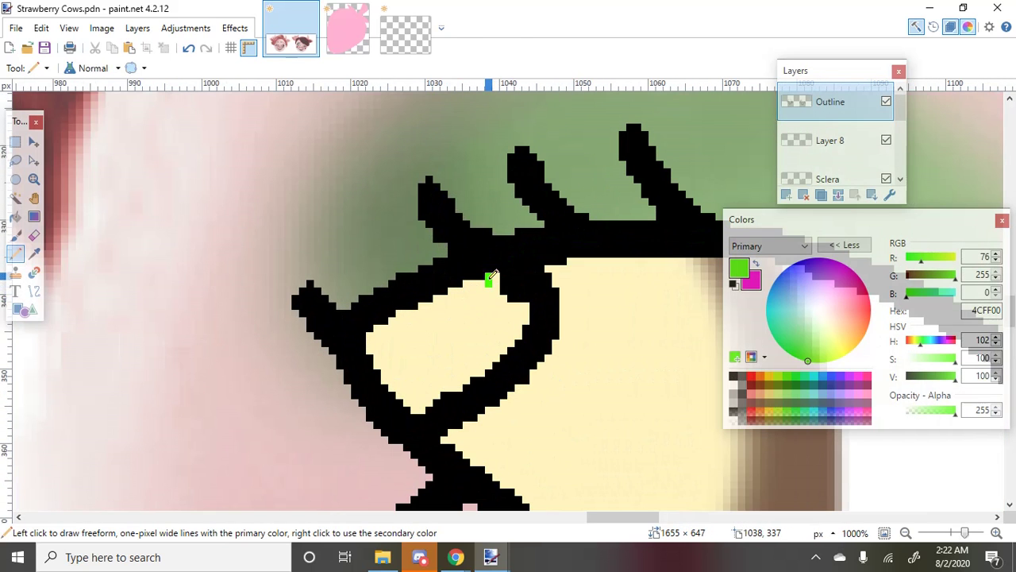
scroll(559, 267, down, 4)
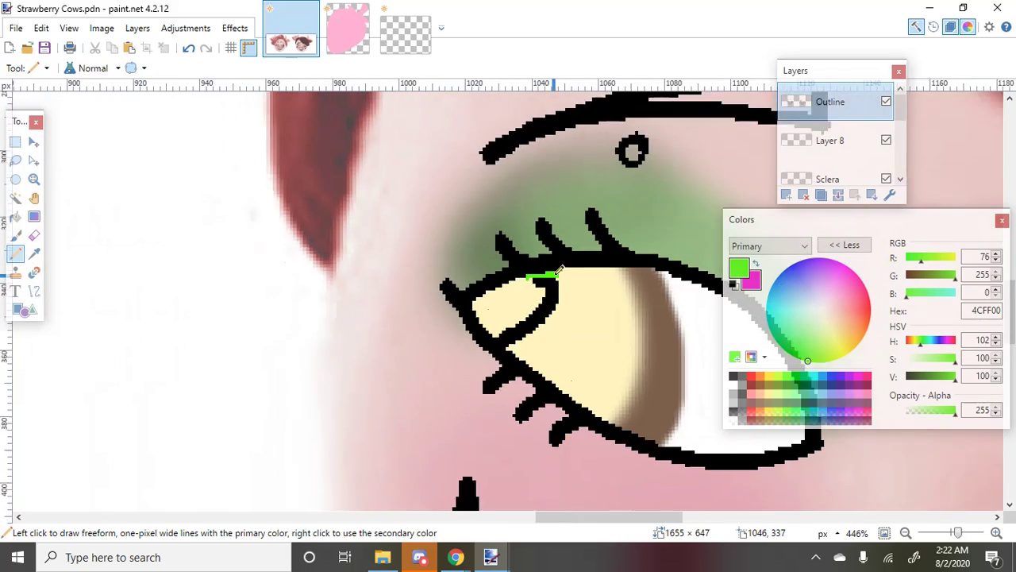
scroll(504, 298, up, 7)
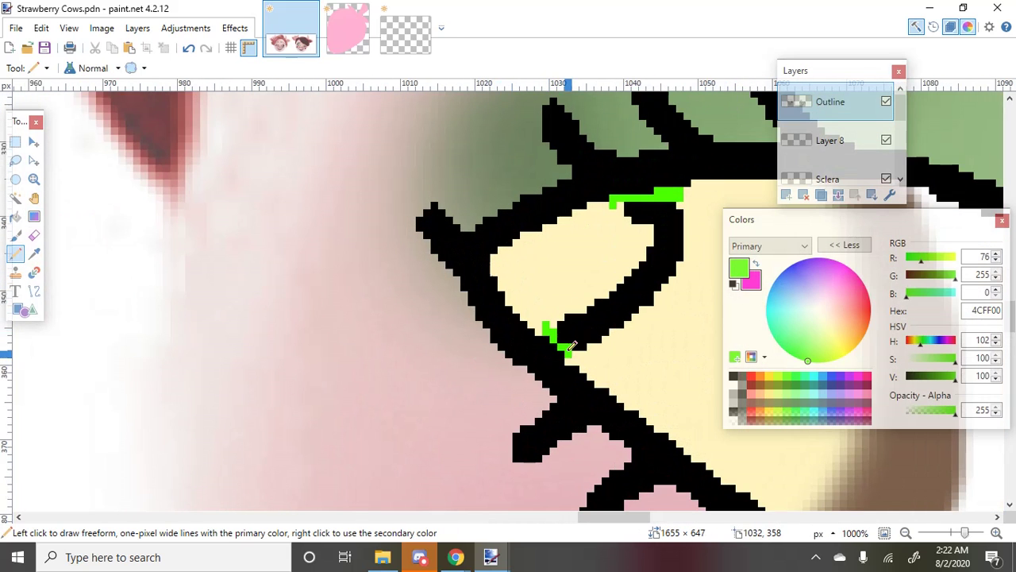
Magic Wand select the interior of the highlight shape in the second face's open eye on the Outline layer
click(15, 197)
click(603, 269)
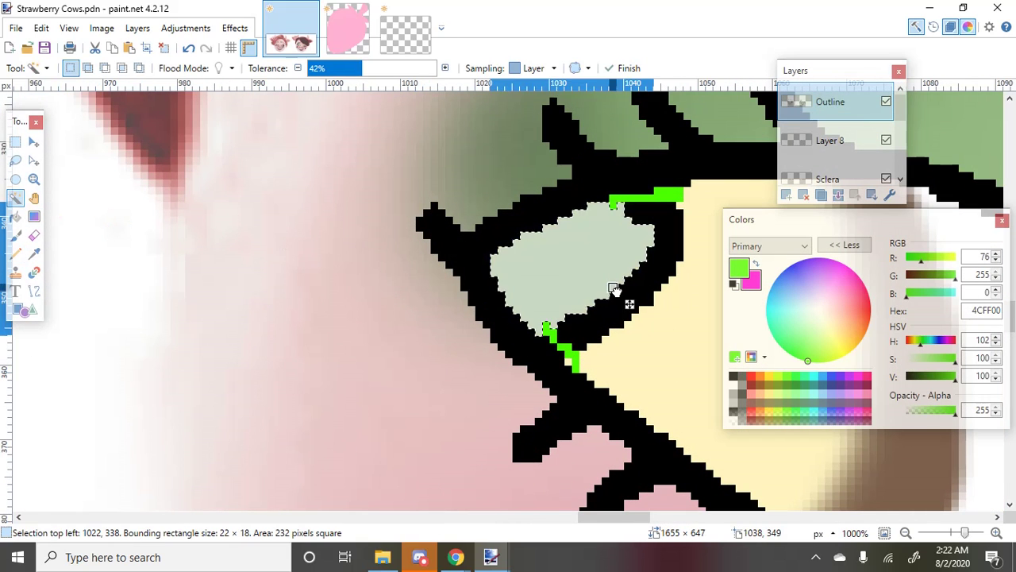
Add the black pupil outline and its detached pixels in the light-haired cow's left eye to the selection
scroll(632, 286, down, 5)
scroll(635, 258, down, 5)
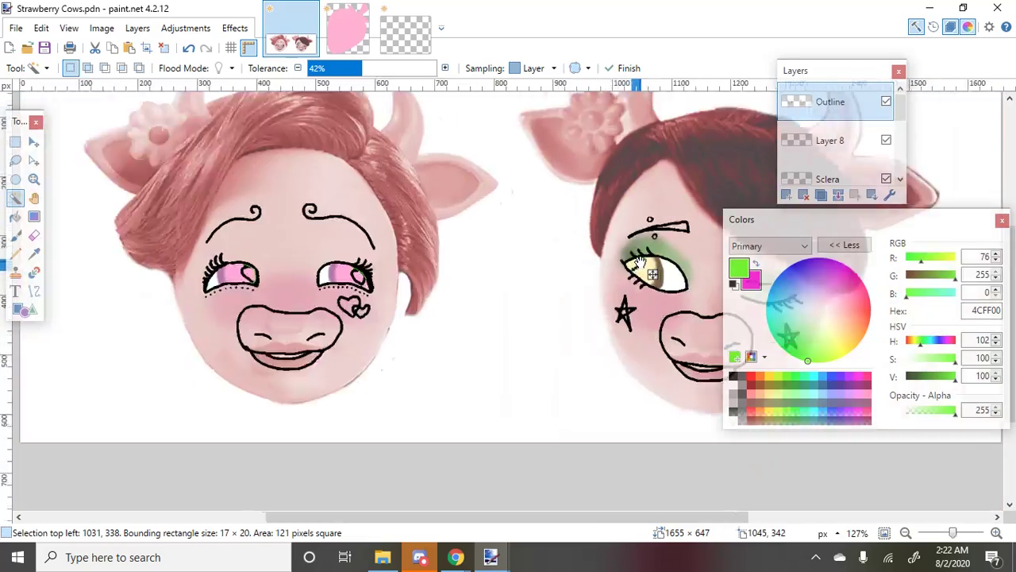
scroll(296, 257, up, 5)
ctrl+click(183, 297)
scroll(471, 295, down, 3)
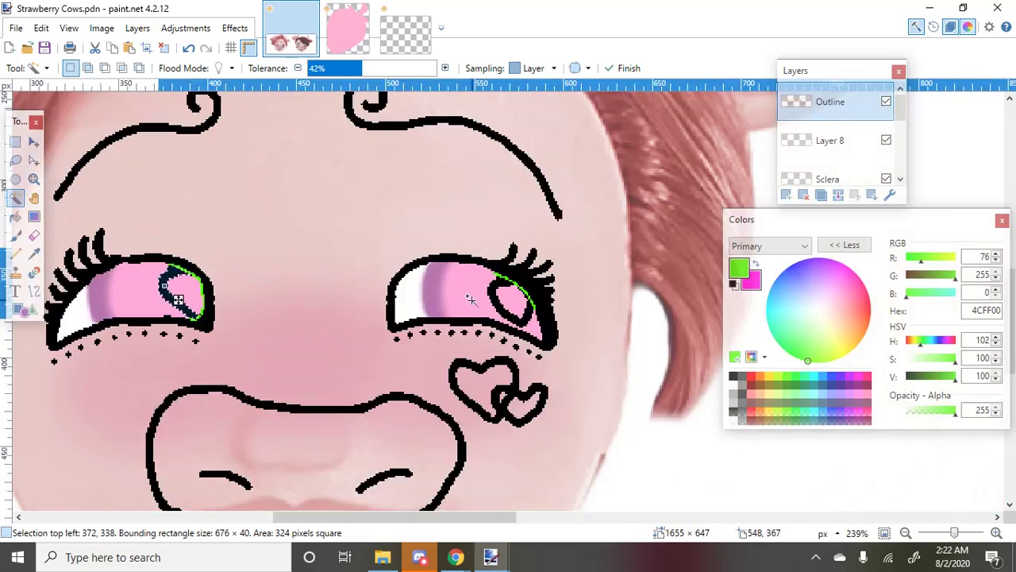
scroll(483, 297, up, 4)
scroll(510, 306, down, 5)
scroll(377, 315, up, 6)
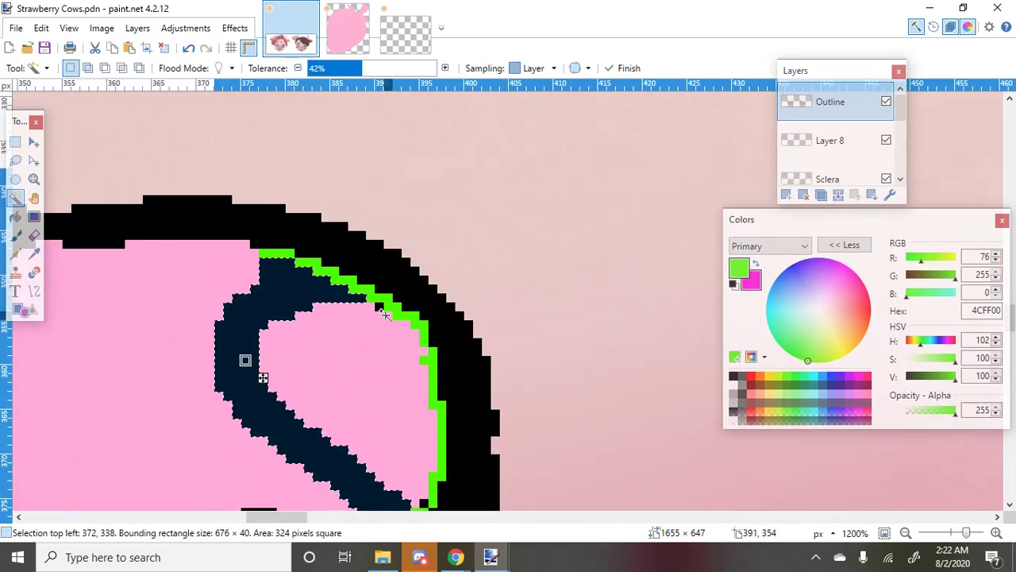
ctrl+click(399, 433)
scroll(399, 432, up, 4)
ctrl+click(311, 363)
scroll(313, 363, down, 8)
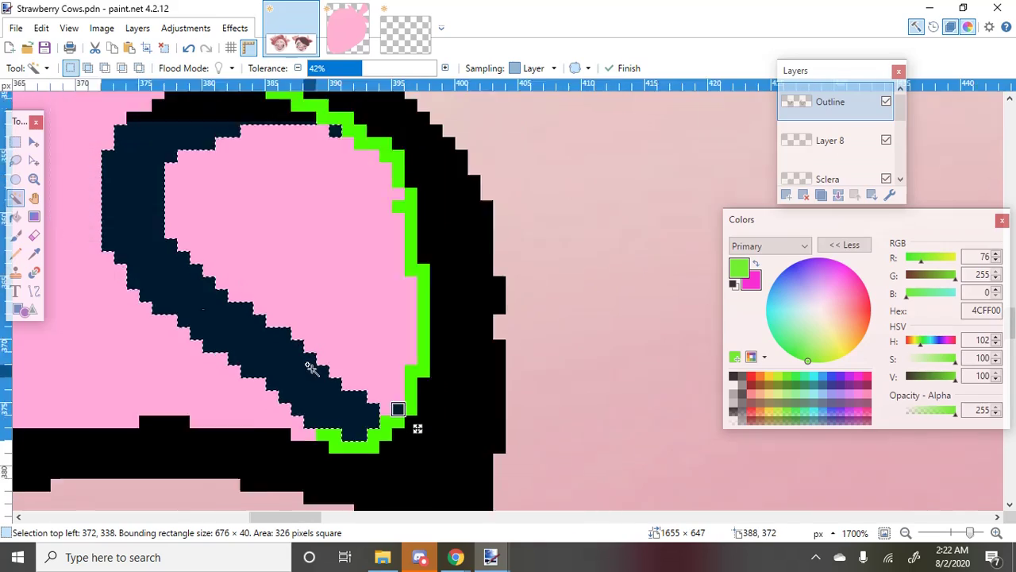
Add the light-haired cow's right pupil outline and its diagonal stray pixels to the selection, delete the selected outlines, and deselect
scroll(476, 318, up, 3)
ctrl+click(535, 310)
scroll(612, 393, up, 6)
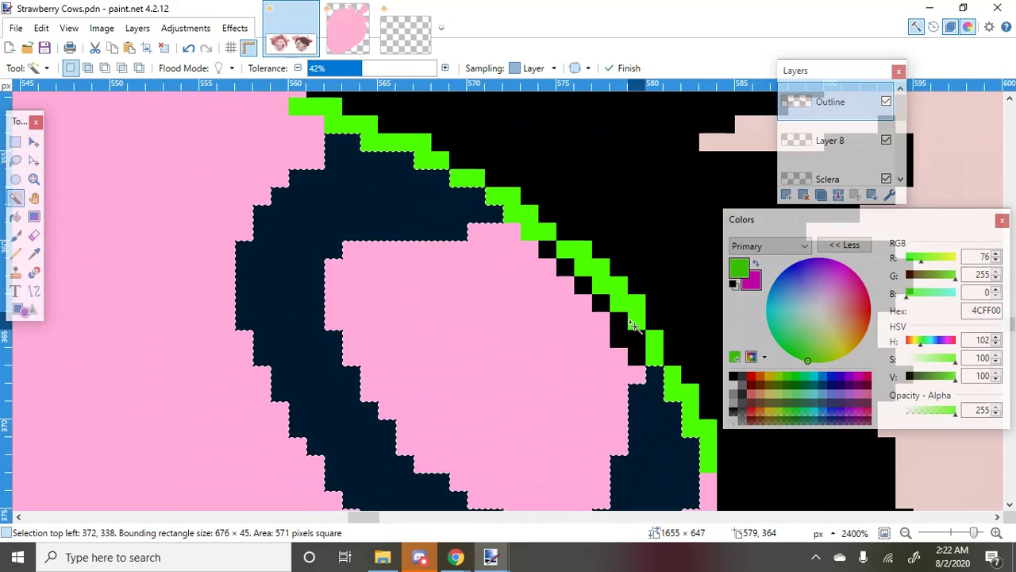
ctrl+click(623, 332)
ctrl+click(618, 338)
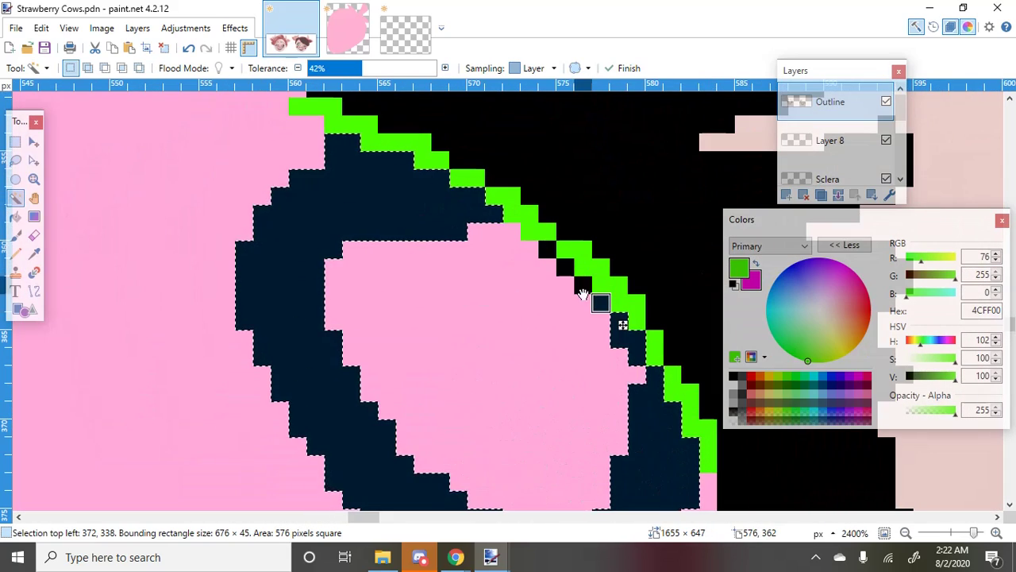
ctrl+click(601, 304)
ctrl+click(583, 285)
ctrl+click(565, 267)
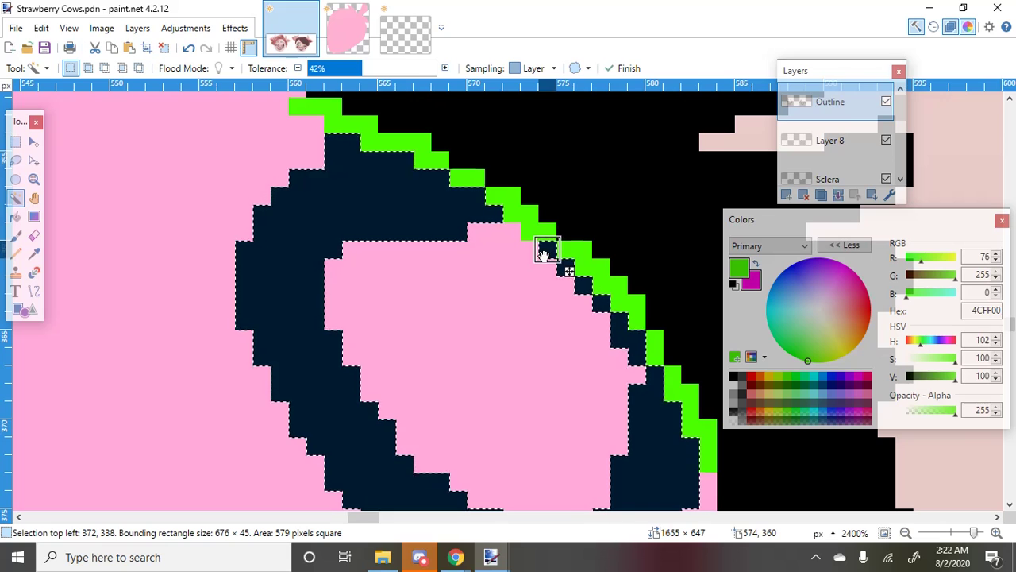
key(Delete)
key(ctrl+d)
Select and delete the bright green guide lines around the eyes on the Outline layer, clearing the selection
scroll(545, 258, down, 3)
click(586, 272)
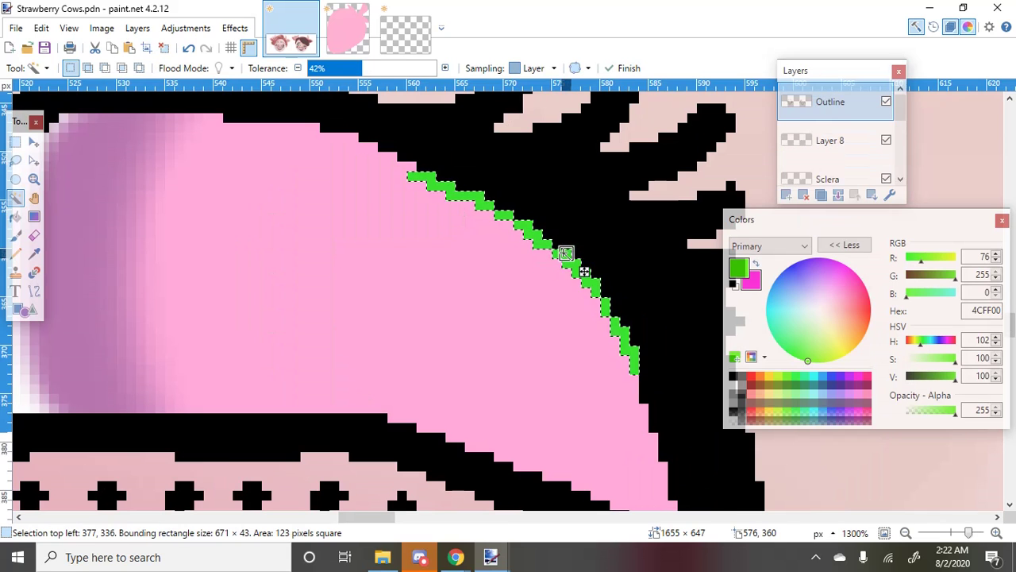
key(Delete)
key(ctrl+d)
scroll(563, 238, down, 10)
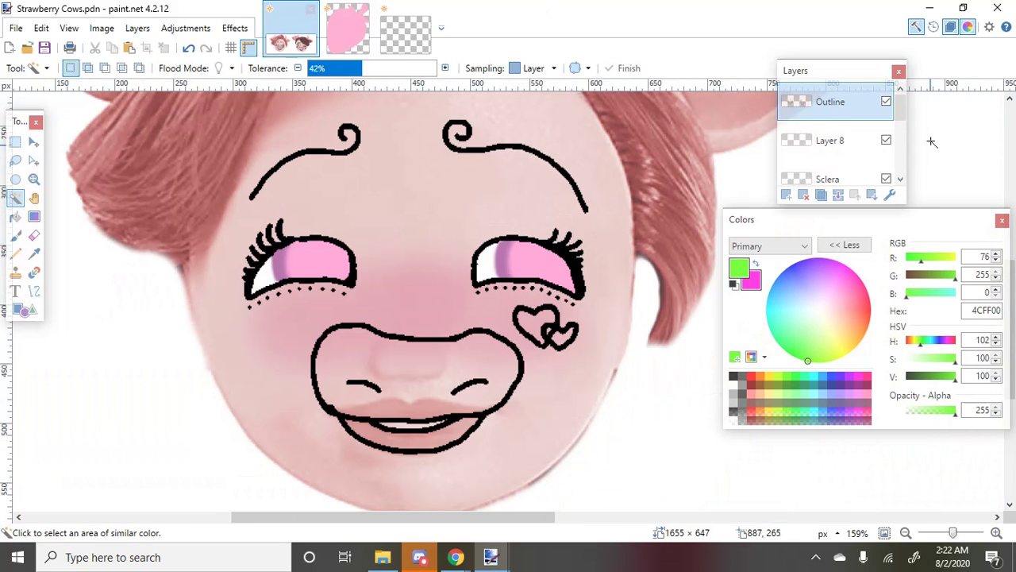
Add a layer named Pupils below Outline and rename Layer 8 as Iris
click(786, 196)
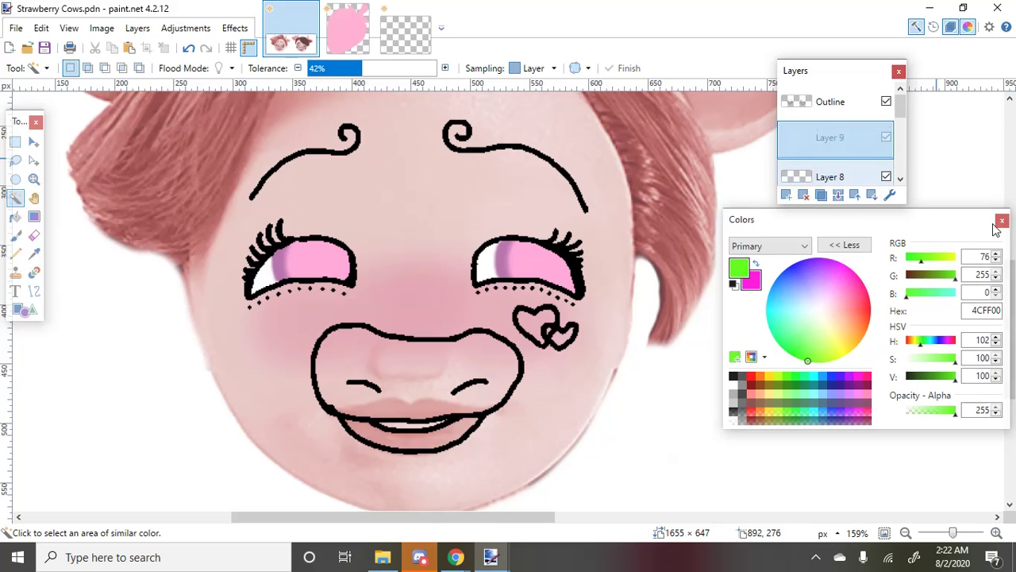
scroll(445, 209, up, 3)
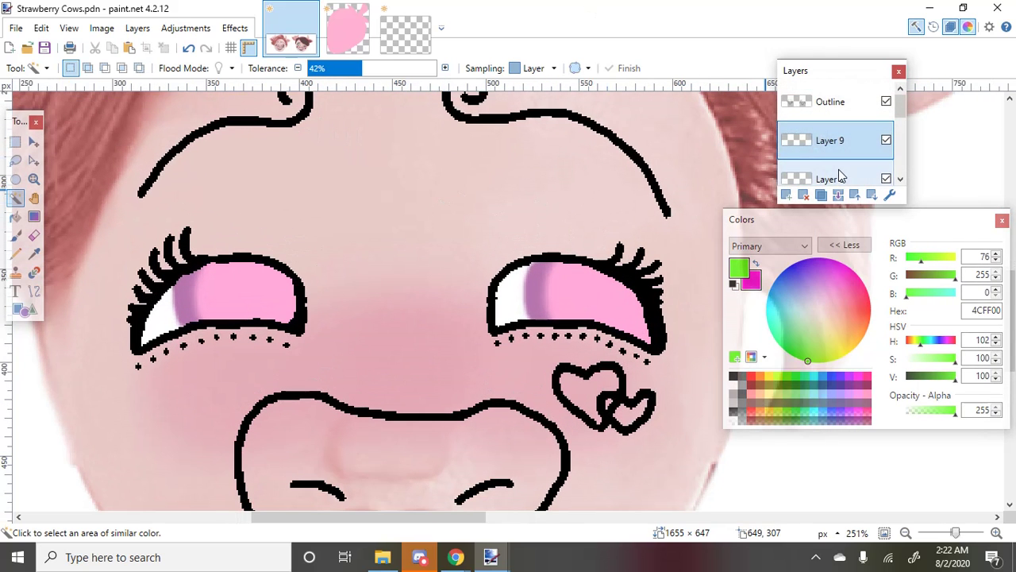
double_click(841, 176)
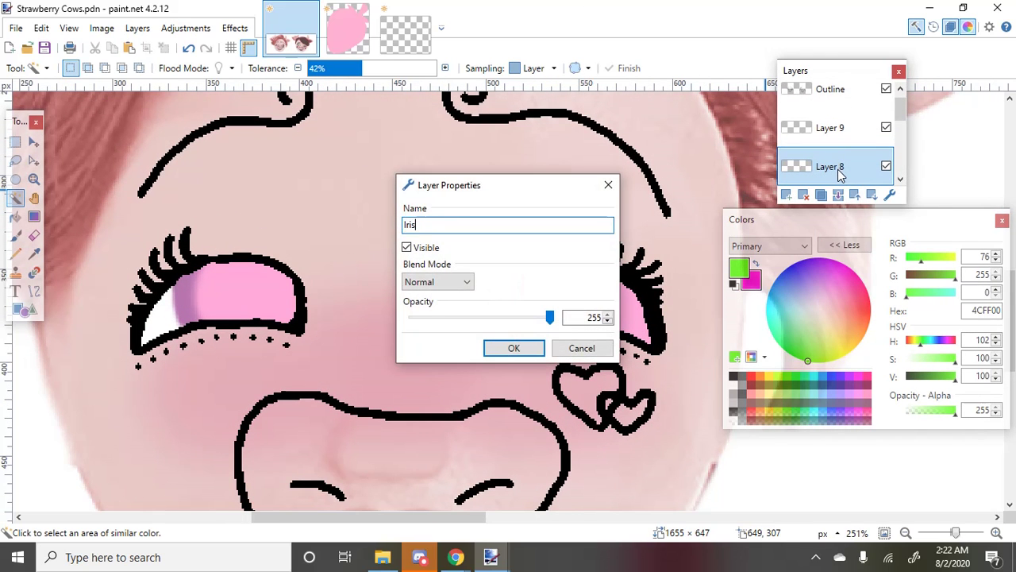
key(Return)
double_click(801, 139)
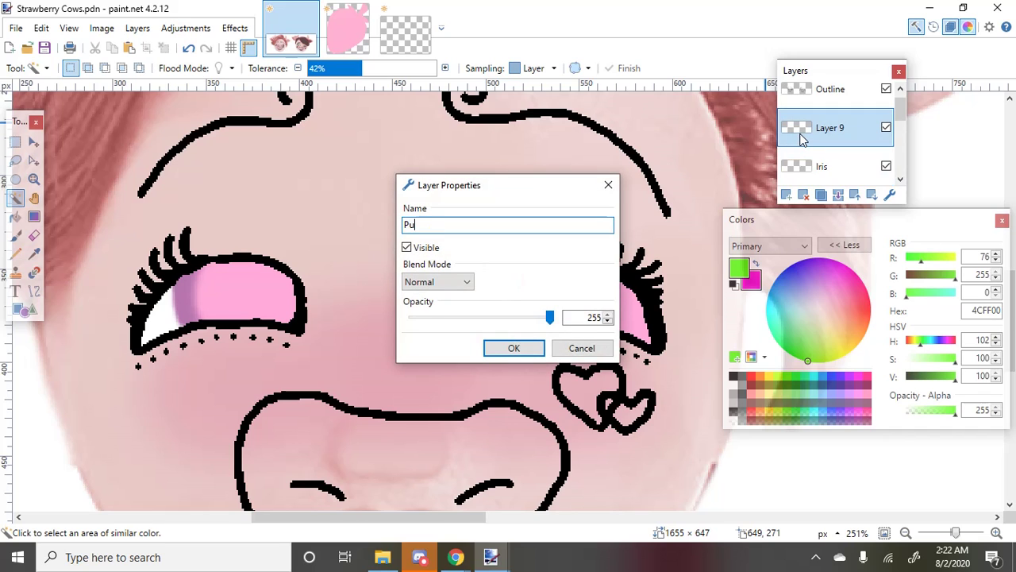
key(Return)
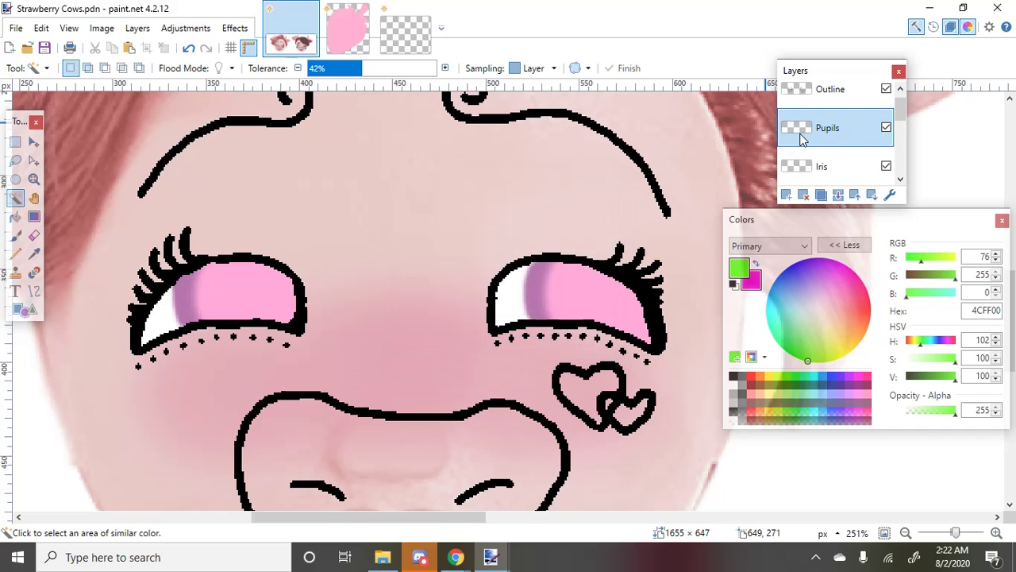
Sample the pink FFB2D3 from the strawberry image, return to Strawberry Cows, and ready the Pencil on the Pupils layer
click(15, 256)
scroll(215, 283, up, 2)
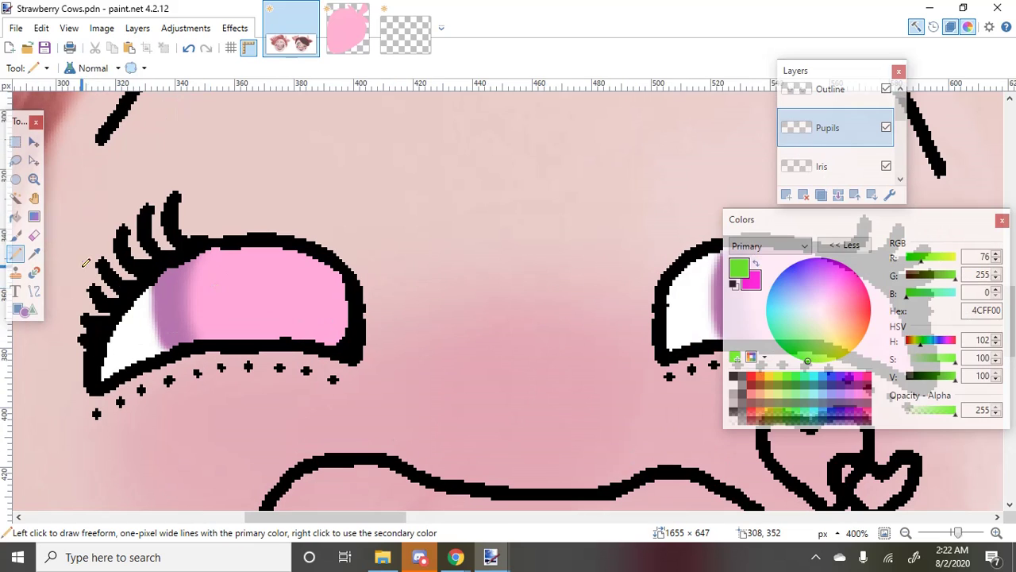
click(34, 254)
scroll(823, 130, down, 1)
scroll(824, 156, down, 3)
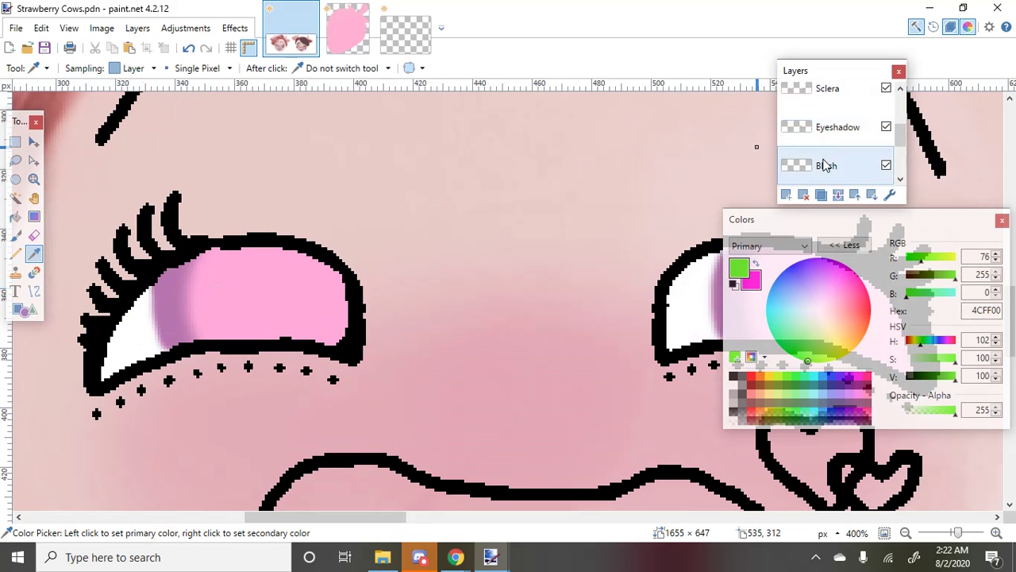
click(347, 30)
click(491, 247)
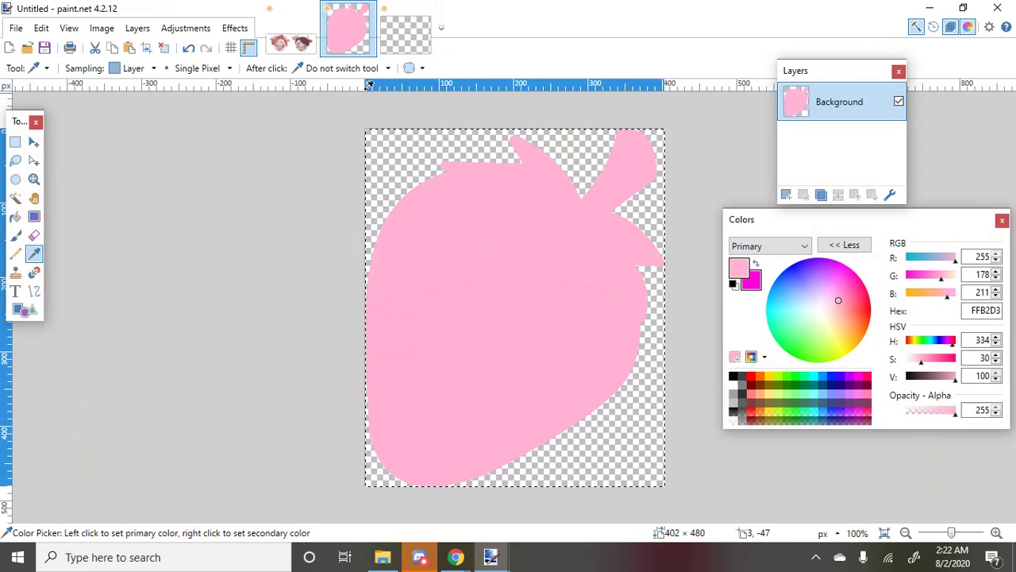
click(282, 46)
scroll(844, 143, up, 1)
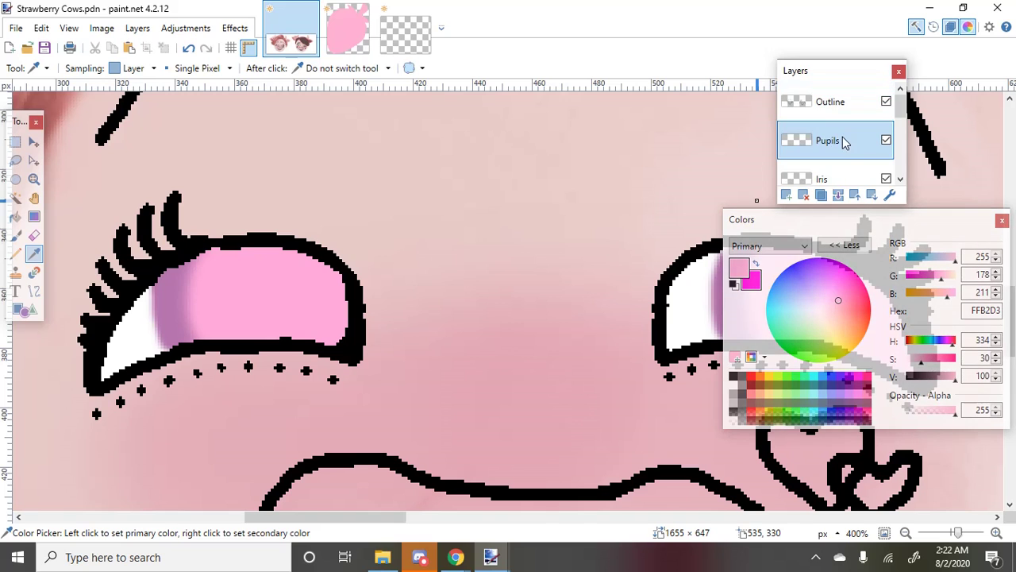
click(15, 255)
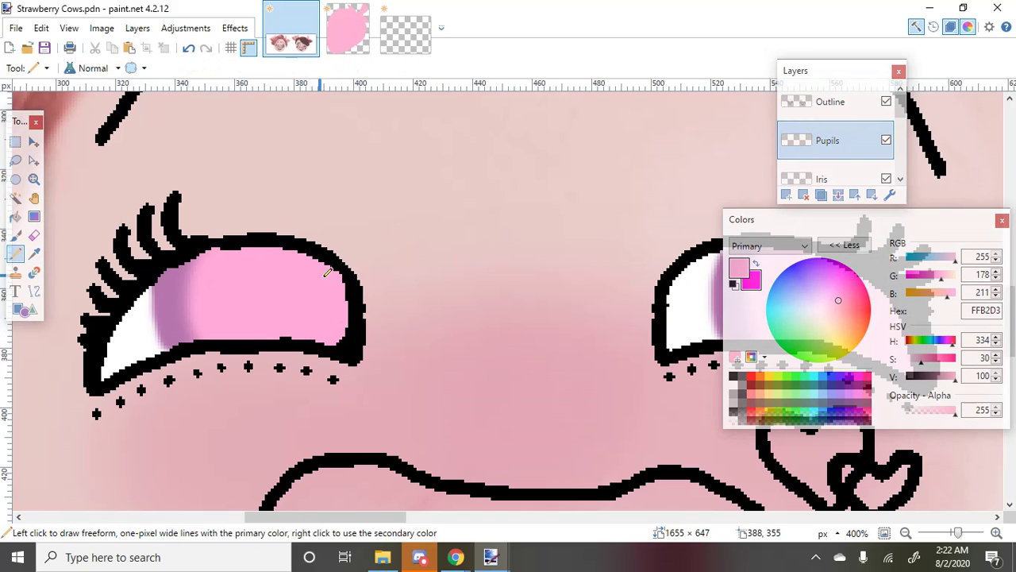
Raise the primary colour's saturation to 60 to get the deeper pink FF66A8
ctrl+scroll(251, 337, down, 1)
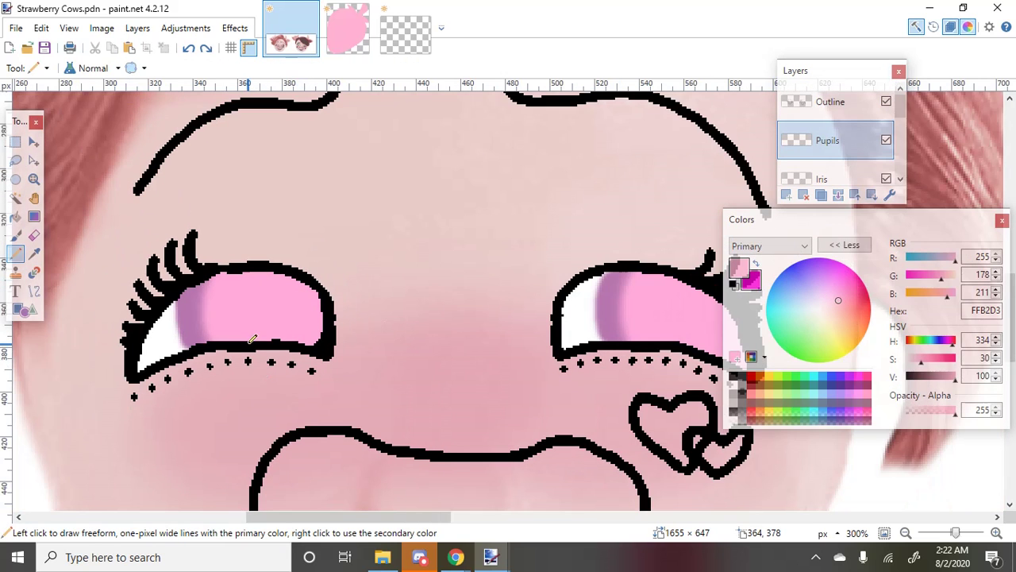
scroll(251, 338, down, 2)
scroll(252, 339, down, 2)
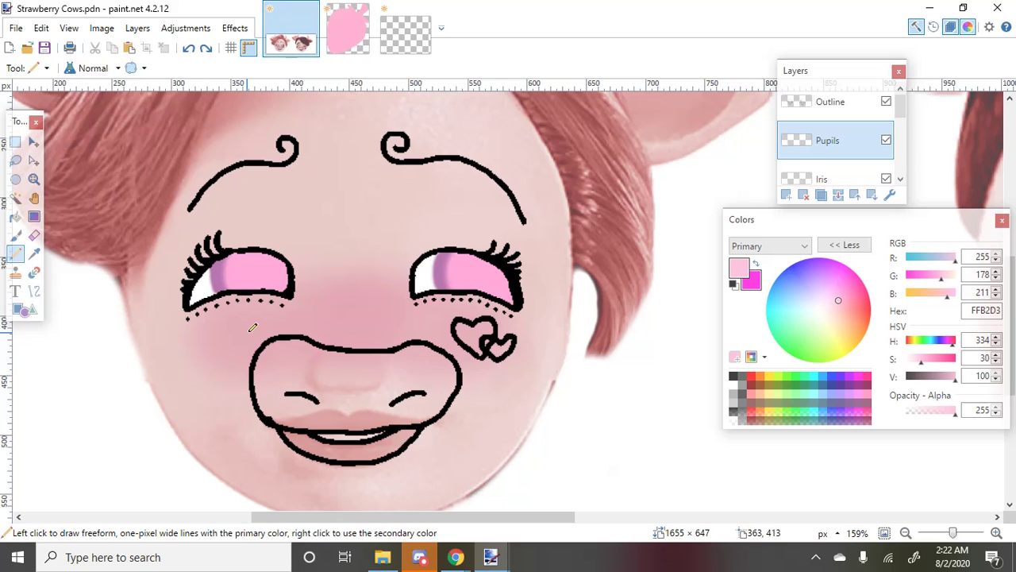
scroll(817, 162, down, 4)
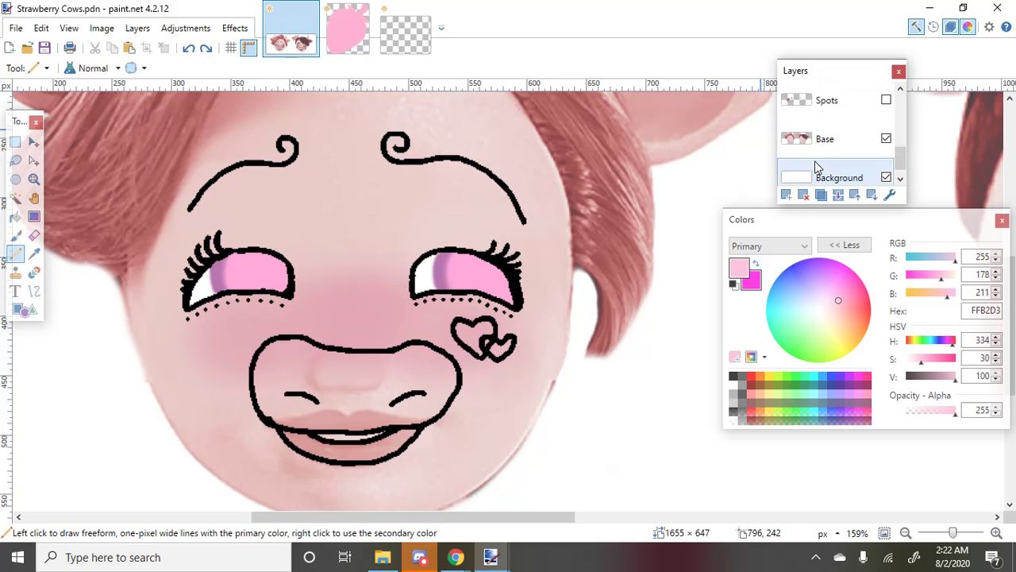
scroll(815, 160, up, 3)
click(930, 359)
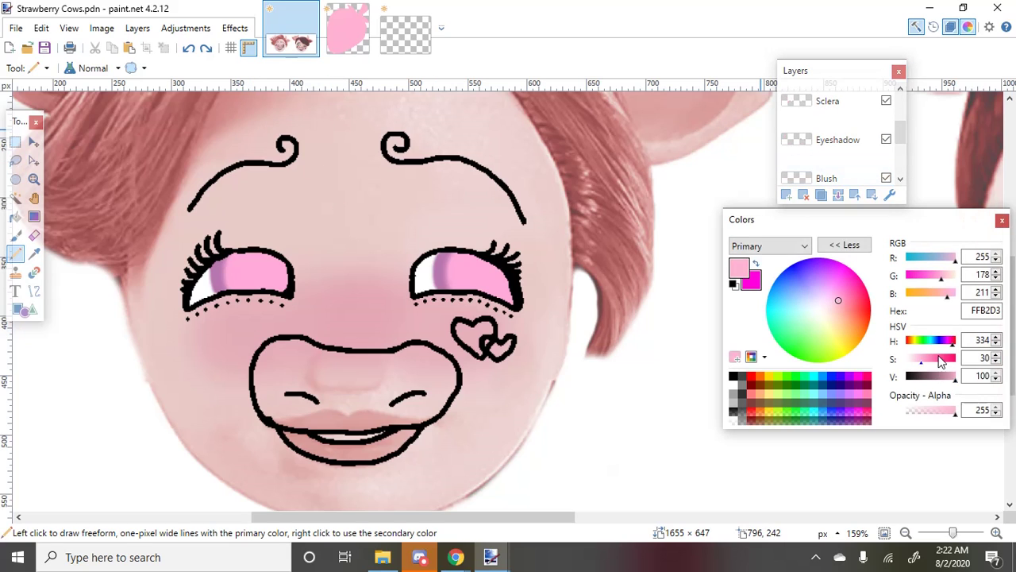
click(936, 361)
scroll(345, 236, up, 5)
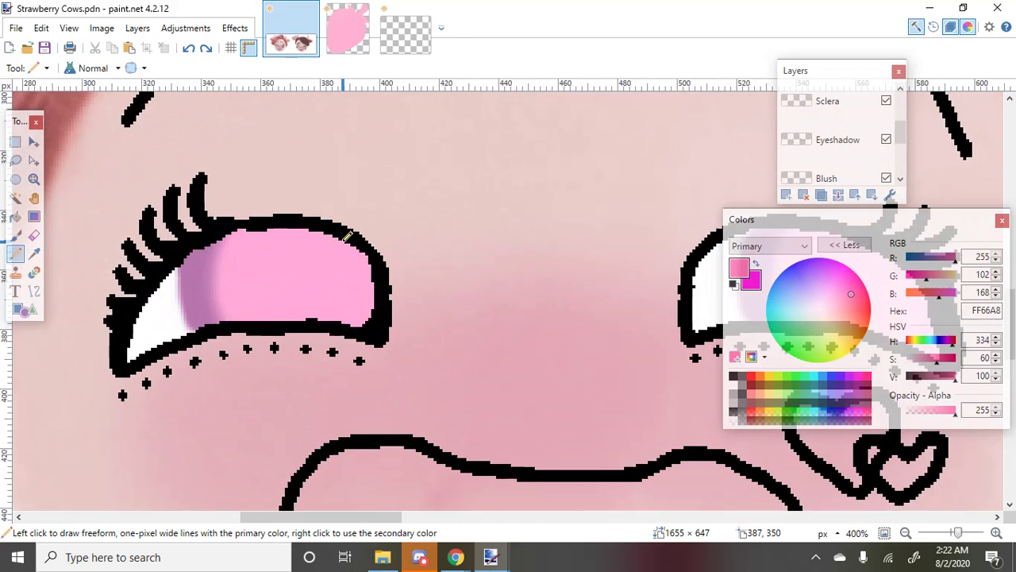
mouse_move(350, 251)
mouse_down()
mouse_move(315, 256)
mouse_move(308, 287)
mouse_up()
key(ctrl+z)
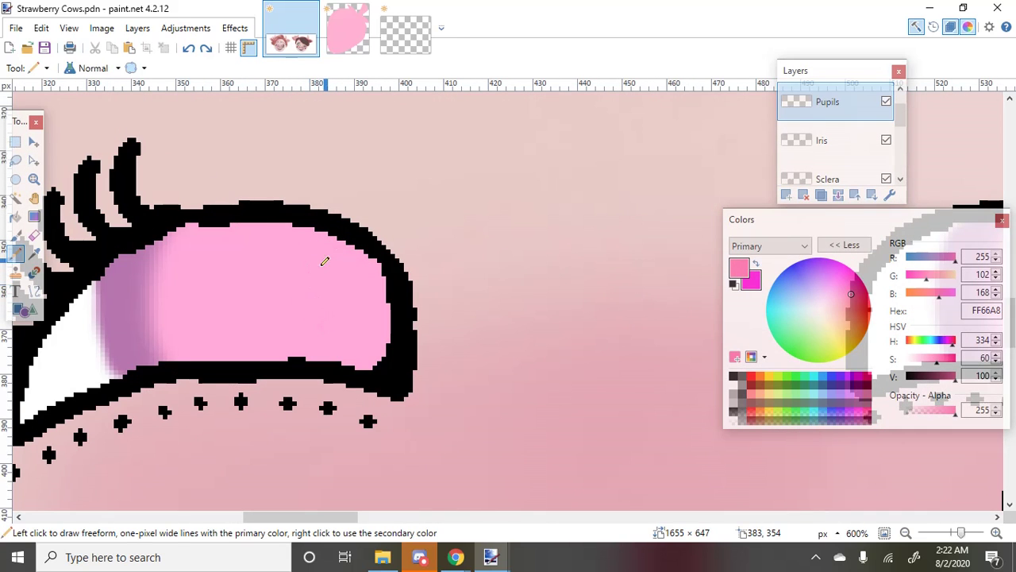
mouse_move(366, 258)
mouse_down()
mouse_move(313, 267)
mouse_move(330, 315)
mouse_up()
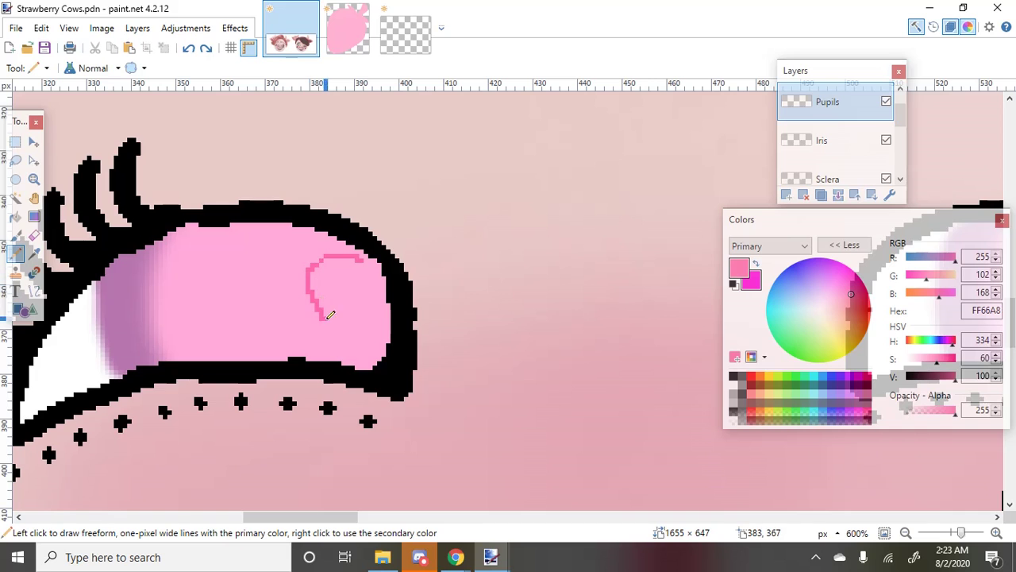
key(ctrl+z)
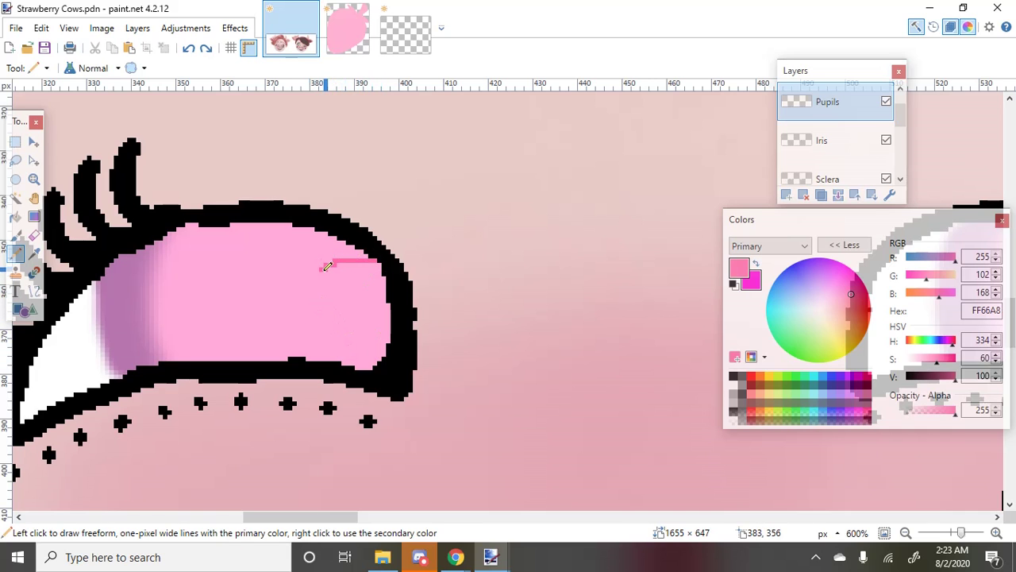
Draw a thin FF66A8 pupil outline curving against the right edge of each of the light-haired cow's eyes on the Pupils layer
mouse_move(327, 267)
mouse_down()
mouse_move(317, 292)
mouse_move(355, 347)
mouse_up()
scroll(380, 359, down, 6)
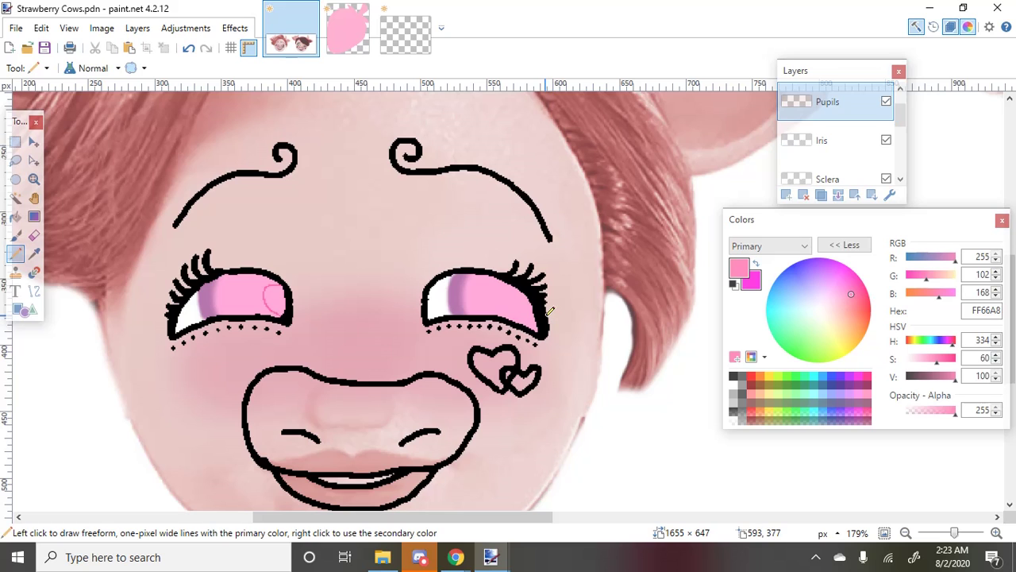
scroll(545, 310, up, 5)
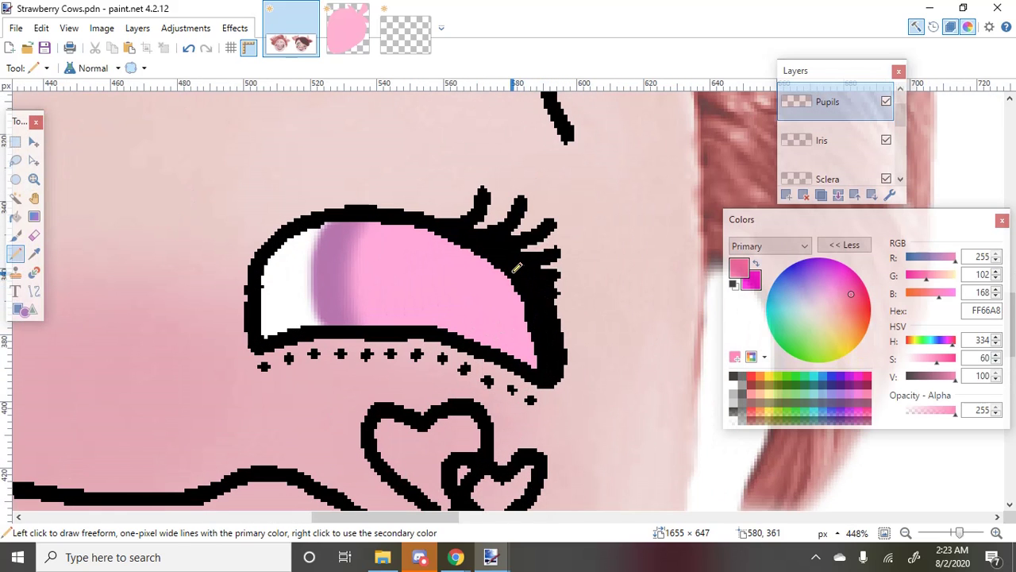
drag(485, 262, 473, 293)
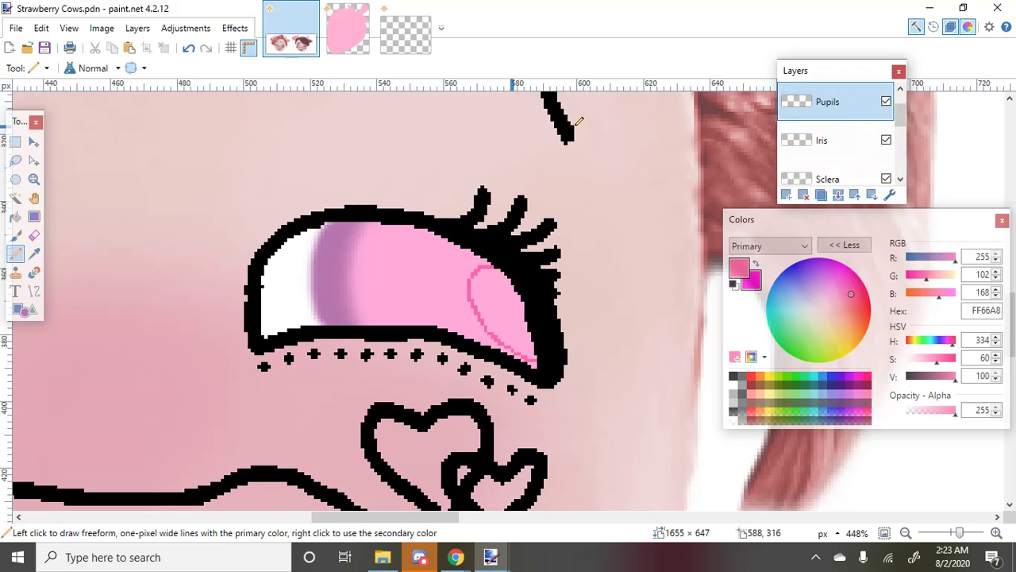
scroll(439, 194, down, 5)
scroll(233, 165, up, 5)
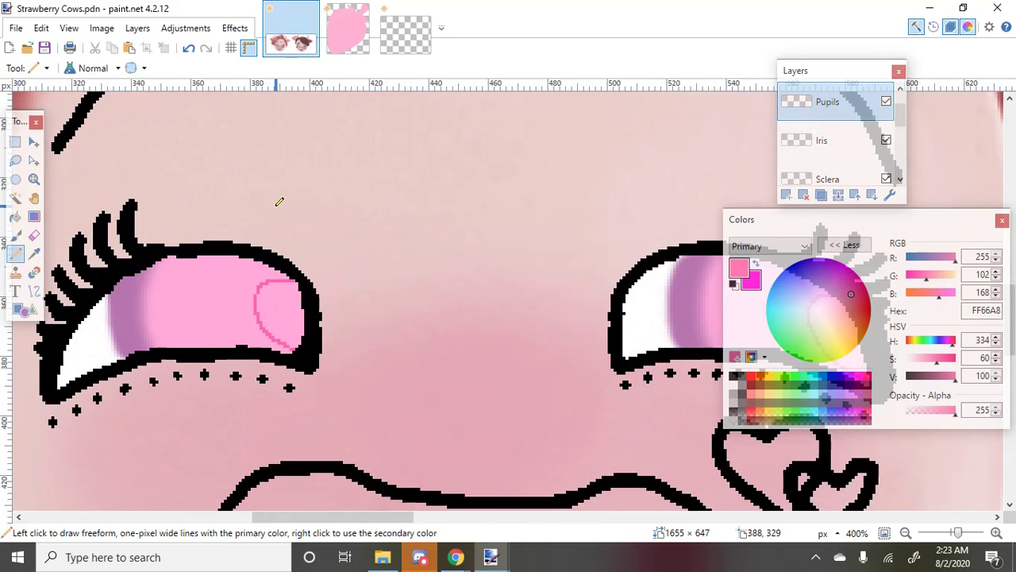
Set the Magic Wand to Image sampling with a 23% tolerance and clear the overly wide iris selection
click(22, 202)
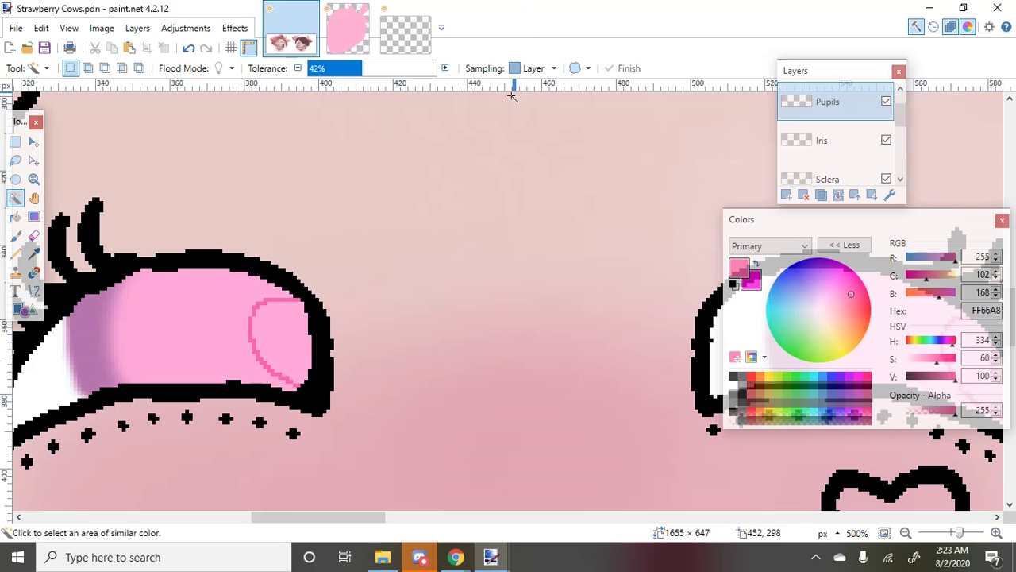
click(523, 68)
click(532, 103)
click(212, 299)
scroll(212, 298, down, 1)
scroll(214, 295, down, 2)
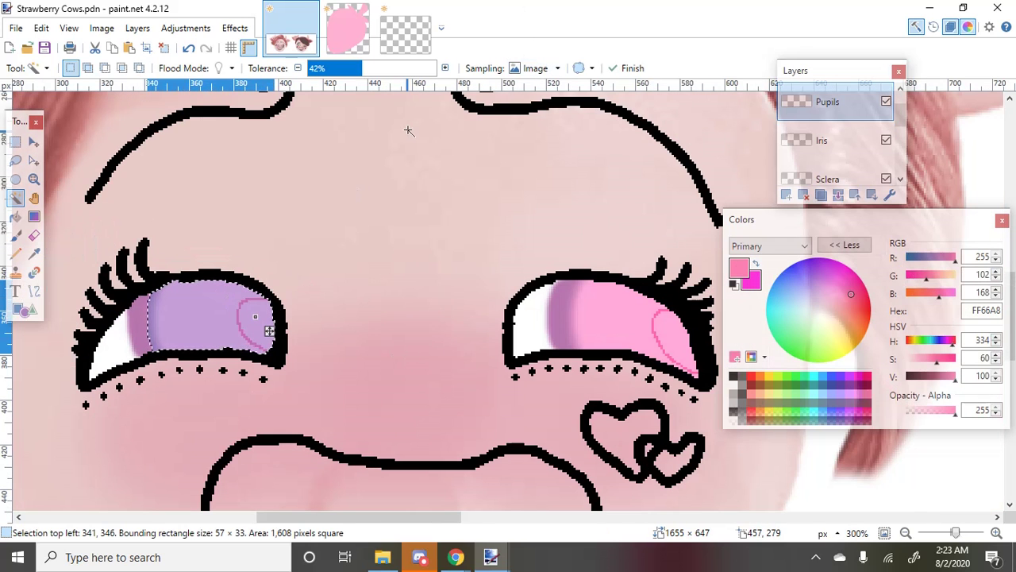
key(ctrl+d)
drag(361, 67, 337, 68)
Select the areas inside both pink pupil outlines and fill them with the primary colour FF66A8
click(266, 332)
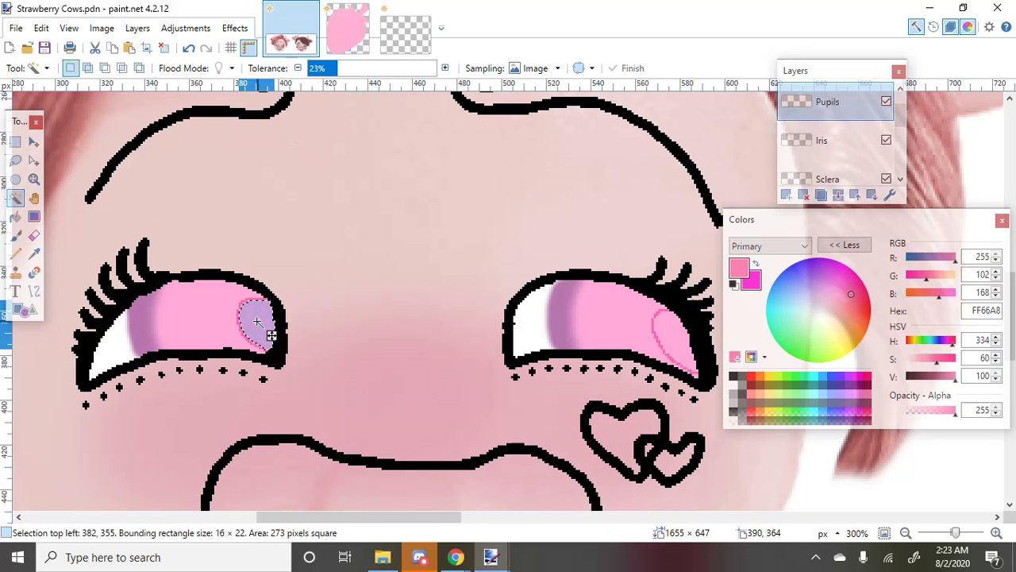
scroll(268, 331, down, 2)
scroll(580, 332, up, 2)
ctrl+click(581, 332)
key(BackSpace)
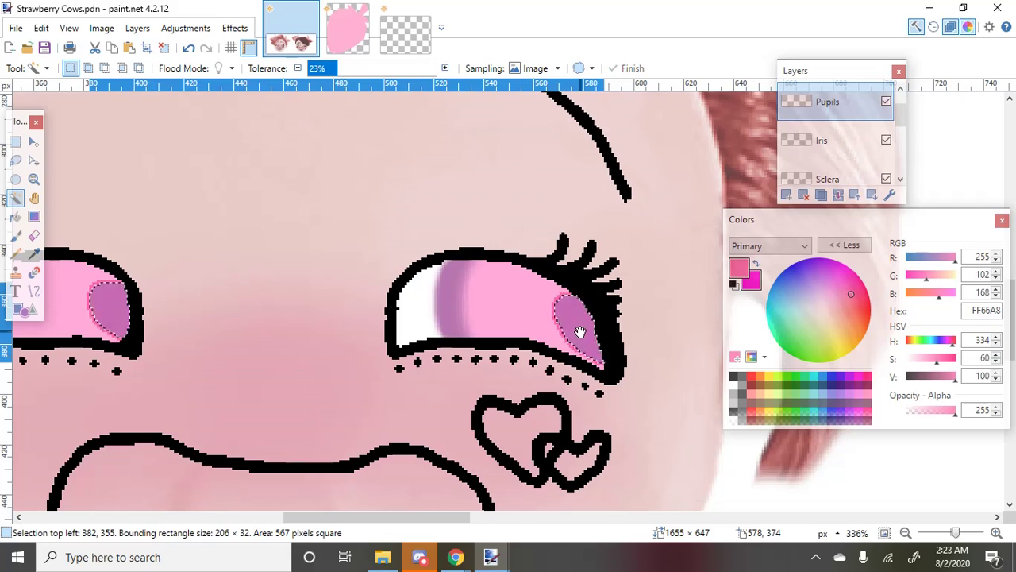
Deselect the filled pupils of the light-haired cow
key(ctrl+d)
scroll(580, 332, down, 3)
scroll(318, 325, down, 2)
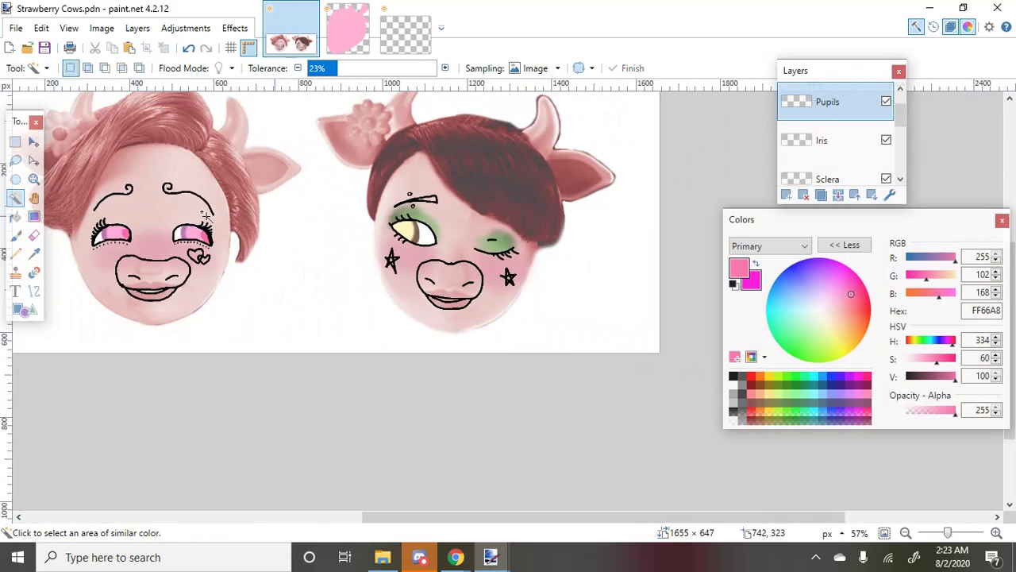
scroll(318, 325, up, 4)
key(p)
scroll(384, 201, up, 3)
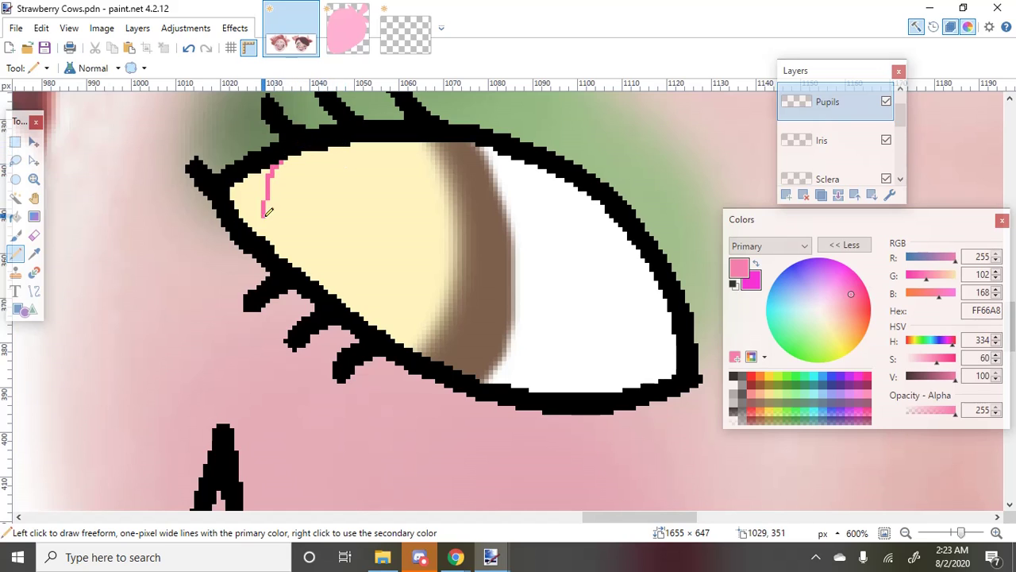
mouse_move(269, 211)
mouse_down()
mouse_move(270, 242)
mouse_move(292, 251)
mouse_up()
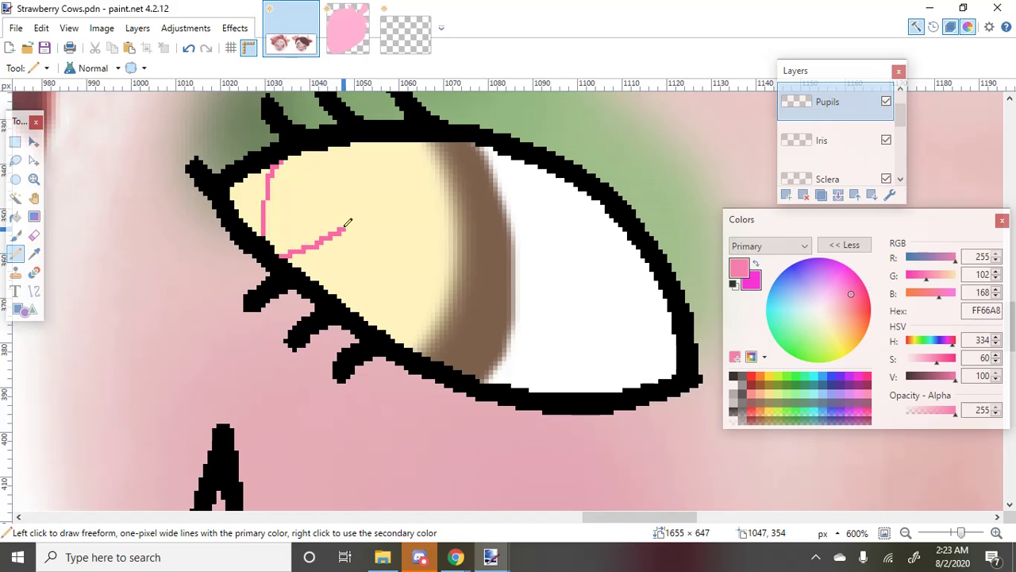
drag(366, 167, 314, 140)
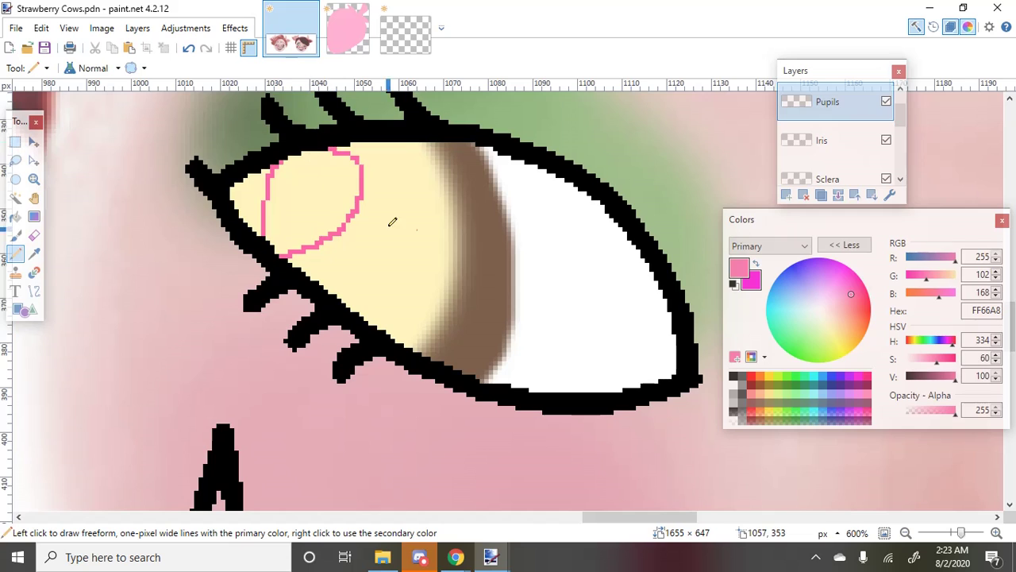
scroll(543, 285, down, 8)
scroll(542, 284, up, 7)
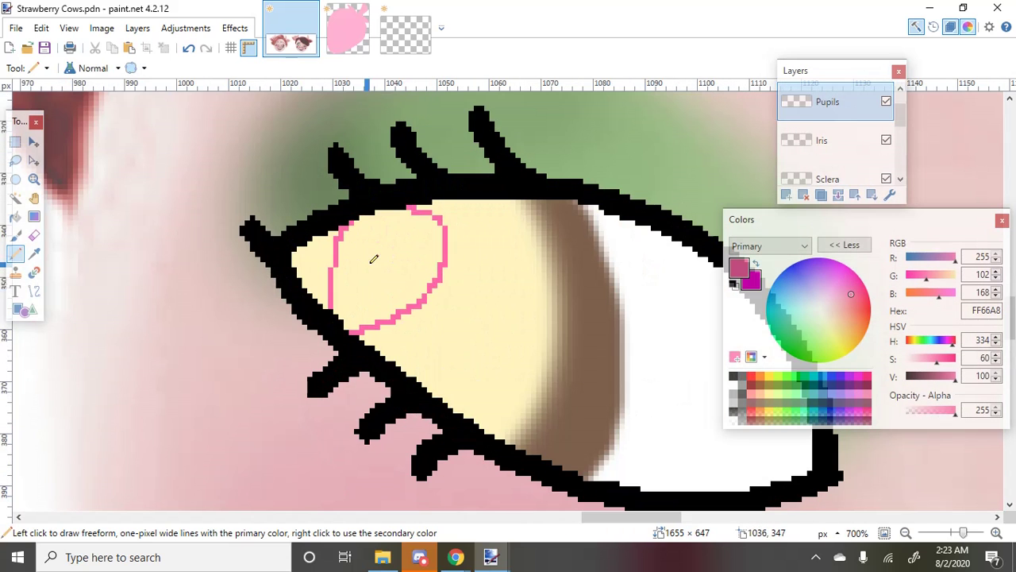
key(ctrl+z)
Draw a small FF66A8 pupil outline against the outer corner of the dark-haired cow's open eye, fill it with the same pink and deselect
drag(346, 320, 398, 271)
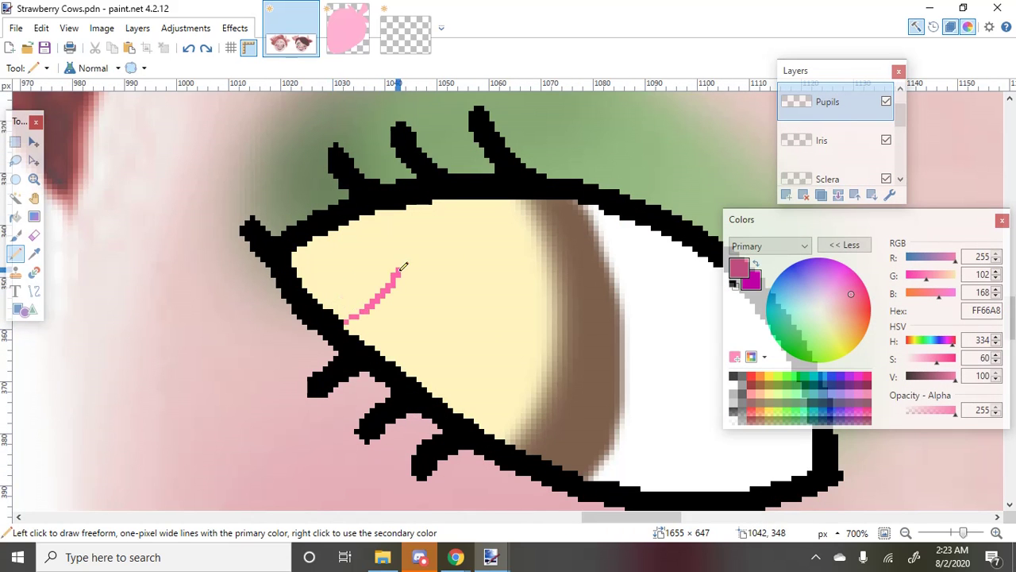
drag(382, 220, 366, 217)
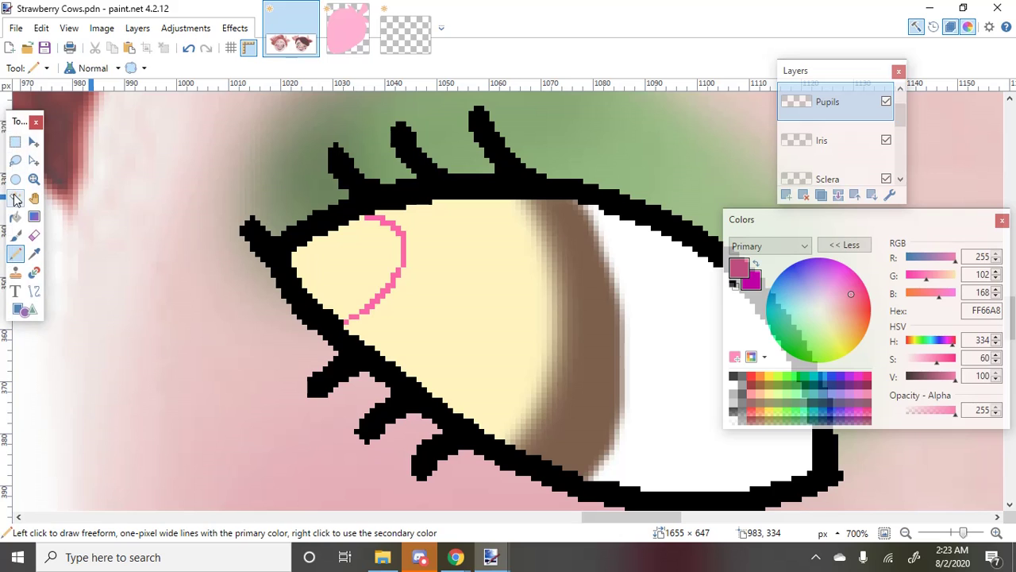
click(15, 197)
click(351, 249)
key(BackSpace)
key(ctrl+d)
scroll(397, 270, down, 5)
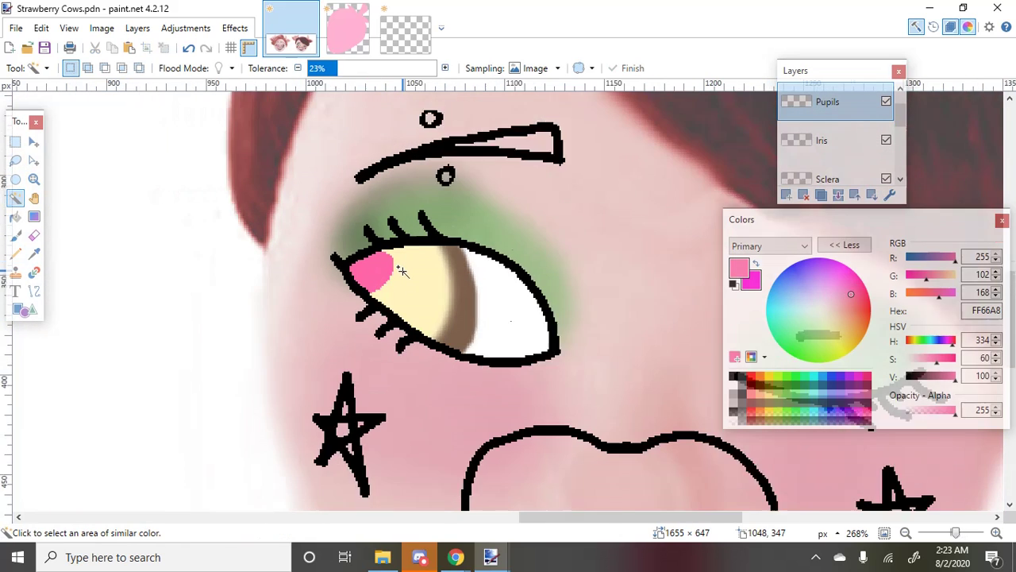
Set the primary colour to light green C8FFA8 and pencil a jagged leaf-cap outline across the top of the dark-haired cow's pink pupil
click(777, 375)
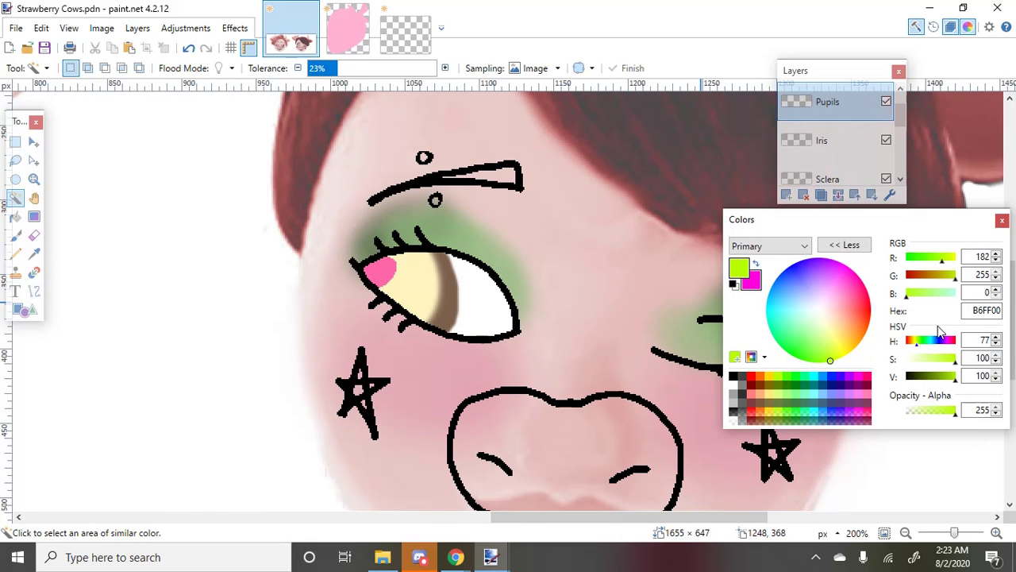
drag(939, 358, 920, 348)
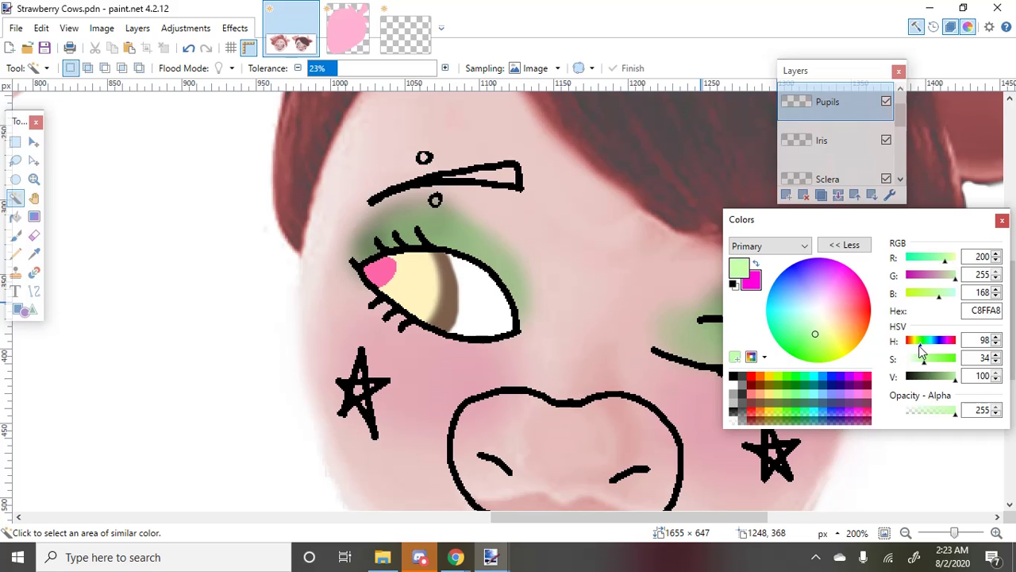
click(16, 252)
scroll(405, 266, up, 7)
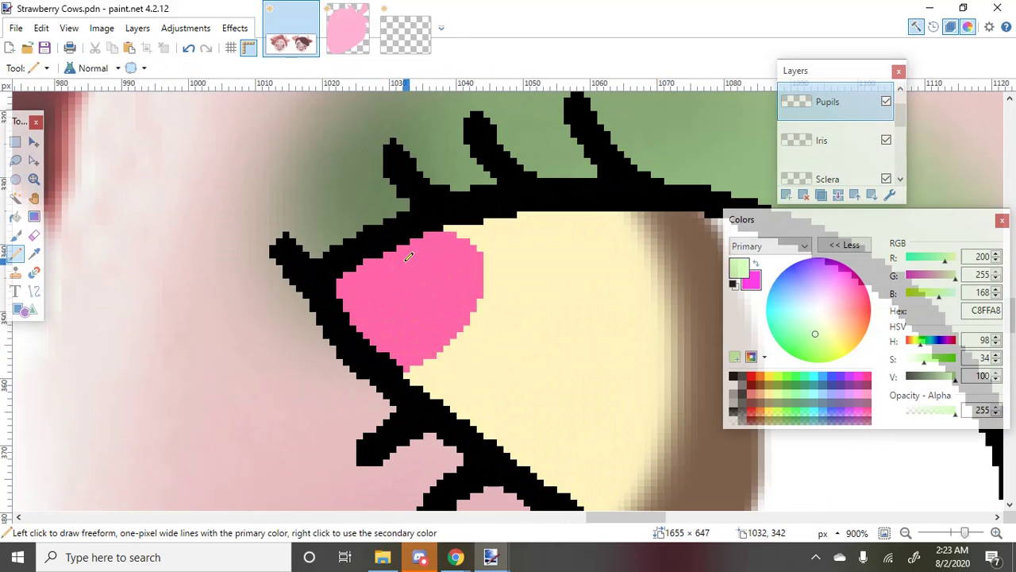
mouse_move(414, 239)
mouse_down()
mouse_move(473, 269)
mouse_move(481, 258)
mouse_move(447, 227)
mouse_move(387, 258)
mouse_up()
Select the pink areas enclosed by the dark-haired cow's leaf-cap outline, fill them with C8FFA8 and deselect
click(15, 197)
scroll(342, 278, up, 6)
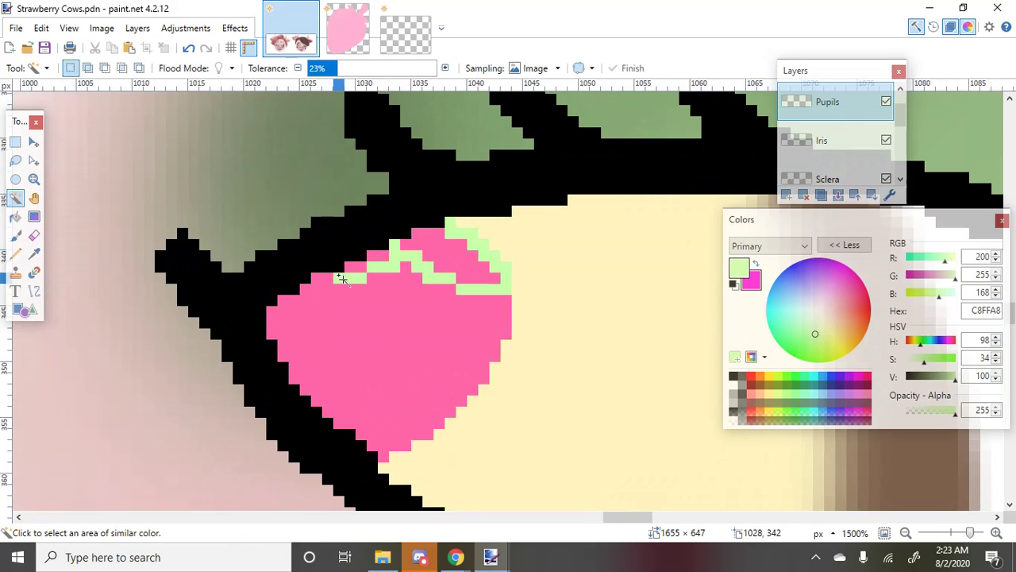
click(350, 264)
ctrl+click(453, 274)
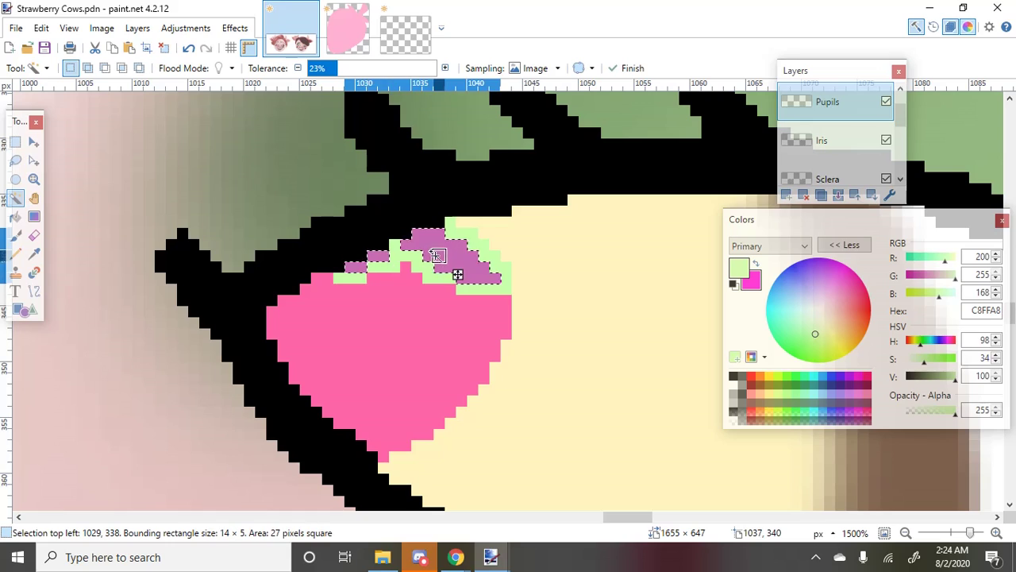
key(BackSpace)
key(ctrl+d)
scroll(435, 257, down, 10)
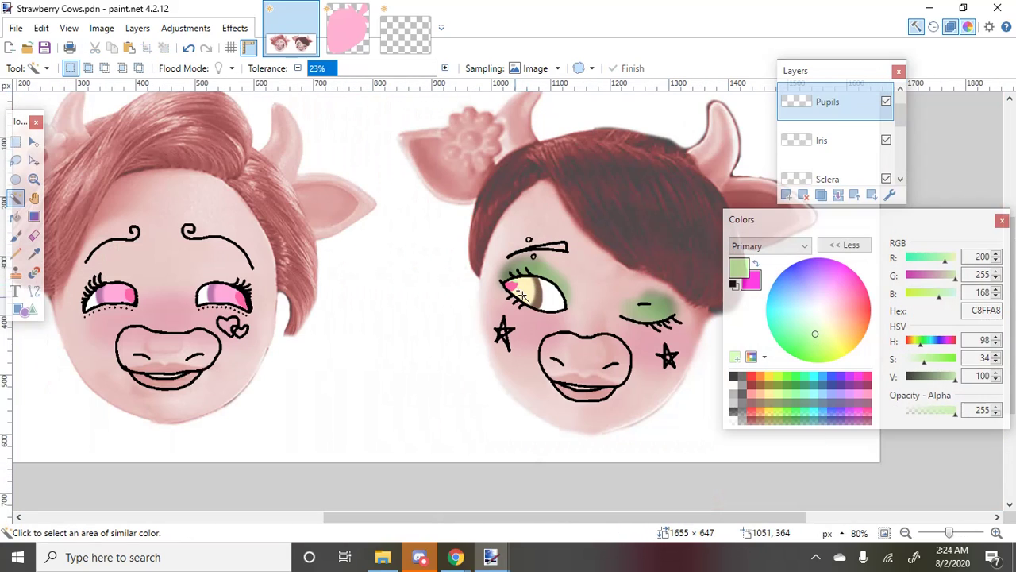
Scatter single-pixel C8FFA8 seed dots over the pink part of the dark-haired cow's strawberry pupil with the Pencil tool
click(15, 252)
scroll(510, 285, up, 9)
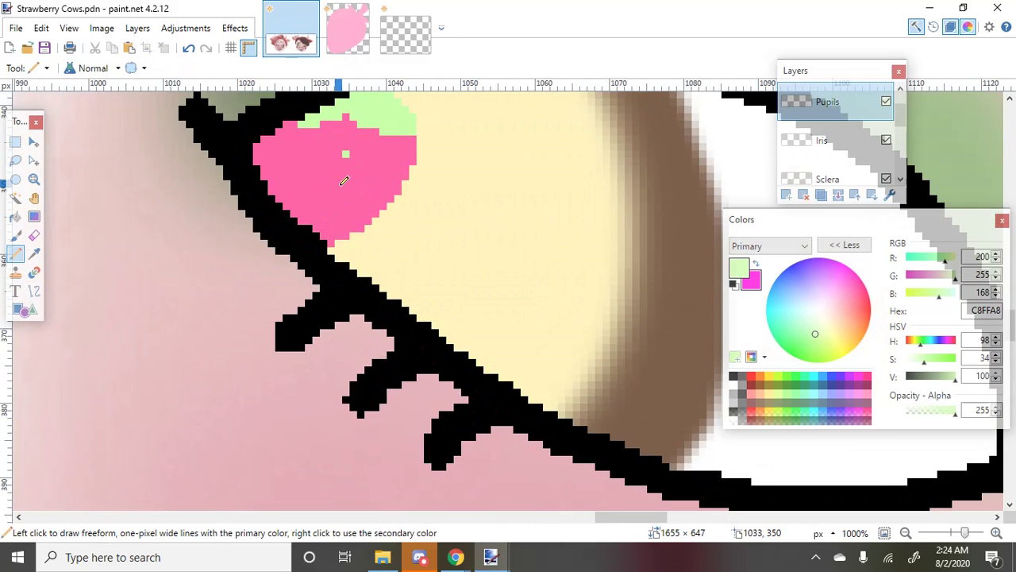
click(338, 183)
click(294, 153)
click(293, 184)
click(272, 153)
click(316, 146)
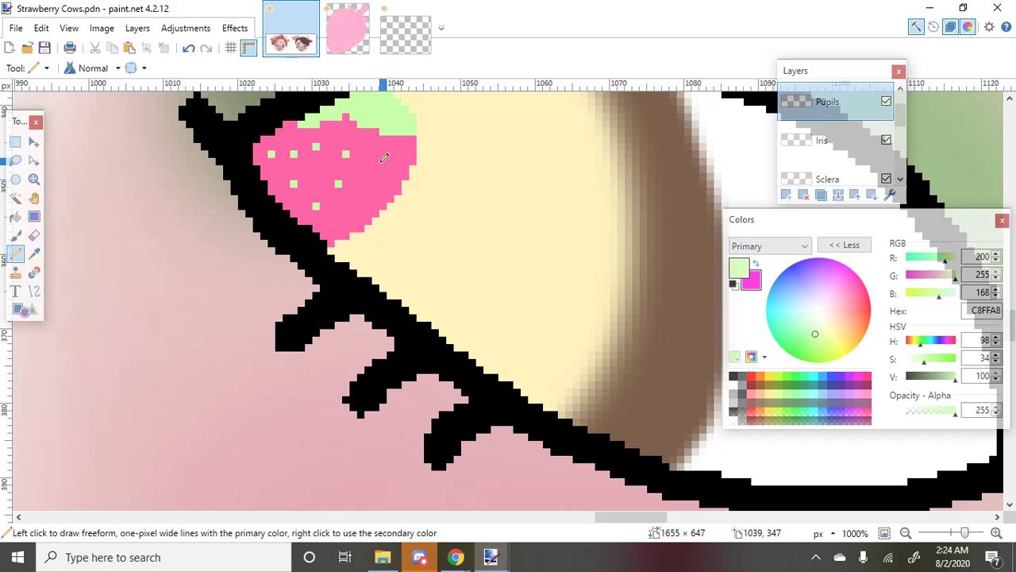
scroll(516, 250, down, 8)
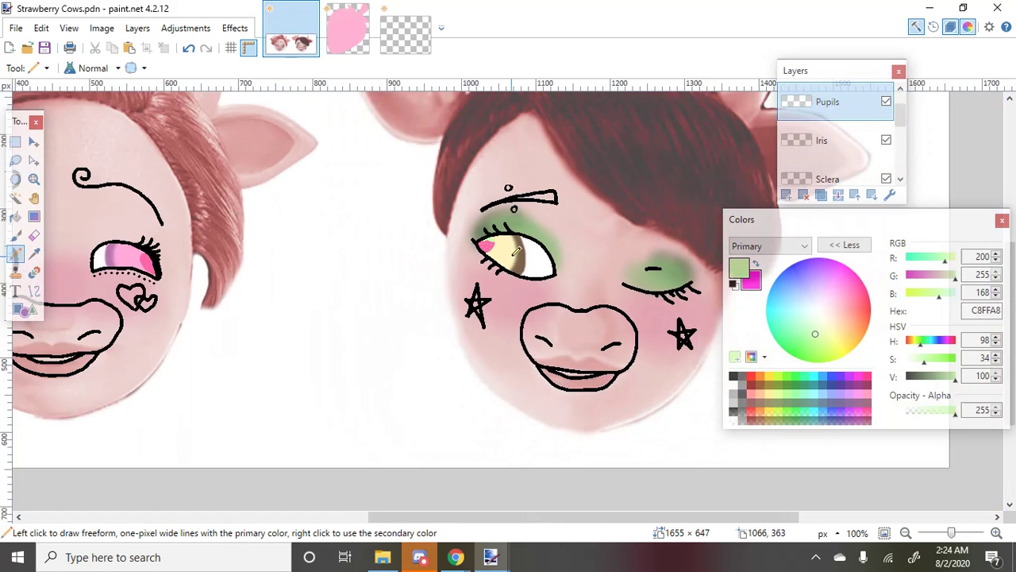
scroll(516, 250, up, 5)
scroll(506, 248, down, 1)
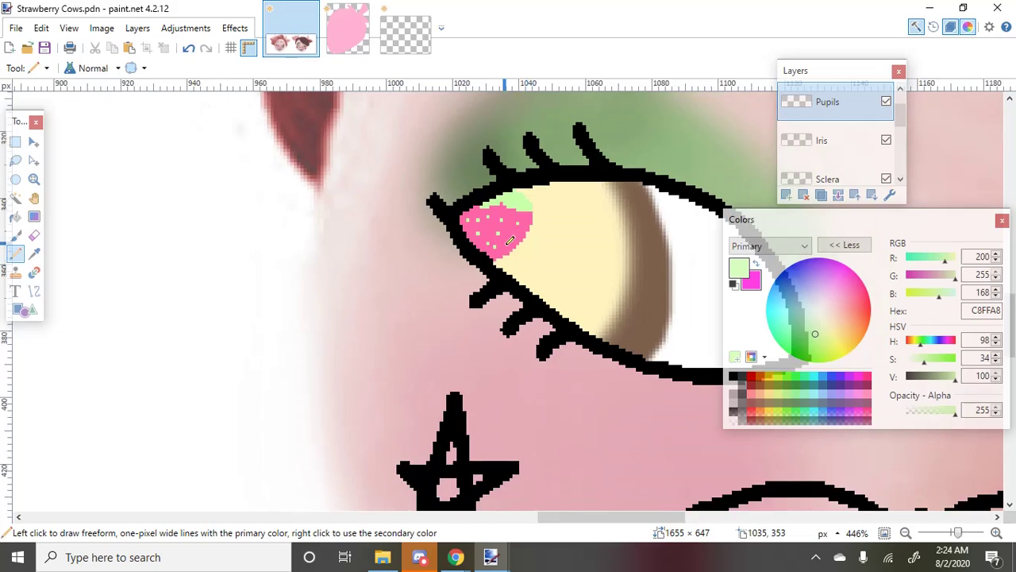
scroll(500, 253, up, 4)
scroll(541, 271, down, 5)
Pencil a C8FFA8 leaf-cap outline with a short stem on top of the pupil in the light-haired cow's left-hand eye
scroll(226, 245, up, 2)
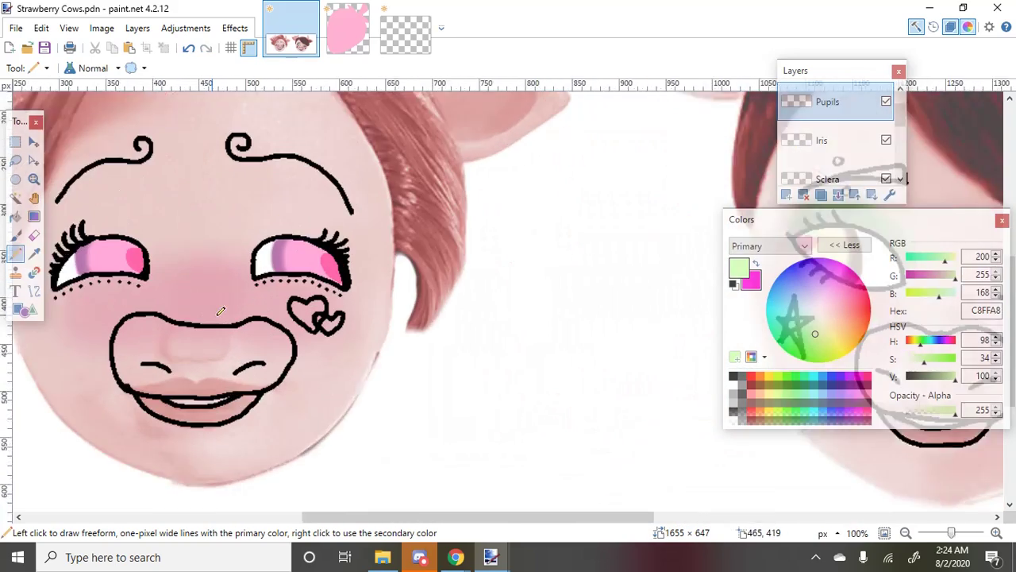
scroll(225, 244, up, 7)
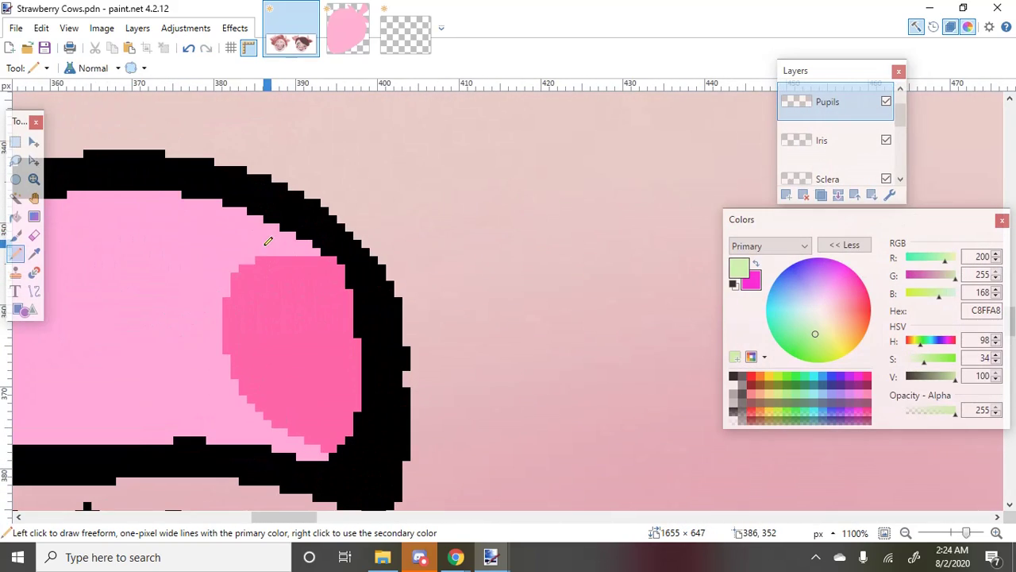
mouse_move(265, 245)
mouse_down()
mouse_move(230, 276)
mouse_move(232, 290)
mouse_move(284, 274)
mouse_move(339, 290)
mouse_up()
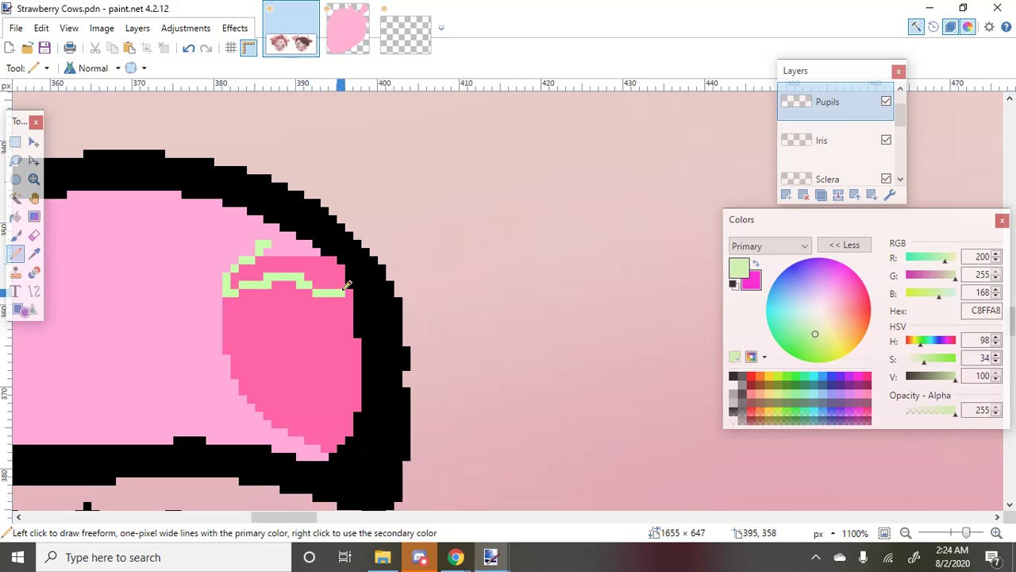
drag(266, 233, 259, 226)
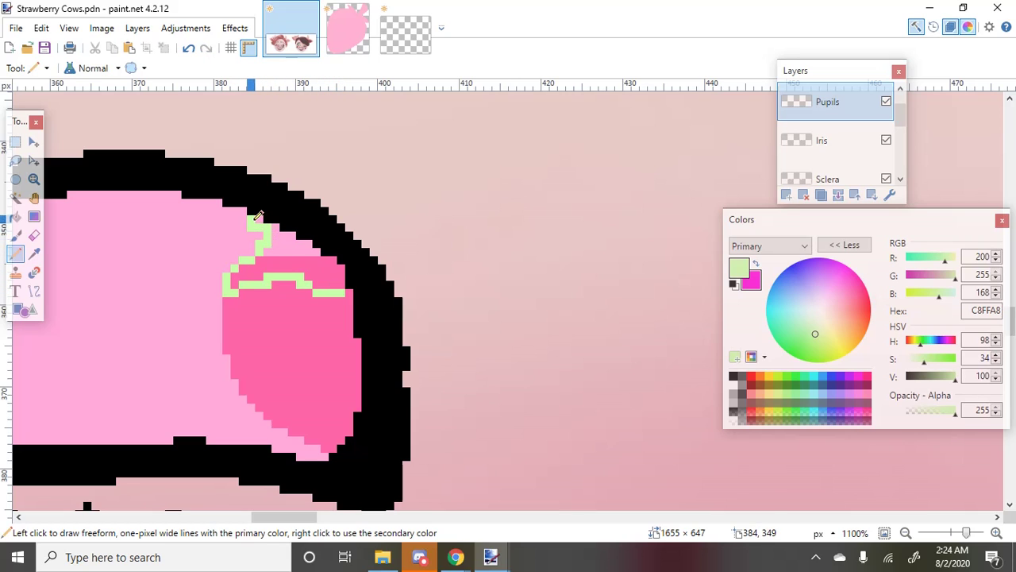
Select the areas inside the leaf-cap outline in the light-haired cow's left-hand eye, fill them with C8FFA8 and deselect
click(15, 198)
click(291, 249)
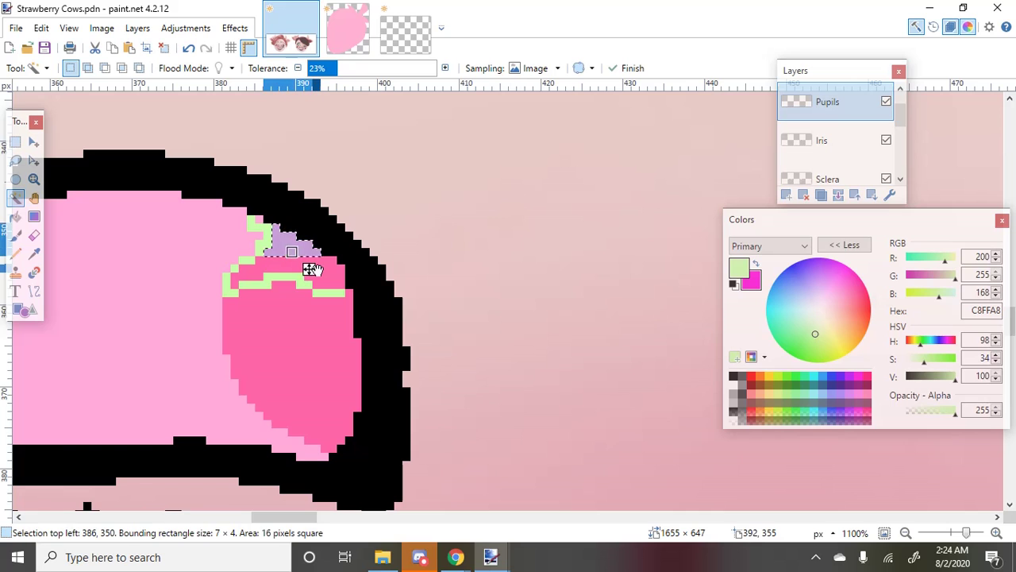
ctrl+click(329, 271)
scroll(350, 296, up, 6)
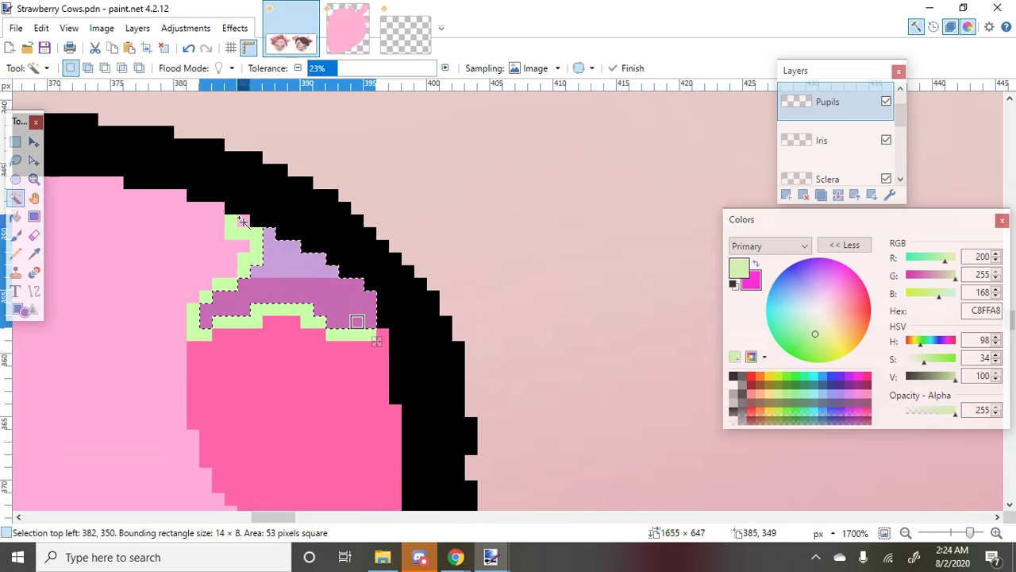
key(BackSpace)
key(ctrl+d)
scroll(330, 254, down, 7)
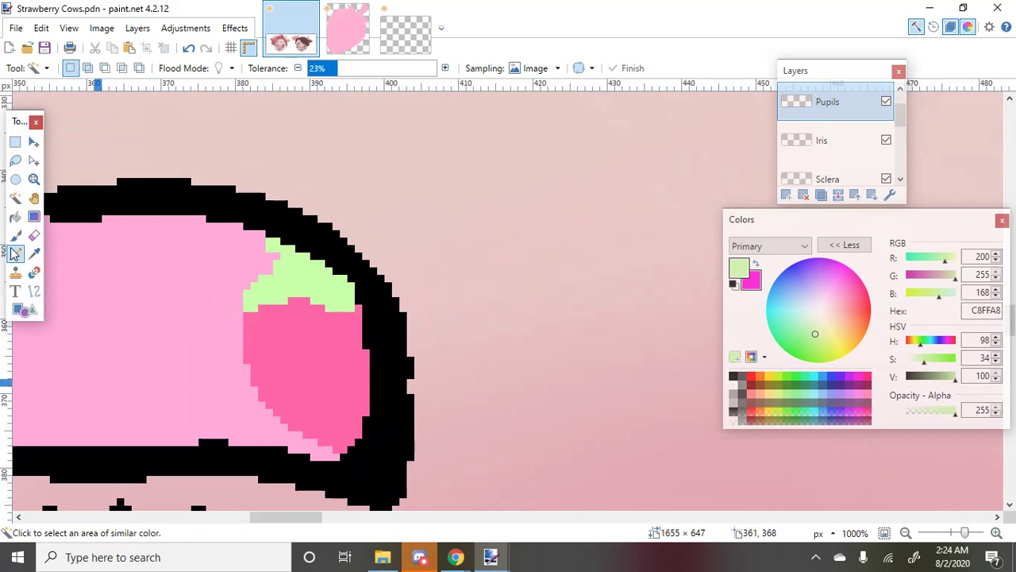
Dot single-pixel C8FFA8 seeds across the pink pupil in the light-haired cow's left-hand eye with the Pencil tool
click(15, 252)
click(284, 352)
click(299, 323)
click(321, 352)
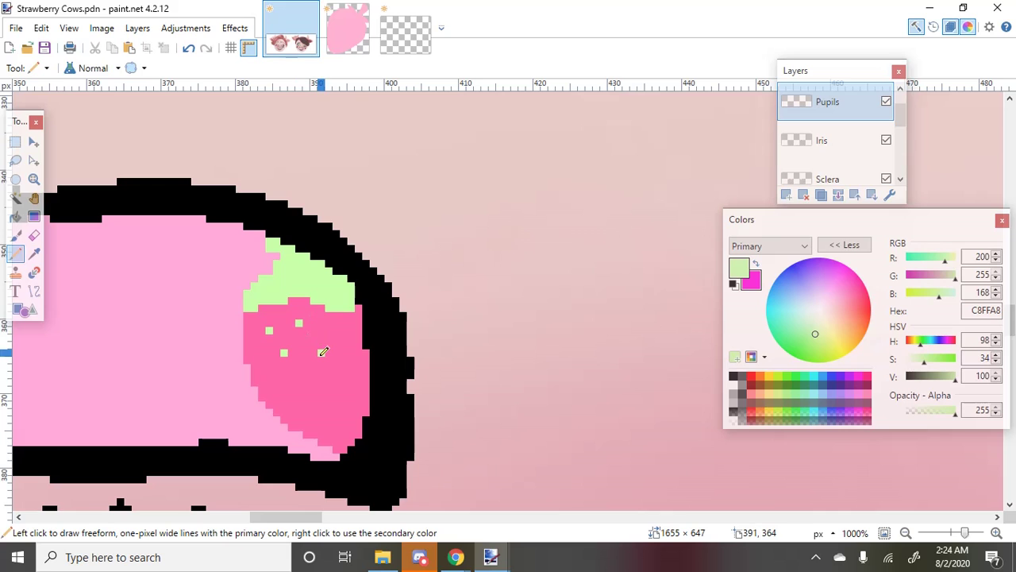
click(343, 330)
click(336, 405)
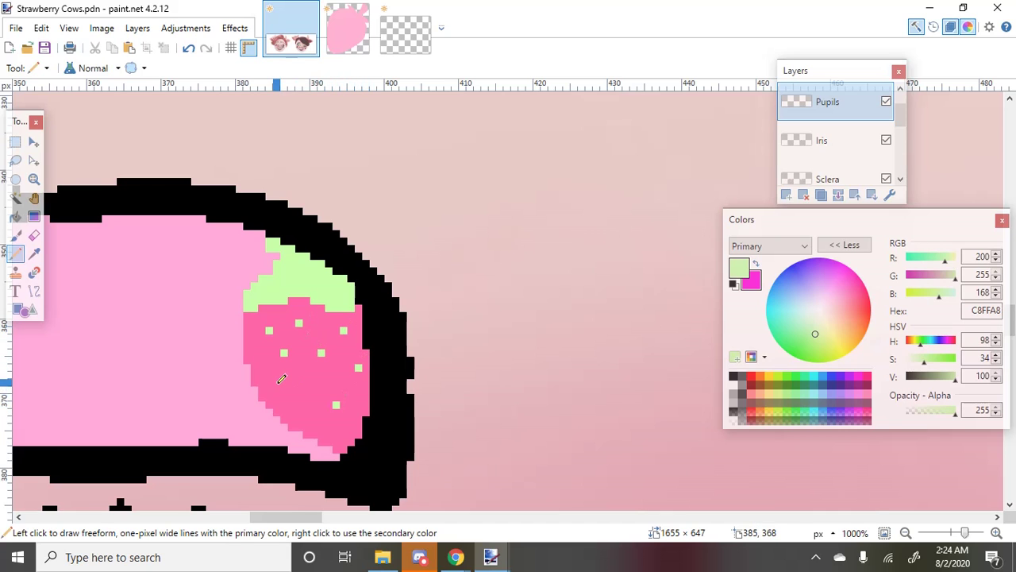
click(276, 382)
click(314, 374)
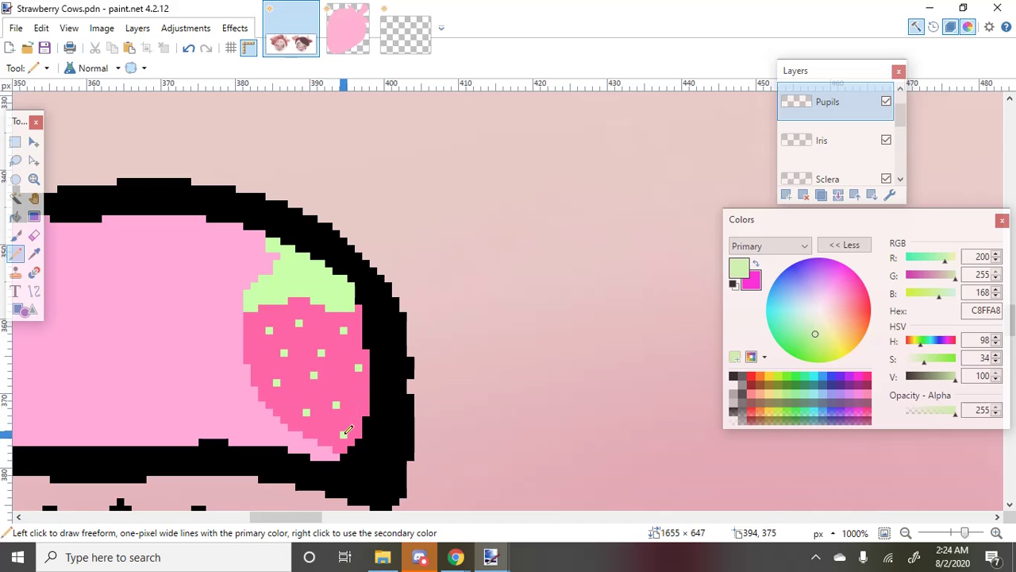
scroll(370, 395, down, 6)
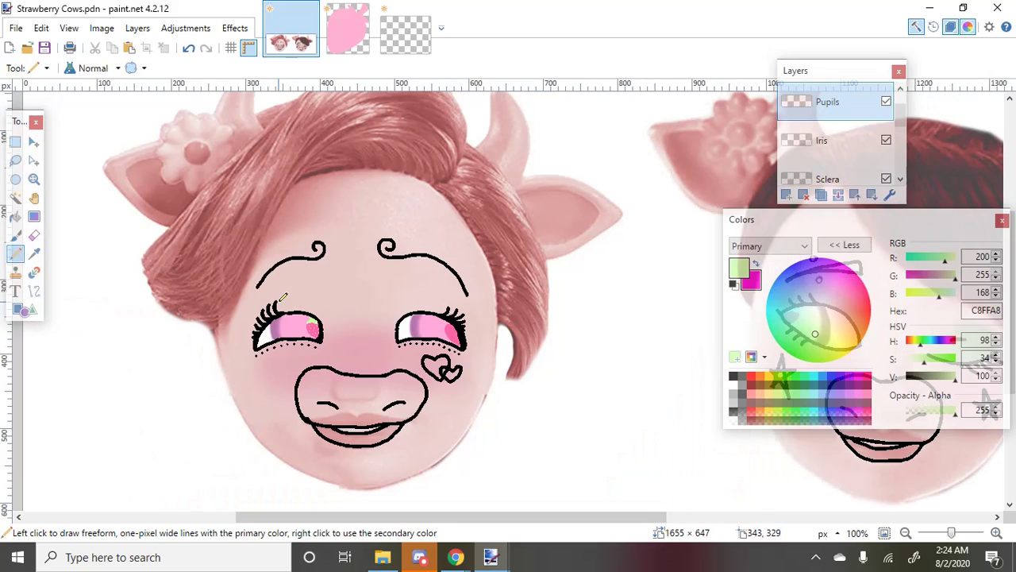
Pencil a C8FFA8 leaf-cap outline with a short stem on top of the pupil in the light-haired cow's right-hand eye
scroll(390, 260, up, 5)
scroll(390, 260, up, 2)
mouse_move(375, 261)
mouse_down()
mouse_move(351, 270)
mouse_move(361, 296)
mouse_move(395, 296)
mouse_up()
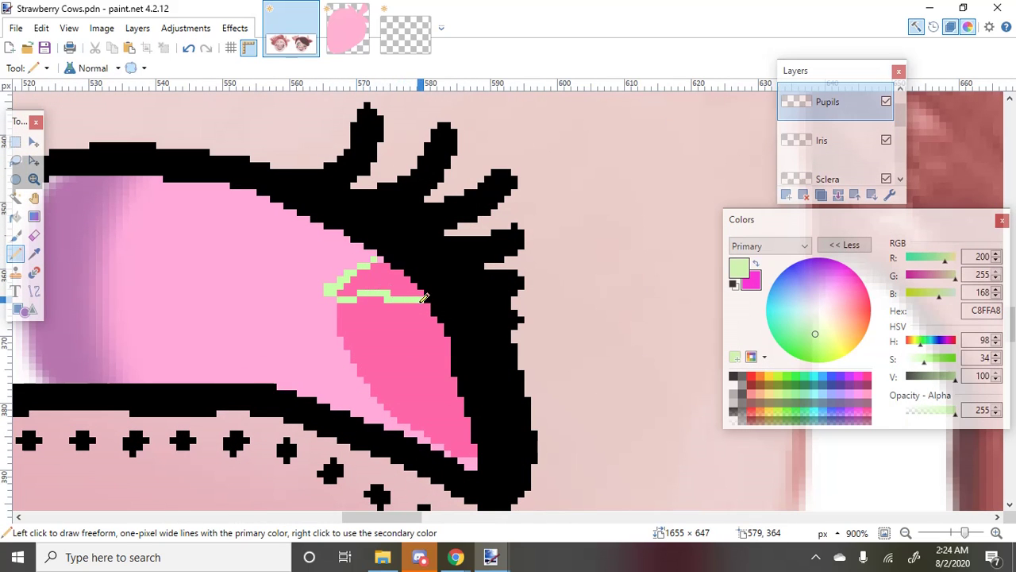
mouse_move(371, 256)
mouse_down()
mouse_move(354, 246)
mouse_move(359, 259)
mouse_up()
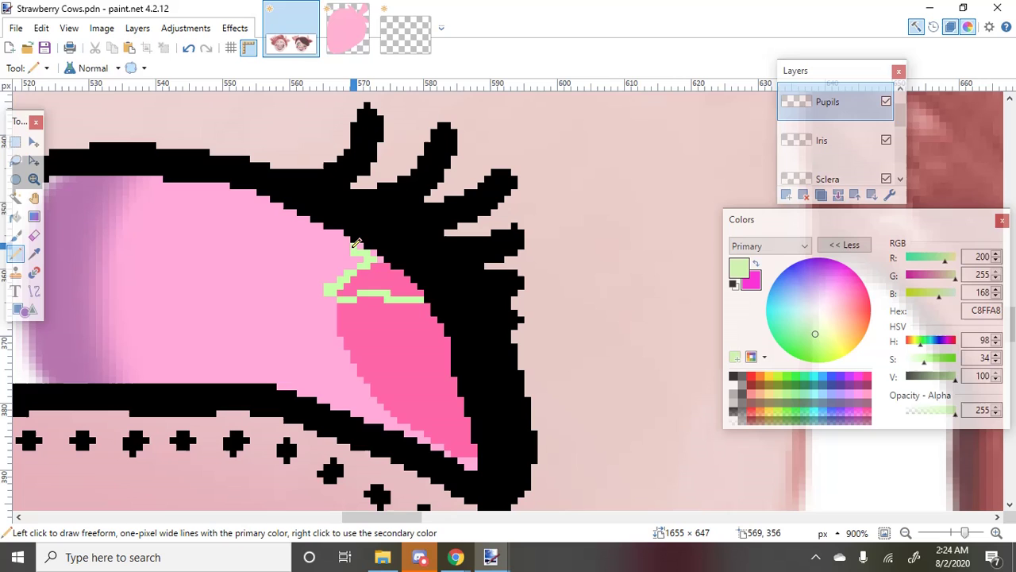
Select the pink area inside the leaf-cap outline in the light-haired cow's right-hand eye, fill it with C8FFA8 and deselect
click(21, 200)
click(381, 274)
scroll(378, 254, up, 7)
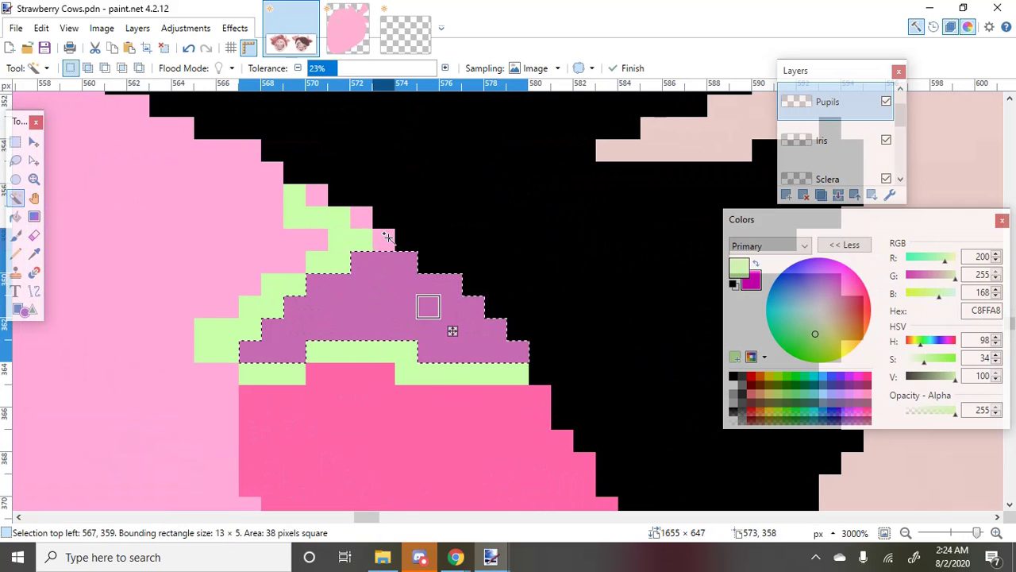
key(BackSpace)
key(ctrl+d)
scroll(315, 193, down, 6)
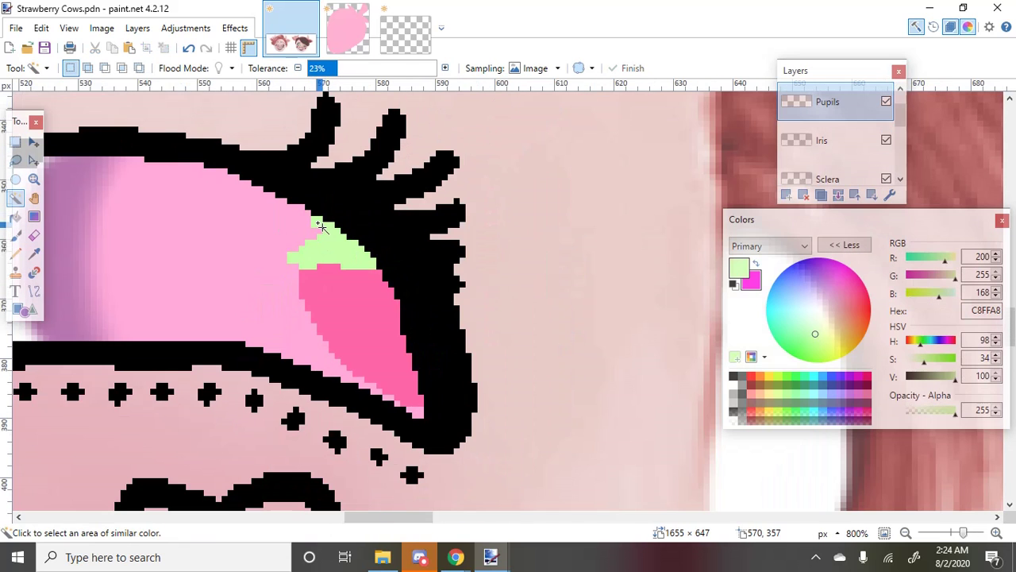
Dot single-pixel C8FFA8 seeds across the pink pupil in the light-haired cow's right-hand eye with the Pencil tool
click(17, 253)
click(319, 290)
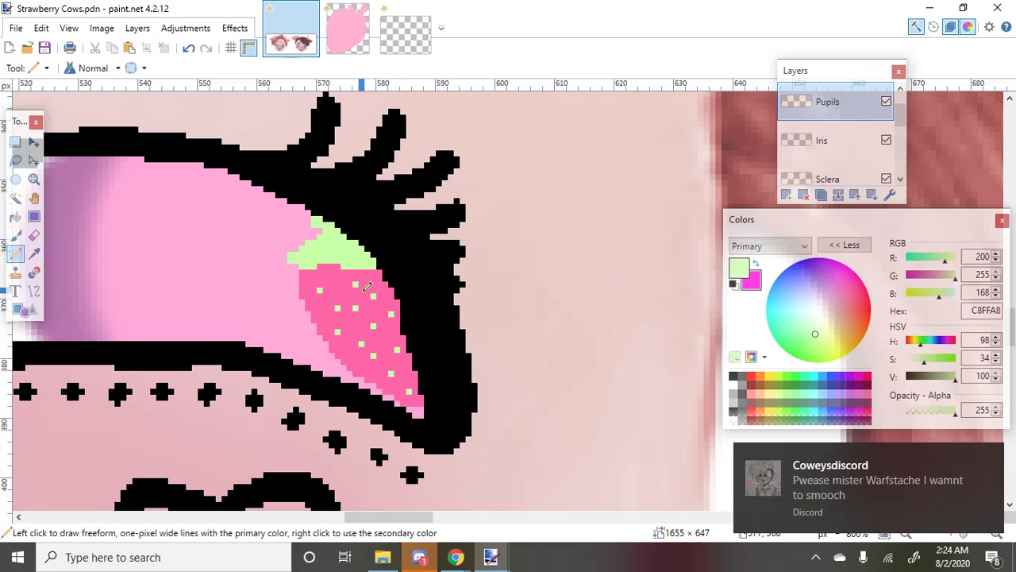
scroll(394, 310, down, 8)
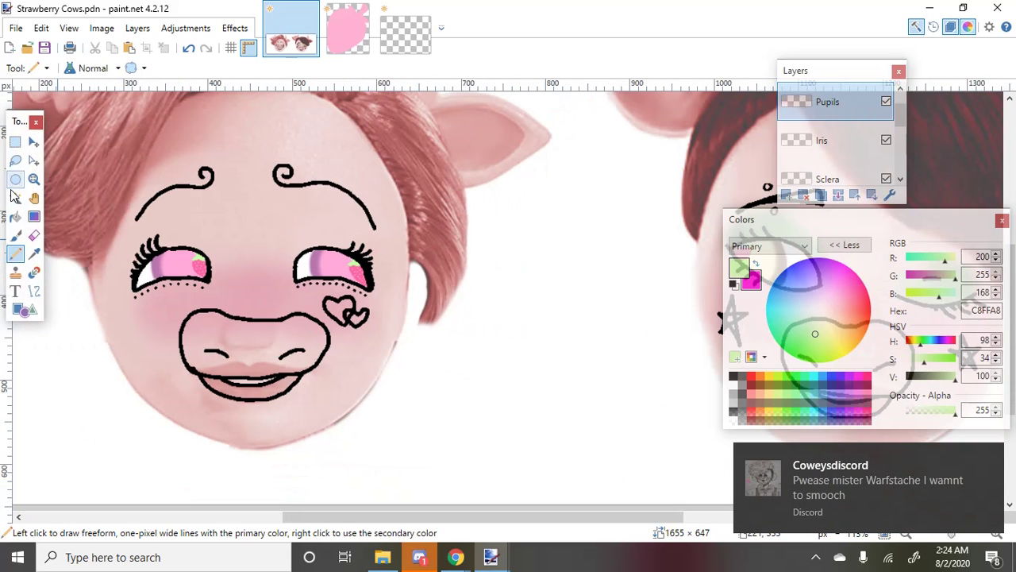
On the Iris layer, select the area around the light-haired cow's eyes and recolour it with Hue 175, Saturation 127 and Lightness 3
click(15, 142)
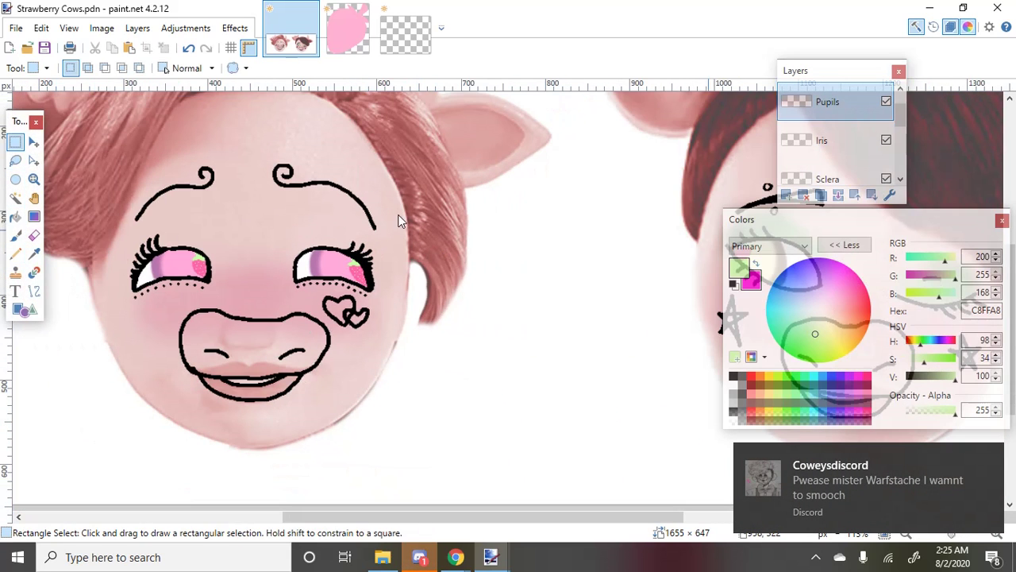
click(794, 142)
drag(135, 208, 396, 313)
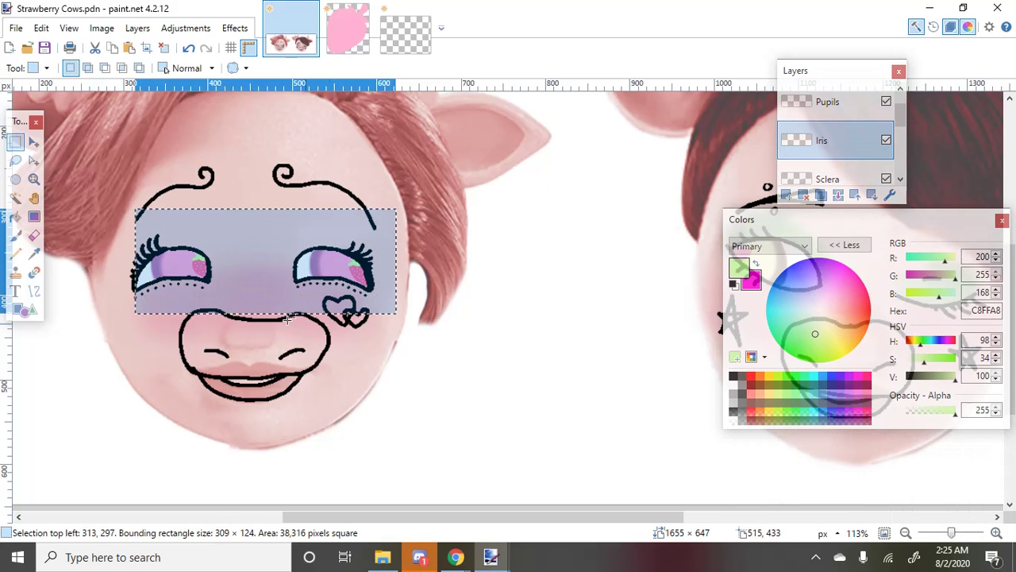
scroll(182, 301, up, 2)
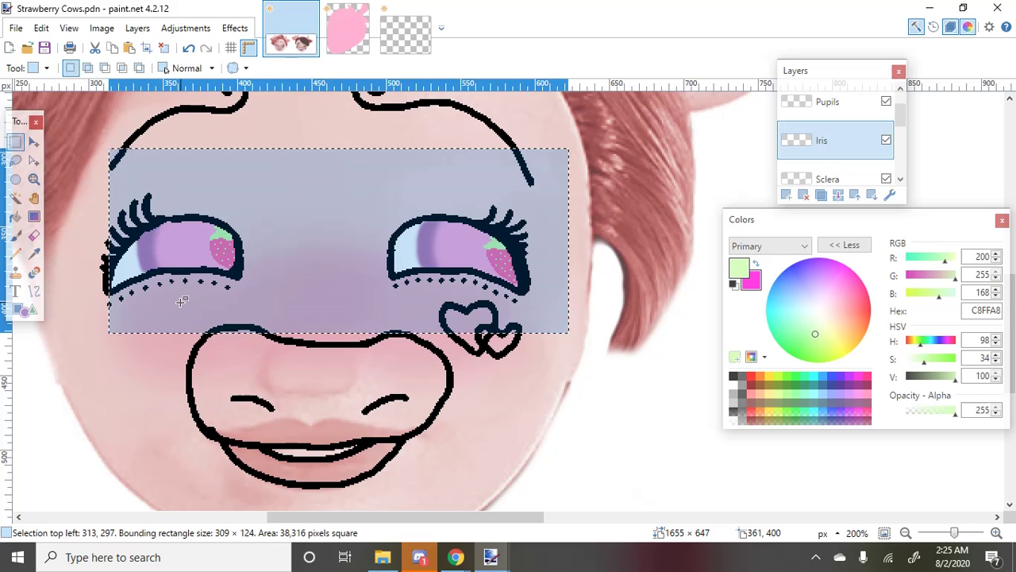
key(ctrl+shift+u)
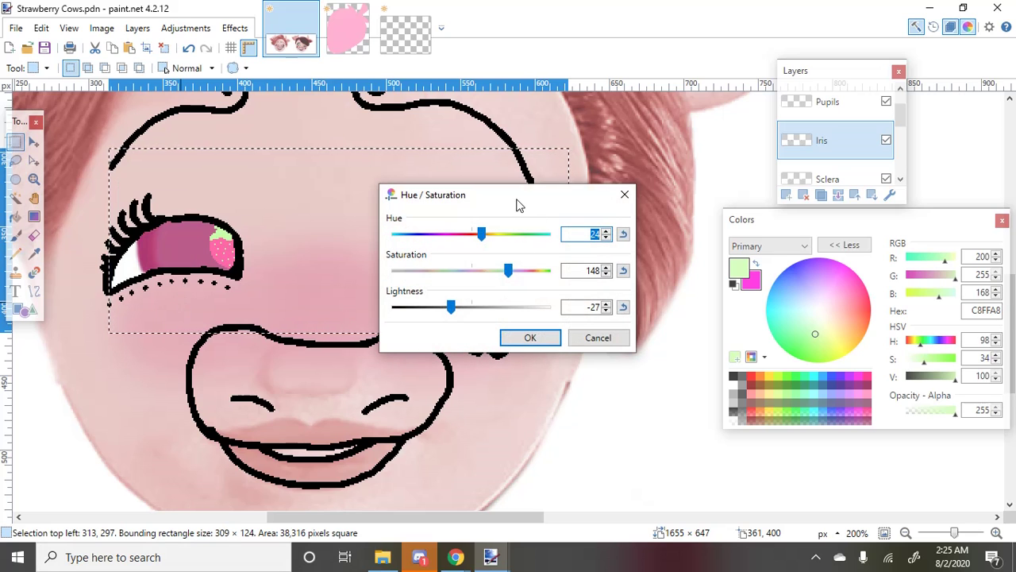
drag(517, 205, 700, 177)
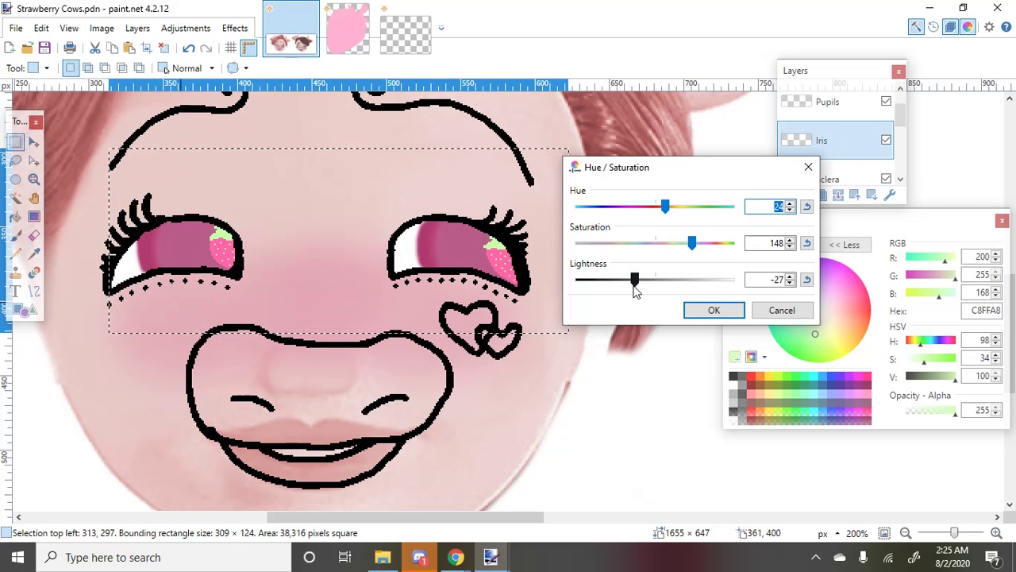
drag(634, 279, 652, 282)
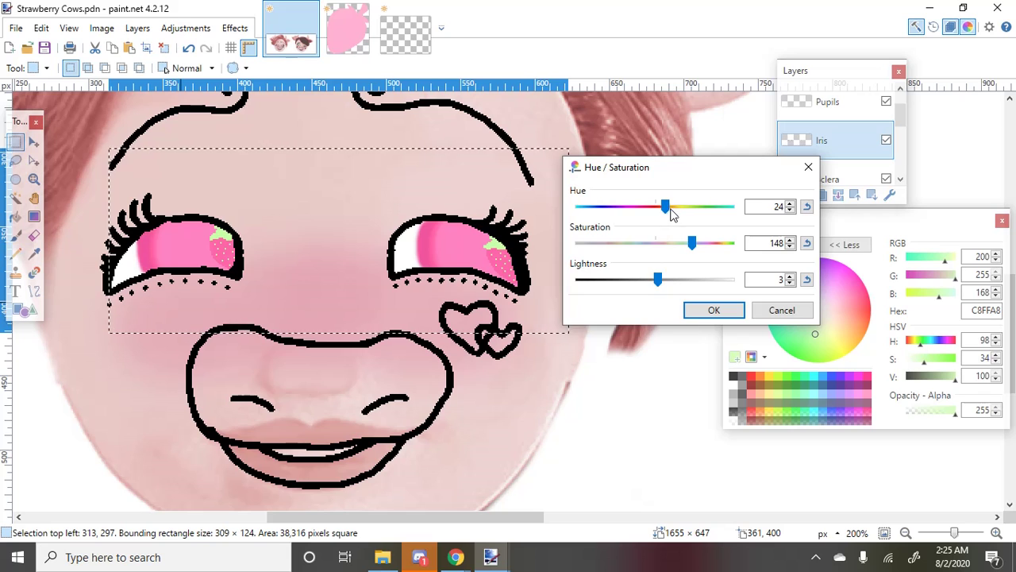
drag(666, 206, 676, 238)
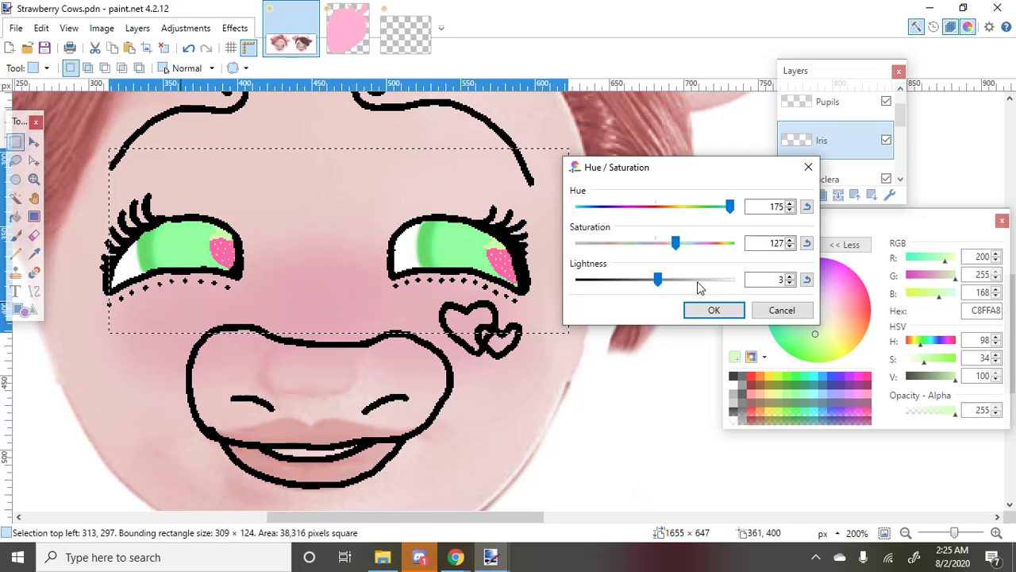
click(711, 309)
Sample the darker green 65D86B from the light-haired cow's left-hand iris as the Pencil colour
click(15, 253)
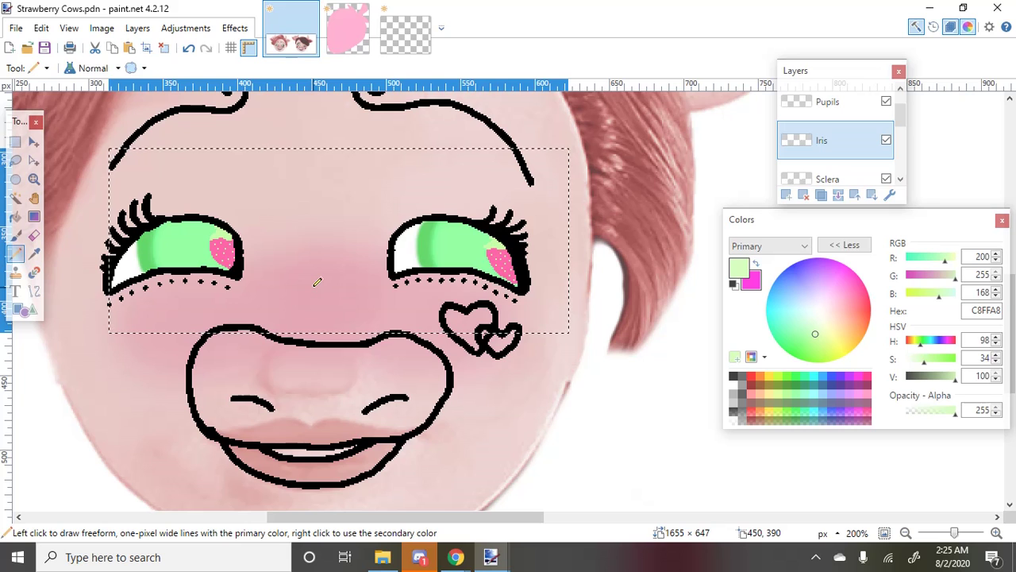
scroll(317, 282, down, 5)
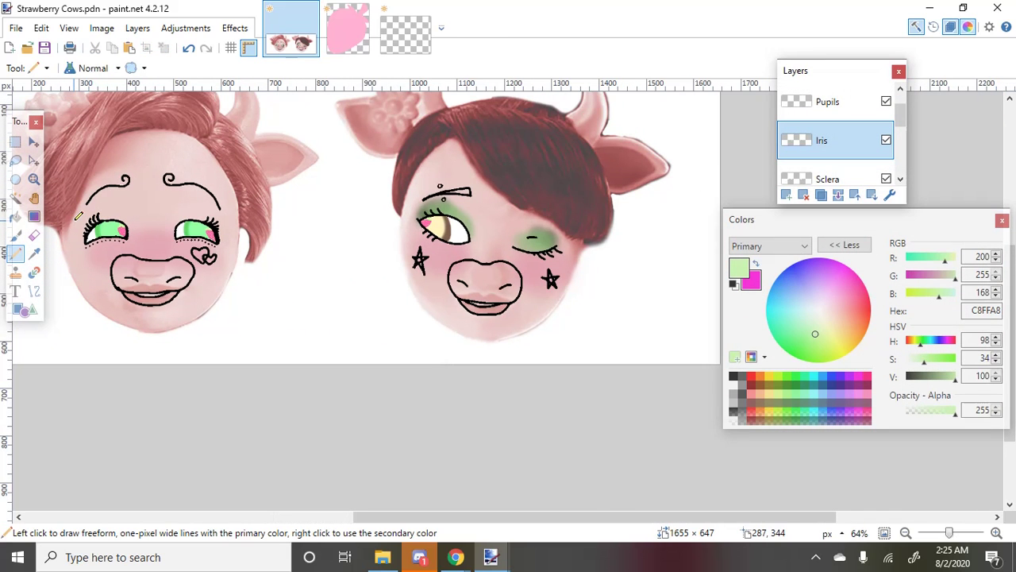
scroll(165, 223, up, 5)
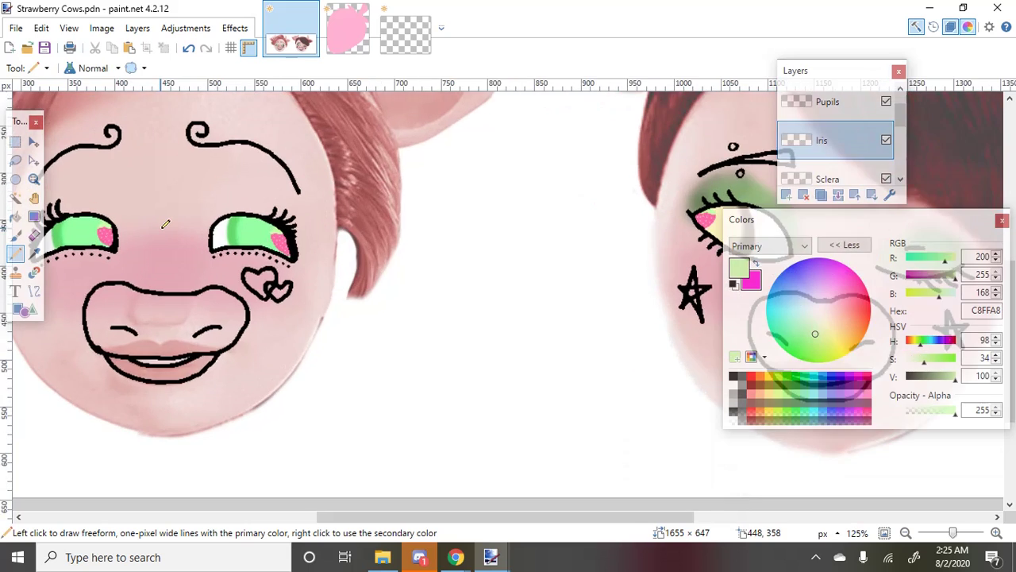
scroll(165, 224, down, 3)
scroll(68, 264, up, 3)
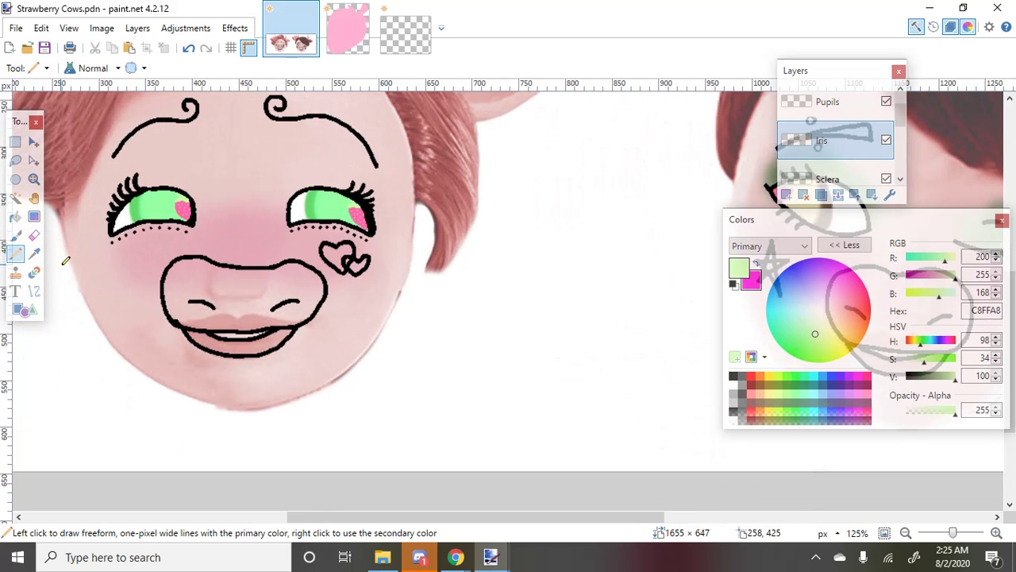
scroll(66, 260, up, 2)
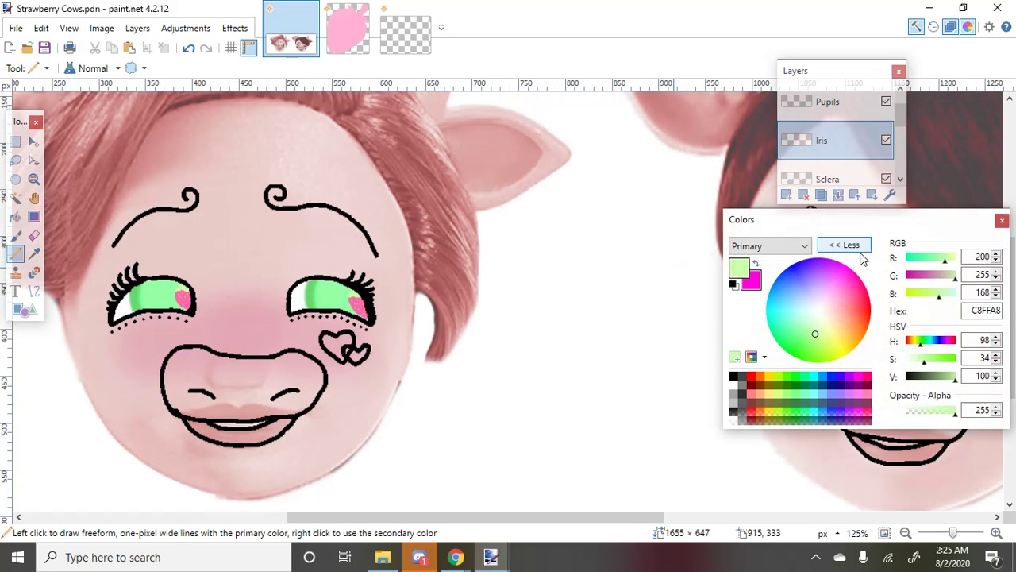
scroll(813, 135, up, 1)
click(813, 136)
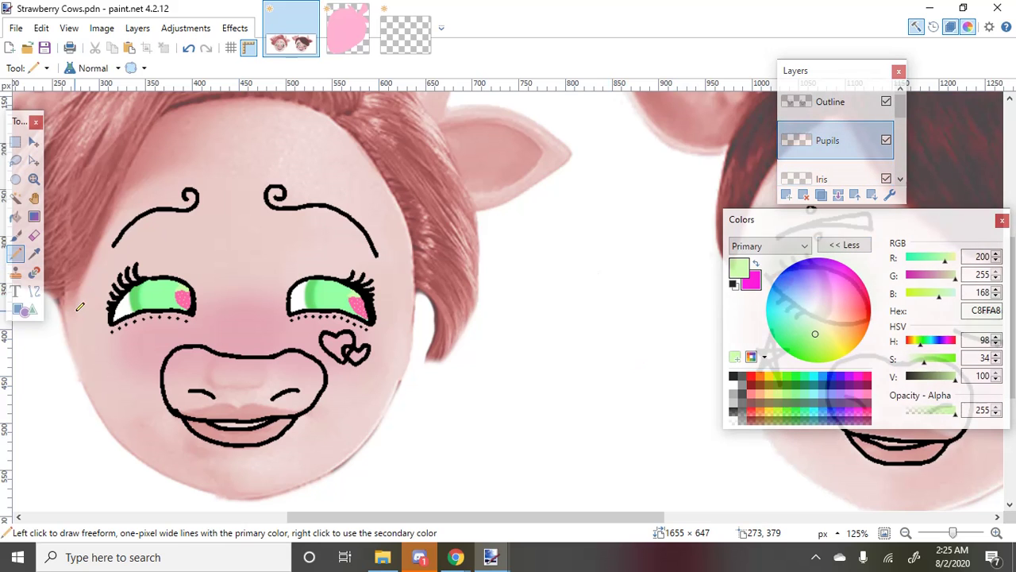
scroll(159, 298, up, 5)
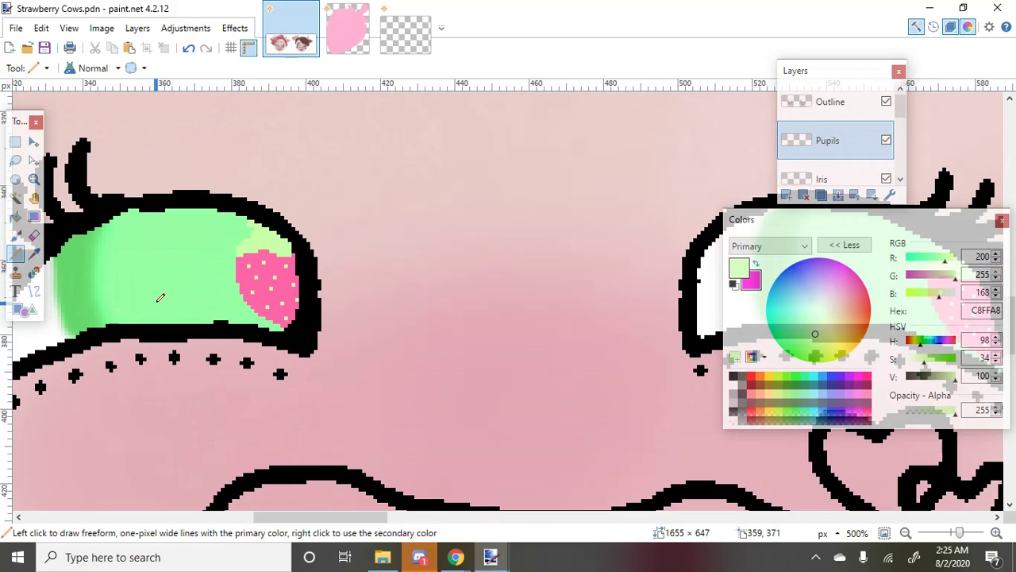
click(35, 253)
click(79, 268)
click(14, 254)
scroll(309, 334, up, 2)
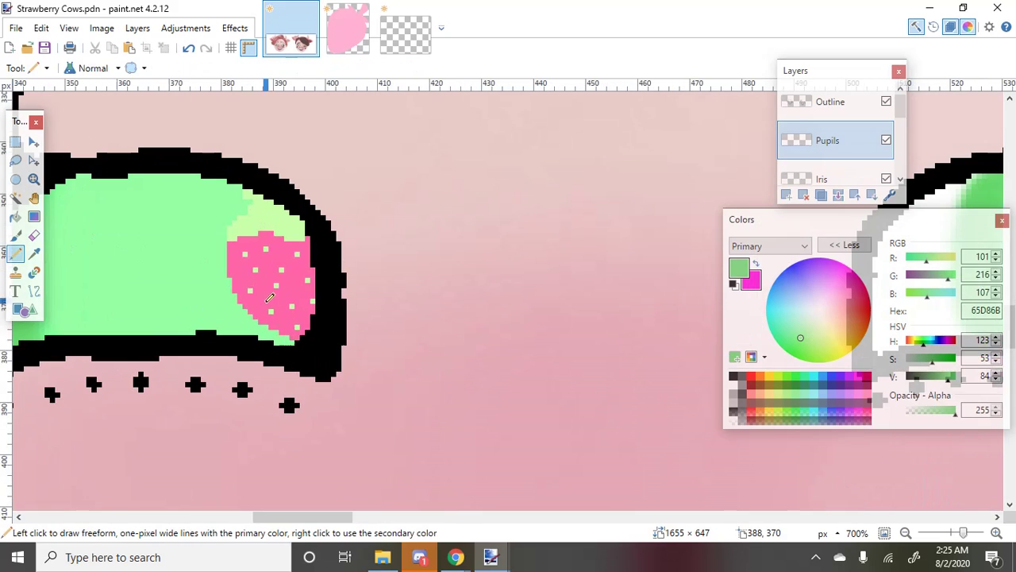
Pencil a one-pixel 65D86B outline on the Iris layer along the strawberry pupil and leaf cap in the light-haired cow's left-hand eye
drag(271, 320, 258, 310)
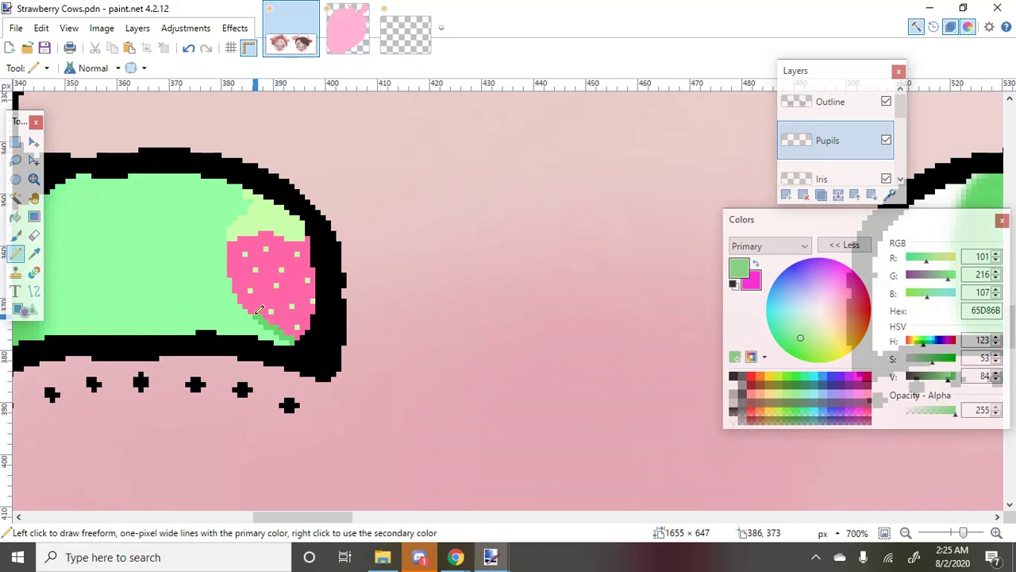
key(ctrl+z)
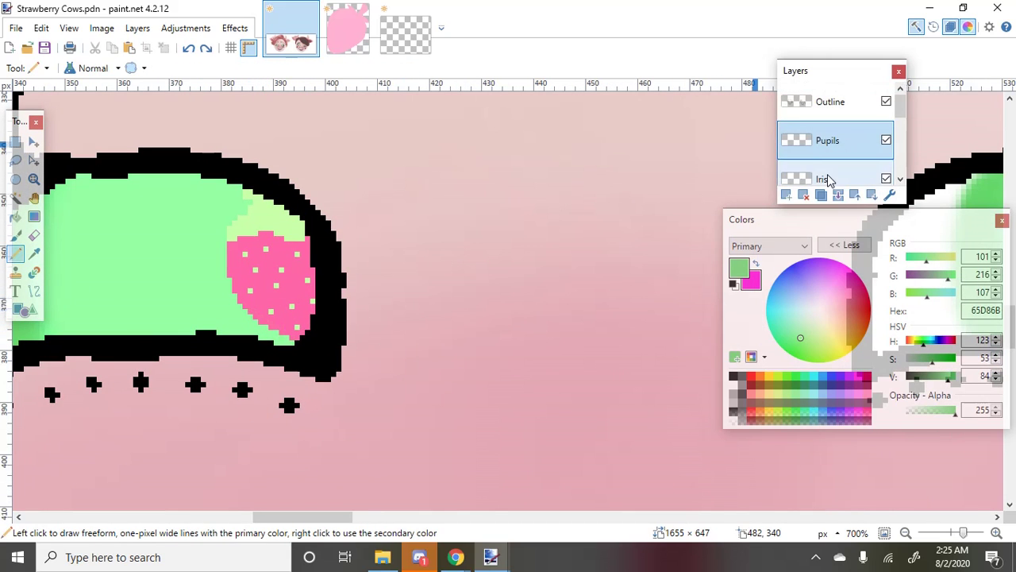
click(826, 176)
mouse_move(282, 327)
mouse_down()
mouse_move(235, 297)
mouse_move(236, 216)
mouse_up()
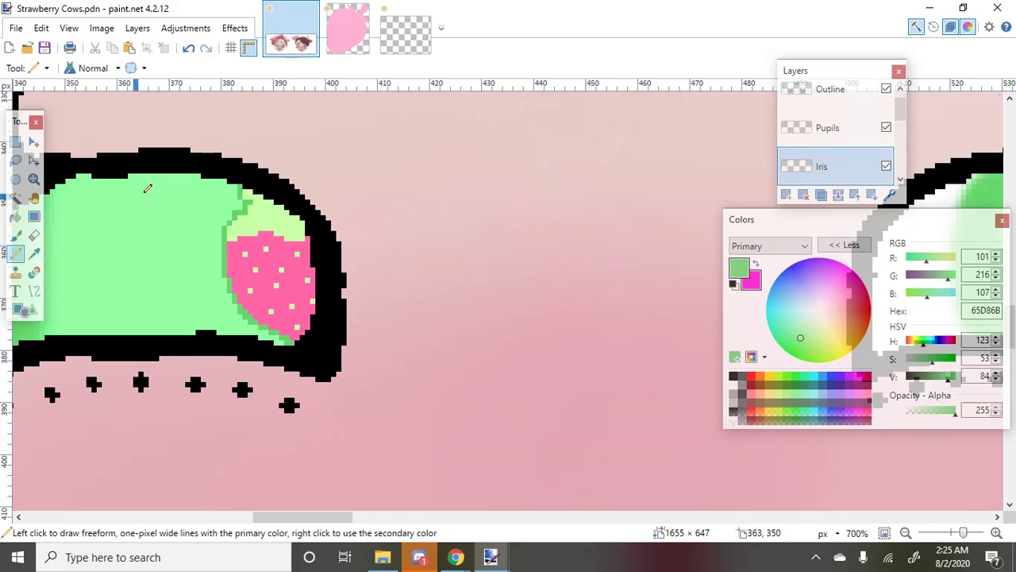
Pencil a one-pixel 65D86B outline along the strawberry pupil and leaf cap in the light-haired cow's right-hand eye
scroll(134, 191, down, 5)
scroll(473, 219, up, 2)
scroll(474, 219, up, 3)
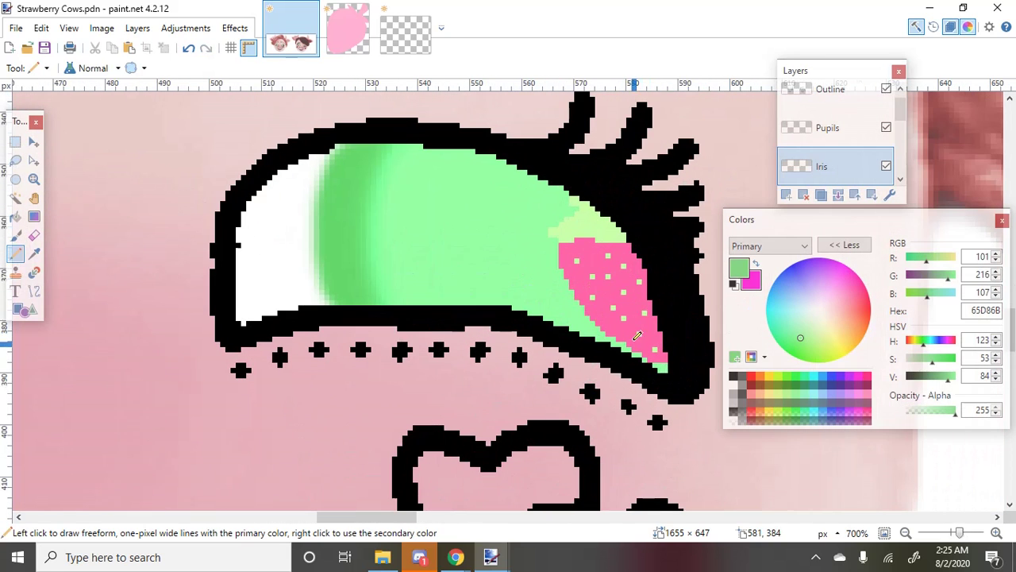
mouse_move(663, 359)
mouse_down()
mouse_move(598, 323)
mouse_move(603, 329)
mouse_move(567, 284)
mouse_move(551, 223)
mouse_move(547, 230)
mouse_move(573, 193)
mouse_up()
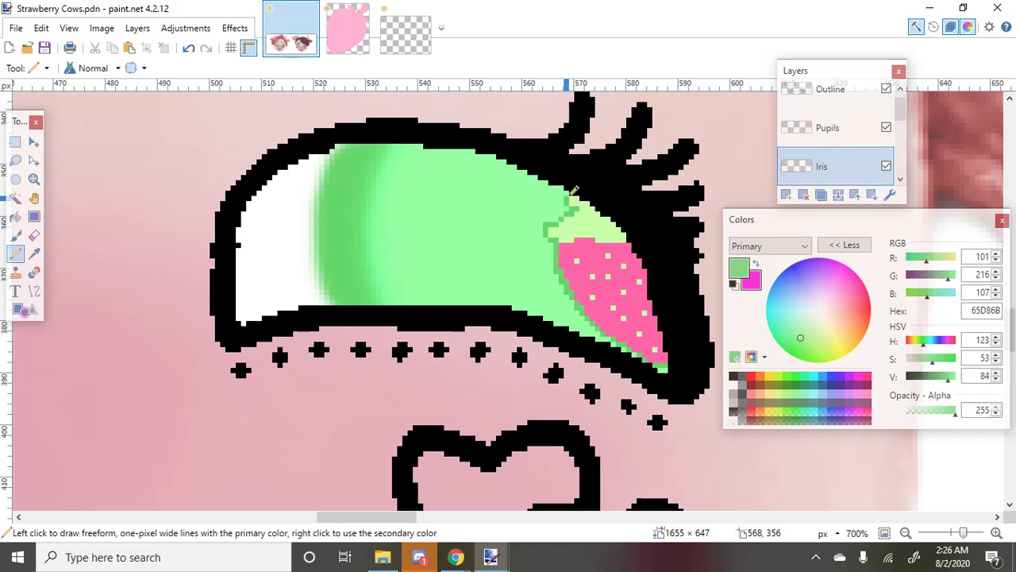
Sample the brown 7E614D from the dark-haired cow's iris and pencil a one-pixel outline along the strawberry pupil and leaf cap in that eye
ctrl+scroll(573, 193, down, 9)
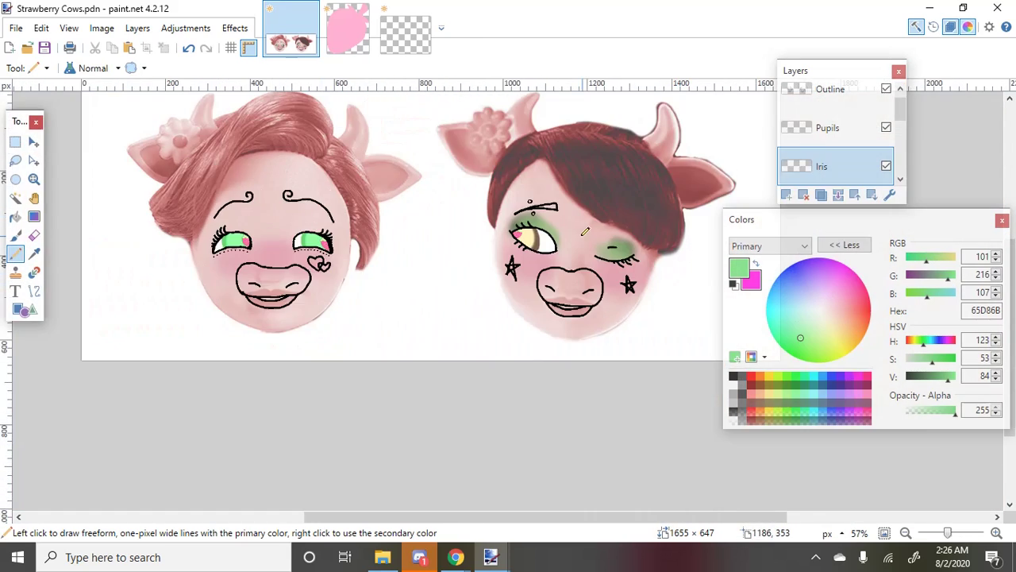
ctrl+scroll(584, 231, up, 8)
click(34, 253)
ctrl+scroll(472, 264, up, 1)
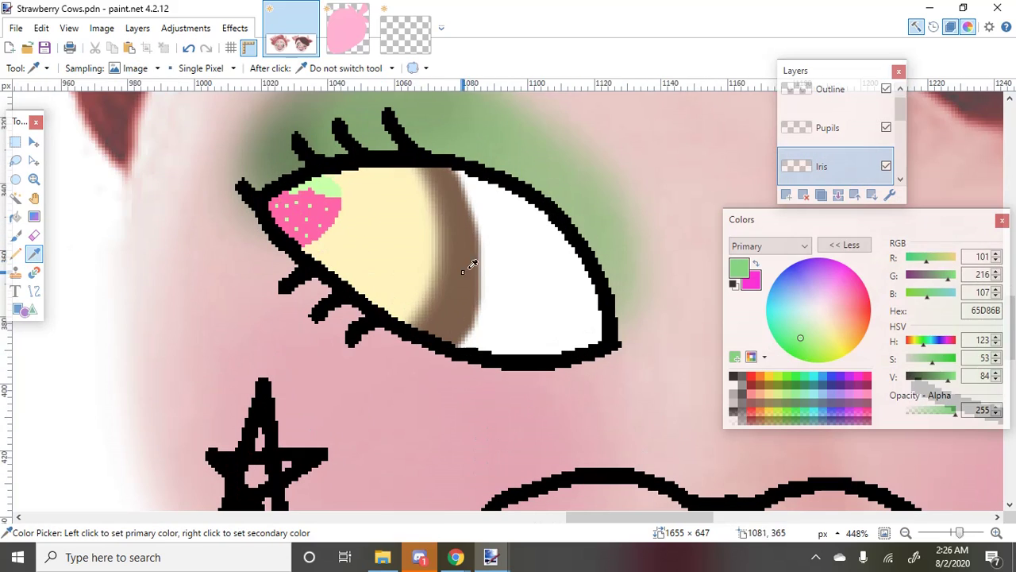
click(465, 270)
click(15, 253)
ctrl+scroll(392, 223, up, 1)
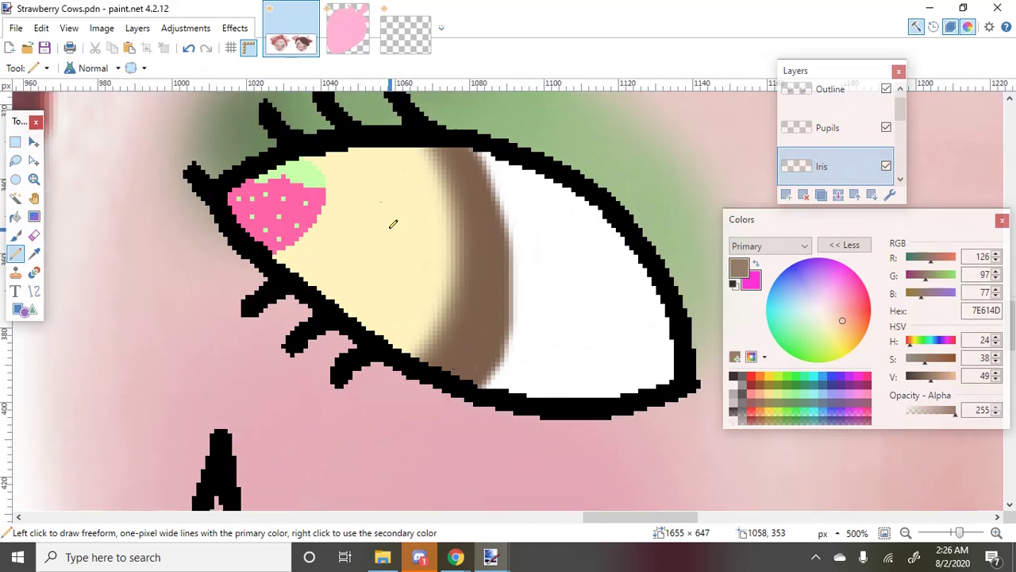
ctrl+scroll(392, 224, up, 3)
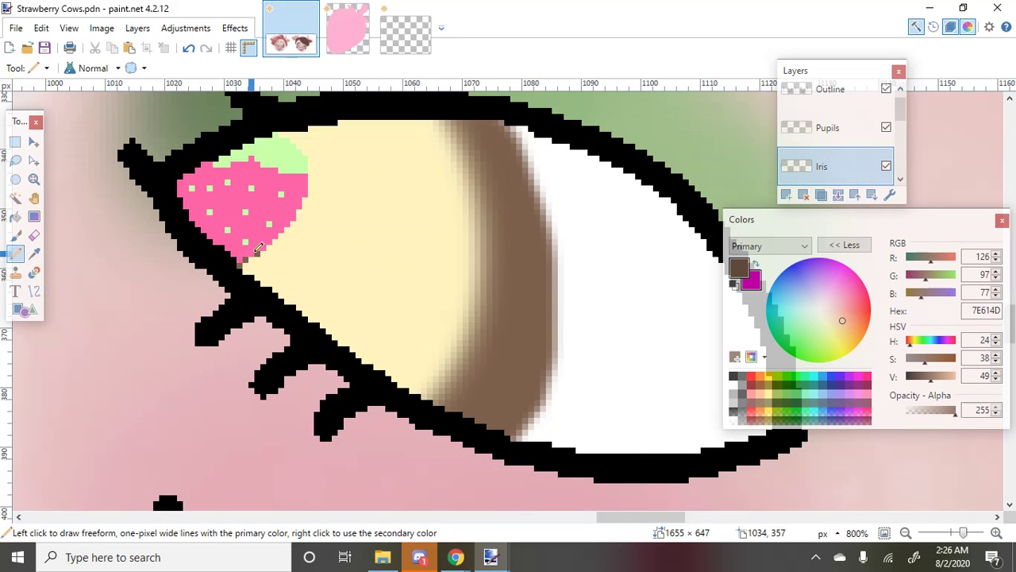
drag(254, 253, 288, 226)
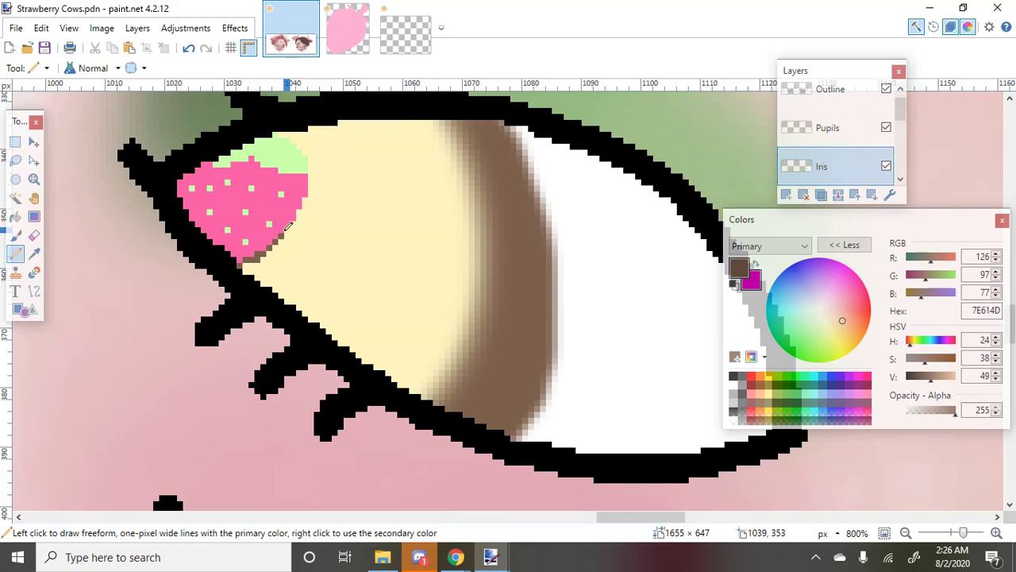
mouse_move(312, 169)
mouse_down()
mouse_move(306, 148)
mouse_move(282, 132)
mouse_up()
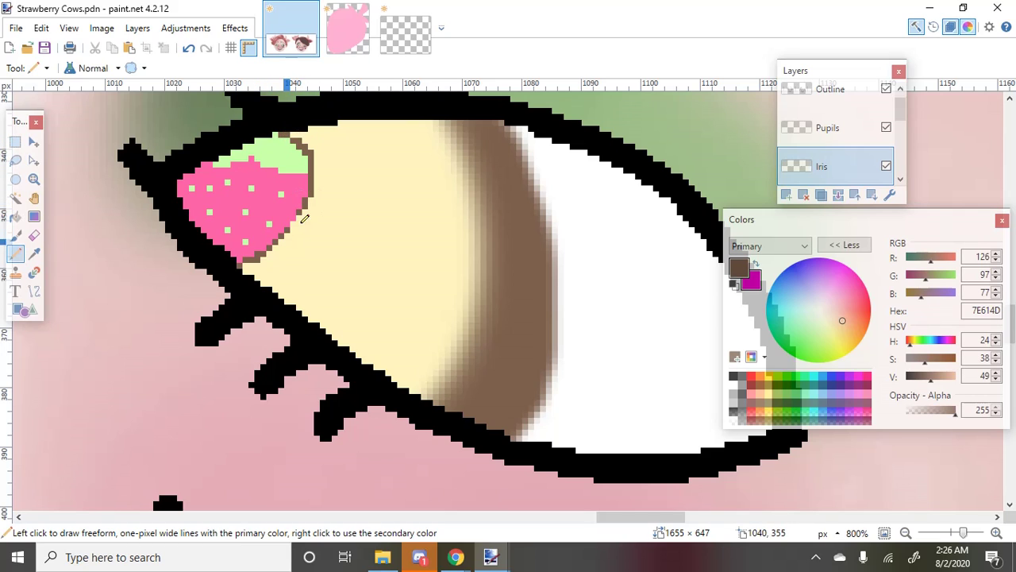
Make the Outline layer active and set the Magic Wand's sampling to Layer
scroll(294, 221, down, 10)
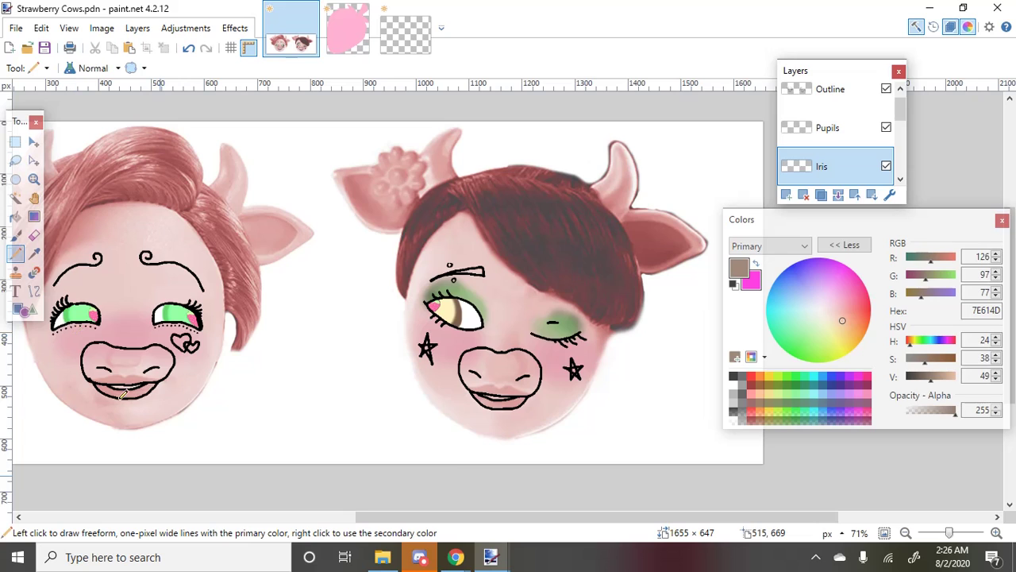
scroll(177, 424, up, 2)
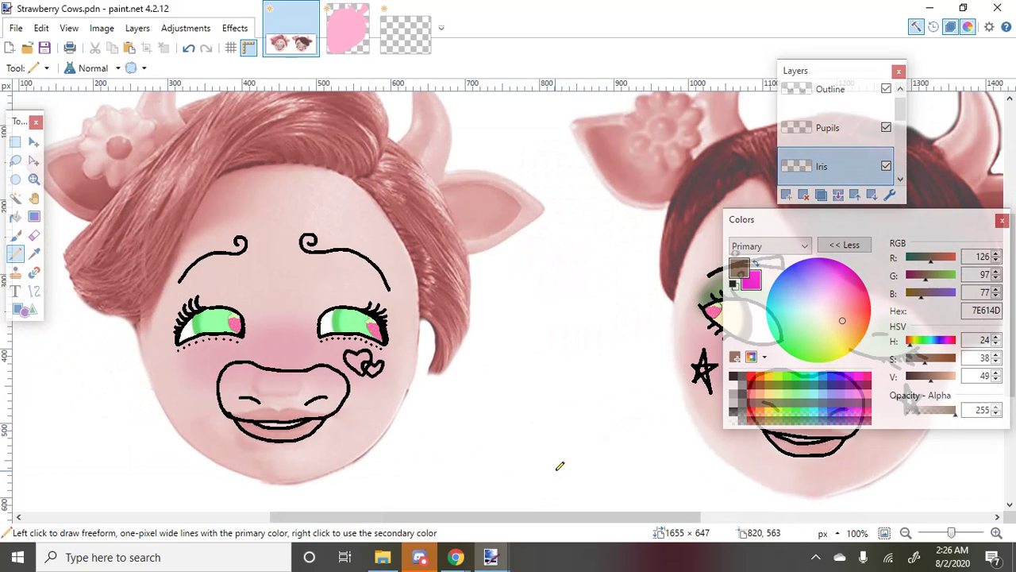
scroll(560, 466, up, 2)
scroll(310, 302, down, 1)
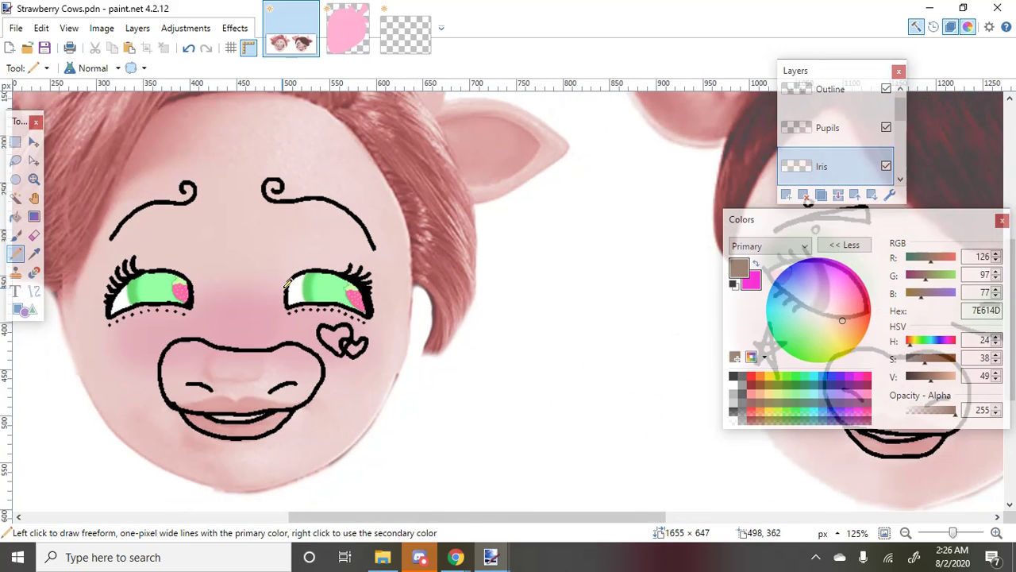
scroll(286, 282, up, 1)
click(15, 197)
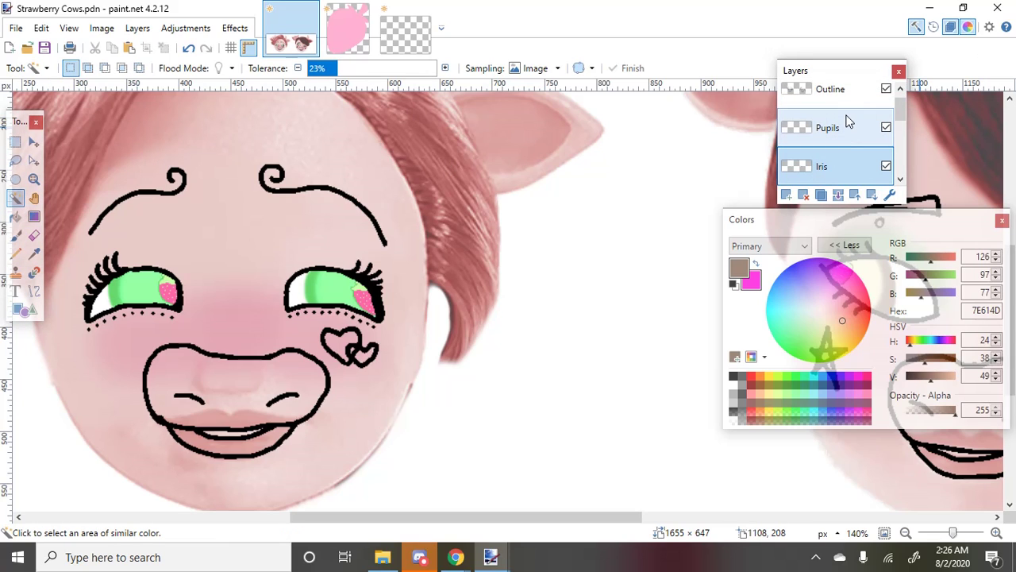
scroll(848, 121, down, 1)
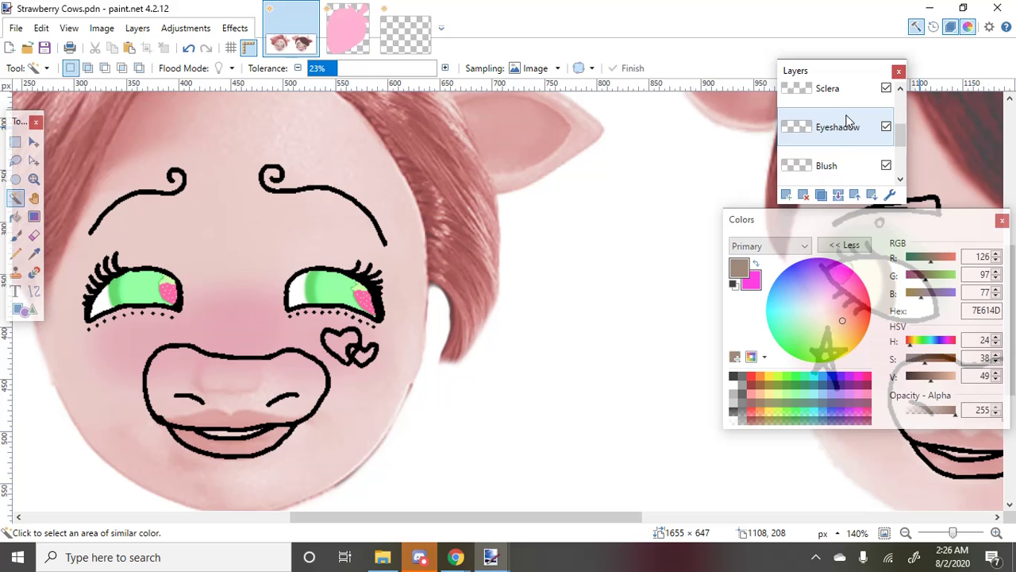
scroll(846, 111, up, 1)
click(848, 101)
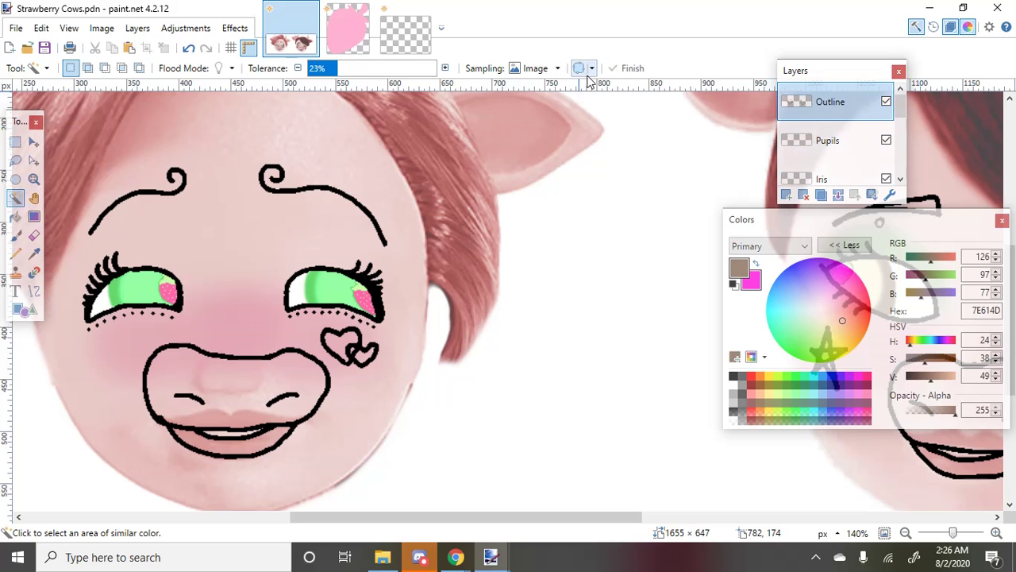
click(520, 70)
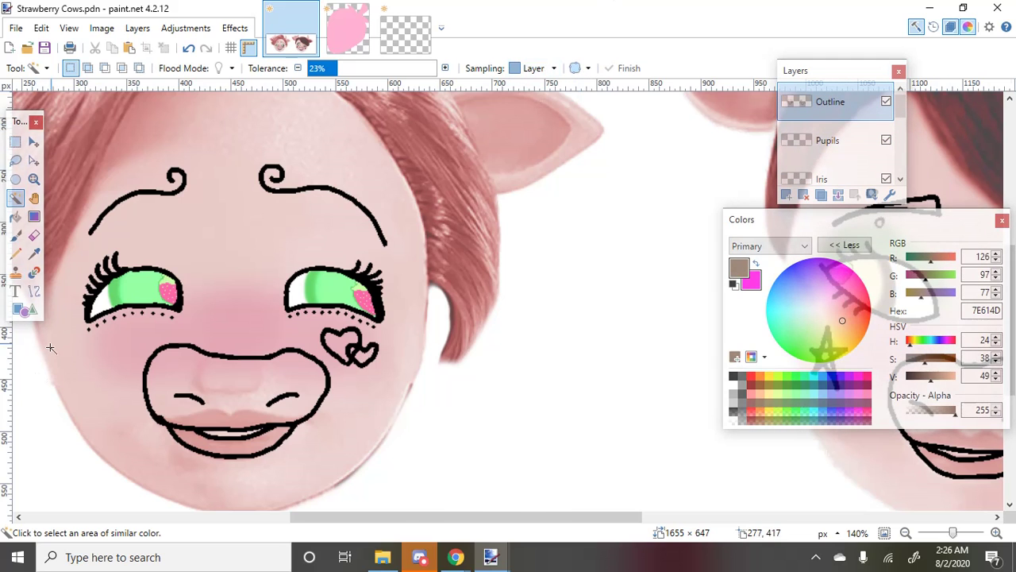
Select the outlines of both of the light-haired cow's eyes on the Outline layer with the Magic Wand
ctrl+scroll(74, 330, up, 3)
click(162, 225)
ctrl+scroll(172, 234, down, 2)
ctrl+scroll(386, 218, up, 3)
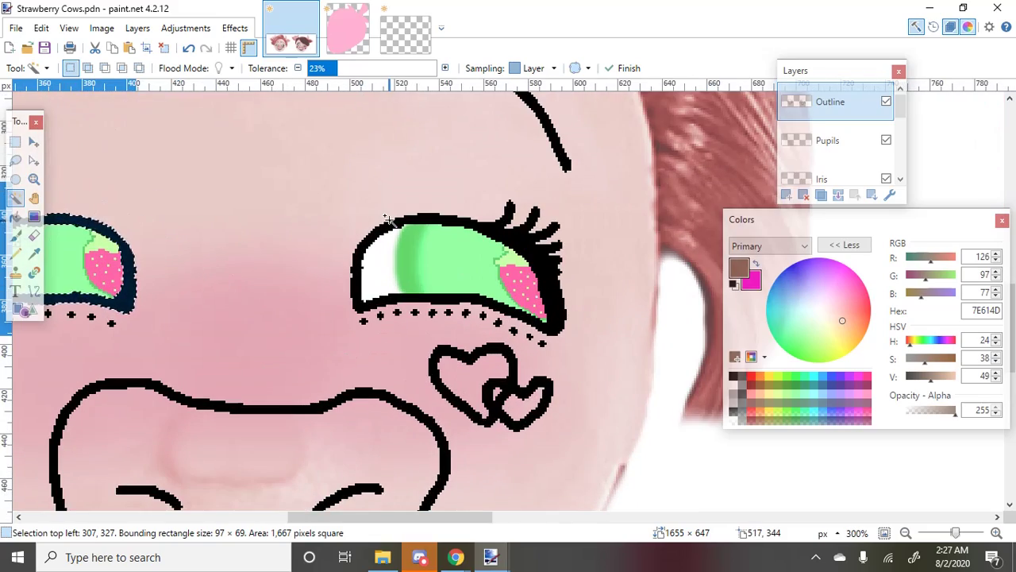
ctrl+click(389, 254)
ctrl+scroll(389, 254, down, 4)
Add the dark-haired cow's open-eye outline and closed-eye lash line to the Magic Wand selection
ctrl+scroll(643, 330, up, 4)
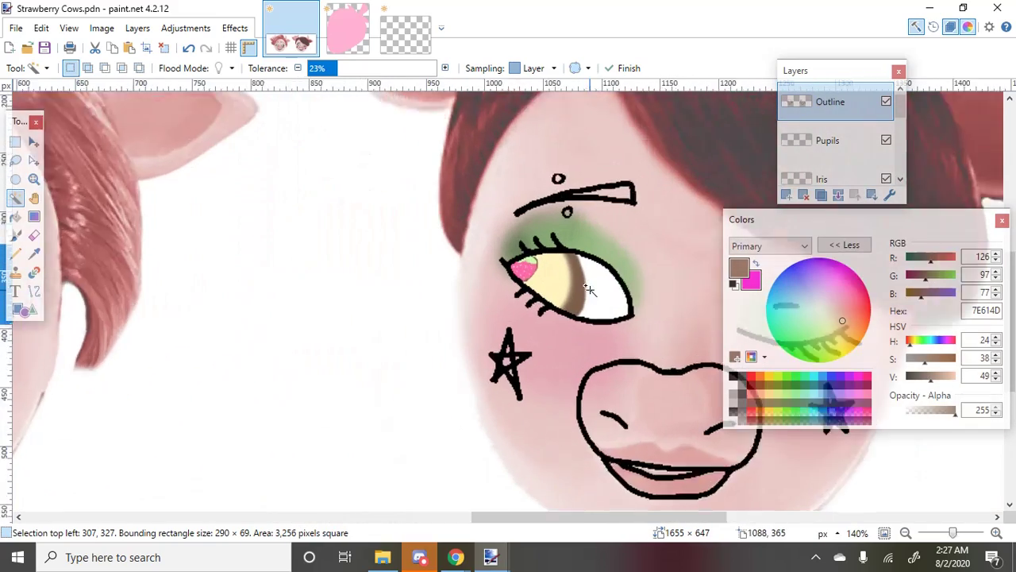
ctrl+click(643, 331)
ctrl+scroll(640, 339, down, 4)
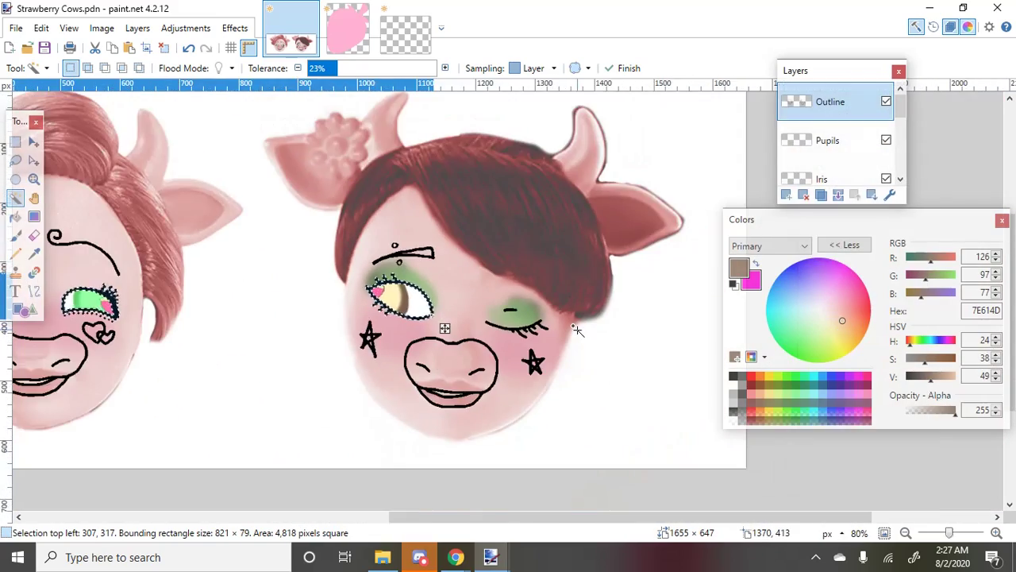
ctrl+scroll(468, 327, up, 3)
ctrl+scroll(468, 327, up, 1)
ctrl+click(433, 329)
ctrl+scroll(432, 330, down, 5)
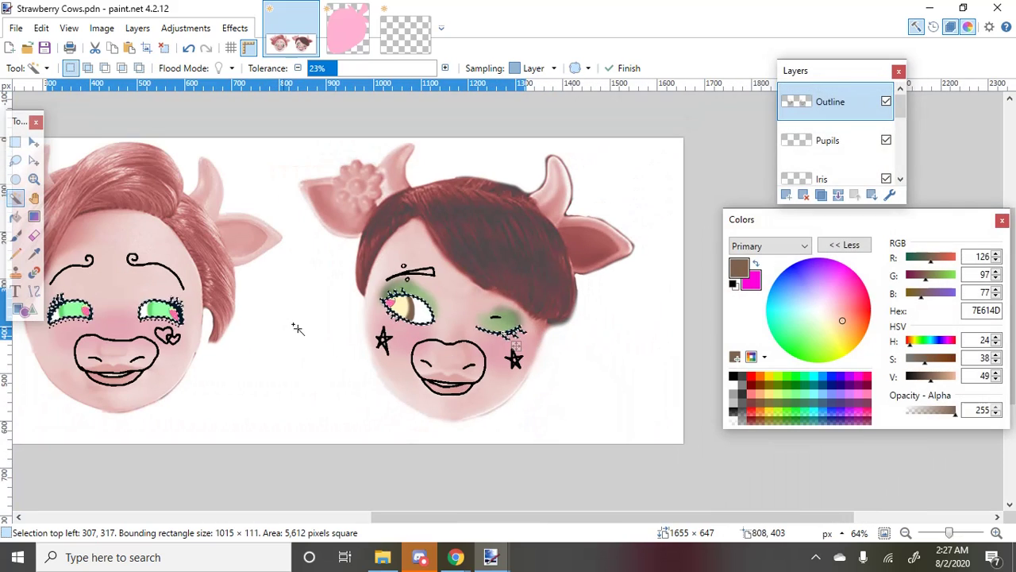
Move the selected eye outlines and lashes onto a new layer and name it Eyelashes
click(786, 195)
double_click(819, 102)
text(E)
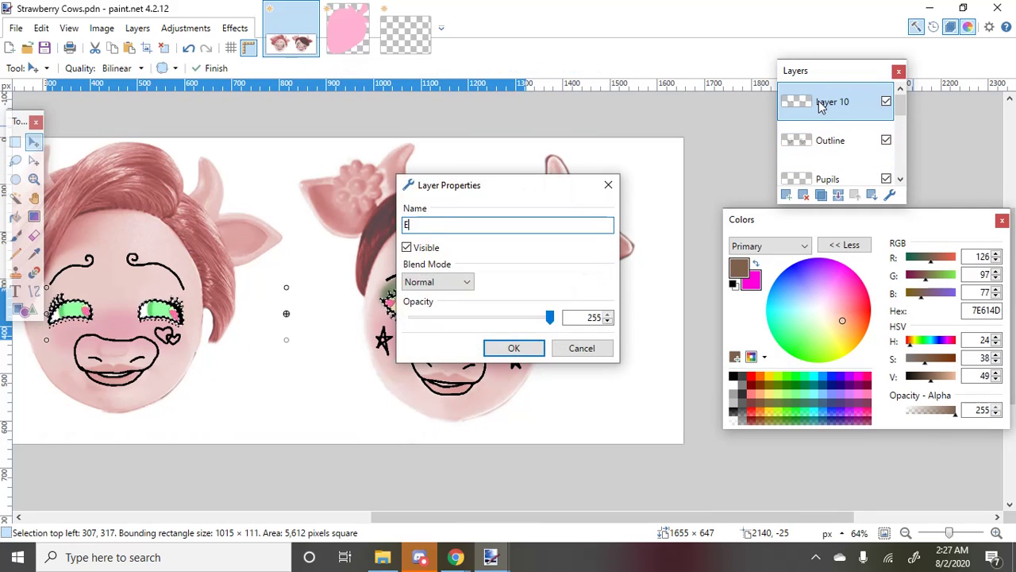
text(yelashes)
key(Return)
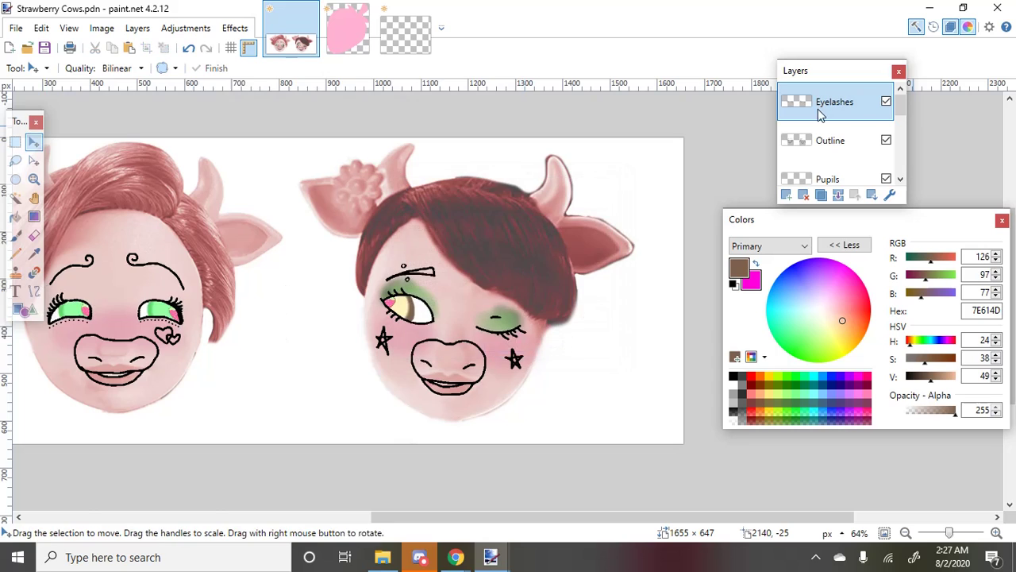
Select the light-haired cow's two eye outlines with lashes on the Eyelashes layer using the Magic Wand
ctrl+scroll(419, 431, down, 1)
ctrl+scroll(166, 399, up, 7)
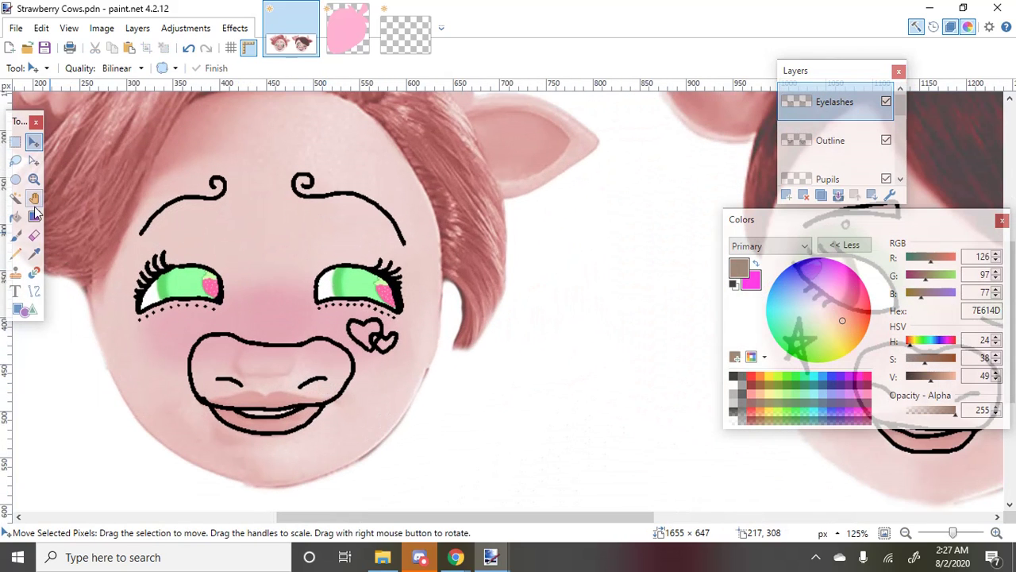
click(16, 198)
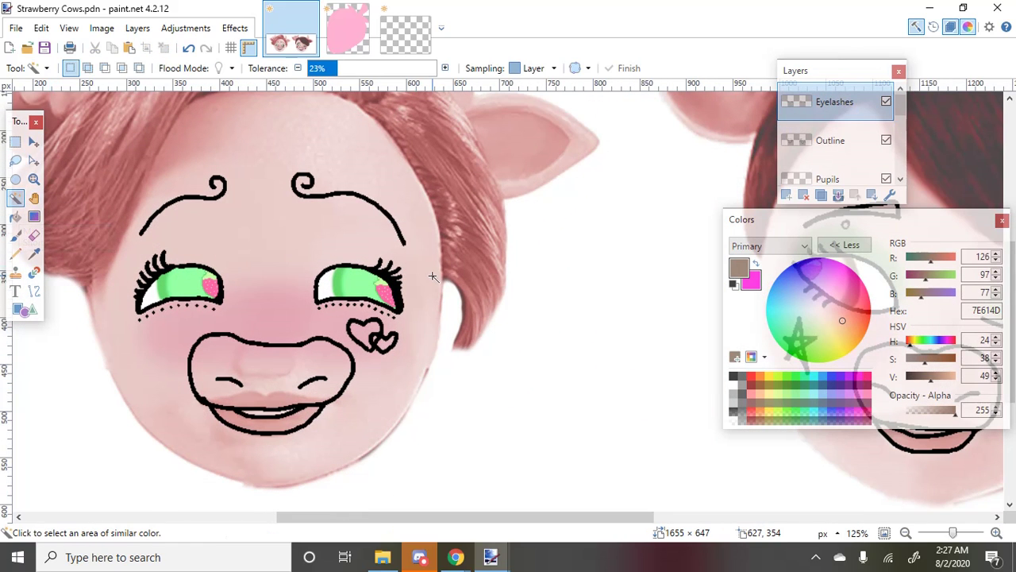
click(432, 277)
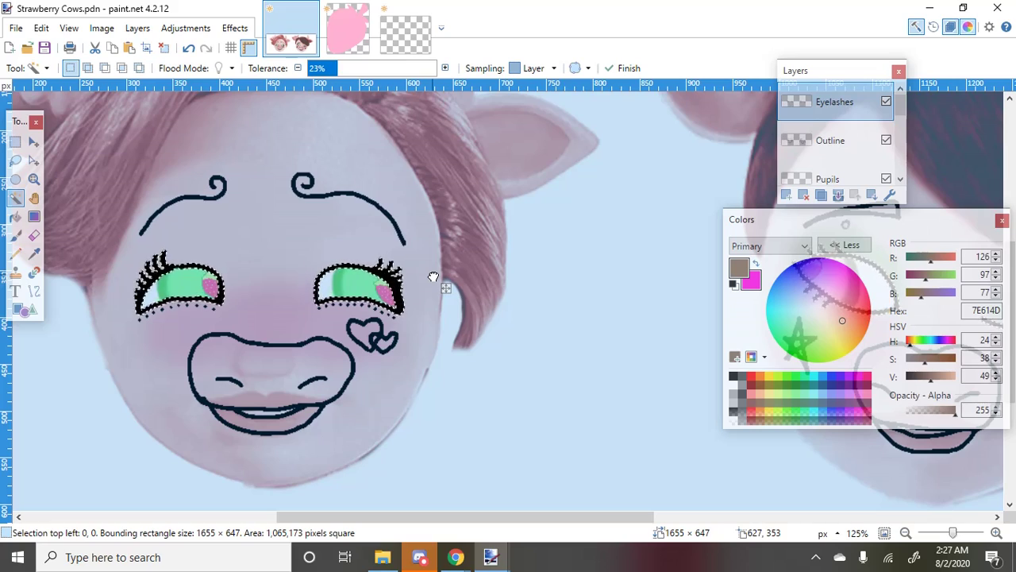
key(ctrl+d)
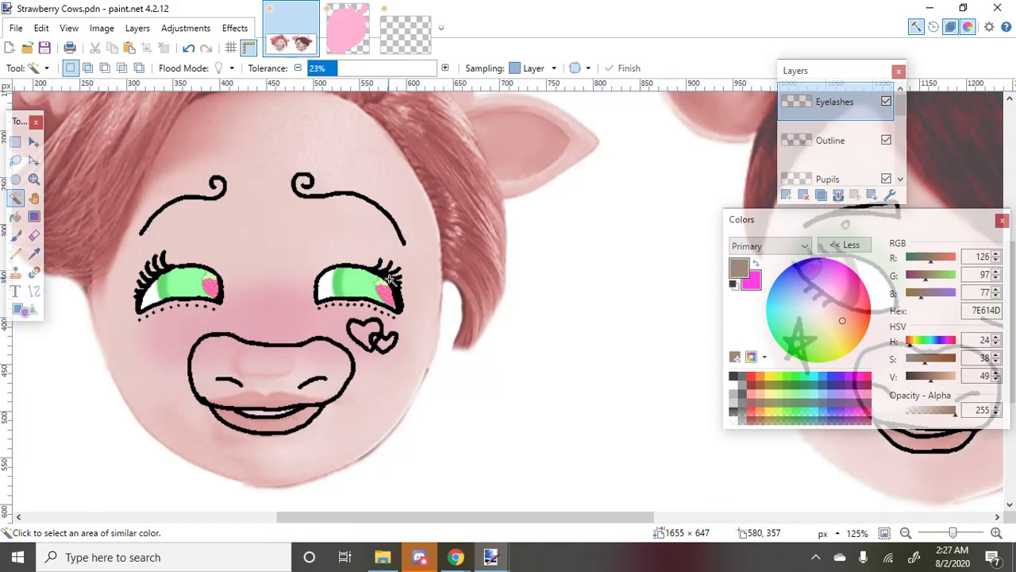
click(183, 265)
scroll(182, 264, up, 2)
ctrl+click(560, 290)
scroll(269, 332, down, 1)
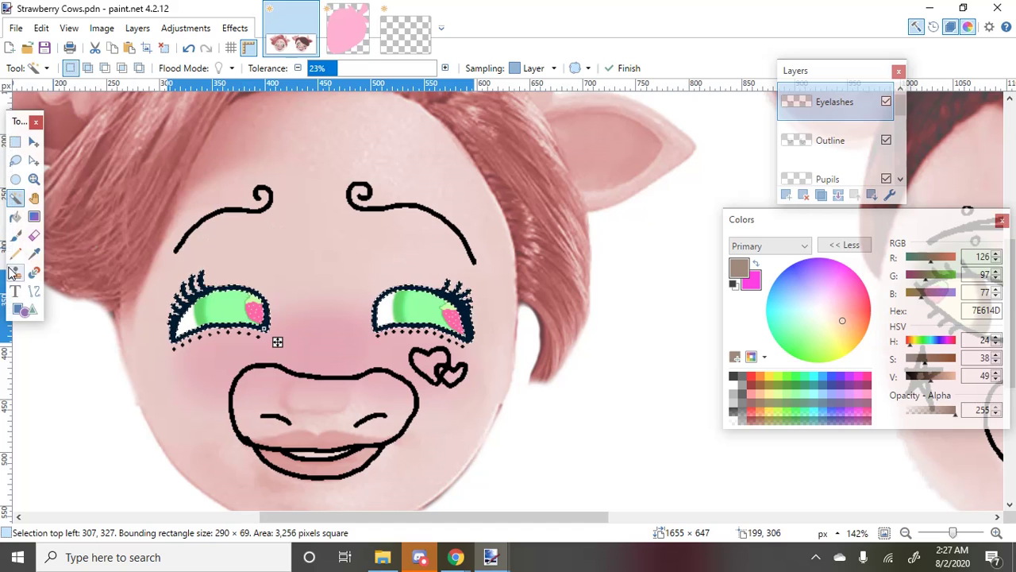
Mix the green 44894C and paint it over the light-haired cow's selected eye outlines with a Paintbrush 175 wide
click(33, 252)
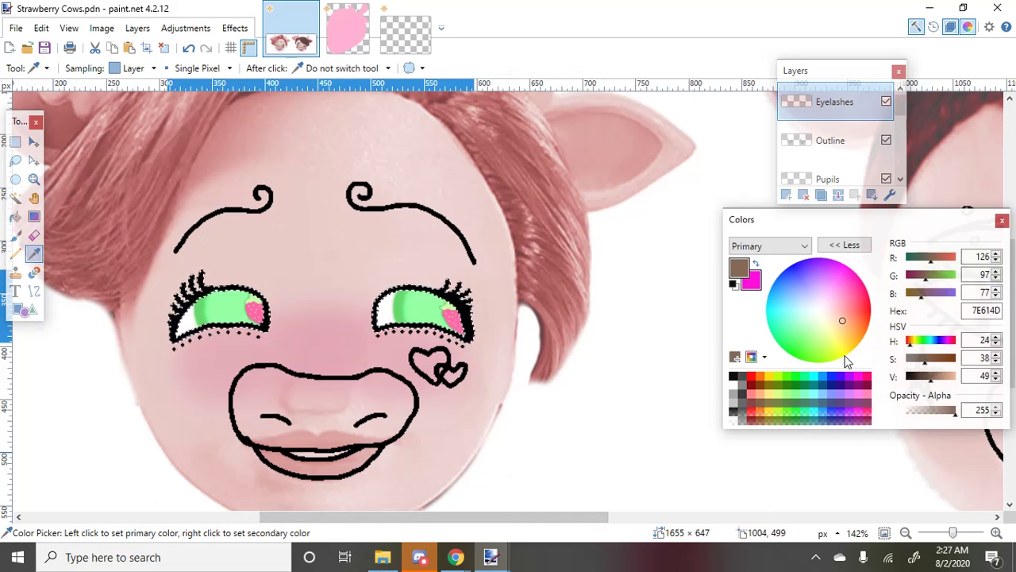
click(795, 379)
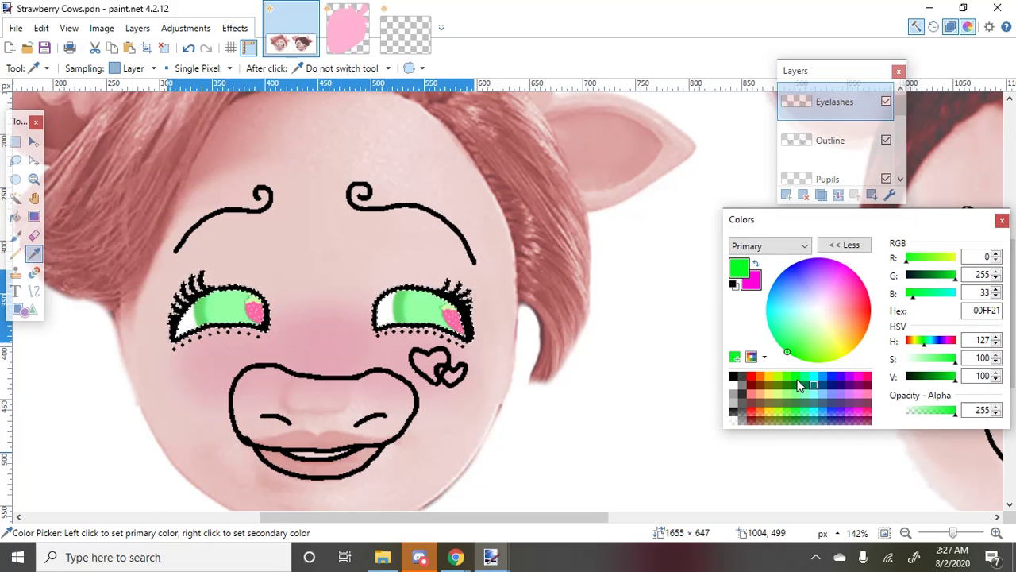
click(931, 359)
click(934, 376)
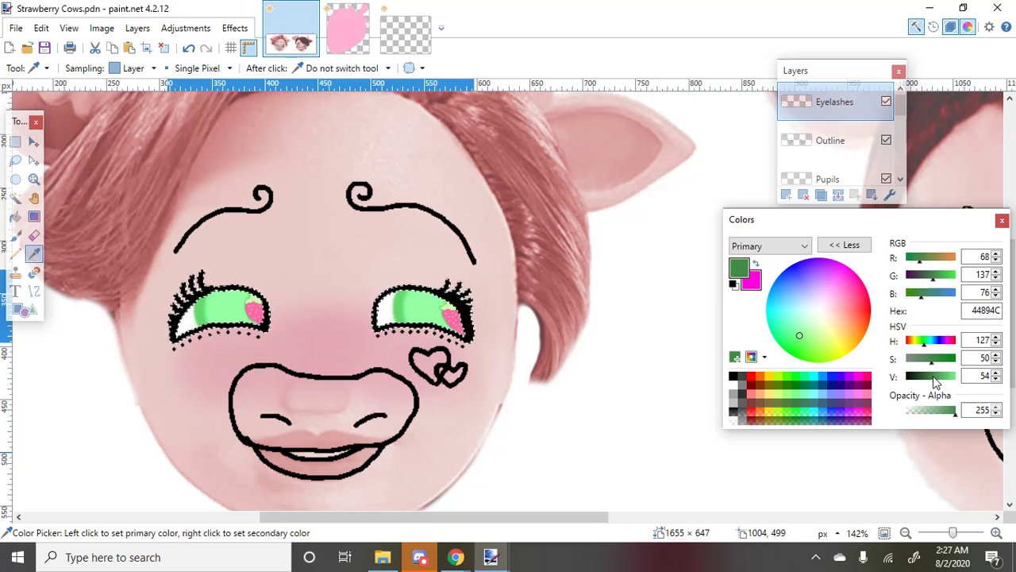
click(15, 235)
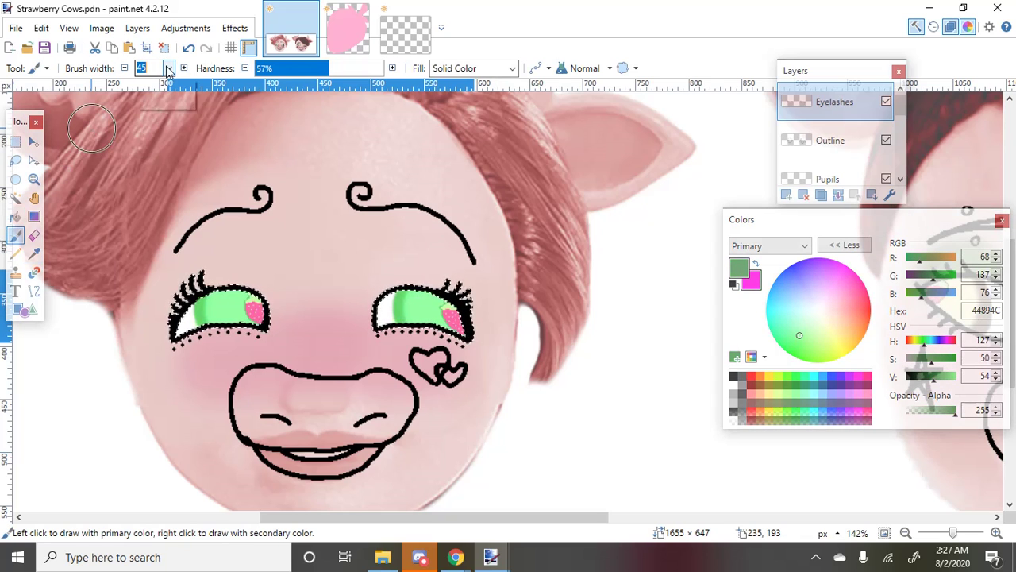
click(168, 68)
click(144, 239)
mouse_move(227, 363)
mouse_down()
mouse_move(188, 336)
mouse_move(199, 319)
mouse_move(397, 318)
mouse_move(426, 295)
mouse_move(461, 341)
mouse_up()
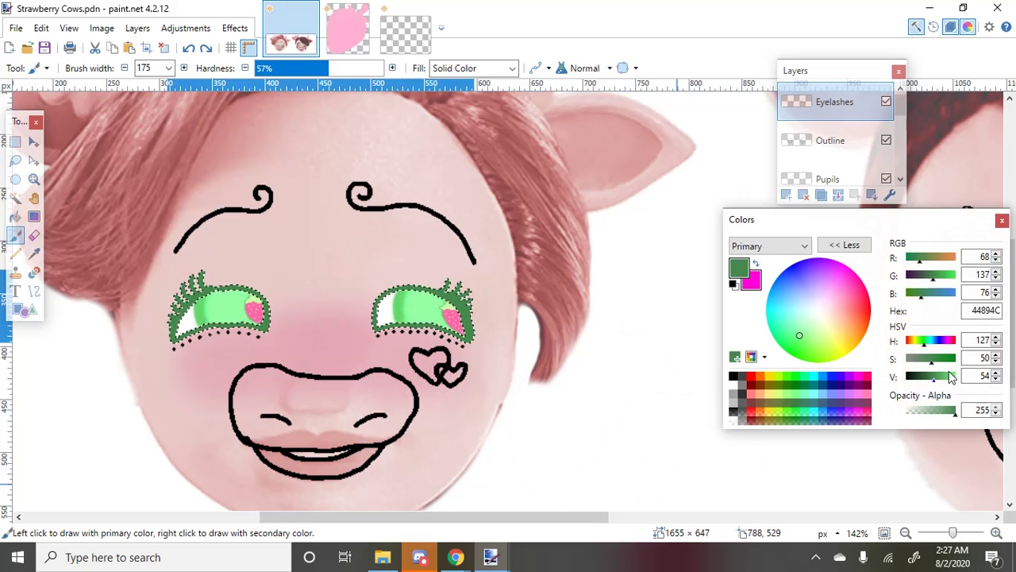
Repaint the light-haired cow's eye outlines in dark green 46684A, fade the upper lash tips with light green AAFFB4, and deselect
drag(933, 376, 921, 360)
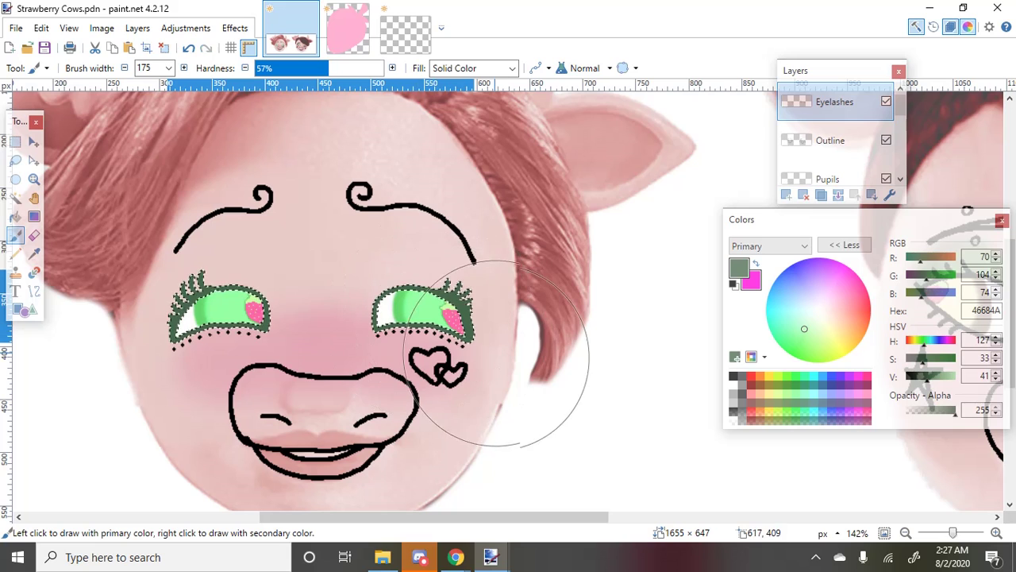
drag(941, 376, 961, 376)
mouse_move(508, 218)
mouse_down()
mouse_move(501, 182)
mouse_move(520, 223)
mouse_up()
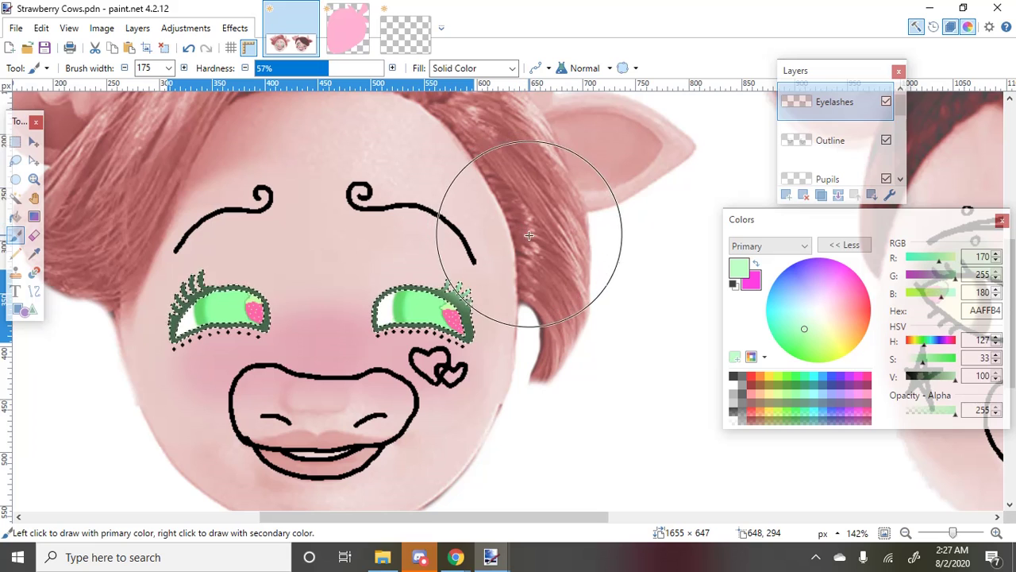
mouse_move(351, 170)
mouse_down()
mouse_move(238, 215)
mouse_move(164, 204)
mouse_move(111, 238)
mouse_move(91, 277)
mouse_up()
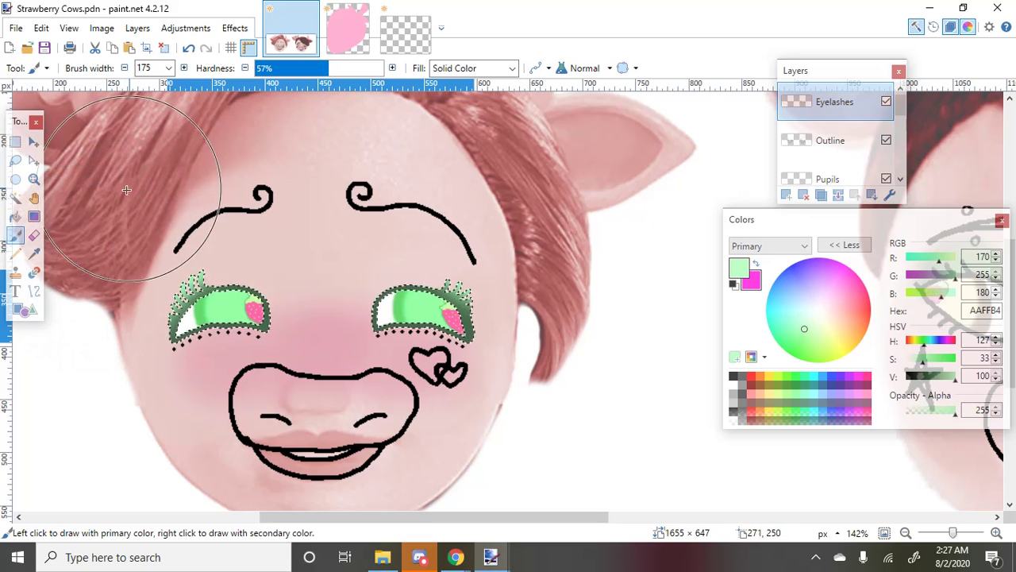
key(ctrl+d)
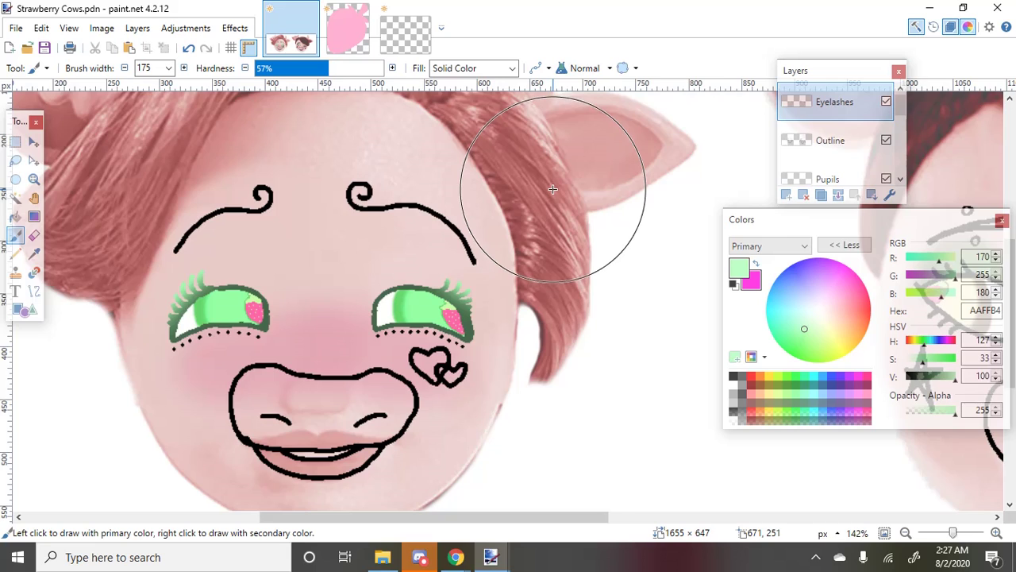
Select the dark-haired cow's open-eye outline and closed-eye lash line on the Eyelashes layer with the Magic Wand
scroll(553, 190, down, 2)
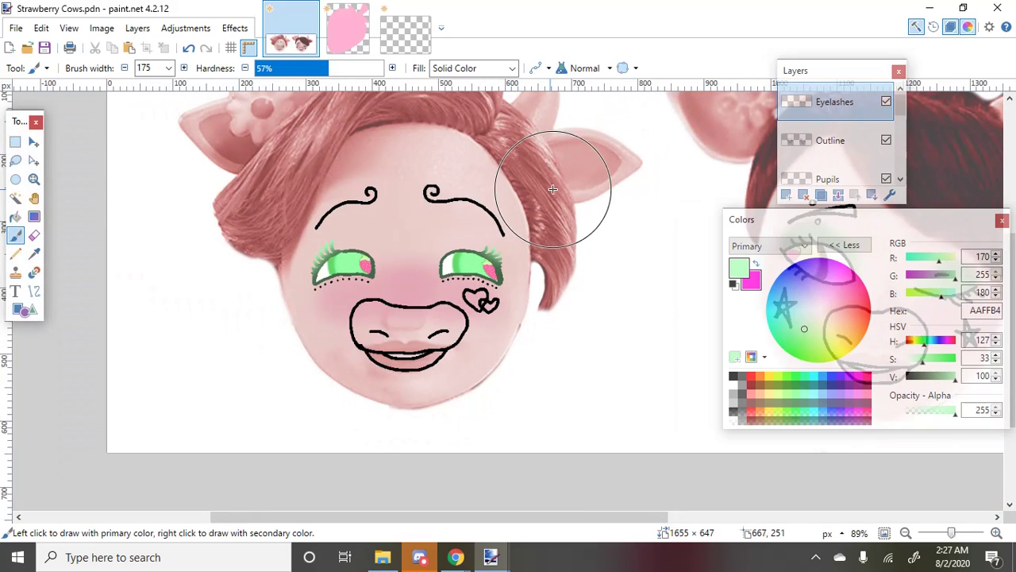
scroll(522, 193, up, 3)
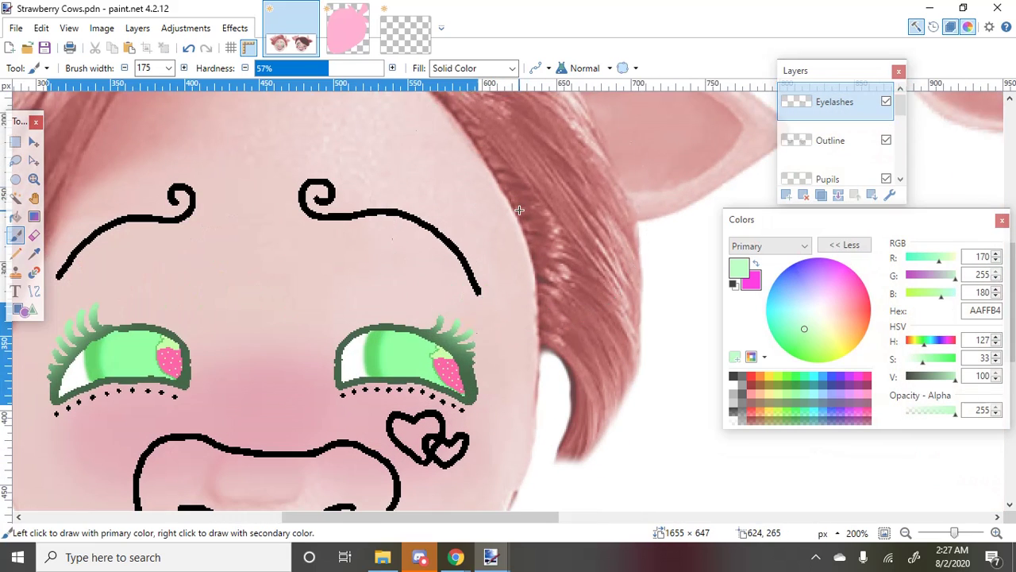
scroll(510, 205, down, 2)
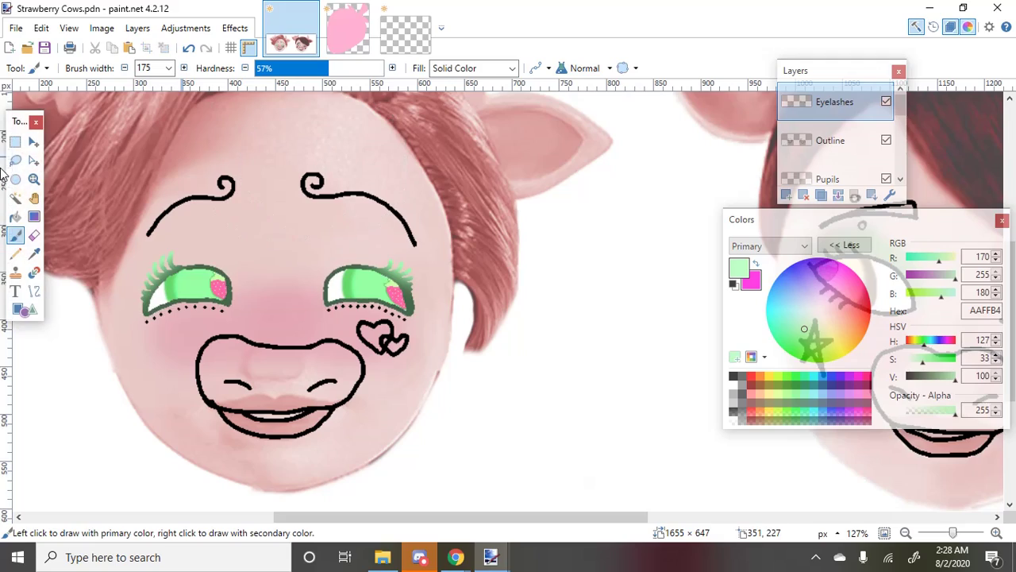
click(15, 198)
scroll(470, 284, right, 5)
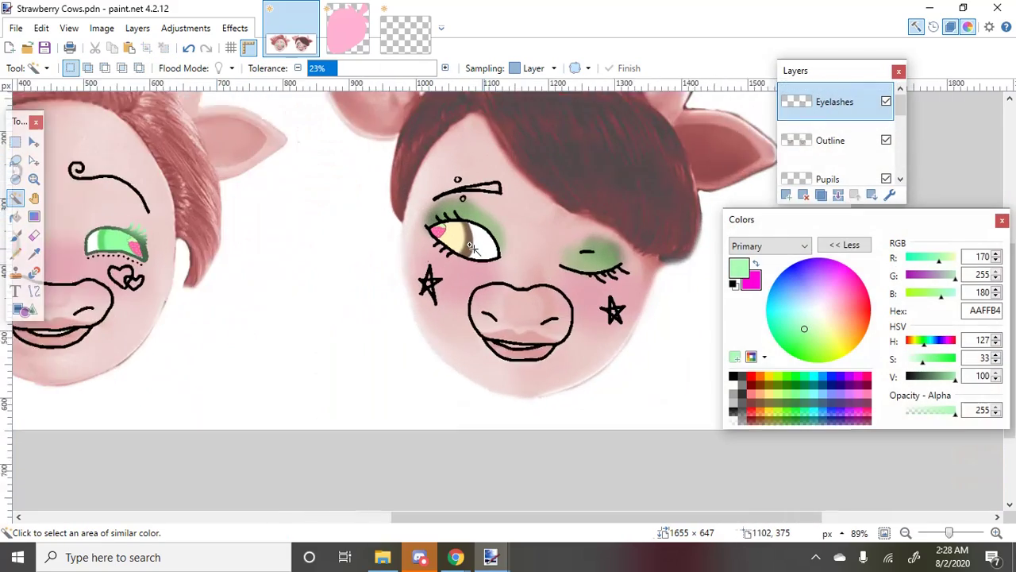
scroll(470, 284, up, 4)
click(470, 284)
scroll(447, 290, down, 2)
scroll(256, 265, right, 6)
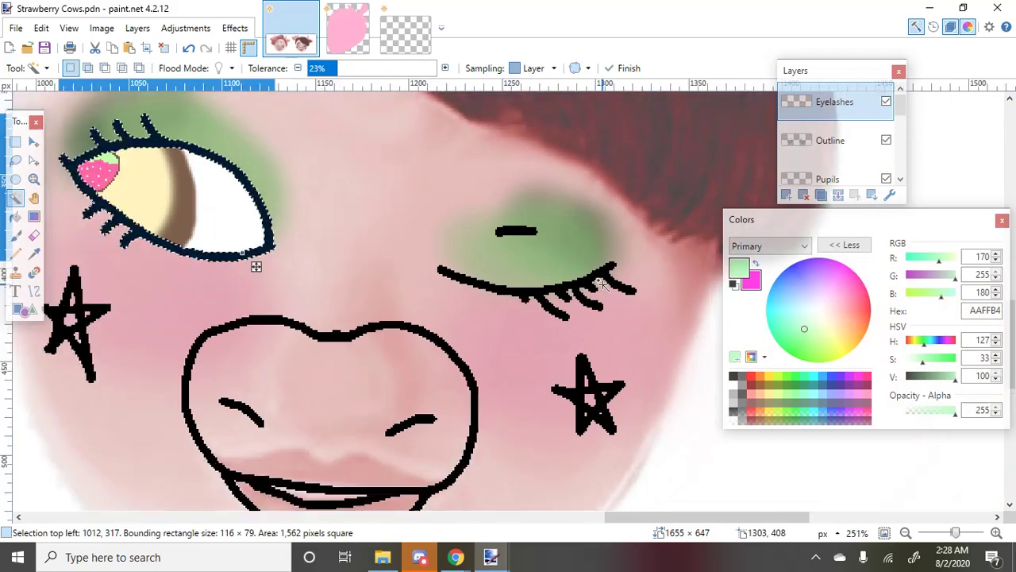
scroll(517, 295, down, 1)
ctrl+click(517, 295)
scroll(517, 295, down, 3)
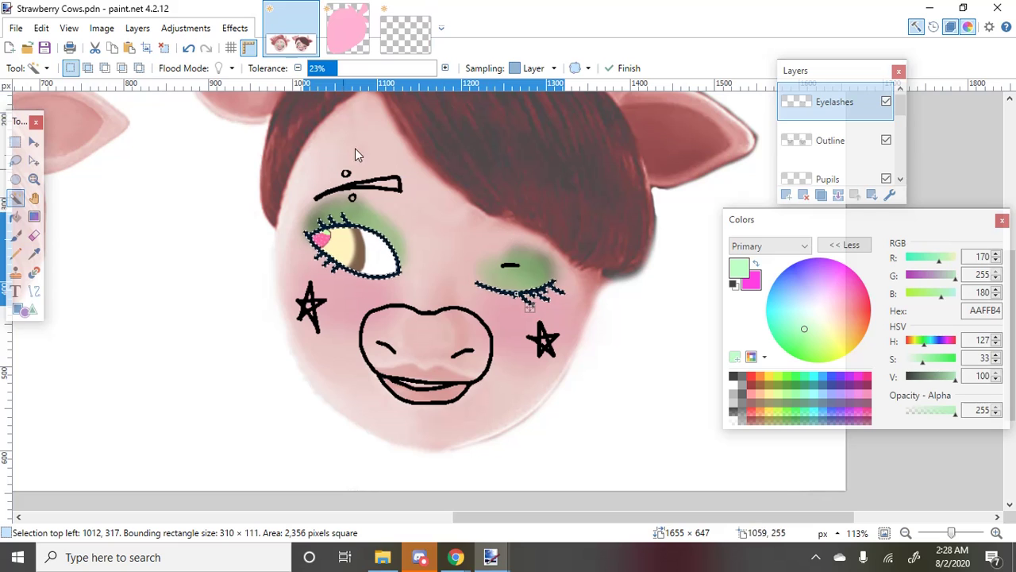
Mix the muted purple 5F587C and paint it over the dark-haired cow's selected eye outlines and lashes
click(35, 256)
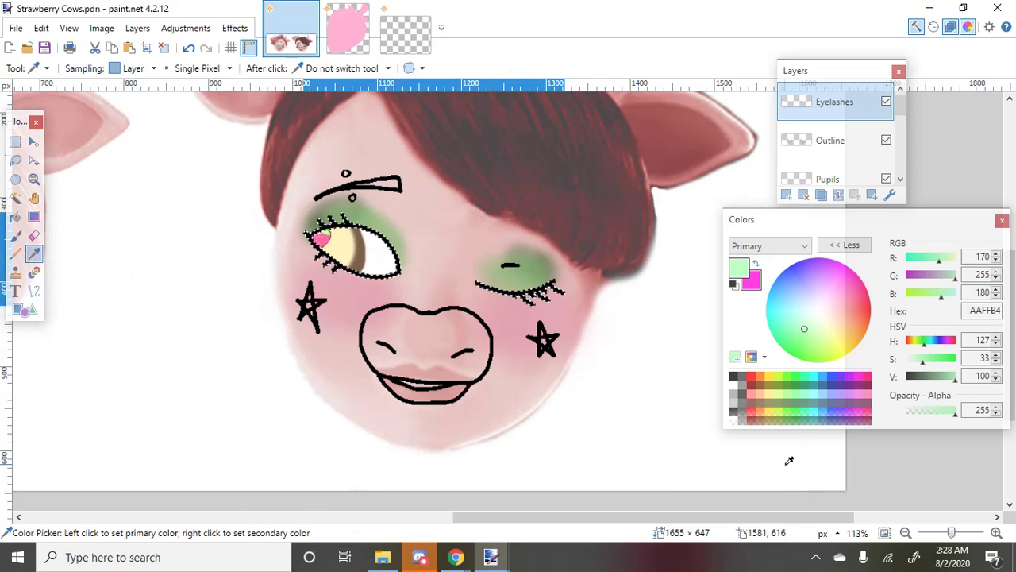
click(849, 385)
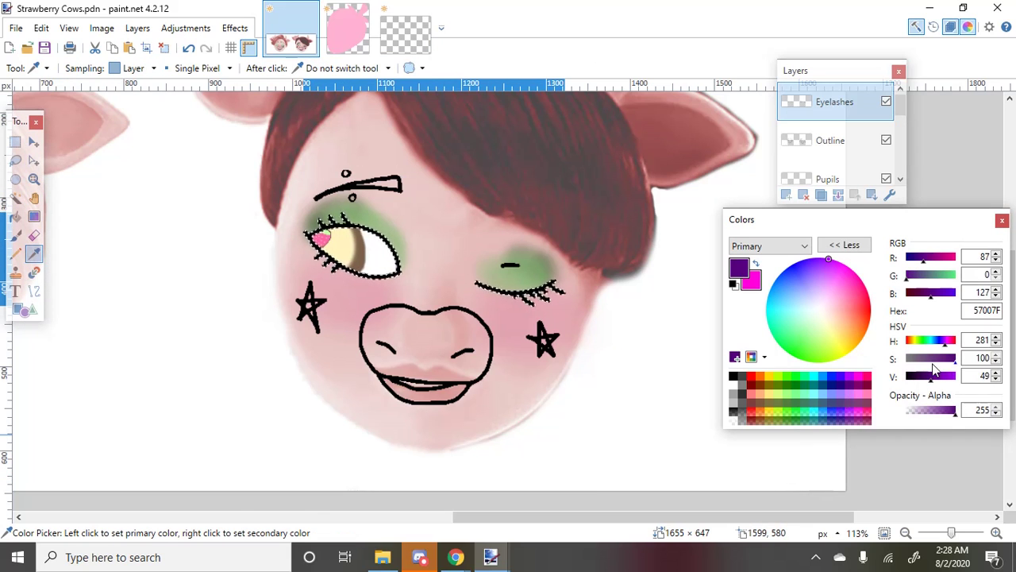
mouse_move(937, 364)
mouse_down()
mouse_move(922, 363)
mouse_move(939, 343)
mouse_up()
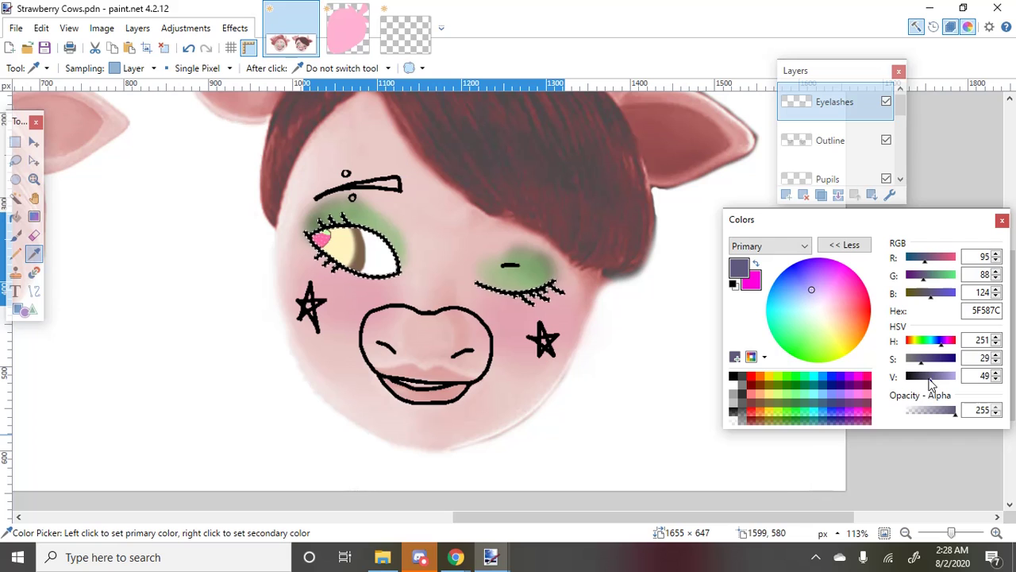
click(14, 238)
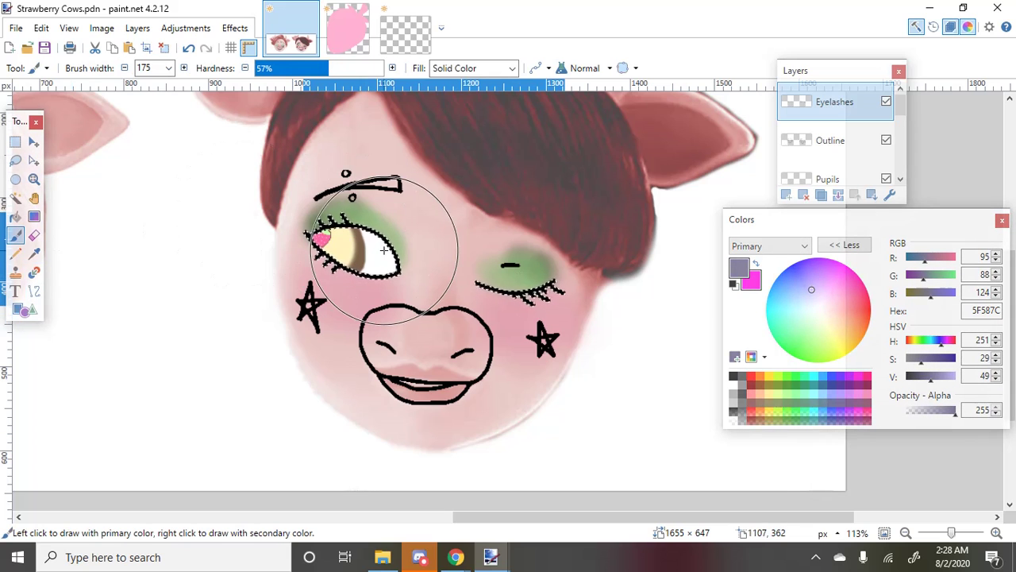
drag(352, 239, 378, 249)
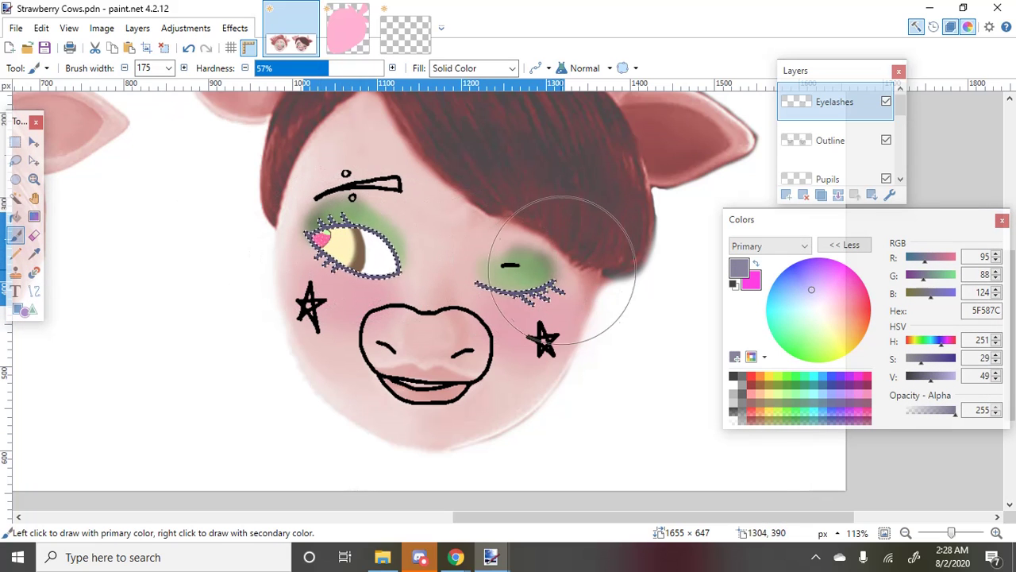
Shade the dark-haired cow's eye outlines with dark purple 3A364C, brush the lash tips with lighter 7E75A5, and clear the selection
click(921, 378)
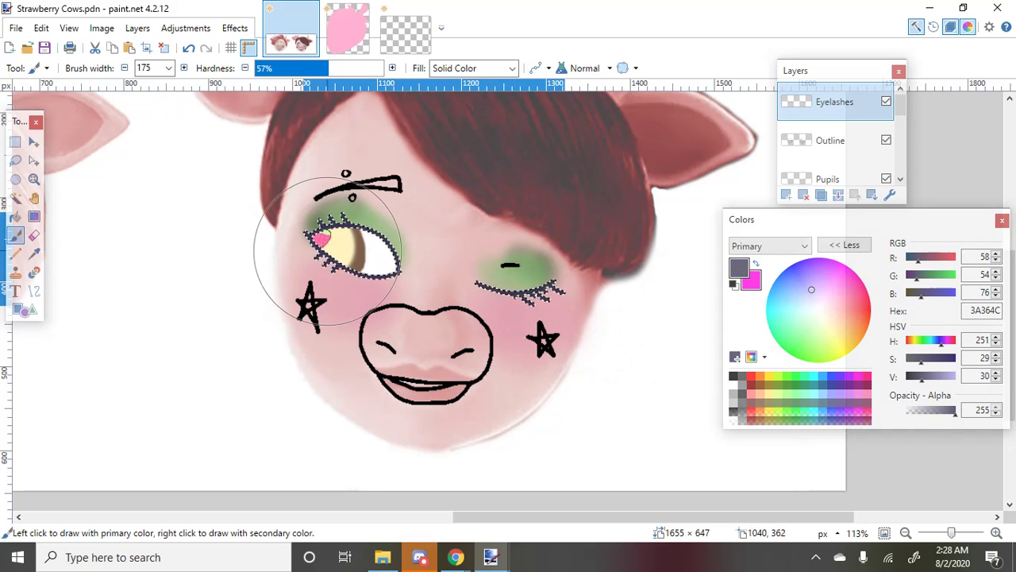
drag(924, 378, 939, 379)
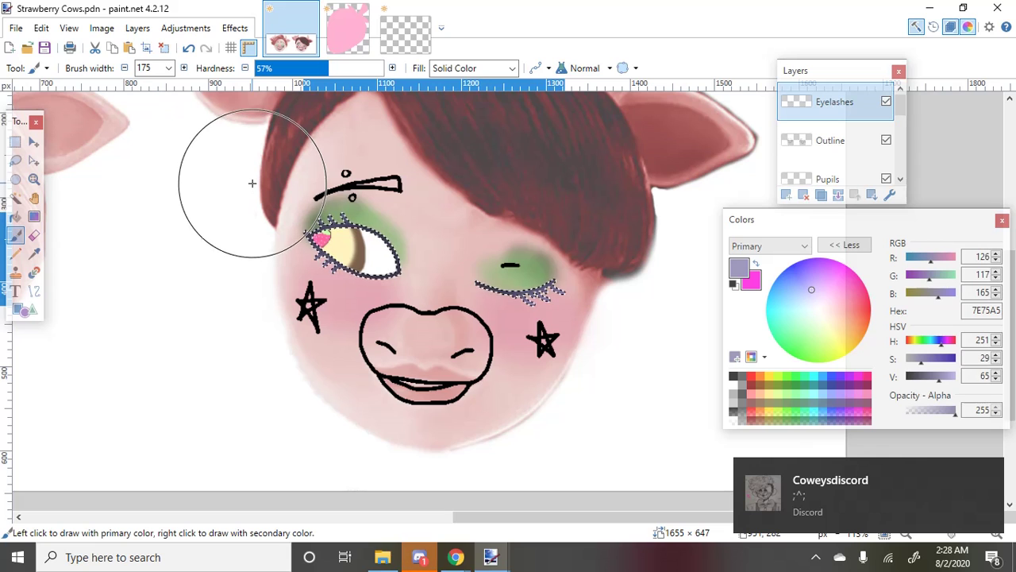
scroll(565, 363, down, 3)
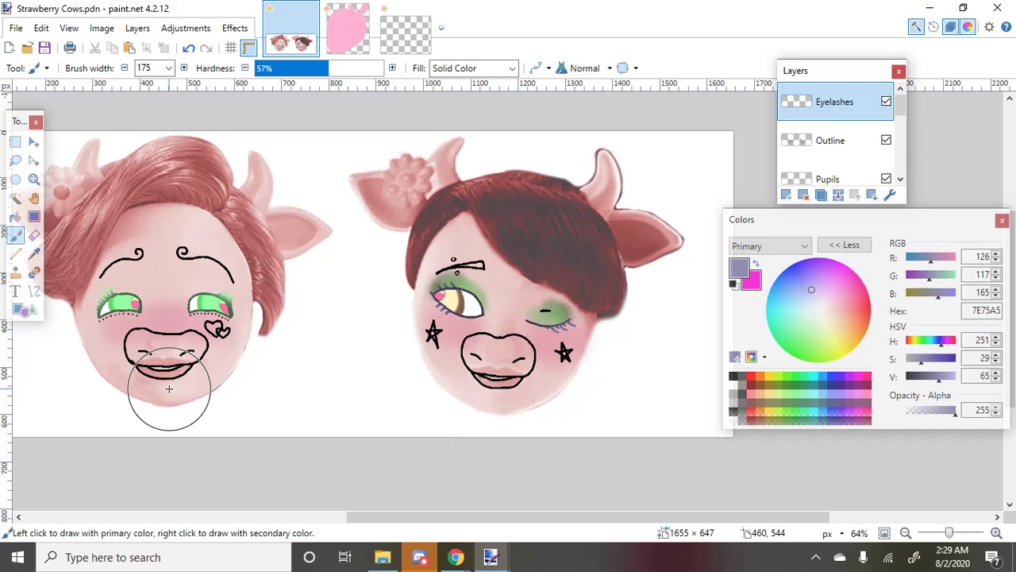
Select the light-haired cow's muzzle and lower-lip areas on the Outline layer with the Magic Wand
click(16, 198)
scroll(381, 329, down, 3)
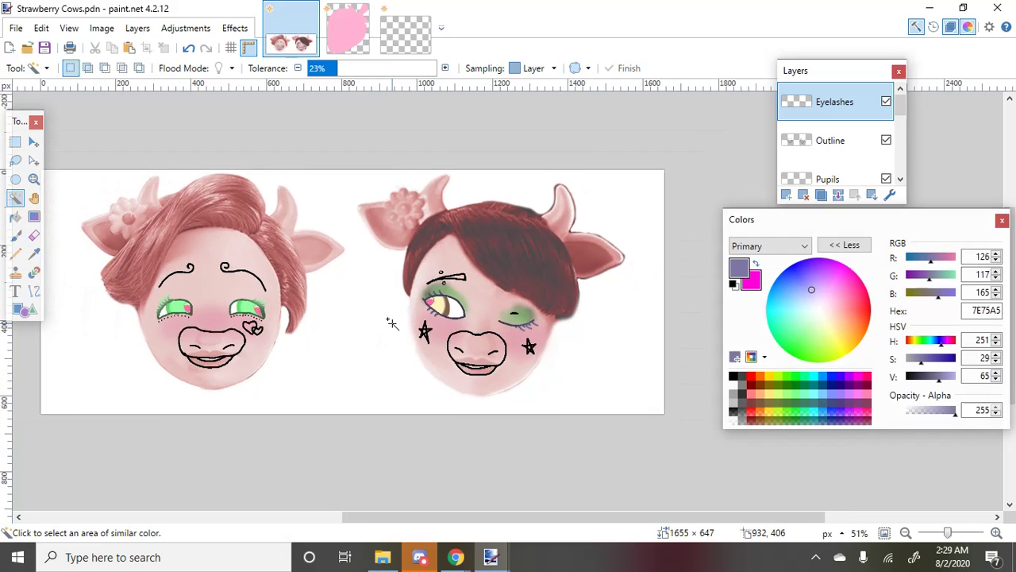
scroll(318, 354, up, 3)
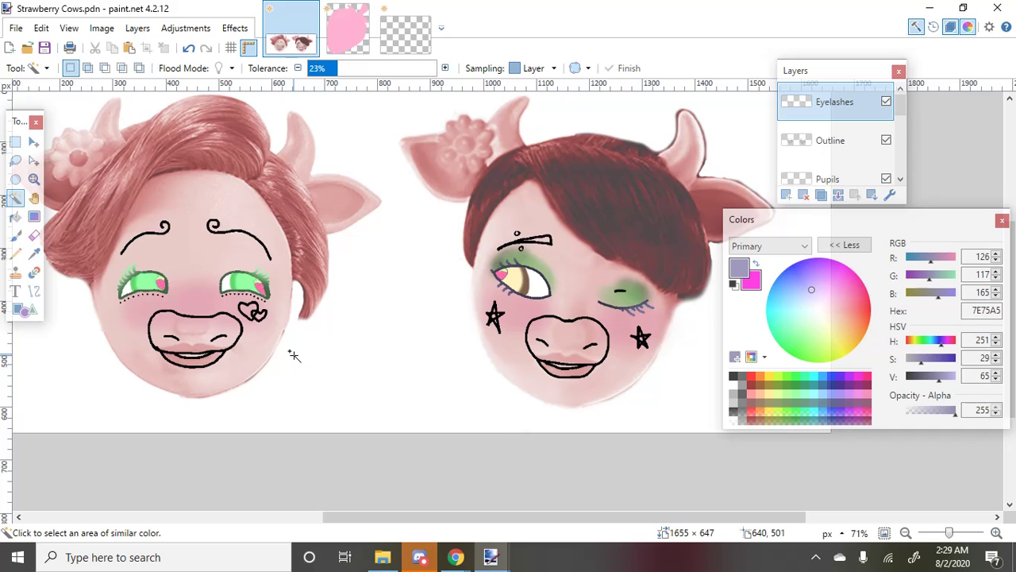
scroll(159, 316, up, 2)
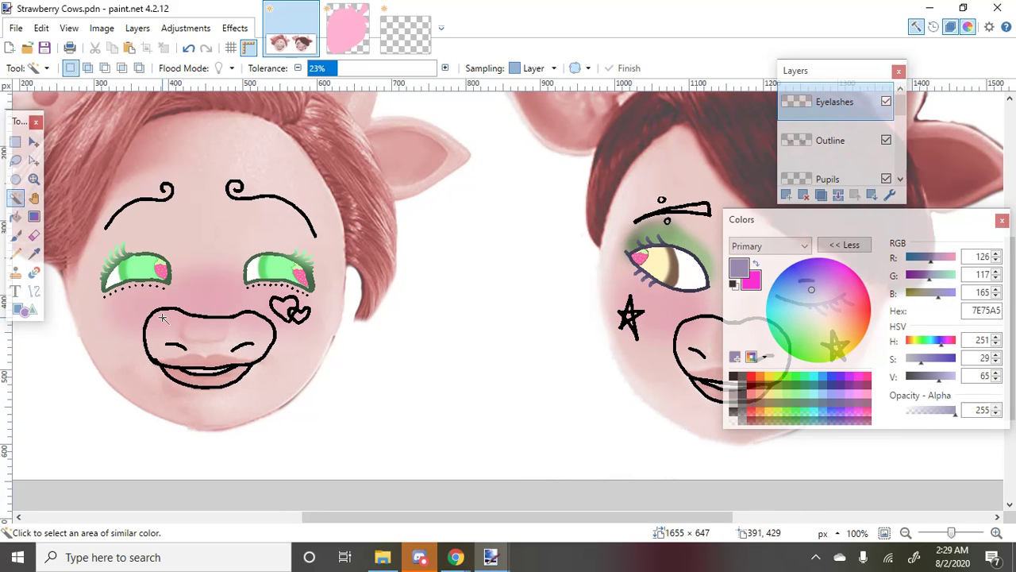
scroll(161, 316, up, 1)
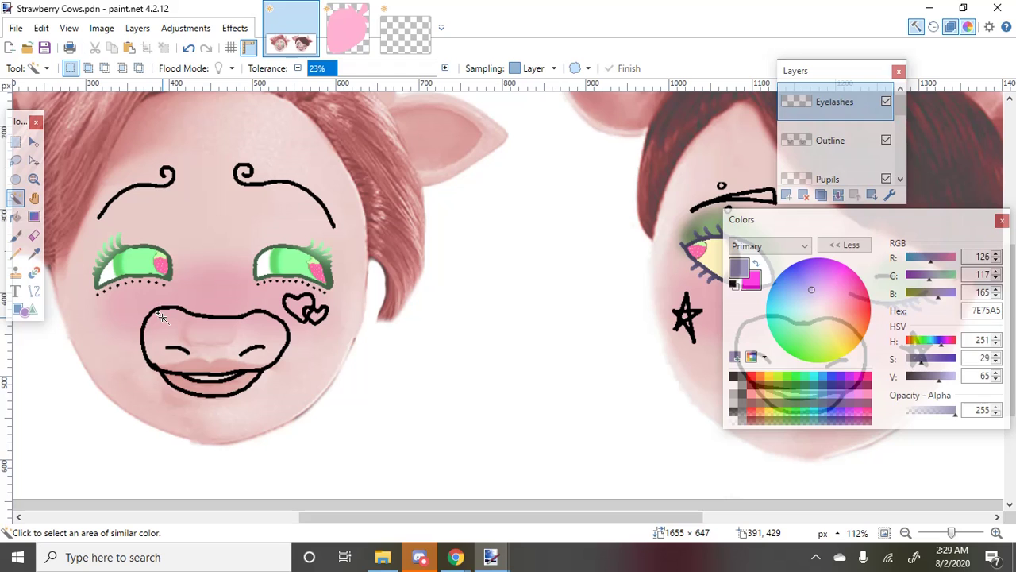
scroll(856, 198, down, 1)
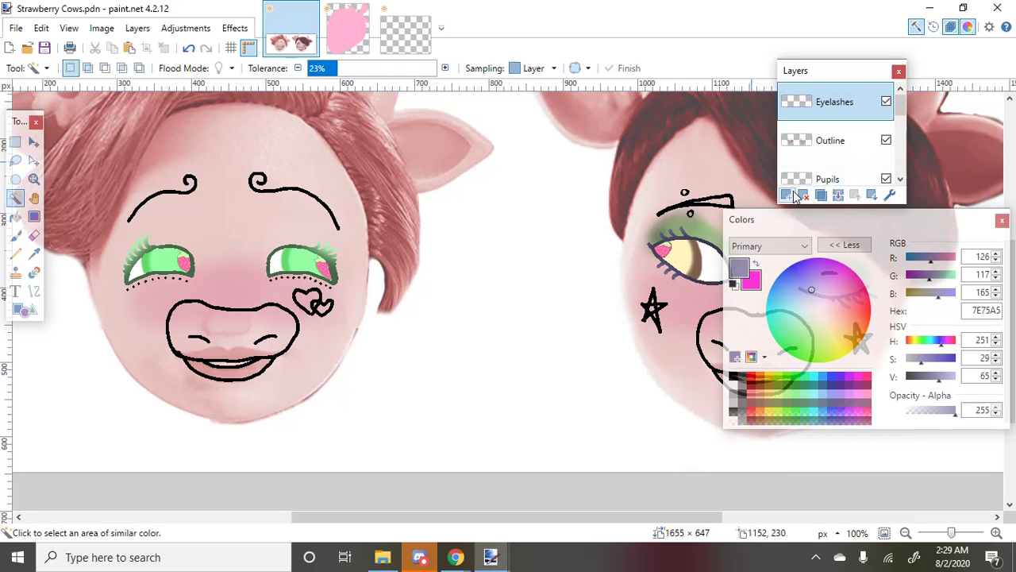
click(826, 143)
click(221, 350)
scroll(220, 349, up, 5)
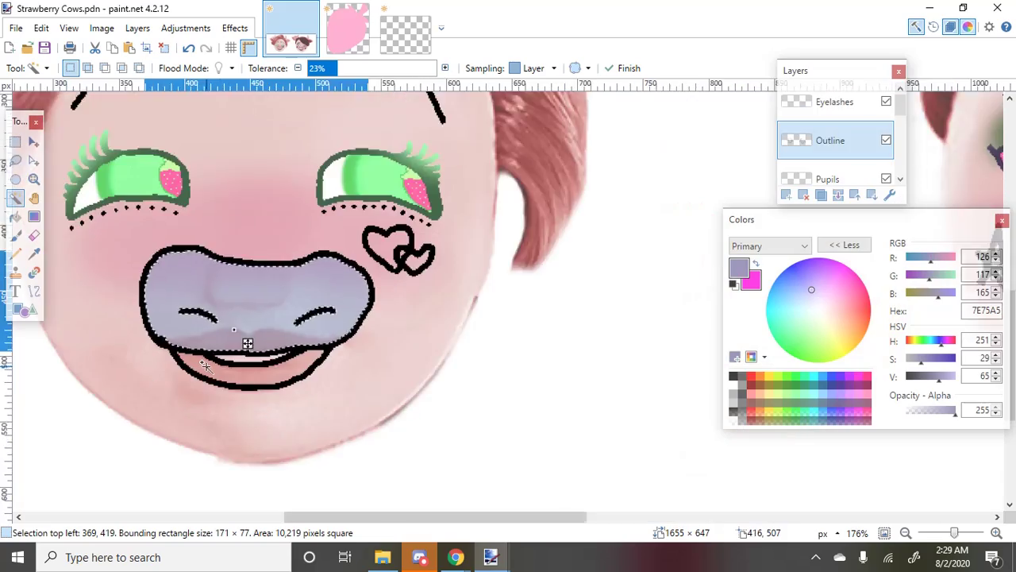
ctrl+click(197, 364)
Add the dark-haired cow's muzzle and lower-lip areas to the selection
scroll(211, 370, down, 9)
scroll(508, 319, up, 6)
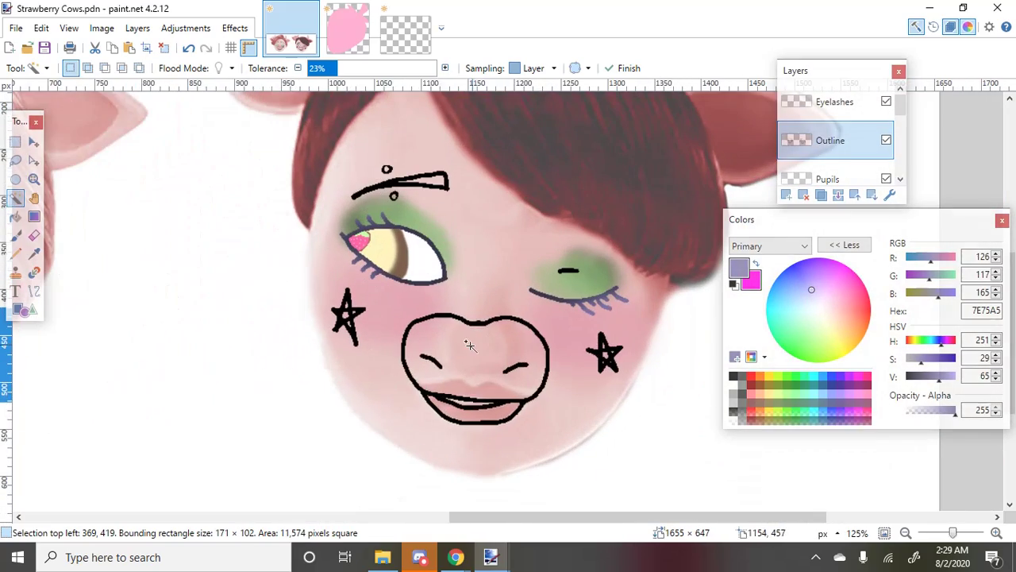
ctrl+click(483, 357)
ctrl+click(488, 424)
scroll(492, 421, down, 4)
scroll(524, 403, up, 1)
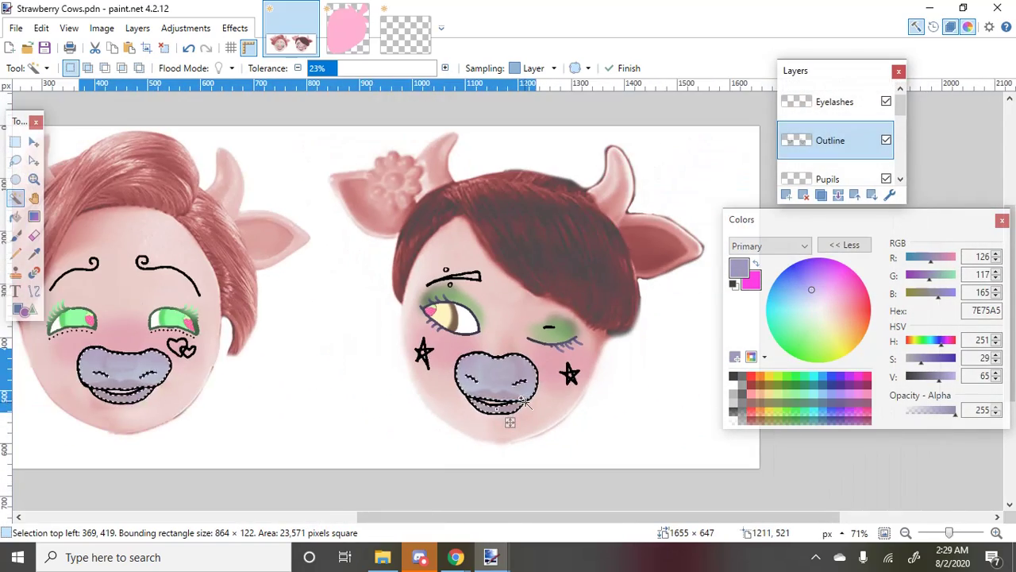
scroll(261, 404, down, 2)
scroll(254, 399, up, 2)
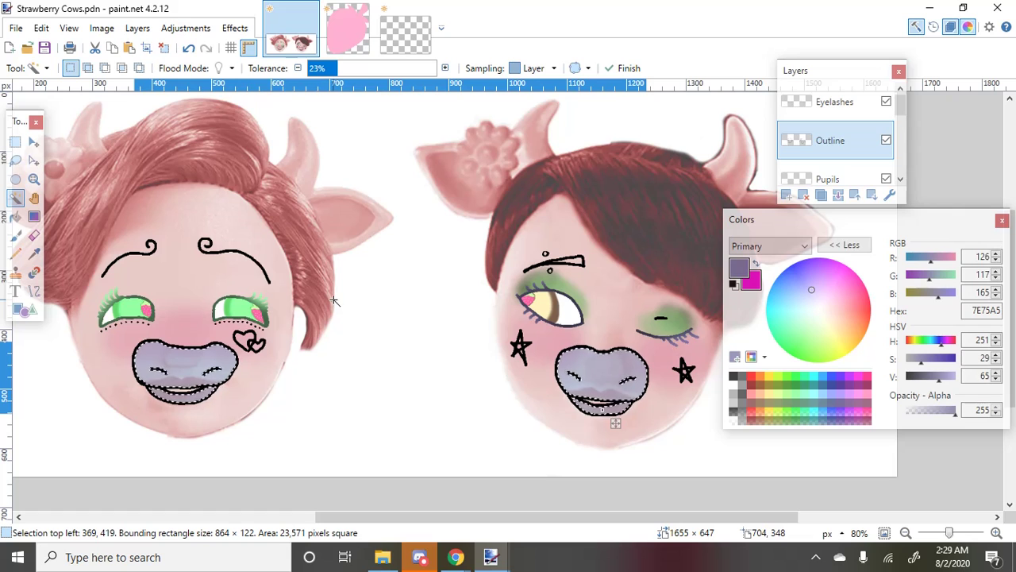
Sample the pink E0A9A7 from the whole image and paint it over the light-haired cow's selected muzzle and lip
click(34, 253)
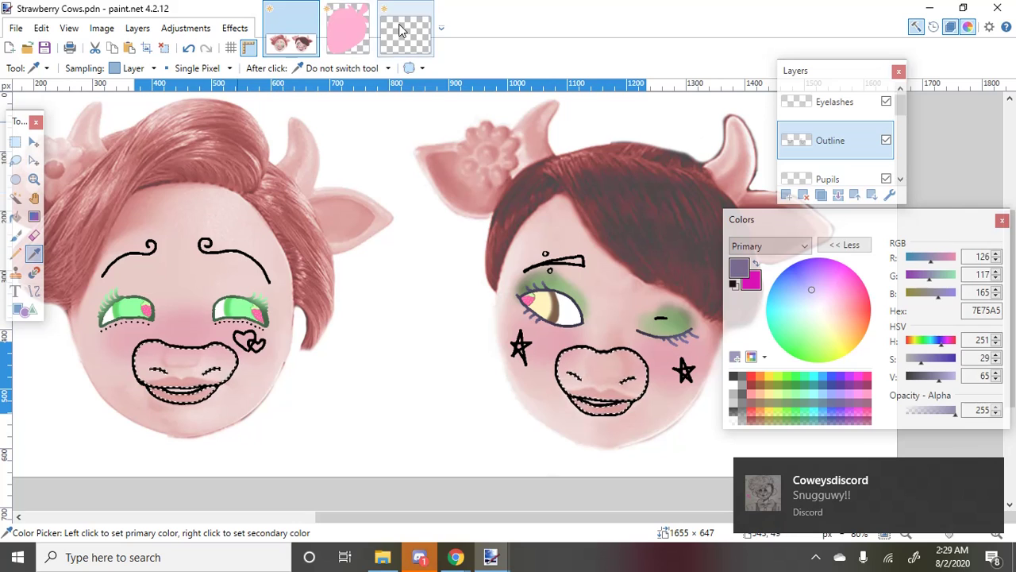
click(133, 68)
click(135, 96)
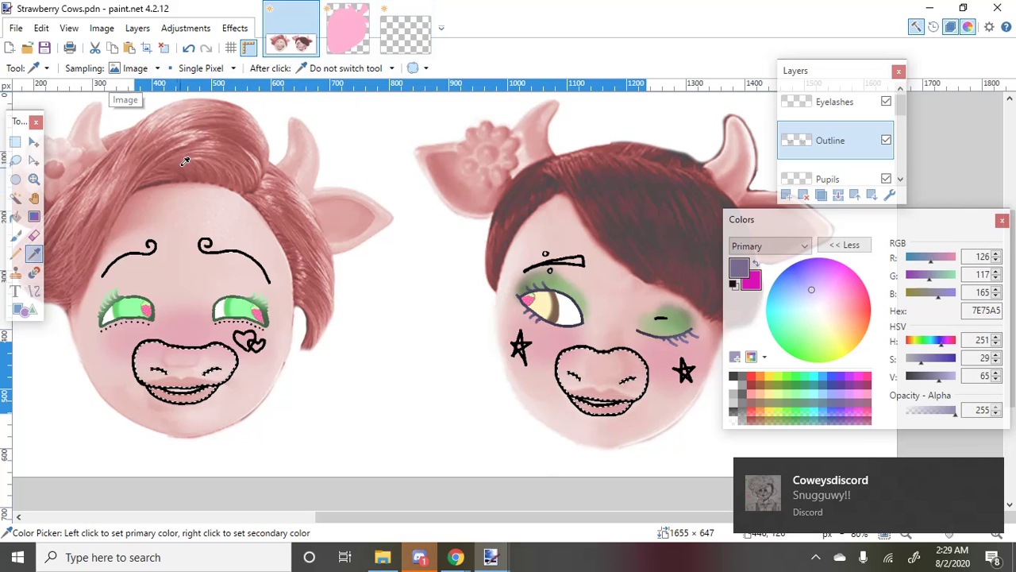
click(156, 203)
click(15, 235)
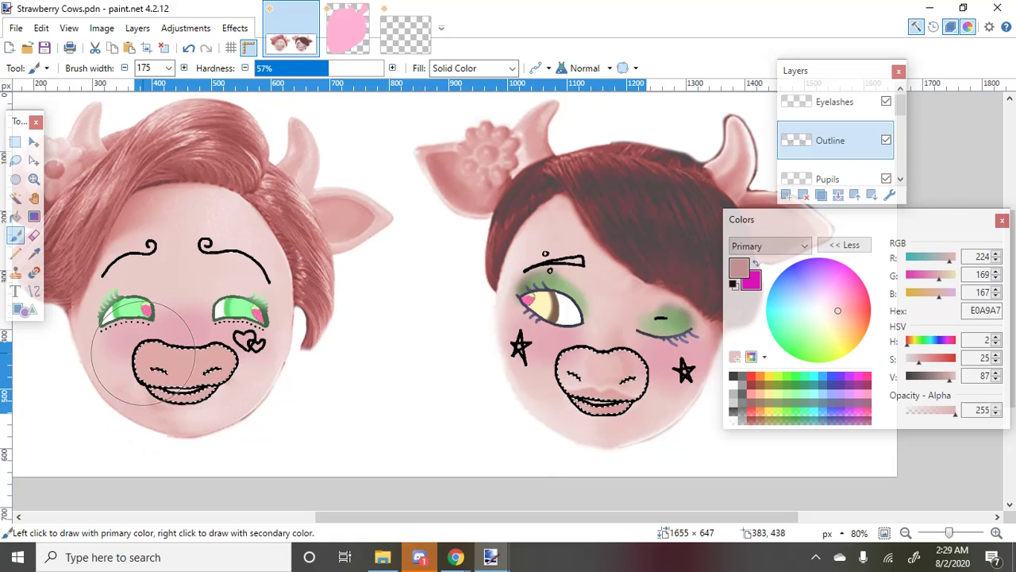
Sample the darker pink D89A97, paint the dark-haired cow's selected muzzle and lip with it, and clear the selection
click(34, 253)
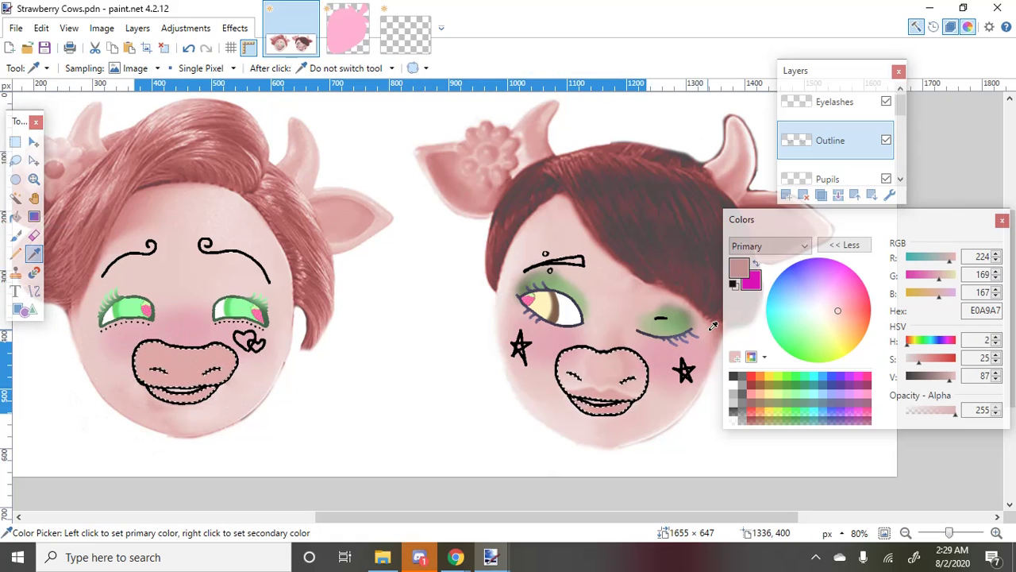
click(716, 323)
click(16, 234)
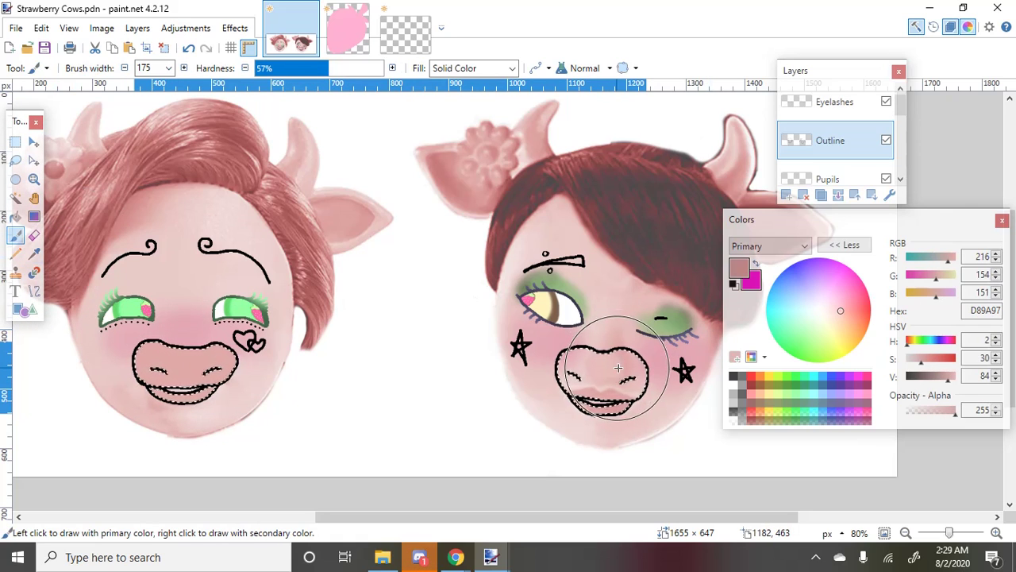
key(ctrl+d)
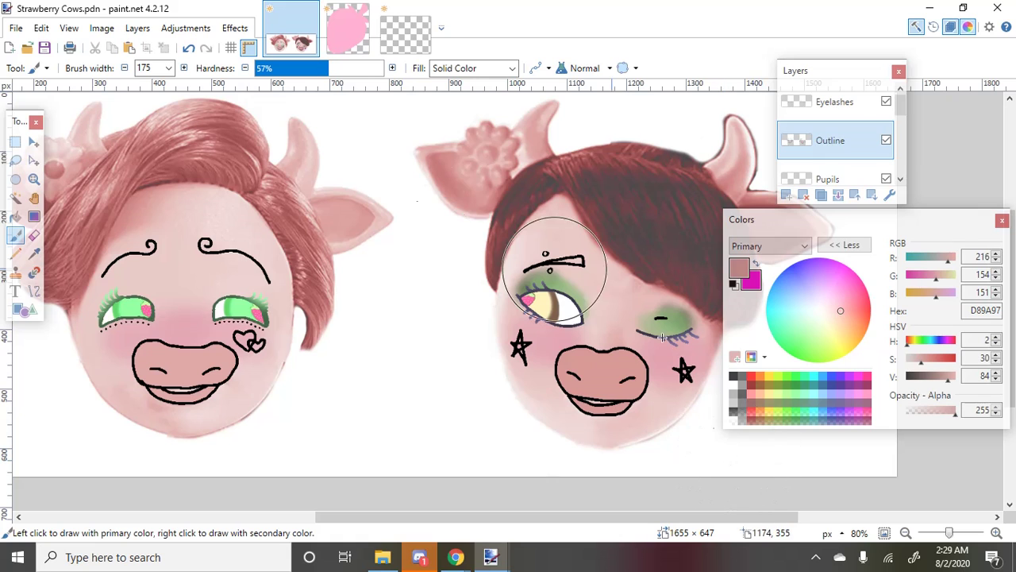
Select the light-haired cow's teeth gap, including its stray corner pixels, fill it with white FFFFFF, and deselect
click(15, 198)
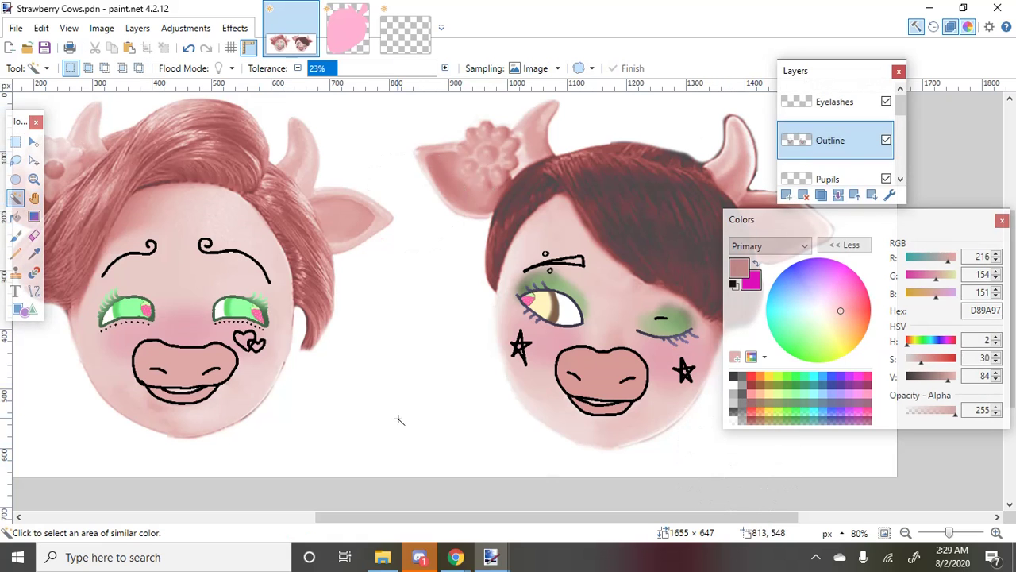
scroll(172, 377, up, 5)
click(165, 365)
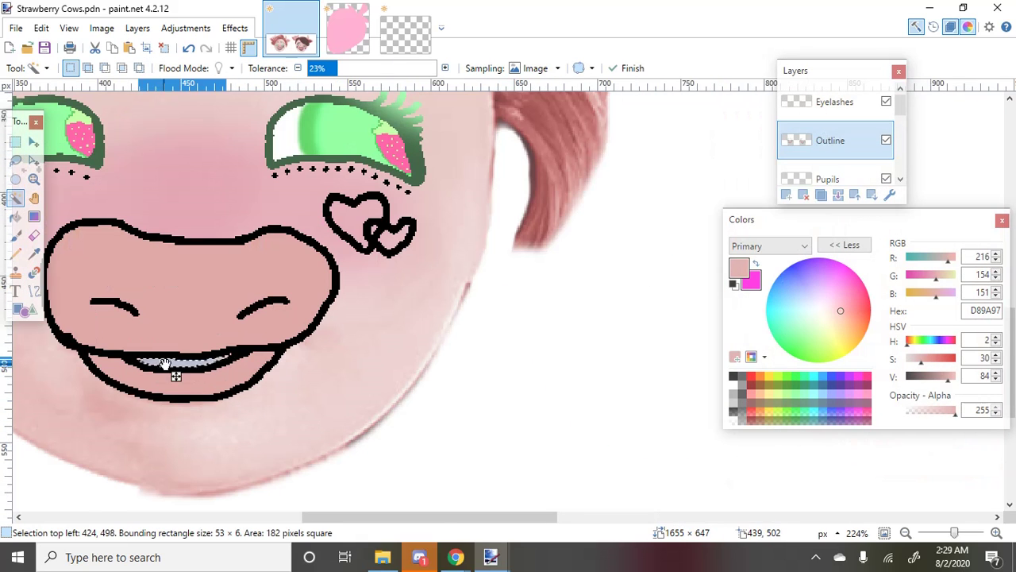
scroll(170, 363, up, 8)
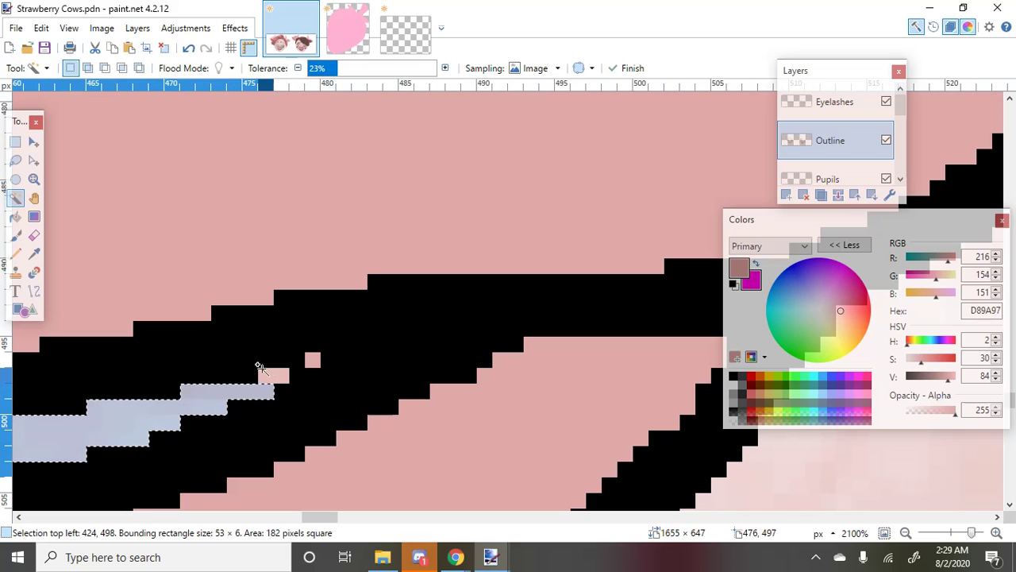
ctrl+click(274, 372)
scroll(296, 365, up, 3)
ctrl+click(324, 354)
scroll(296, 358, down, 12)
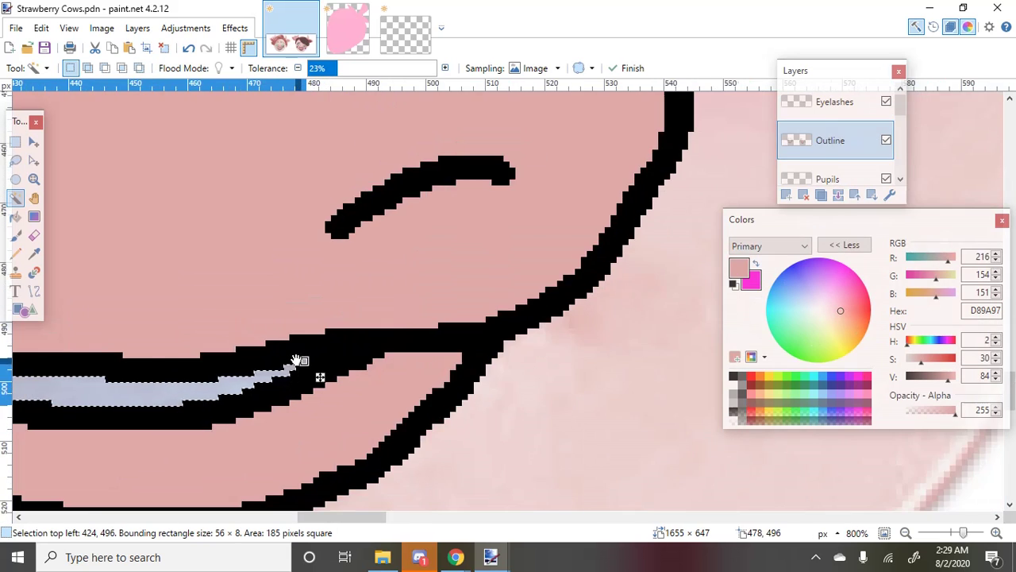
click(734, 386)
key(BackSpace)
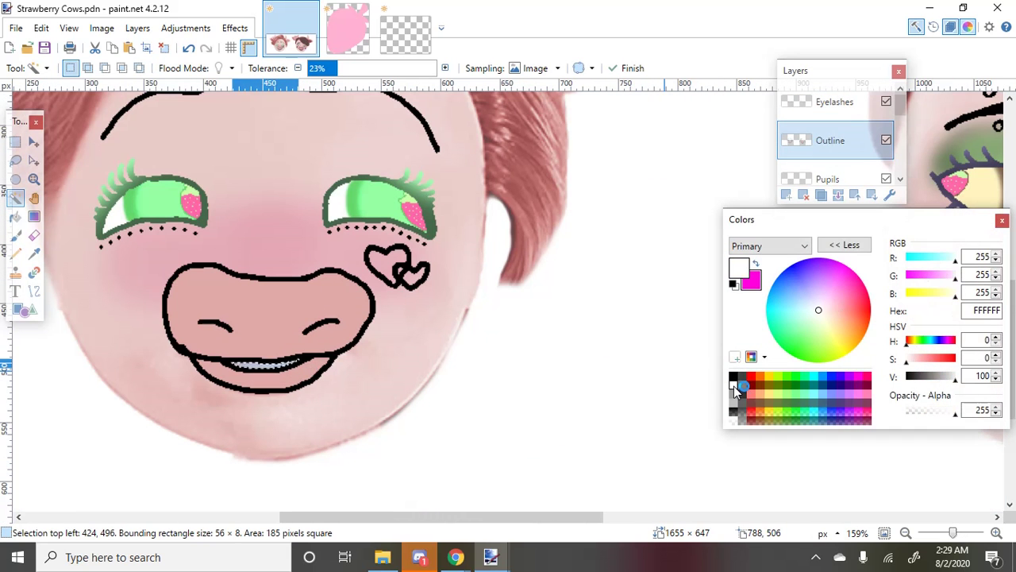
key(ctrl+d)
Select the dark-haired cow's whole teeth gap with the Magic Wand at 49% tolerance, fill it with white, and deselect
scroll(692, 373, down, 4)
scroll(553, 320, up, 2)
scroll(553, 320, up, 10)
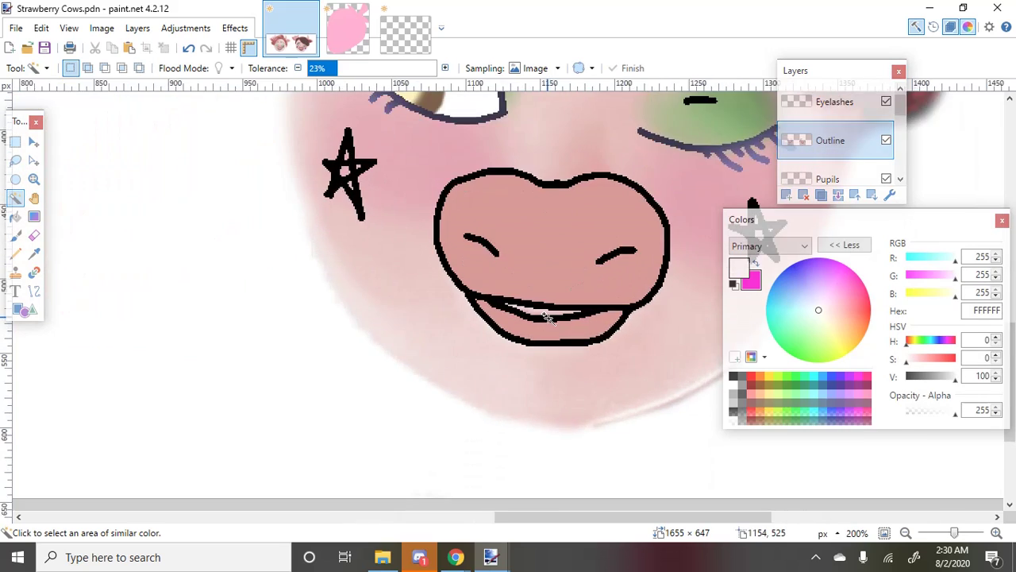
click(595, 338)
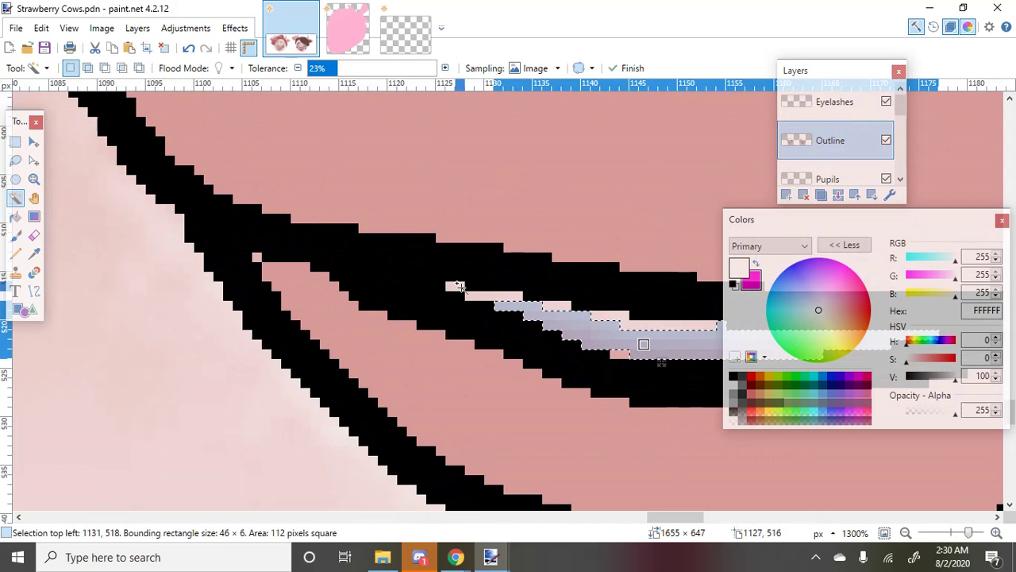
drag(355, 70, 378, 70)
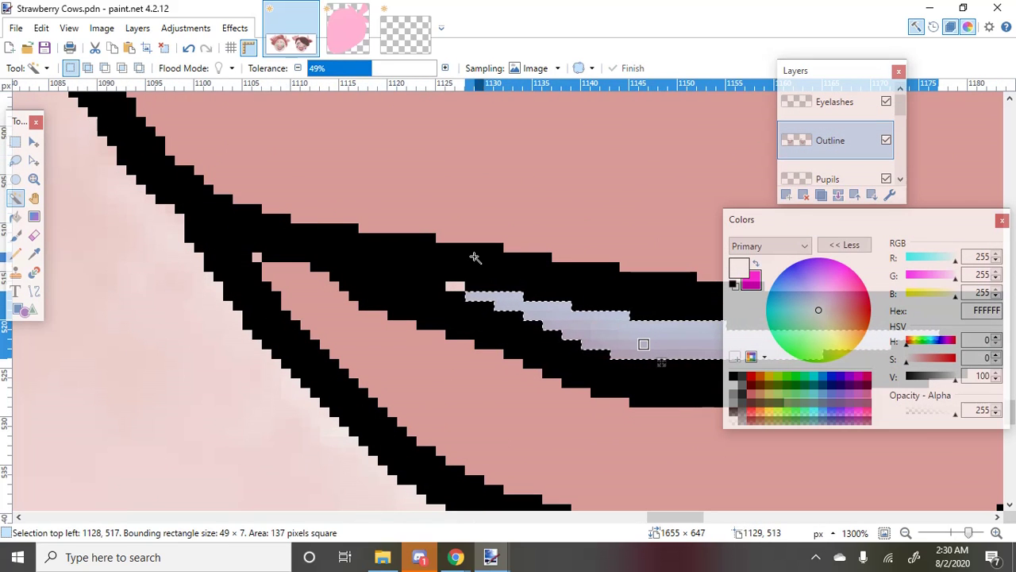
click(453, 288)
scroll(449, 287, down, 1)
scroll(409, 288, down, 4)
key(BackSpace)
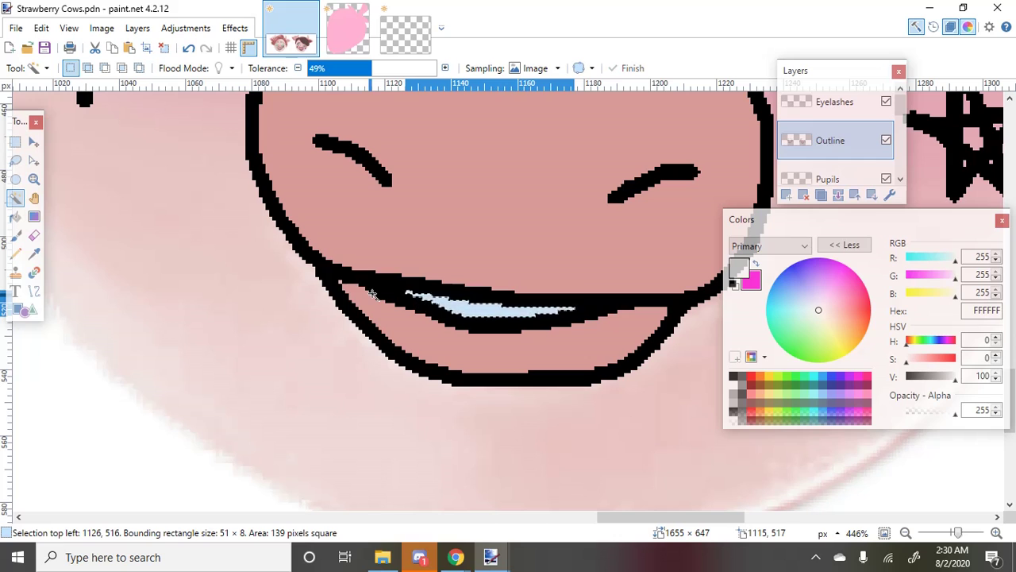
key(ctrl+d)
Select the stray pixel at the corner of the dark-haired cow's lower lip and recolour it with the sampled muzzle pink D89A97
scroll(365, 292, up, 4)
click(317, 256)
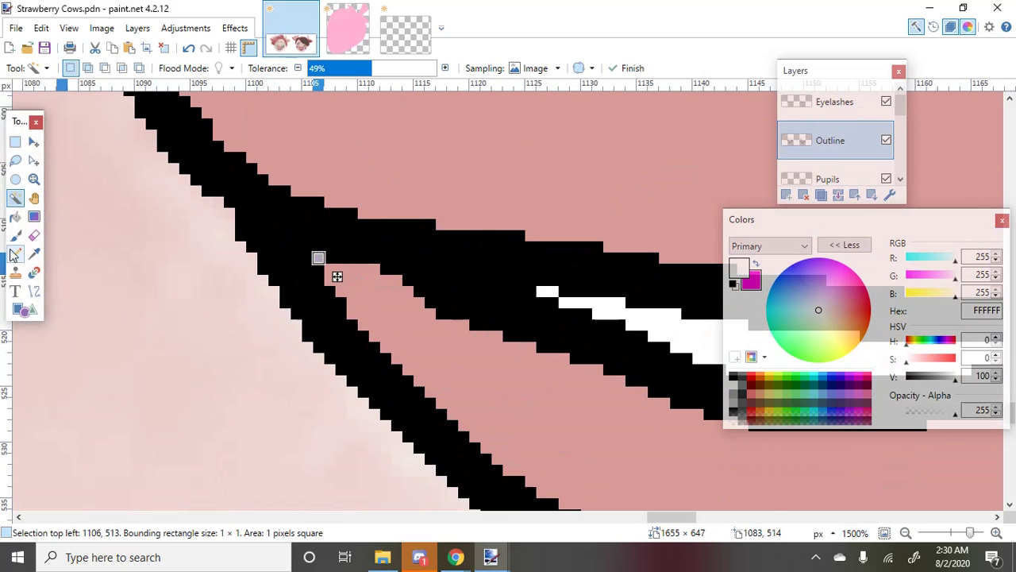
key(k)
click(306, 151)
scroll(305, 151, down, 10)
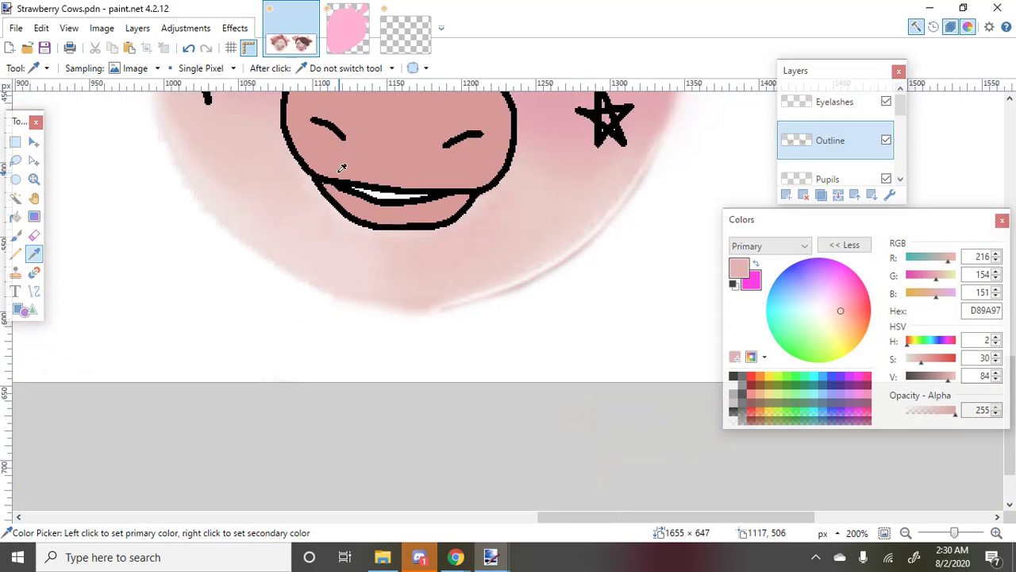
Select the light-haired cow's black muzzle, mouth and nostril lines with the Magic Wand
scroll(200, 249, down, 1)
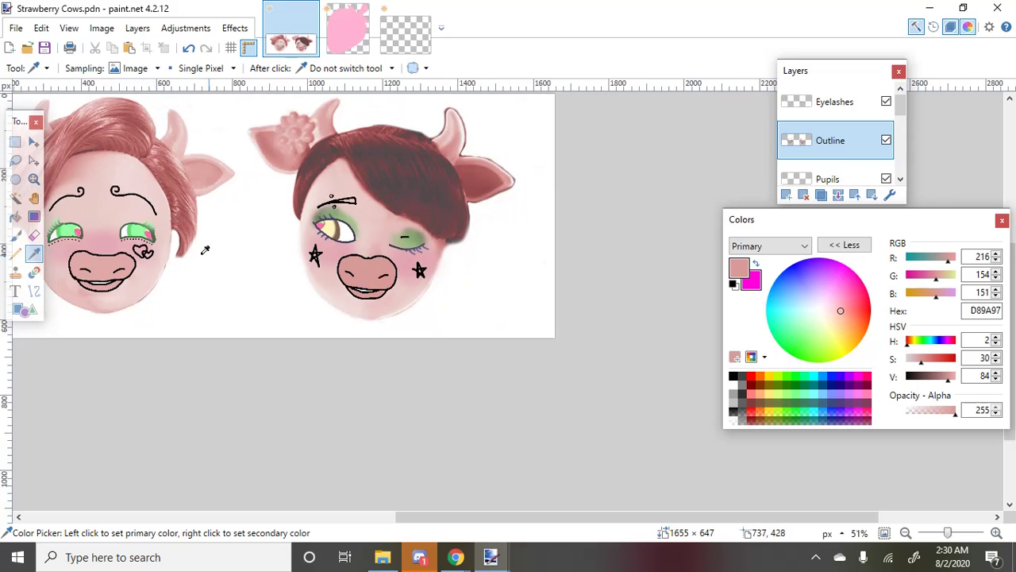
scroll(209, 236, down, 2)
scroll(88, 247, up, 3)
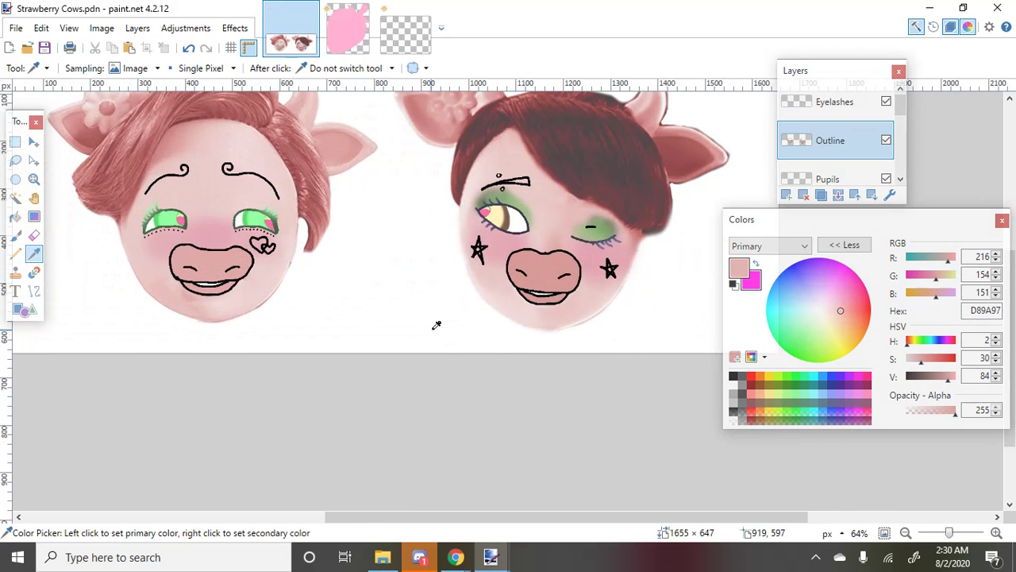
scroll(436, 324, up, 2)
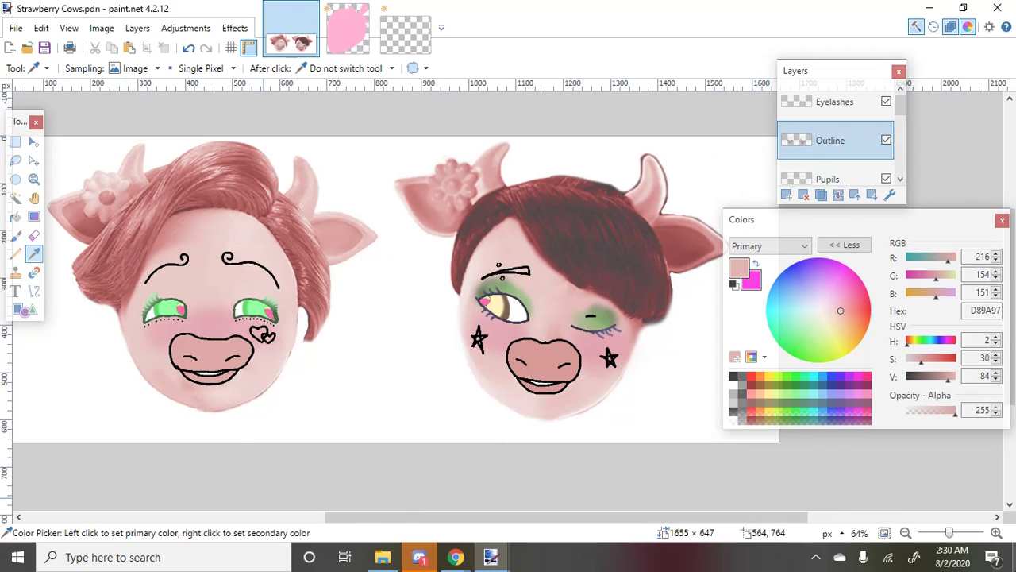
click(15, 216)
click(15, 198)
scroll(189, 359, up, 5)
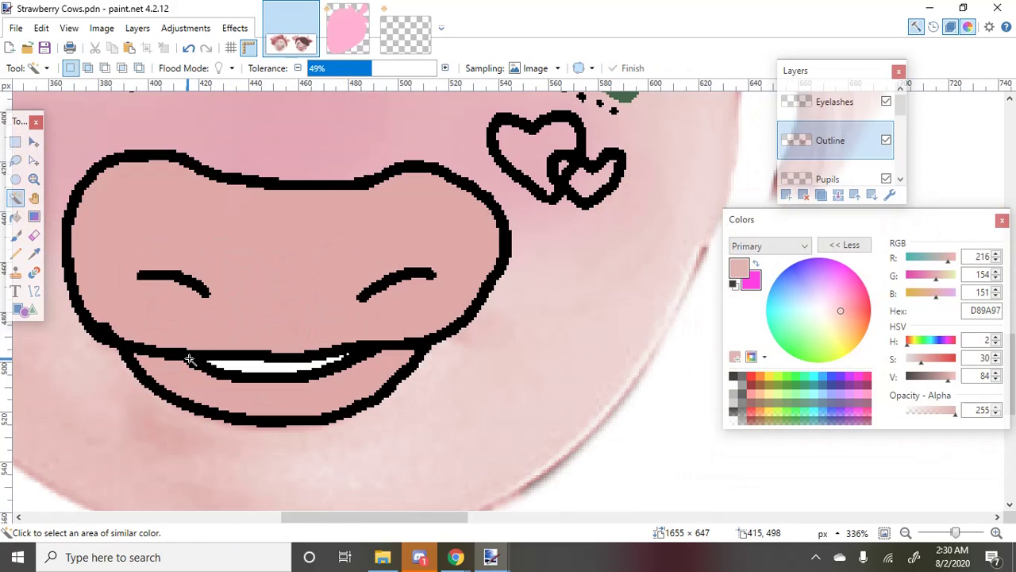
click(189, 358)
ctrl+click(189, 275)
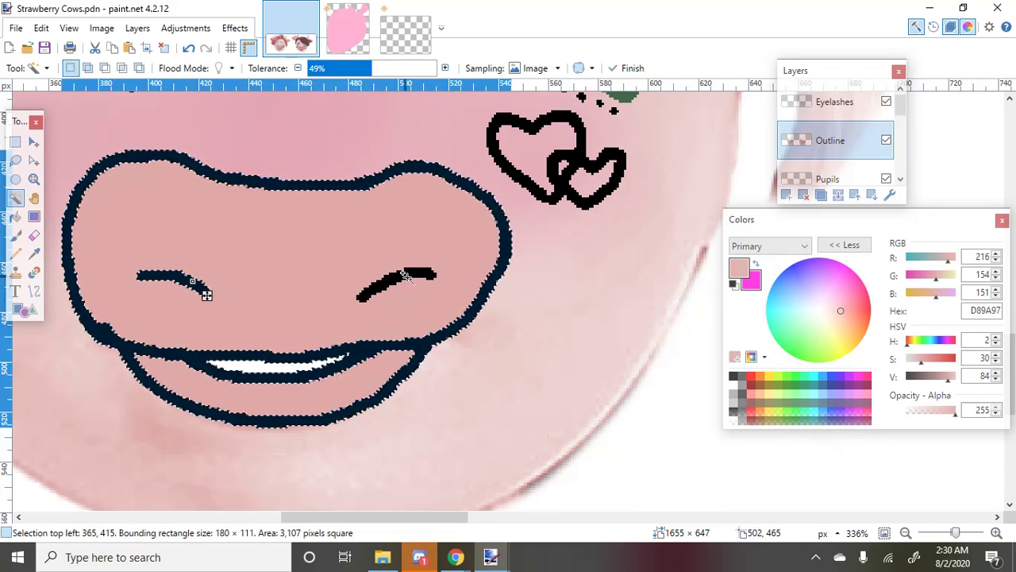
scroll(238, 290, down, 5)
Add the dark-haired cow's nostril lines and muzzle and mouth outline to the selection
scroll(622, 278, up, 4)
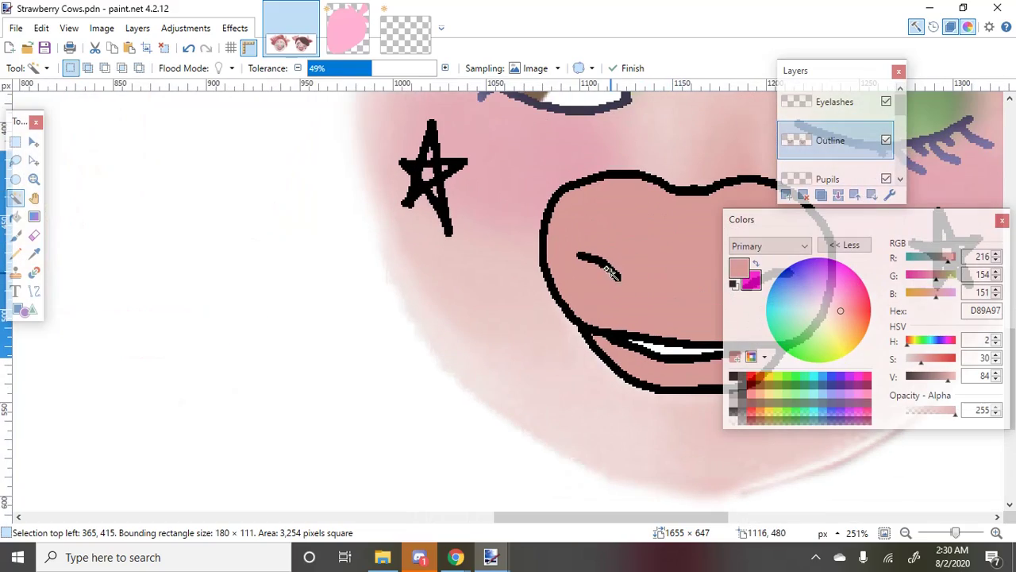
ctrl+click(643, 284)
ctrl+click(624, 335)
scroll(627, 341, down, 4)
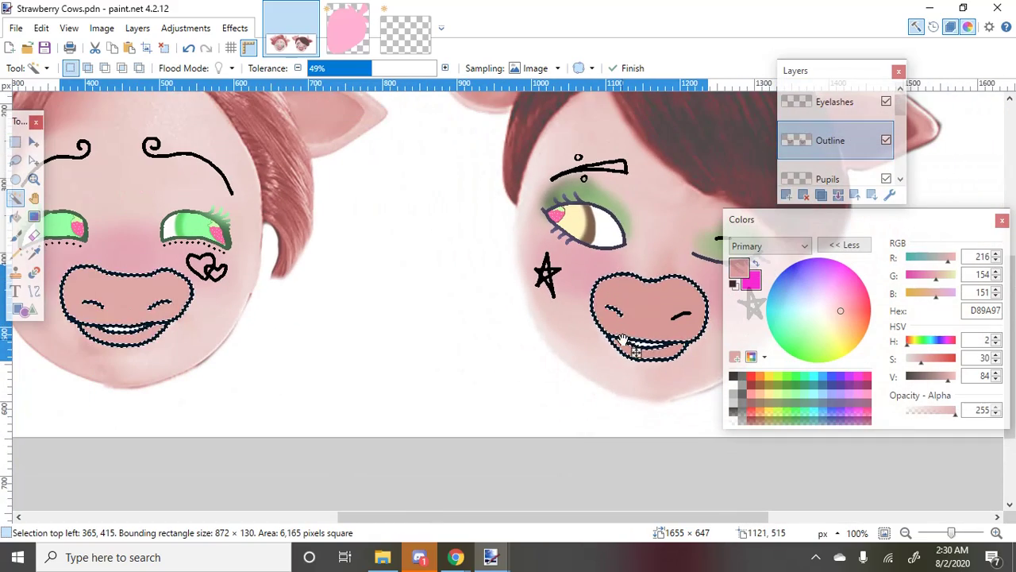
scroll(688, 318, up, 6)
ctrl+click(684, 315)
scroll(657, 302, down, 7)
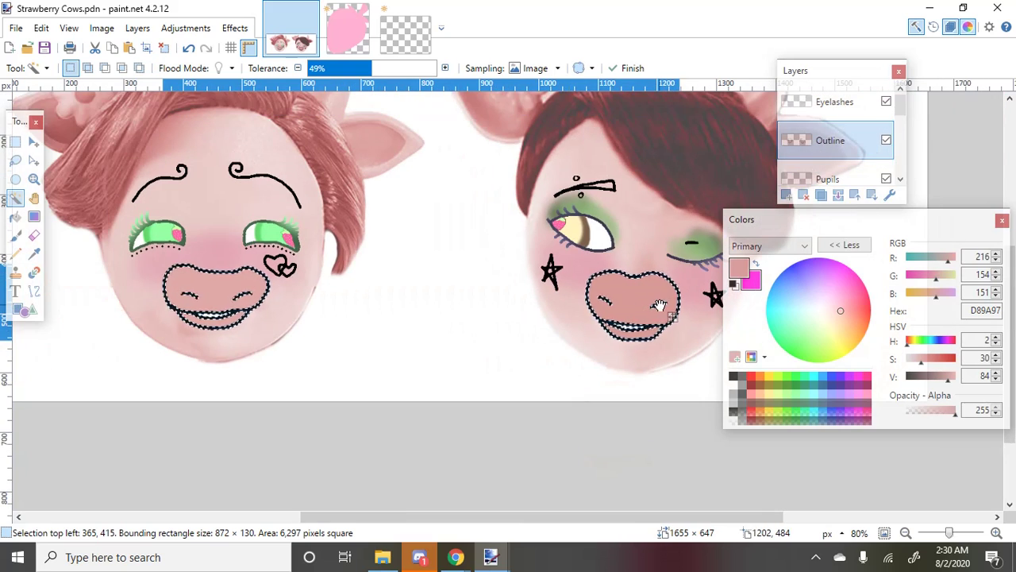
Recolour the selected muzzle, mouth and nostril lines of both cows with the hair shade AF6060 sampled from the light-haired cow, and deselect
click(35, 254)
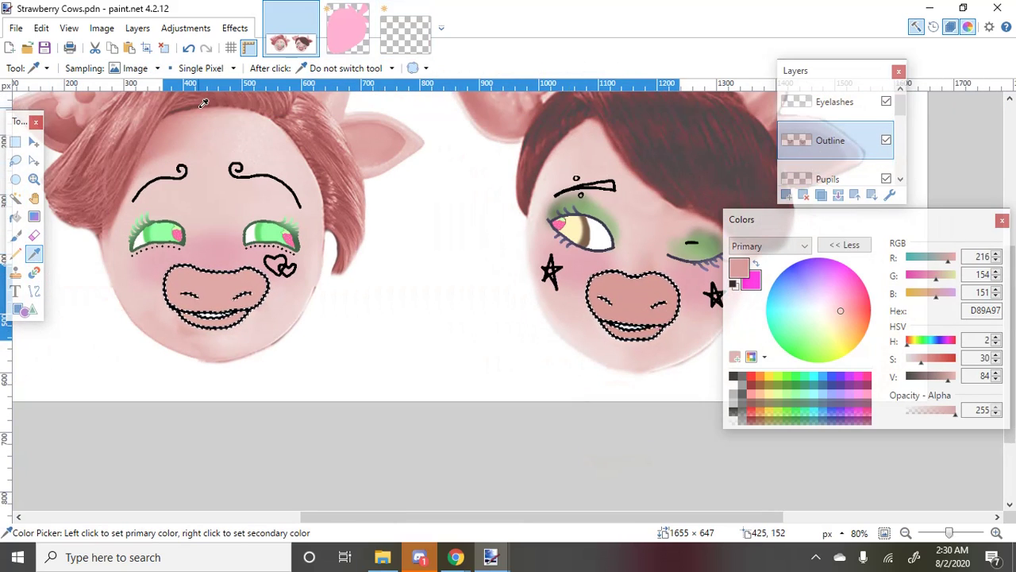
scroll(197, 106, up, 2)
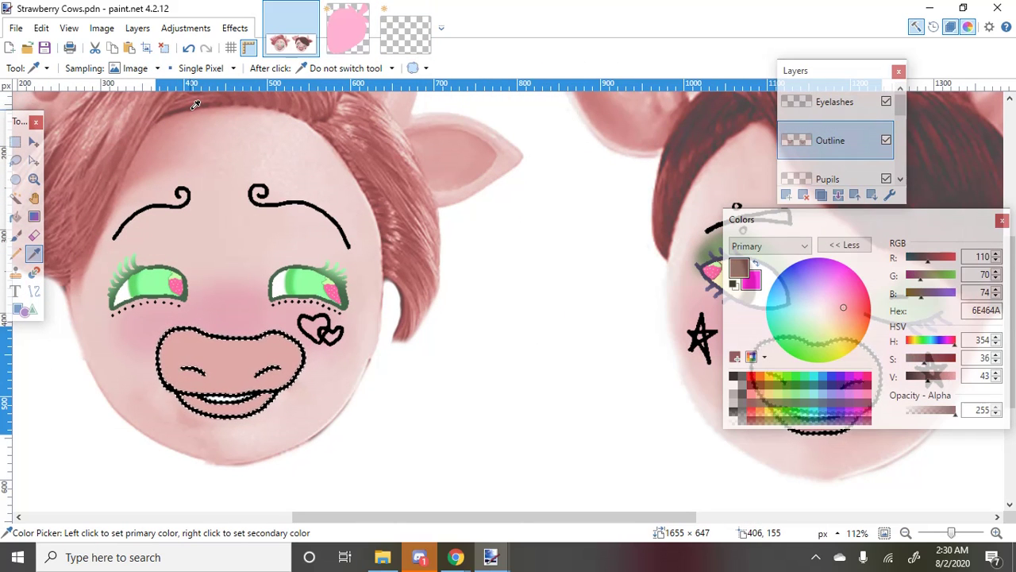
click(195, 107)
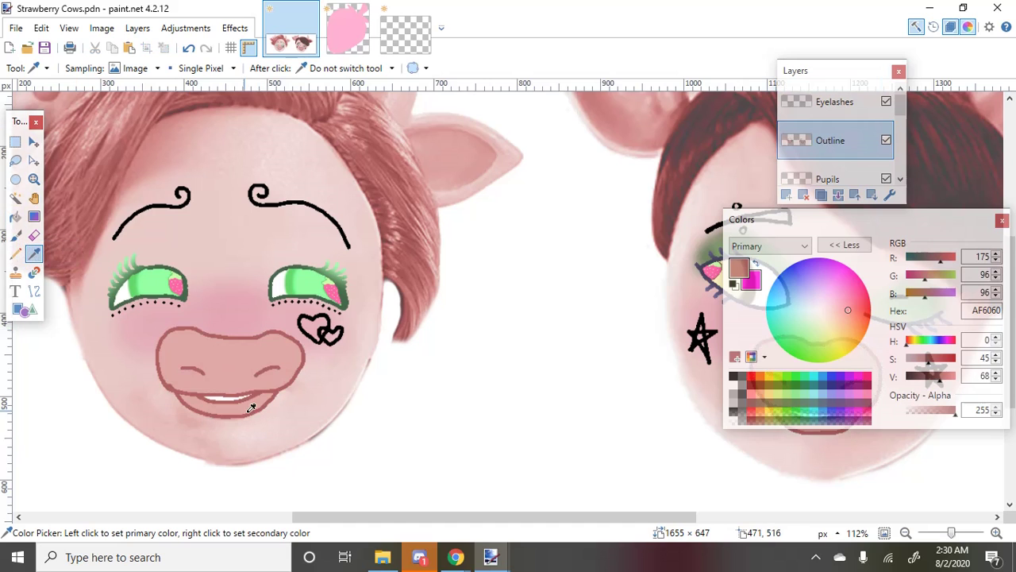
Select the dark-haired cow's muzzle and mouth outline plus both nostril lines with the Magic Wand at 32% tolerance
scroll(214, 338, down, 2)
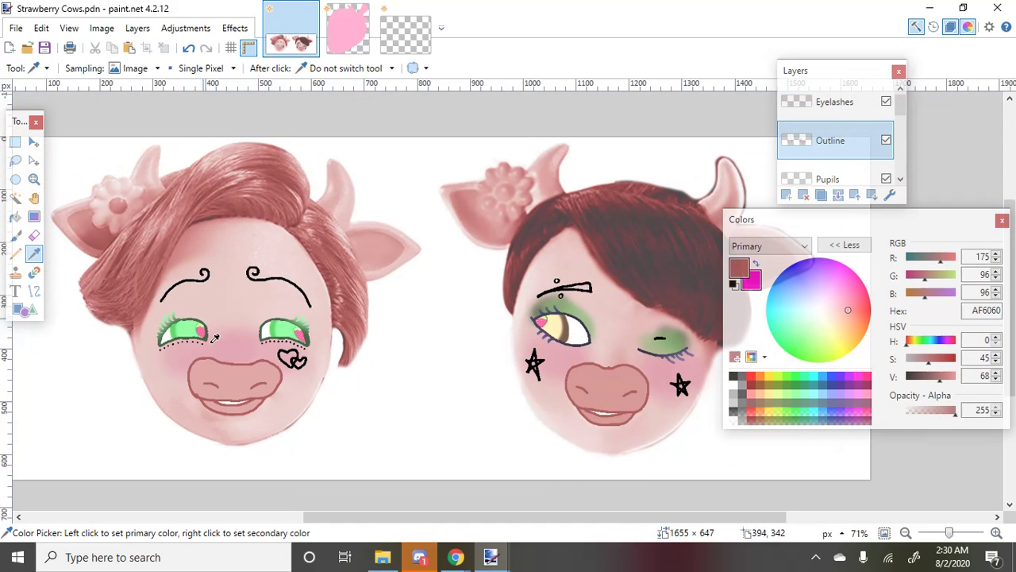
click(15, 198)
scroll(639, 417, up, 3)
scroll(639, 416, up, 2)
click(603, 451)
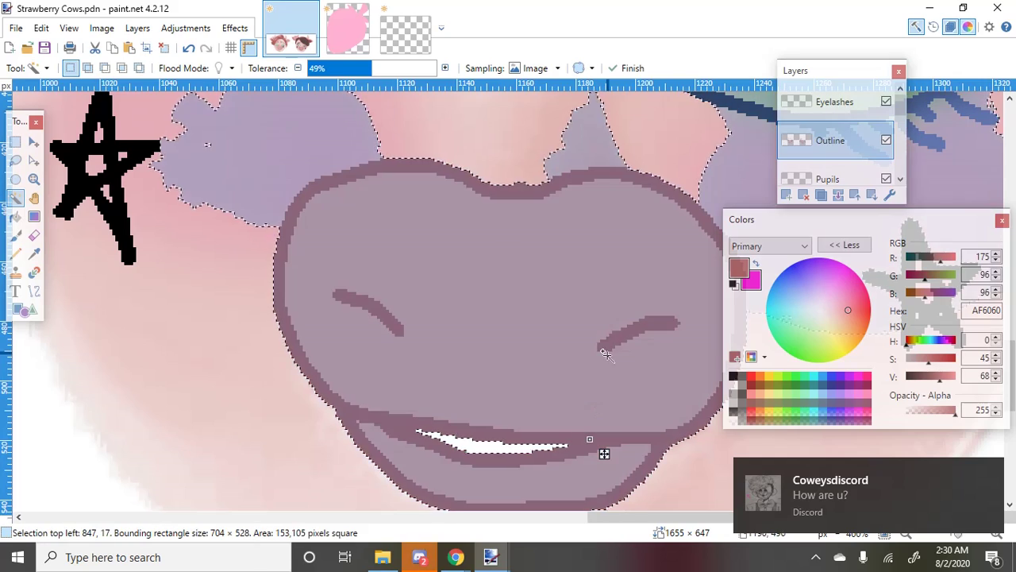
key(ctrl+d)
click(350, 69)
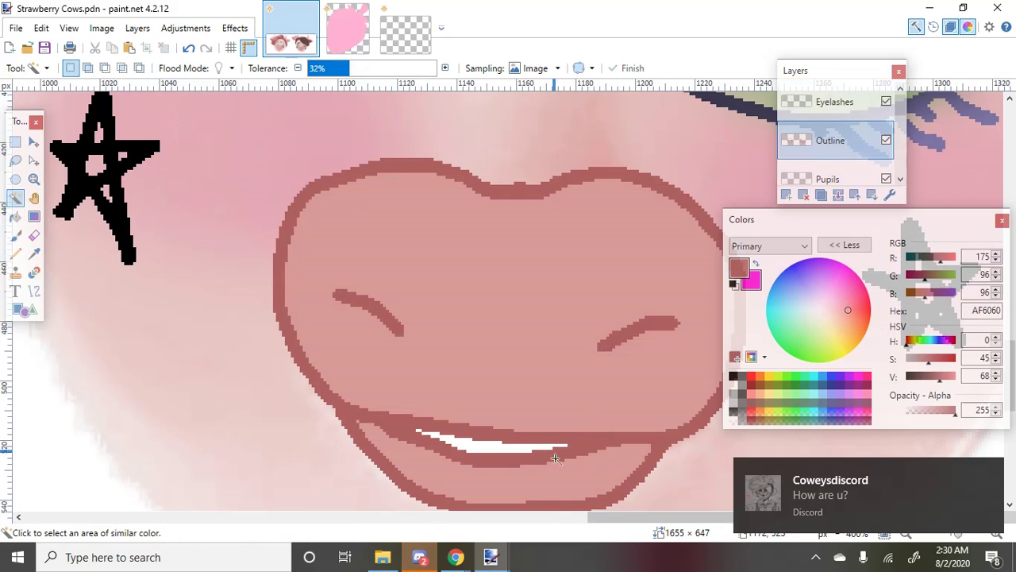
click(571, 442)
ctrl+click(387, 322)
ctrl+click(636, 332)
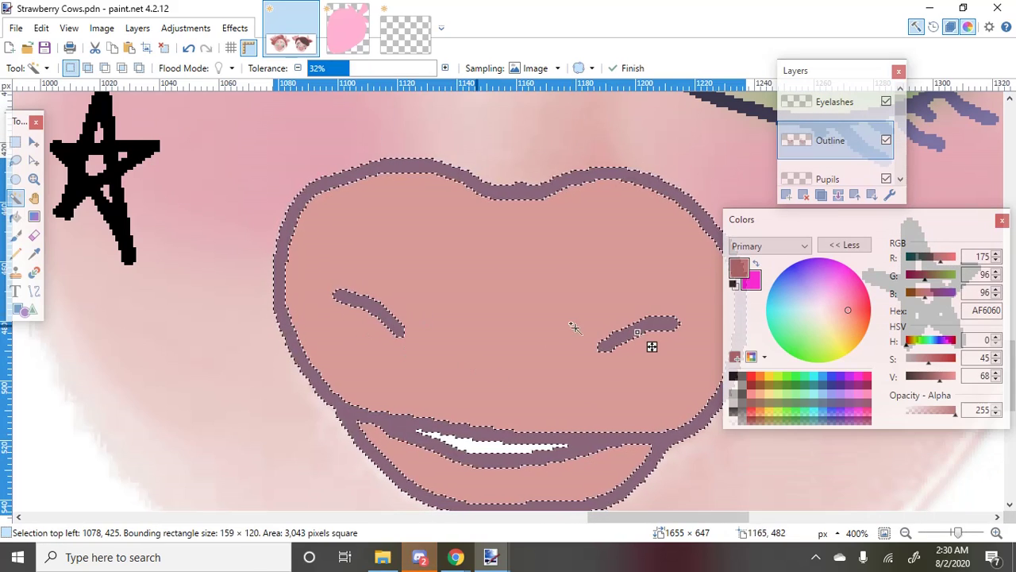
Recolour the selected muzzle lines with the shade BB6B6A sampled from the edge of the dark-haired cow's fringe, and deselect
key(k)
scroll(354, 363, up, 5)
ctrl+scroll(306, 289, down, 3)
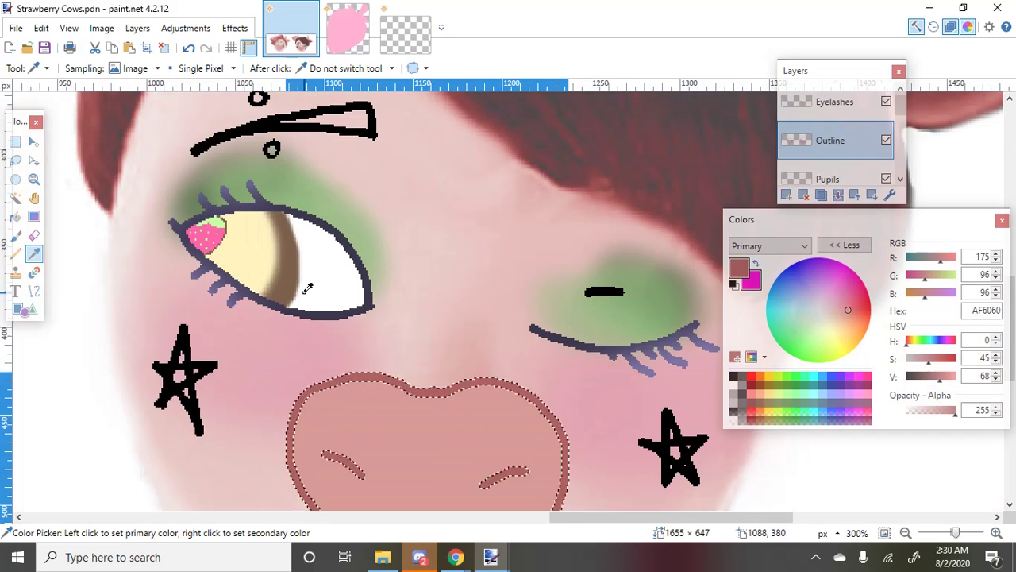
scroll(585, 191, up, 3)
click(463, 198)
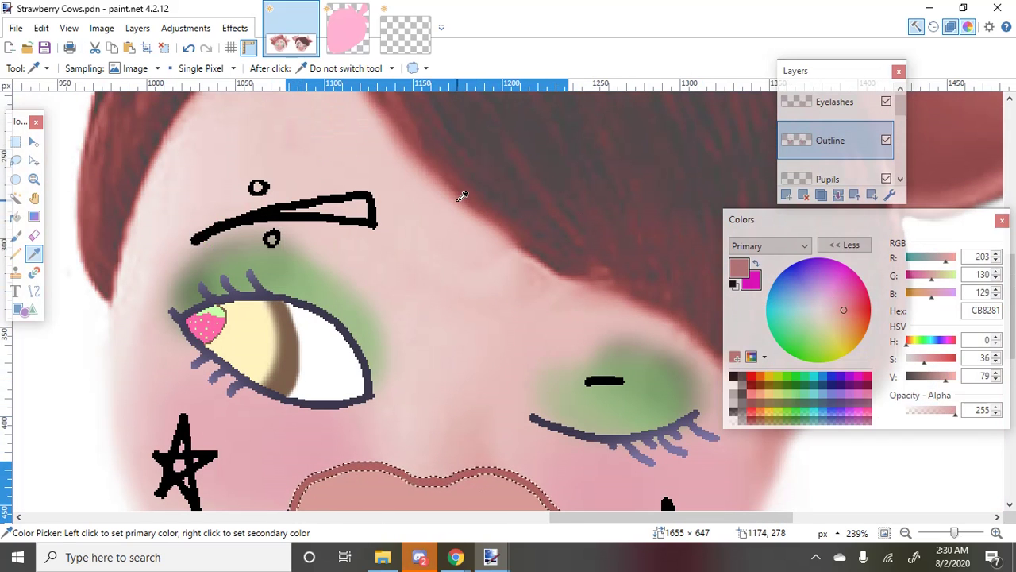
scroll(422, 196, down, 5)
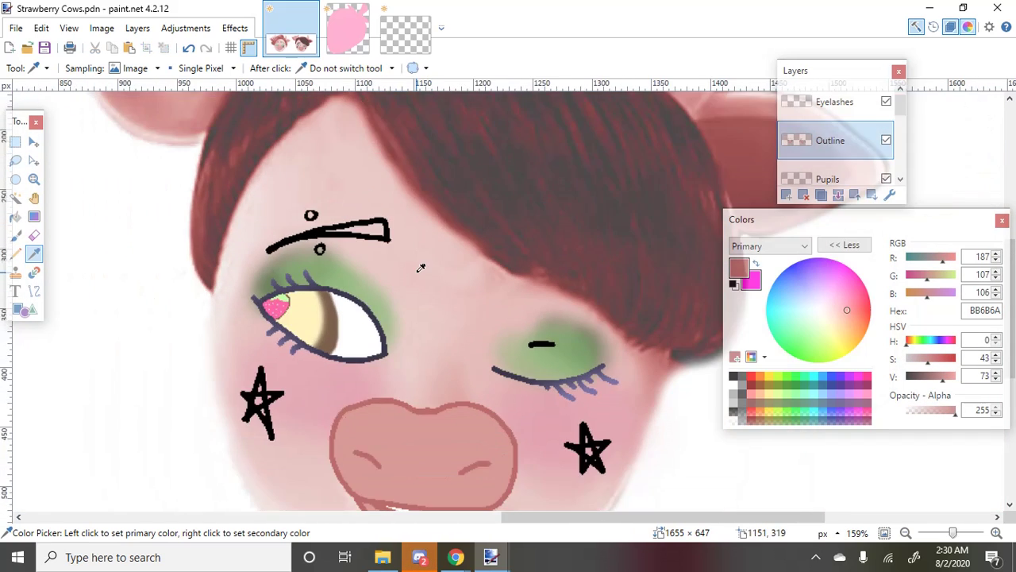
ctrl+scroll(567, 319, down, 2)
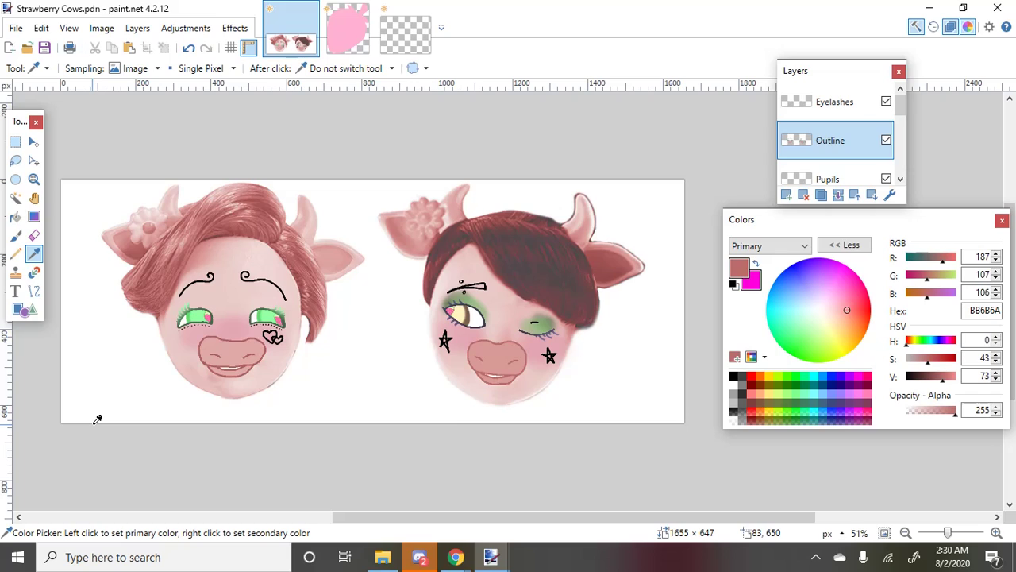
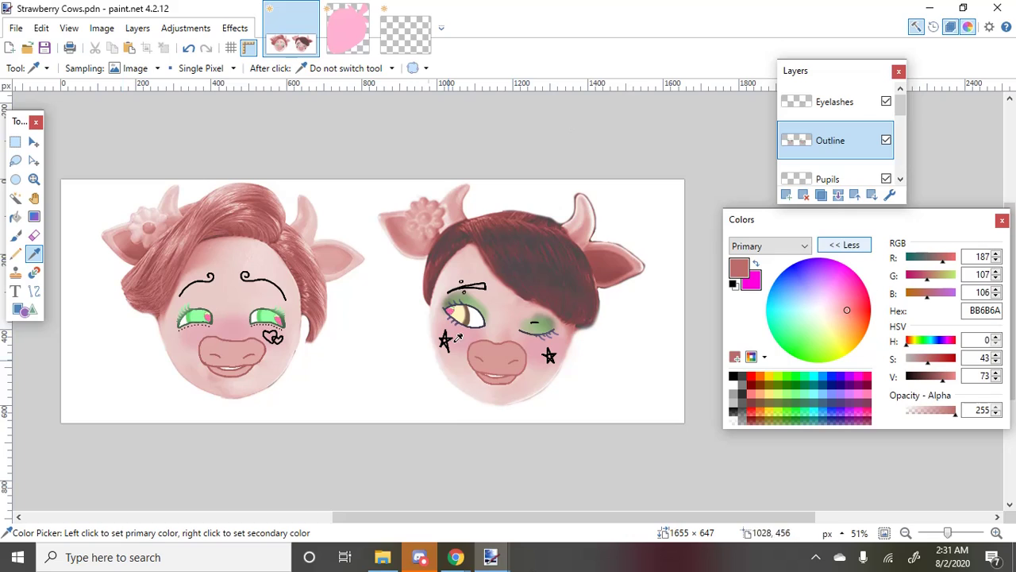
Select both of the light-haired cow's black curled eyebrows with the Magic Wand
click(15, 199)
scroll(212, 284, up, 5)
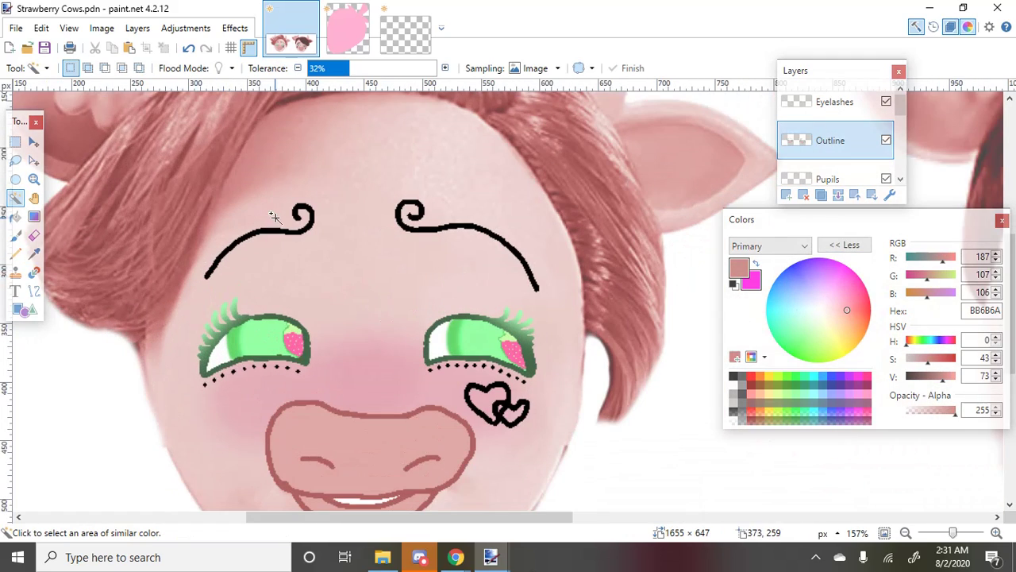
click(279, 231)
scroll(398, 208, up, 3)
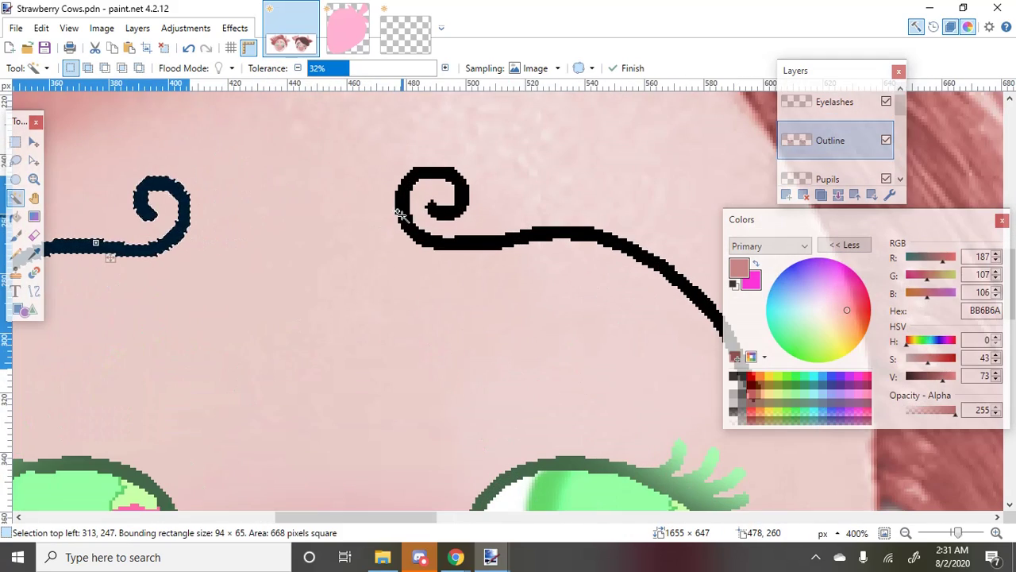
scroll(401, 202, down, 4)
Recolour the light-haired cow's eyebrows with the pink CC8382 sampled from her hair, and deselect
key(k)
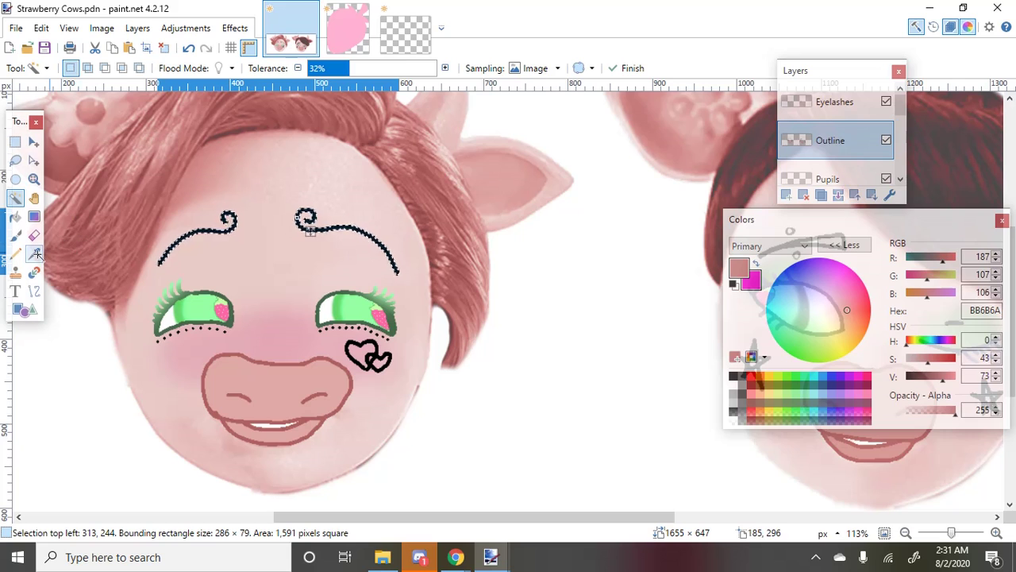
scroll(224, 225, up, 2)
click(445, 250)
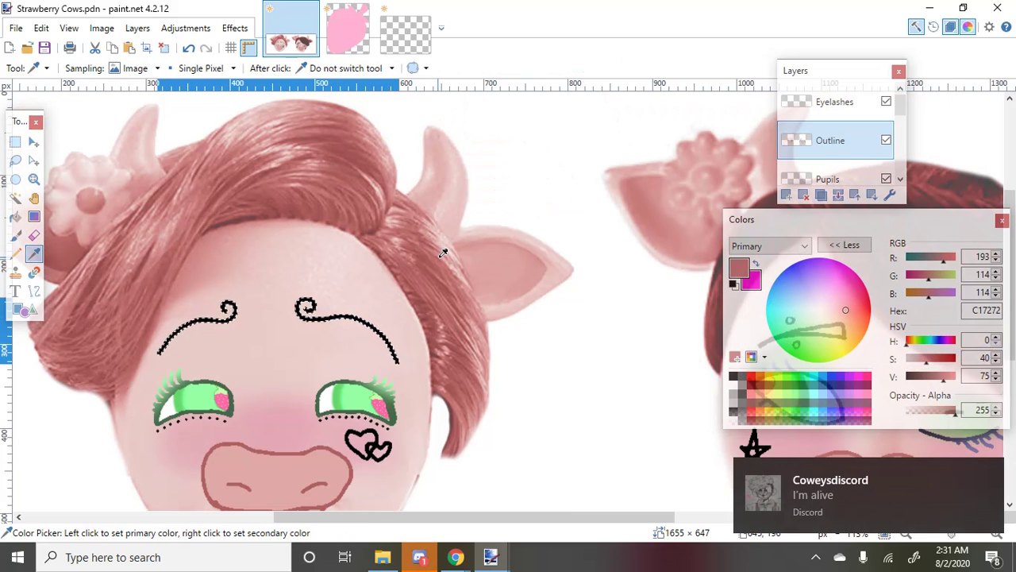
click(444, 245)
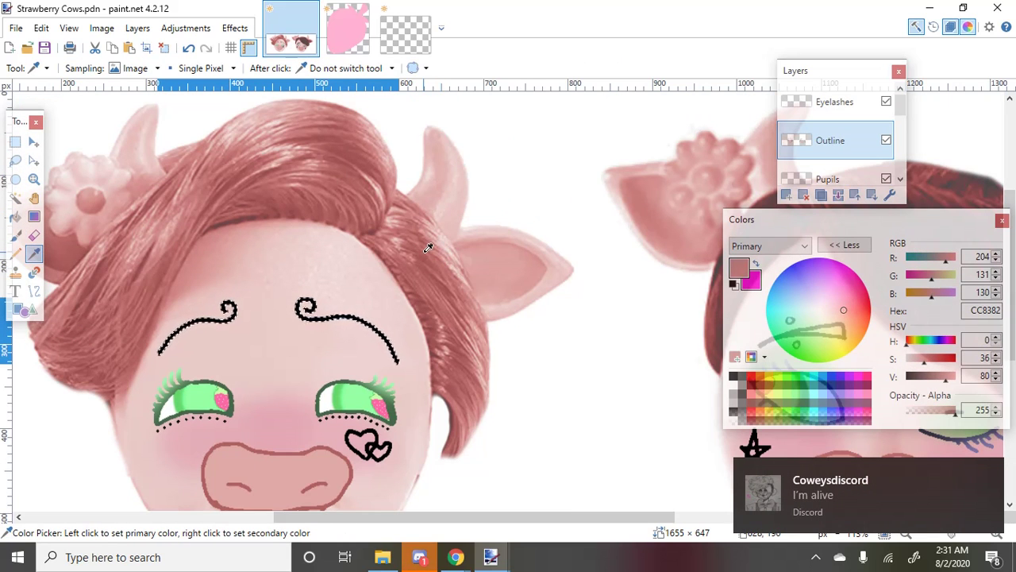
key(BackSpace)
key(ctrl+d)
Select the dark-haired cow's black eyebrow outline and recolour it with the sampled hair colour 704649, and deselect
scroll(428, 248, down, 3)
scroll(623, 349, up, 4)
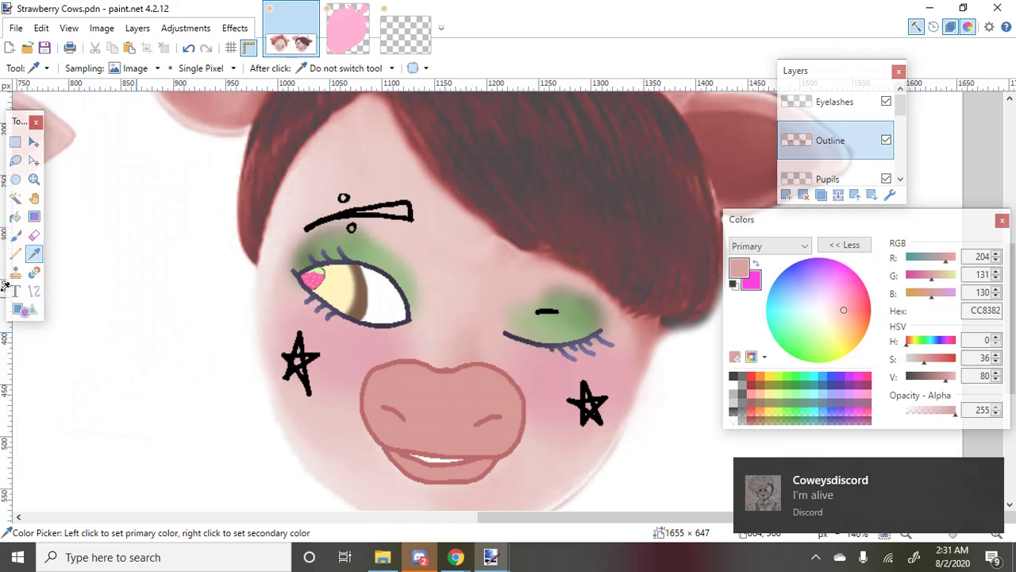
click(15, 198)
scroll(389, 198, up, 3)
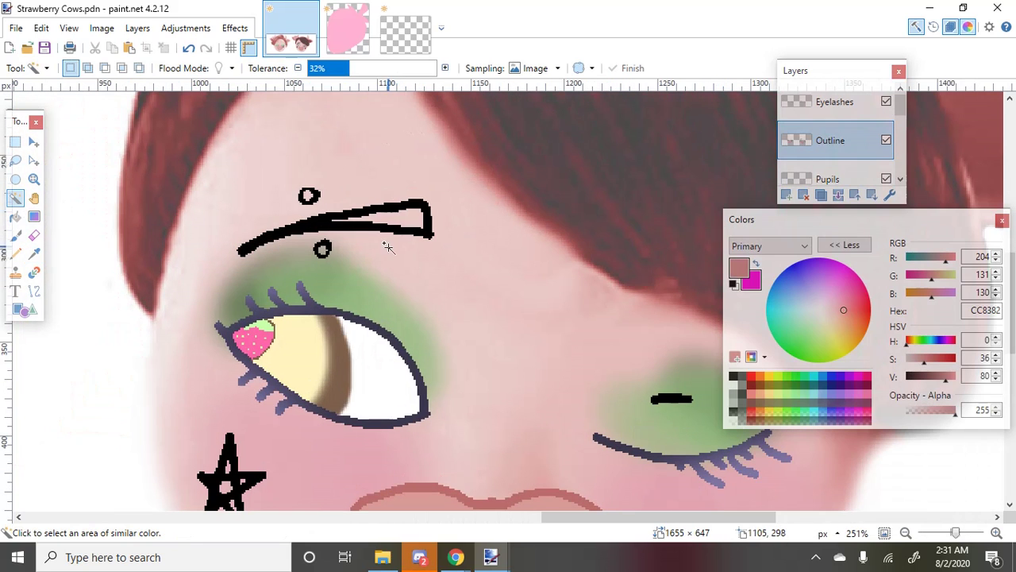
click(339, 228)
scroll(339, 228, down, 2)
click(34, 254)
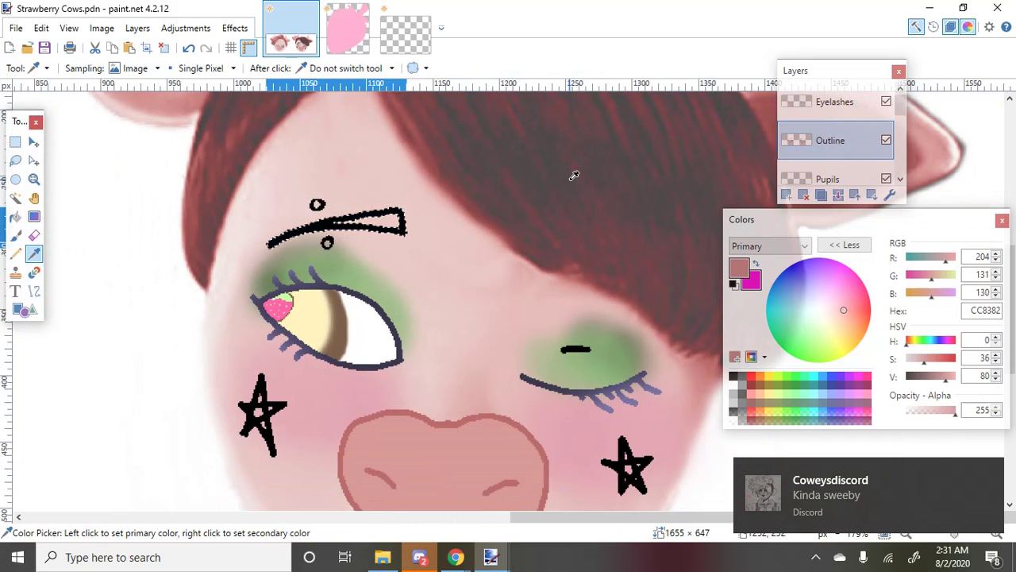
click(494, 189)
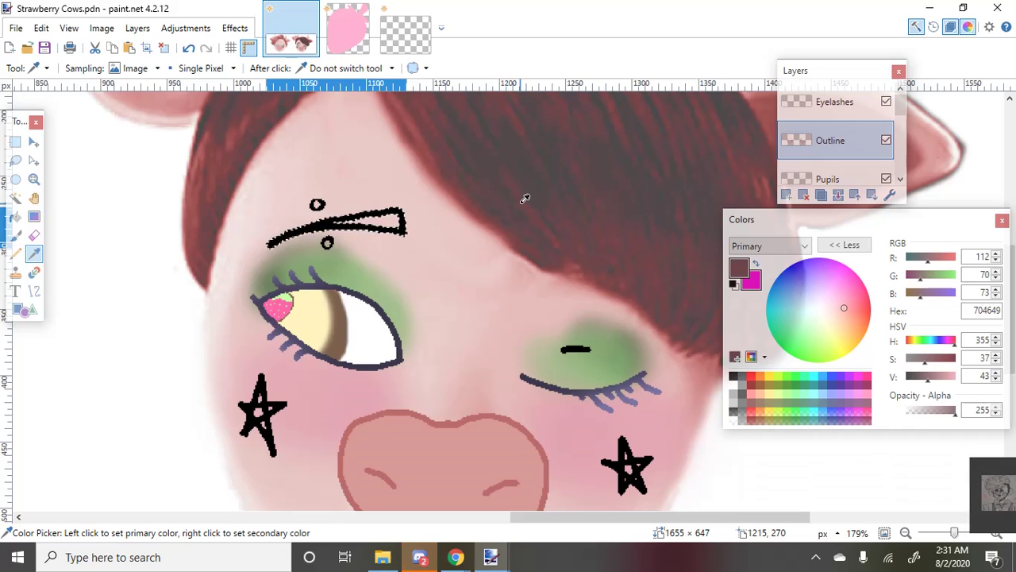
key(BackSpace)
key(ctrl+d)
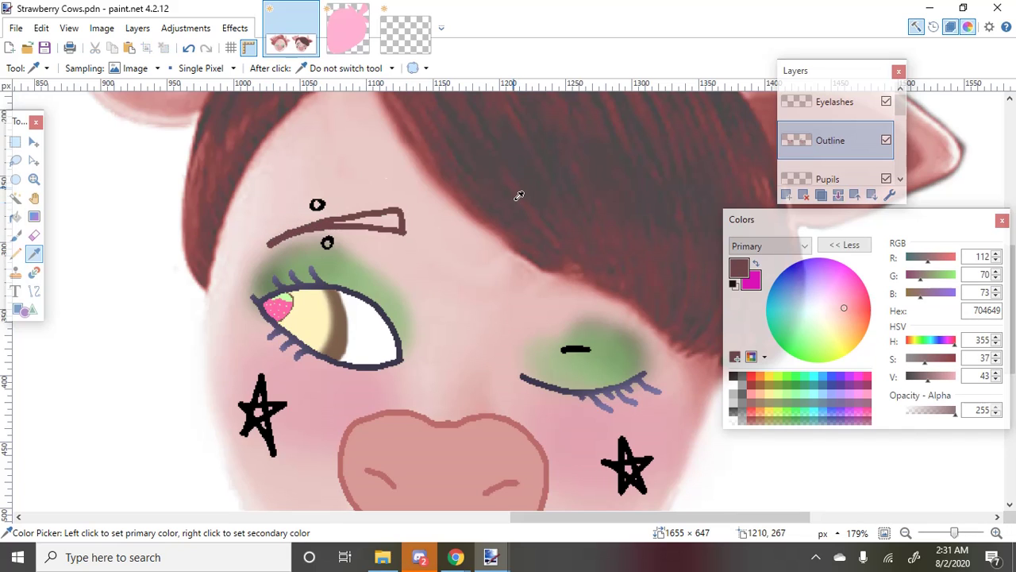
click(15, 198)
click(390, 225)
click(35, 253)
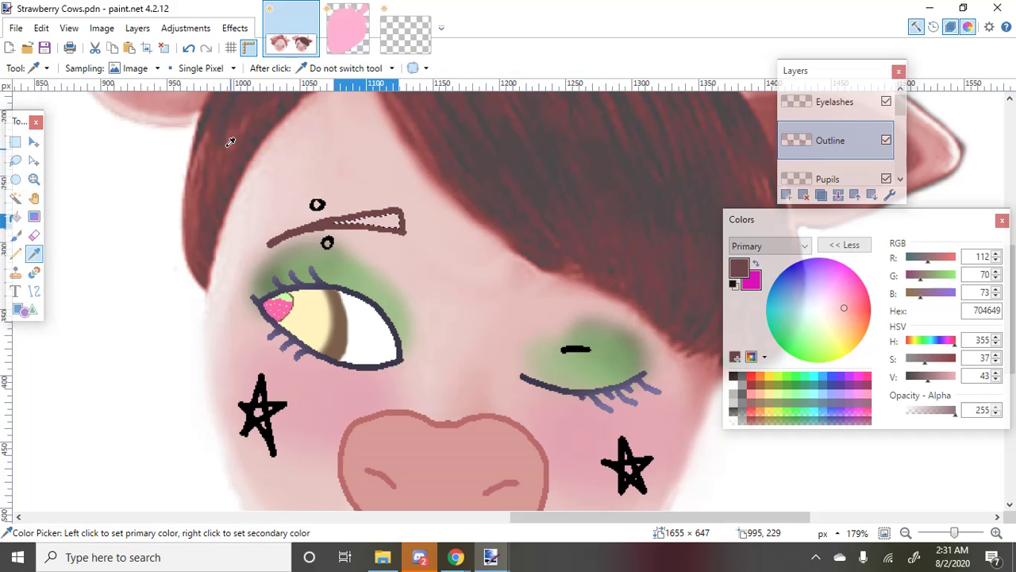
Reselect the dark-haired cow's eyebrow outline, recolour it with the dark hair shade 4F4A4B sampled from her hair, and deselect
key(s)
click(384, 213)
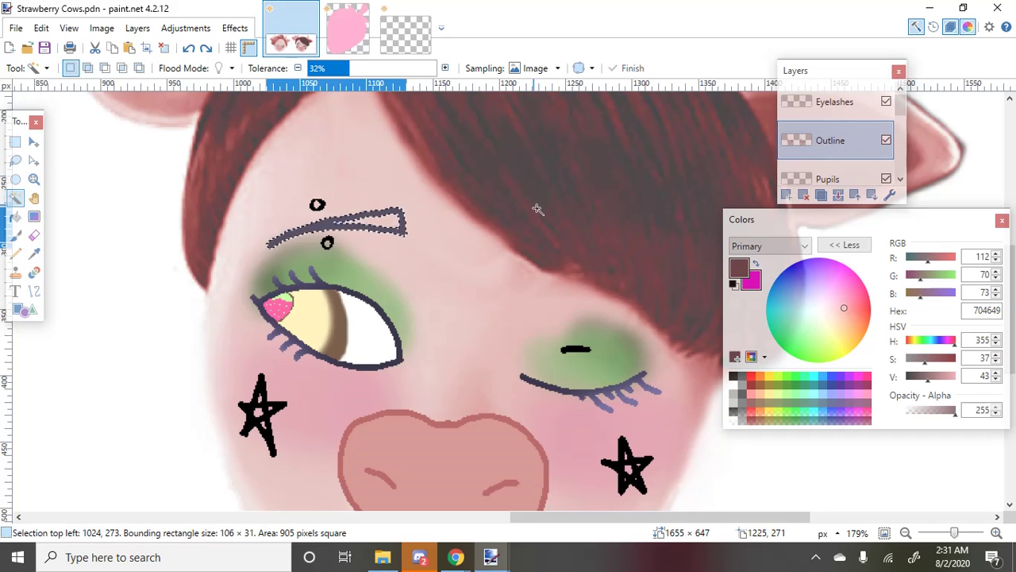
key(BackSpace)
key(k)
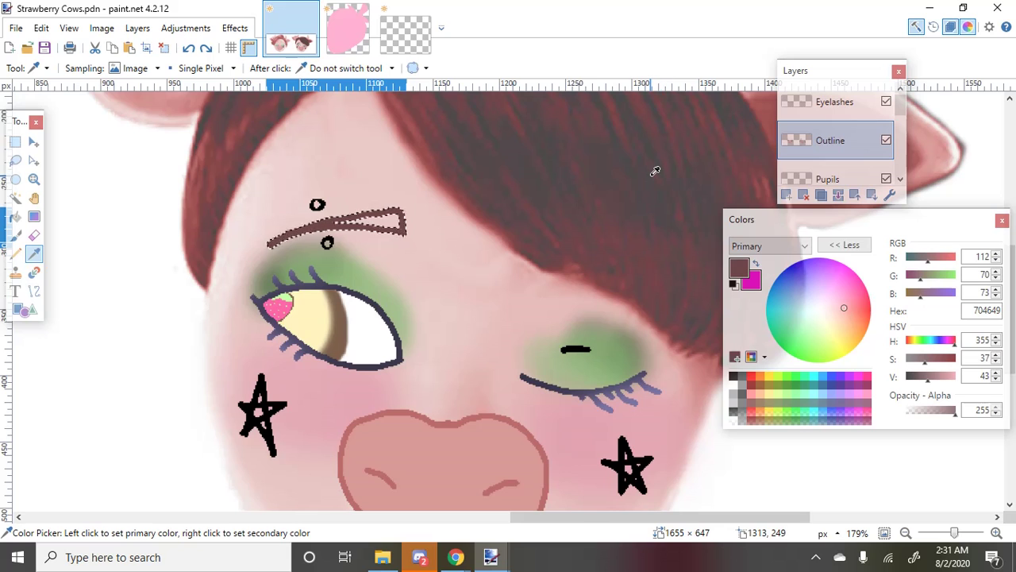
click(649, 183)
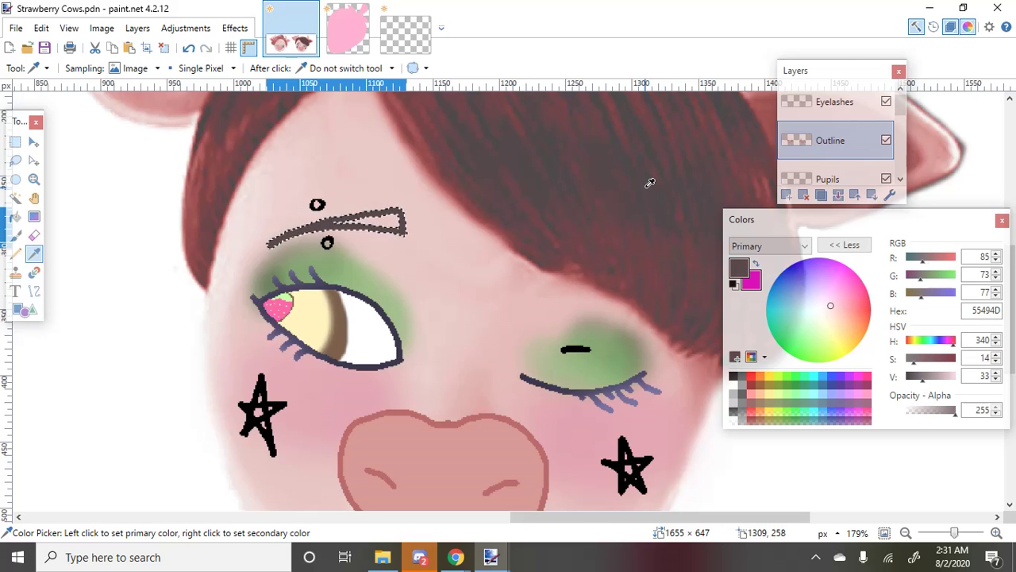
scroll(294, 283, up, 5)
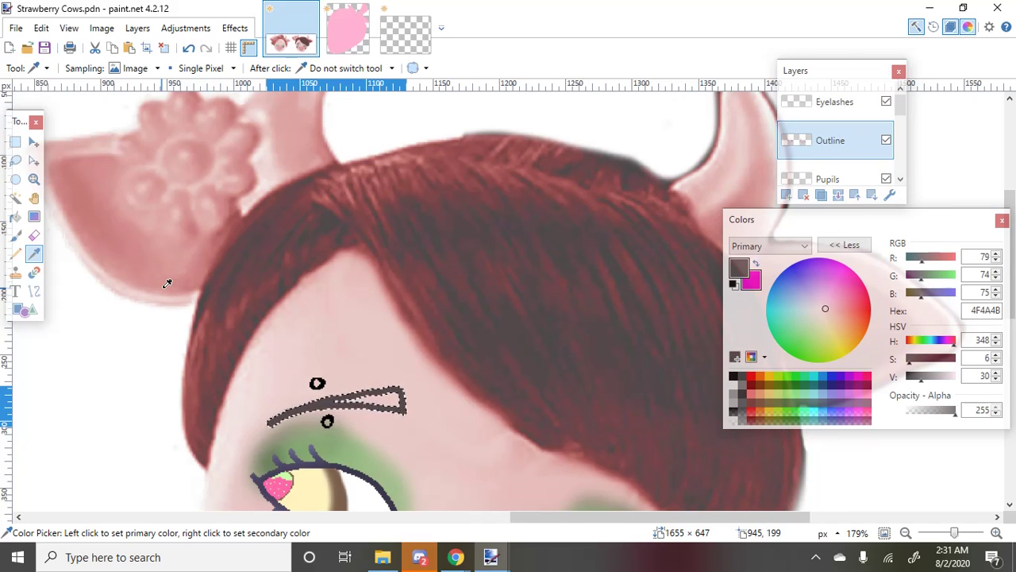
key(ctrl+d)
Select the empty interior of the dark-haired cow's eyebrow with the Magic Wand
scroll(171, 284, down, 7)
click(16, 197)
scroll(355, 156, up, 3)
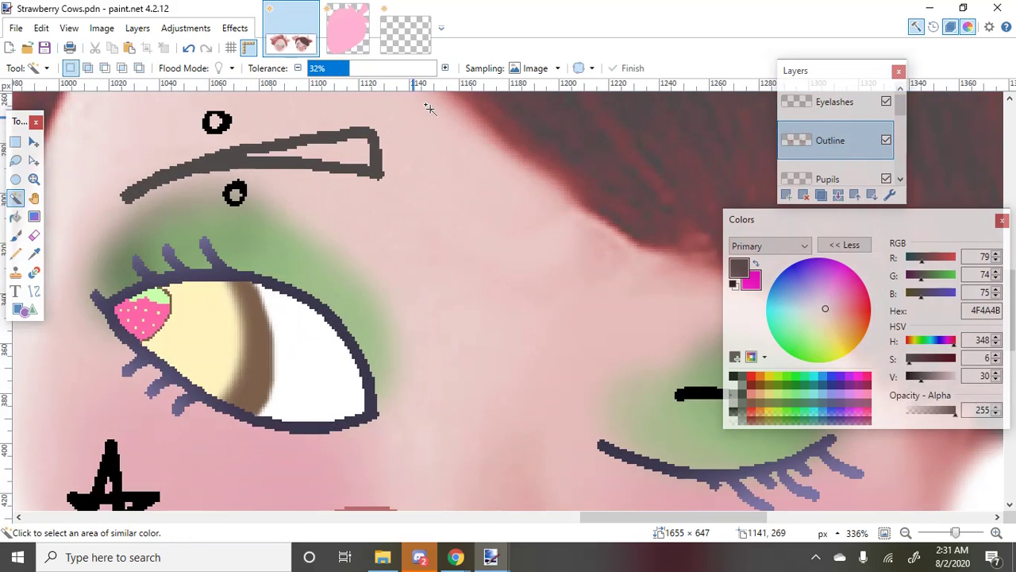
scroll(355, 157, down, 1)
click(357, 155)
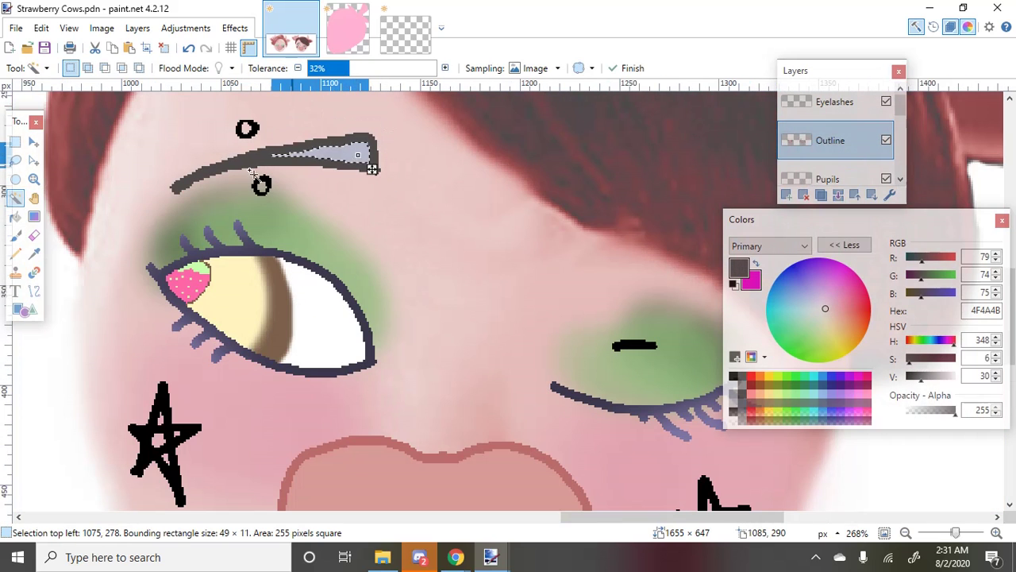
Fill the eyebrow's interior with the pink C97D7C sampled from the edge of the hair, and deselect
click(34, 253)
click(99, 188)
key(ctrl+d)
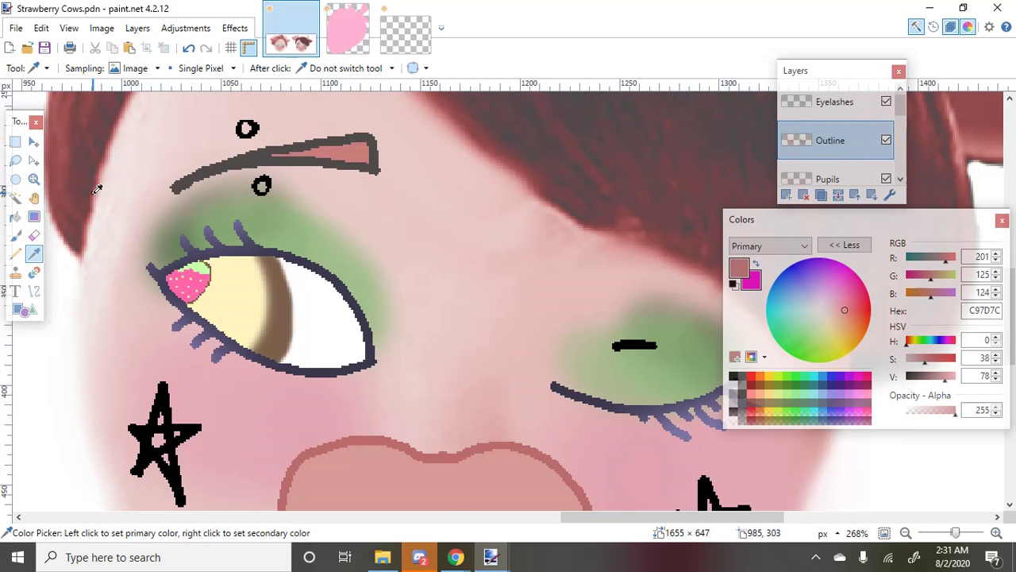
Restore the eyebrow interior selection, refill it with the dark hair shade 66474C sampled near the parting, and deselect
scroll(97, 188, down, 5)
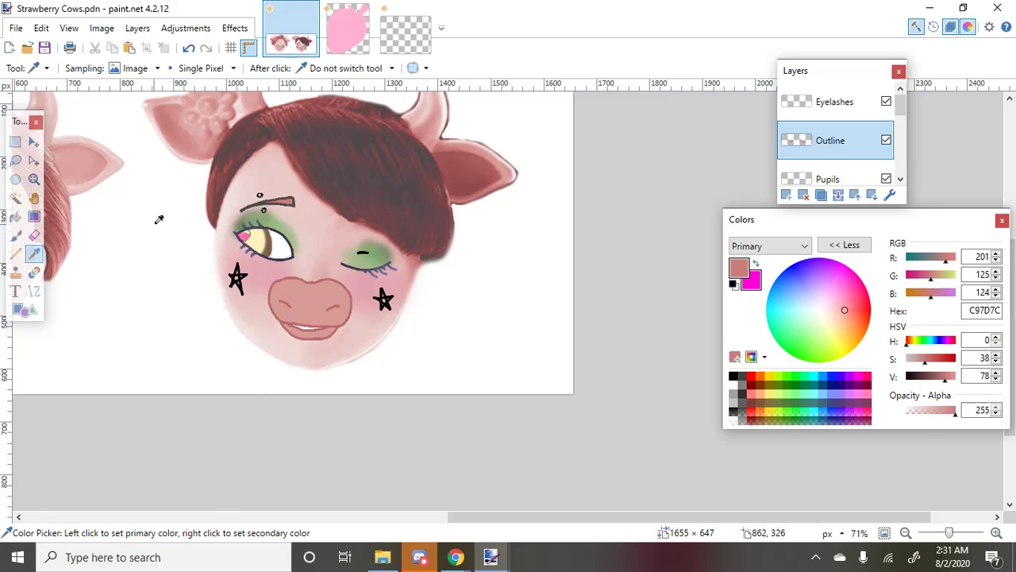
scroll(159, 220, up, 4)
click(375, 125)
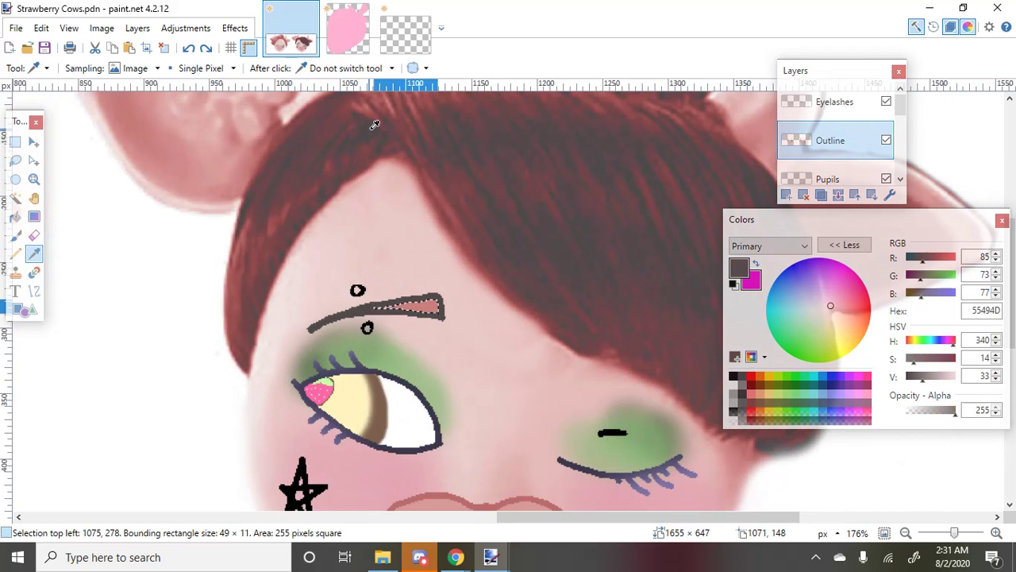
drag(370, 125, 370, 138)
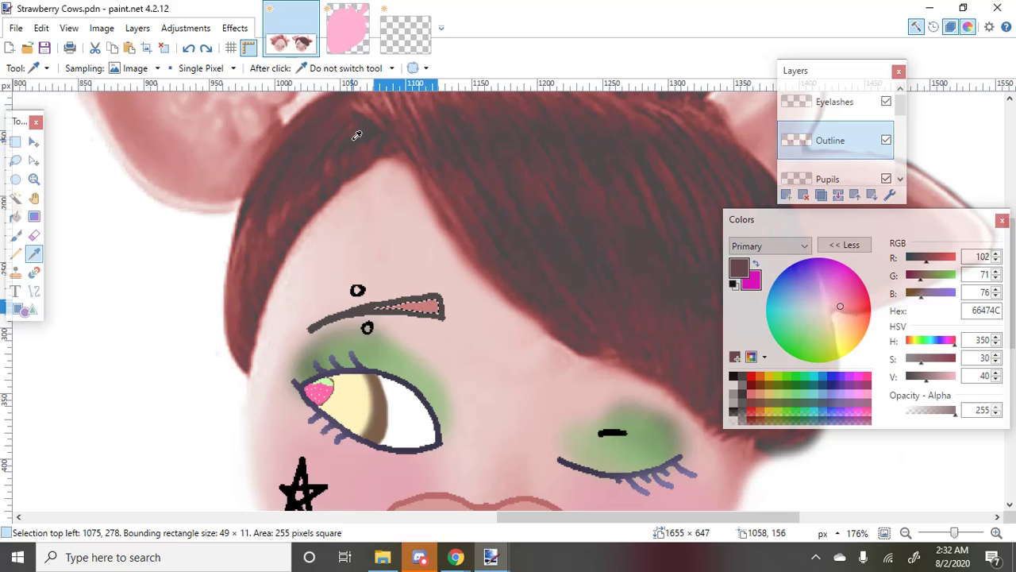
scroll(413, 177, down, 5)
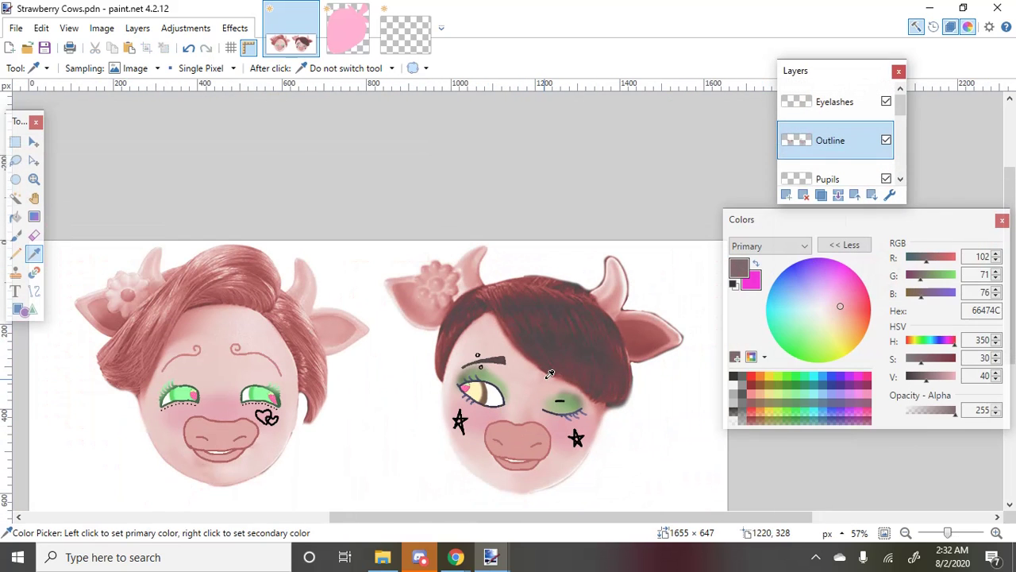
click(16, 198)
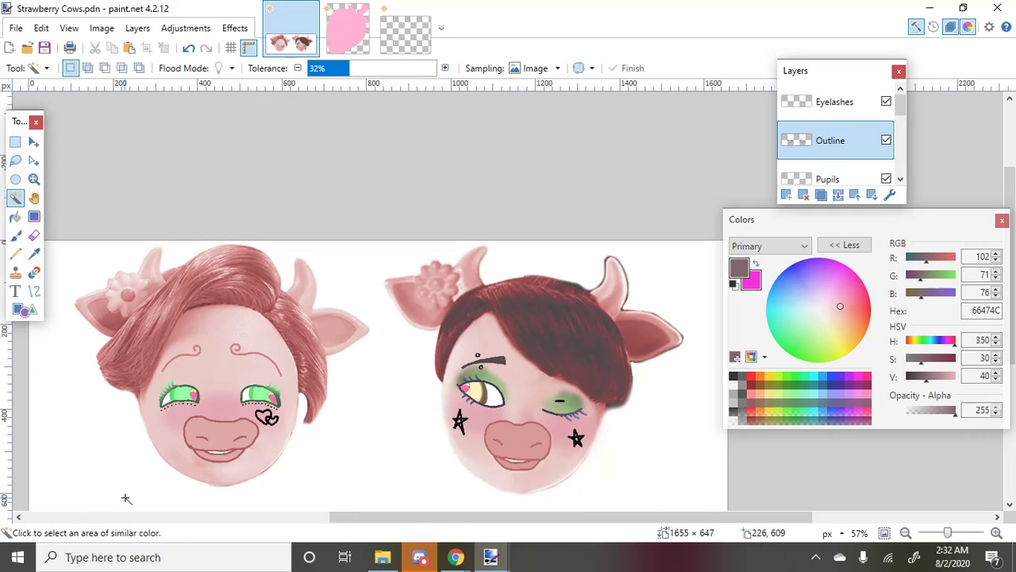
Sample the dark green 4D7452 from the upper lid outline of the light-haired cow's eye for pencil touch-ups
scroll(176, 351, up, 4)
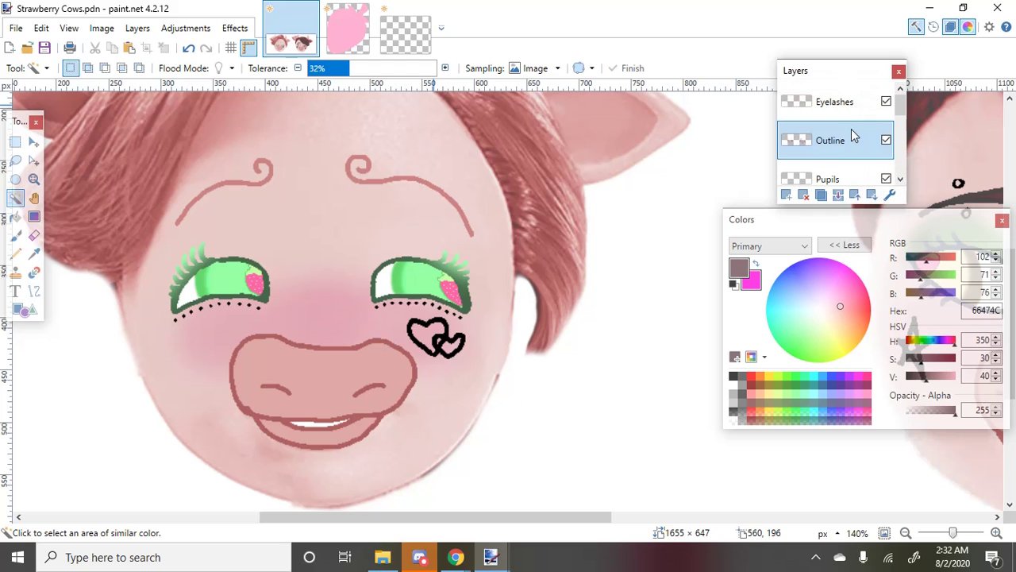
scroll(199, 262, up, 5)
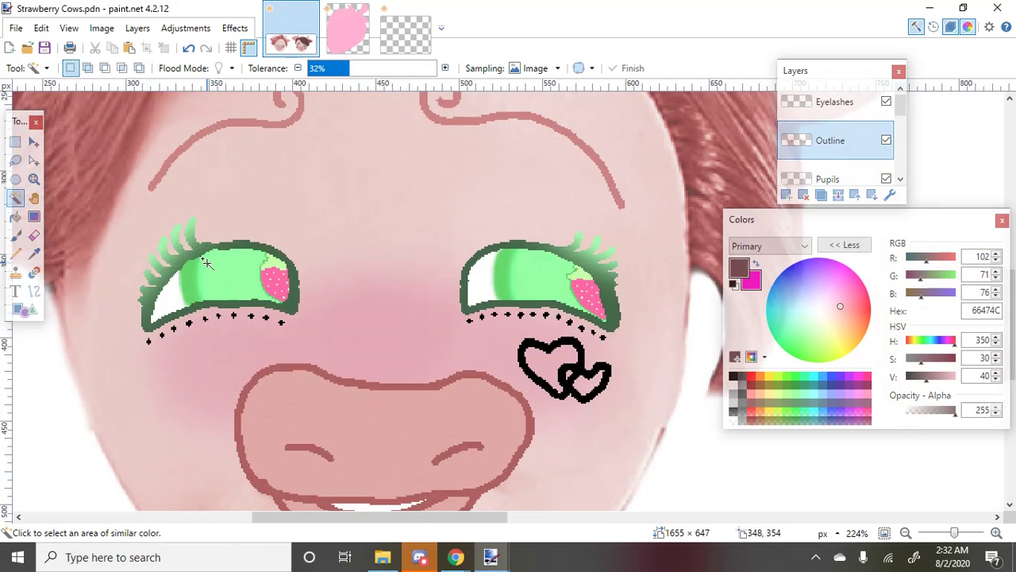
click(34, 253)
click(222, 284)
scroll(222, 285, up, 1)
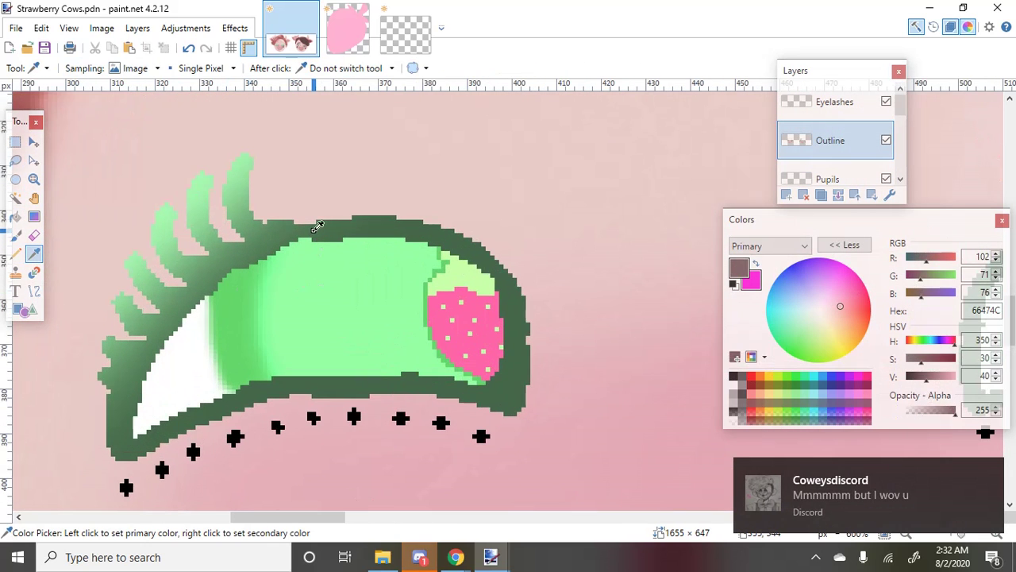
click(15, 254)
scroll(299, 246, up, 1)
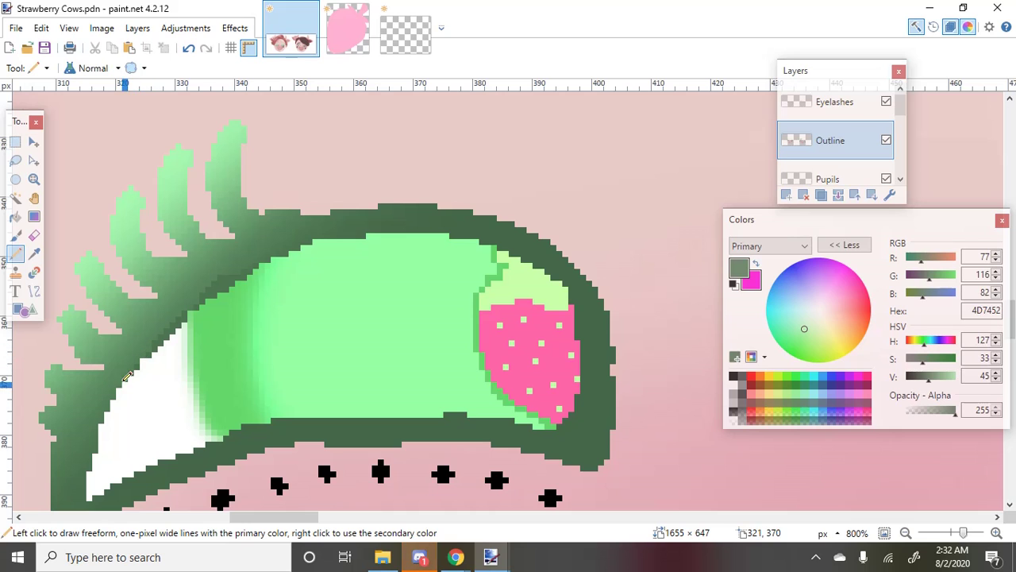
Sample the lighter green 58845C from the lid outline near the lash base and ready the Pencil for touch-ups
scroll(264, 252, down, 4)
key(s)
key(s)
key(s)
key(s)
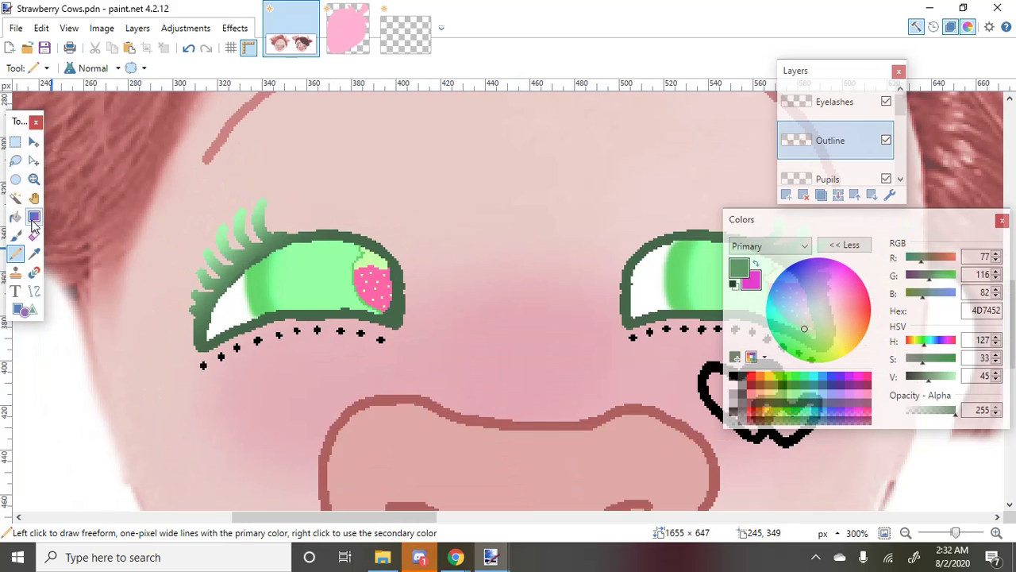
scroll(231, 258, up, 5)
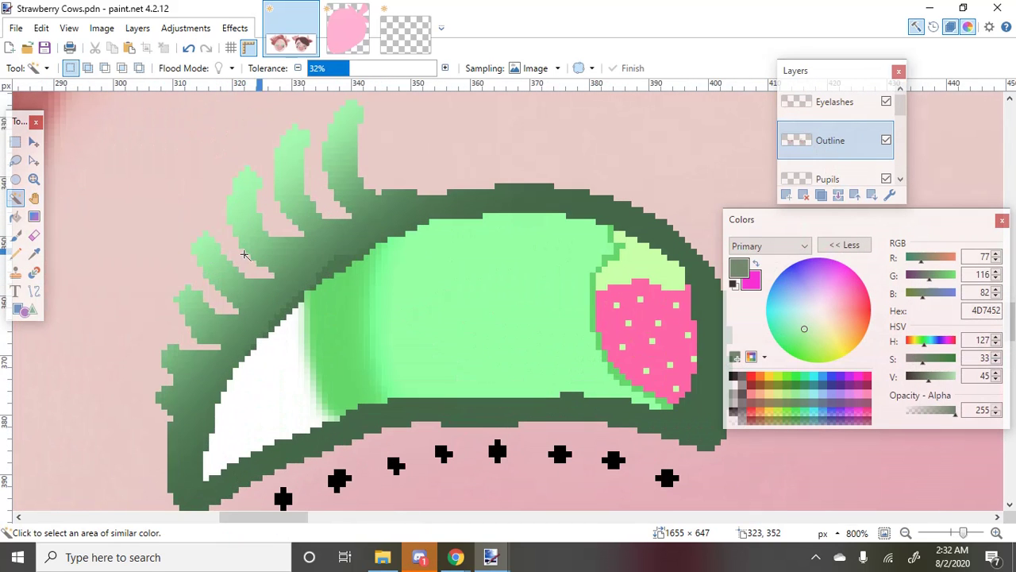
click(34, 254)
scroll(329, 250, up, 1)
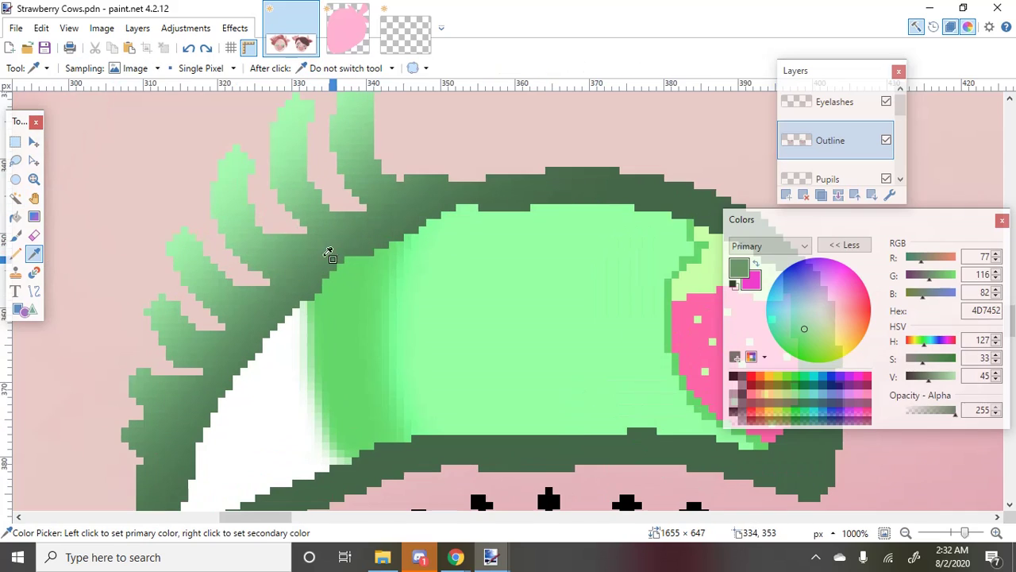
click(329, 251)
click(15, 254)
scroll(381, 445, up, 1)
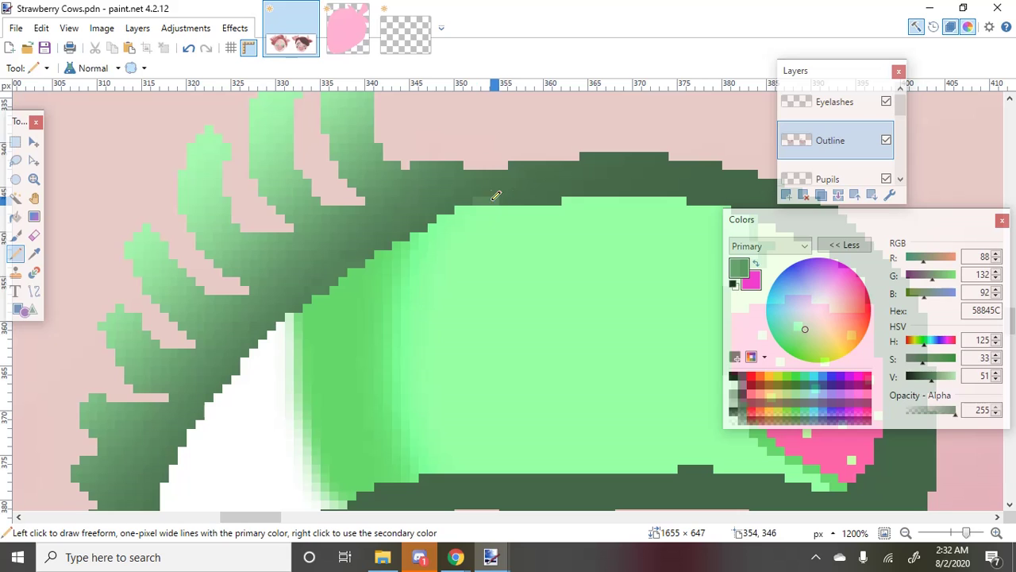
Sample the darker green 4A704E from the top of the same lid outline for the Pencil
click(34, 254)
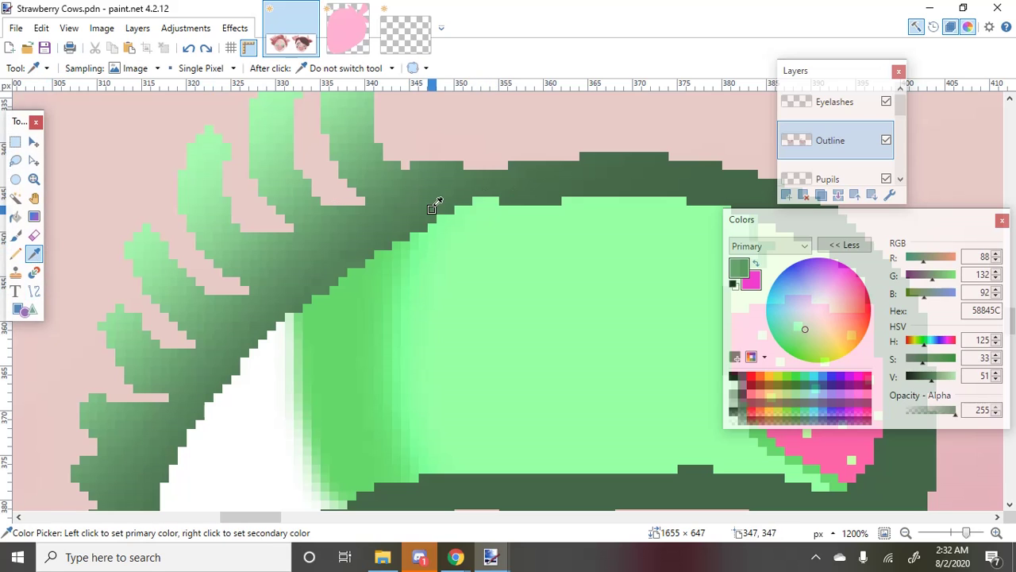
click(512, 189)
click(15, 254)
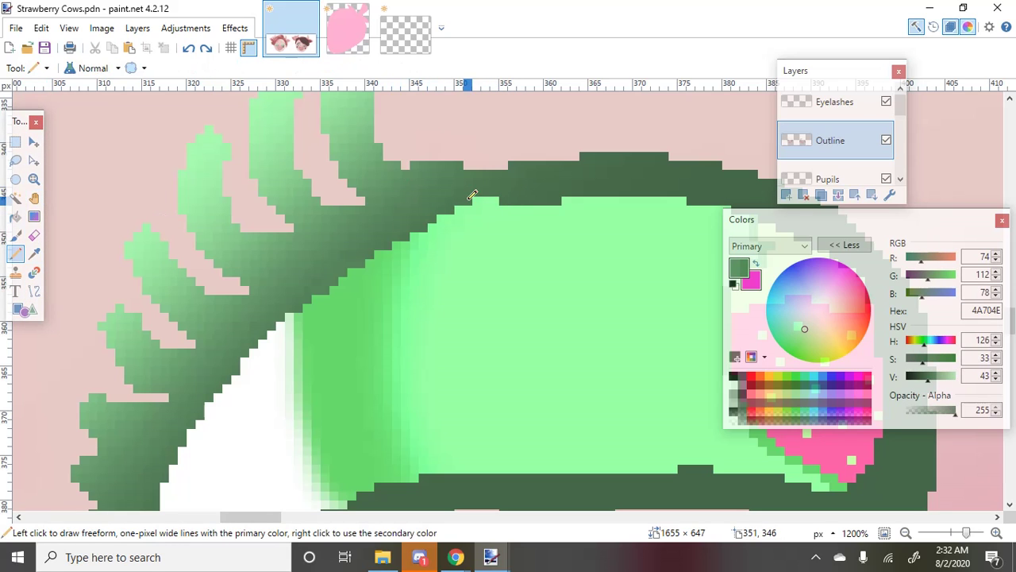
scroll(506, 197, down, 10)
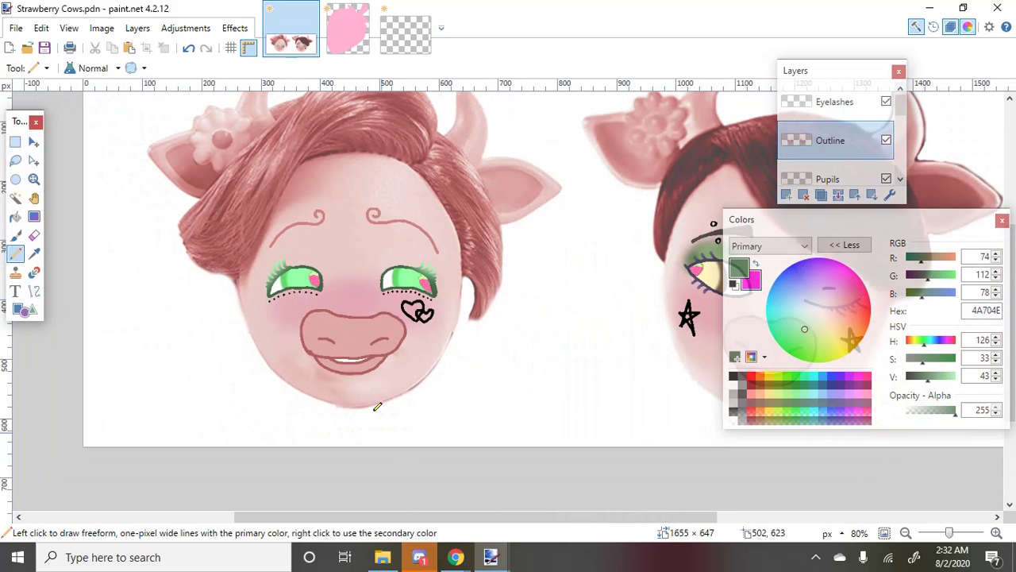
Draw two short yellow FFD800 pencil lines isolating the piece of the larger heart's black outline that crosses the smaller heart
mouse_move(459, 560)
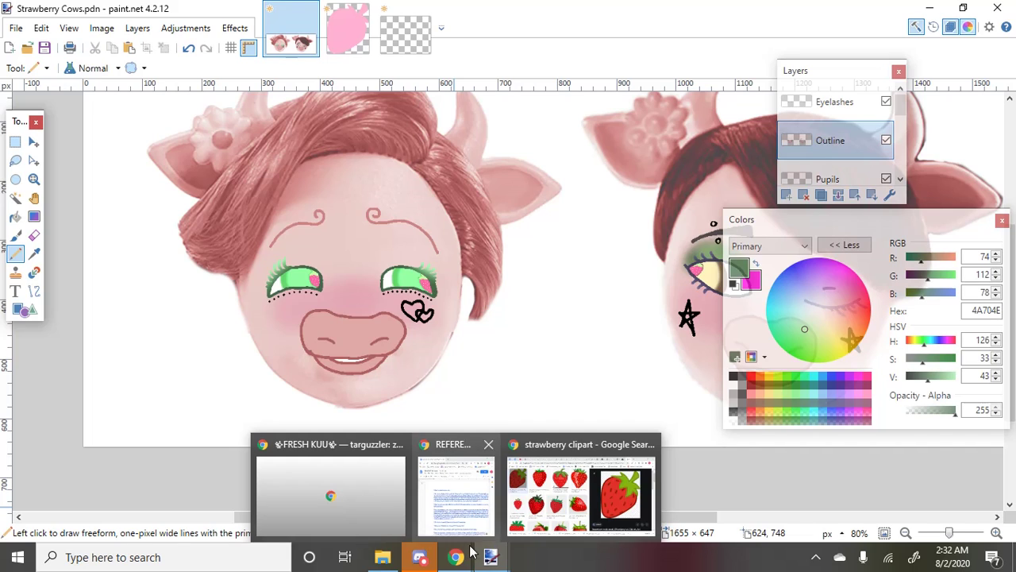
click(16, 197)
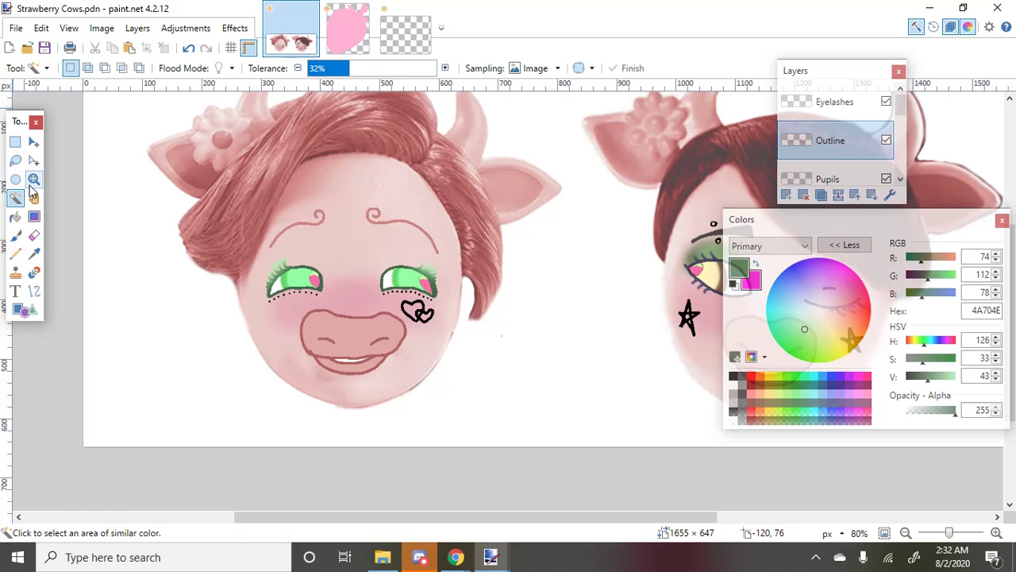
scroll(396, 343, up, 3)
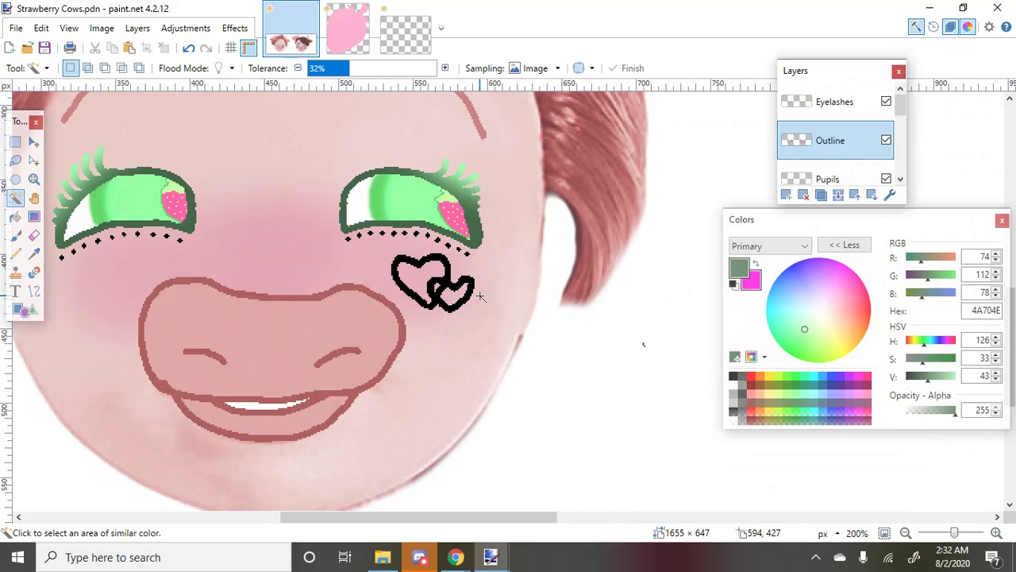
scroll(450, 294, up, 3)
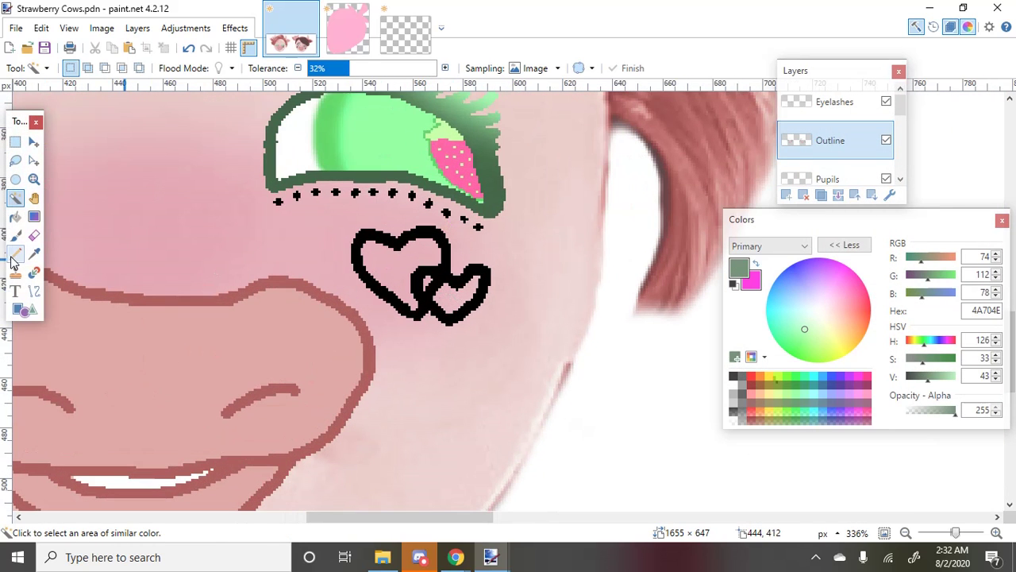
click(15, 254)
scroll(455, 281, up, 4)
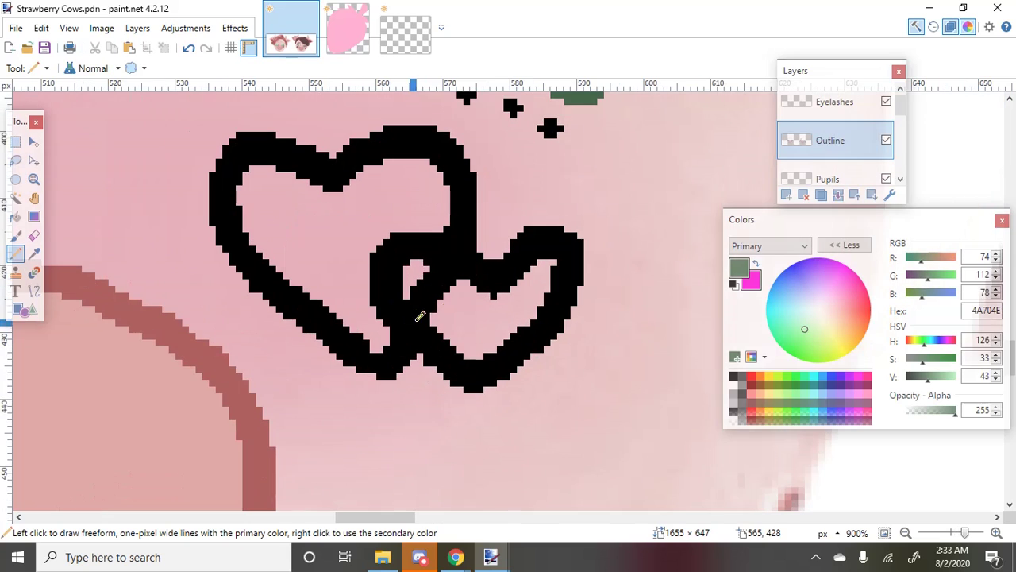
click(769, 377)
scroll(426, 291, up, 2)
drag(418, 303, 442, 314)
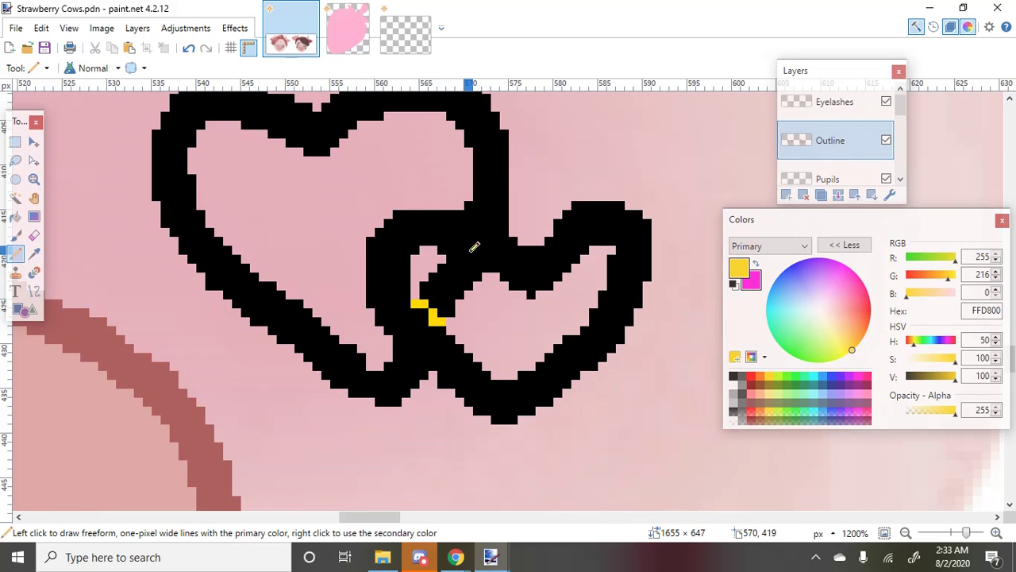
drag(465, 254, 478, 270)
Select the isolated black outline piece and both yellow separator lines with the Magic Wand, delete them, and deselect
click(15, 198)
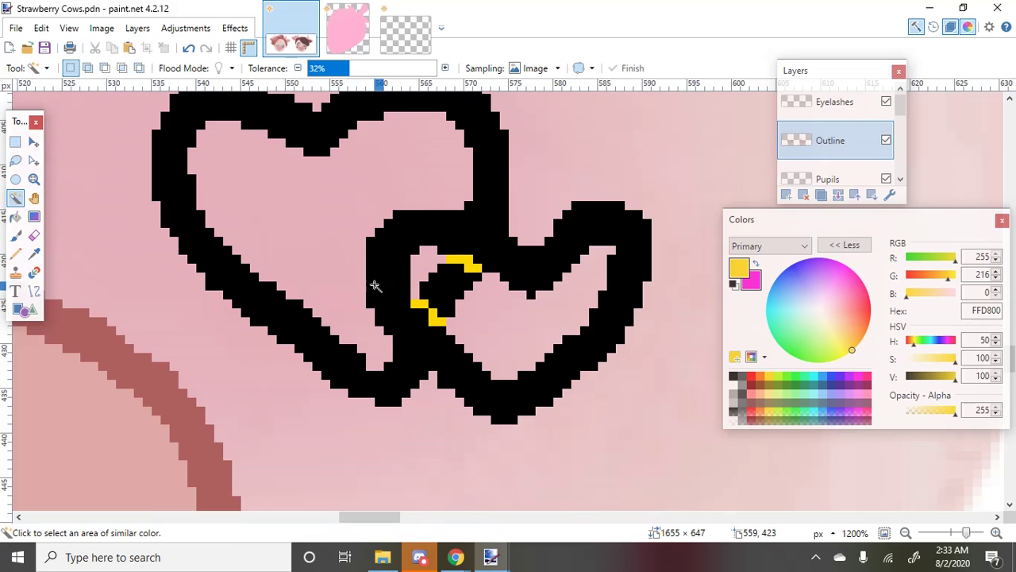
click(424, 306)
ctrl+click(423, 304)
scroll(421, 300, up, 3)
ctrl+click(435, 311)
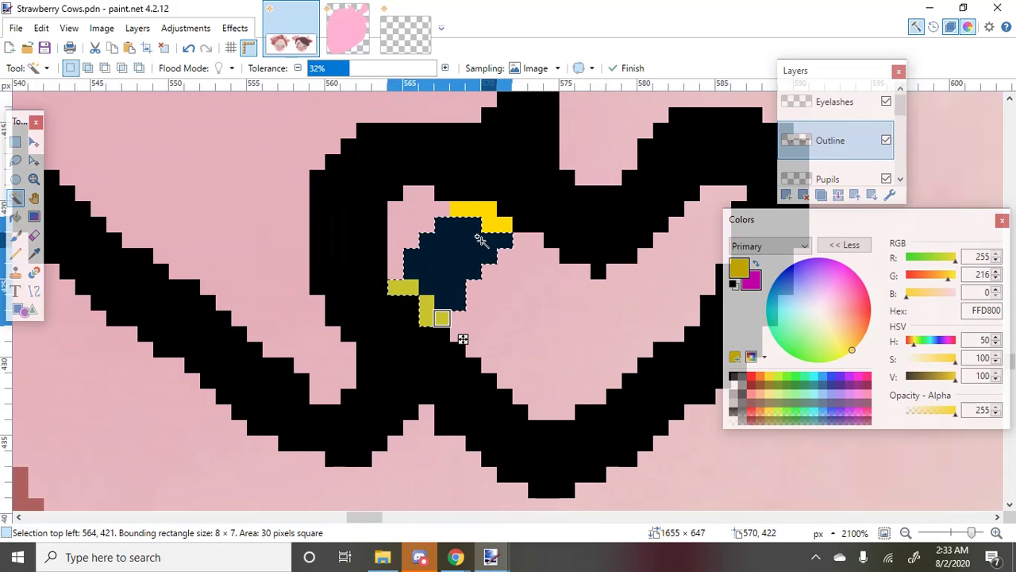
ctrl+click(490, 211)
key(Delete)
key(ctrl+d)
scroll(397, 262, down, 4)
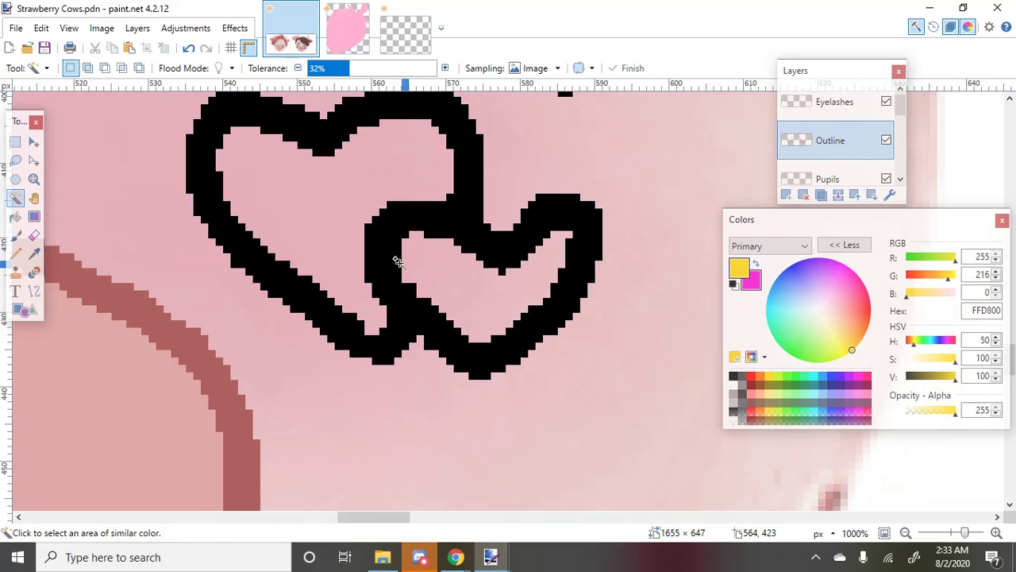
Select the smaller heart's interior, fill it with magenta FF00DC, and deselect
click(431, 266)
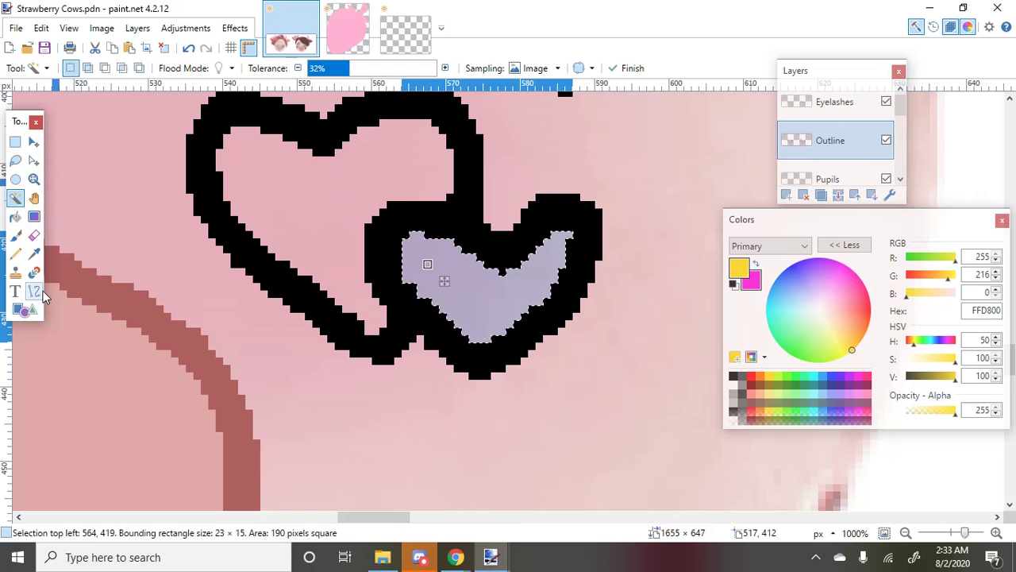
click(35, 255)
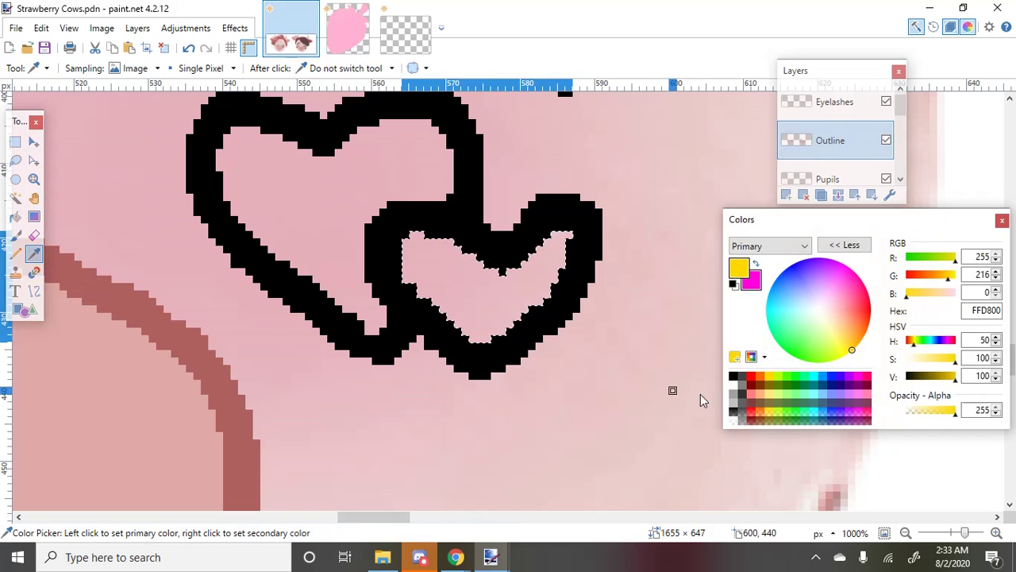
key(x)
key(BackSpace)
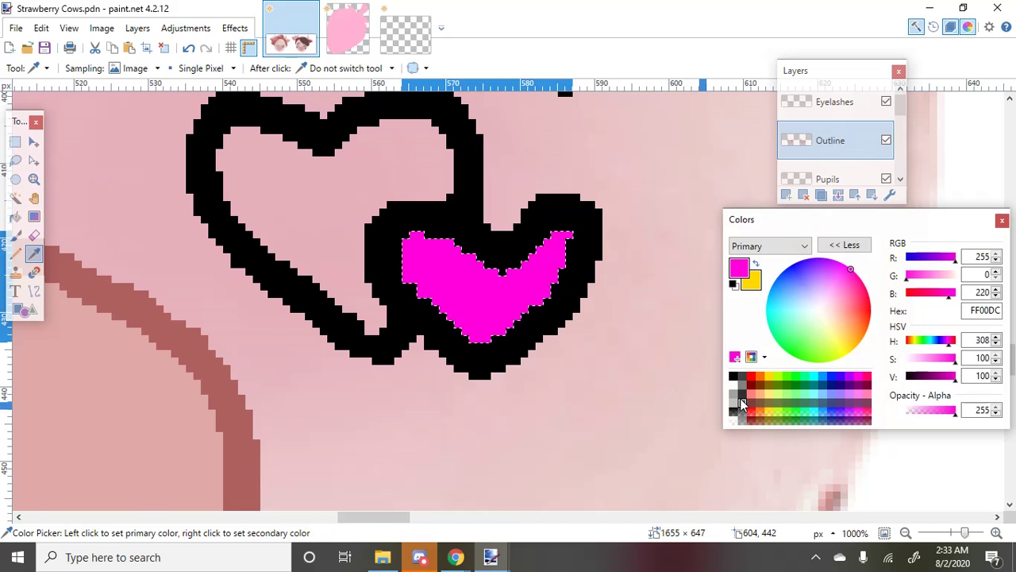
key(ctrl+d)
Fill the larger heart's interior with magenta FF00DC and deselect
click(15, 198)
click(278, 206)
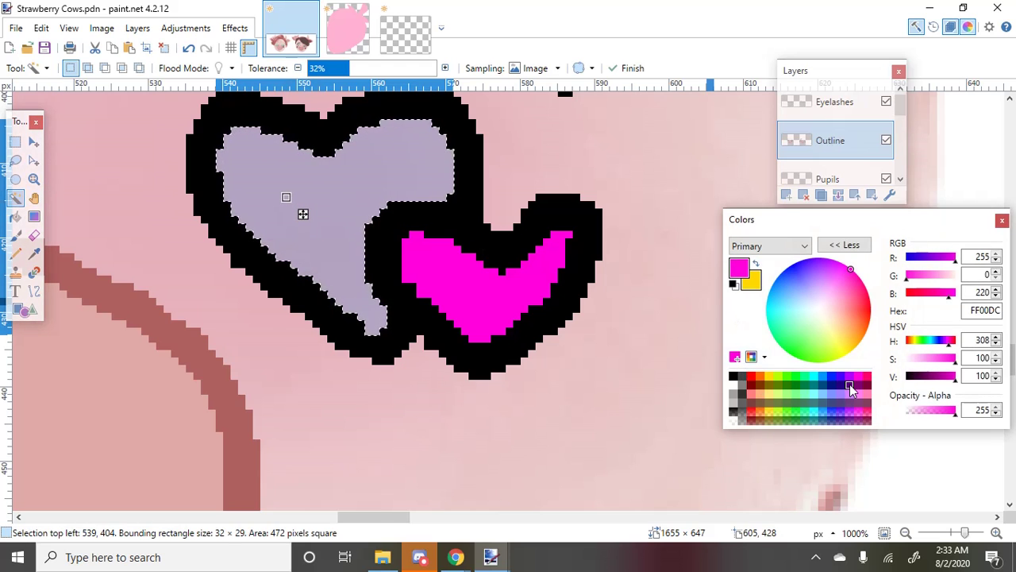
key(BackSpace)
key(ctrl+d)
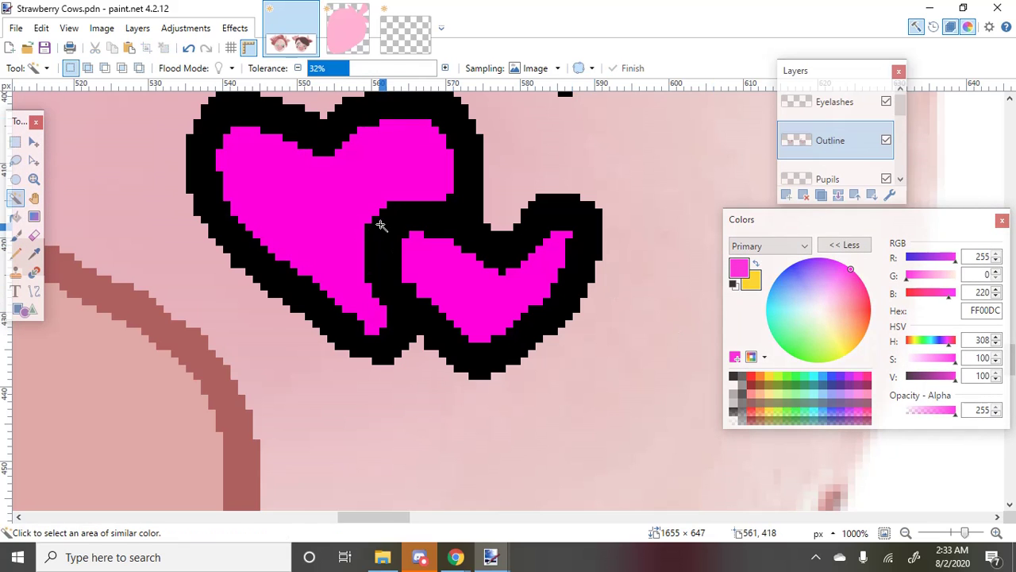
Refill the larger heart's interior with white FFFFFF and deselect
click(378, 224)
click(735, 386)
key(BackSpace)
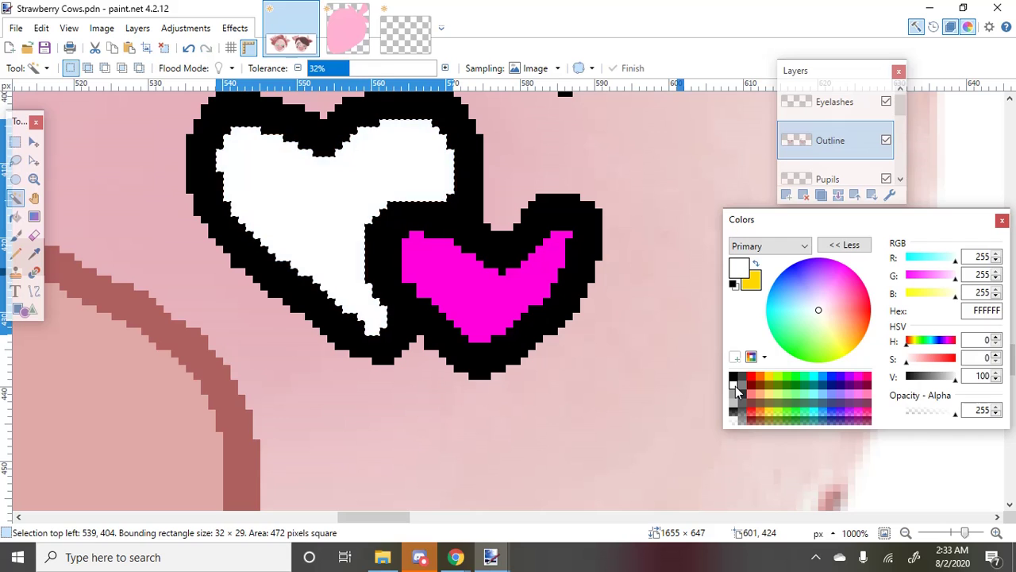
key(ctrl+d)
Reselect the larger heart's interior, refill it with the pale pink FFE8FB, and deselect
click(391, 249)
click(359, 251)
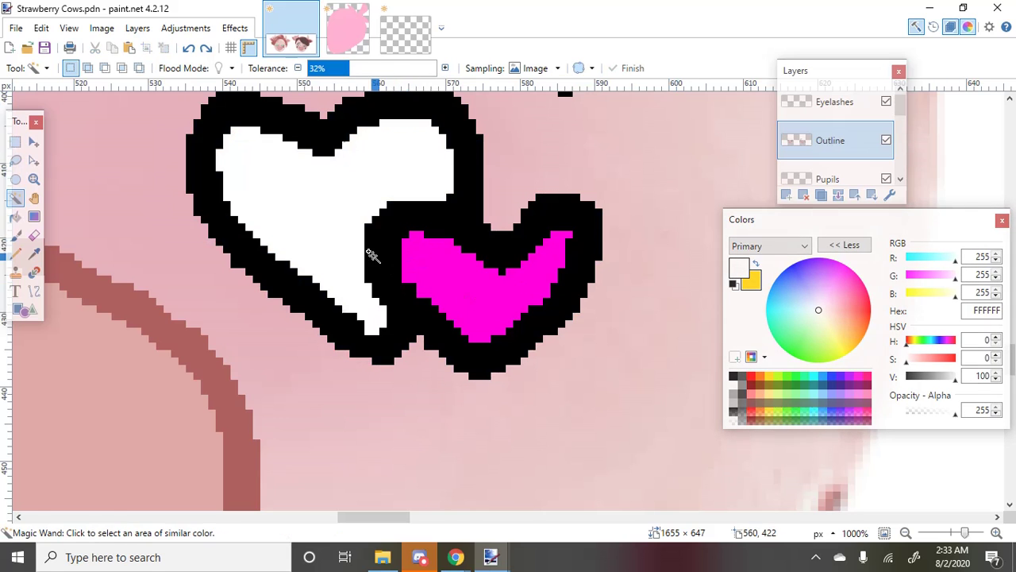
click(859, 395)
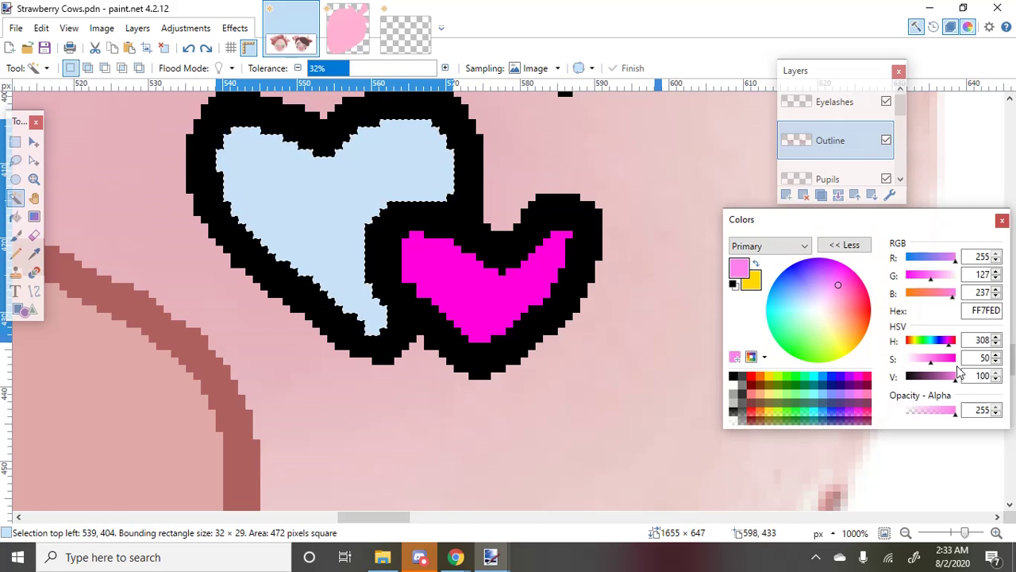
drag(922, 364, 918, 366)
key(BackSpace)
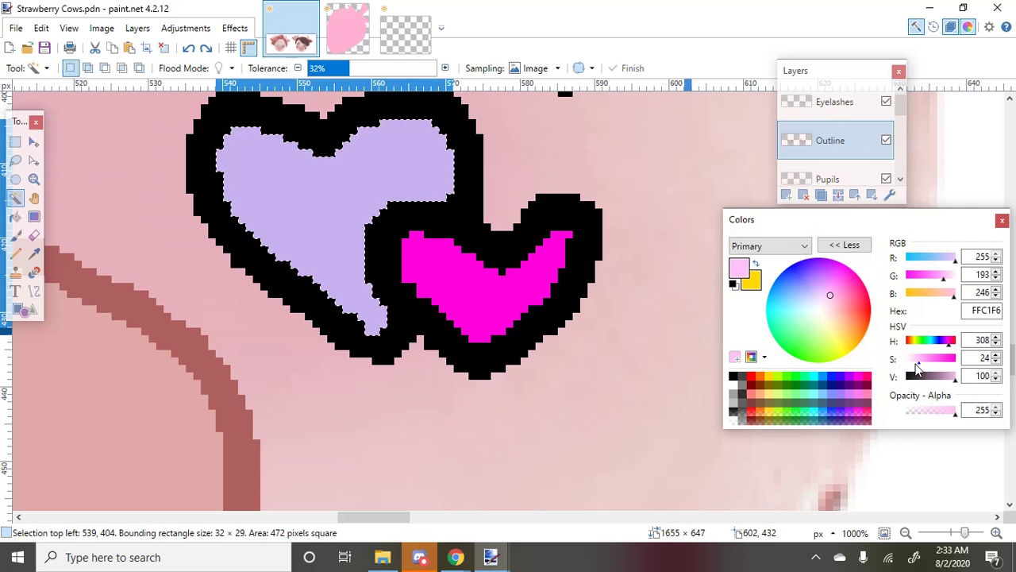
drag(918, 368, 913, 369)
key(BackSpace)
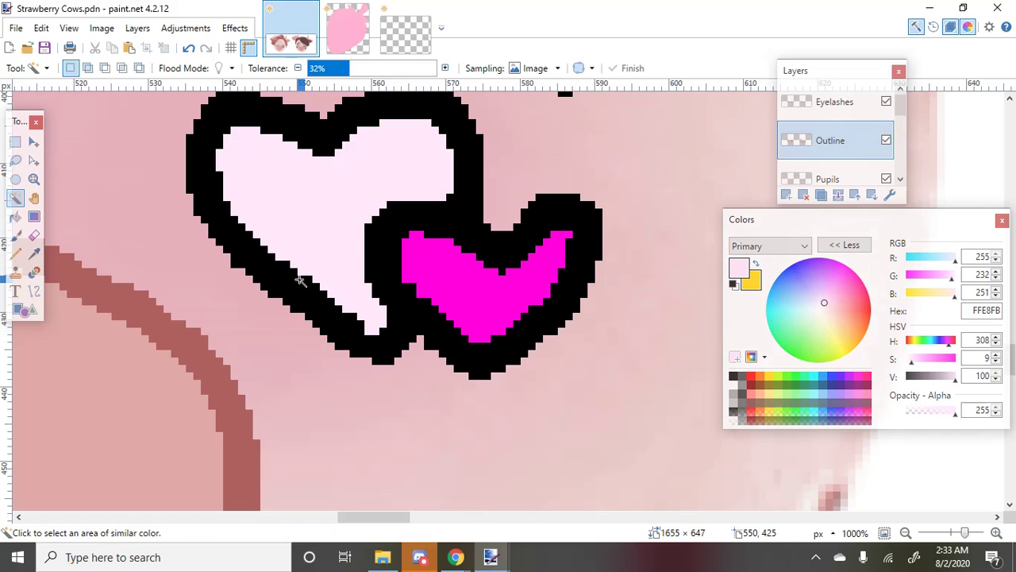
Select the black outline of both hearts, recolour it with the light purple E07CFF, and deselect
click(301, 279)
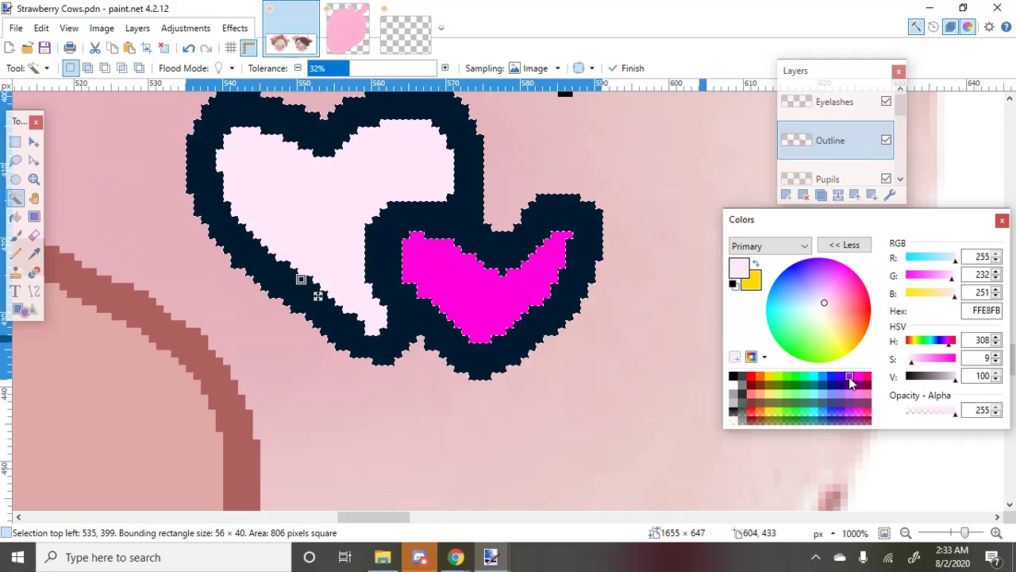
click(847, 376)
drag(936, 361, 932, 362)
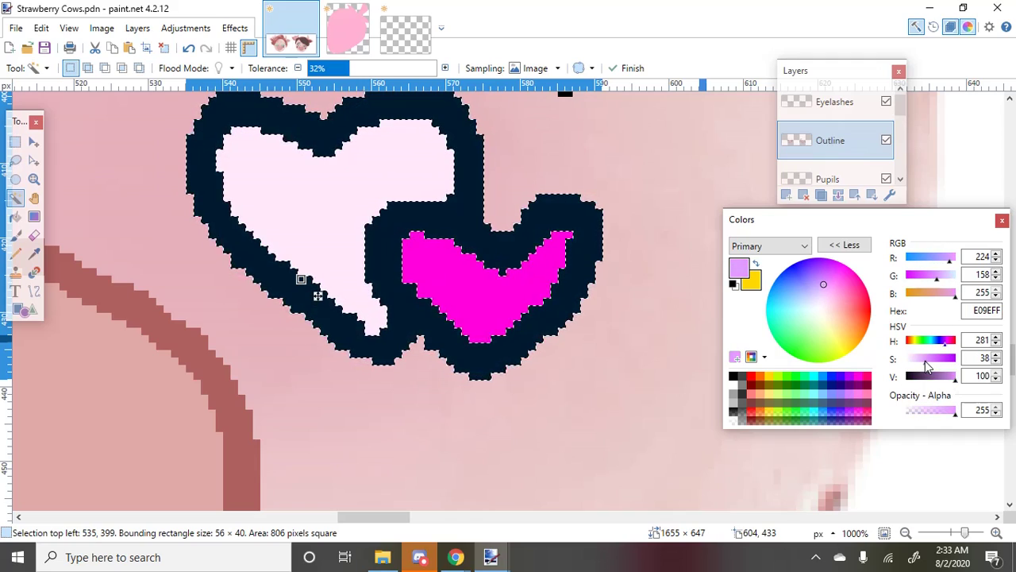
click(933, 278)
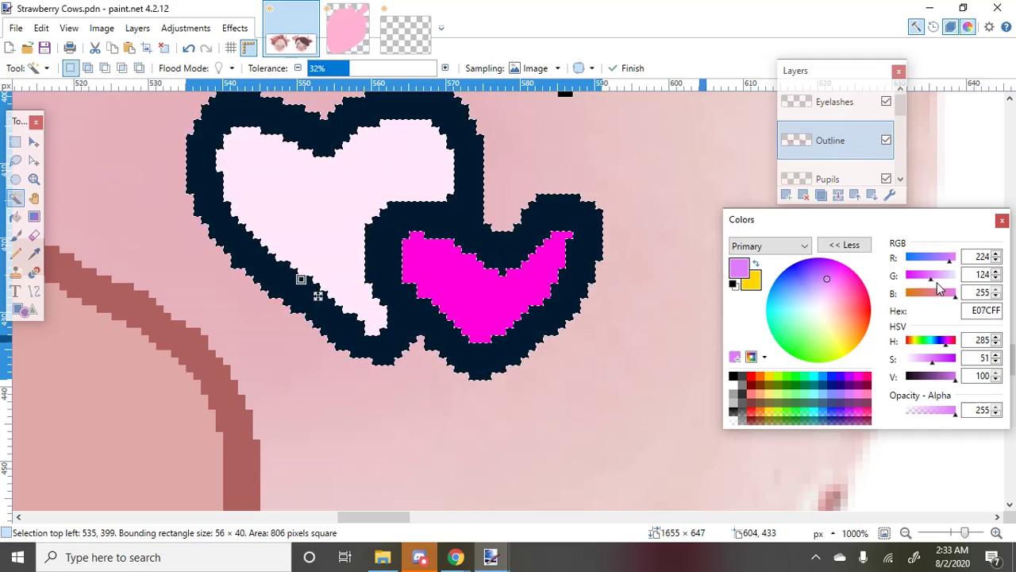
key(BackSpace)
scroll(427, 268, down, 4)
scroll(427, 269, down, 3)
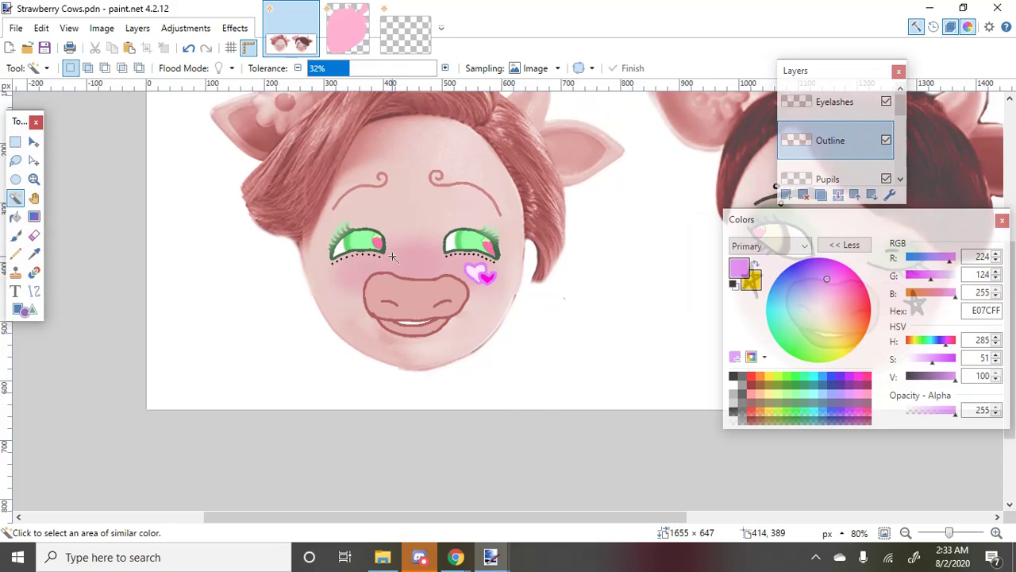
Select the row of black dots beneath the green eye farther from the cheek hearts
scroll(283, 315, up, 6)
click(271, 293)
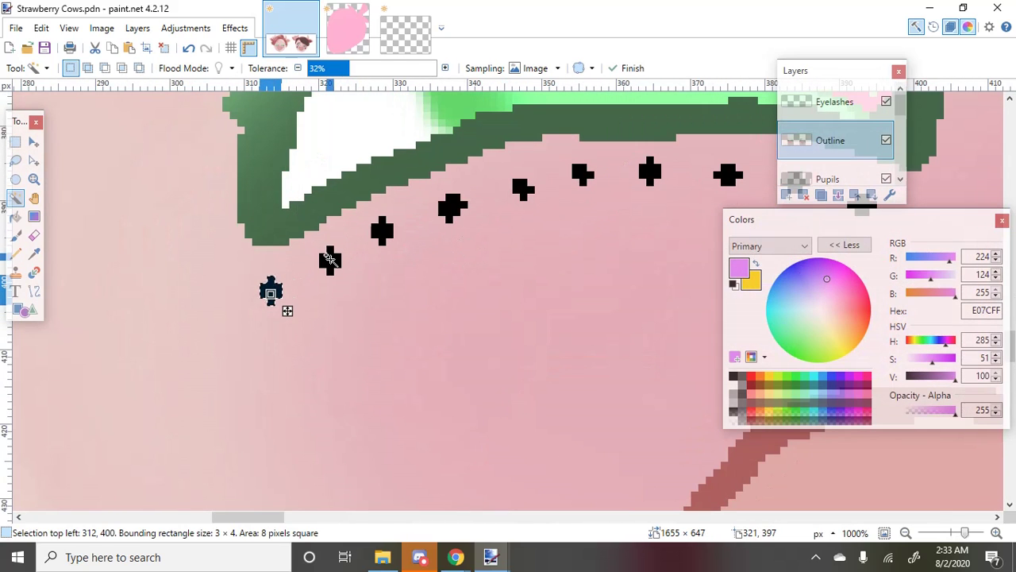
ctrl+click(329, 260)
ctrl+click(382, 230)
ctrl+click(452, 207)
ctrl+click(525, 187)
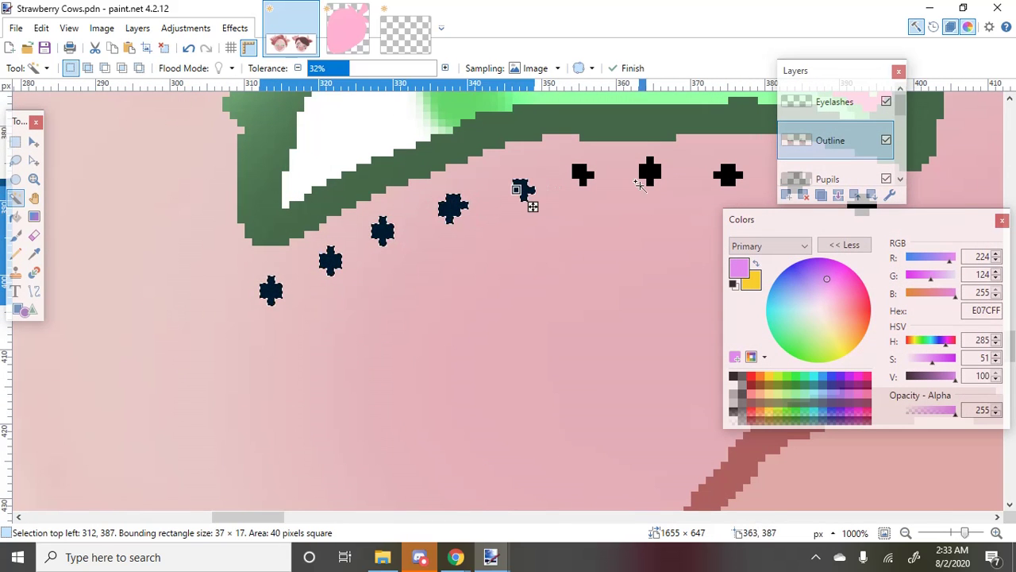
ctrl+click(582, 175)
ctrl+click(650, 172)
scroll(659, 176, down, 2)
scroll(659, 176, up, 3)
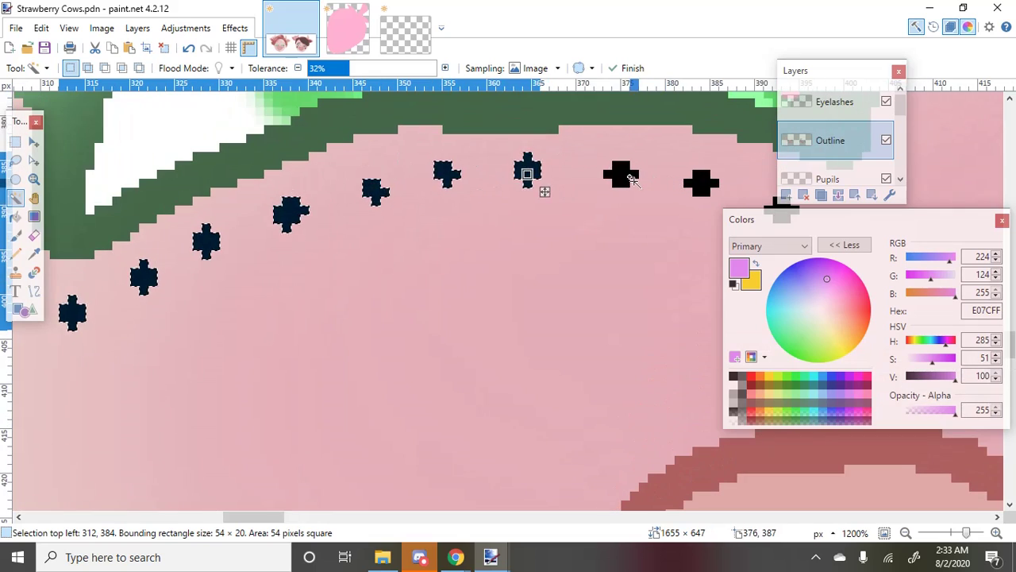
ctrl+click(625, 178)
ctrl+click(703, 182)
scroll(703, 183, right, 3)
ctrl+click(649, 192)
scroll(649, 191, down, 4)
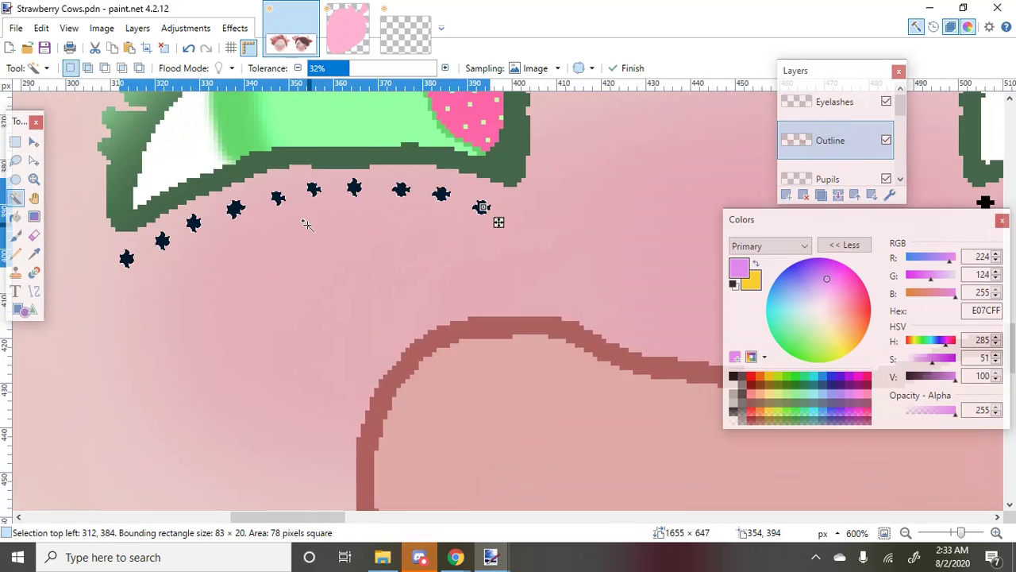
Add all the black dots beneath the green eye above the cheek hearts to the selection
scroll(323, 234, up, 4)
ctrl+click(293, 214)
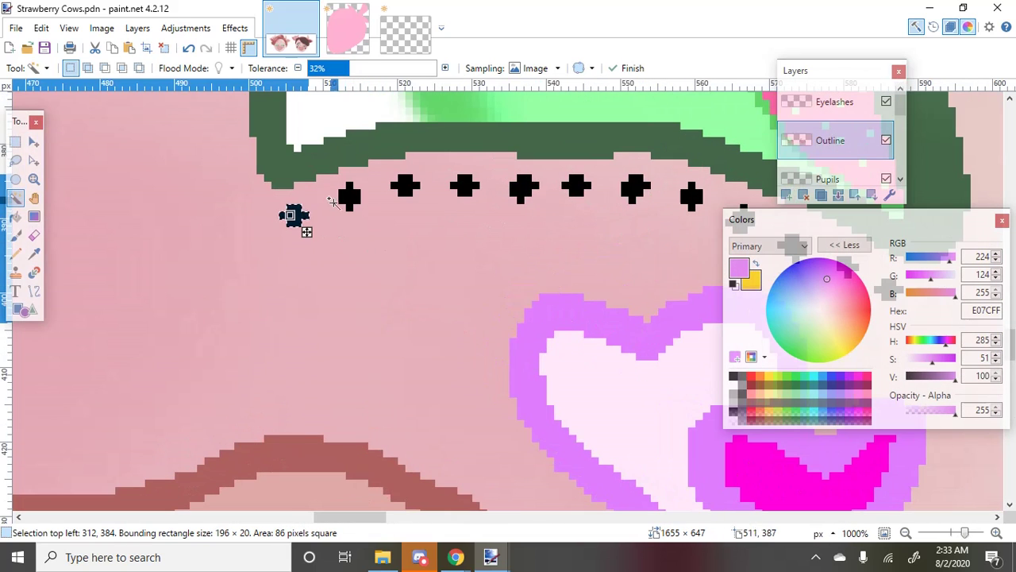
ctrl+click(350, 196)
ctrl+click(404, 185)
ctrl+click(465, 184)
ctrl+click(551, 209)
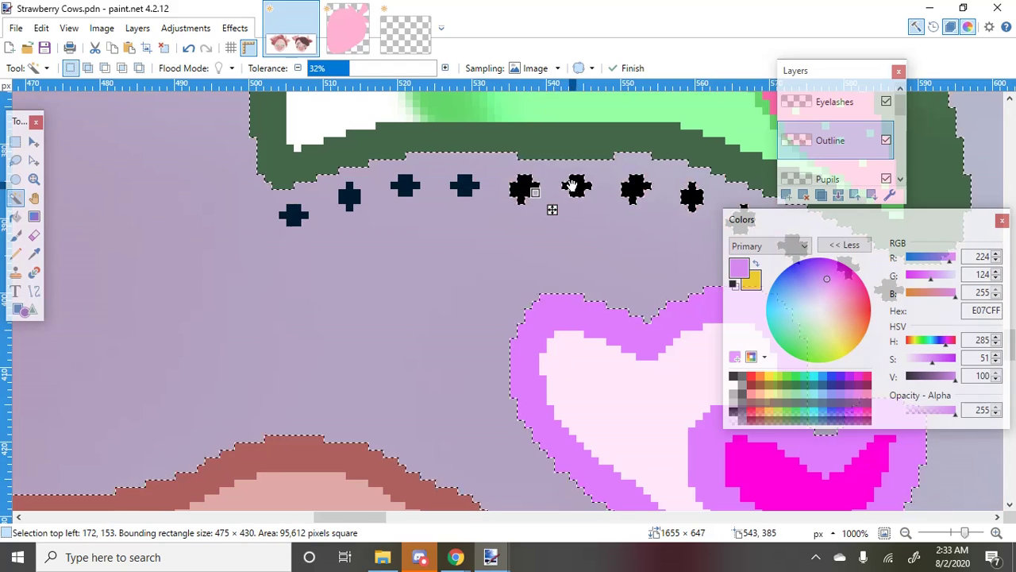
key(ctrl+z)
ctrl+click(524, 188)
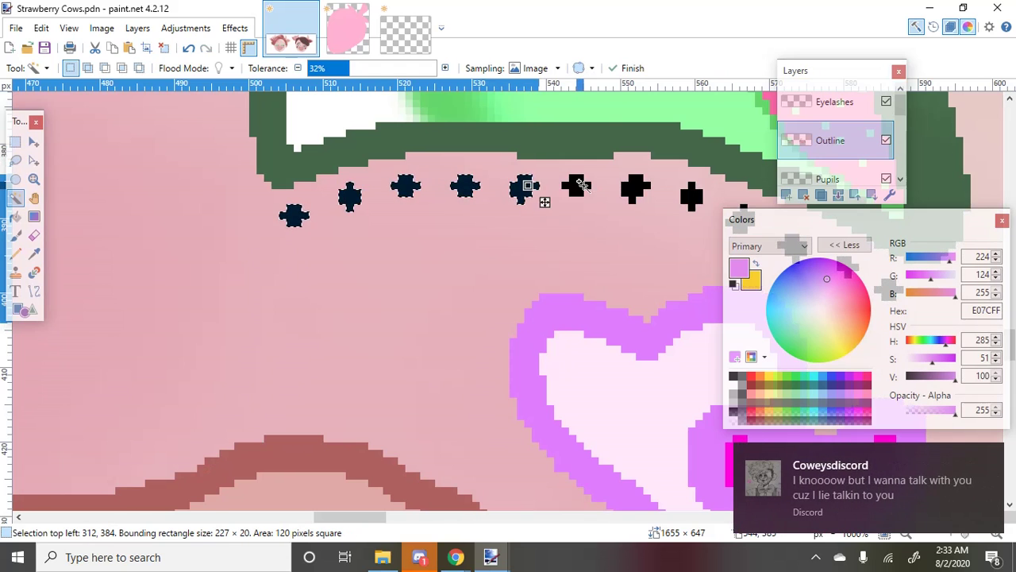
ctrl+click(577, 186)
scroll(500, 197, down, 3)
scroll(499, 197, up, 3)
ctrl+click(488, 199)
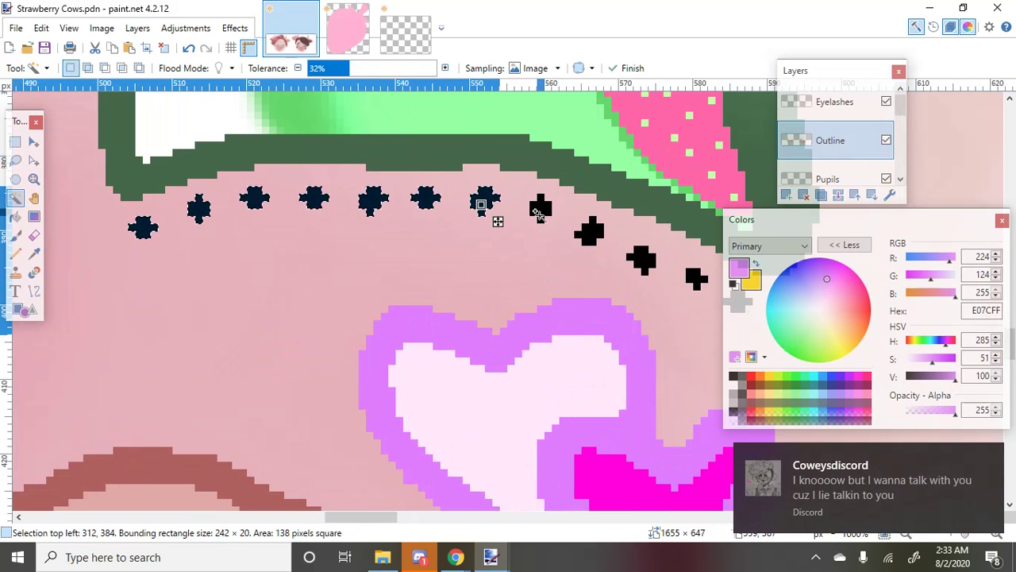
ctrl+click(541, 211)
ctrl+click(592, 232)
ctrl+click(642, 258)
scroll(405, 277, down, 2)
scroll(405, 276, down, 2)
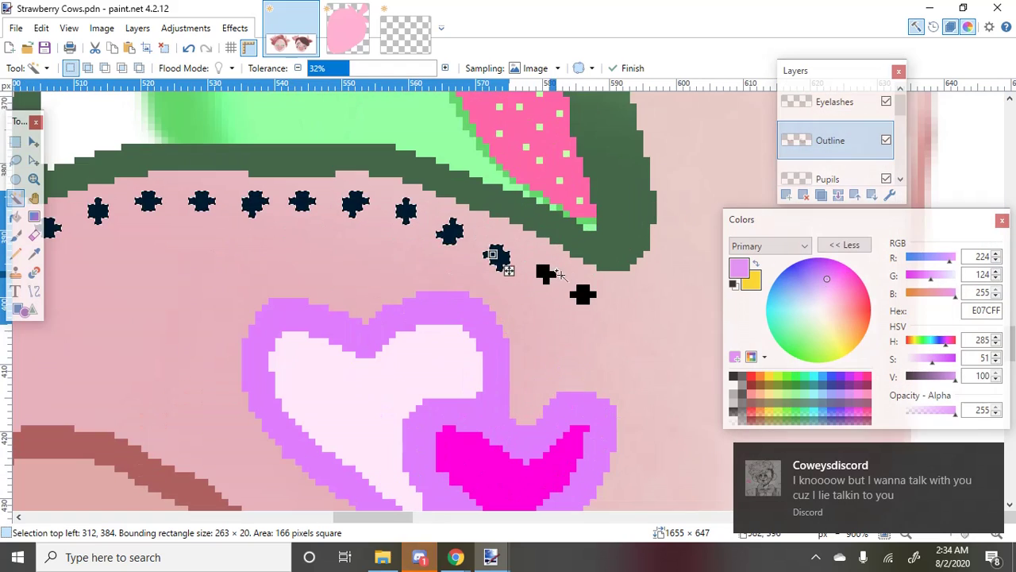
ctrl+click(547, 272)
ctrl+click(580, 291)
scroll(603, 302, down, 2)
scroll(620, 308, down, 3)
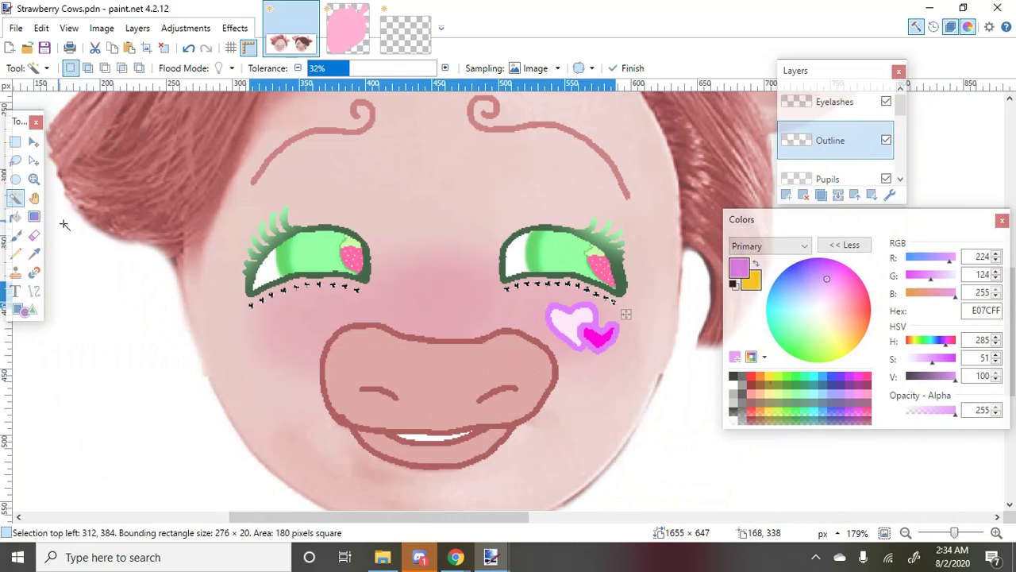
Sample the light green A0F2AA from the eyelashes, recolour the selected under-eye dots with it, and deselect
click(34, 253)
scroll(285, 190, up, 2)
click(289, 204)
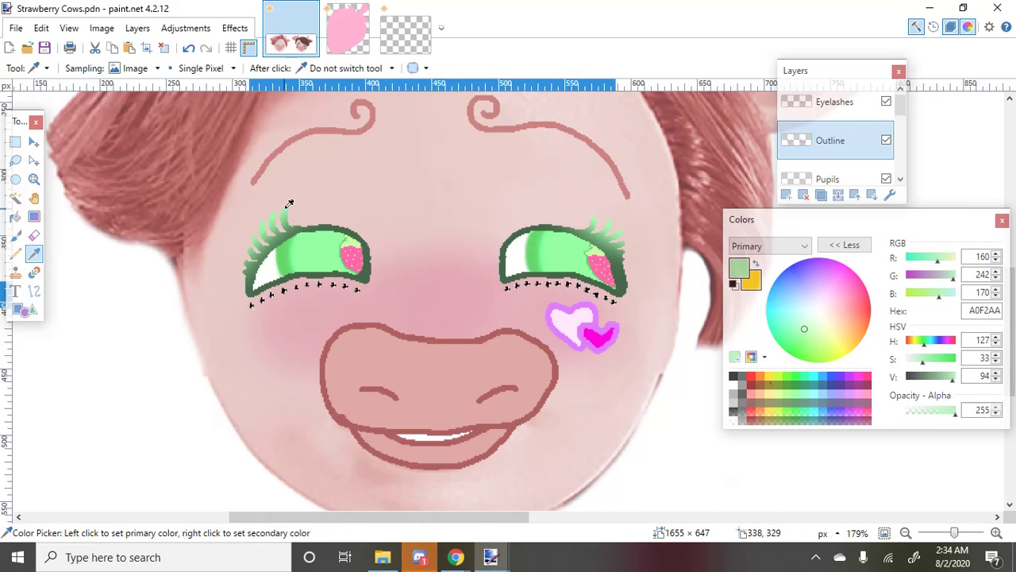
key(ctrl+d)
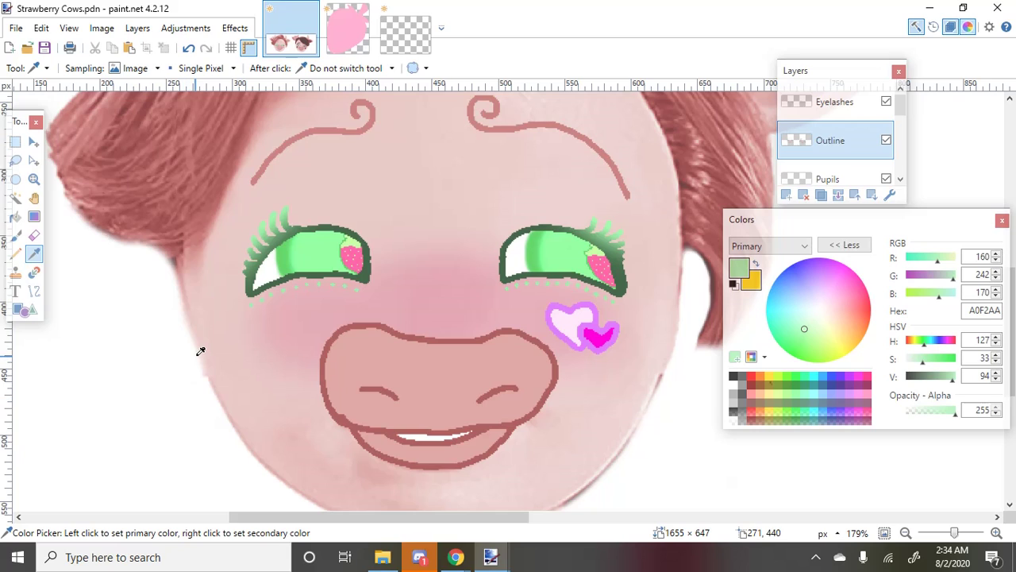
Select both black rings around the dark-haired cow's eyebrow, recolour them grey A0A0A0, and deselect
scroll(198, 345, down, 3)
scroll(639, 374, up, 2)
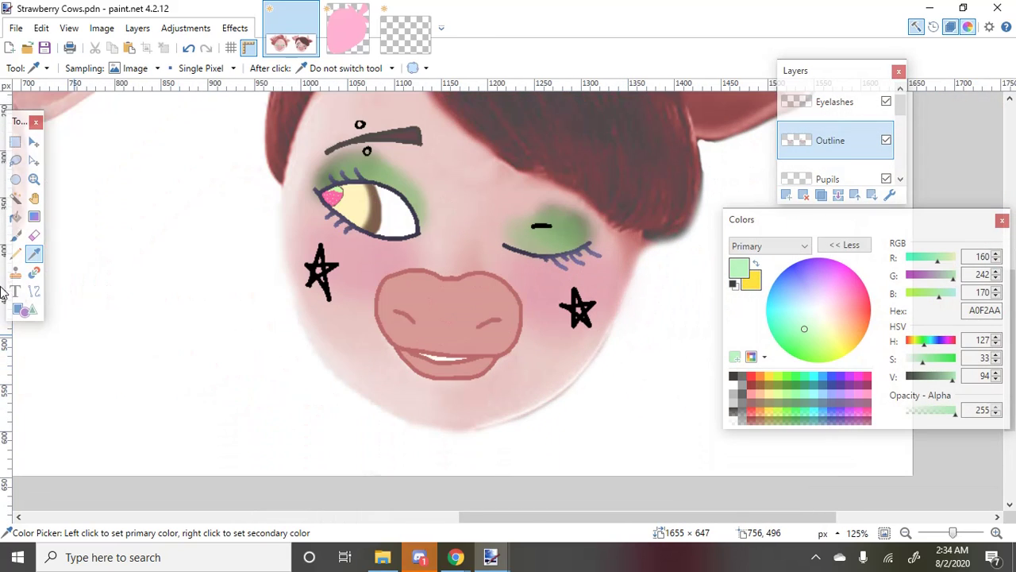
click(15, 198)
scroll(413, 198, up, 6)
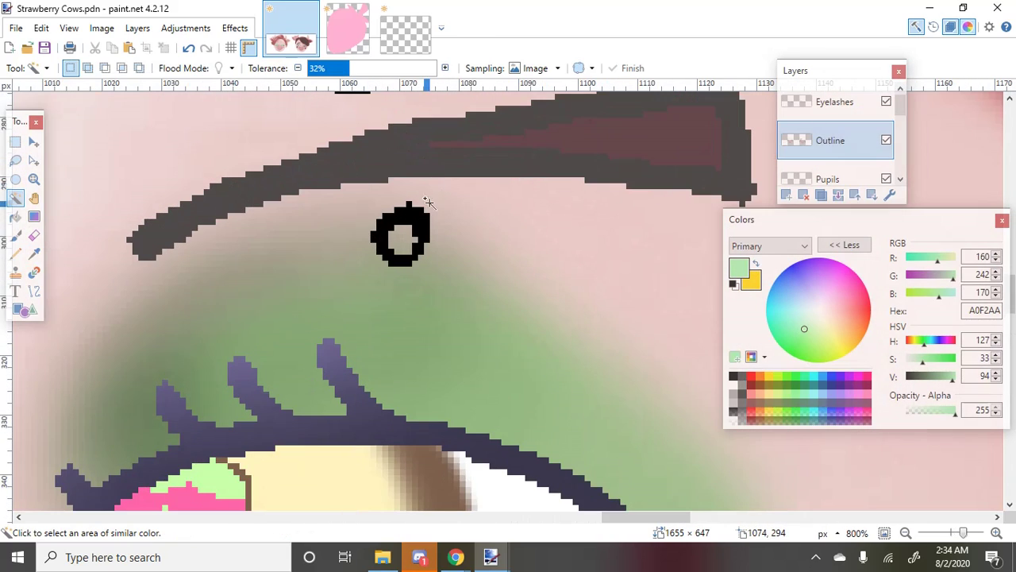
click(413, 230)
scroll(433, 238, up, 2)
ctrl+click(356, 240)
key(ctrl+z)
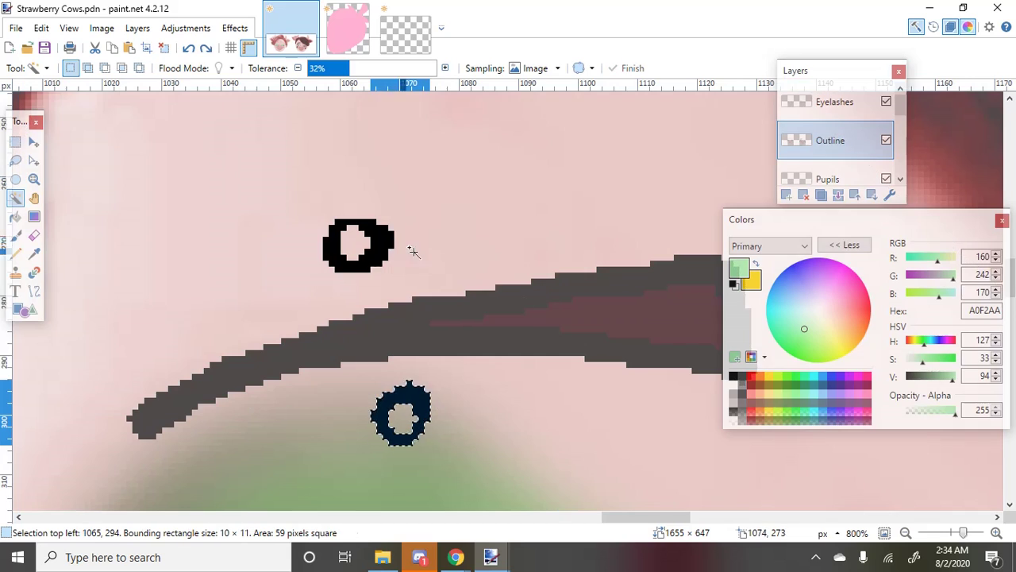
ctrl+click(385, 245)
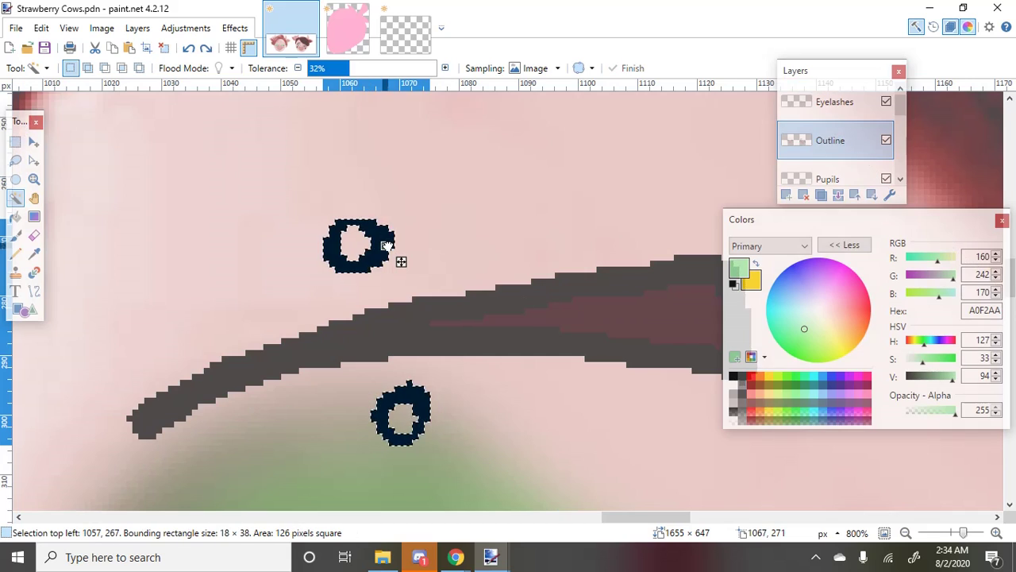
click(733, 394)
key(BackSpace)
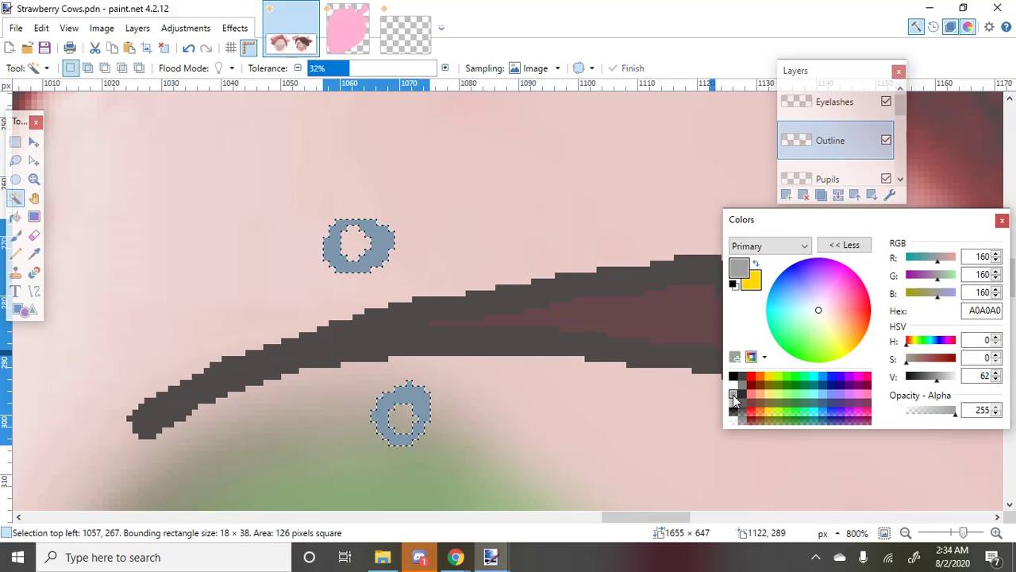
key(ctrl+d)
click(359, 242)
ctrl+click(399, 417)
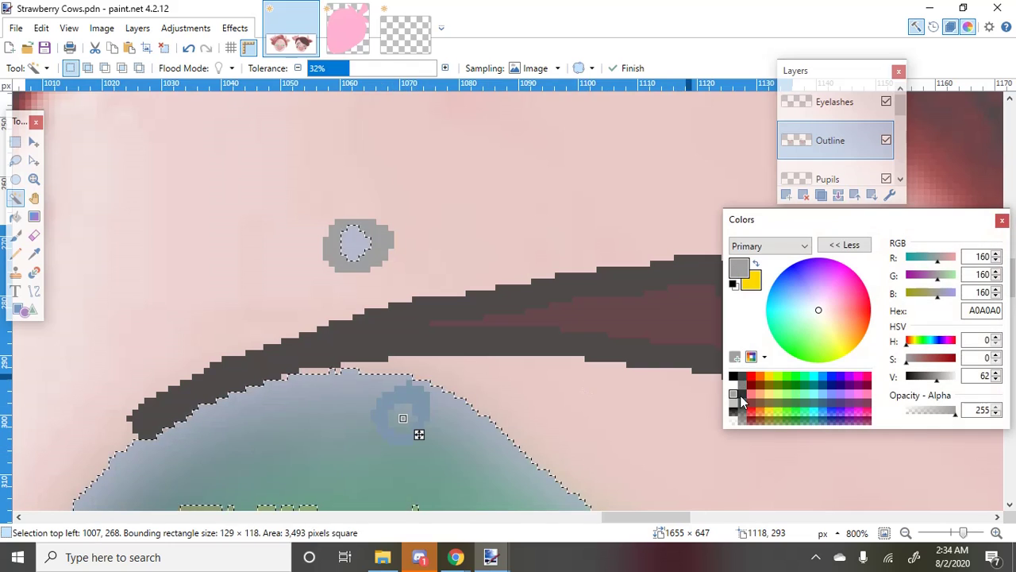
key(ctrl+z)
Select the insides of both eyebrow piercings with a 17% tolerance, fill them with light grey C0C0C0, and deselect
click(397, 418)
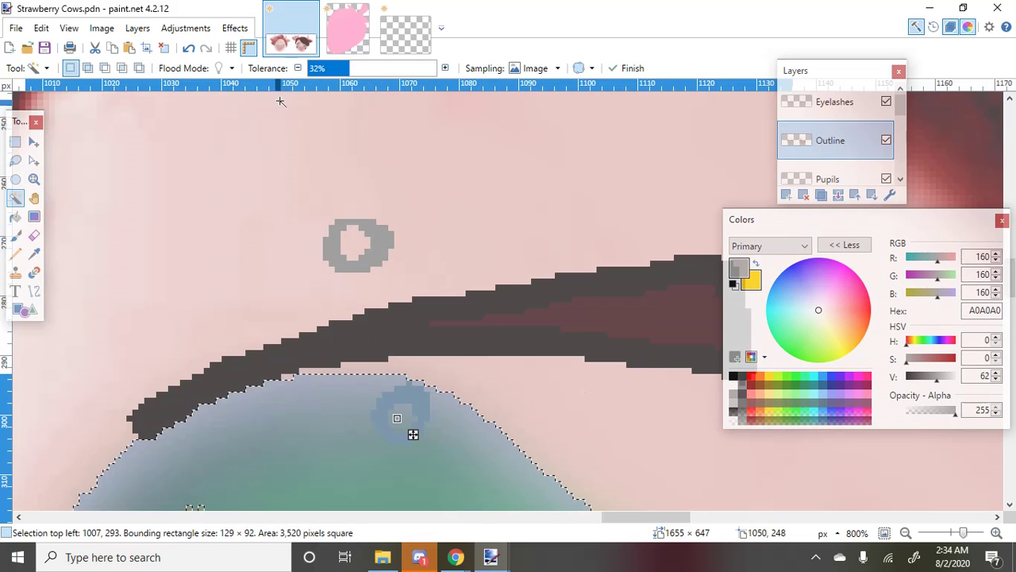
click(330, 68)
scroll(409, 428, up, 3)
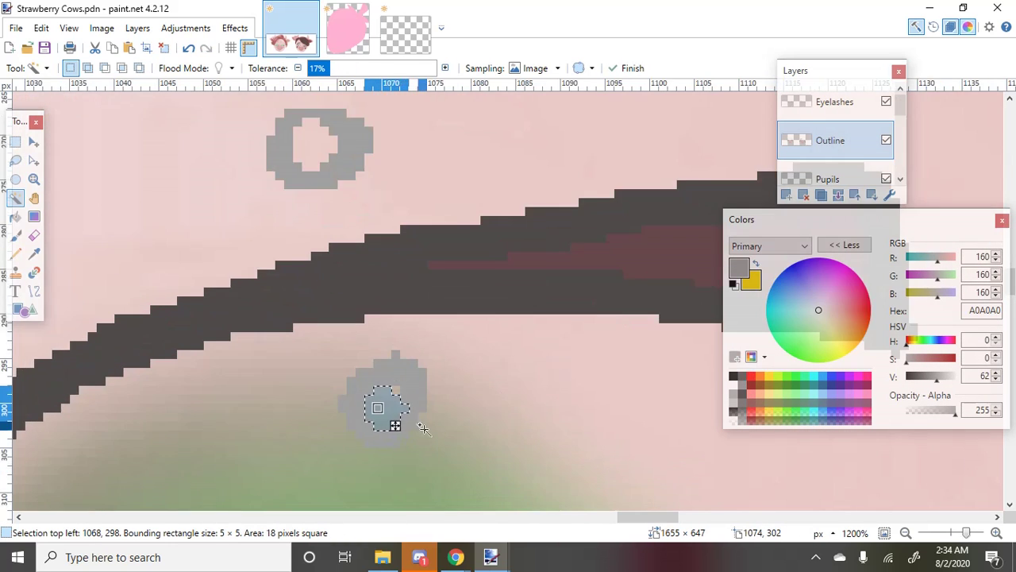
click(408, 409)
scroll(405, 413, down, 2)
scroll(408, 396, down, 3)
ctrl+click(362, 263)
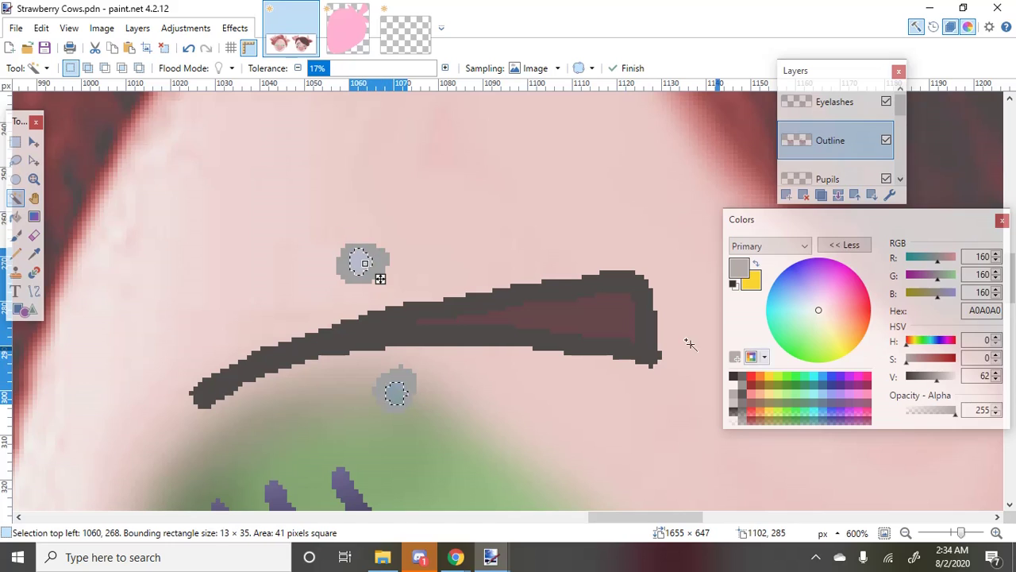
click(732, 402)
scroll(492, 467, down, 10)
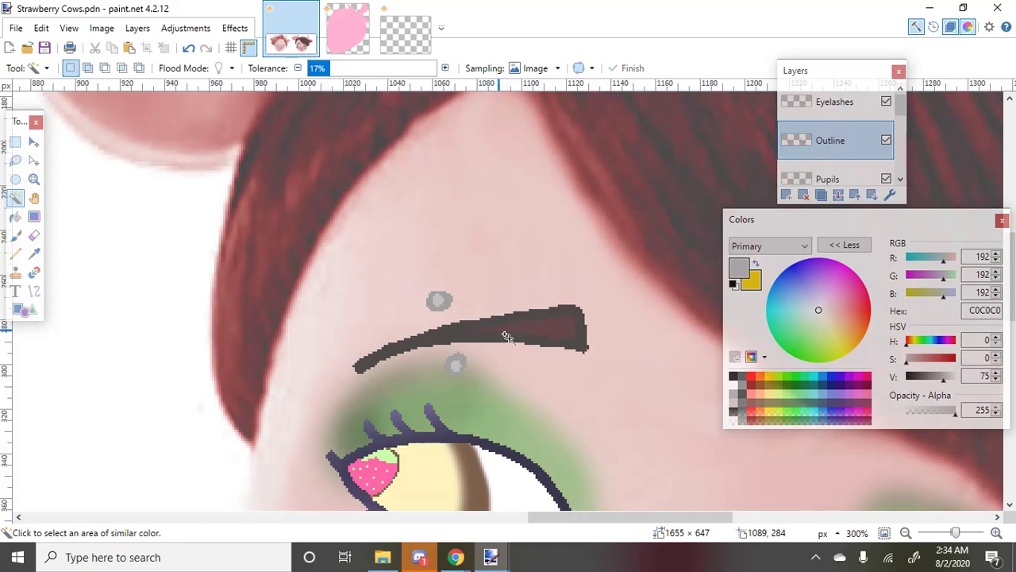
Select the black star on the cheek below the dark-haired cow's open eye, including its inner gaps
scroll(435, 405, up, 7)
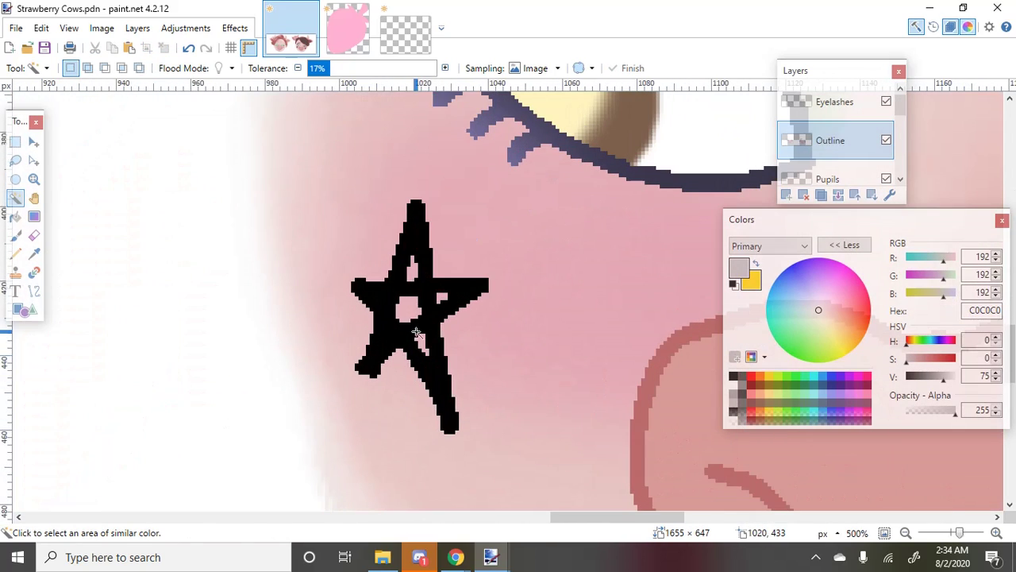
click(393, 302)
scroll(387, 282, up, 2)
ctrl+click(373, 304)
ctrl+click(381, 238)
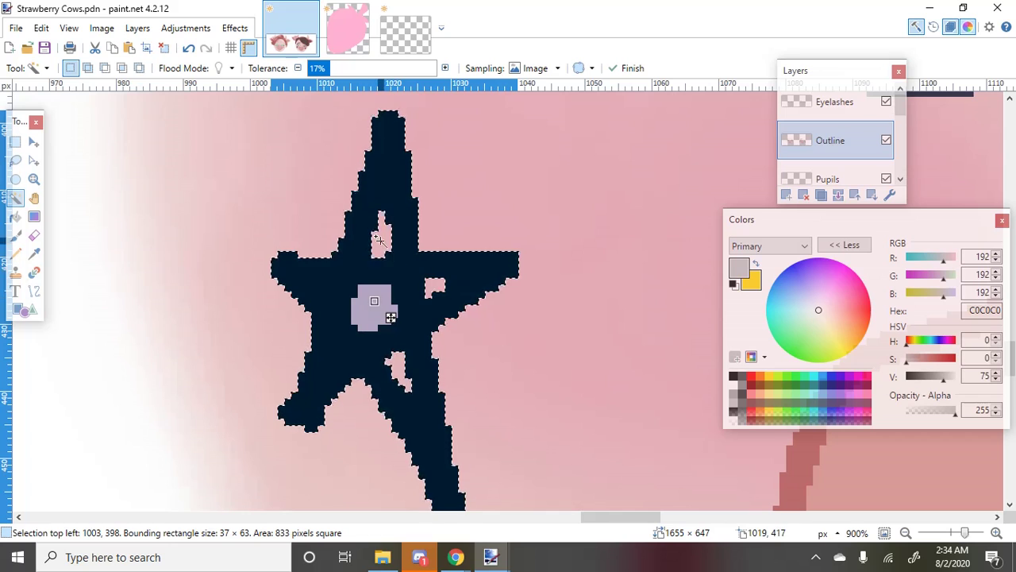
ctrl+click(429, 284)
ctrl+click(405, 366)
scroll(410, 362, down, 8)
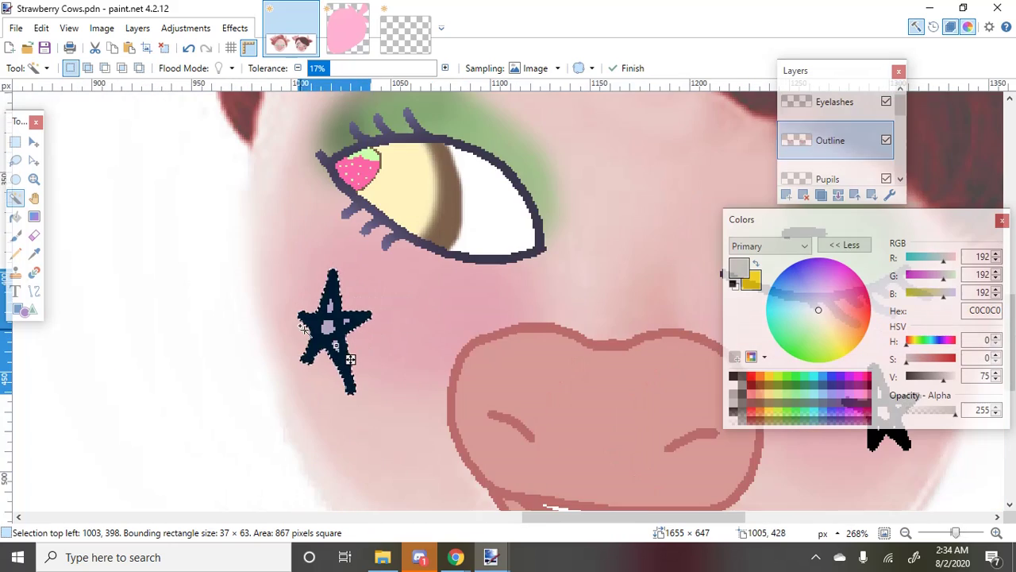
Add the black star below the closed eye and all its inner gaps to the selection
scroll(553, 405, up, 4)
scroll(553, 405, up, 4)
ctrl+click(570, 401)
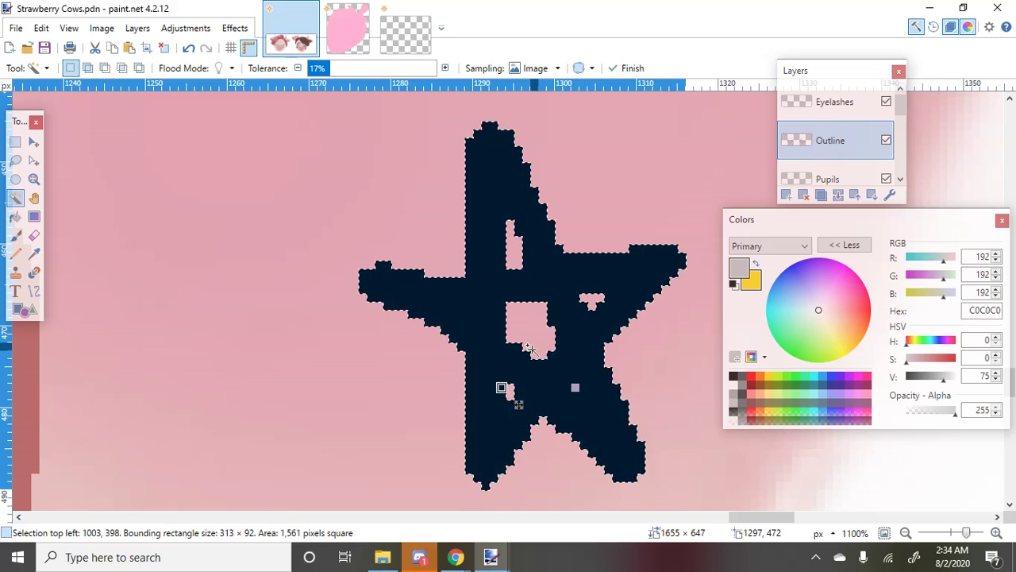
ctrl+click(508, 390)
ctrl+click(526, 336)
ctrl+click(516, 254)
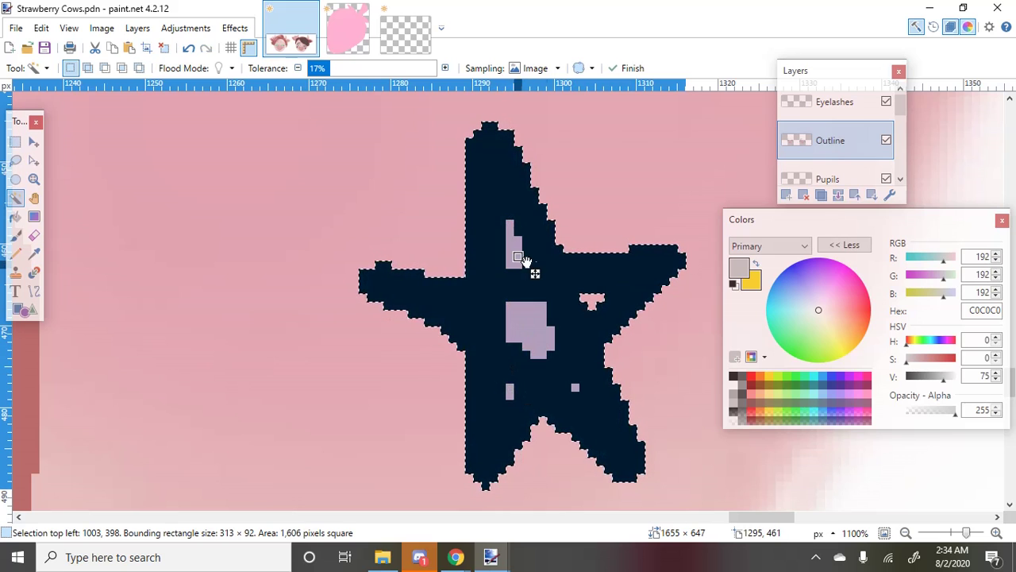
ctrl+click(592, 300)
scroll(595, 303, down, 4)
scroll(595, 305, down, 4)
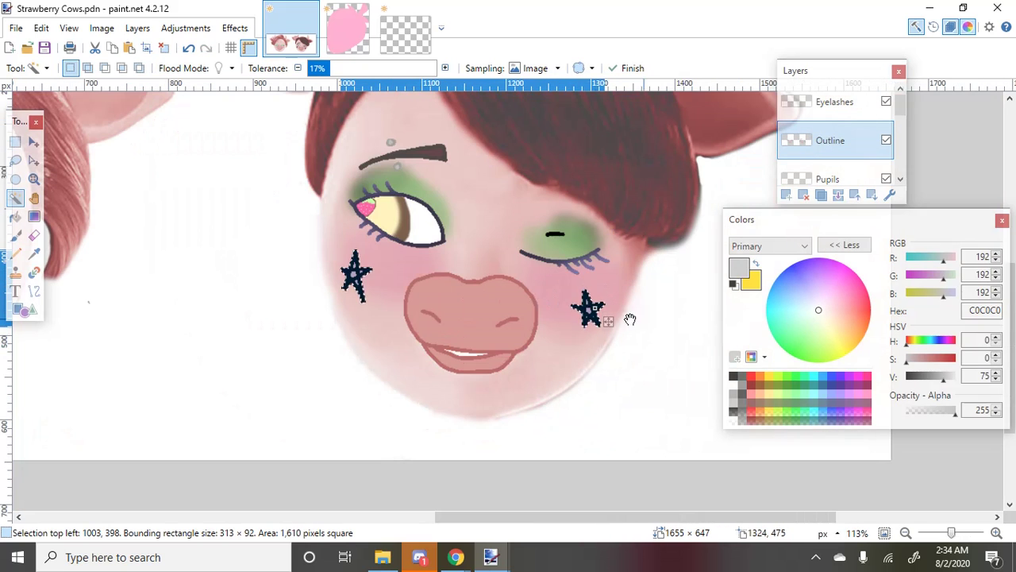
Fill both selected cheek stars with light yellow FFE97F and deselect
click(769, 395)
key(BackSpace)
key(ctrl+d)
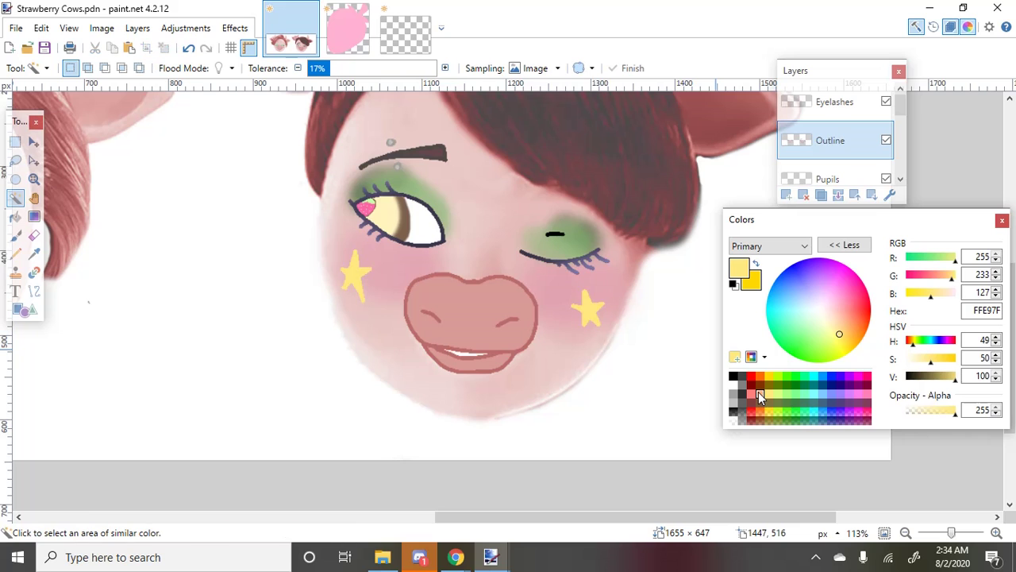
Switch to the Rectangle Select tool and make the Base layer active
scroll(601, 363, down, 4)
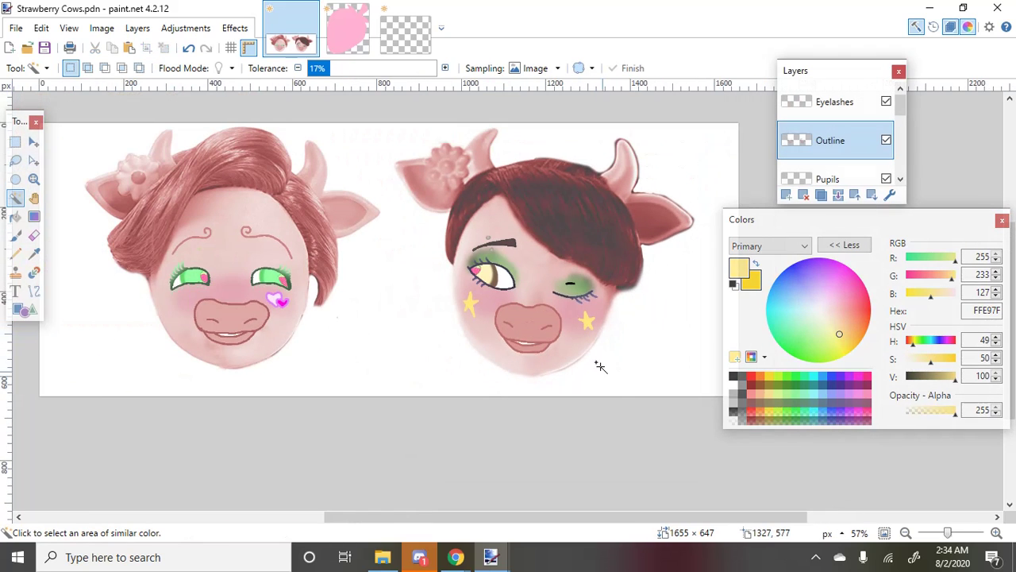
scroll(358, 409, up, 1)
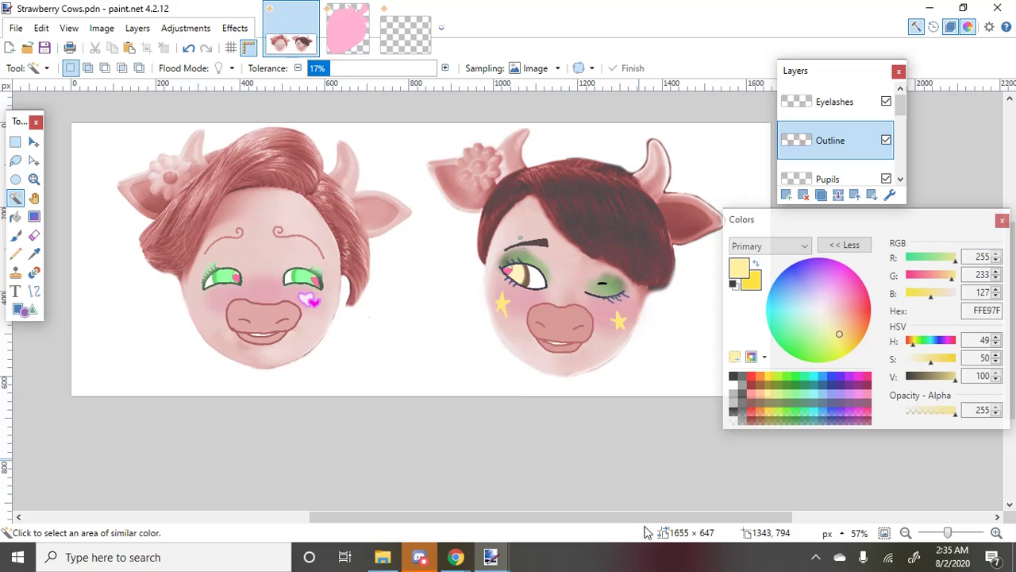
scroll(125, 164, up, 5)
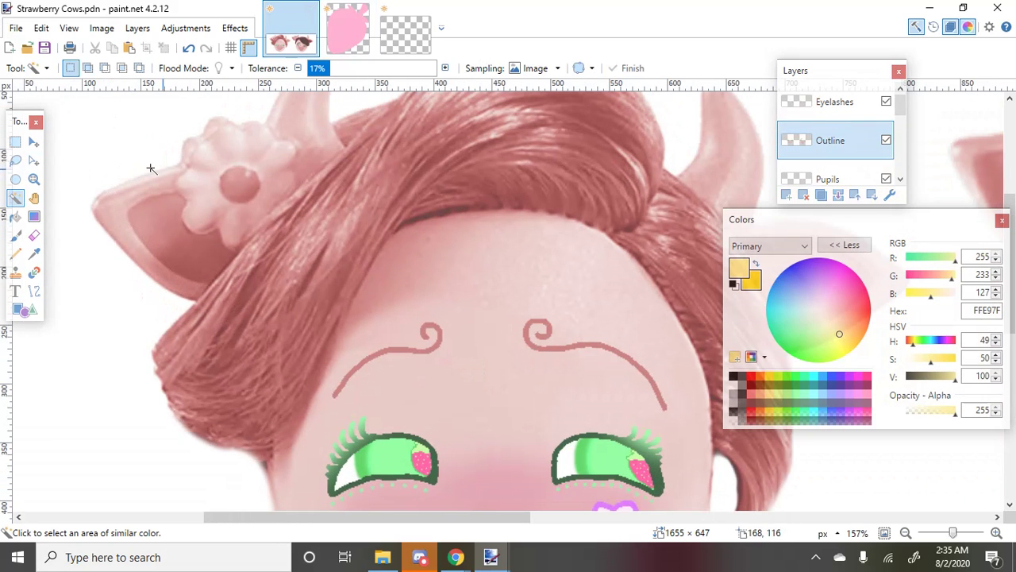
click(16, 141)
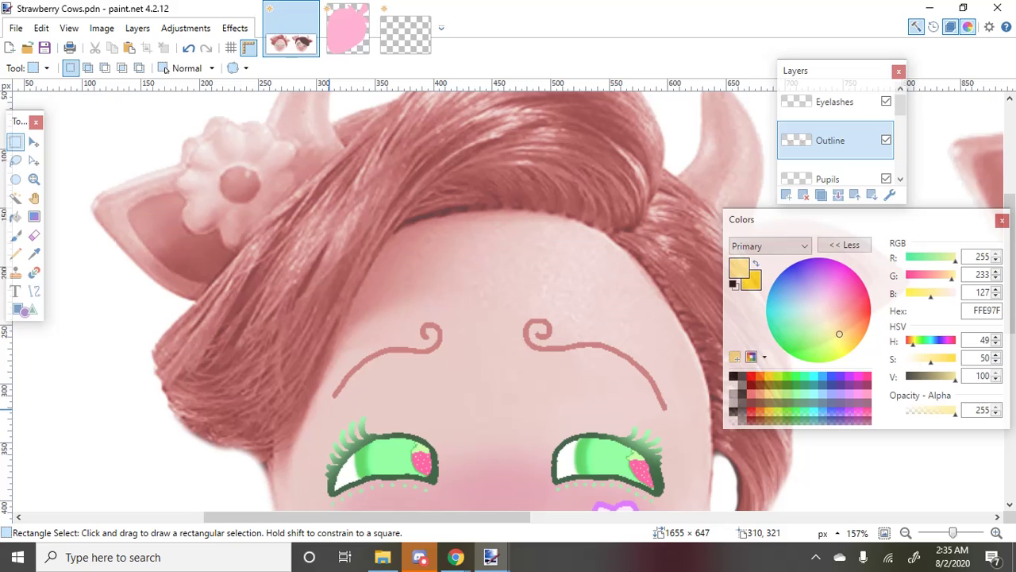
scroll(842, 151, down, 3)
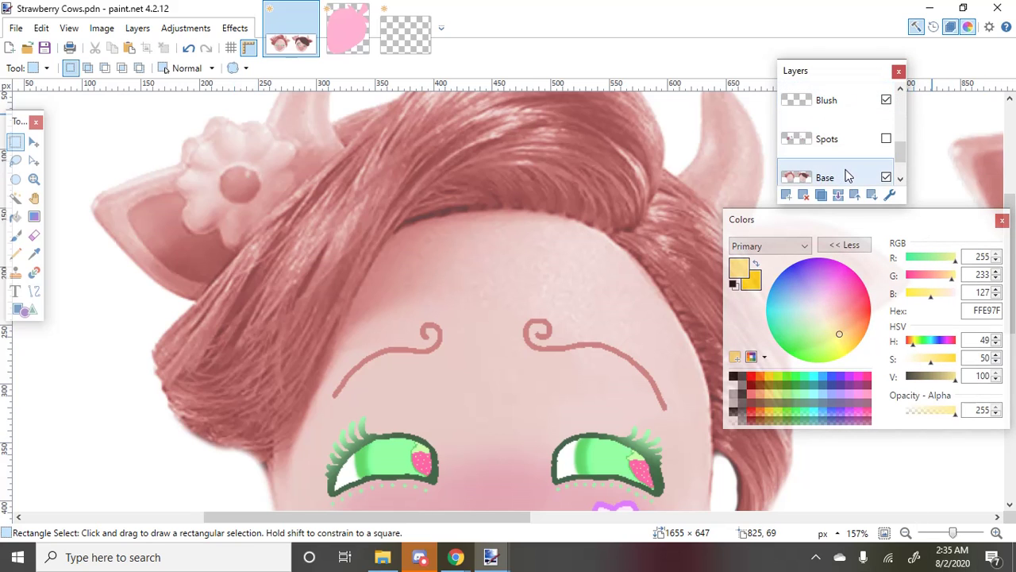
click(848, 173)
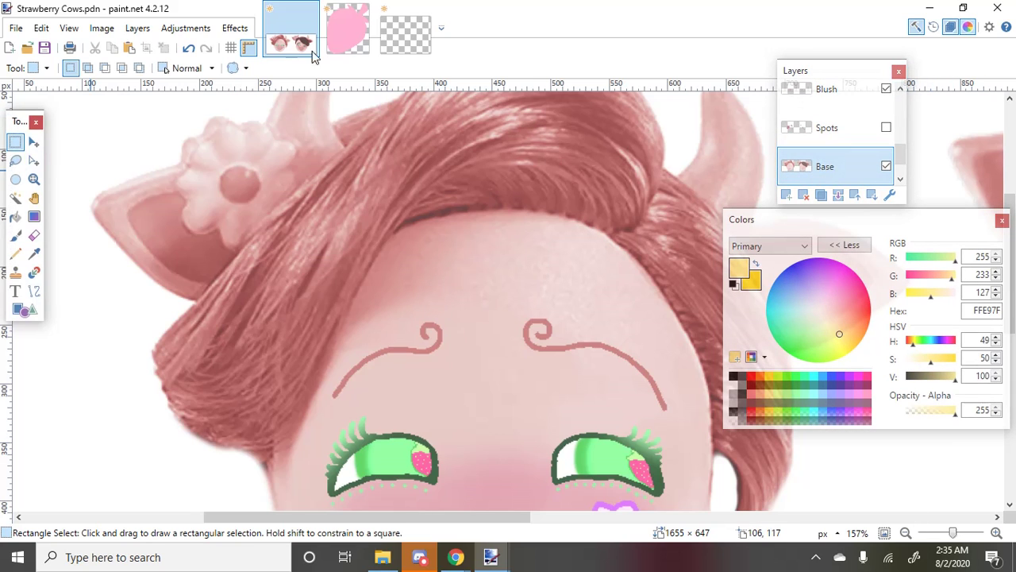
Select the red-haired cow's flower on the Base layer with a rectangle and add the dark-haired cow's flower to the selection
click(16, 197)
click(517, 68)
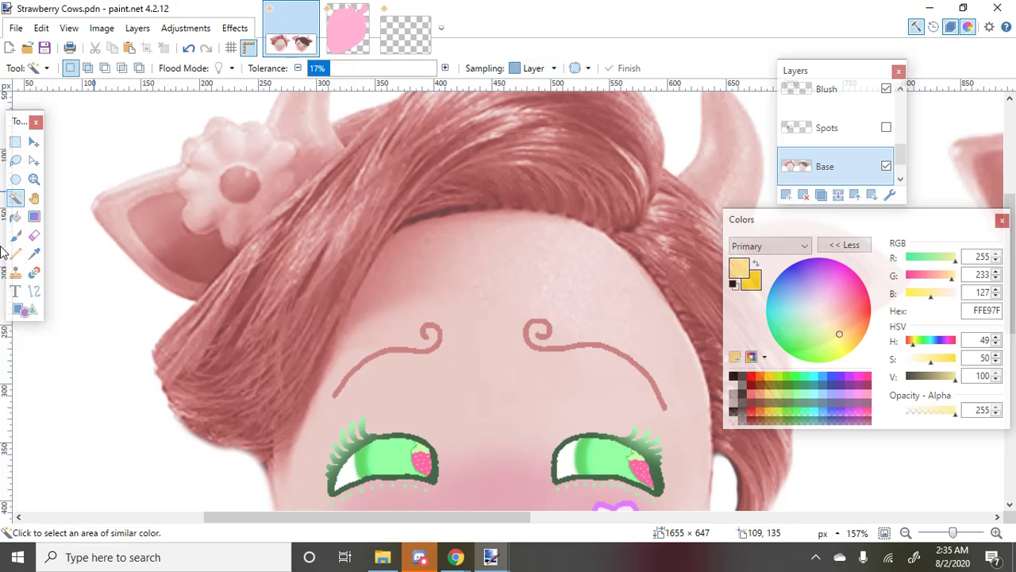
click(15, 141)
scroll(194, 255, up, 3)
drag(165, 173, 316, 316)
scroll(155, 234, down, 5)
scroll(410, 199, up, 4)
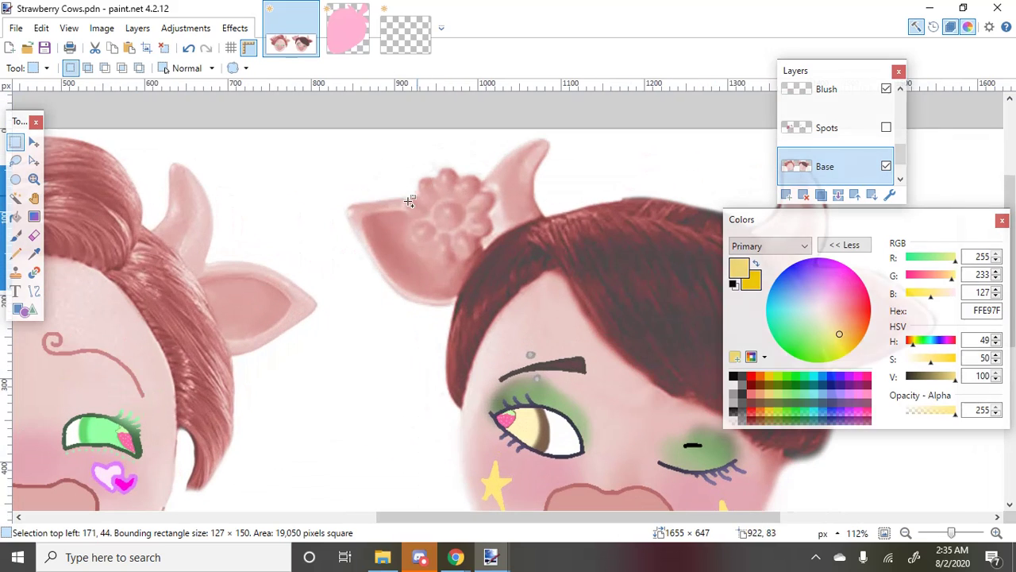
mouse_move(410, 146)
mouse_down()
mouse_move(529, 282)
mouse_move(503, 273)
mouse_move(402, 143)
mouse_move(505, 286)
mouse_up()
scroll(417, 276, down, 4)
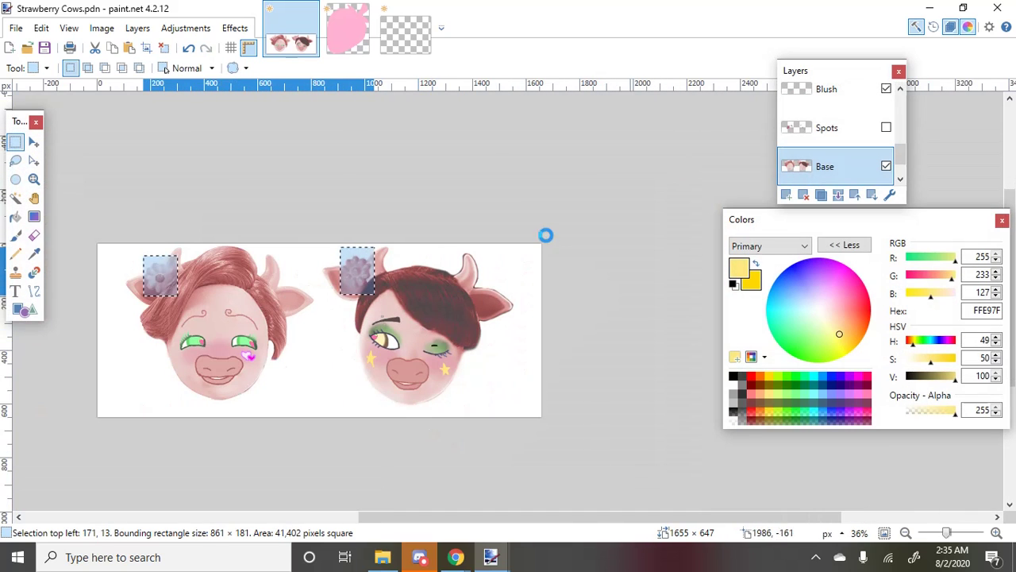
Copy the two selected flowers onto a new layer, name it Flower, and deselect
click(786, 194)
key(m)
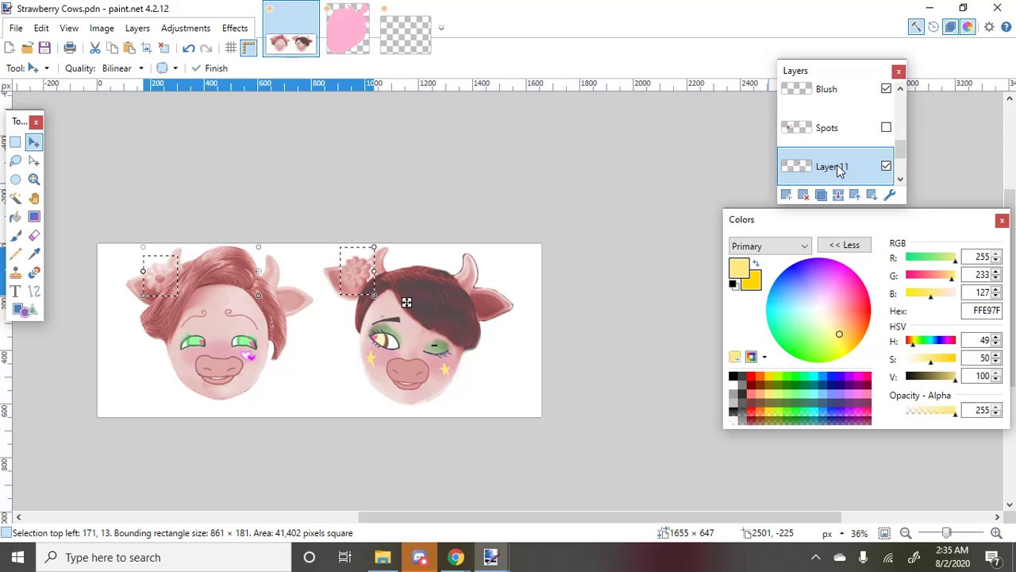
double_click(840, 169)
text(Flower)
key(Return)
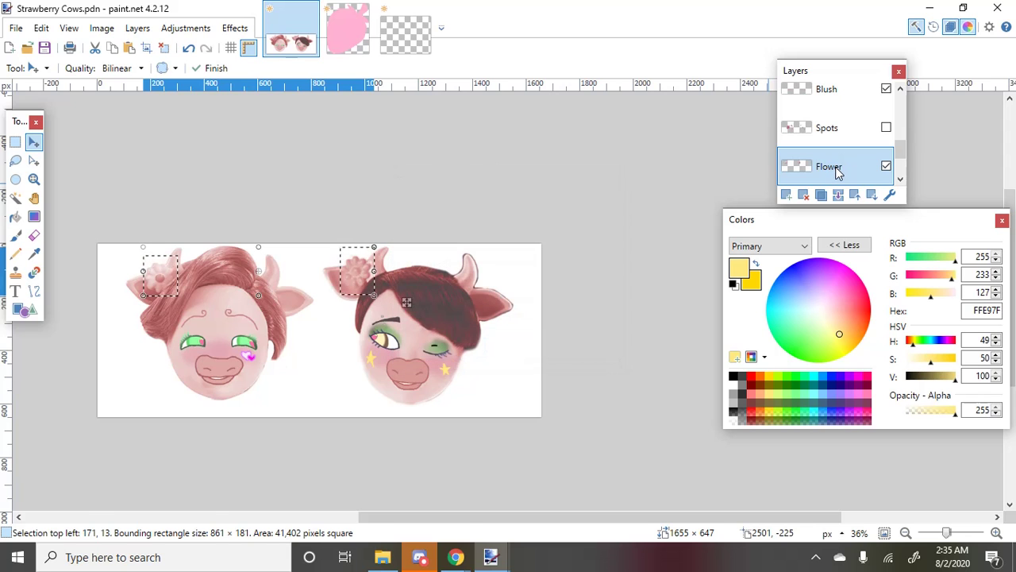
key(ctrl+d)
scroll(125, 291, up, 5)
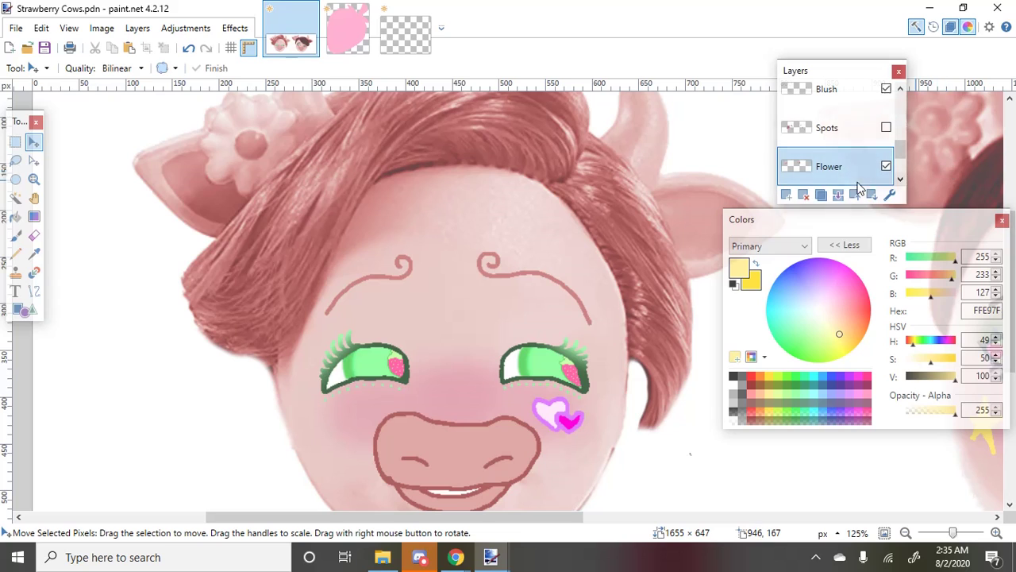
Set the Color Picker to sample the whole image and pick green C8FFA8 from the eye and pale pink EED8D6 from the flower
click(34, 254)
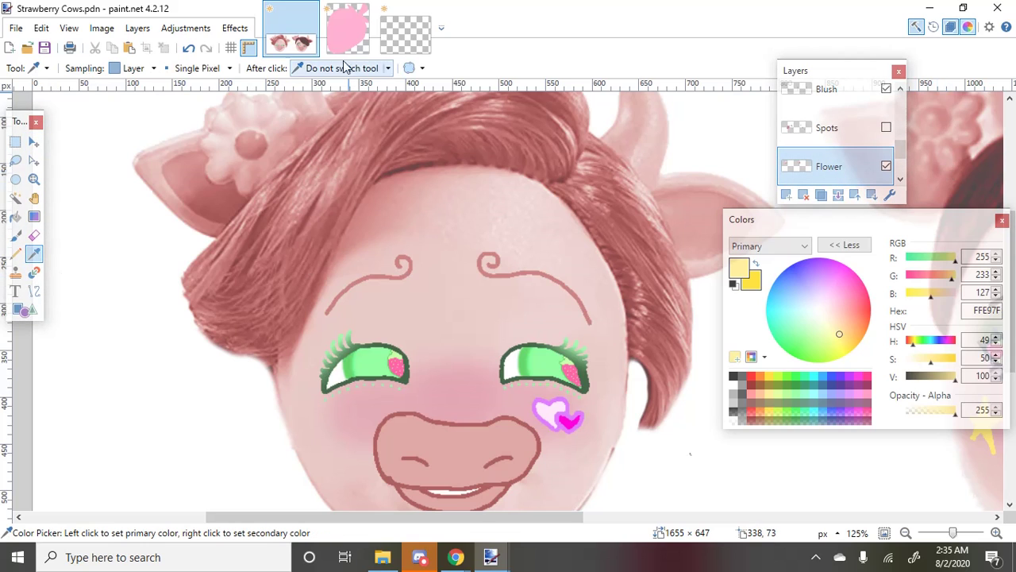
click(133, 67)
click(144, 94)
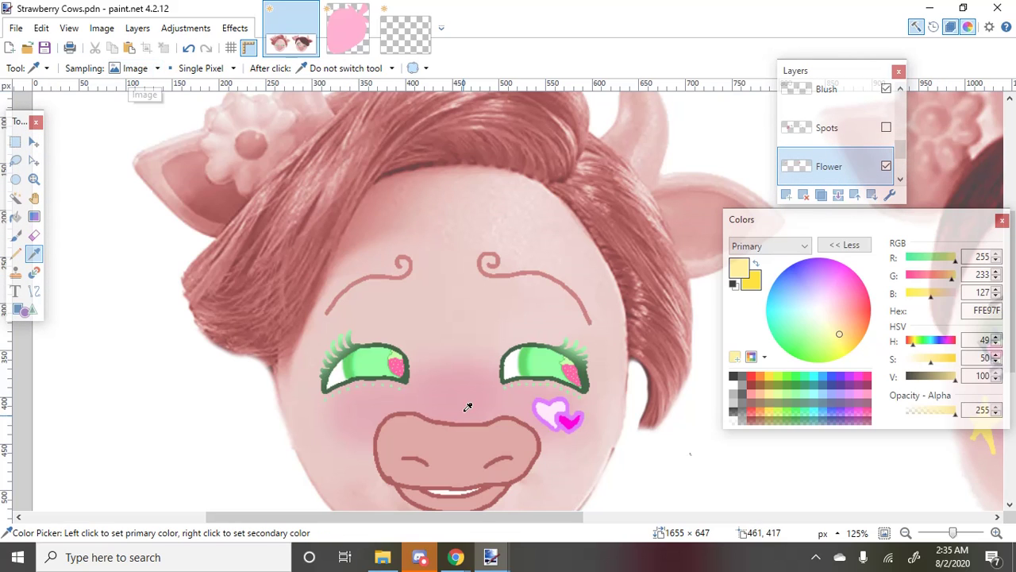
click(400, 351)
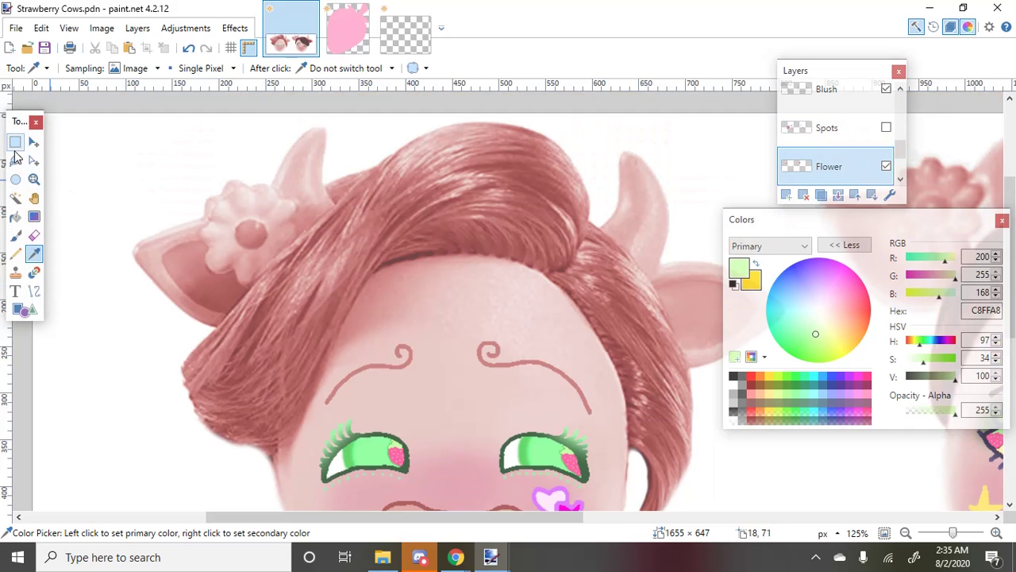
click(246, 196)
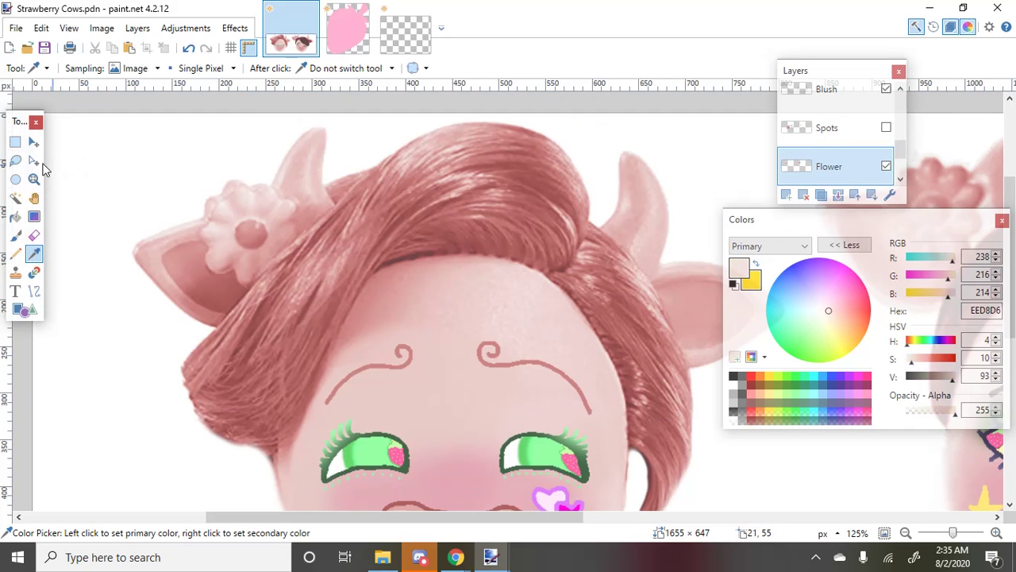
Select the area around the red-haired cow's flower and turn it green with hue 94, saturation 111 and lightness 3
click(15, 142)
drag(175, 154, 326, 299)
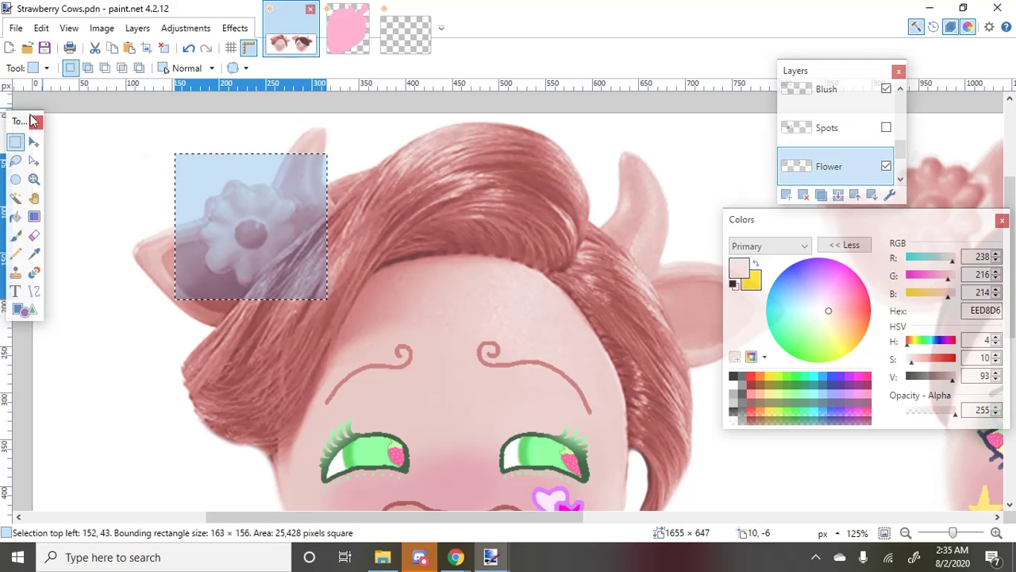
key(ctrl+shift+u)
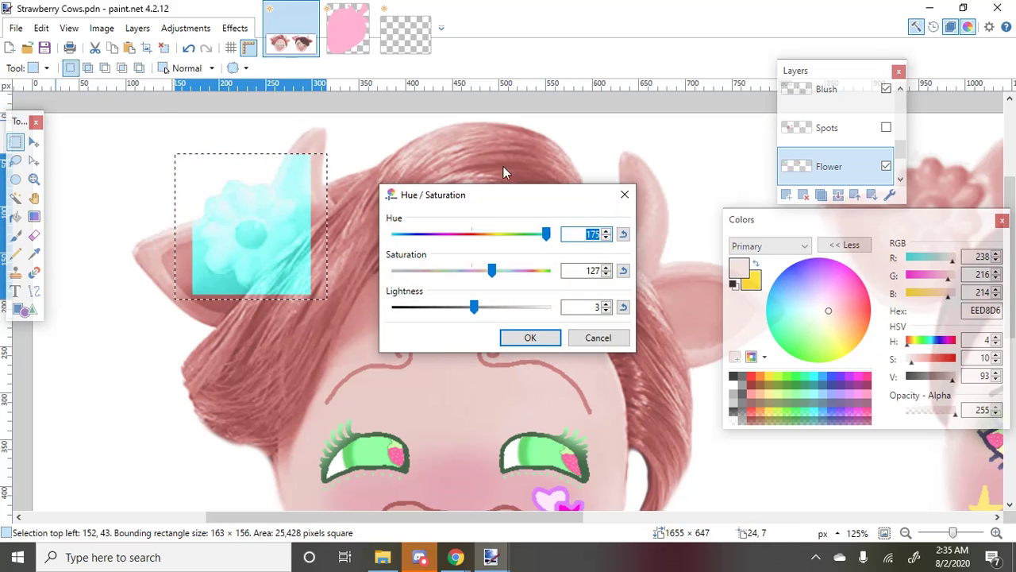
drag(545, 240, 480, 270)
click(524, 341)
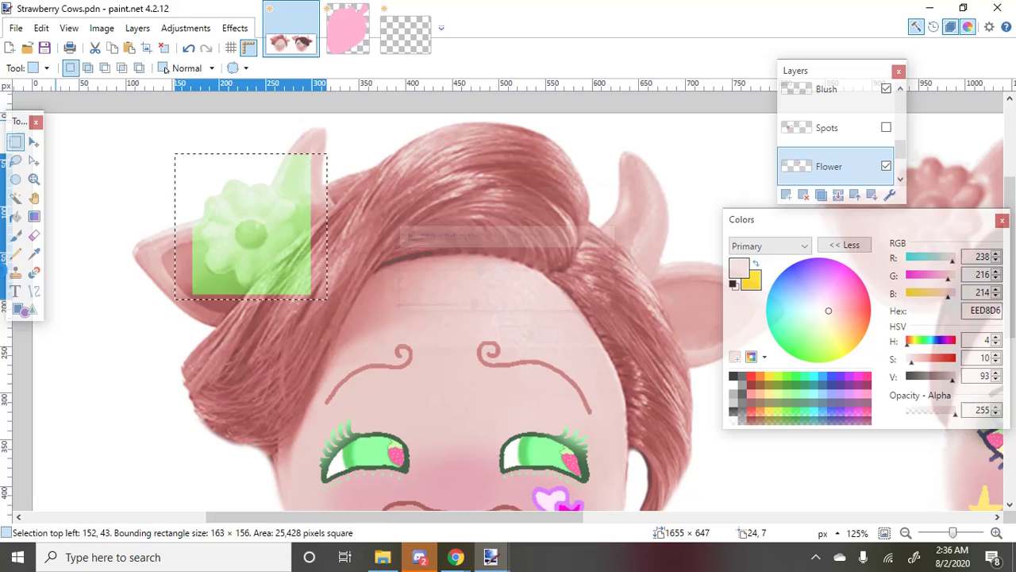
Sample pale green DFF4D0 from the recoloured petals as the primary colour and remove the selection
click(34, 253)
click(242, 193)
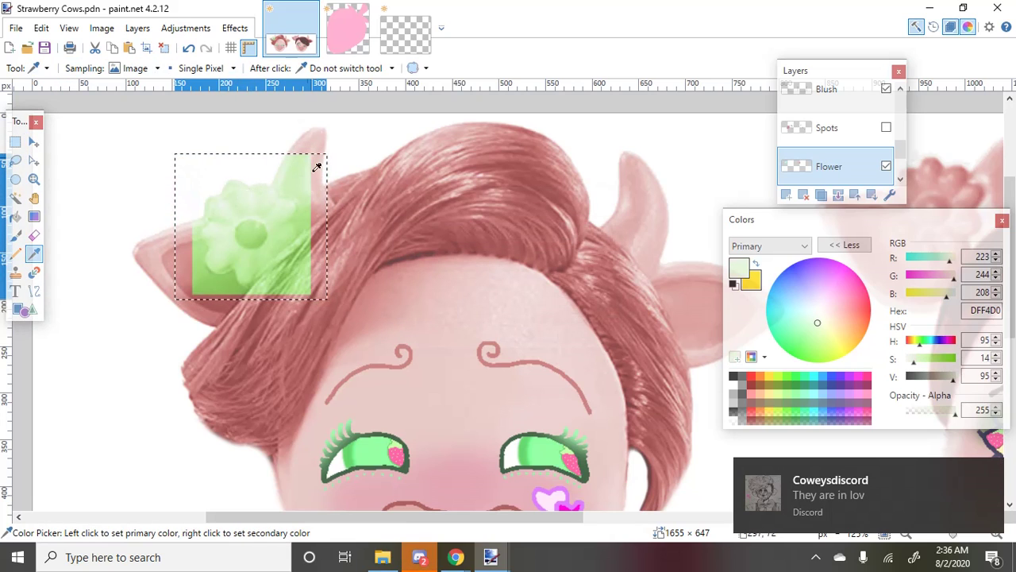
key(ctrl+d)
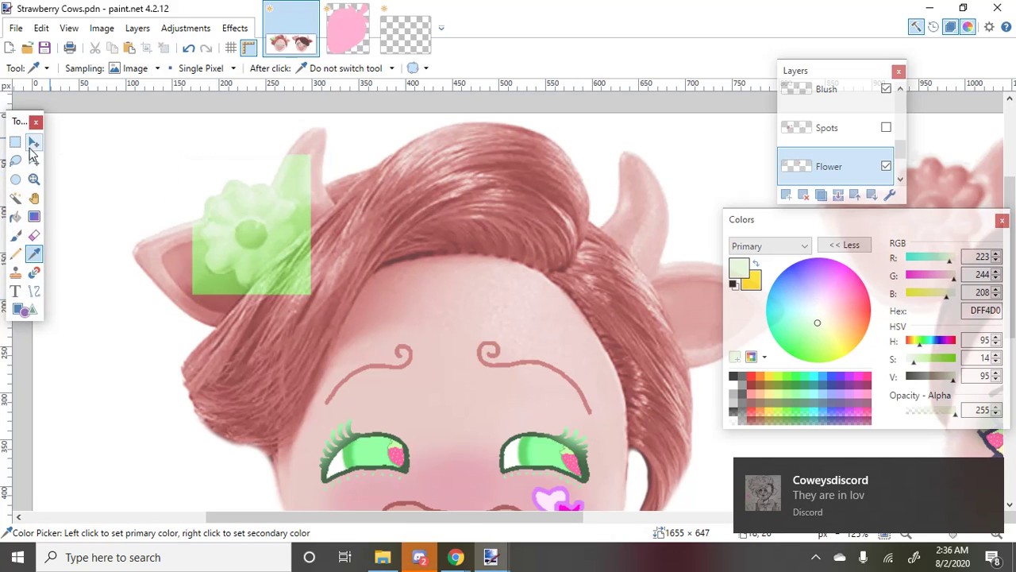
Try to turn the dark-haired cow's whole flower green with the same Hue / Saturation settings and ready the Eraser
click(18, 143)
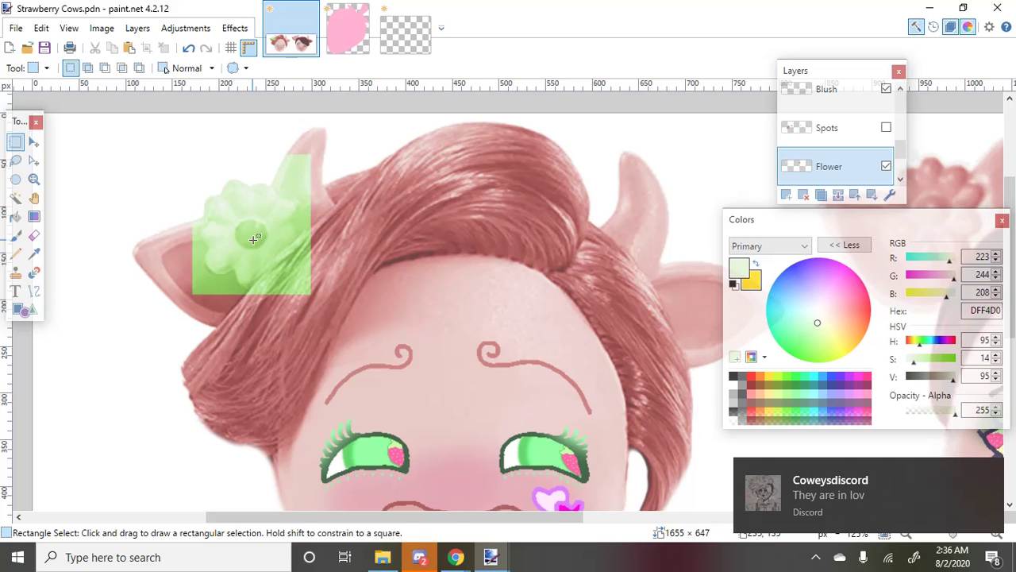
scroll(254, 238, down, 4)
scroll(498, 216, up, 4)
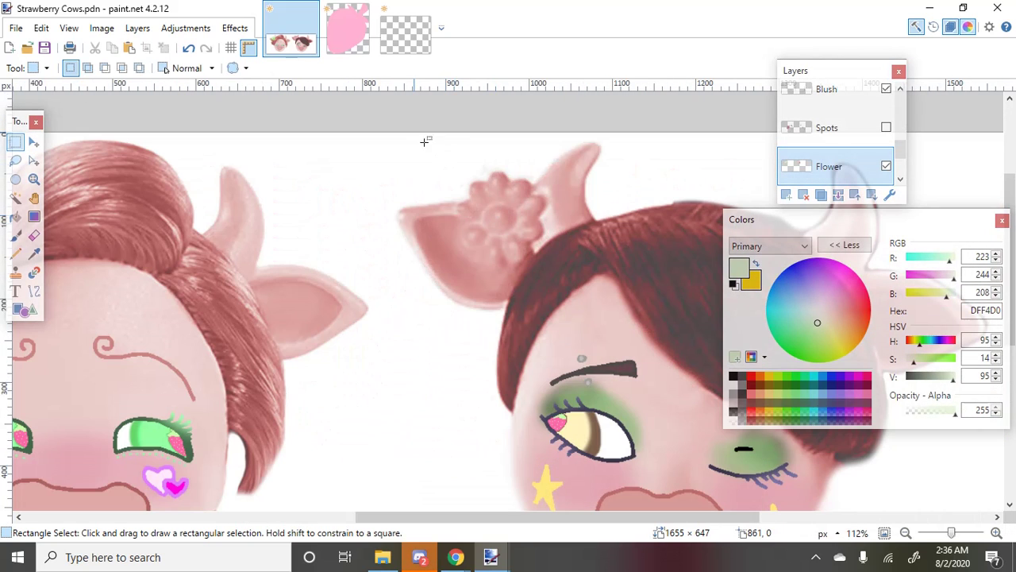
drag(415, 132, 603, 305)
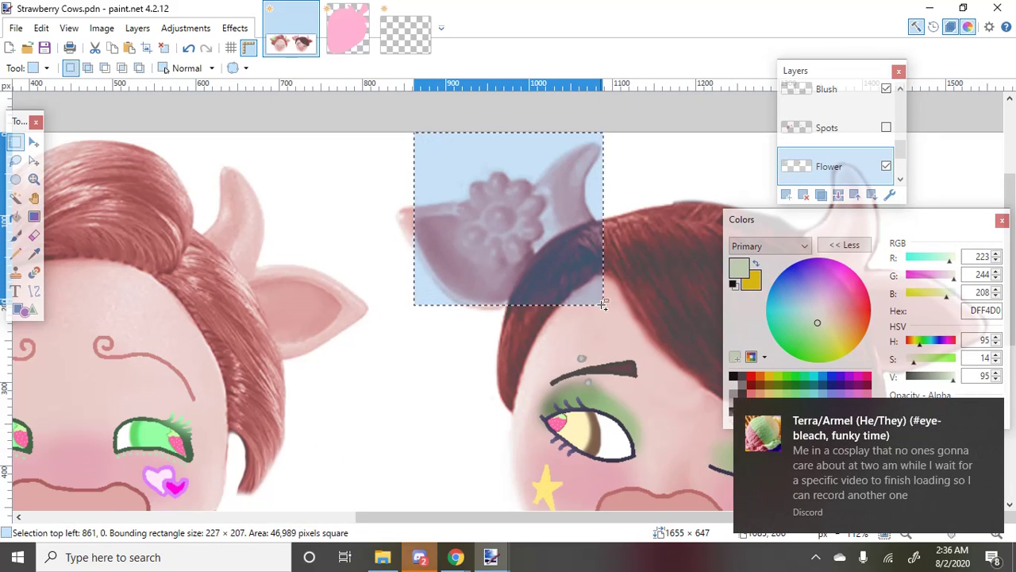
key(ctrl+shift+u)
click(530, 337)
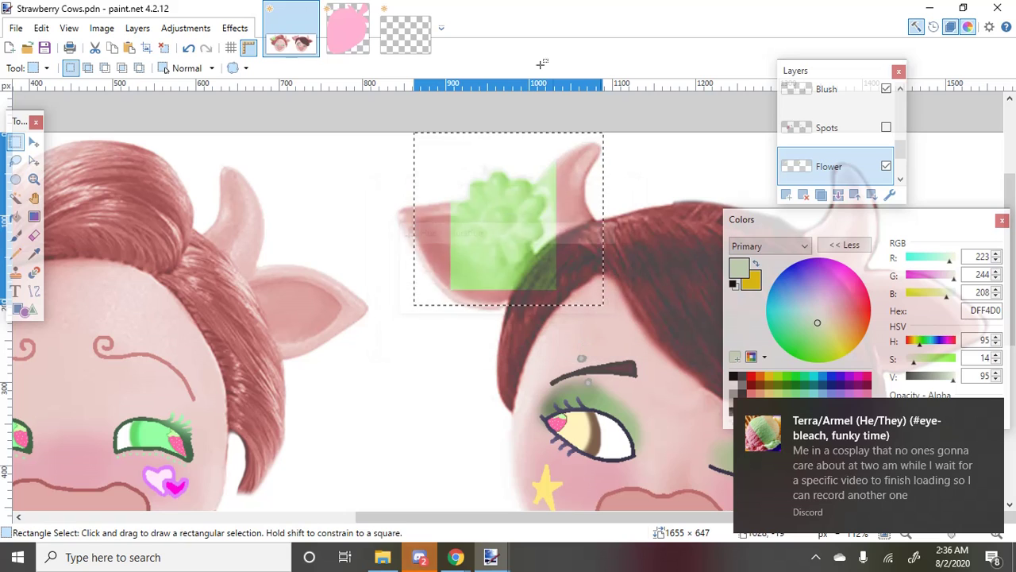
click(35, 236)
scroll(522, 227, down, 3)
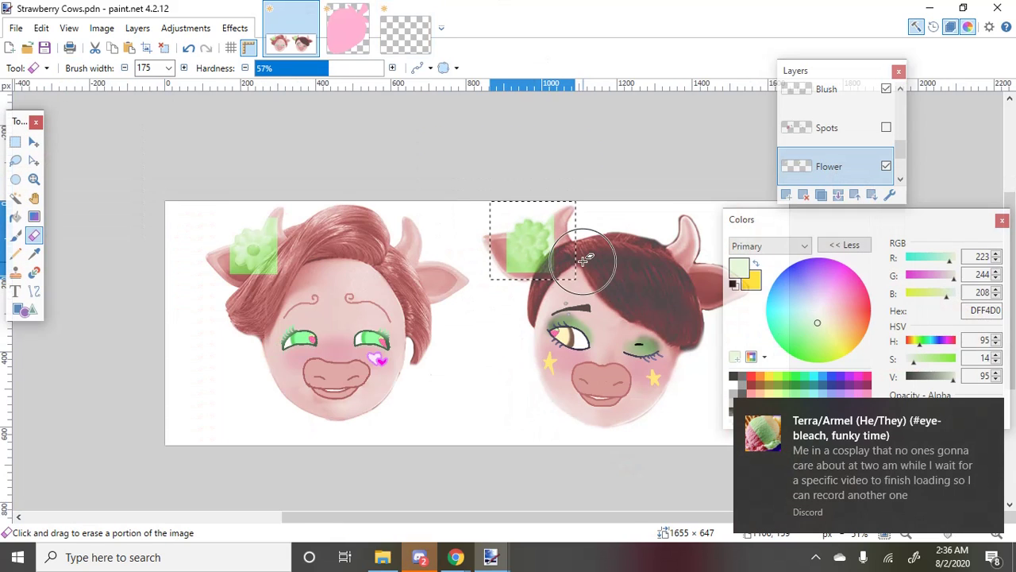
scroll(624, 213, up, 3)
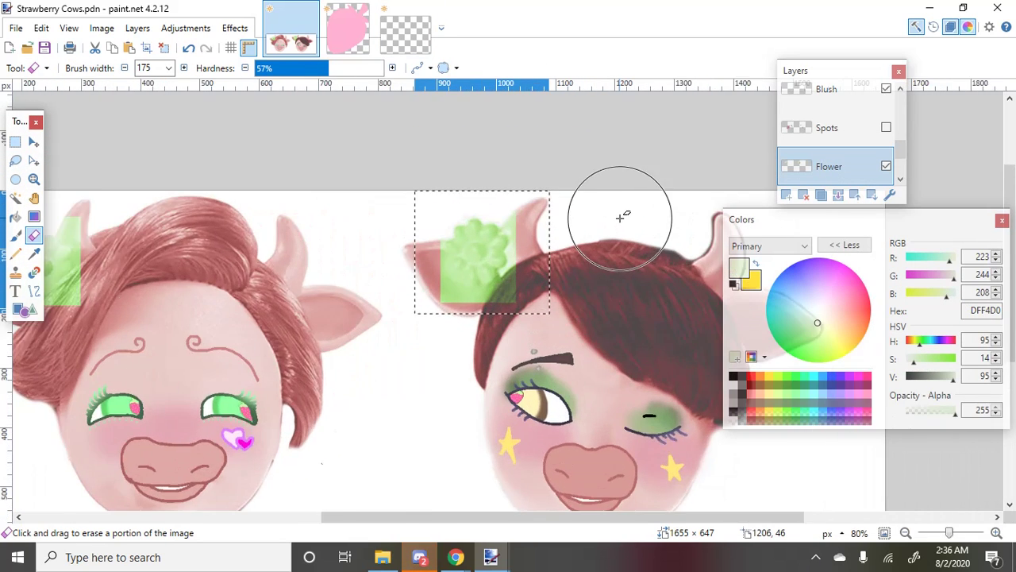
Select only the centre of the dark-haired cow's flower with a rectangle of about 54 × 55 pixels
click(15, 142)
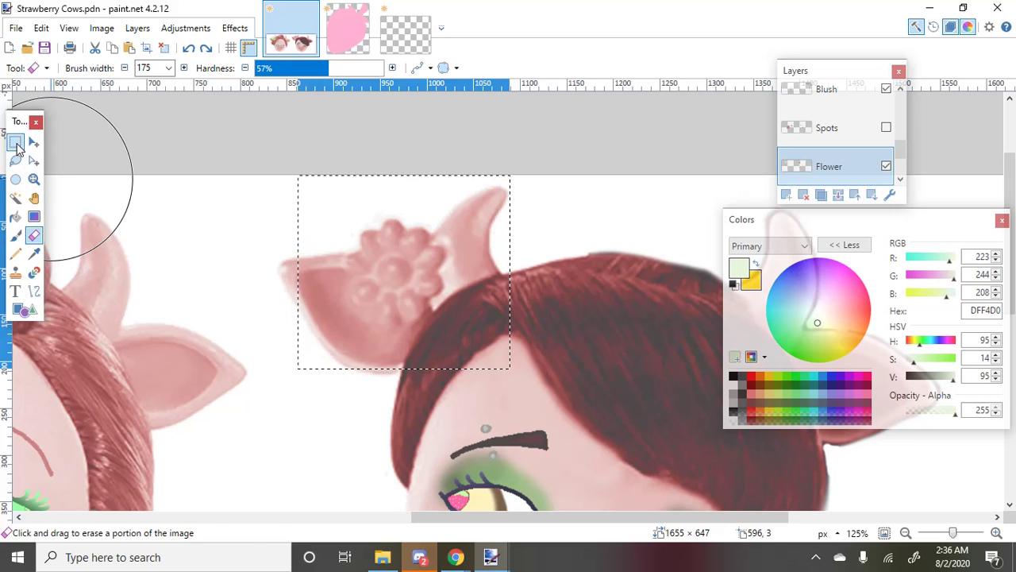
scroll(362, 258, up, 2)
drag(385, 248, 447, 303)
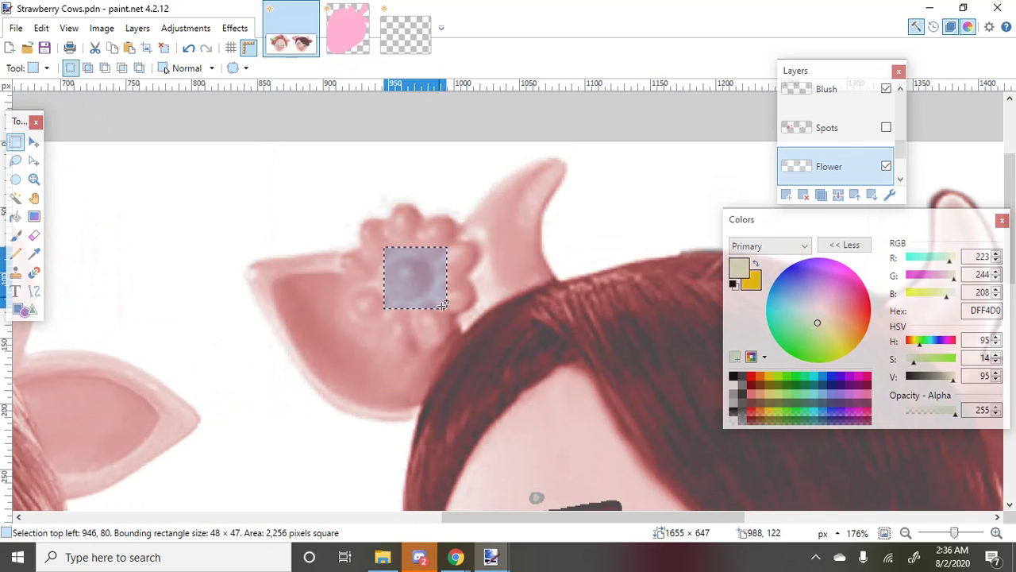
click(442, 304)
drag(373, 235, 447, 308)
click(447, 308)
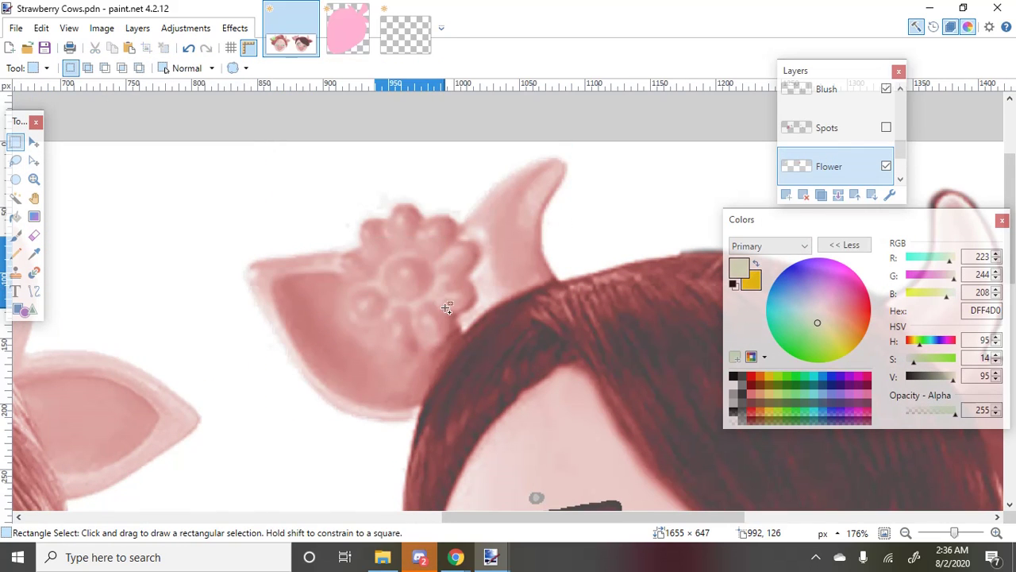
drag(229, 116, 631, 458)
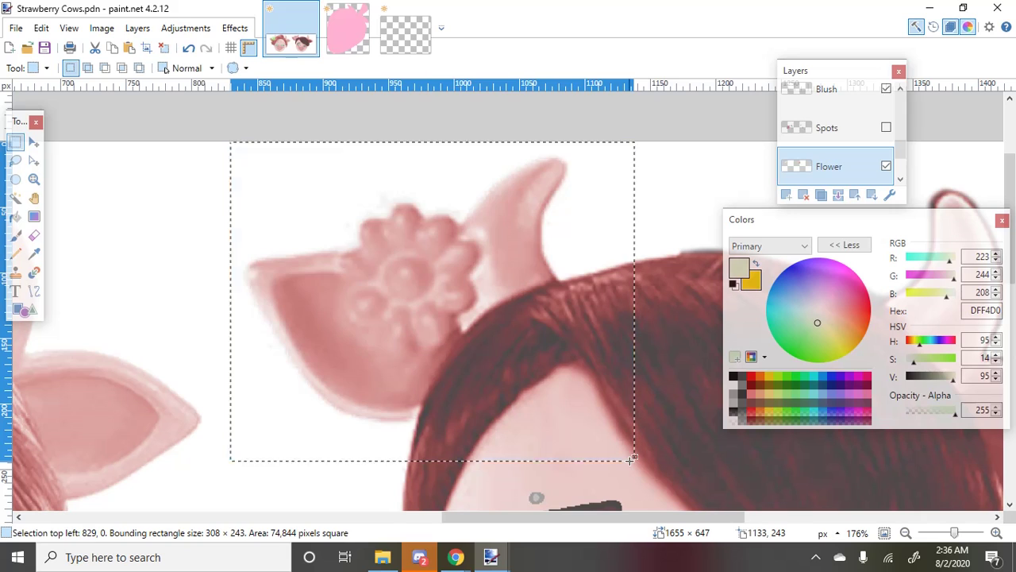
key(ctrl+z)
key(ctrl+z)
Turn the selected flower centre green with hue 94, saturation 111 and lightness 3, then deselect
key(m)
key(ctrl+shift+u)
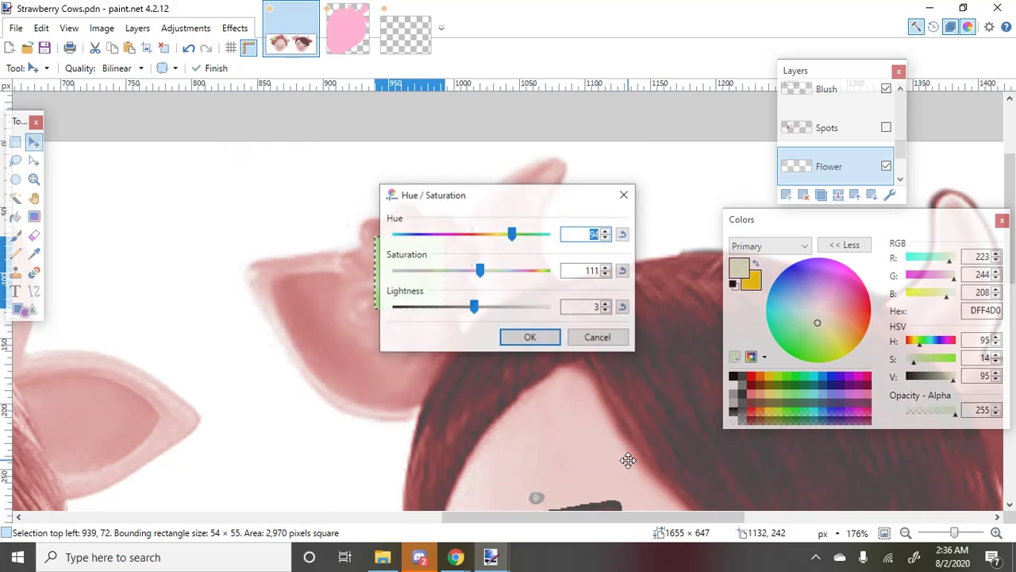
key(Return)
key(ctrl+d)
Erase the green surplus around the centre of the dark-haired cow's flower with a 65-pixel eraser
click(35, 234)
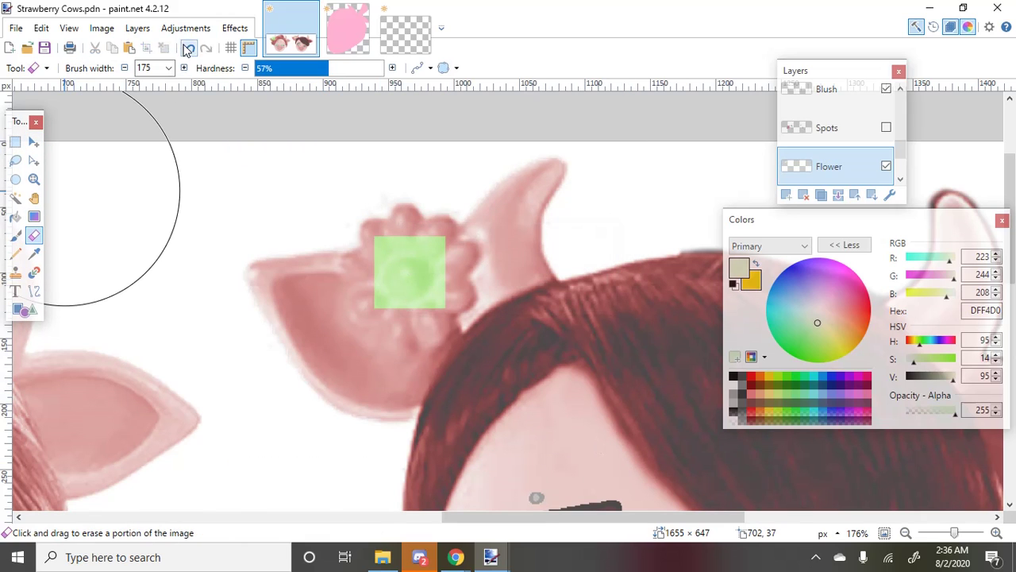
click(169, 67)
click(170, 104)
scroll(397, 297, up, 3)
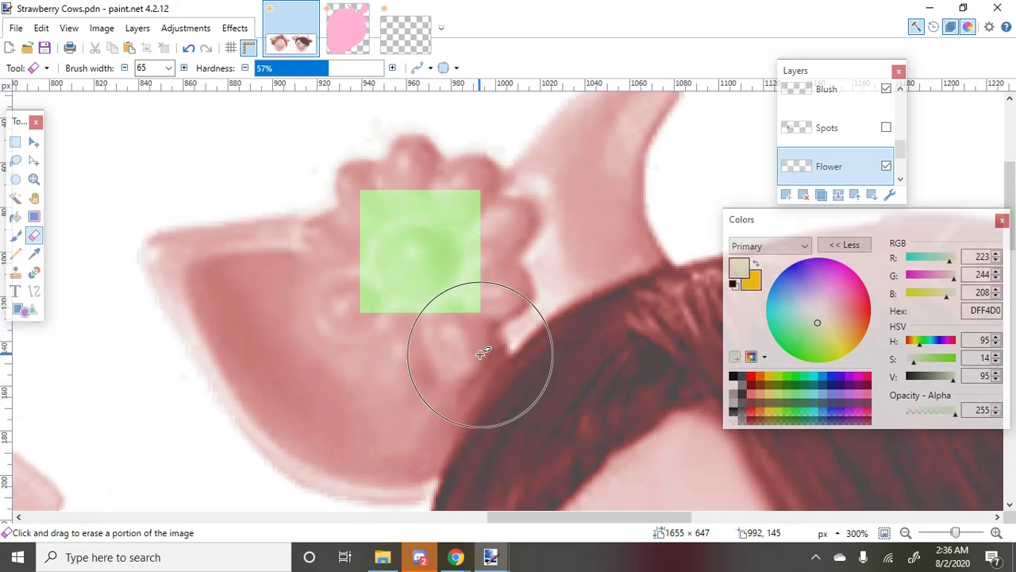
mouse_move(529, 199)
mouse_down()
mouse_move(495, 170)
mouse_move(383, 158)
mouse_move(418, 154)
mouse_move(397, 135)
mouse_move(333, 146)
mouse_move(308, 217)
mouse_move(302, 322)
mouse_move(300, 216)
mouse_move(359, 150)
mouse_move(387, 142)
mouse_move(291, 307)
mouse_move(302, 291)
mouse_move(302, 309)
mouse_move(368, 377)
mouse_move(420, 383)
mouse_move(359, 379)
mouse_up()
scroll(574, 357, down, 8)
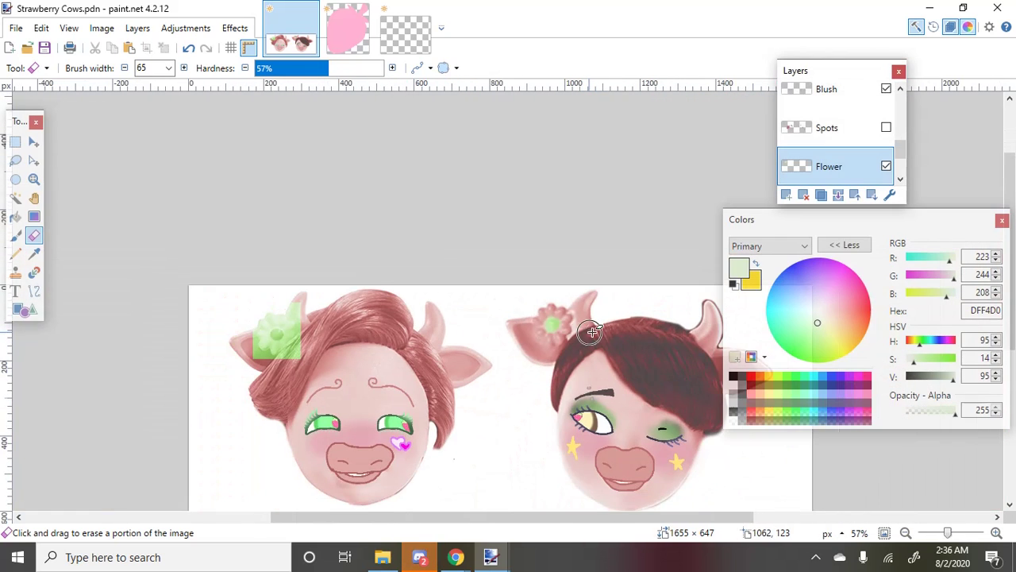
Erase the green from the round centre of the red-haired cow's flower with a 25-pixel eraser
scroll(227, 356, up, 6)
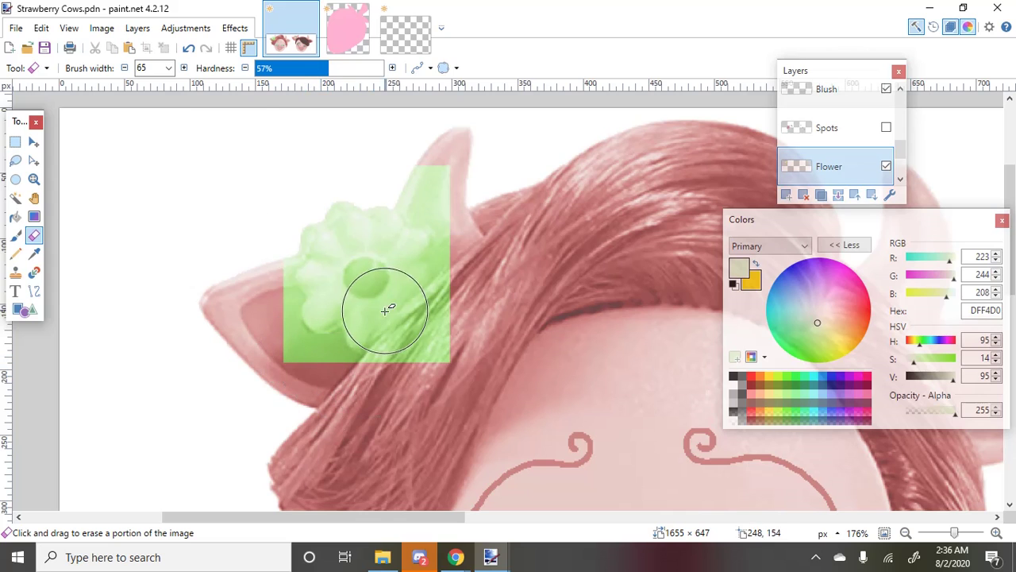
click(168, 68)
click(152, 102)
scroll(350, 262, up, 2)
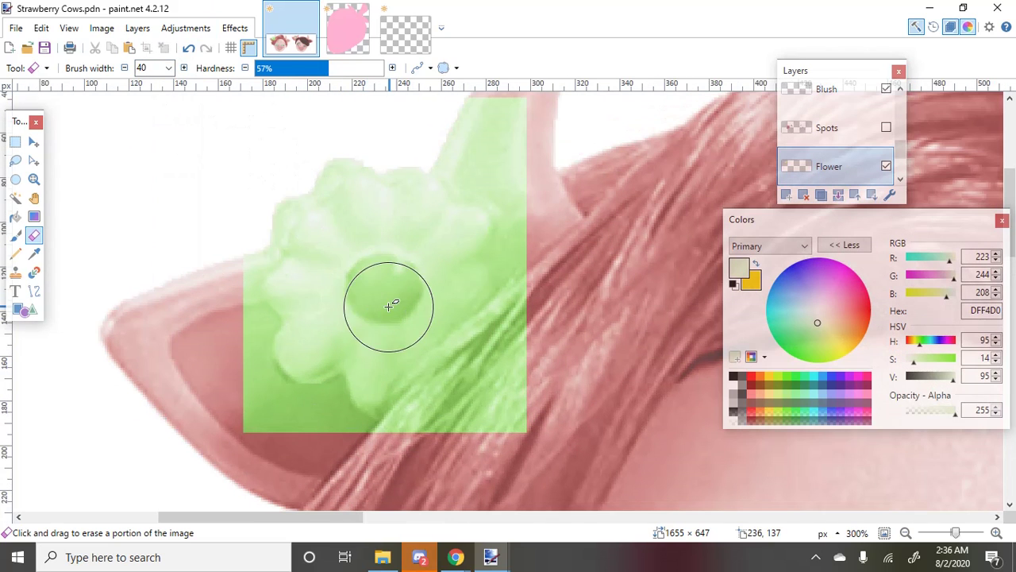
click(167, 68)
click(163, 106)
scroll(408, 283, up, 1)
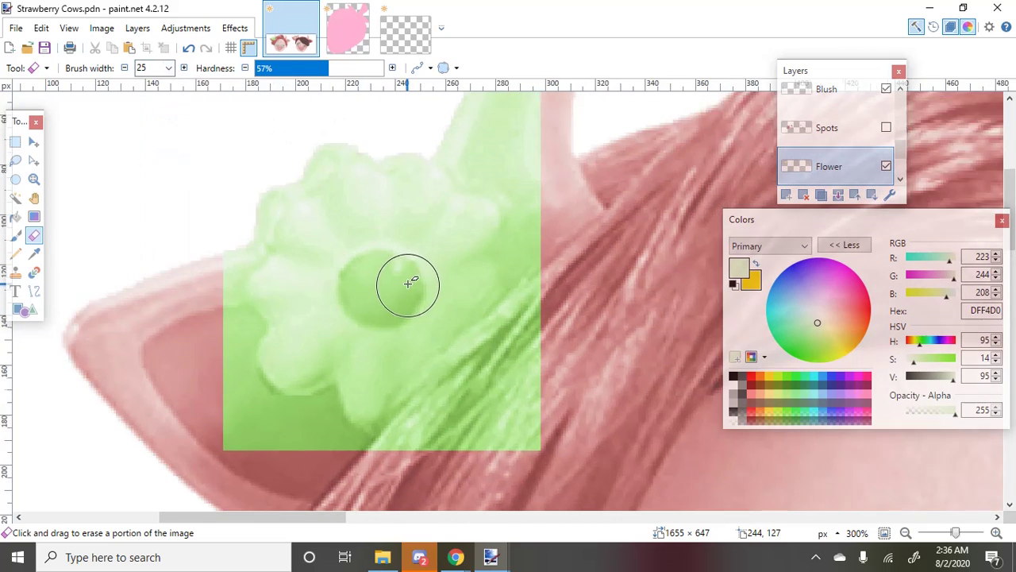
click(377, 287)
mouse_move(376, 286)
mouse_down()
mouse_move(362, 292)
mouse_move(389, 290)
mouse_move(371, 274)
mouse_move(381, 301)
mouse_up()
scroll(386, 313, down, 2)
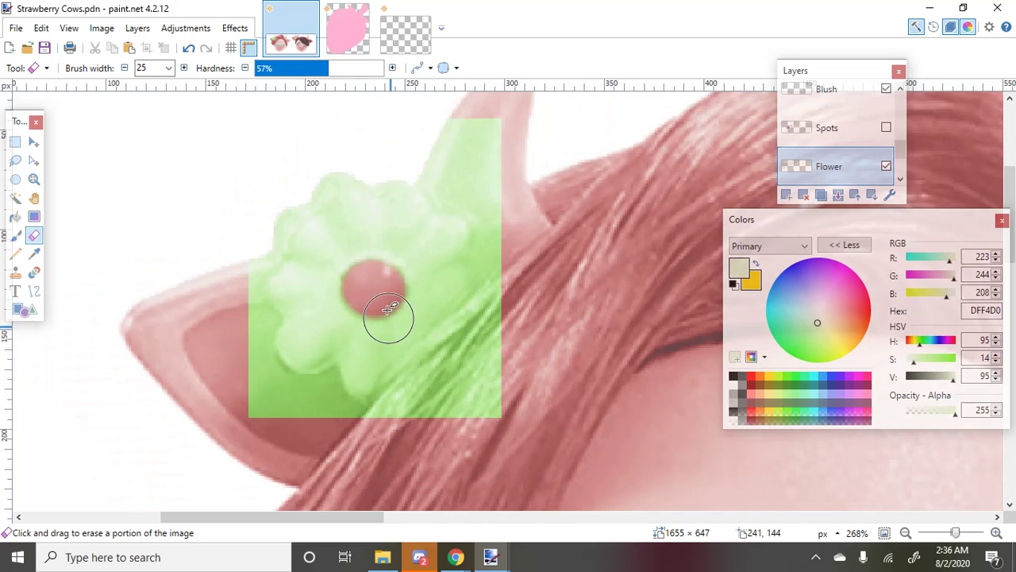
Erase the green surplus around the petals of the red-haired cow's flower with the 25-pixel eraser
scroll(415, 402, up, 2)
mouse_move(340, 390)
mouse_down()
mouse_move(524, 211)
mouse_move(480, 374)
mouse_move(505, 319)
mouse_move(495, 396)
mouse_move(428, 336)
mouse_move(393, 442)
mouse_up()
scroll(393, 442, up, 2)
mouse_move(515, 385)
mouse_down()
mouse_move(526, 390)
mouse_move(507, 337)
mouse_move(509, 275)
mouse_move(479, 231)
mouse_move(452, 225)
mouse_move(426, 199)
mouse_move(519, 193)
mouse_up()
scroll(524, 211, down, 3)
scroll(362, 431, up, 4)
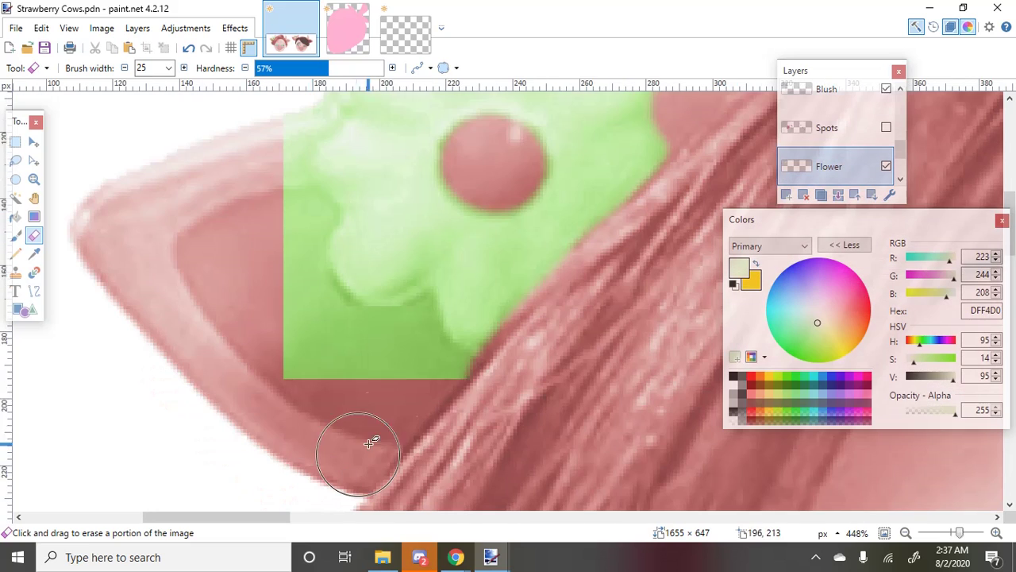
mouse_move(452, 392)
mouse_down()
mouse_move(392, 341)
mouse_move(350, 364)
mouse_move(297, 345)
mouse_move(331, 337)
mouse_move(268, 268)
mouse_move(272, 220)
mouse_up()
Clean the remaining green from the ear-side edge of the red-haired cow's flower with a 12-pixel eraser
click(168, 68)
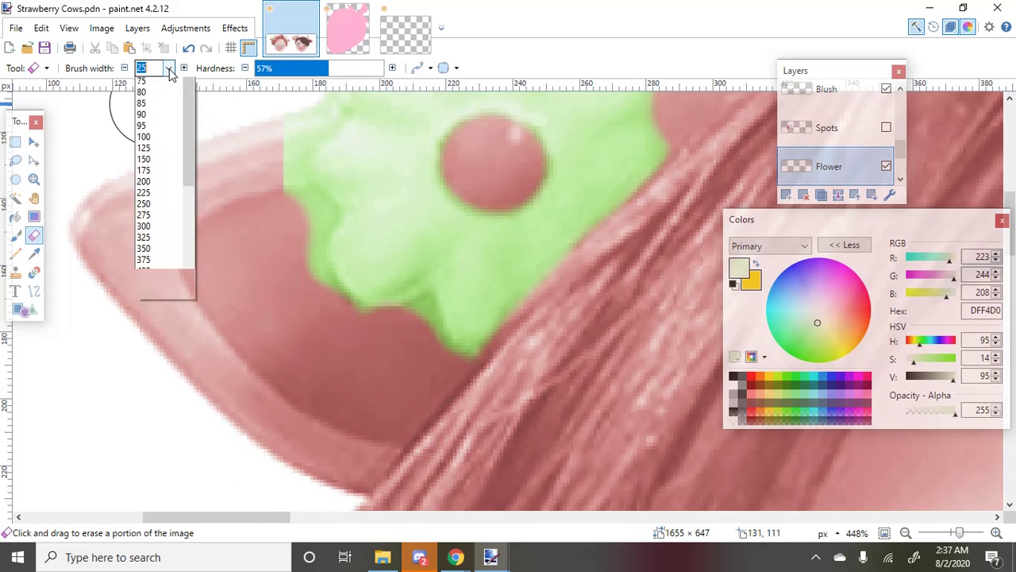
click(161, 95)
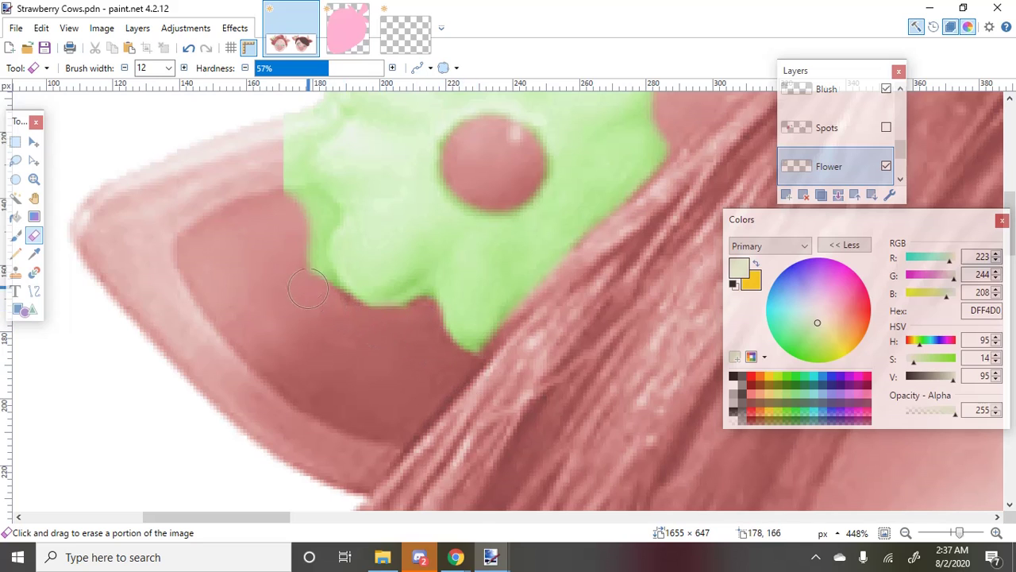
mouse_move(311, 279)
mouse_down()
mouse_move(298, 225)
mouse_move(316, 217)
mouse_move(288, 208)
mouse_up()
scroll(285, 311, up, 3)
mouse_move(286, 312)
mouse_down()
mouse_move(297, 285)
mouse_move(277, 240)
mouse_move(300, 208)
mouse_up()
scroll(309, 198, down, 6)
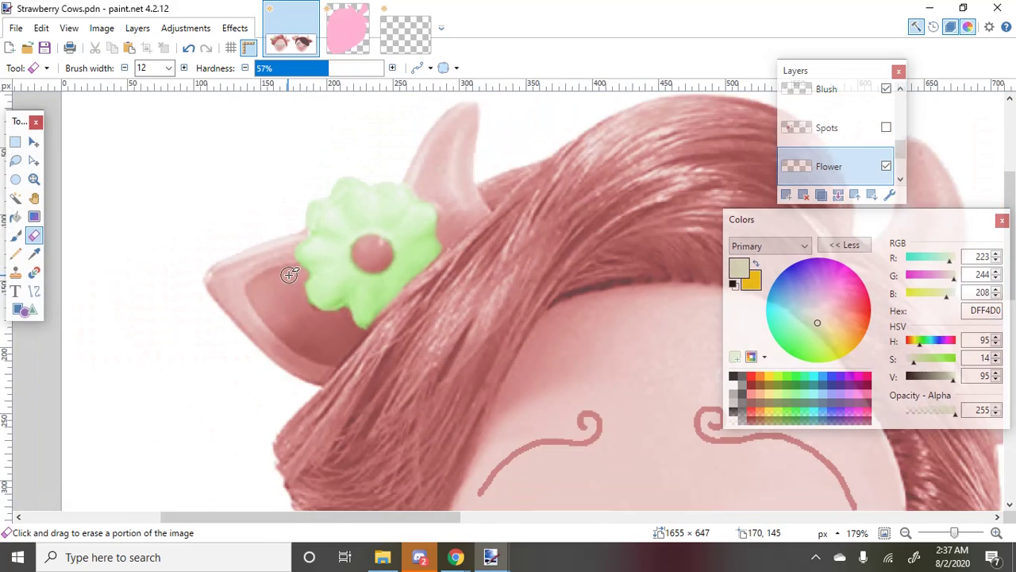
scroll(288, 272, up, 3)
scroll(272, 227, down, 3)
scroll(229, 263, down, 5)
scroll(537, 465, up, 2)
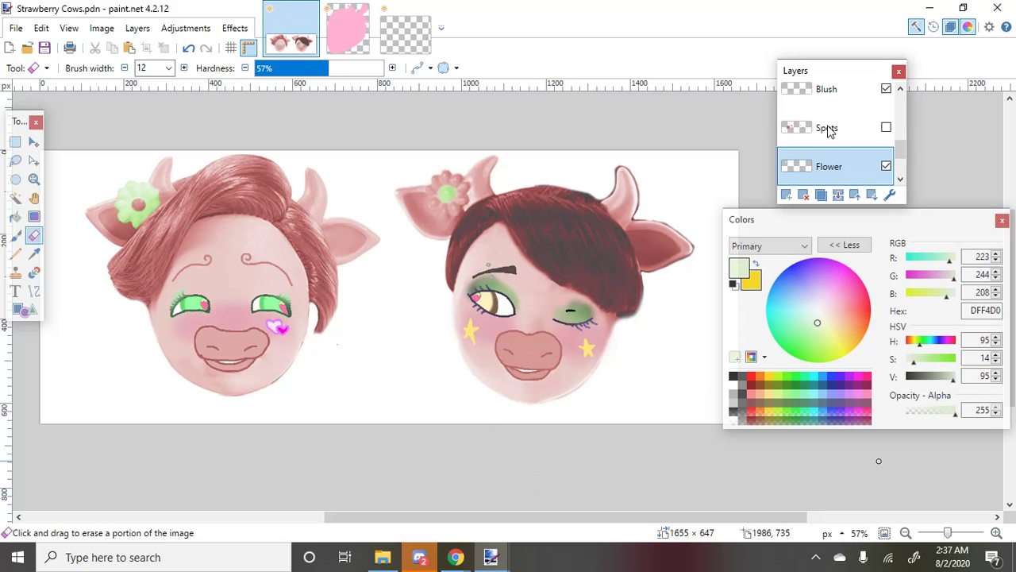
On the Outline layer, sample the black dash on the dark-haired cow's closed eyelid and select it with the Magic Wand
scroll(832, 142, down, 2)
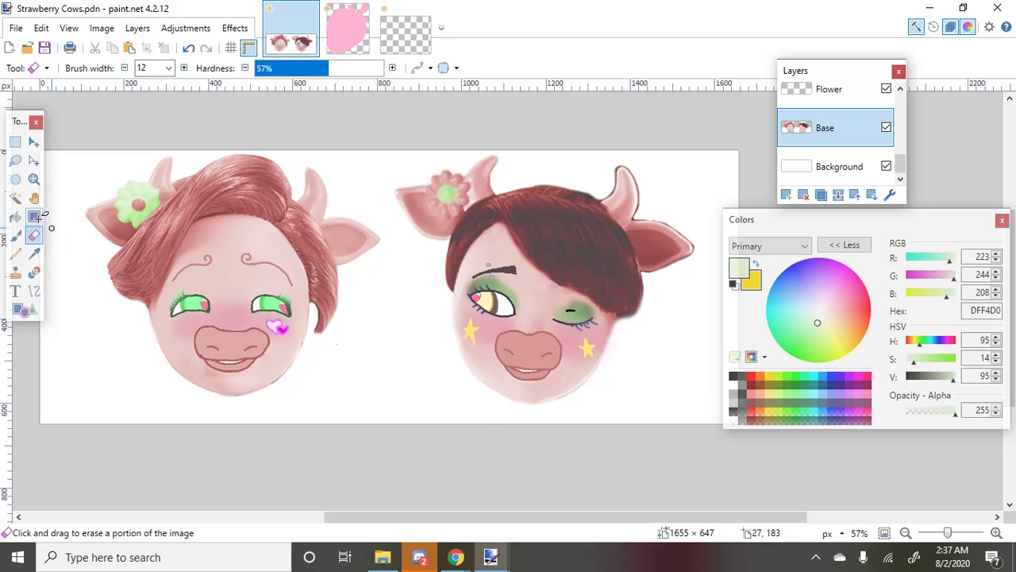
scroll(797, 142, up, 2)
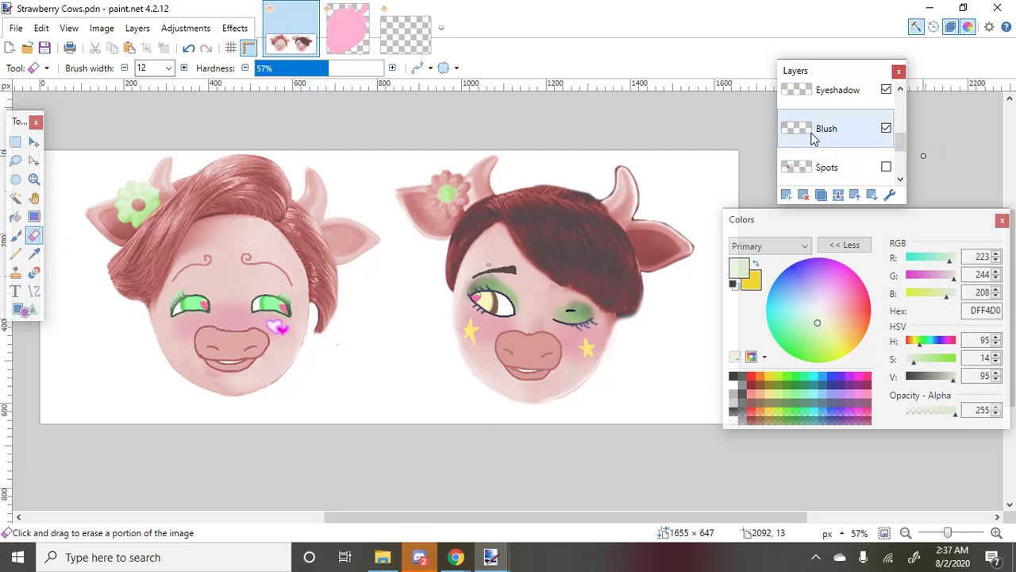
scroll(826, 151, up, 2)
click(829, 141)
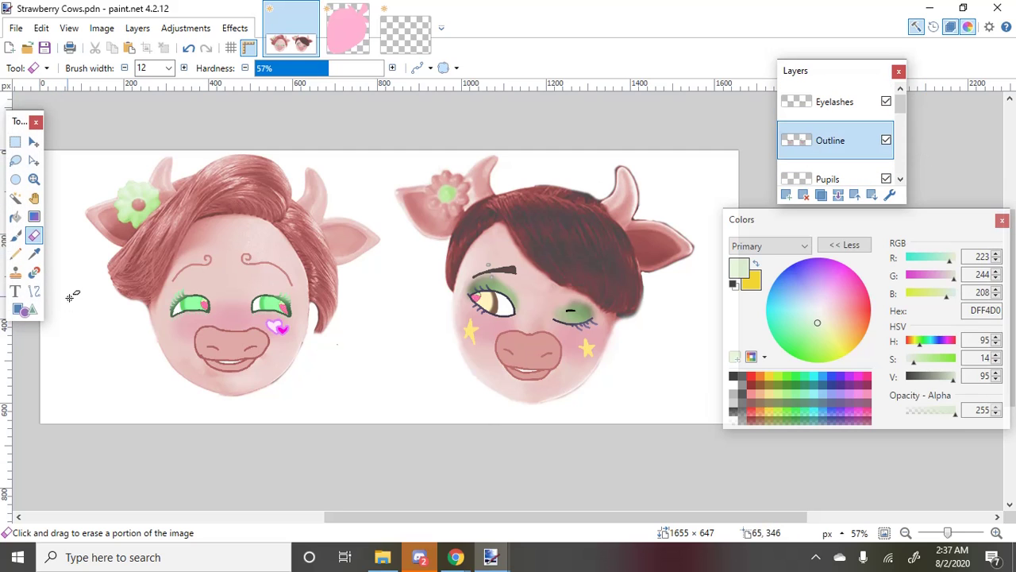
click(35, 254)
scroll(569, 318, up, 6)
click(567, 325)
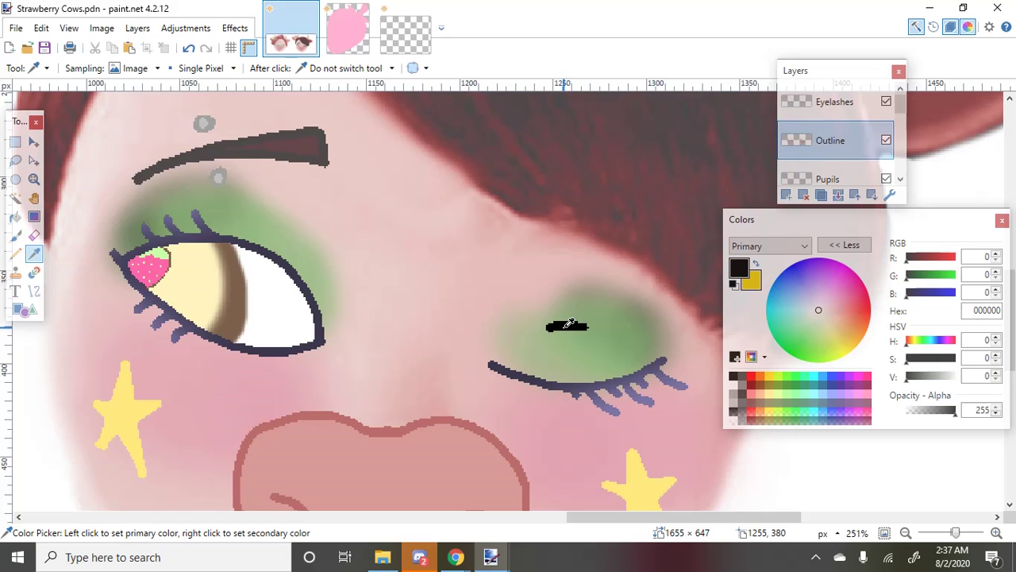
click(15, 198)
click(567, 326)
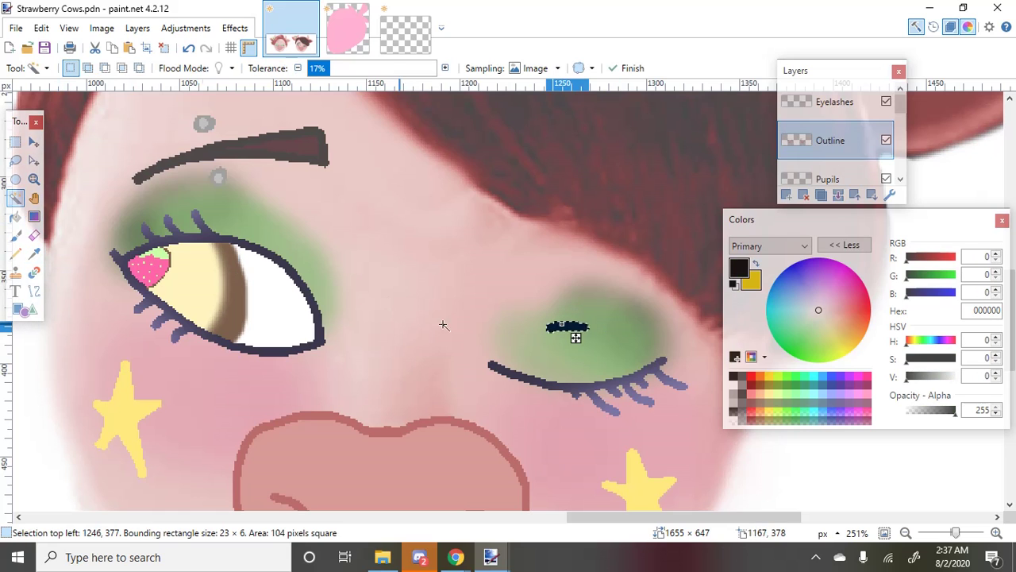
Try filling the selected eyelid dash with the skin pink D38F8F sampled from the cheek edge, and undo the fill
click(34, 254)
scroll(352, 245, down, 2)
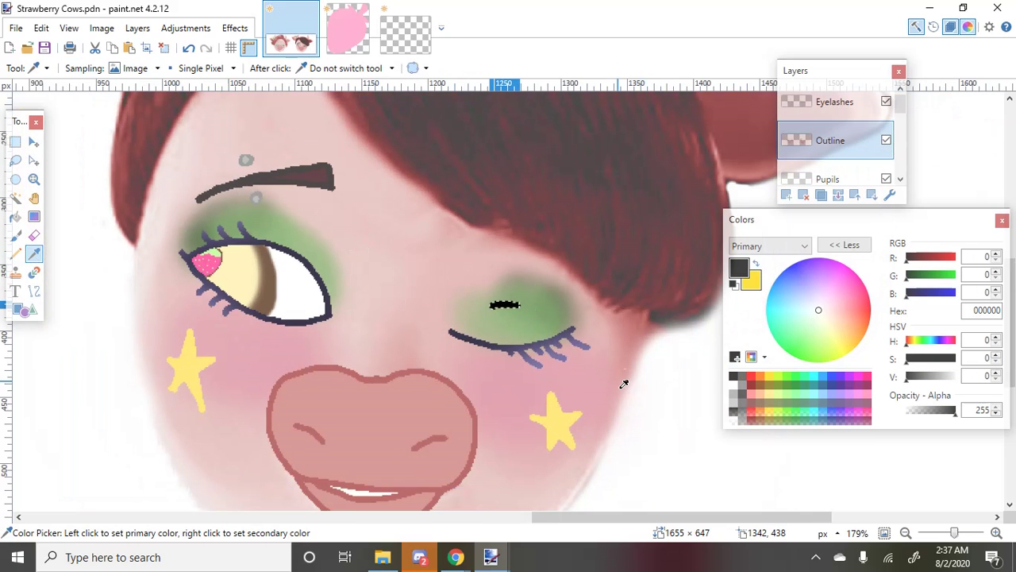
click(619, 354)
click(632, 343)
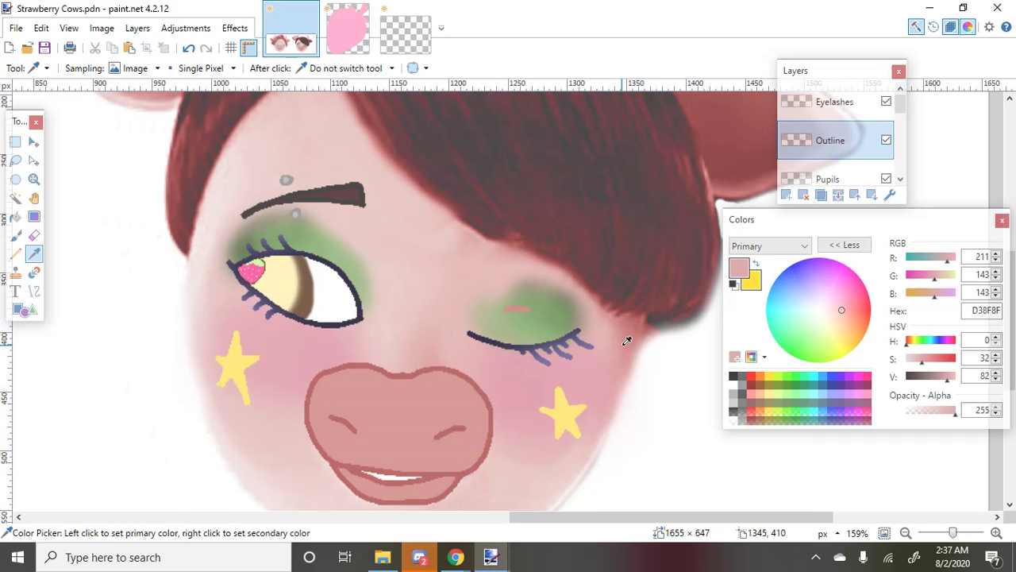
scroll(627, 341, up, 1)
key(ctrl+z)
key(ctrl+z)
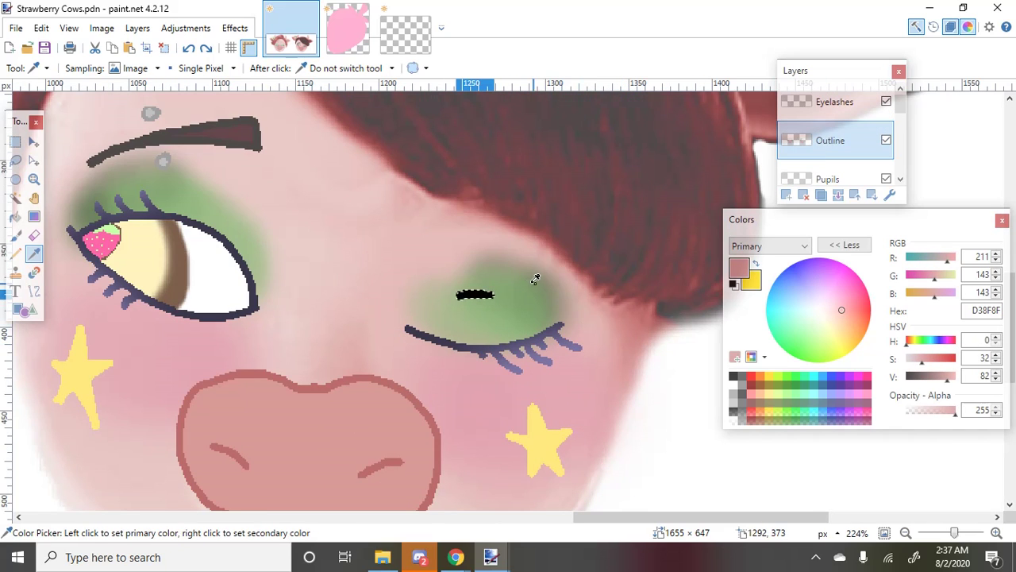
Fill the selected eyelid dash with the grey-green 828D6D sampled from the surrounding eyeshadow, and deselect it
click(545, 281)
key(BackSpace)
scroll(545, 284, down, 3)
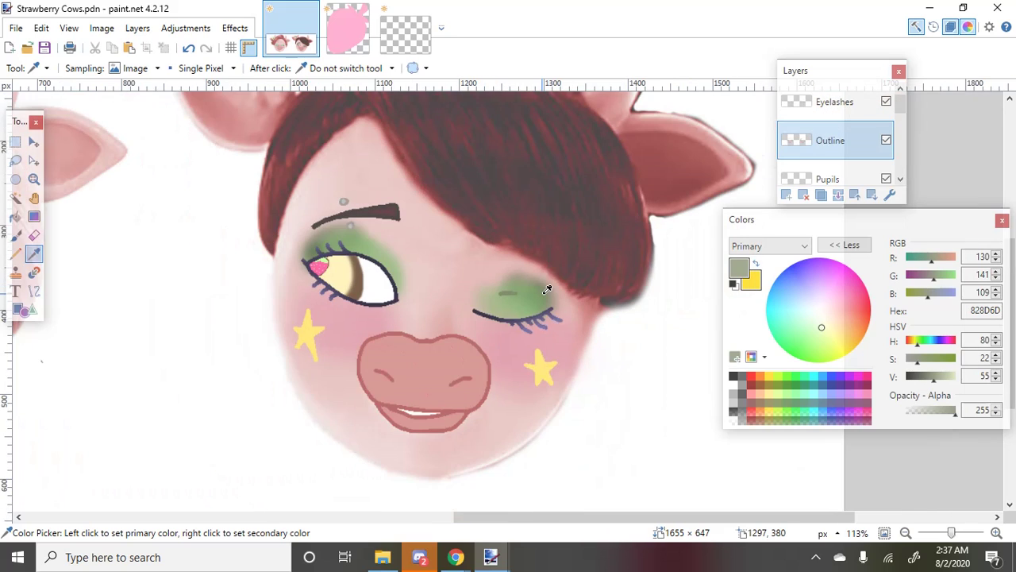
scroll(547, 289, down, 4)
scroll(177, 311, up, 2)
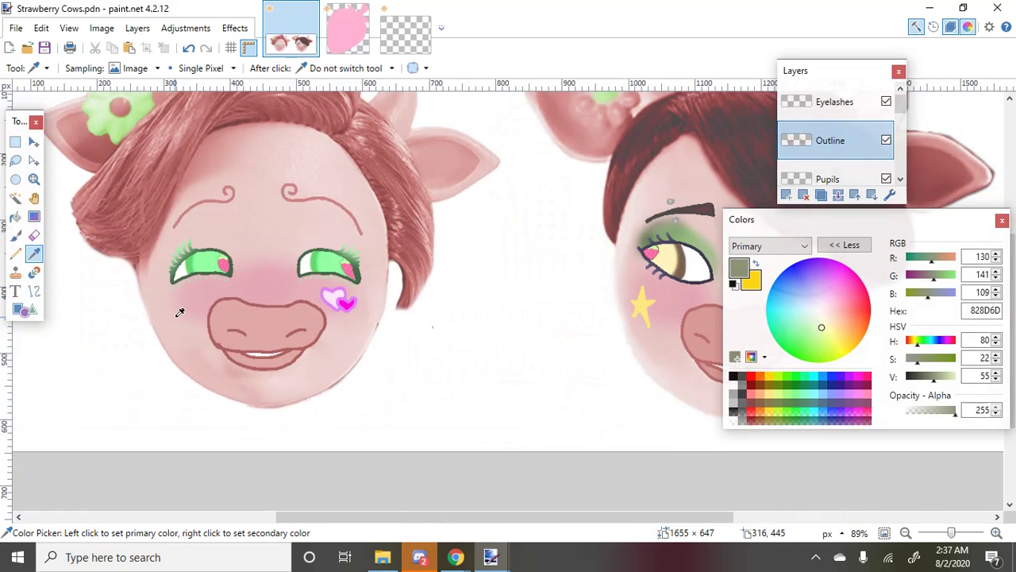
Move the Colors and Layers windows clear of the canvas so that both cows are uncovered
scroll(256, 313, down, 2)
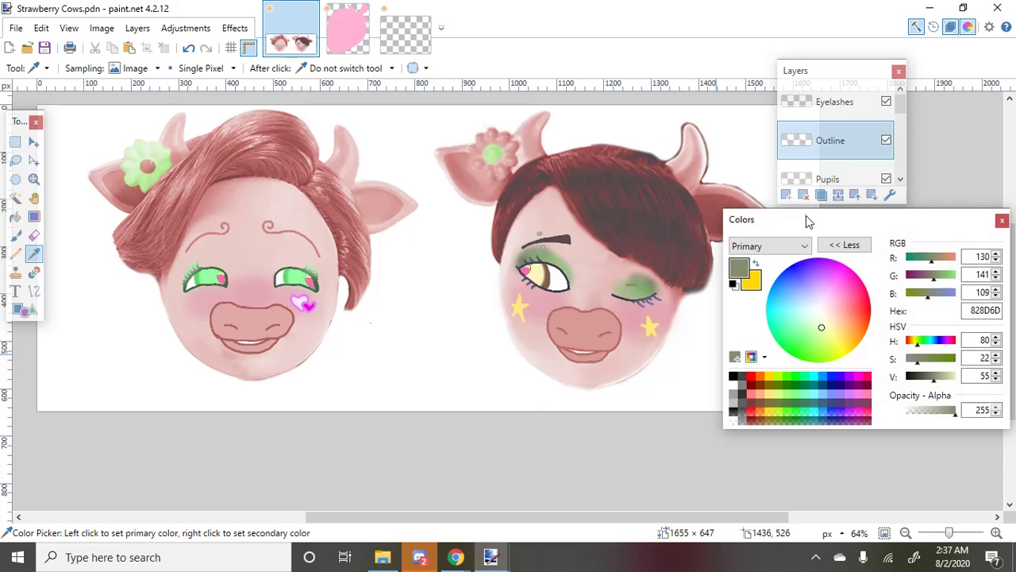
drag(805, 220, 938, 253)
drag(827, 70, 914, 92)
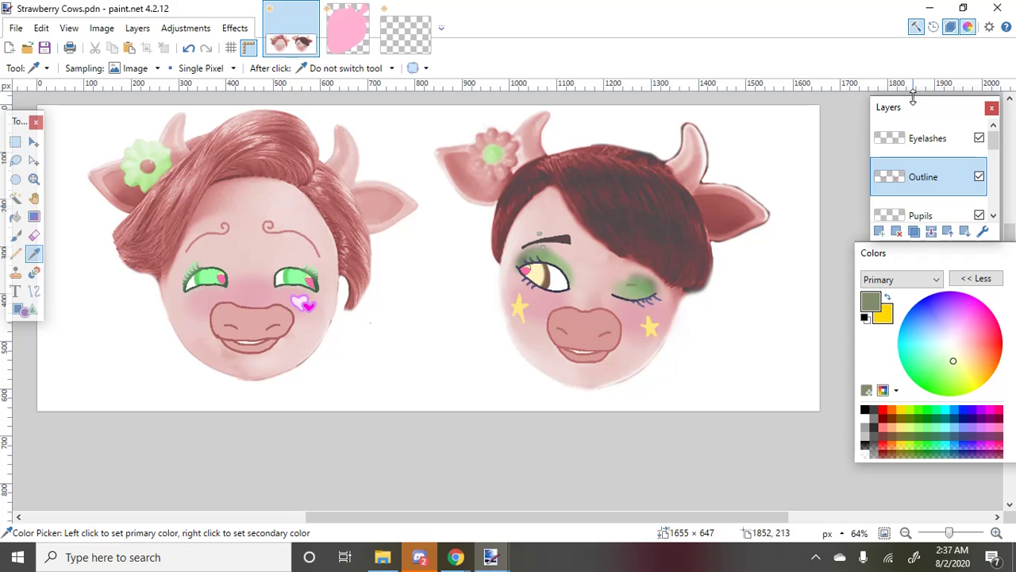
On the Base layer, erase the dark smudge under the dark-haired cow's hair beside the cheek with the 12-pixel eraser
click(33, 236)
scroll(703, 300, up, 6)
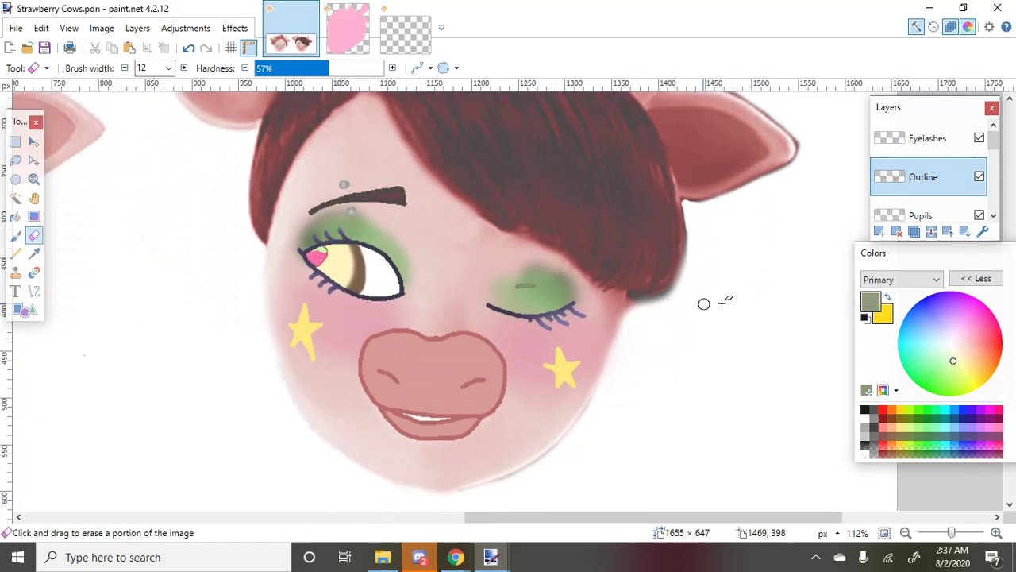
scroll(921, 174, down, 5)
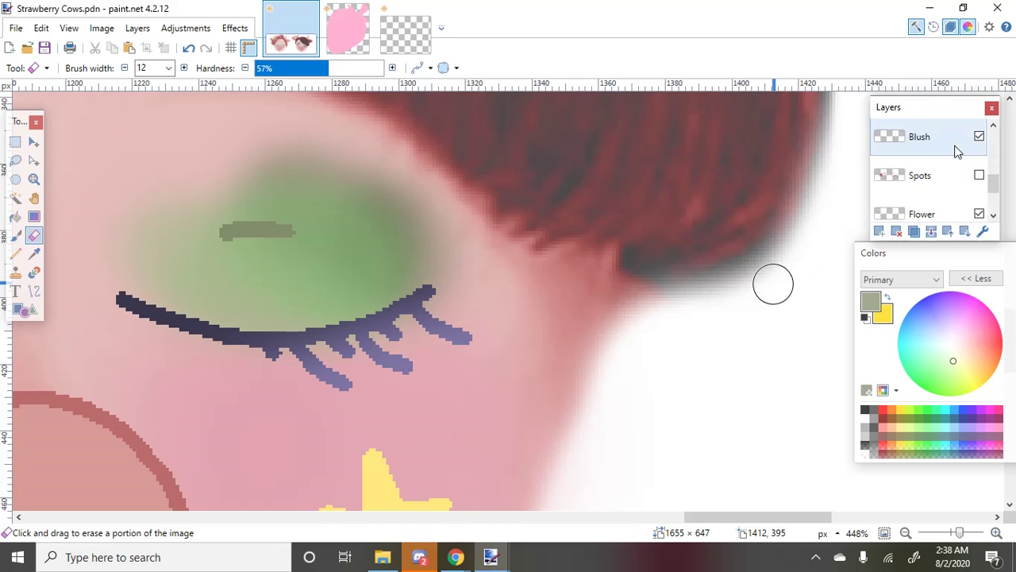
click(927, 205)
mouse_move(615, 353)
mouse_down()
mouse_move(641, 281)
mouse_move(692, 295)
mouse_move(752, 293)
mouse_up()
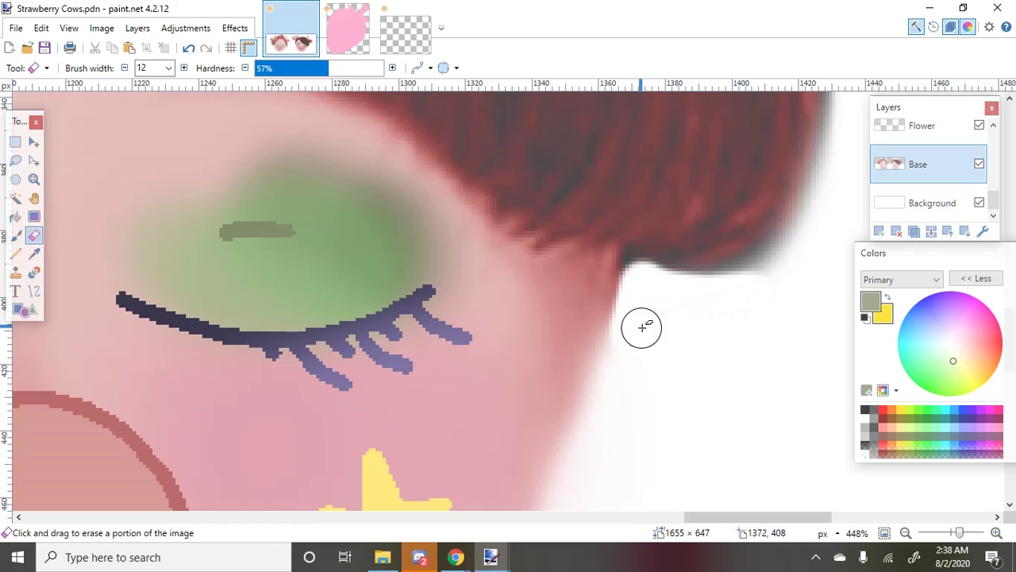
scroll(648, 351, down, 5)
scroll(651, 350, down, 3)
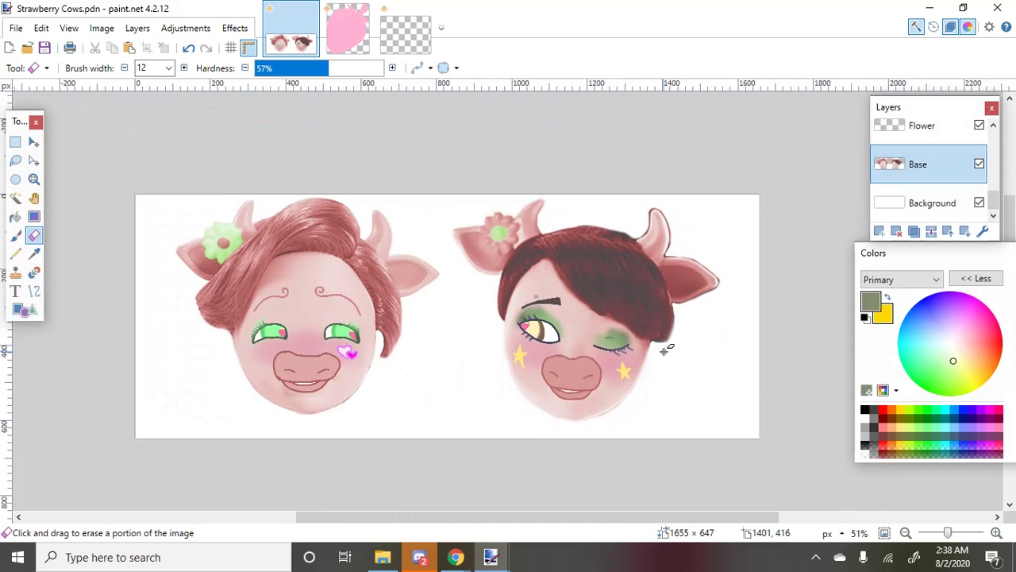